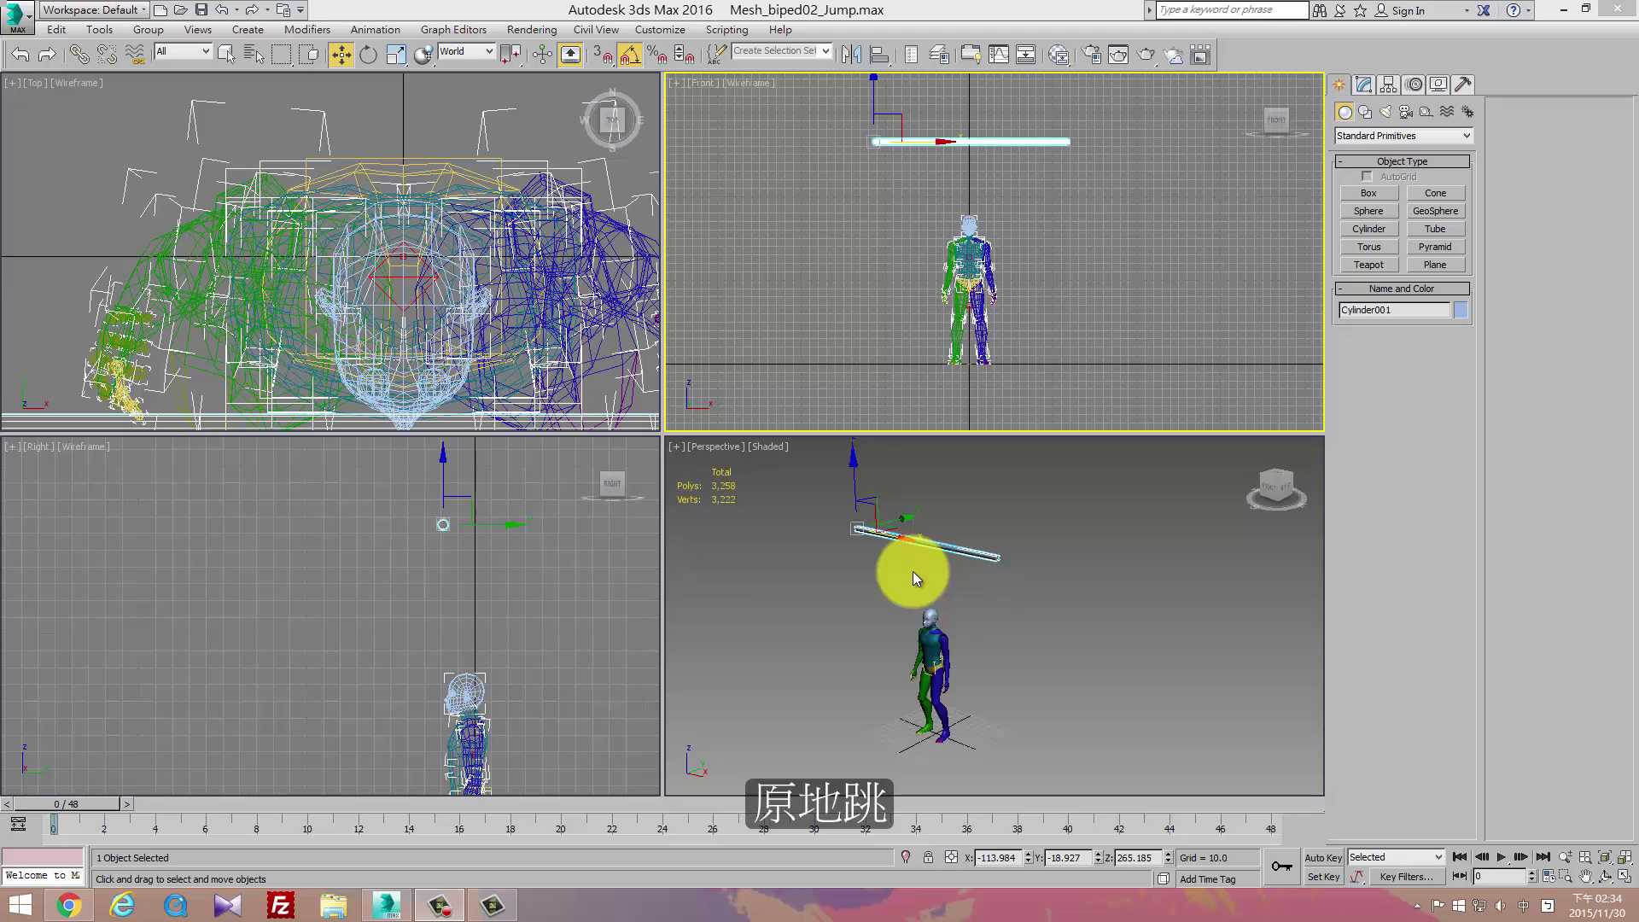
Preview the jump animation, stop at frame 16, and select the biped's head (Bip01 Head).
mouse_move(64, 804)
left_mouse_down()
mouse_move(581, 789)
mouse_move(1262, 889)
mouse_move(0, 914)
left_mouse_up()
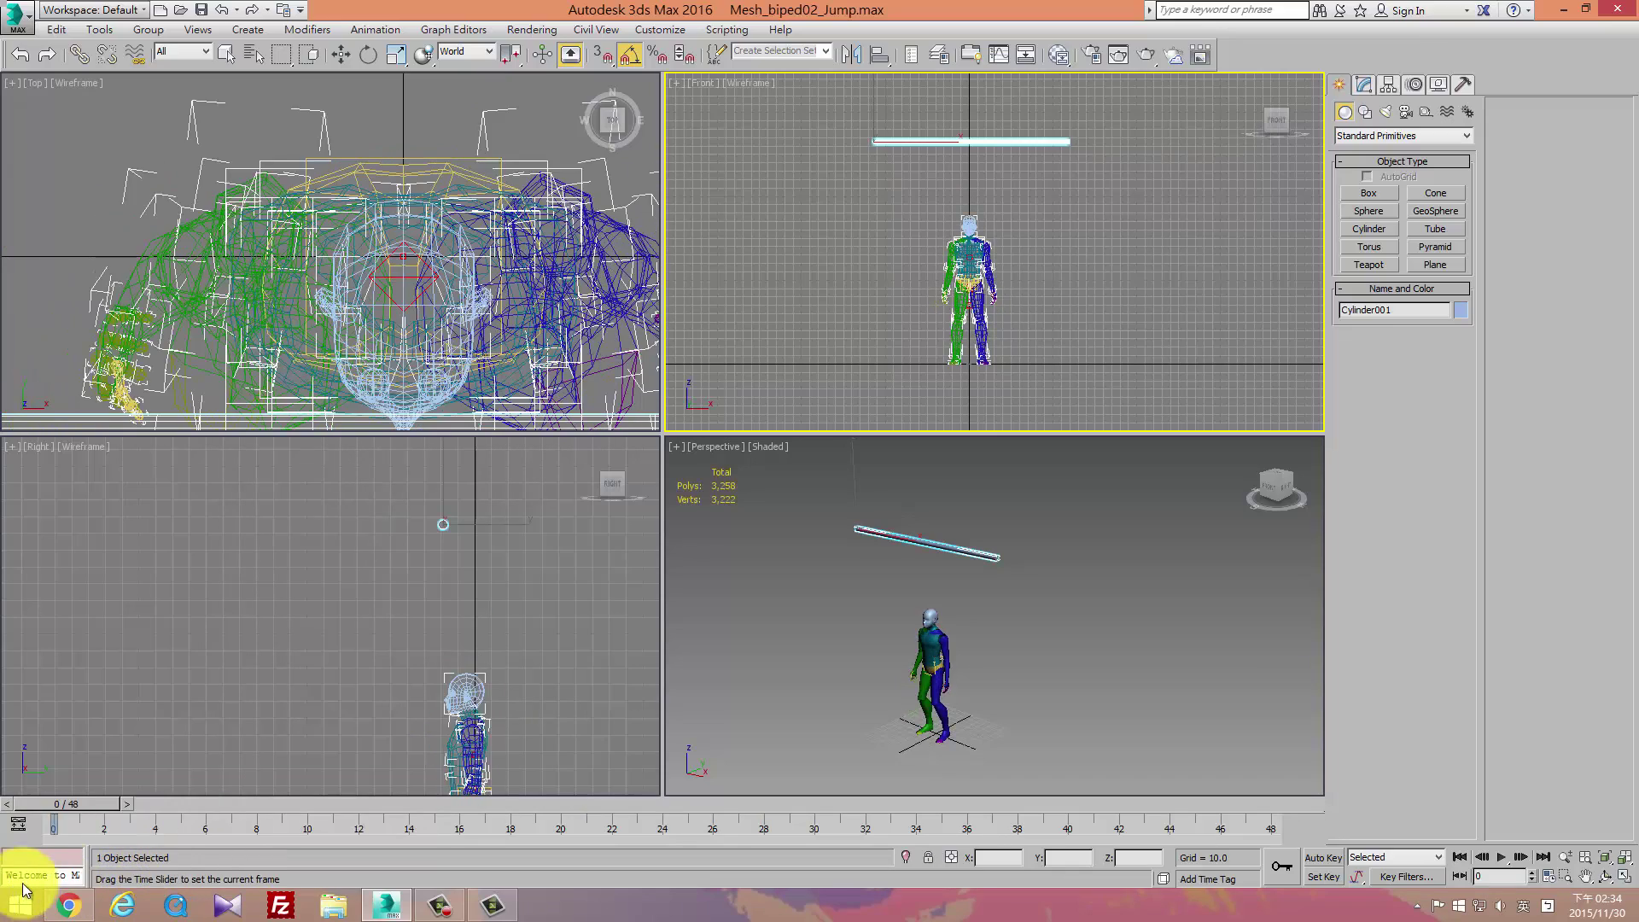
mouse_move(24, 890)
left_mouse_down()
mouse_move(309, 839)
mouse_move(457, 842)
left_mouse_up()
key("w")
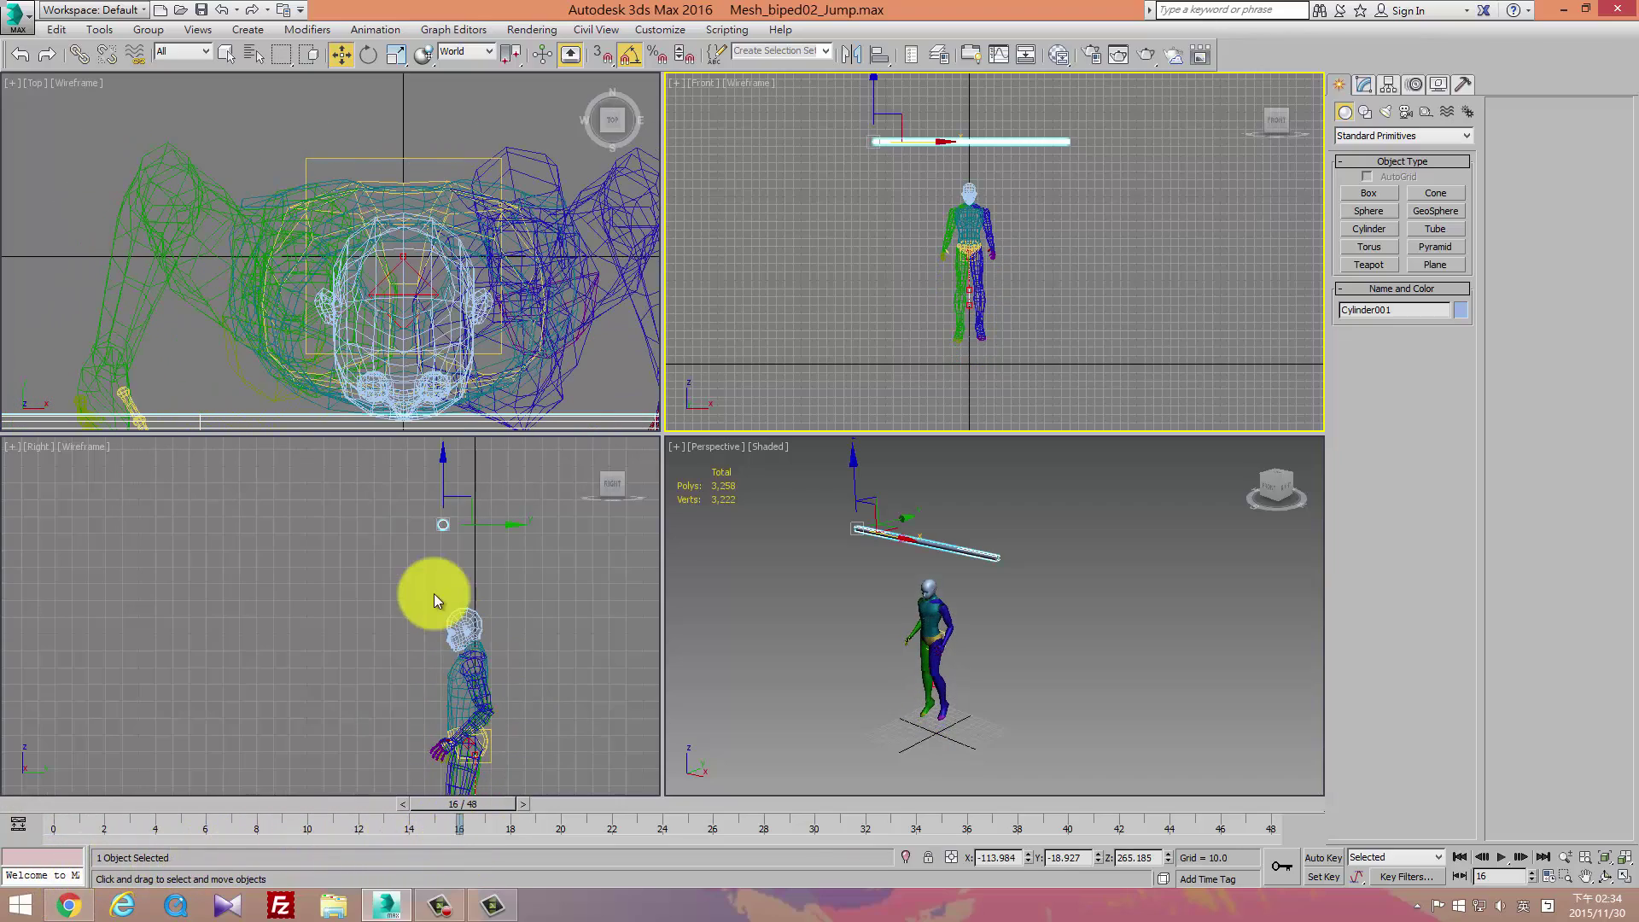
left_click(452, 620)
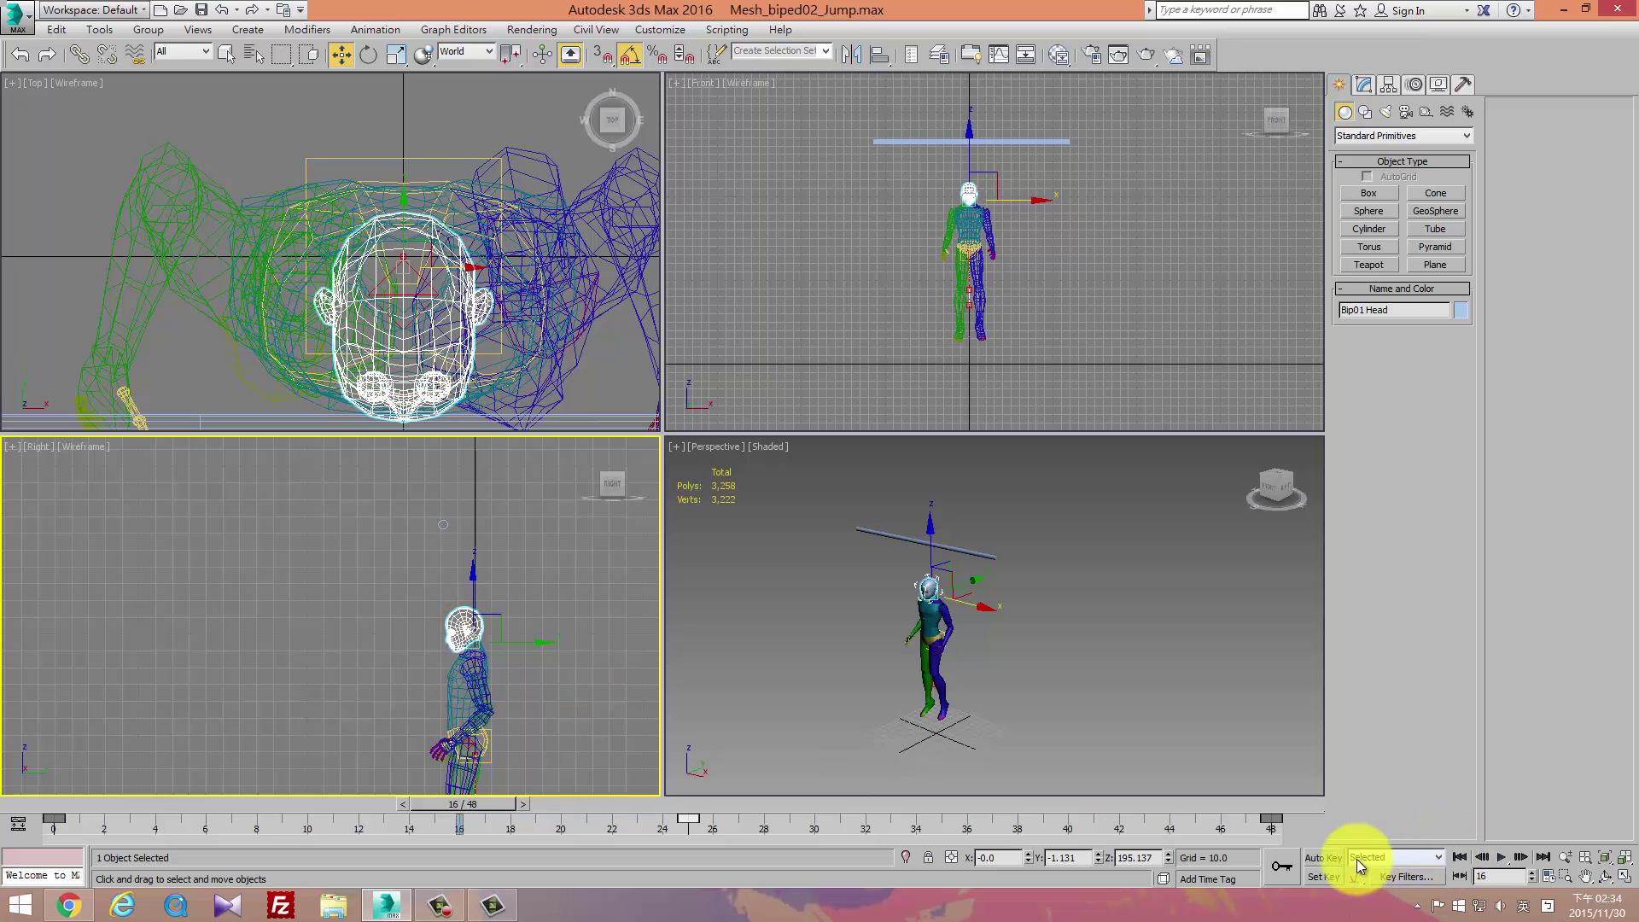
With Auto Key on, key the head rotated -40° on Z at frame 16.
left_click(1325, 858)
key("e")
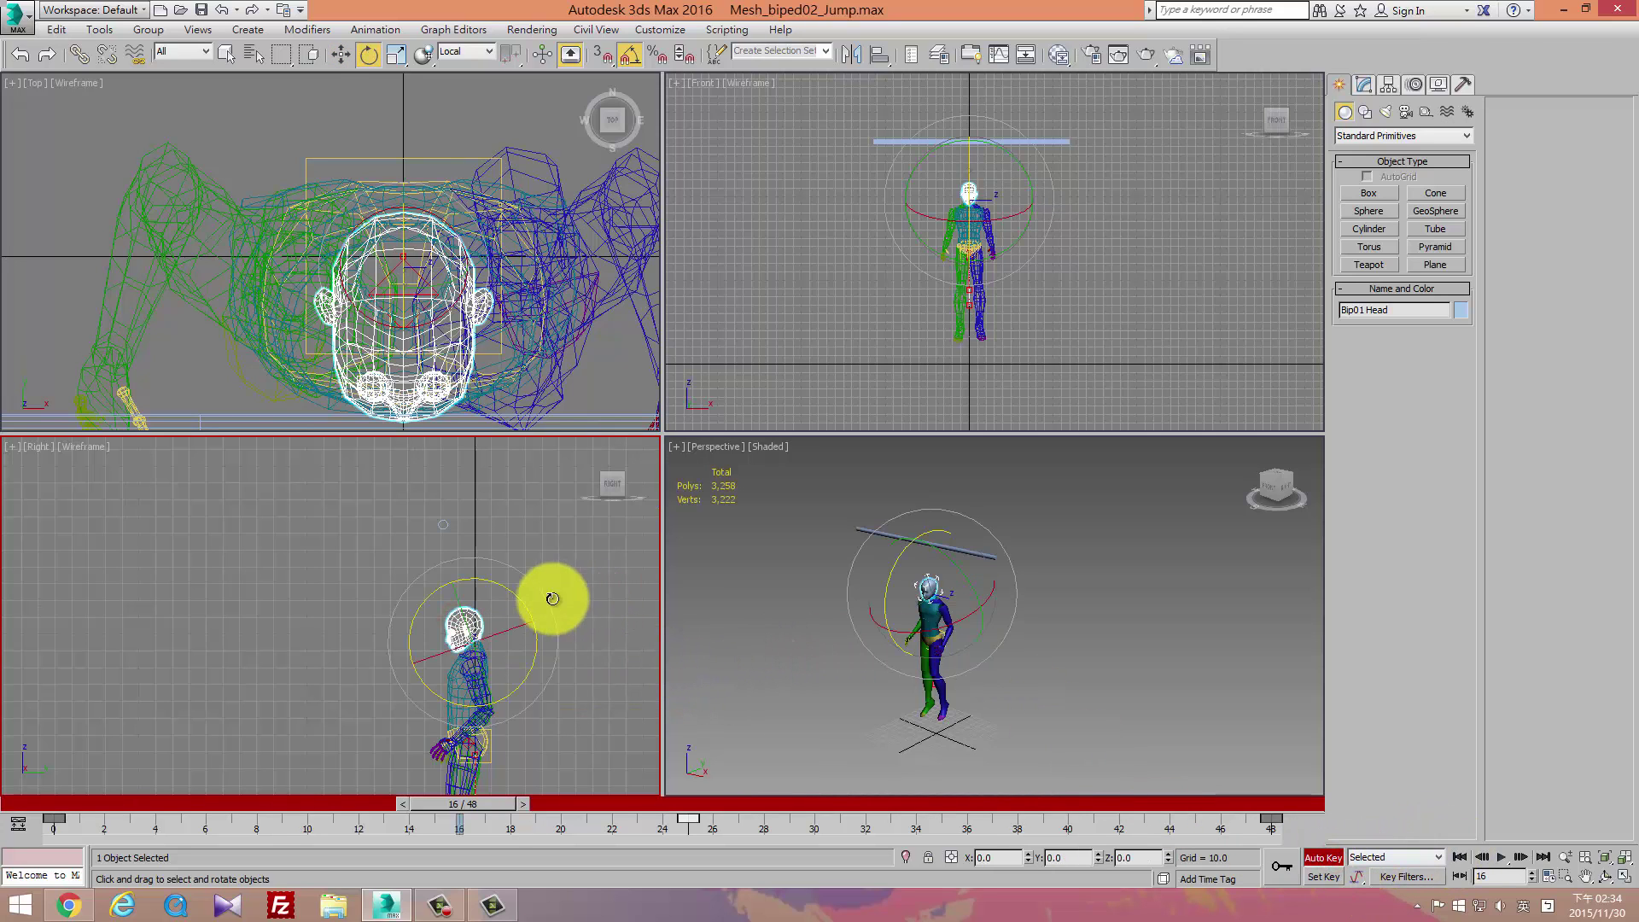
left_click_drag(523, 597, 549, 666)
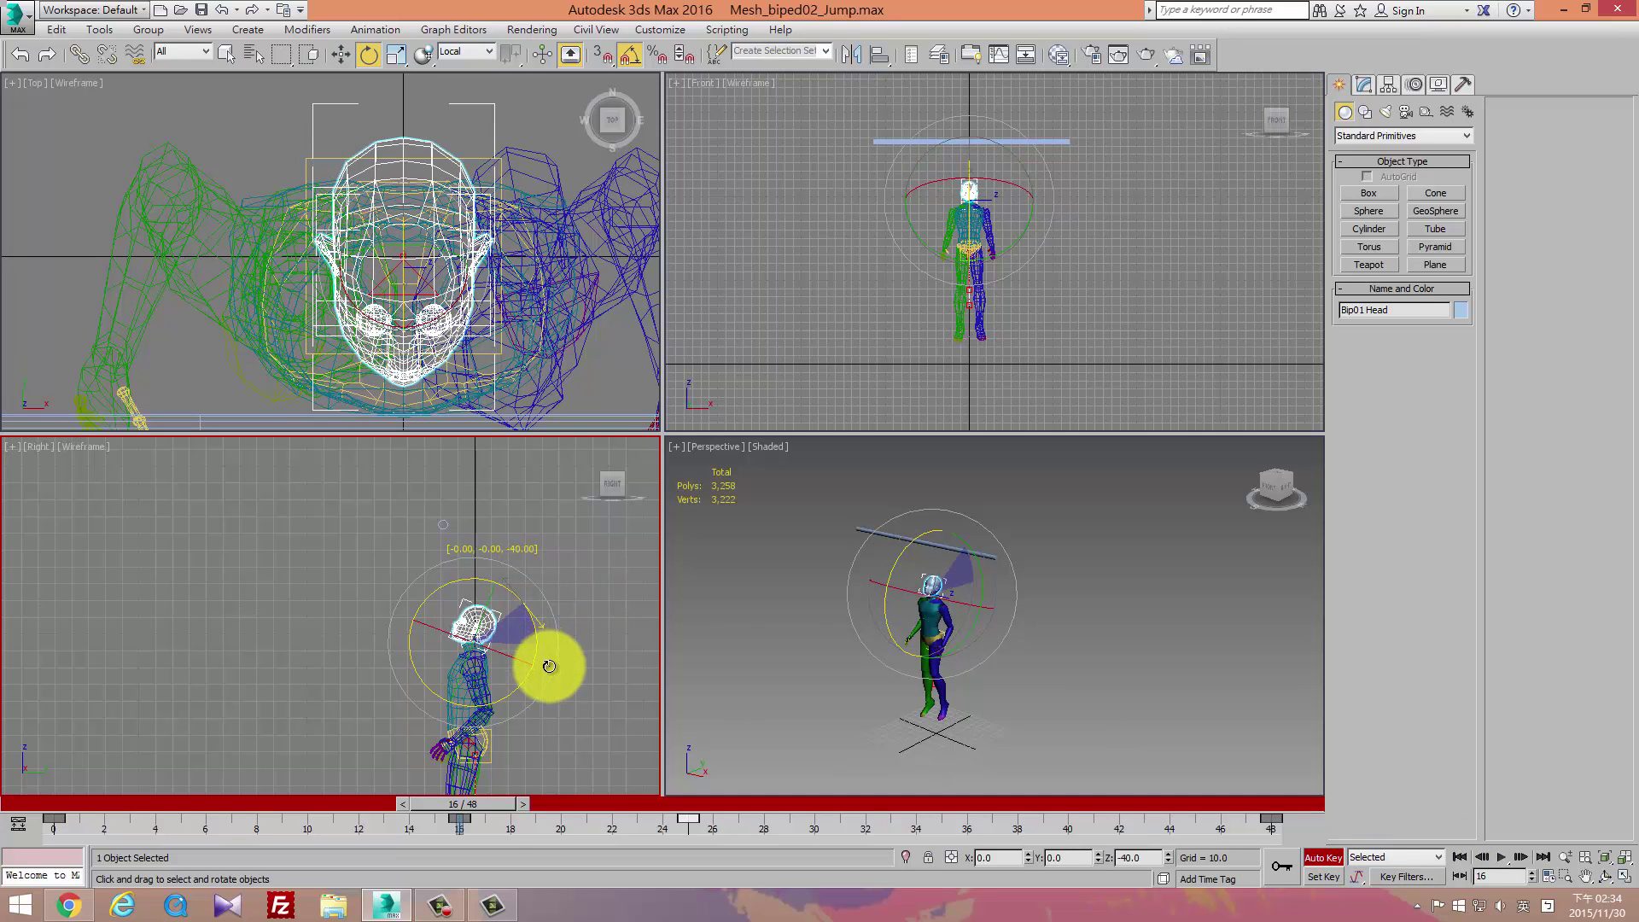
Scrub back to frame 0 to compare the pose and bring up the Motion settings.
mouse_move(502, 805)
left_mouse_down()
mouse_move(22, 780)
mouse_move(460, 809)
mouse_move(66, 869)
left_mouse_up()
key("e")
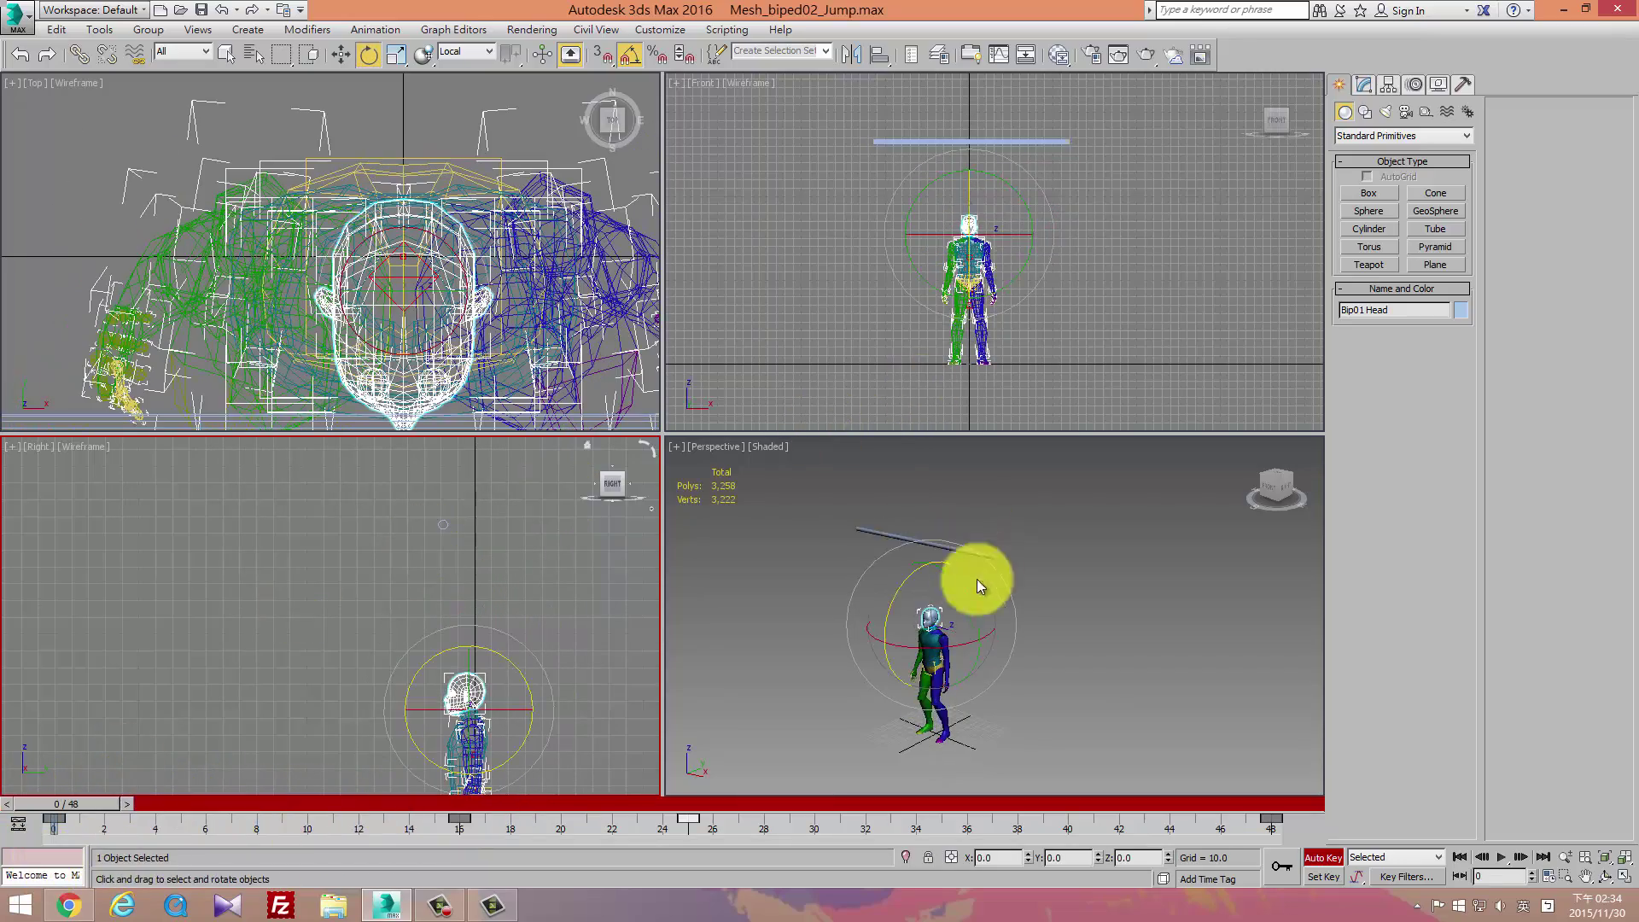
middle_click_drag(976, 579, 970, 748, "alt")
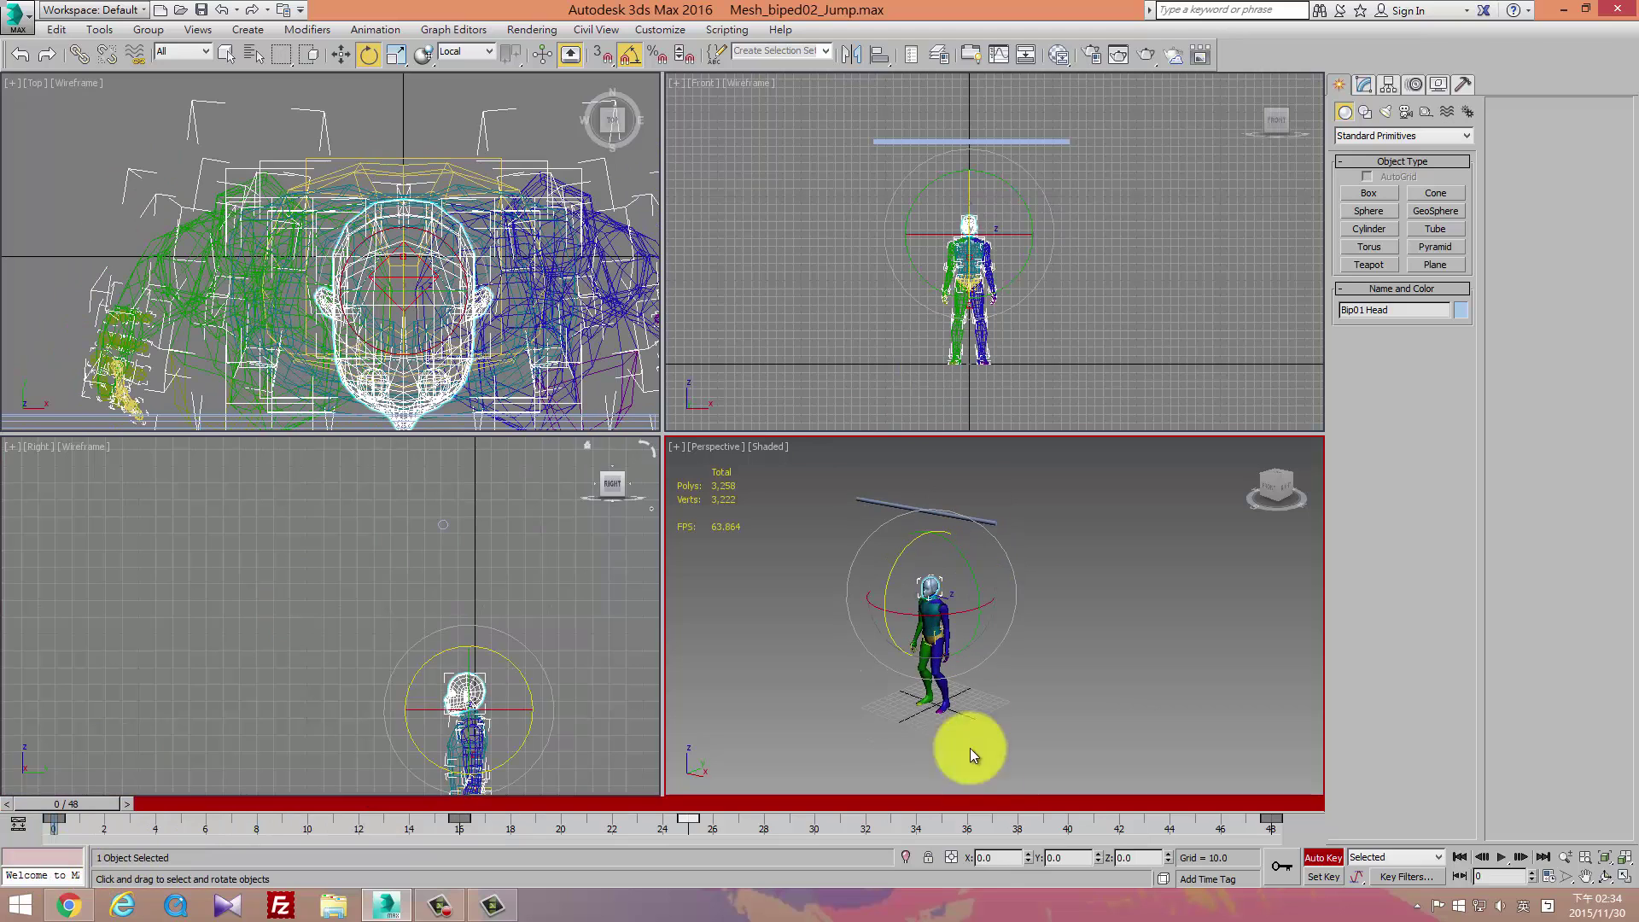
left_click(1415, 84)
Select both upper arms and delete their trackbar keys from frames 17 to 29.
left_click(936, 603)
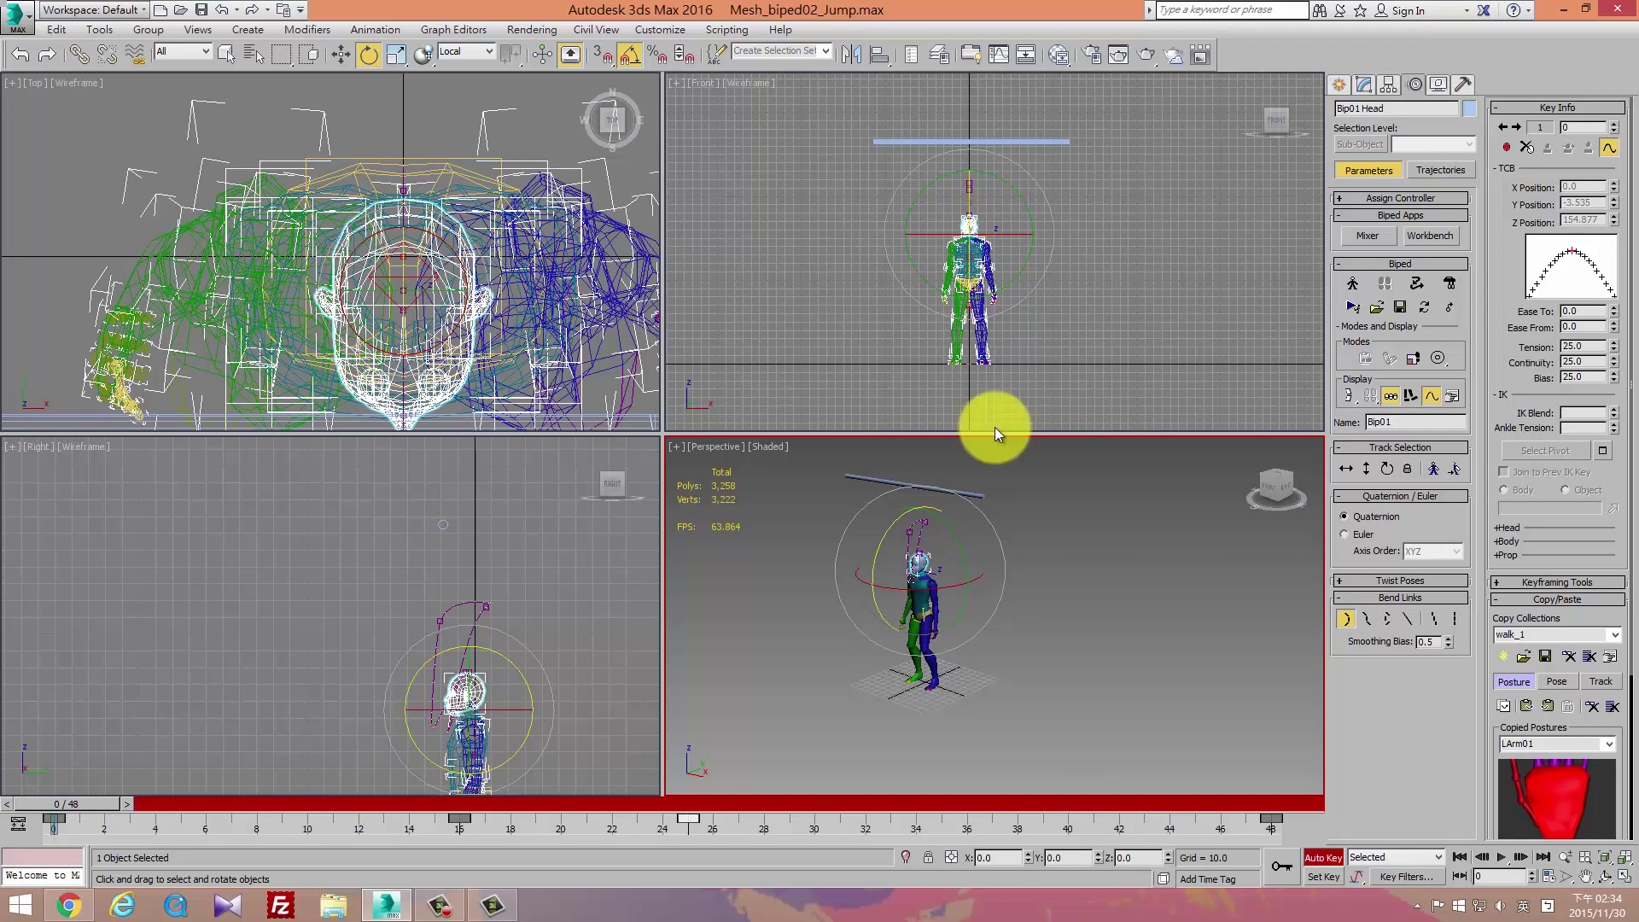
scroll(1018, 275, "up", 3)
scroll(987, 305, "up", 3)
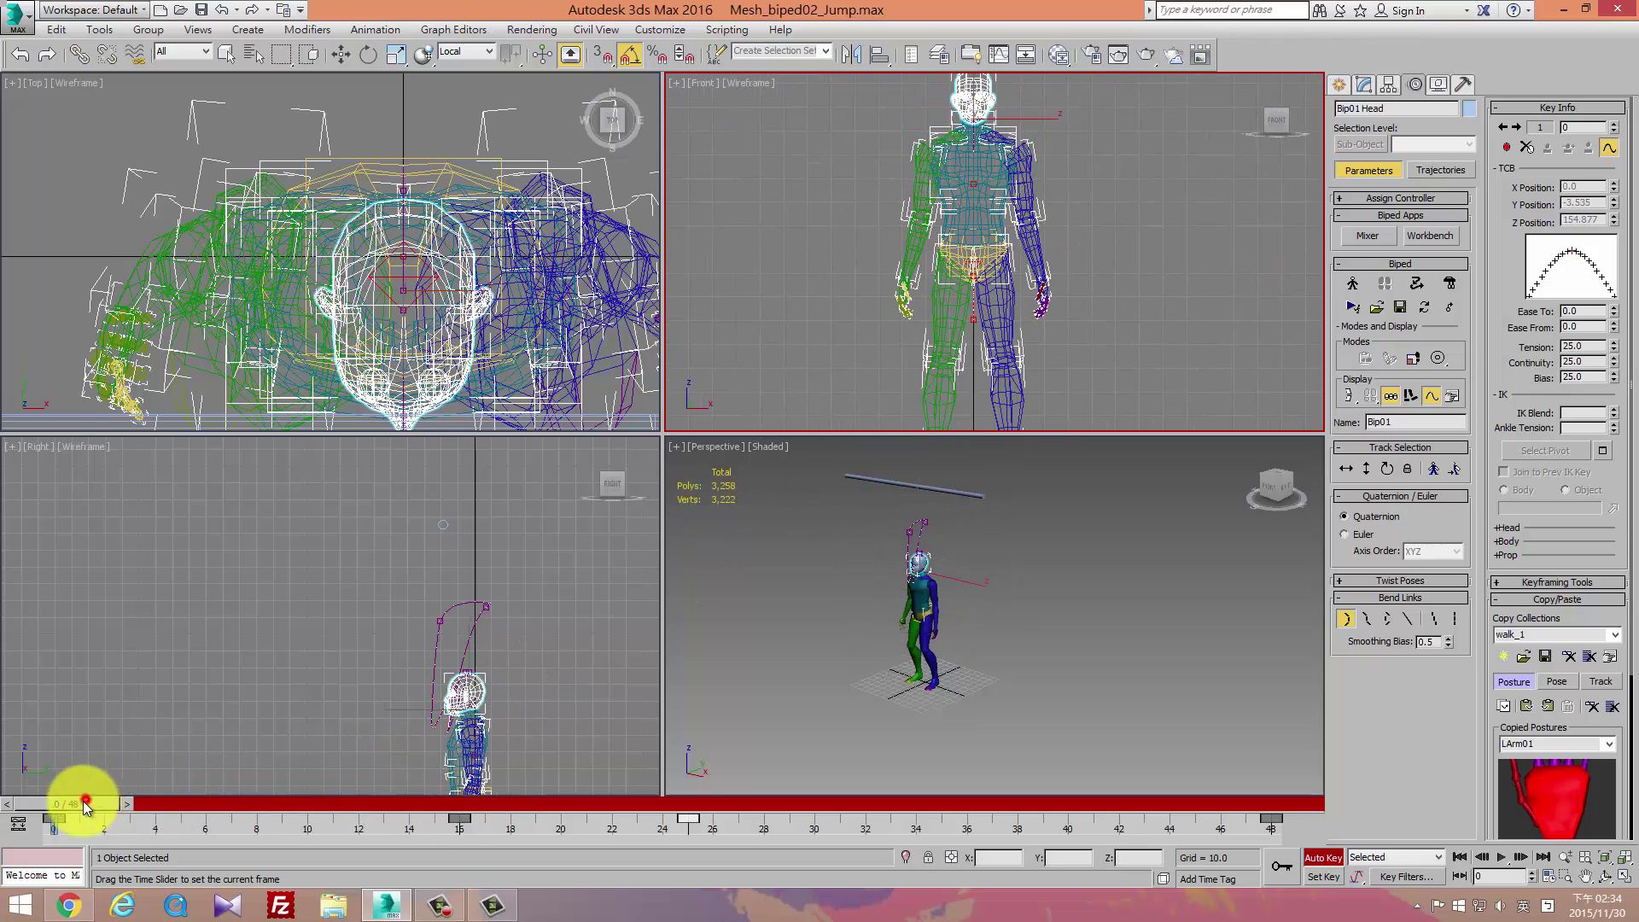
mouse_move(54, 801)
left_mouse_down()
mouse_move(241, 825)
mouse_move(283, 849)
left_mouse_up()
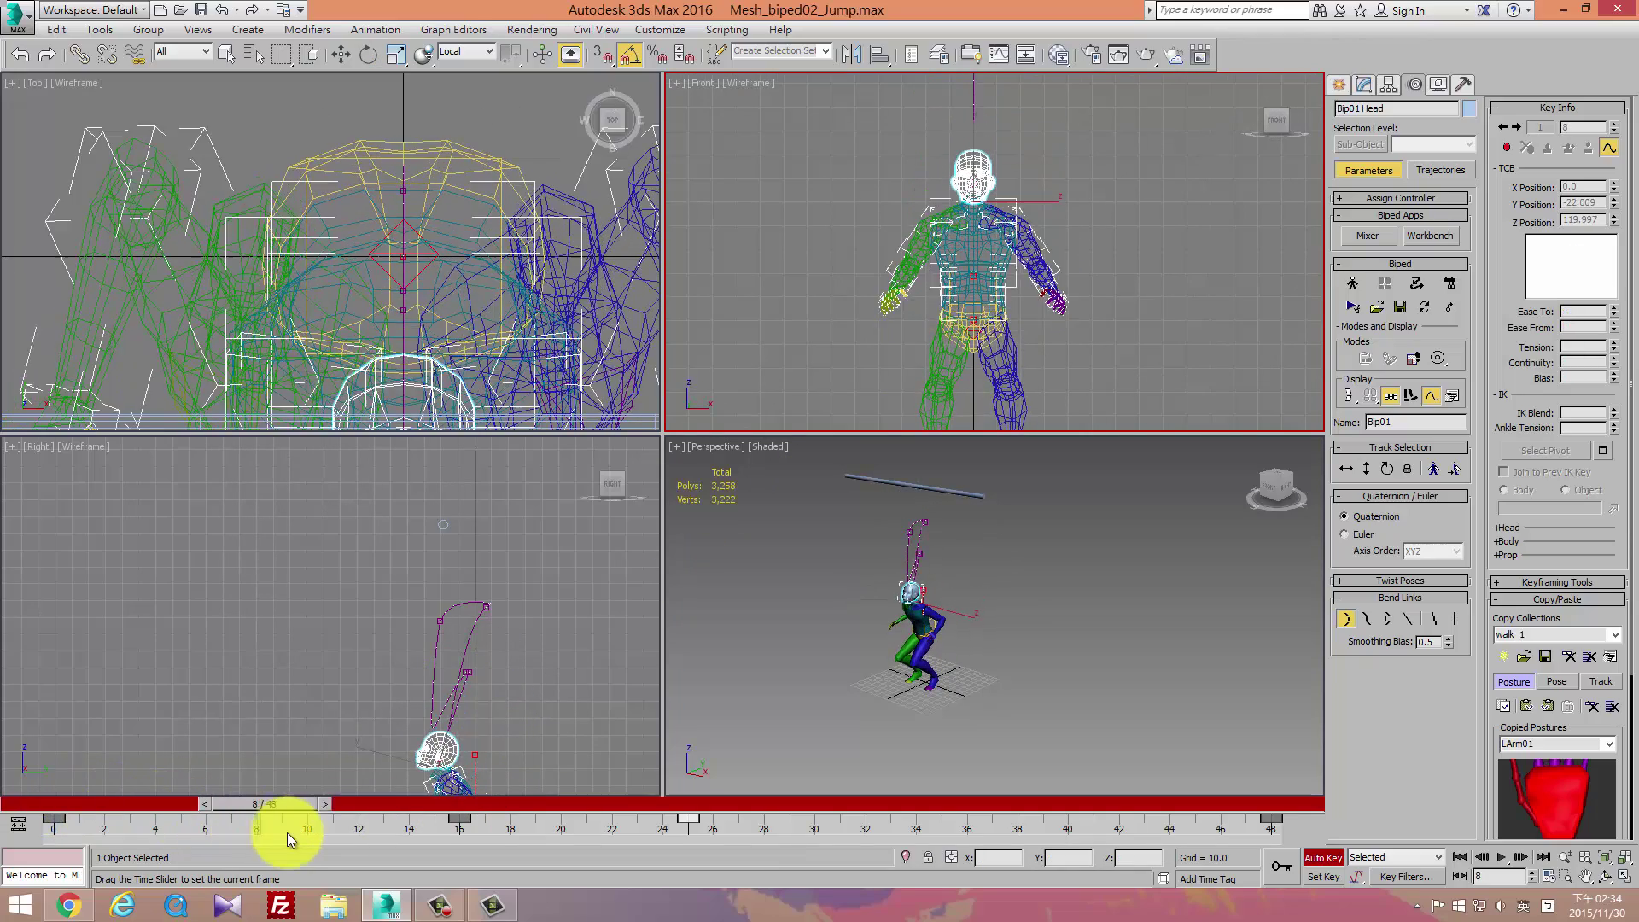
key("e")
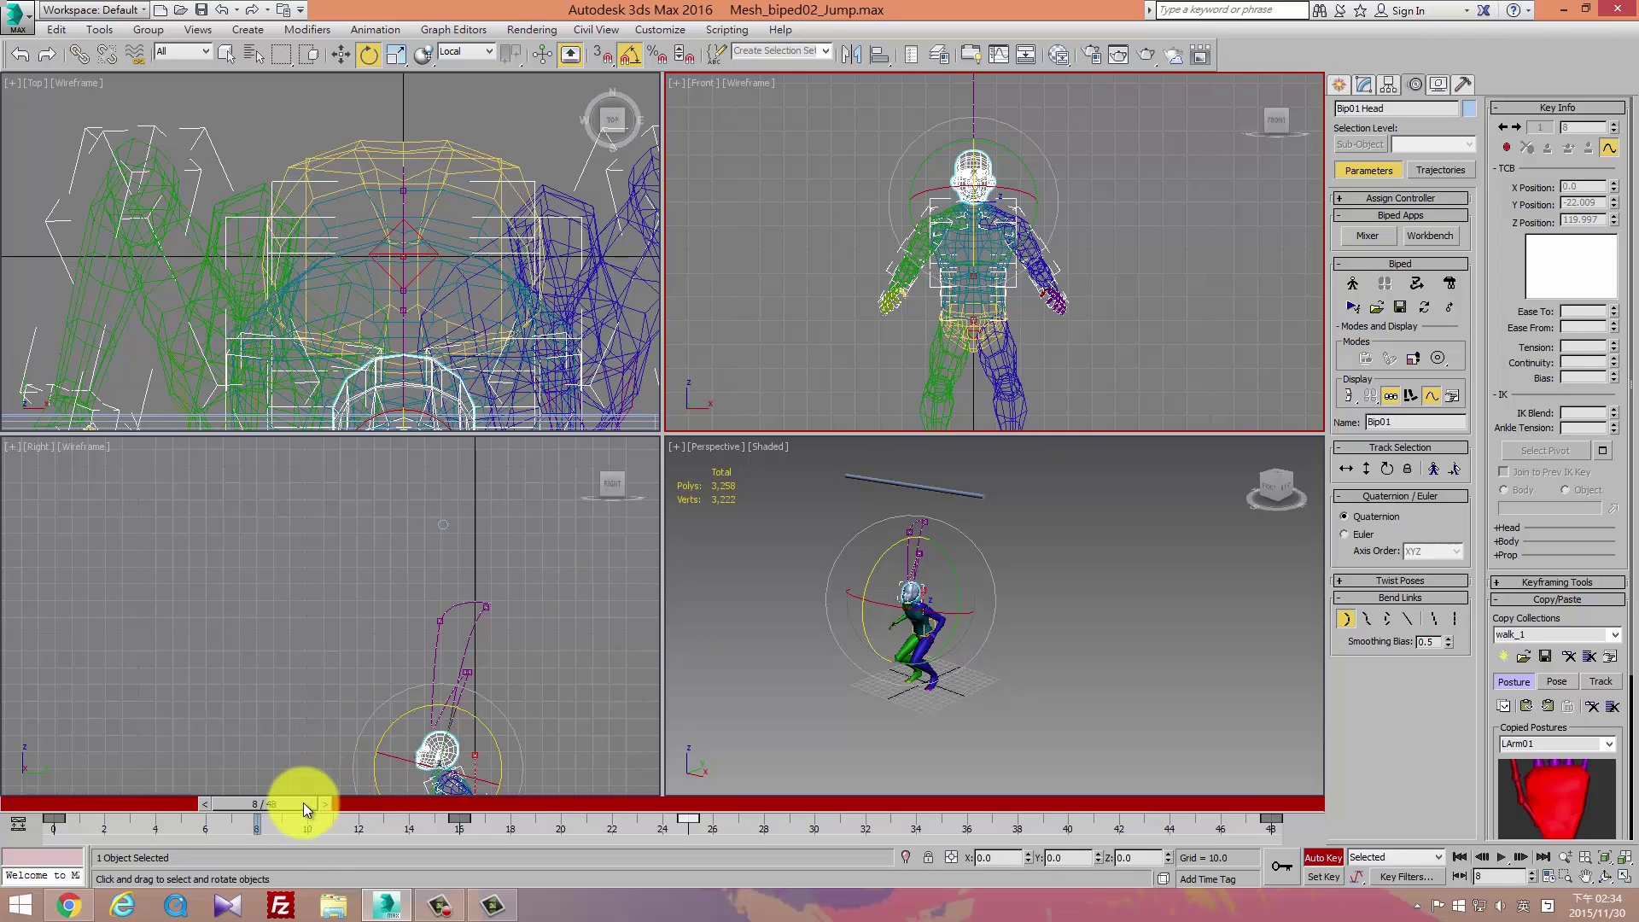
left_click(1040, 224)
left_click(924, 248, "ctrl")
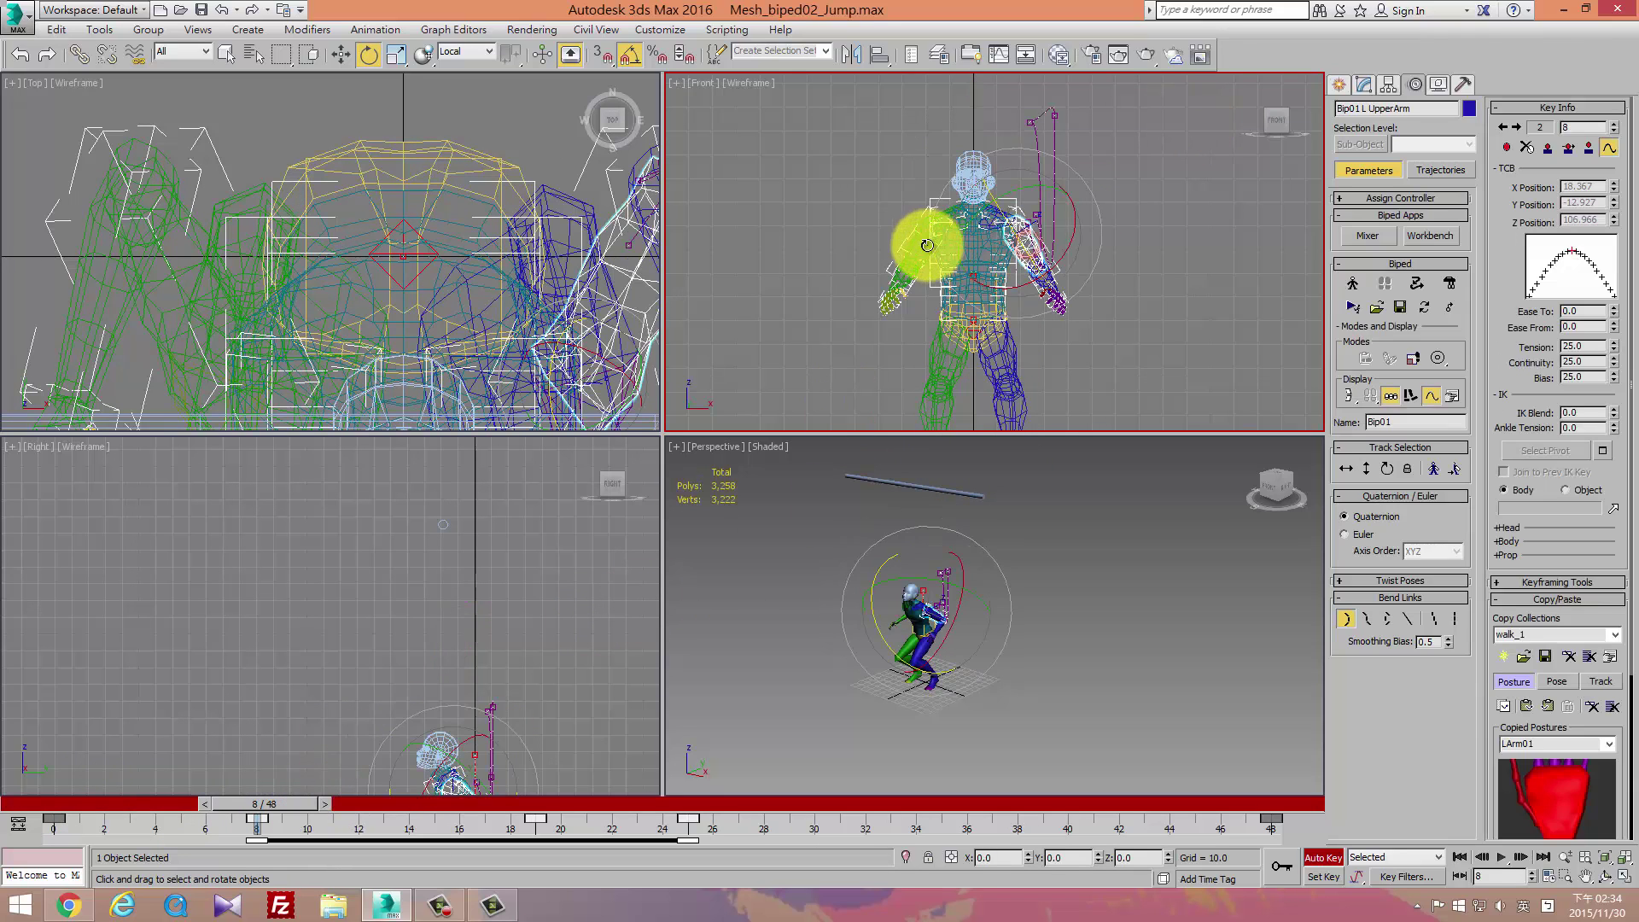
left_click_drag(490, 827, 789, 799)
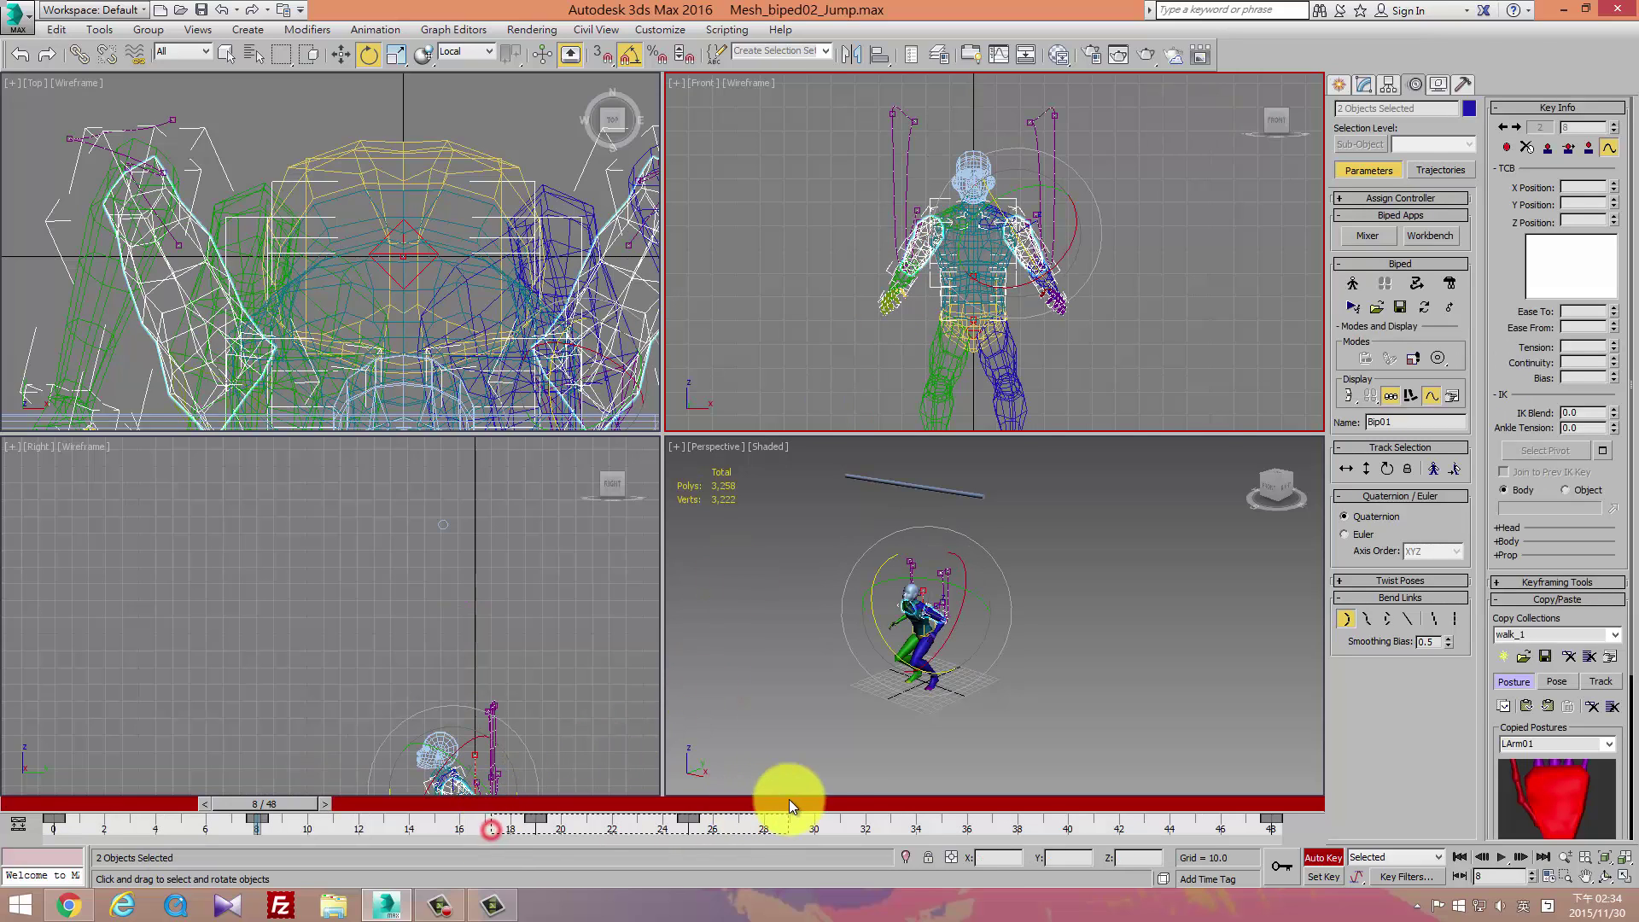
left_click(846, 770)
key("Delete")
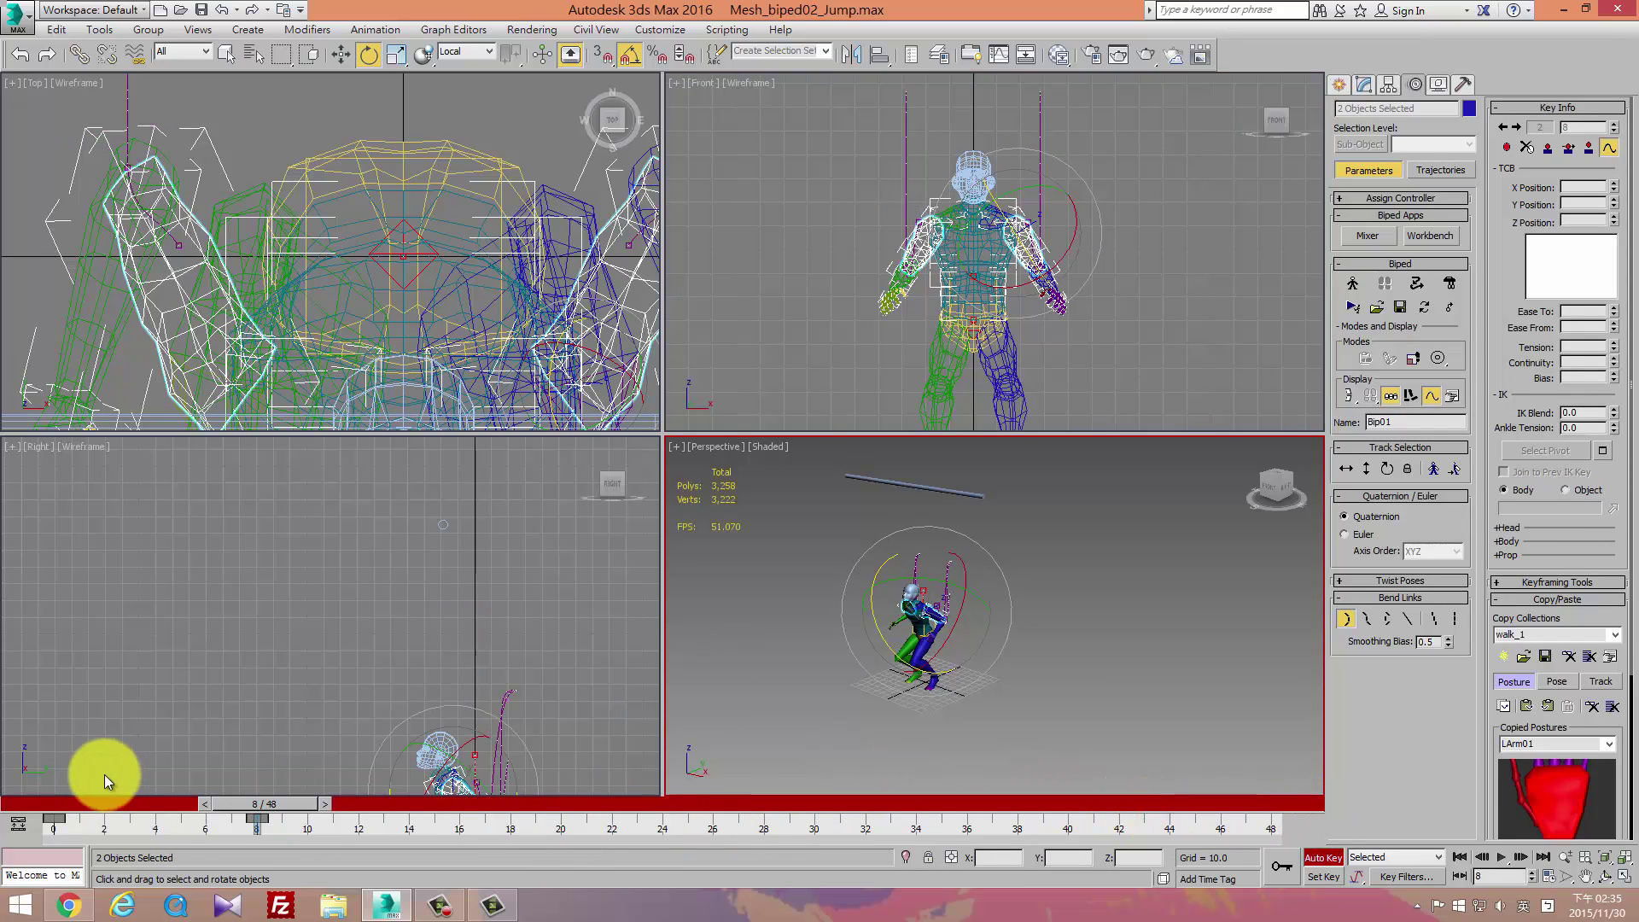
At frame 16, rotate both upper arms up overhead toward the bar.
mouse_move(299, 808)
left_mouse_down()
mouse_move(125, 787)
mouse_move(150, 772)
mouse_move(480, 821)
left_mouse_up()
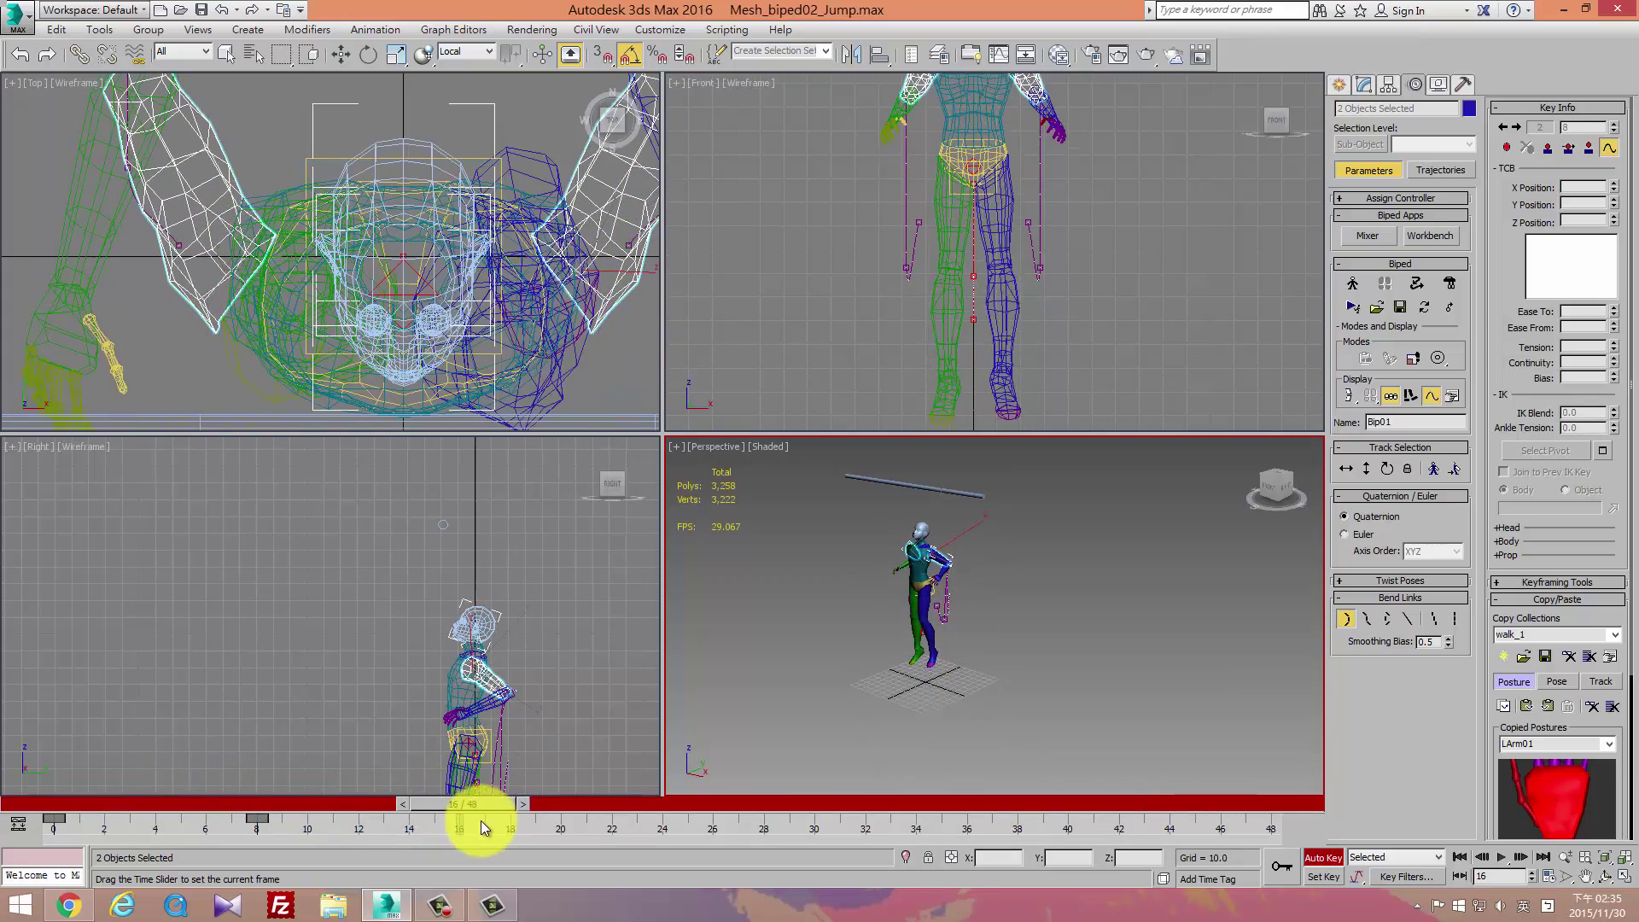
key("e")
middle_click_drag(1042, 202, 1014, 376)
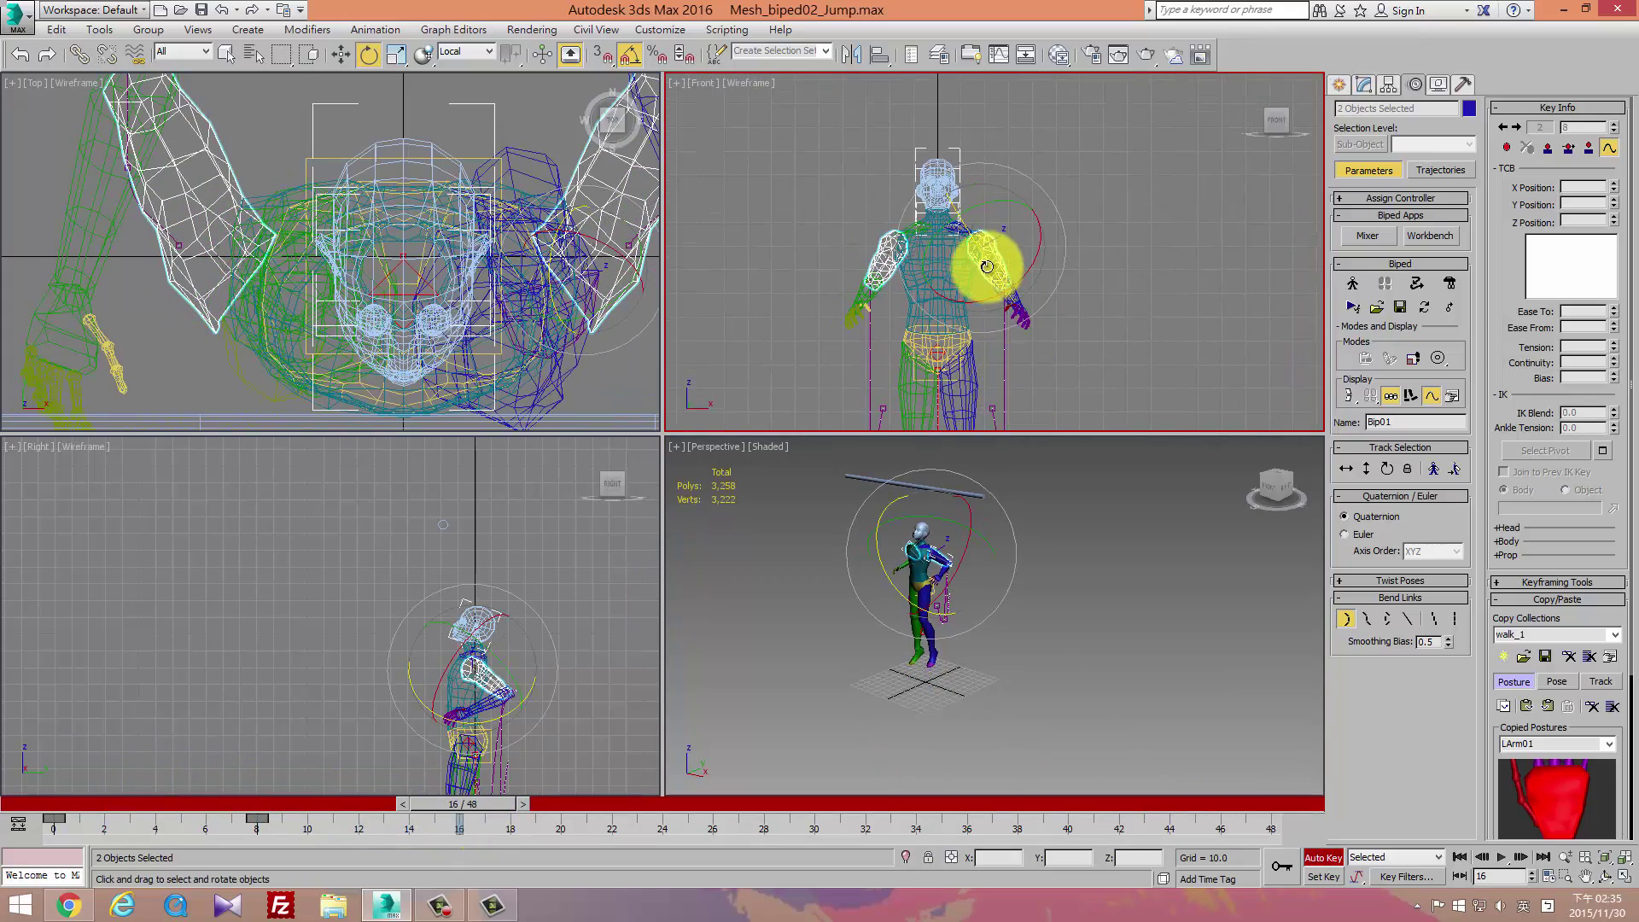
left_click_drag(981, 254, 952, 55)
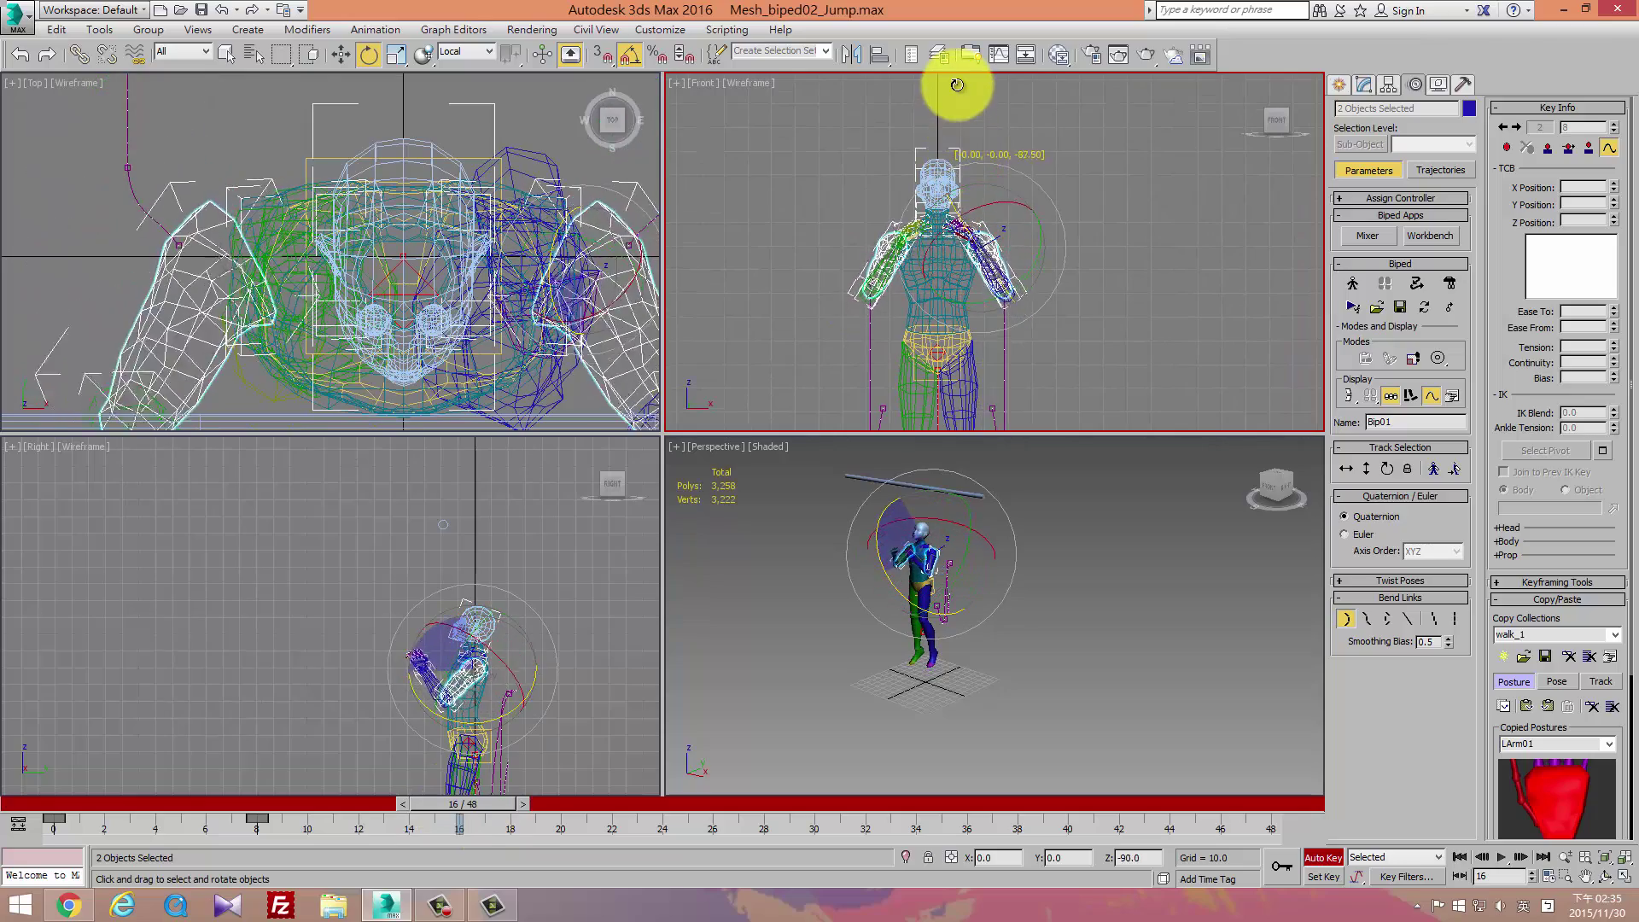
mouse_move(952, 55)
left_mouse_down()
mouse_move(985, 213)
mouse_move(1024, 212)
mouse_move(988, 136)
mouse_move(1024, 191)
mouse_move(987, 193)
mouse_move(963, 218)
mouse_move(996, 140)
left_mouse_up()
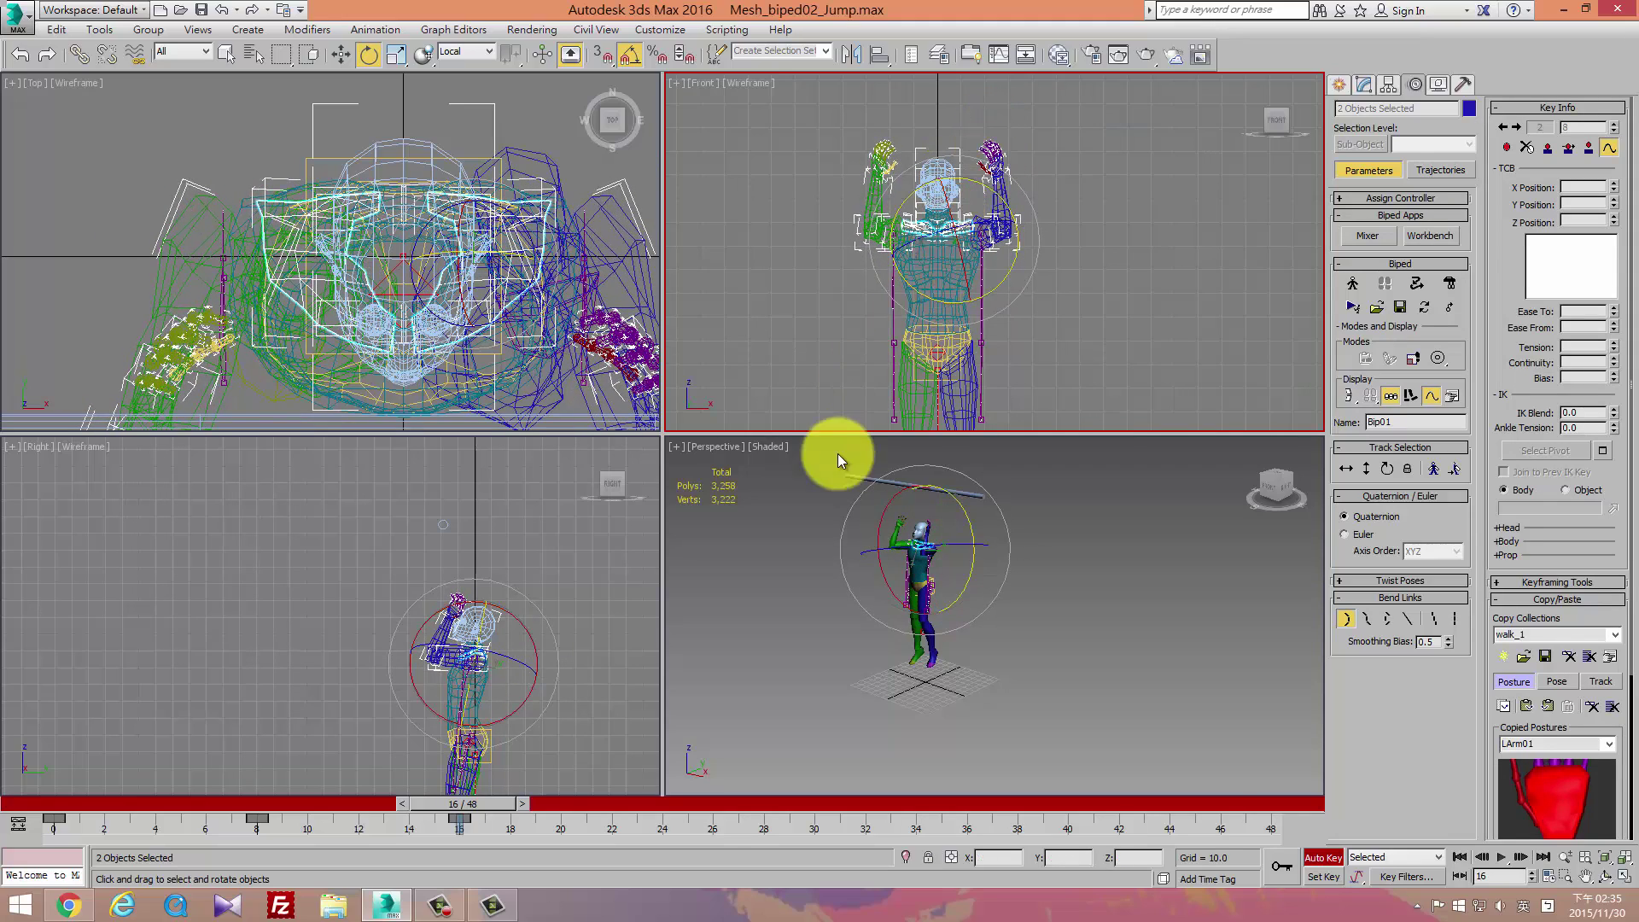
Select both hands, lift them up to the bar at frame 16, and review earlier frames.
scroll(448, 613, "up", 3)
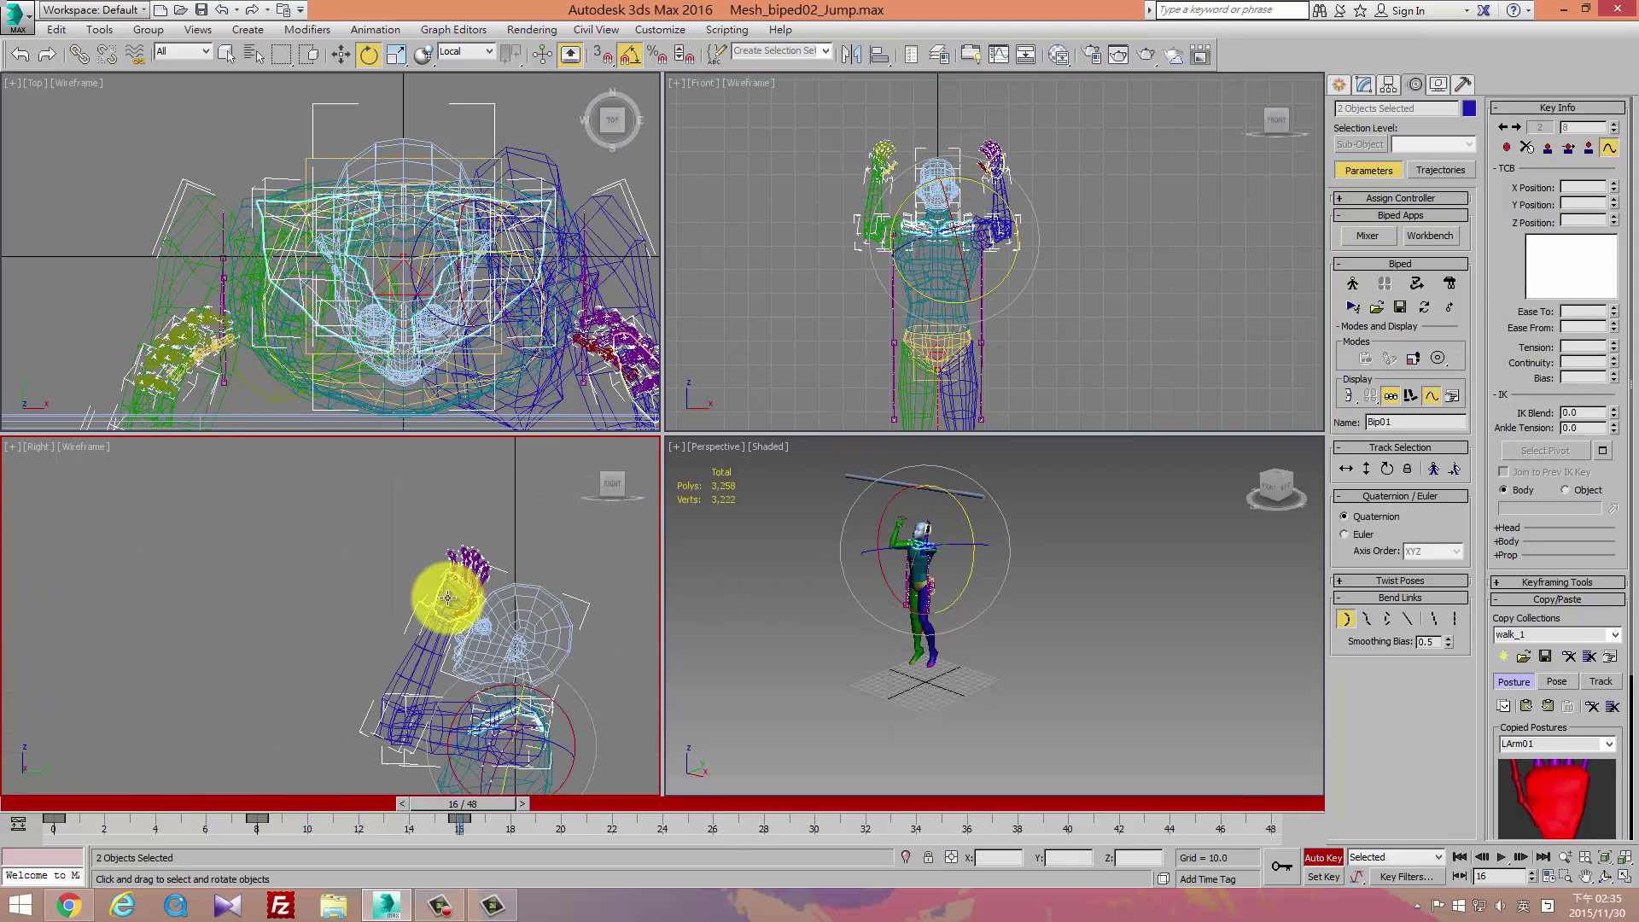
left_click(447, 597)
left_click(343, 565)
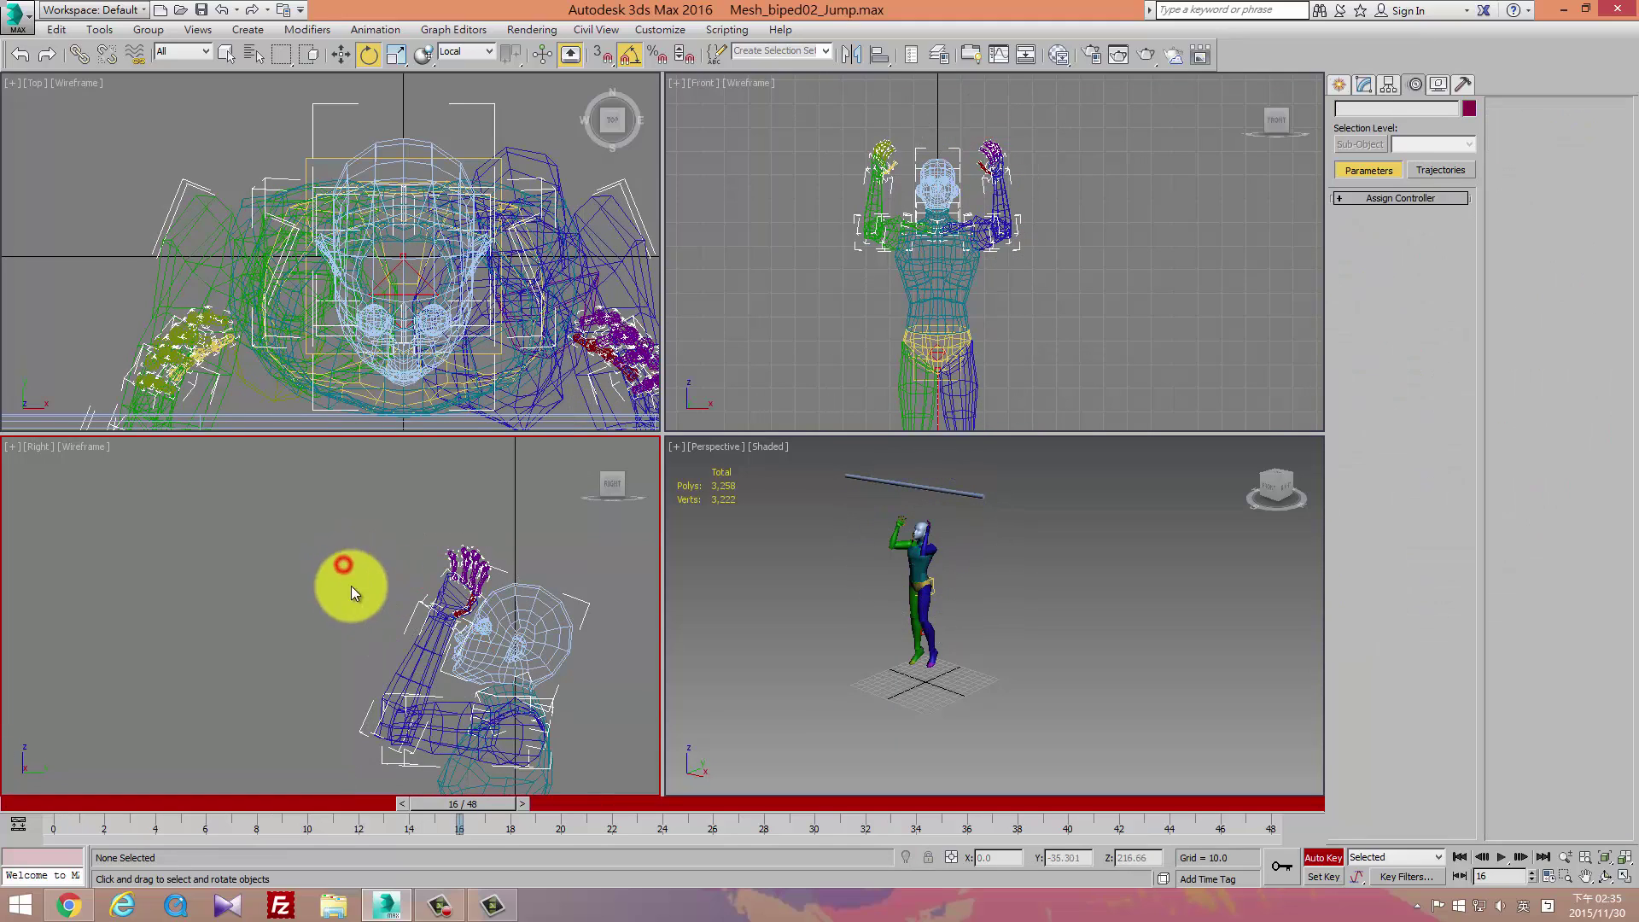
left_click(439, 598)
key("w")
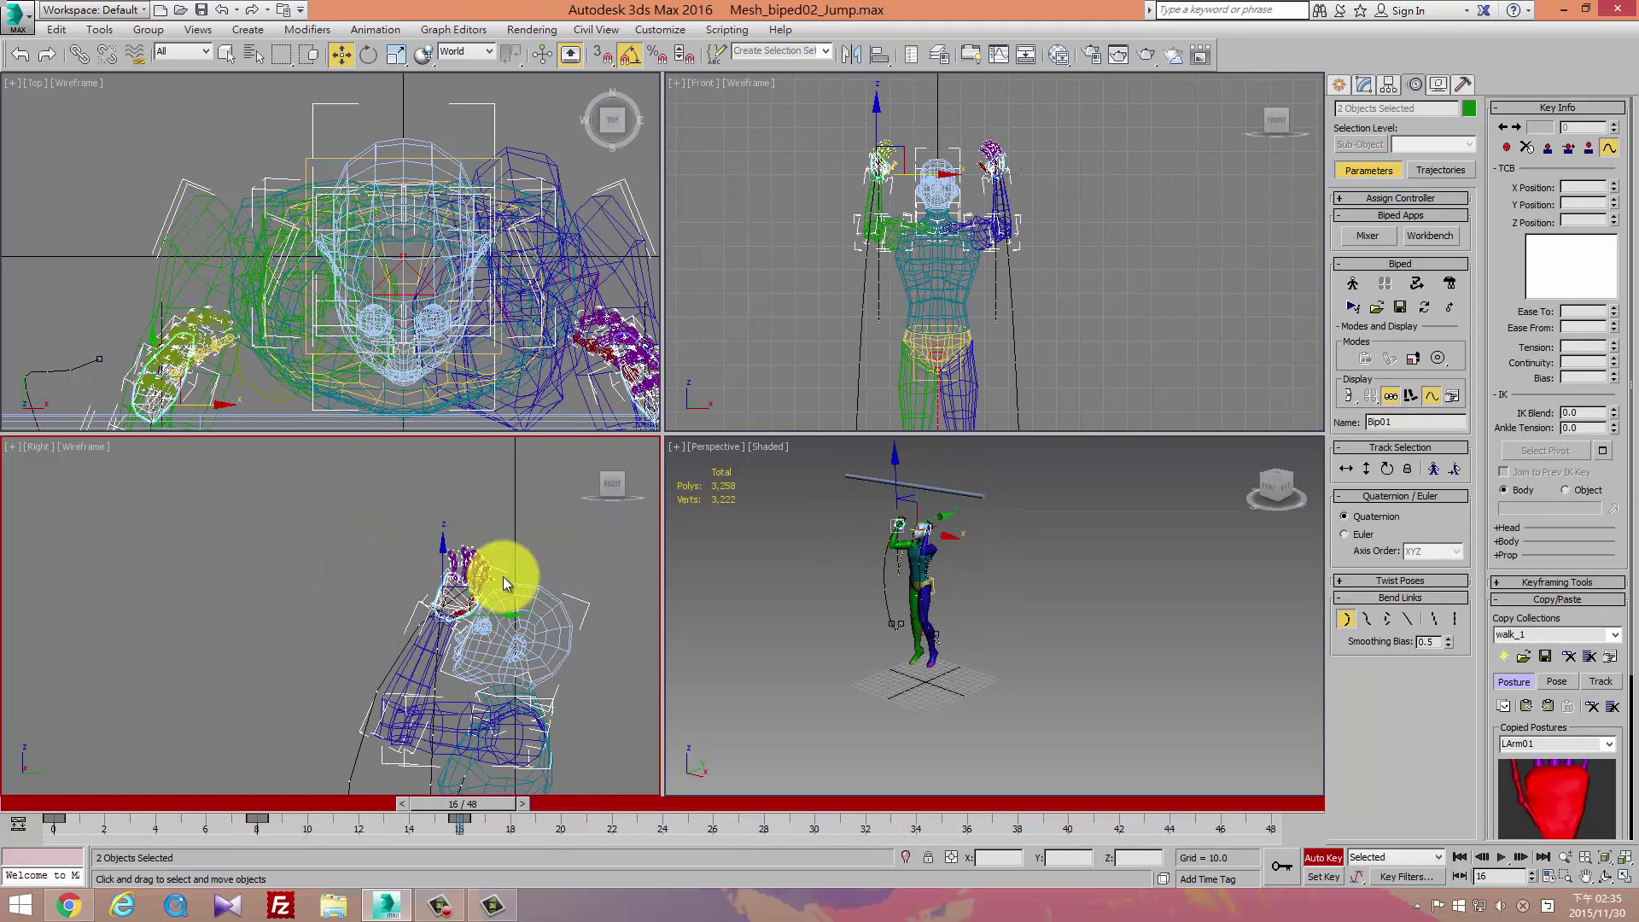
left_click_drag(466, 601, 498, 525)
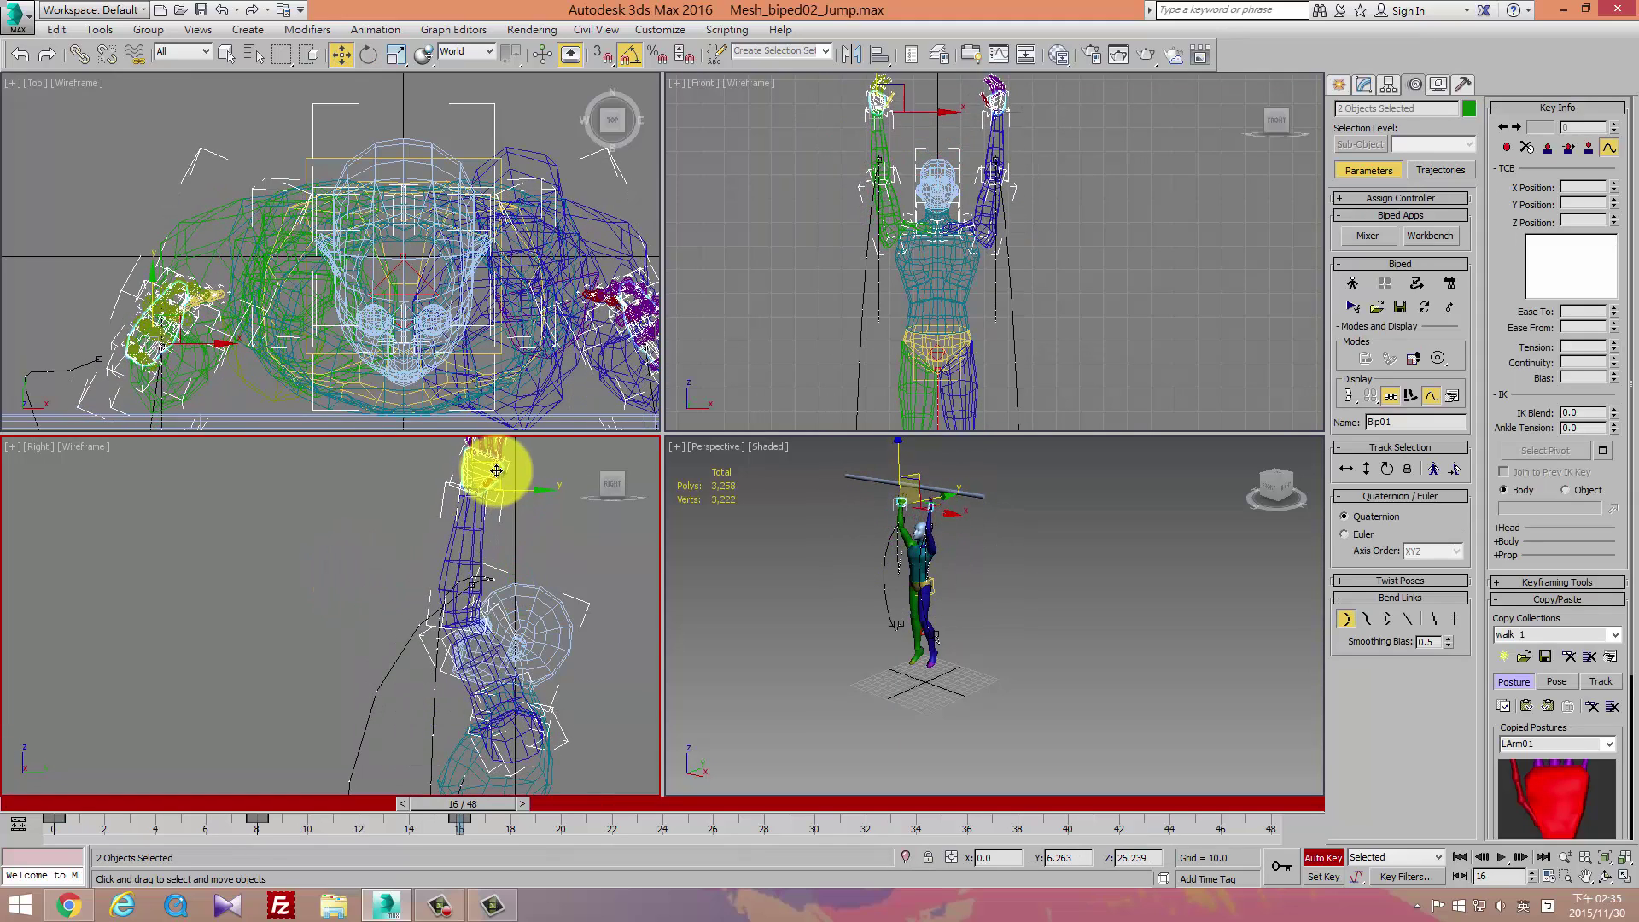
mouse_move(498, 525)
middle_mouse_down()
mouse_move(492, 640)
mouse_move(509, 534)
middle_mouse_up()
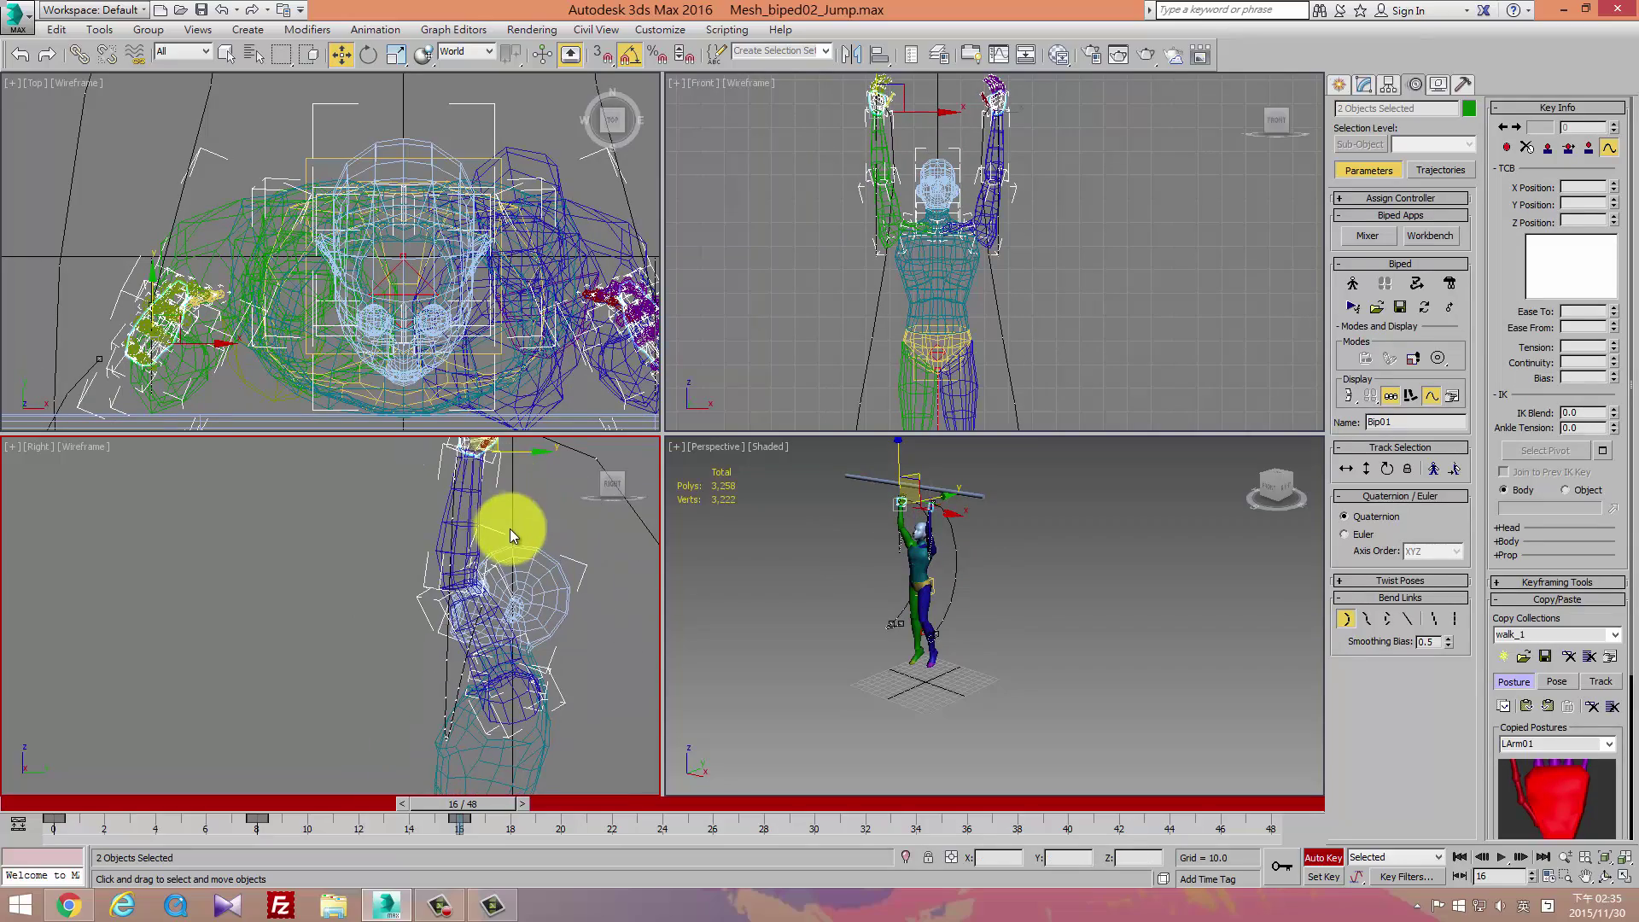
mouse_move(461, 804)
left_mouse_down()
mouse_move(151, 801)
mouse_move(545, 843)
mouse_move(66, 850)
mouse_move(300, 853)
mouse_move(381, 801)
mouse_move(474, 787)
mouse_move(357, 803)
mouse_move(233, 771)
mouse_move(162, 728)
mouse_move(388, 755)
left_mouse_up()
key("w")
scroll(397, 608, "down", 4)
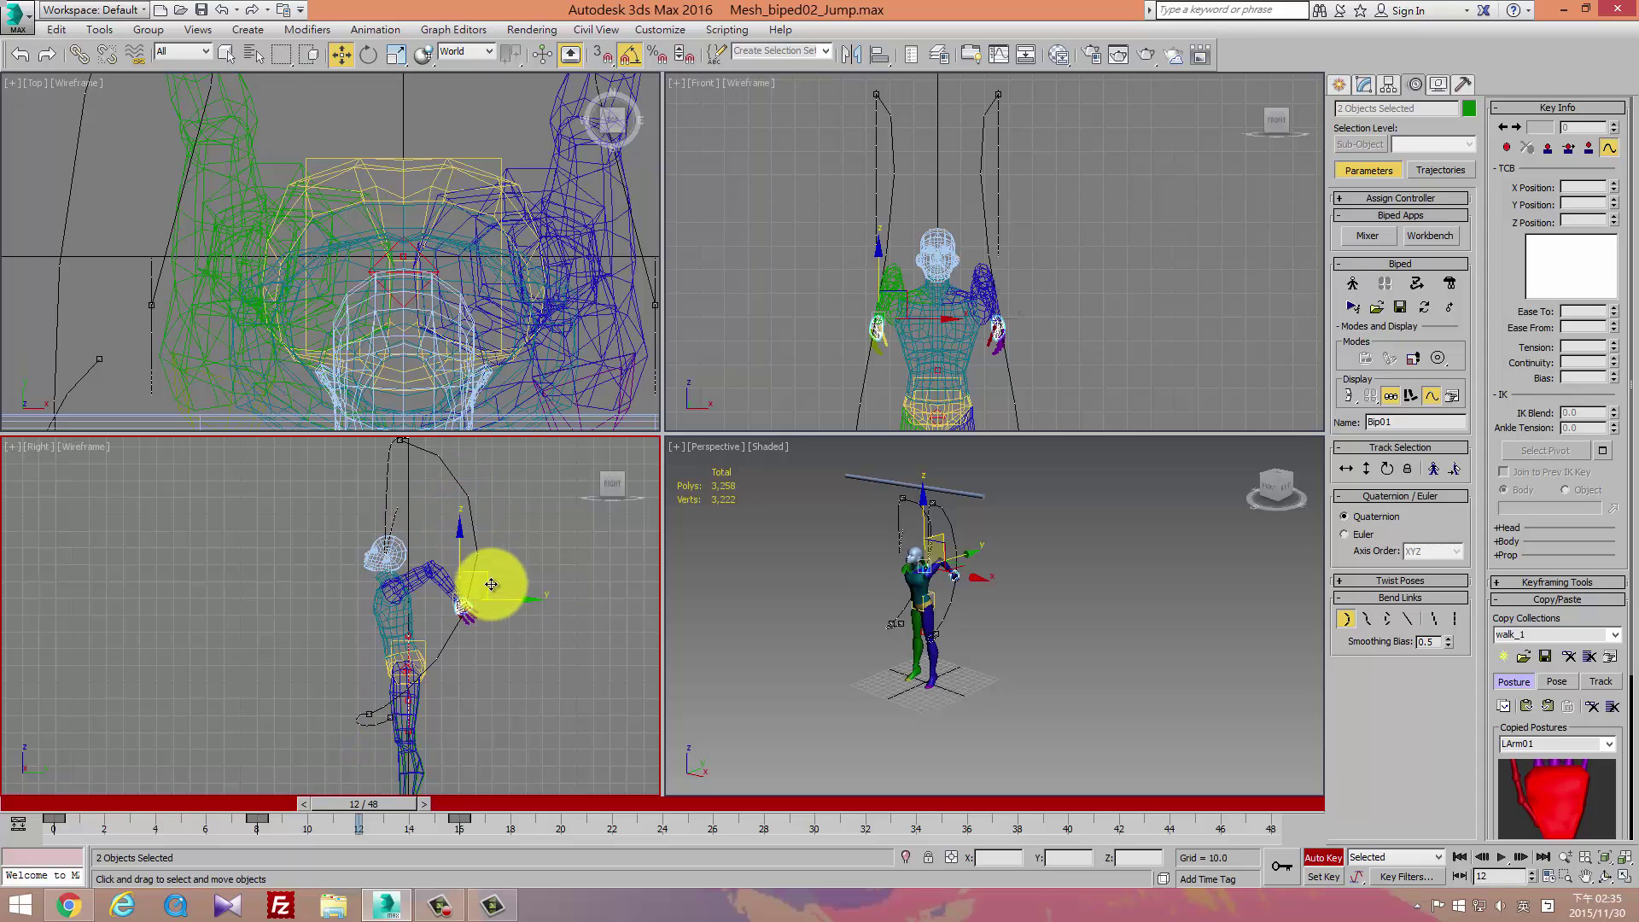
At frame 12, move both hands into place and rotate them slightly.
mouse_move(483, 578)
left_mouse_down()
mouse_move(384, 640)
mouse_move(365, 578)
mouse_move(370, 604)
mouse_move(347, 611)
mouse_move(369, 612)
mouse_move(351, 623)
mouse_move(359, 586)
left_mouse_up()
key("e")
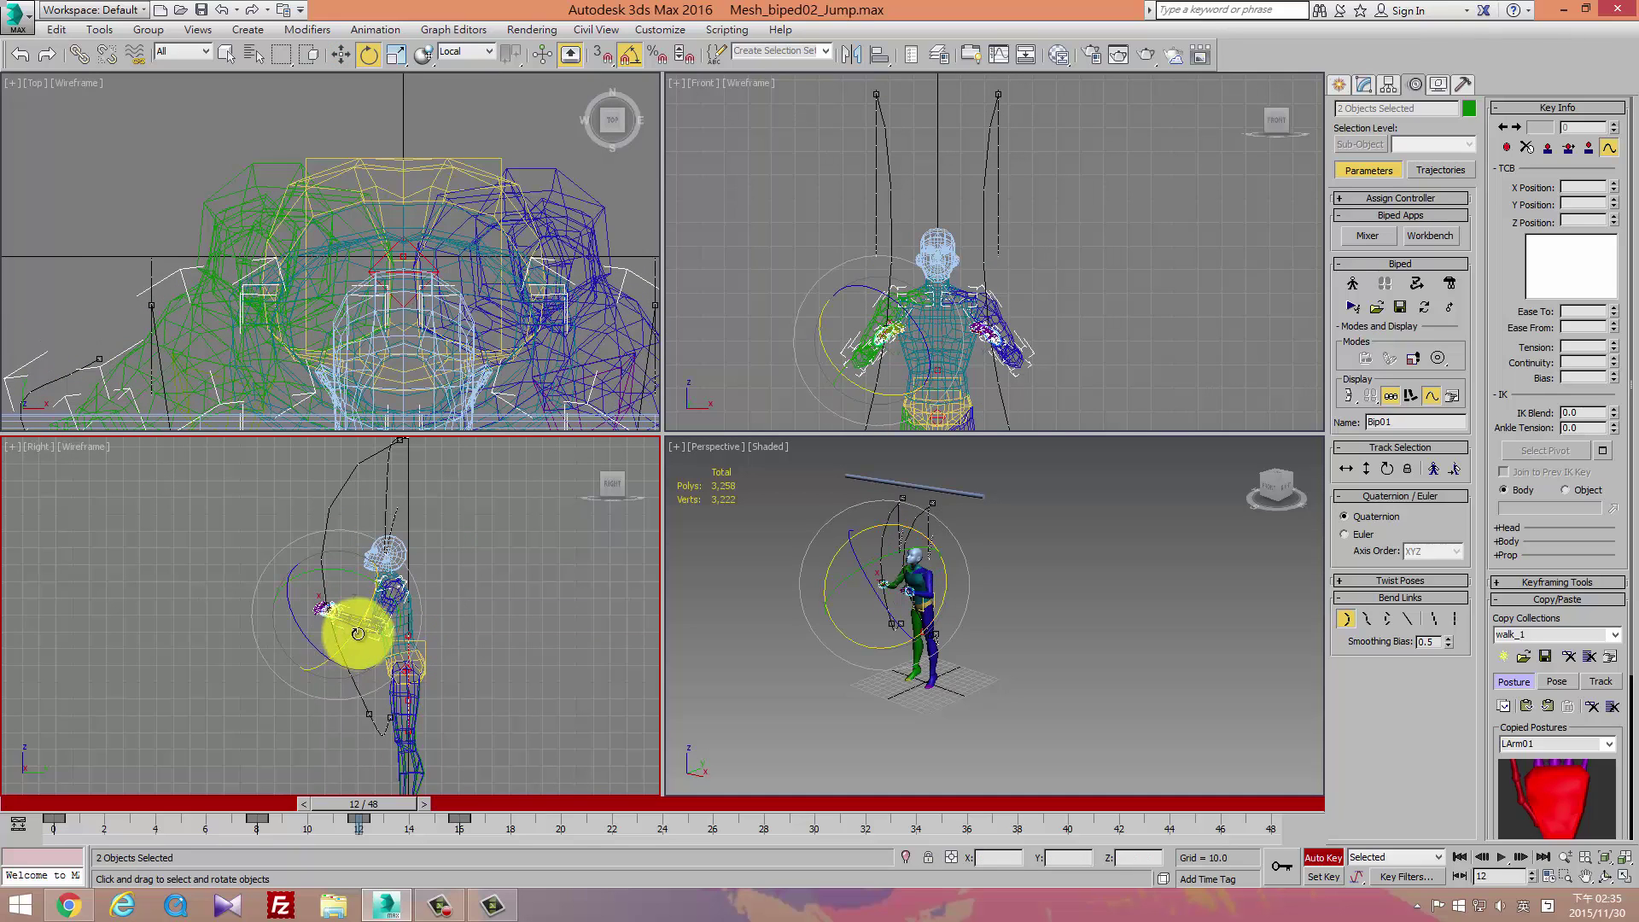
left_click(820, 392)
left_click_drag(871, 358, 1006, 354)
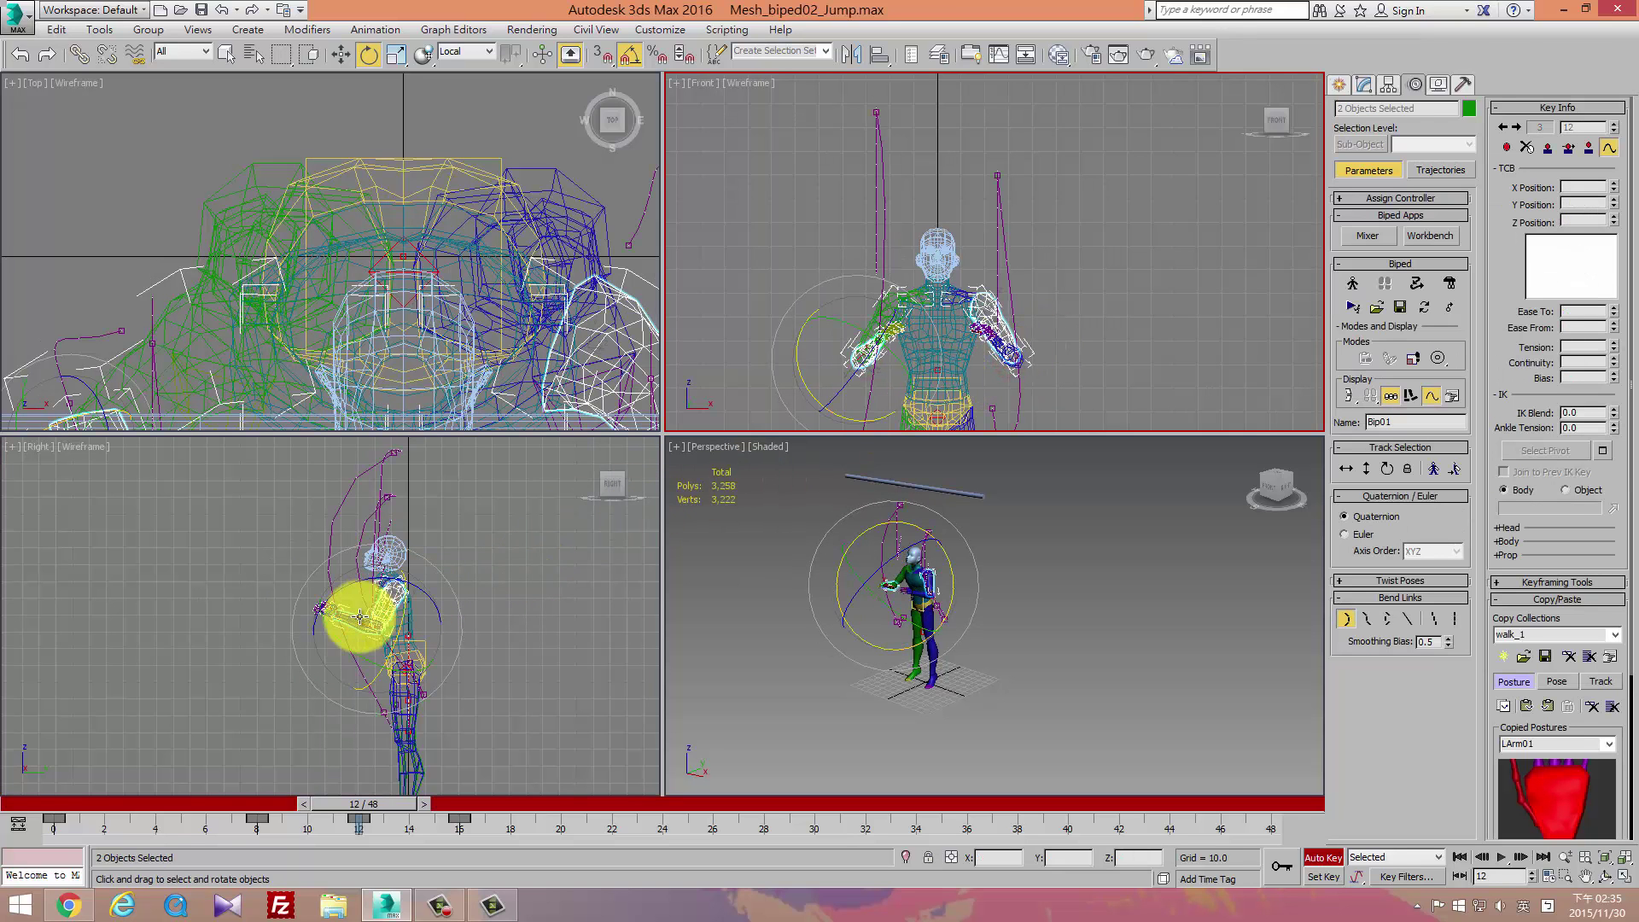
Bend the right forearm about 42 degrees.
left_click(999, 339)
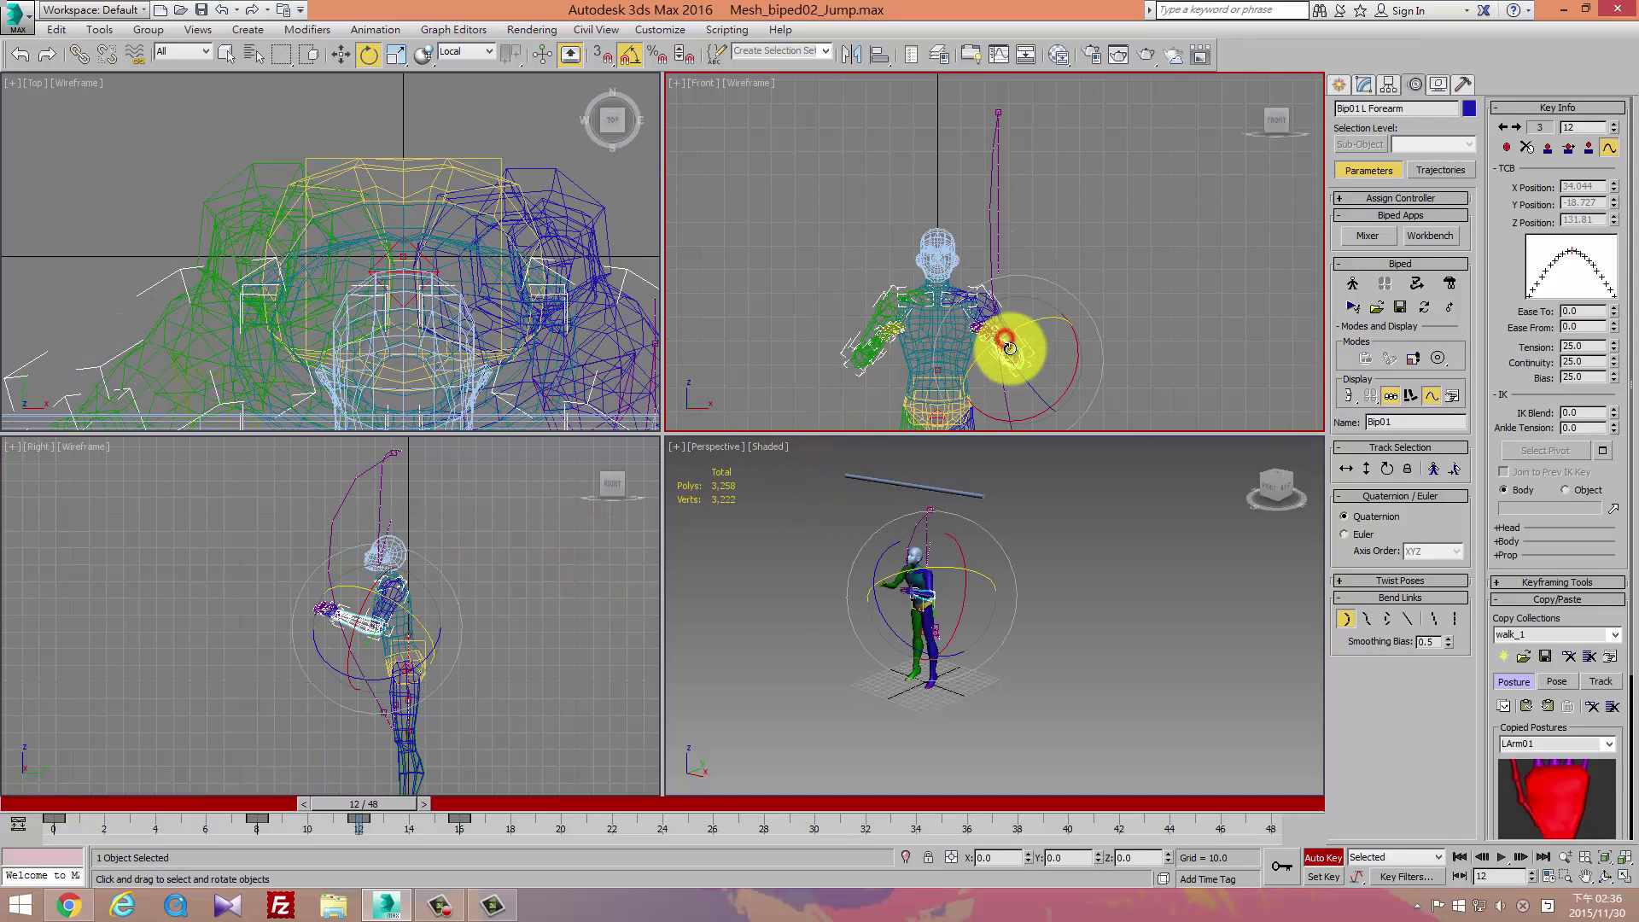
left_click(869, 349, "ctrl")
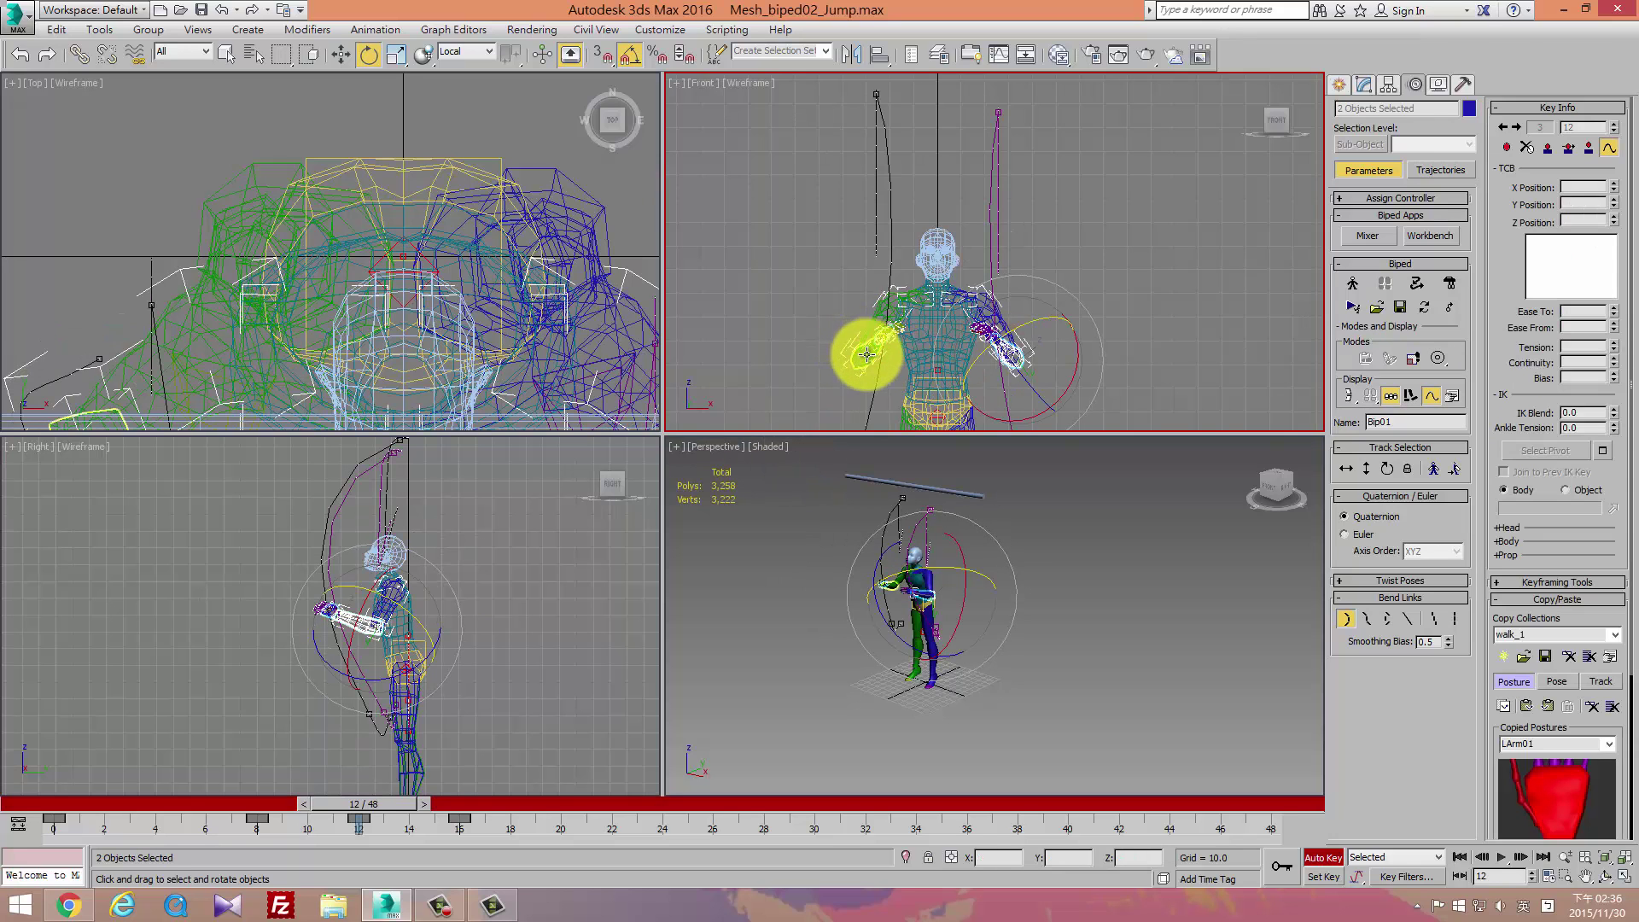
left_click(869, 351)
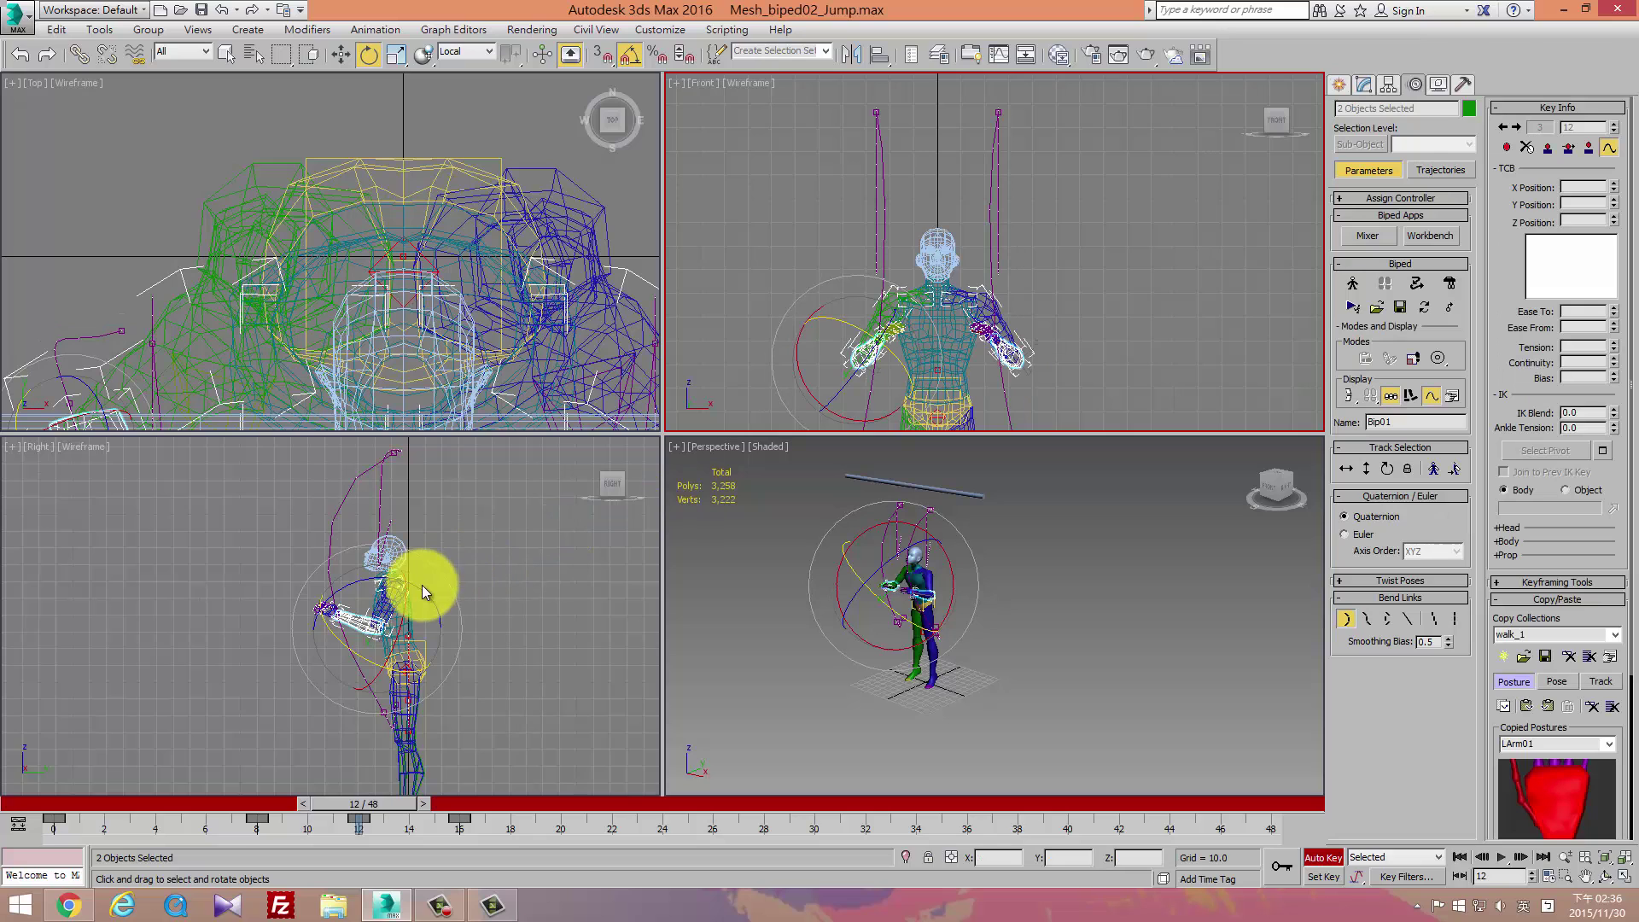
left_click_drag(422, 586, 453, 655)
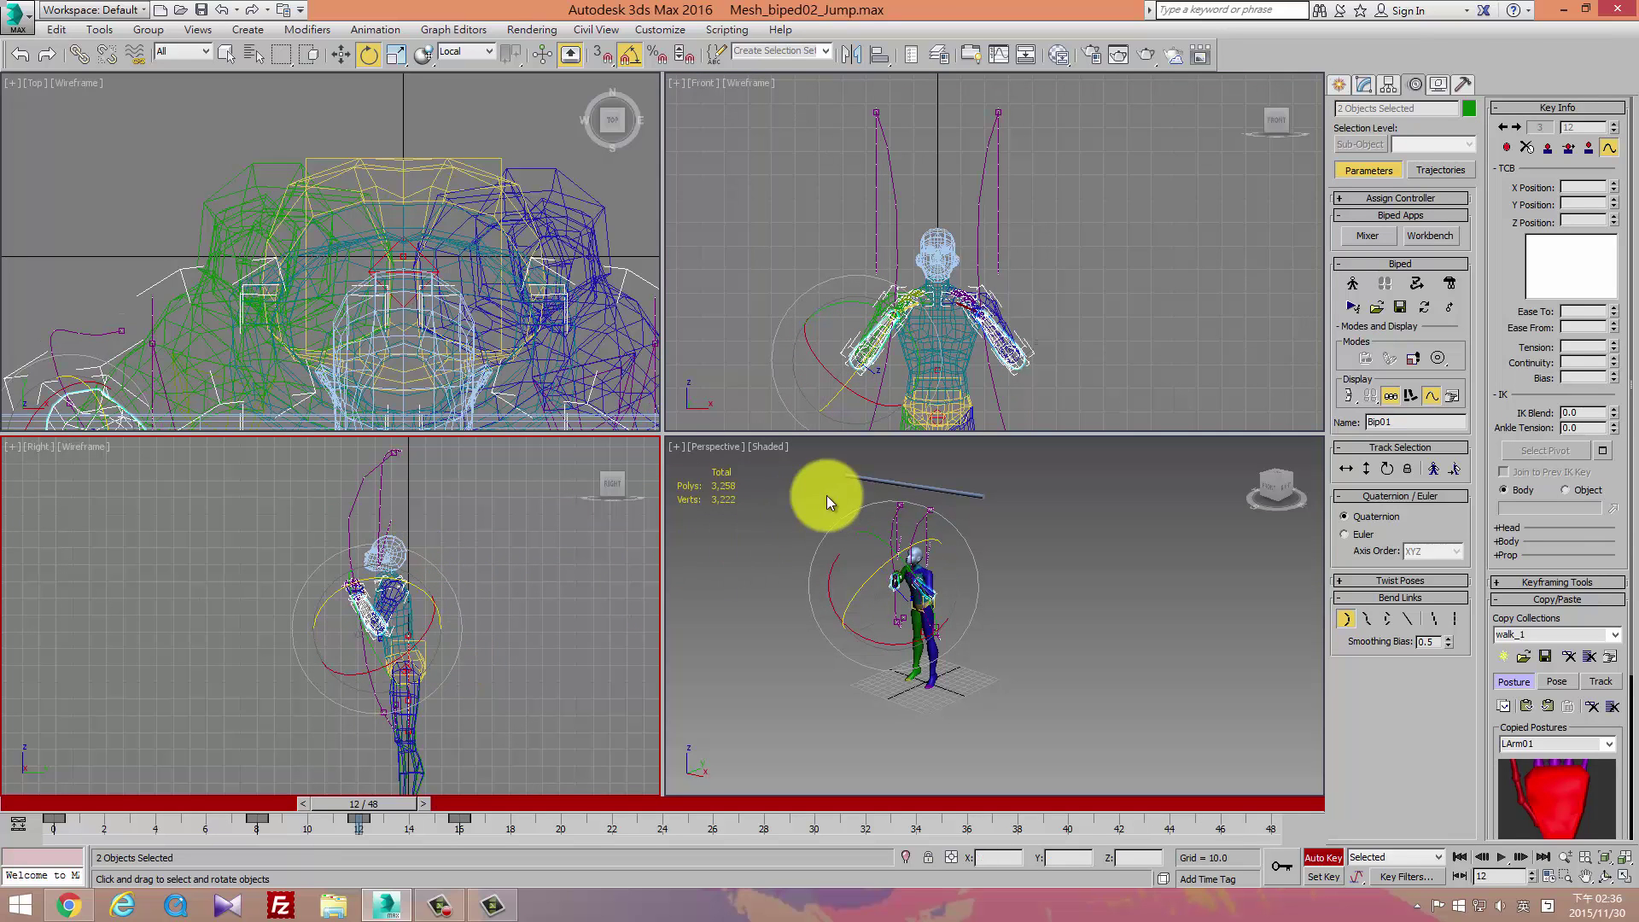
Rotate both upper arms into a matching raised pose and scrub back to review.
left_click(402, 602)
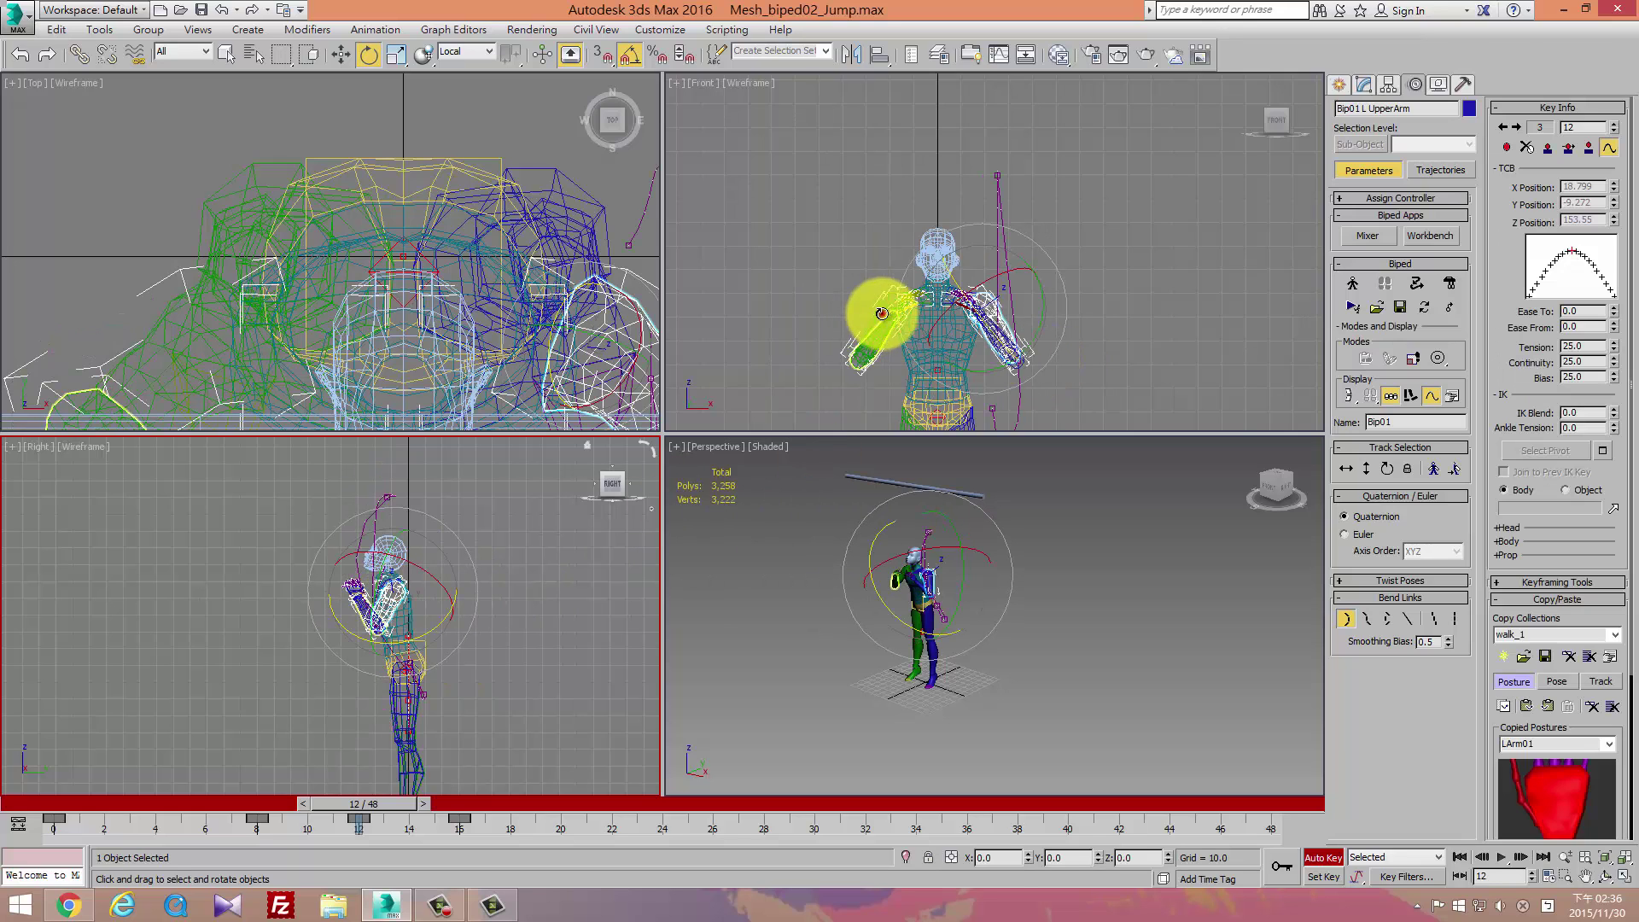
left_click(878, 311, "ctrl")
mouse_move(878, 312)
left_mouse_down()
mouse_move(941, 331)
mouse_move(893, 270)
mouse_move(847, 284)
mouse_move(877, 267)
mouse_move(859, 264)
mouse_move(941, 293)
left_mouse_up()
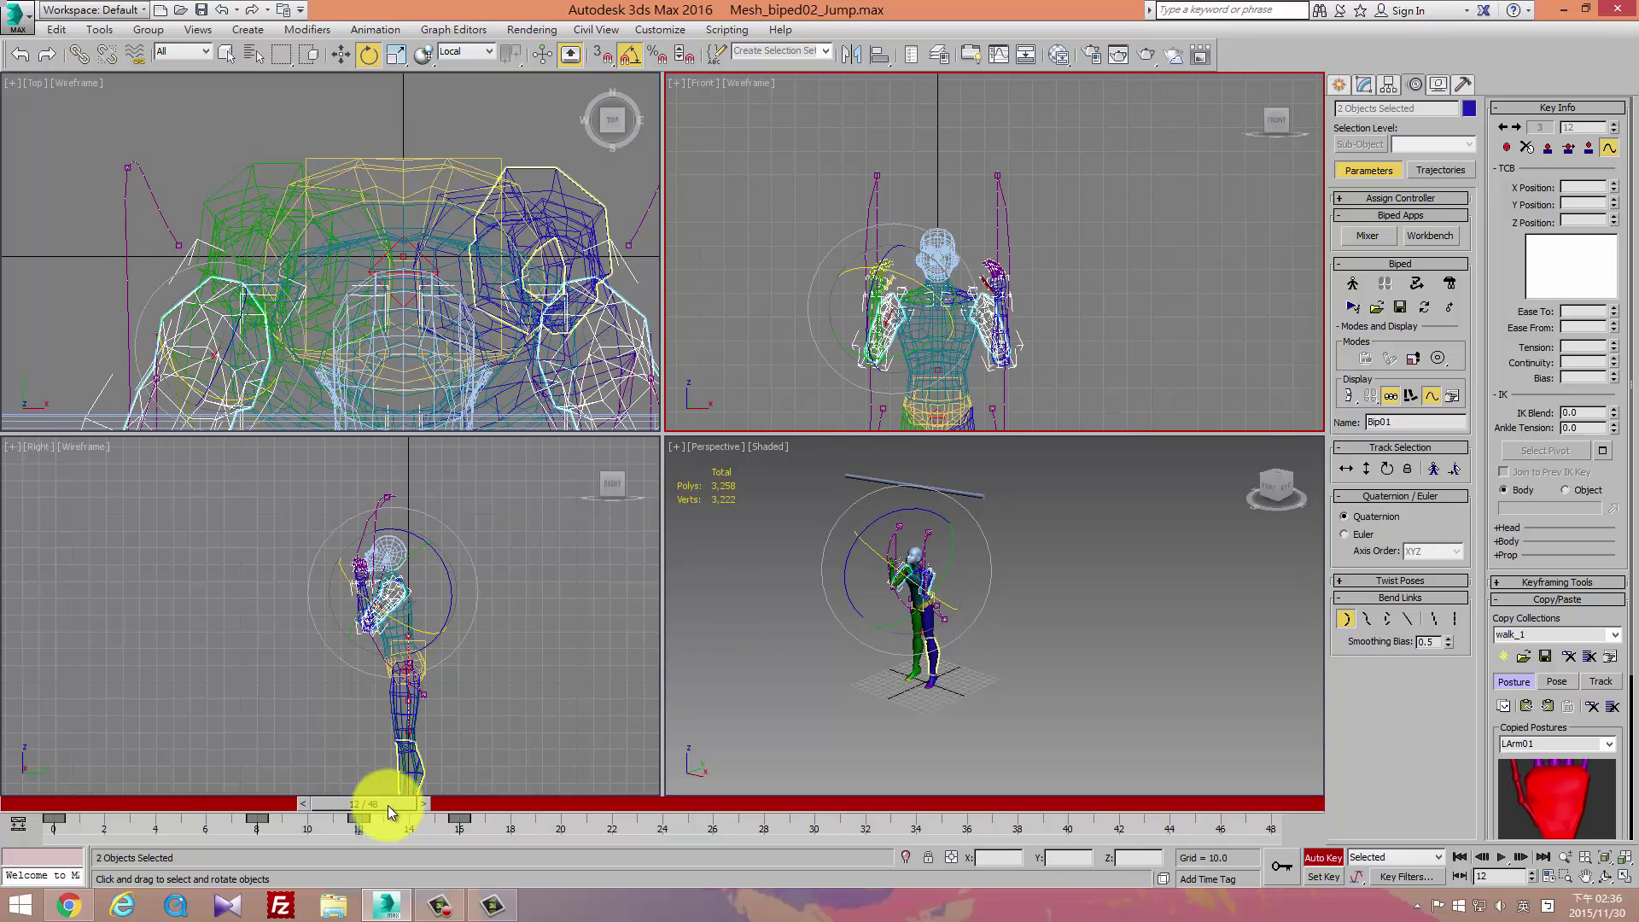
mouse_move(387, 806)
left_mouse_down()
mouse_move(122, 765)
mouse_move(564, 801)
mouse_move(478, 822)
left_mouse_up()
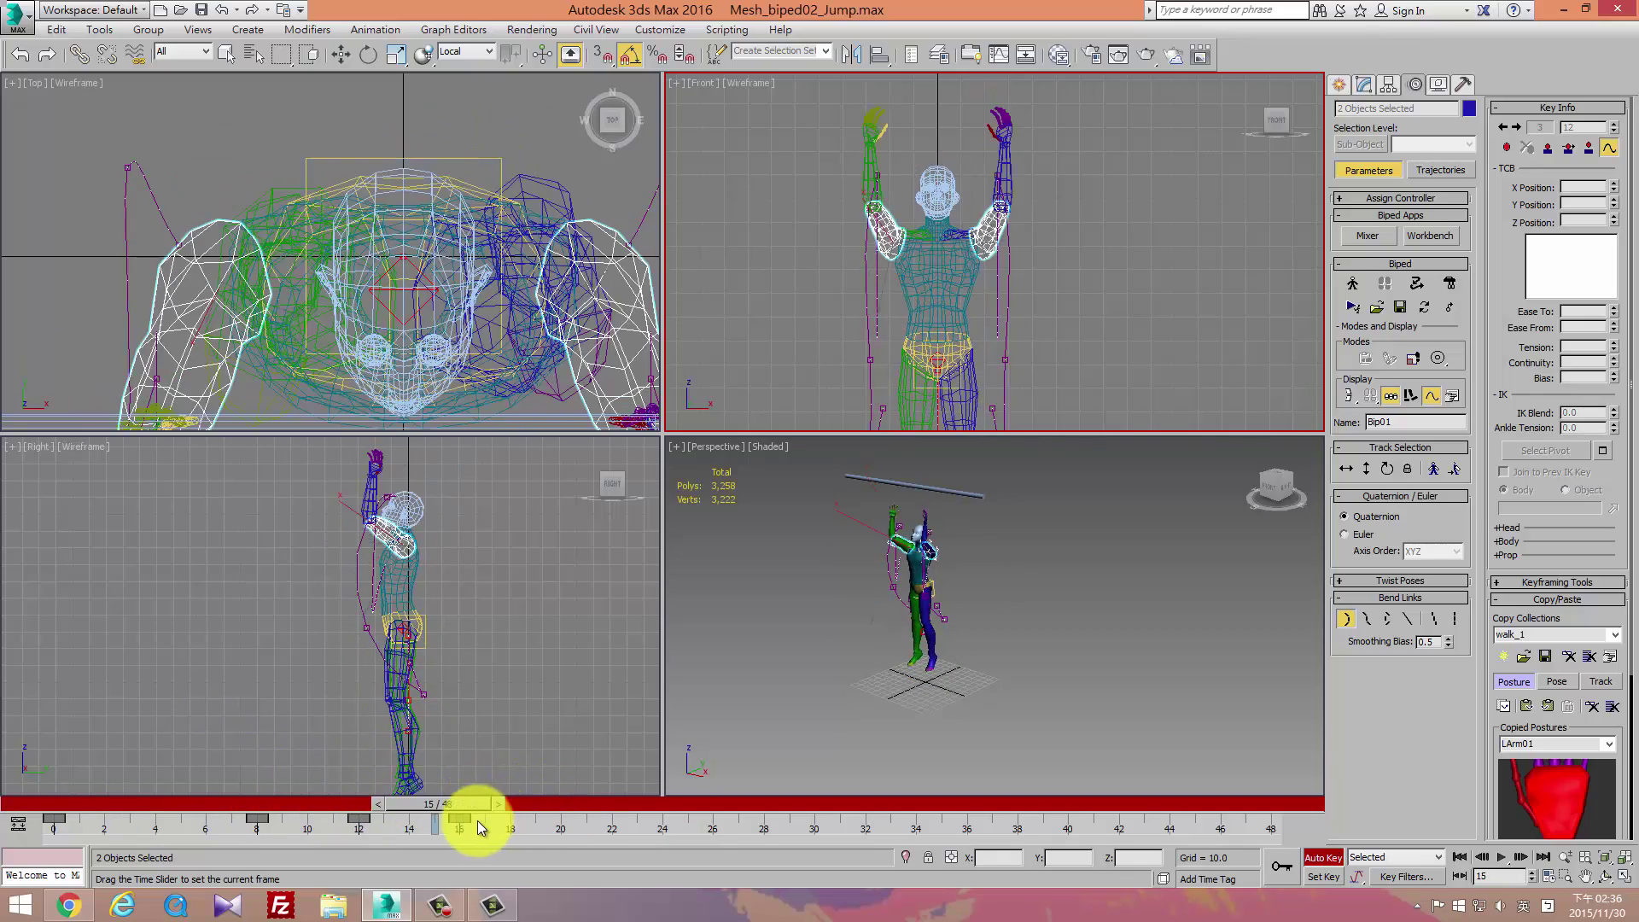
At frame 16 with Auto Key off, lower Cylinder001 along World Z to just above the hands.
key("e")
left_click(1318, 858)
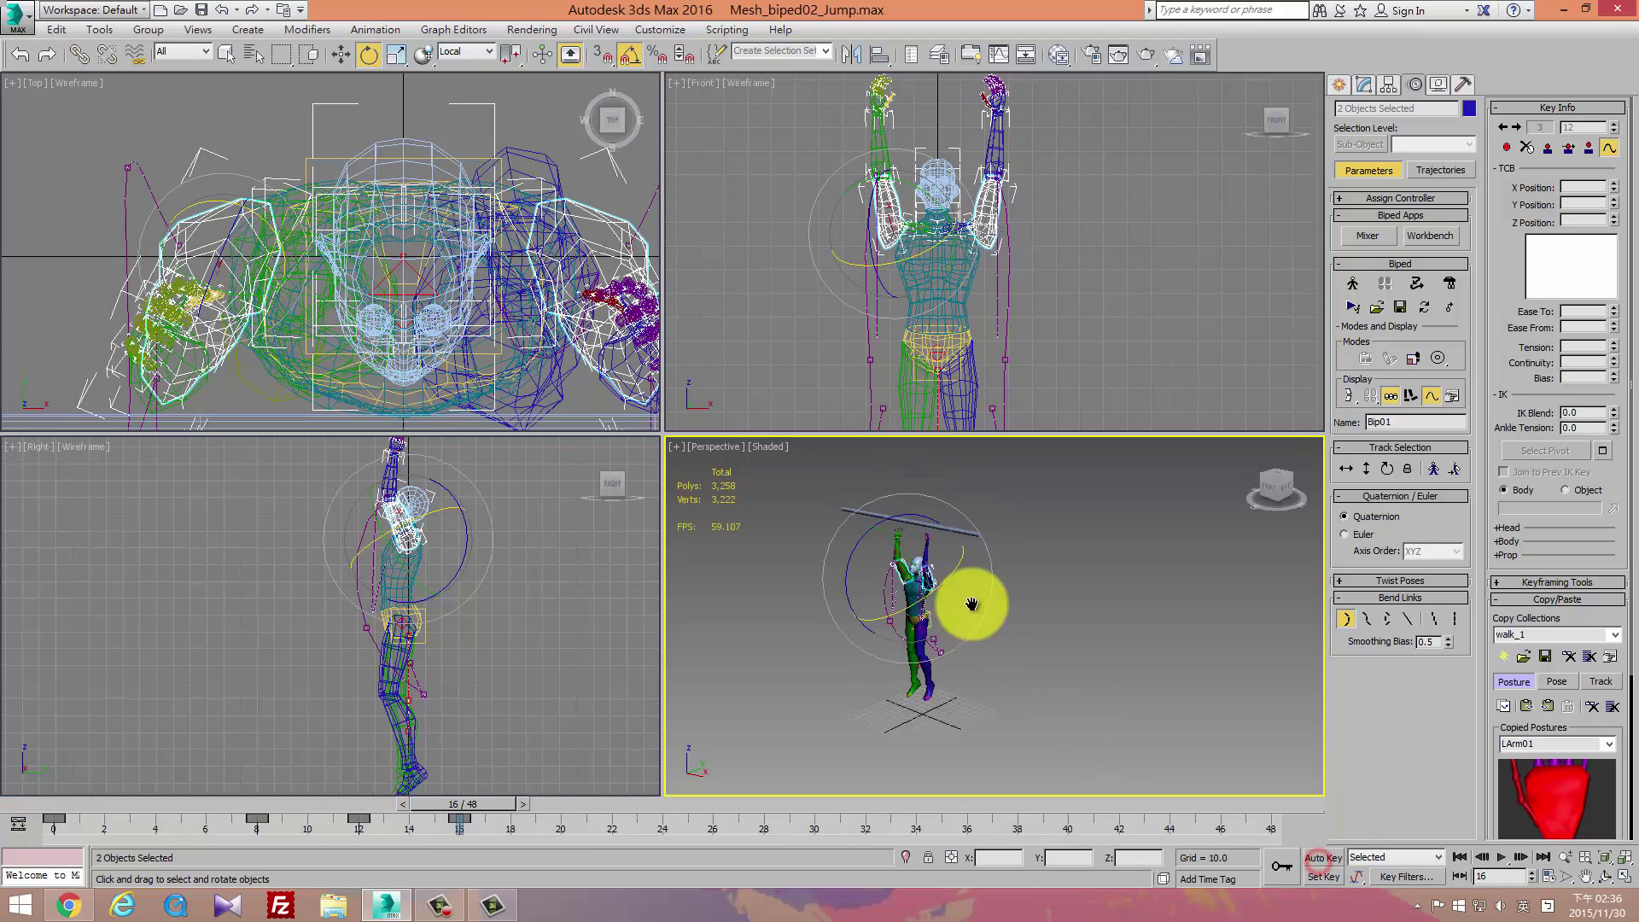
left_click(964, 546)
right_click(337, 534)
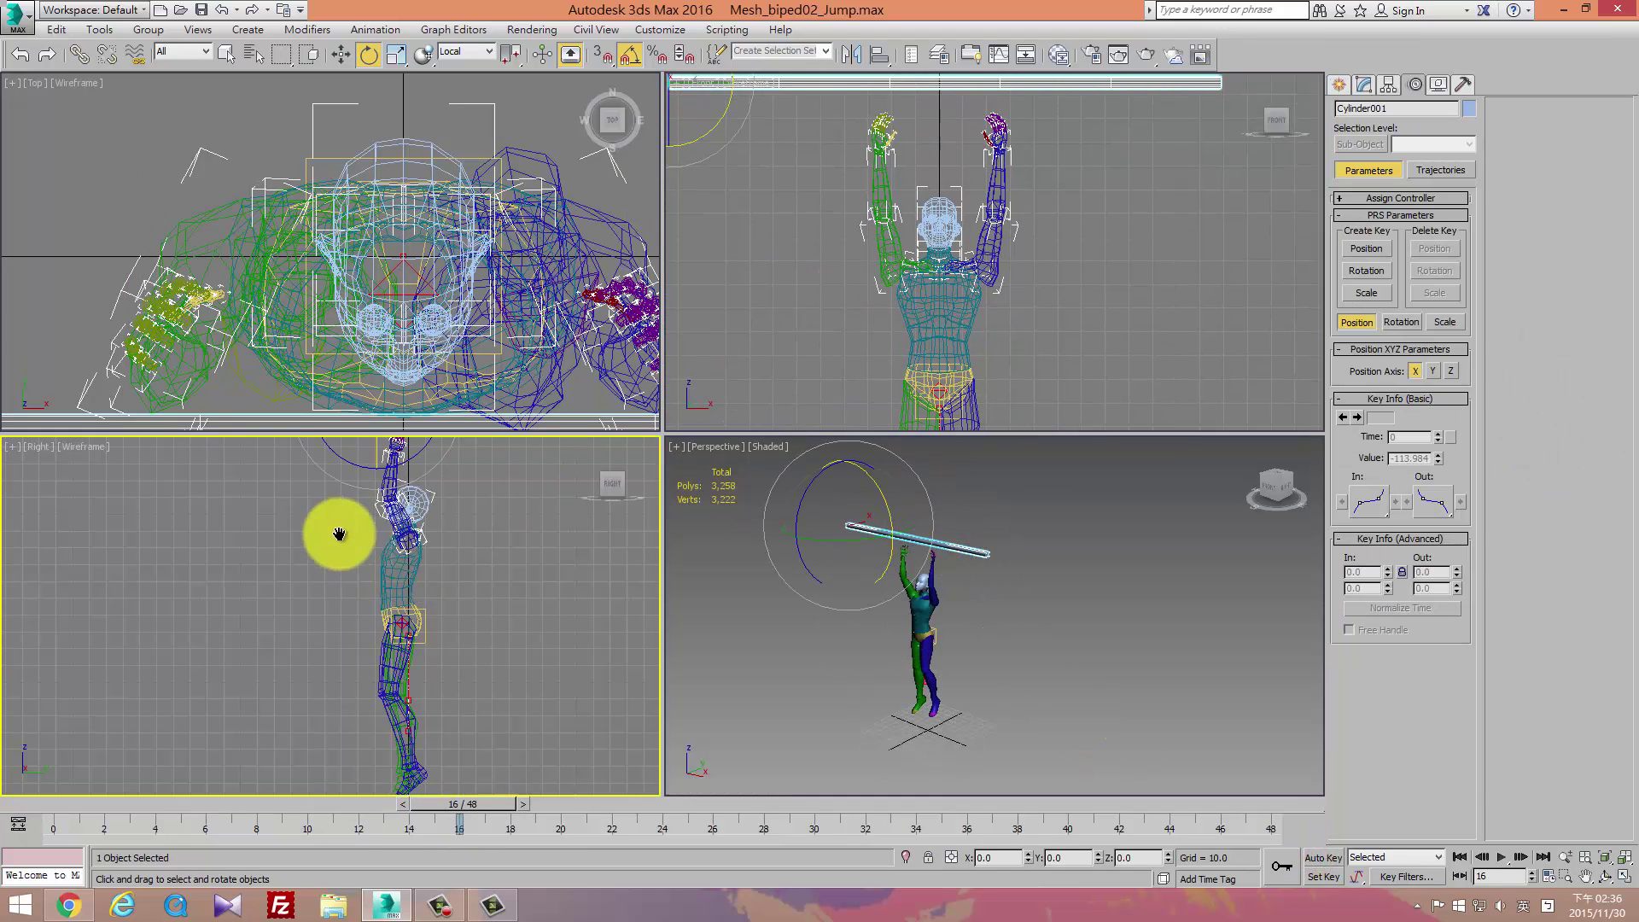
scroll(341, 529, "down", 3)
key("w")
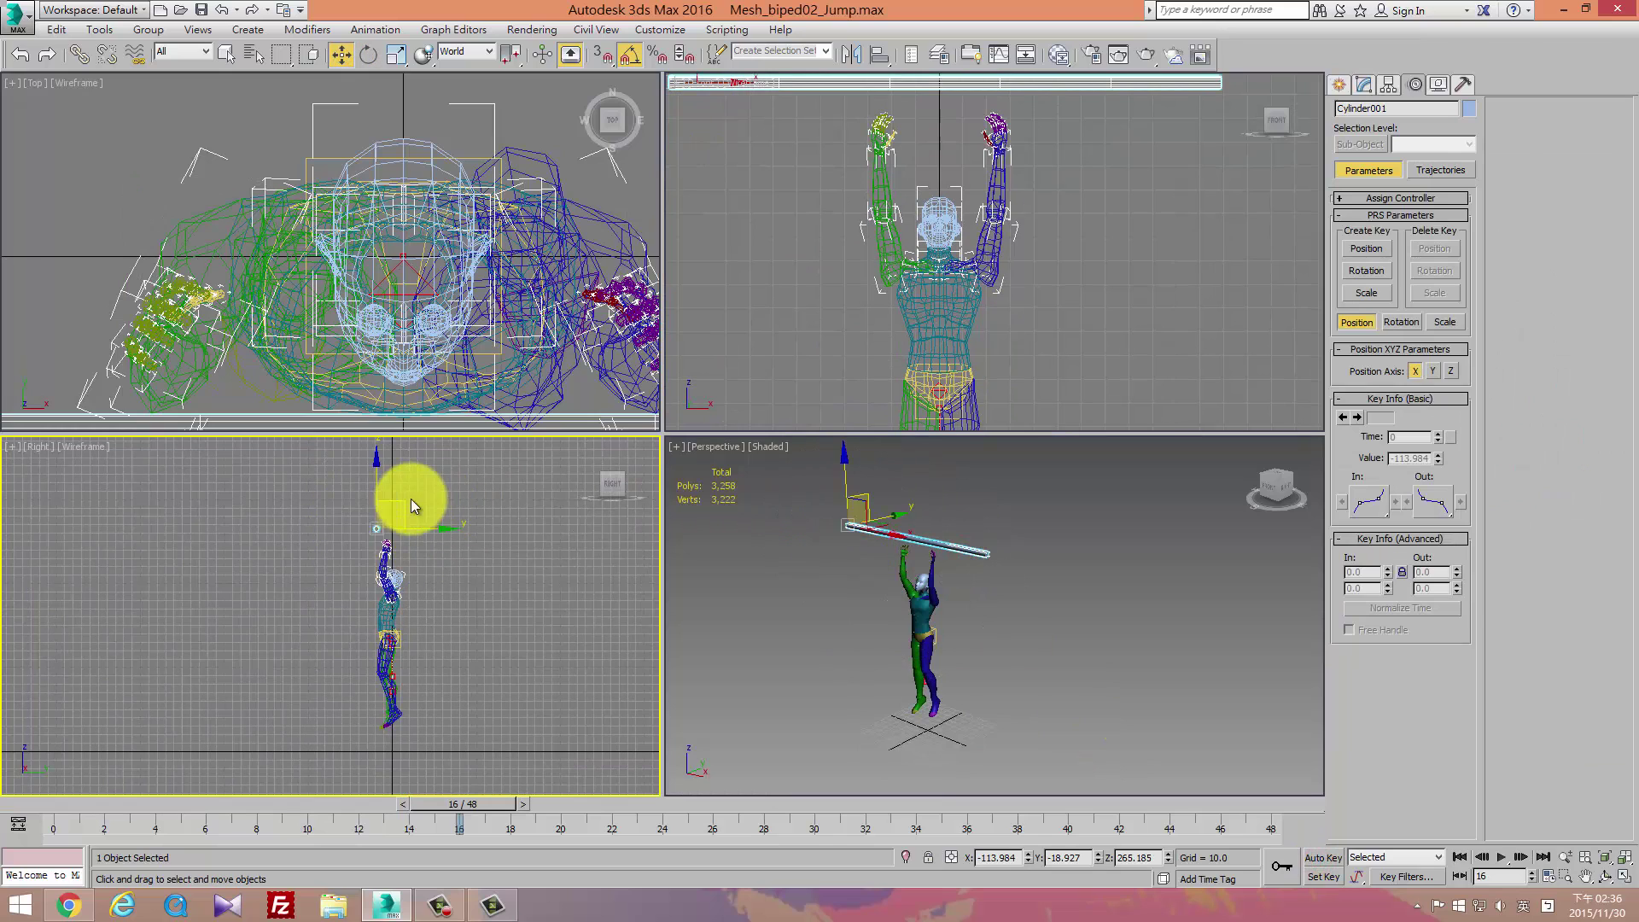
left_click_drag(403, 504, 405, 519)
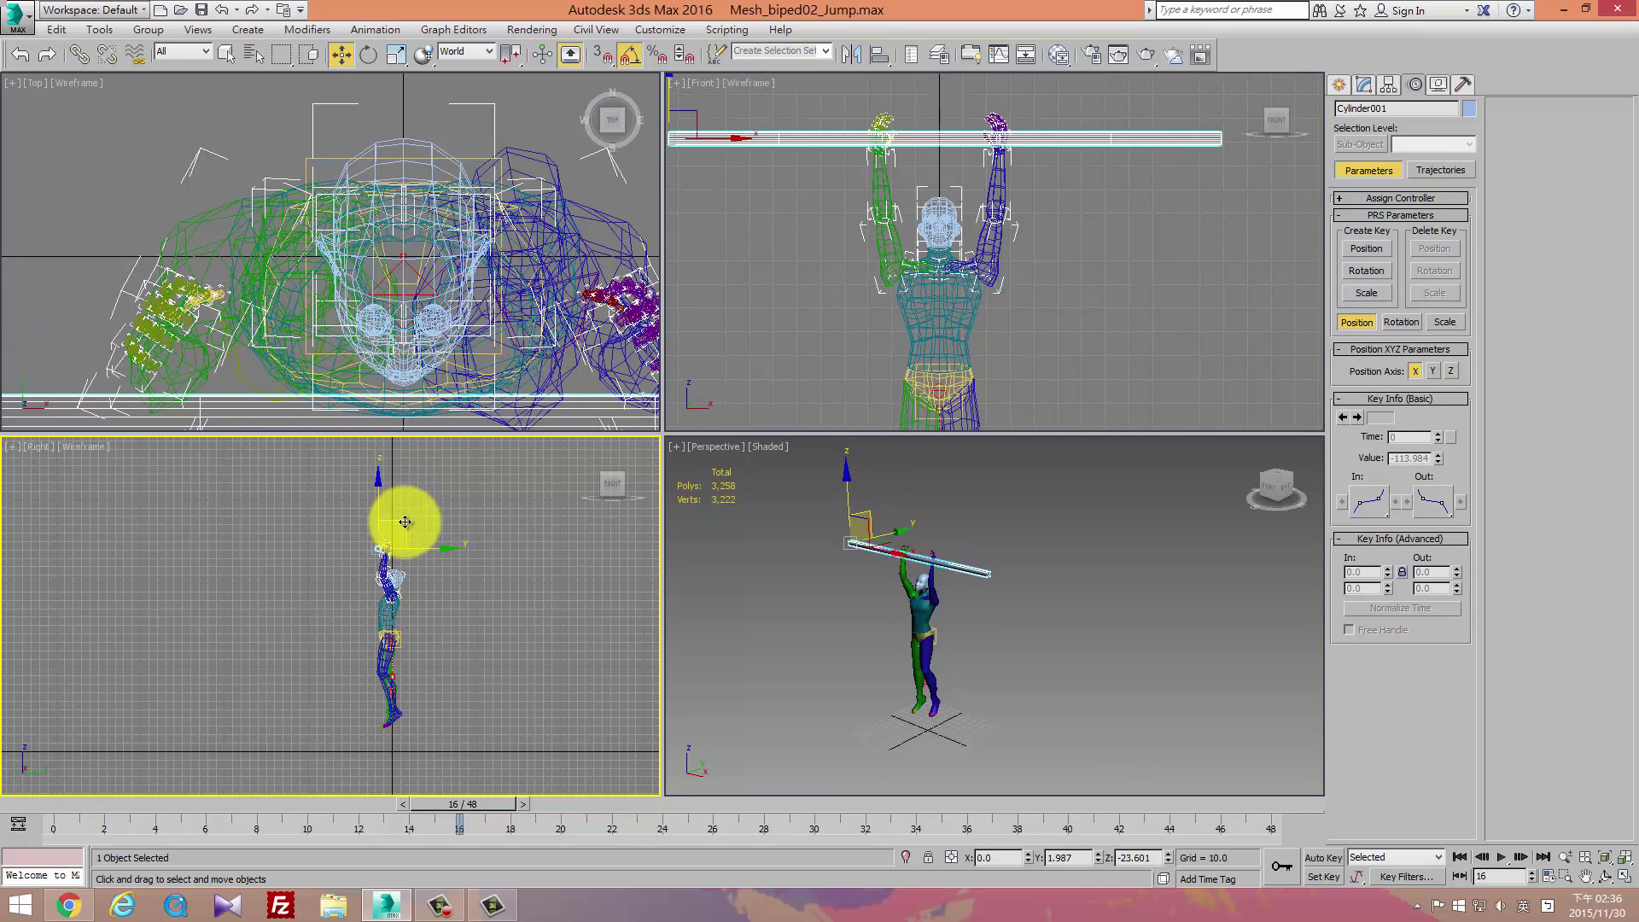
left_click_drag(405, 518, 405, 522)
Scrub frames 13–21 to check that the hands reach the bar.
mouse_move(467, 801)
left_mouse_down()
mouse_move(239, 821)
mouse_move(70, 701)
mouse_move(483, 825)
mouse_move(796, 873)
mouse_move(493, 883)
mouse_move(487, 845)
mouse_move(551, 843)
mouse_move(470, 862)
mouse_move(34, 860)
mouse_move(461, 827)
left_mouse_up()
key("w")
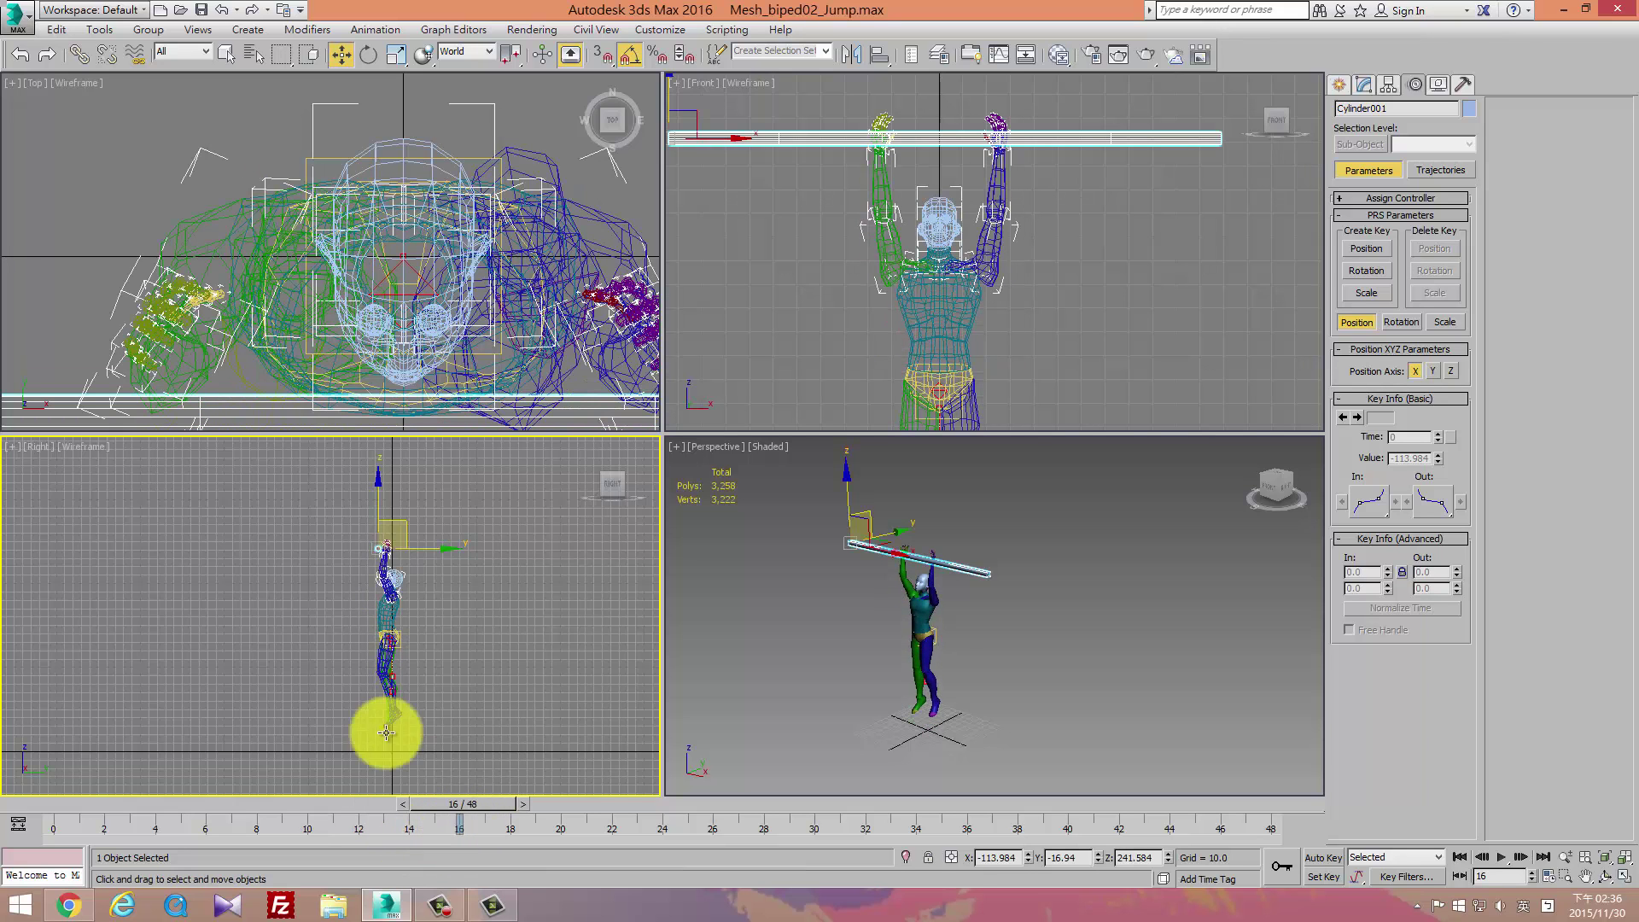
scroll(482, 564, "up", 2)
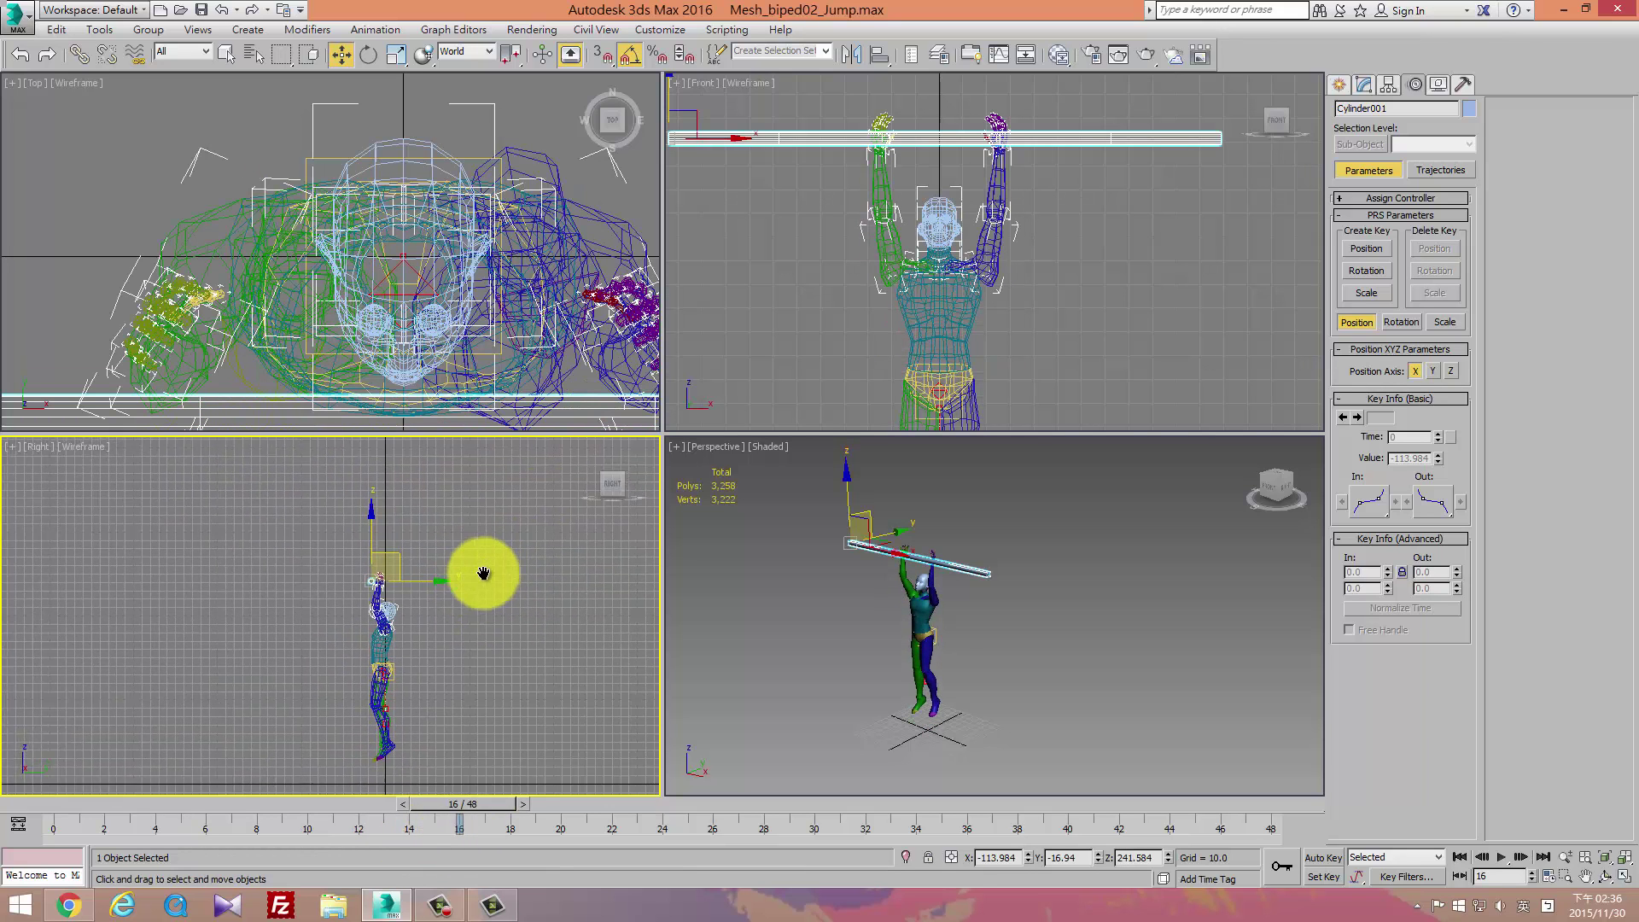
scroll(452, 564, "up", 2)
scroll(476, 554, "up", 2)
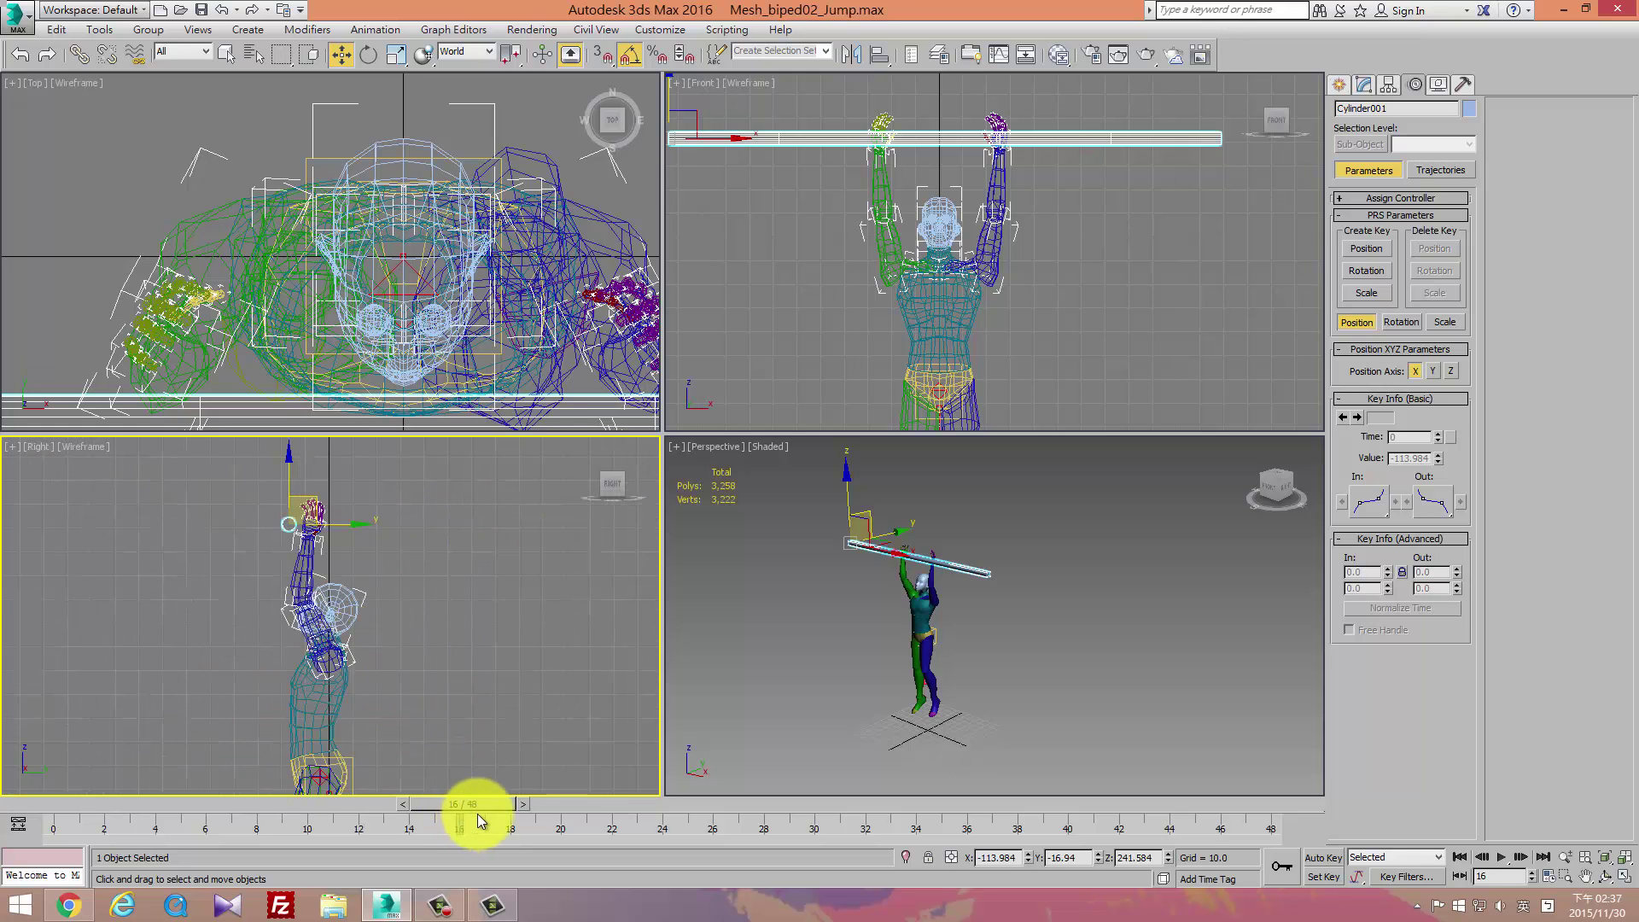
Select the left hand with its fingers and rotate it upright behind the bar.
left_click(290, 543)
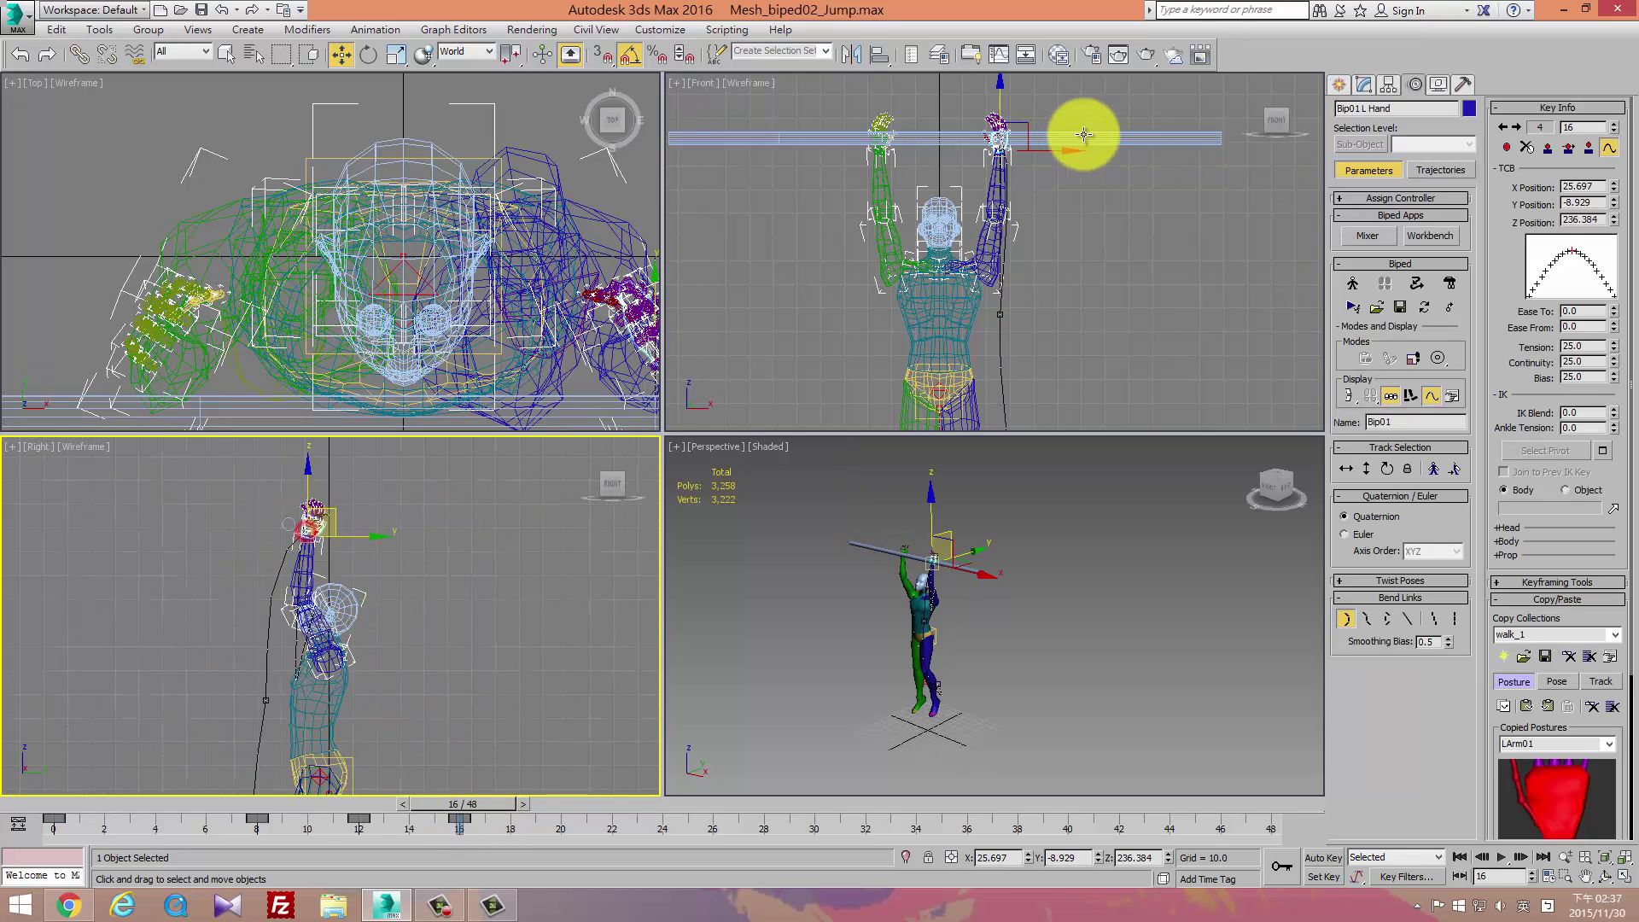
middle_click_drag(1080, 135, 1074, 156)
scroll(1074, 156, "up", 5)
key("e")
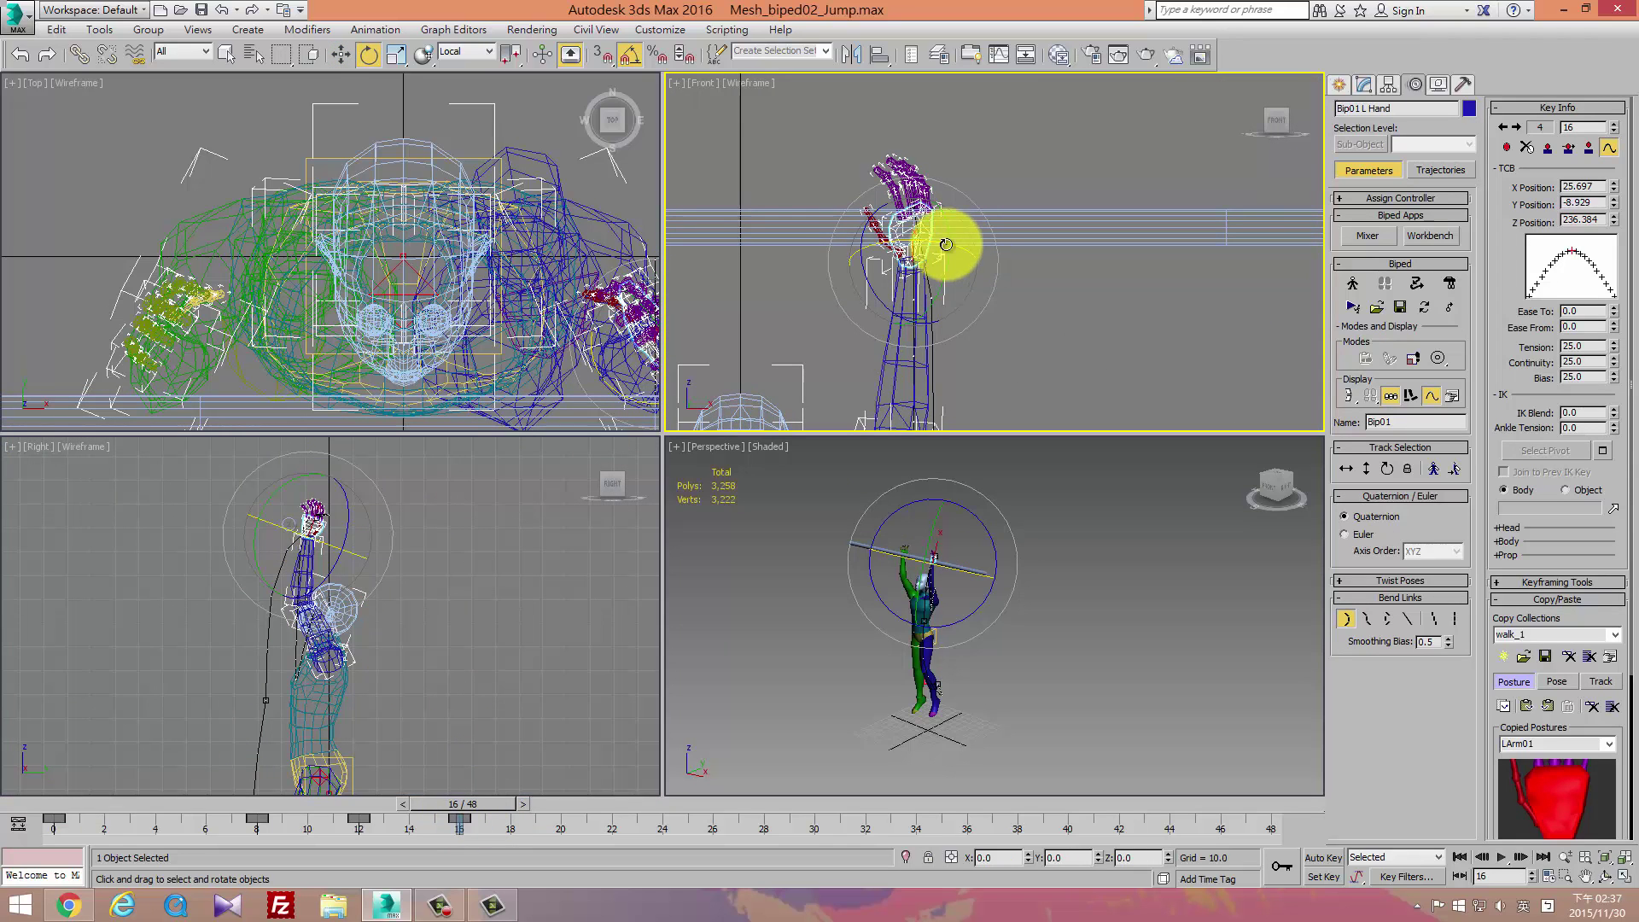
left_click_drag(942, 243, 903, 250)
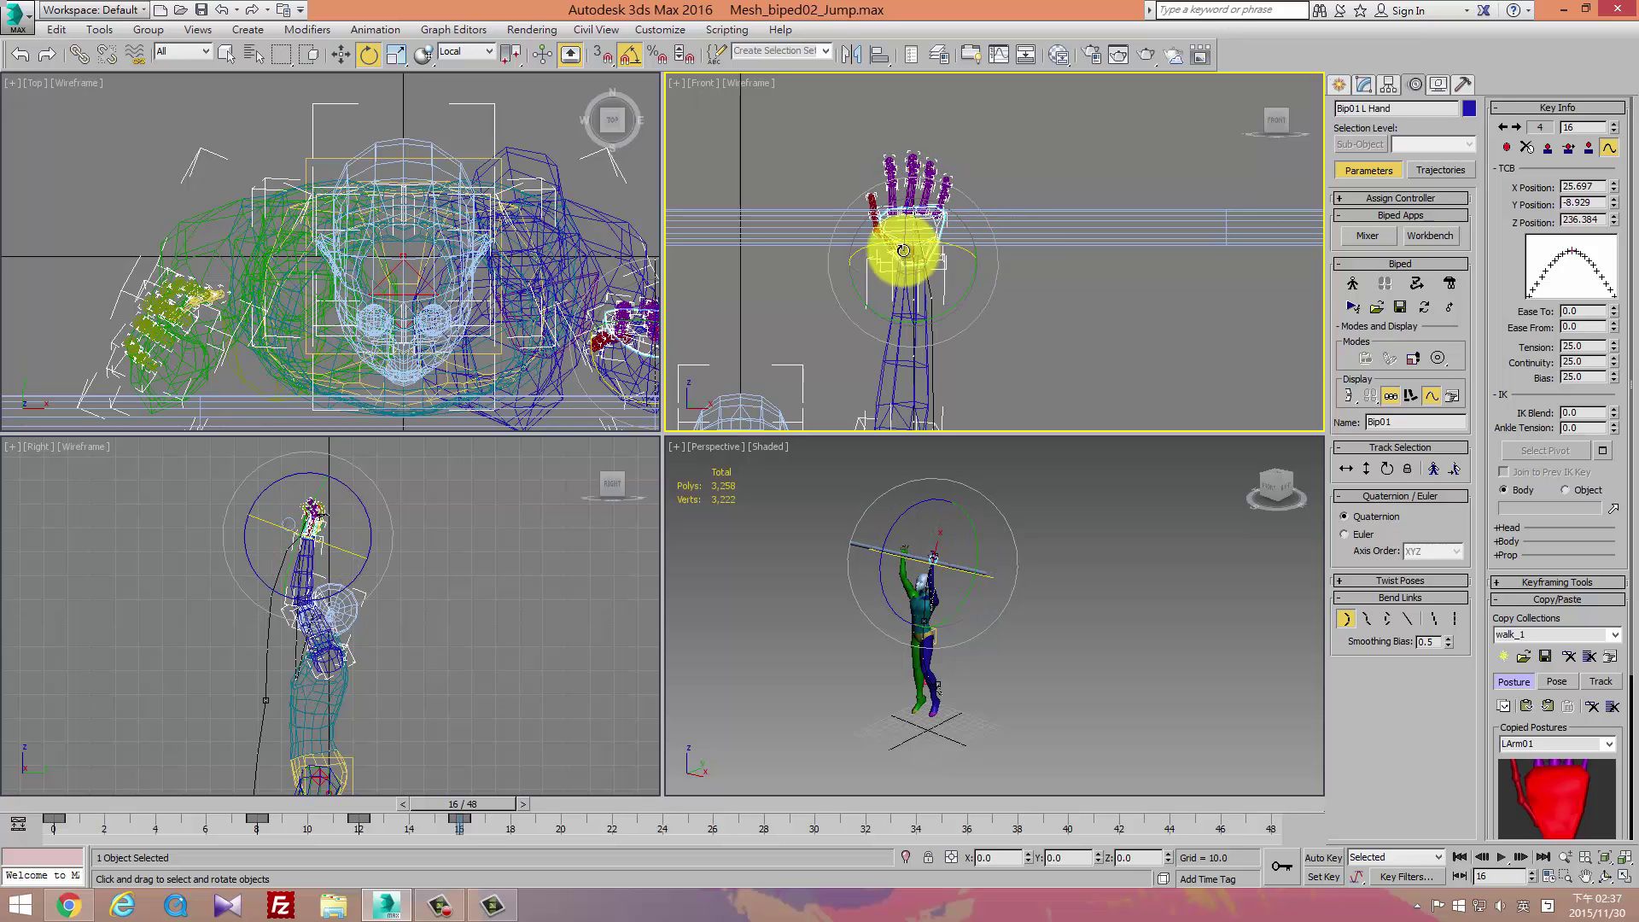
left_click(877, 229)
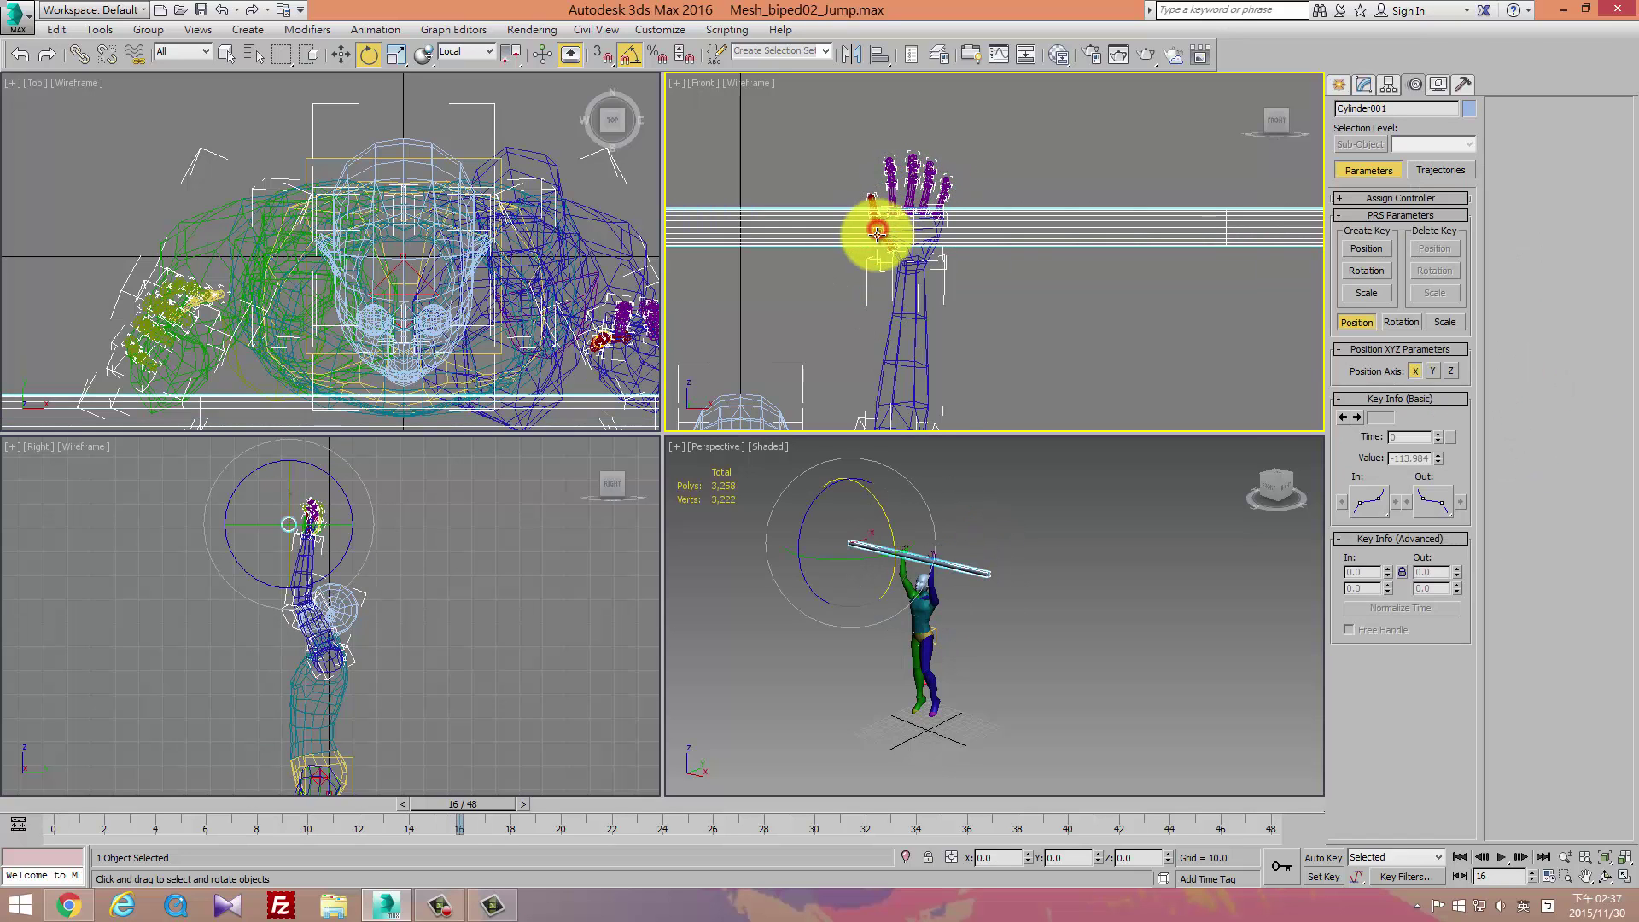
left_click(889, 240)
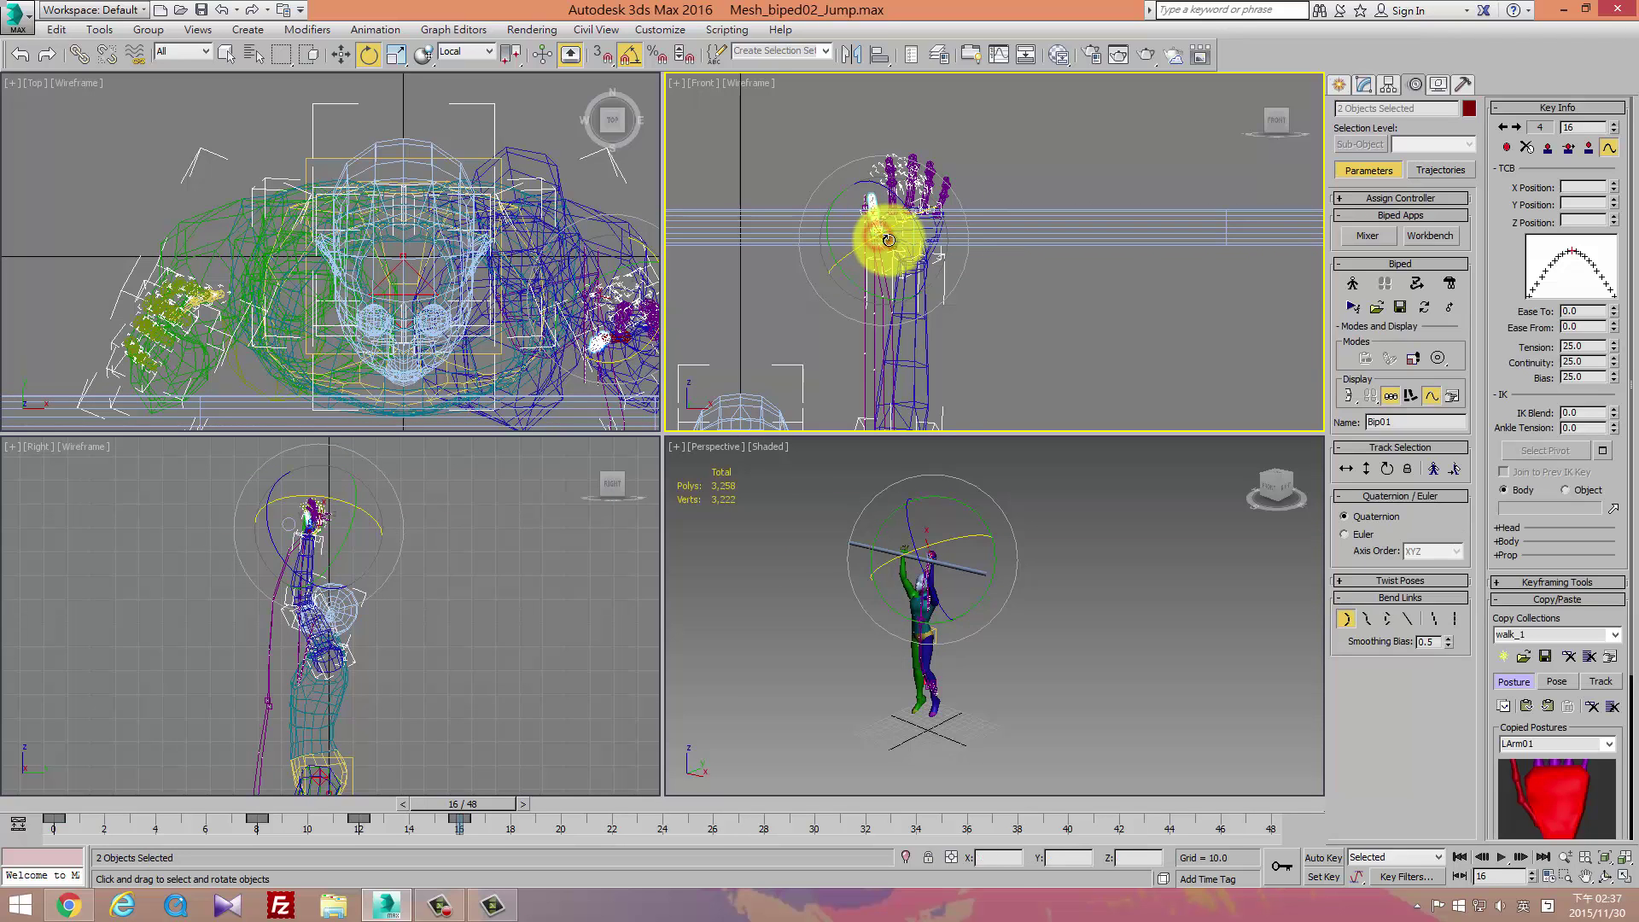
double_click(886, 242)
left_click_drag(874, 252, 937, 234)
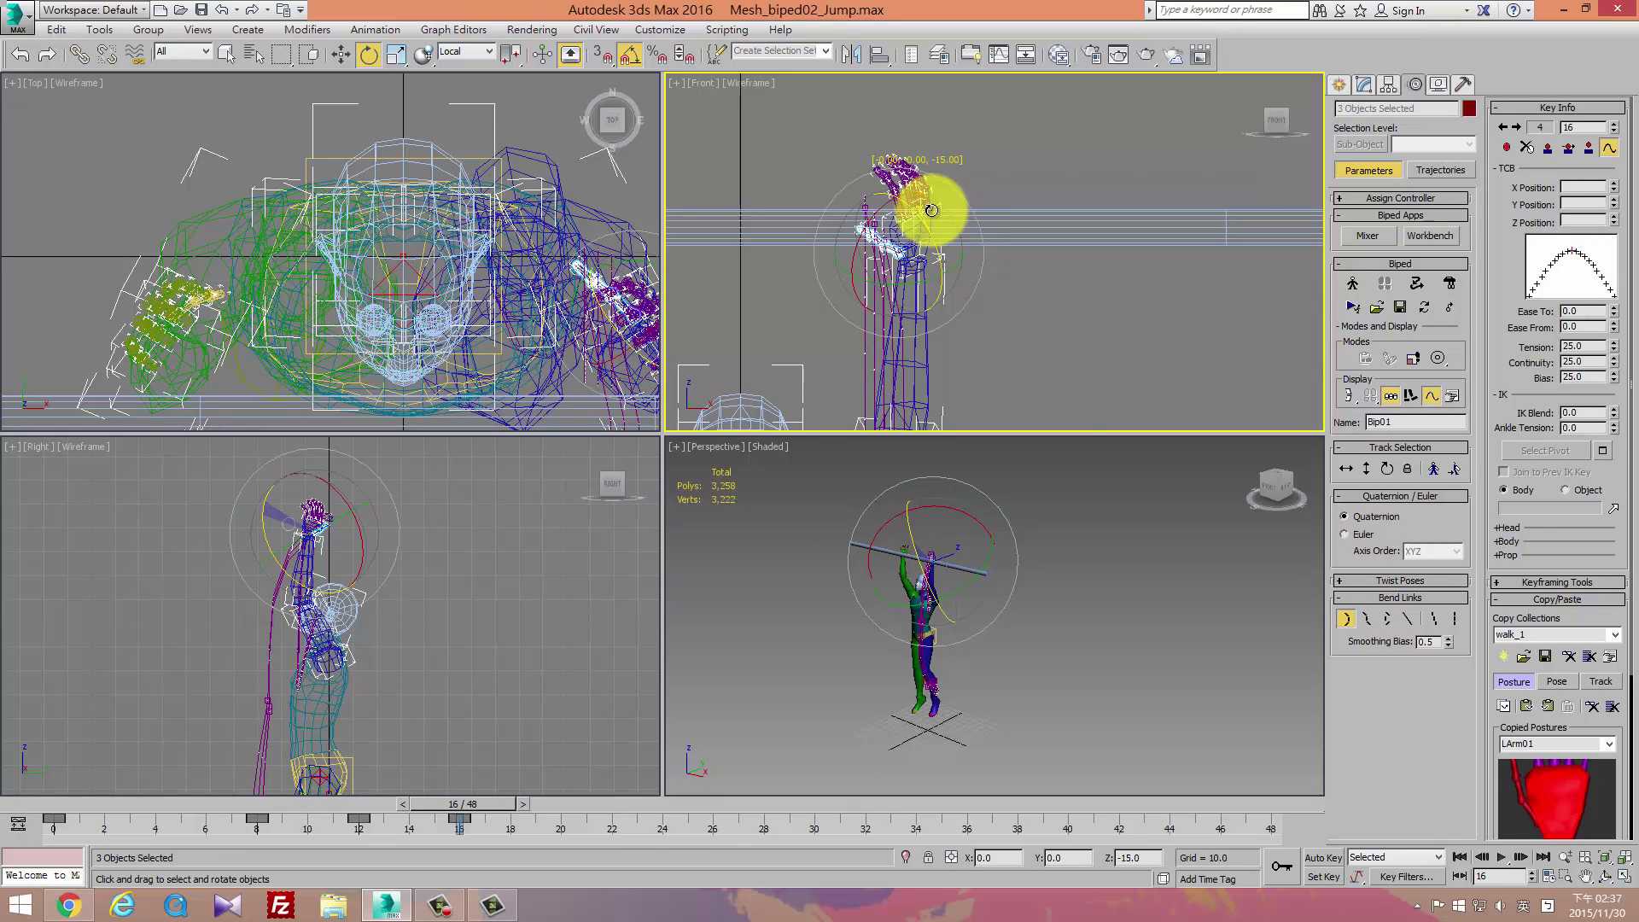
With Auto Key on, key the left hand rotated -20° on Z over the bar.
left_click(1323, 857)
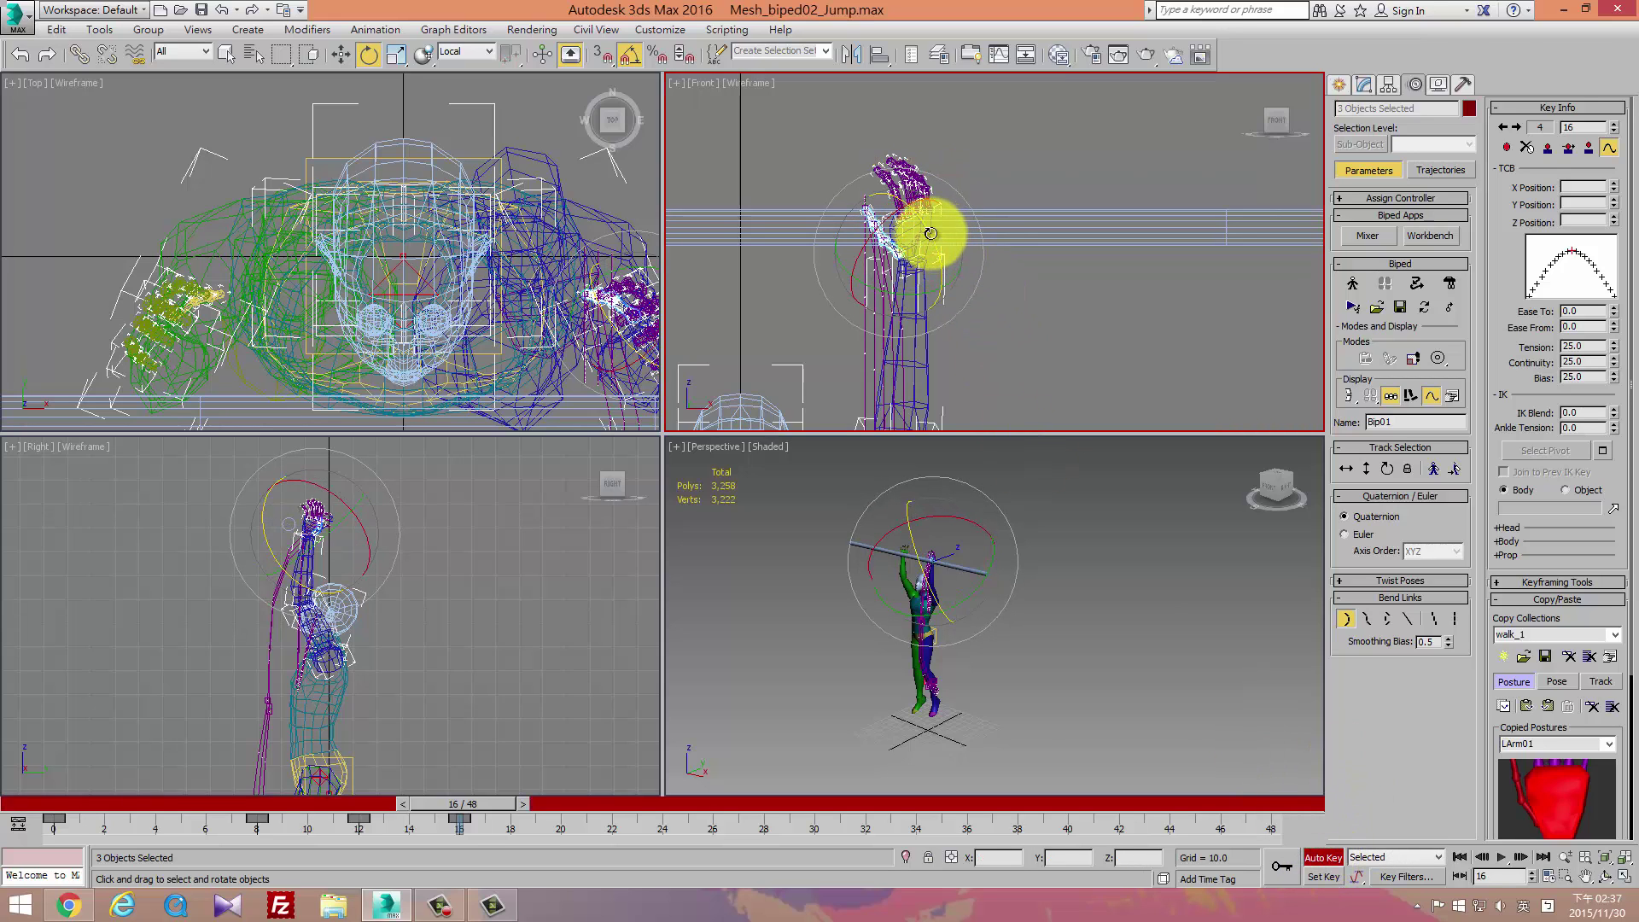
left_click(931, 233)
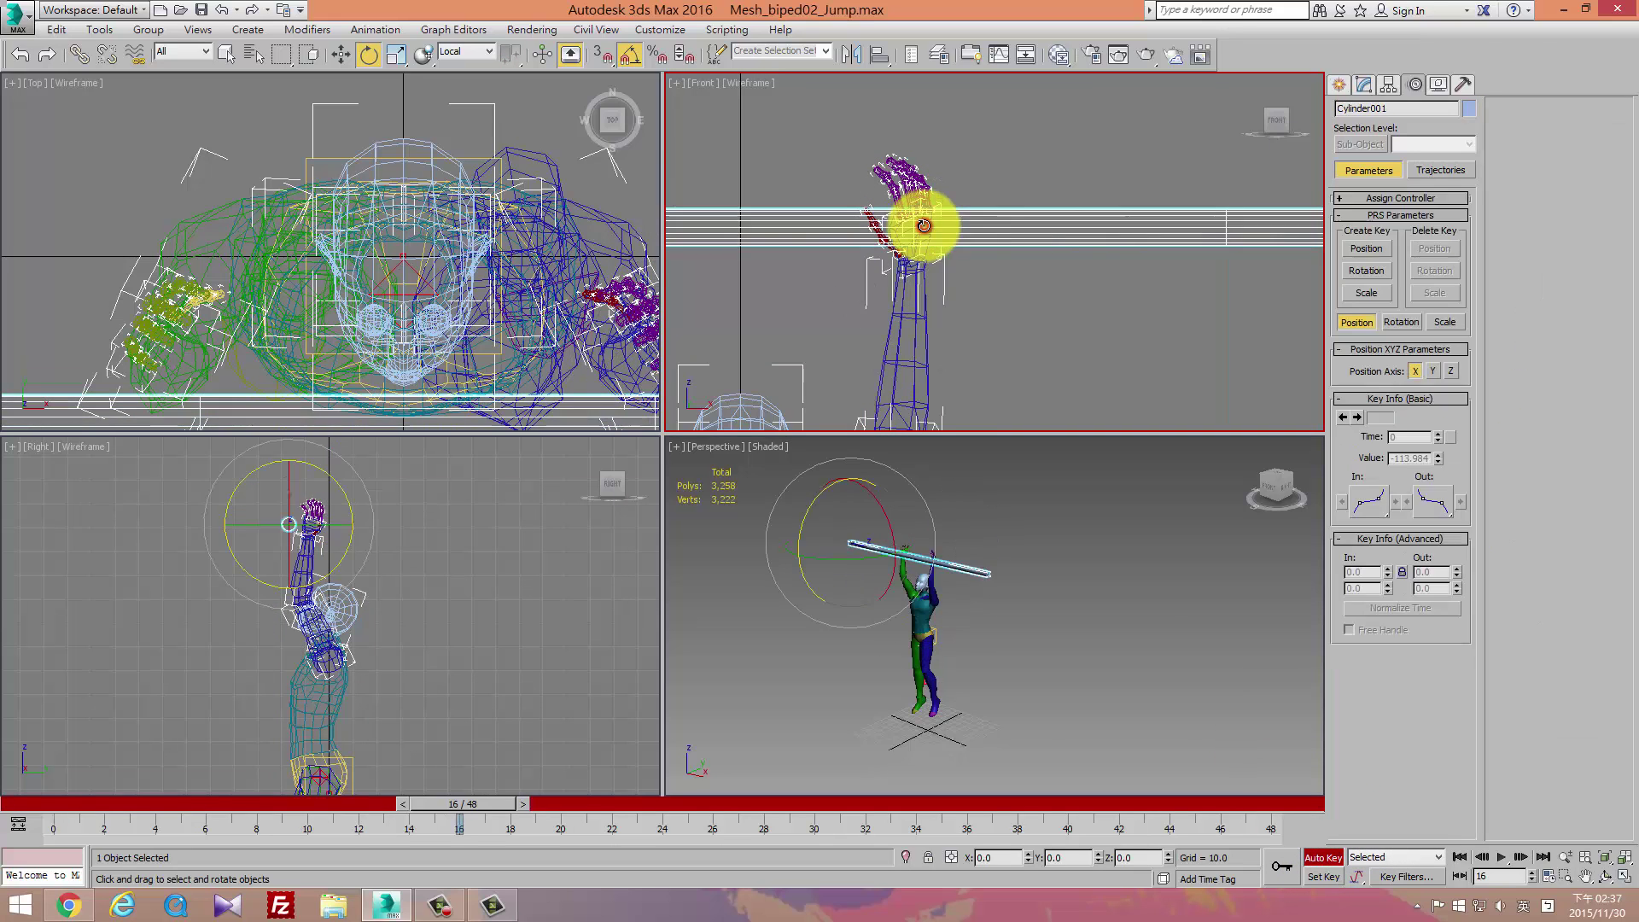
left_click(917, 247)
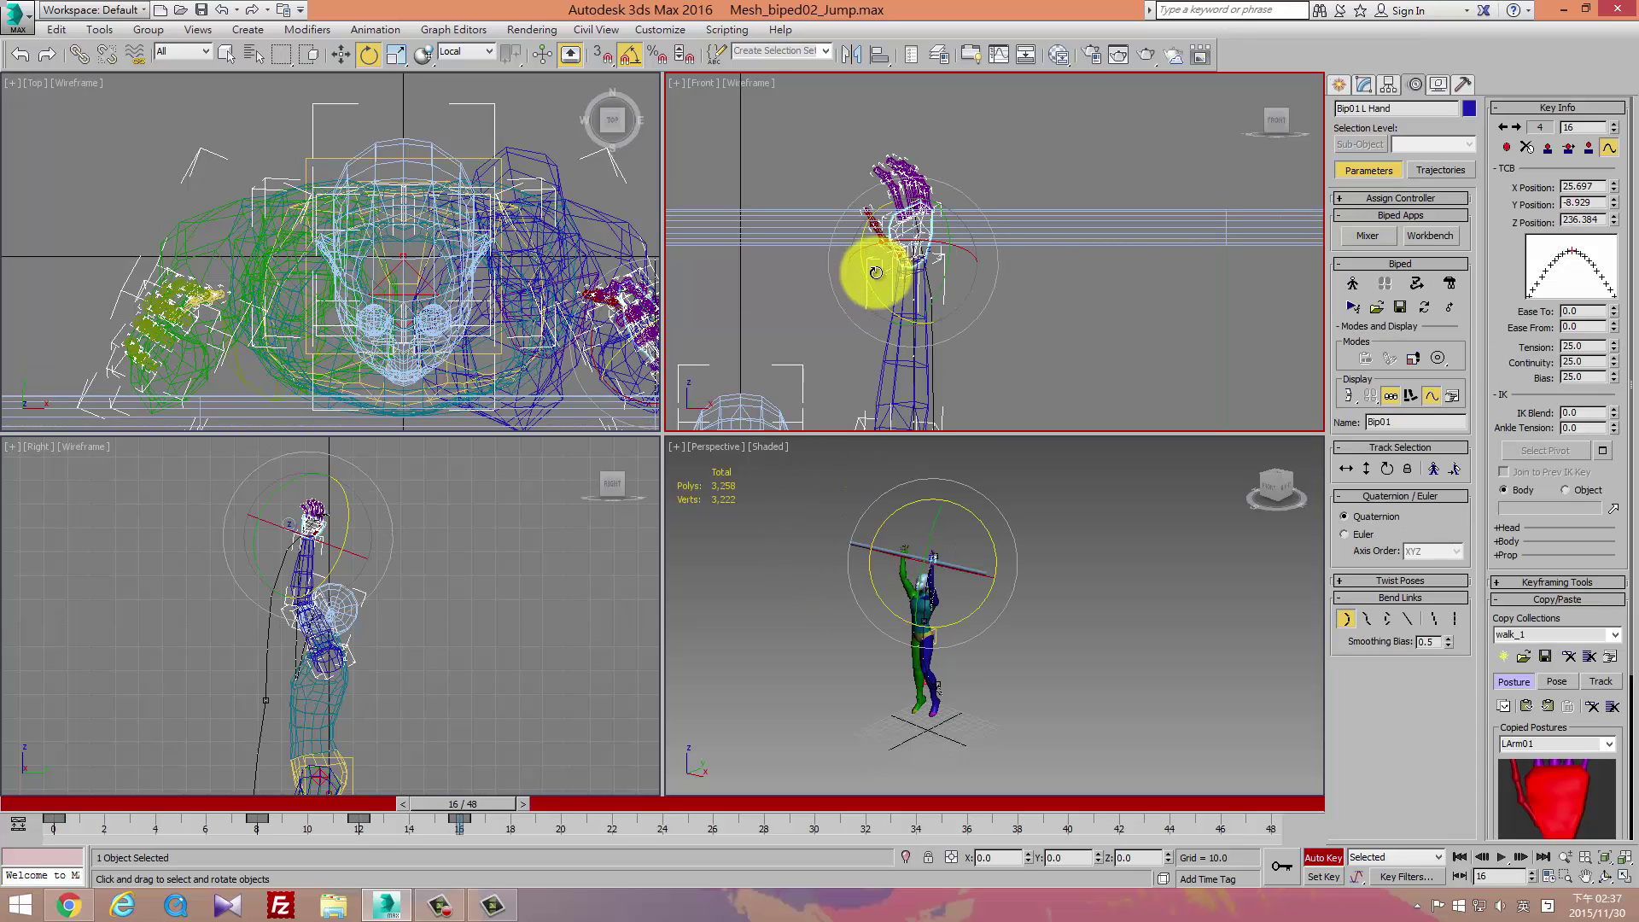
mouse_move(872, 286)
left_mouse_down()
mouse_move(875, 239)
mouse_move(962, 252)
mouse_move(969, 276)
left_mouse_up()
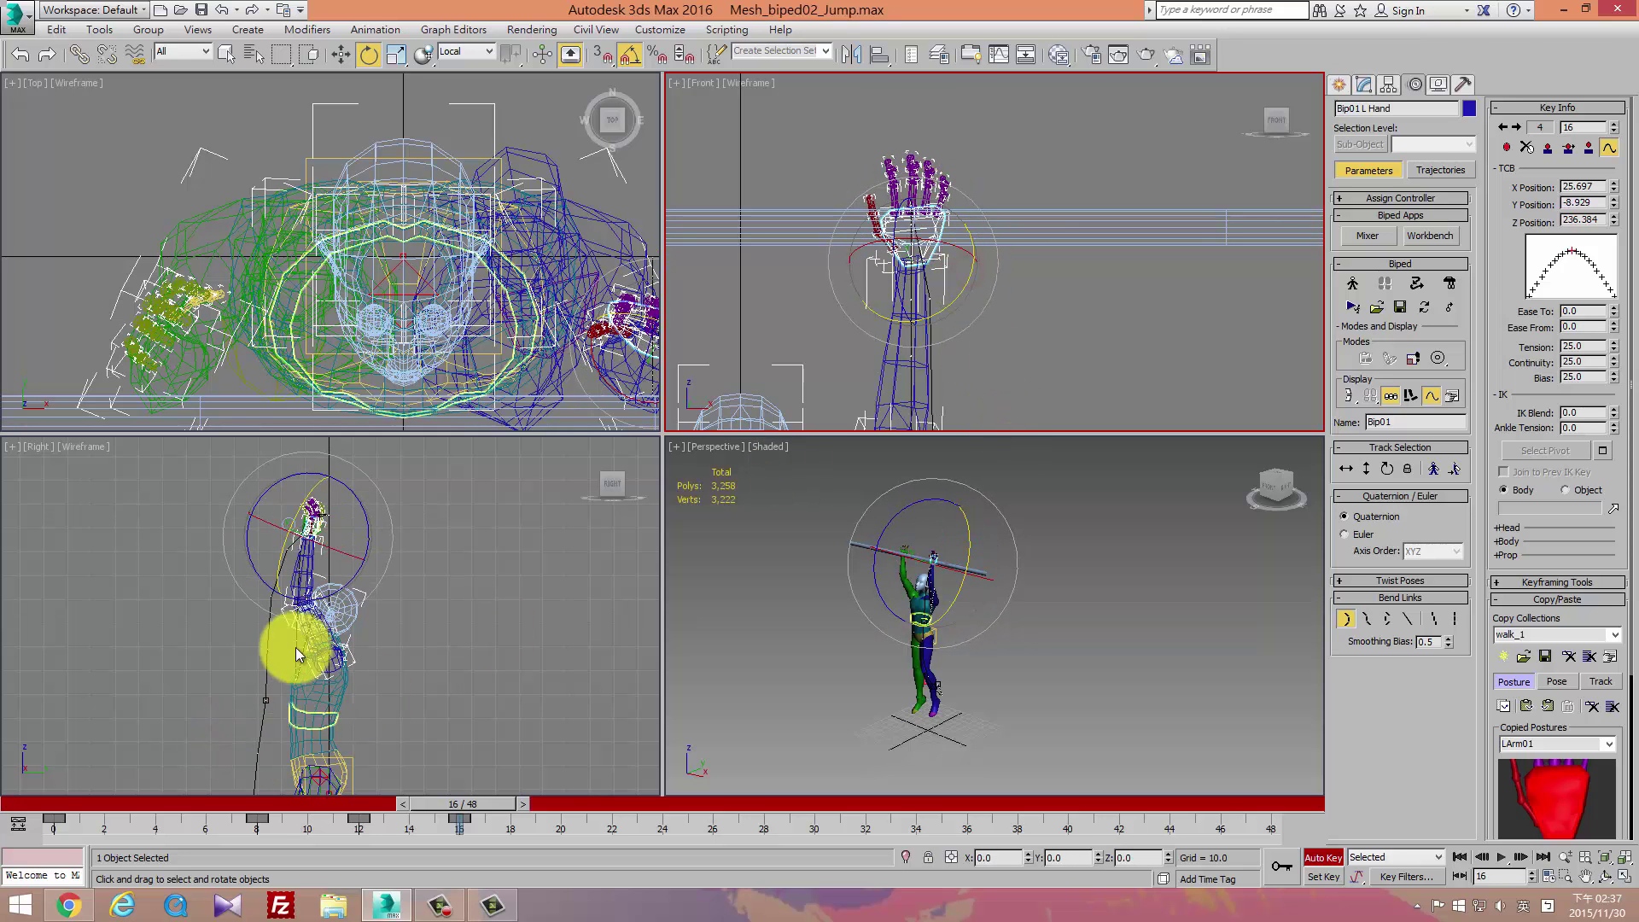
left_click_drag(366, 526, 370, 537)
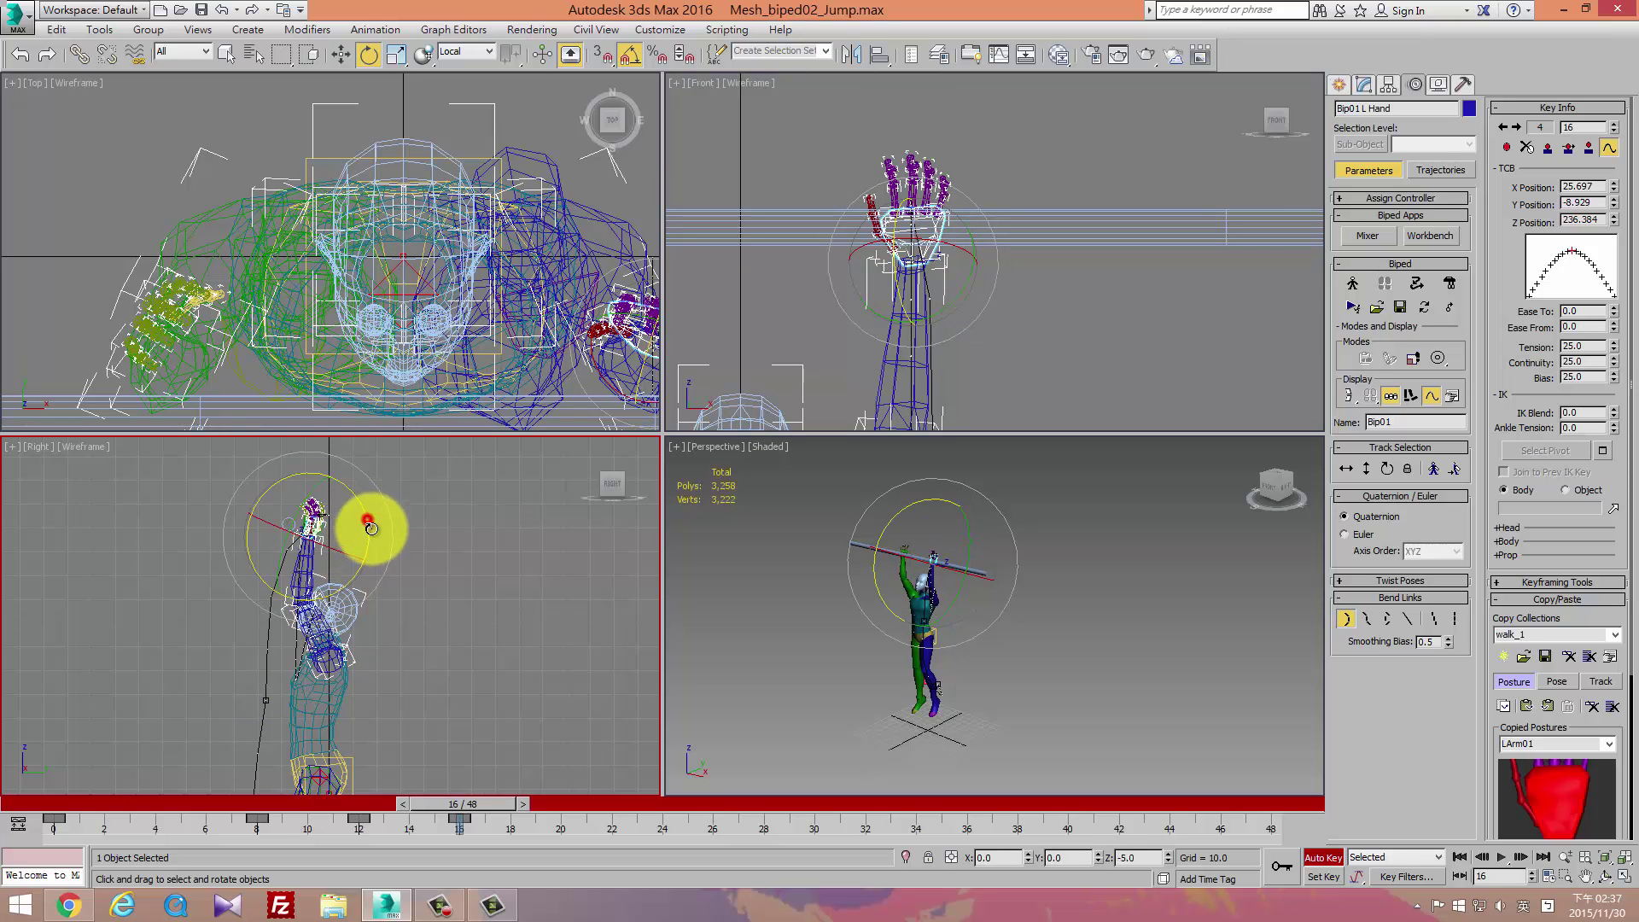
Select the left thumb (Bip01 L Finger0) and rotate it on Y toward the bar.
scroll(911, 342, "up", 4)
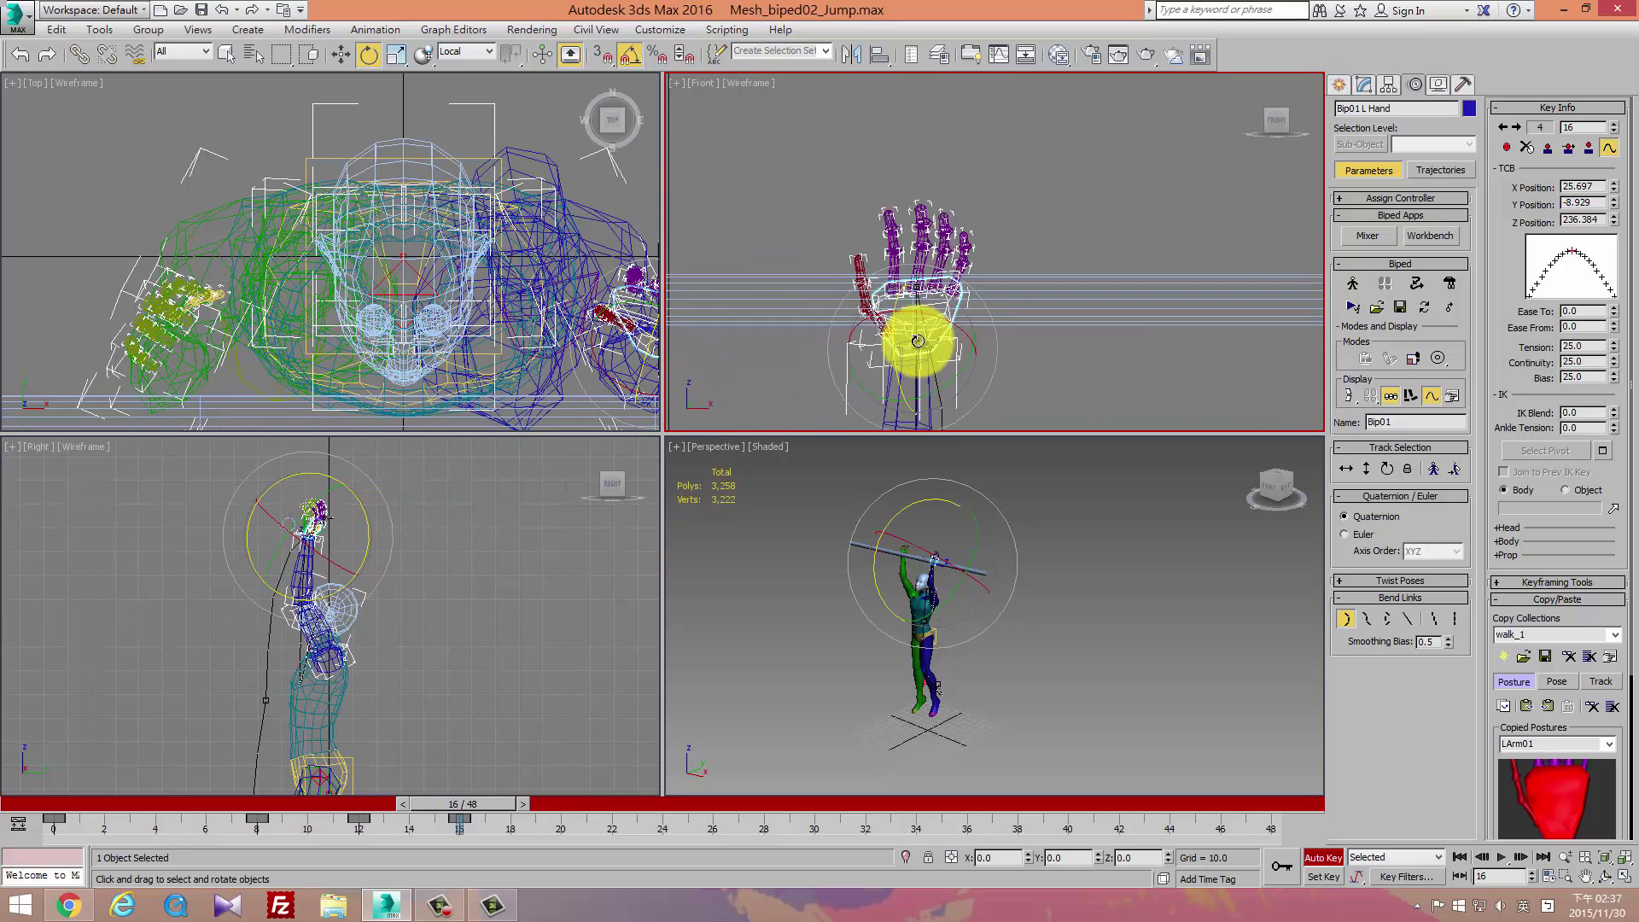
scroll(845, 308, "up", 3)
left_click(833, 295)
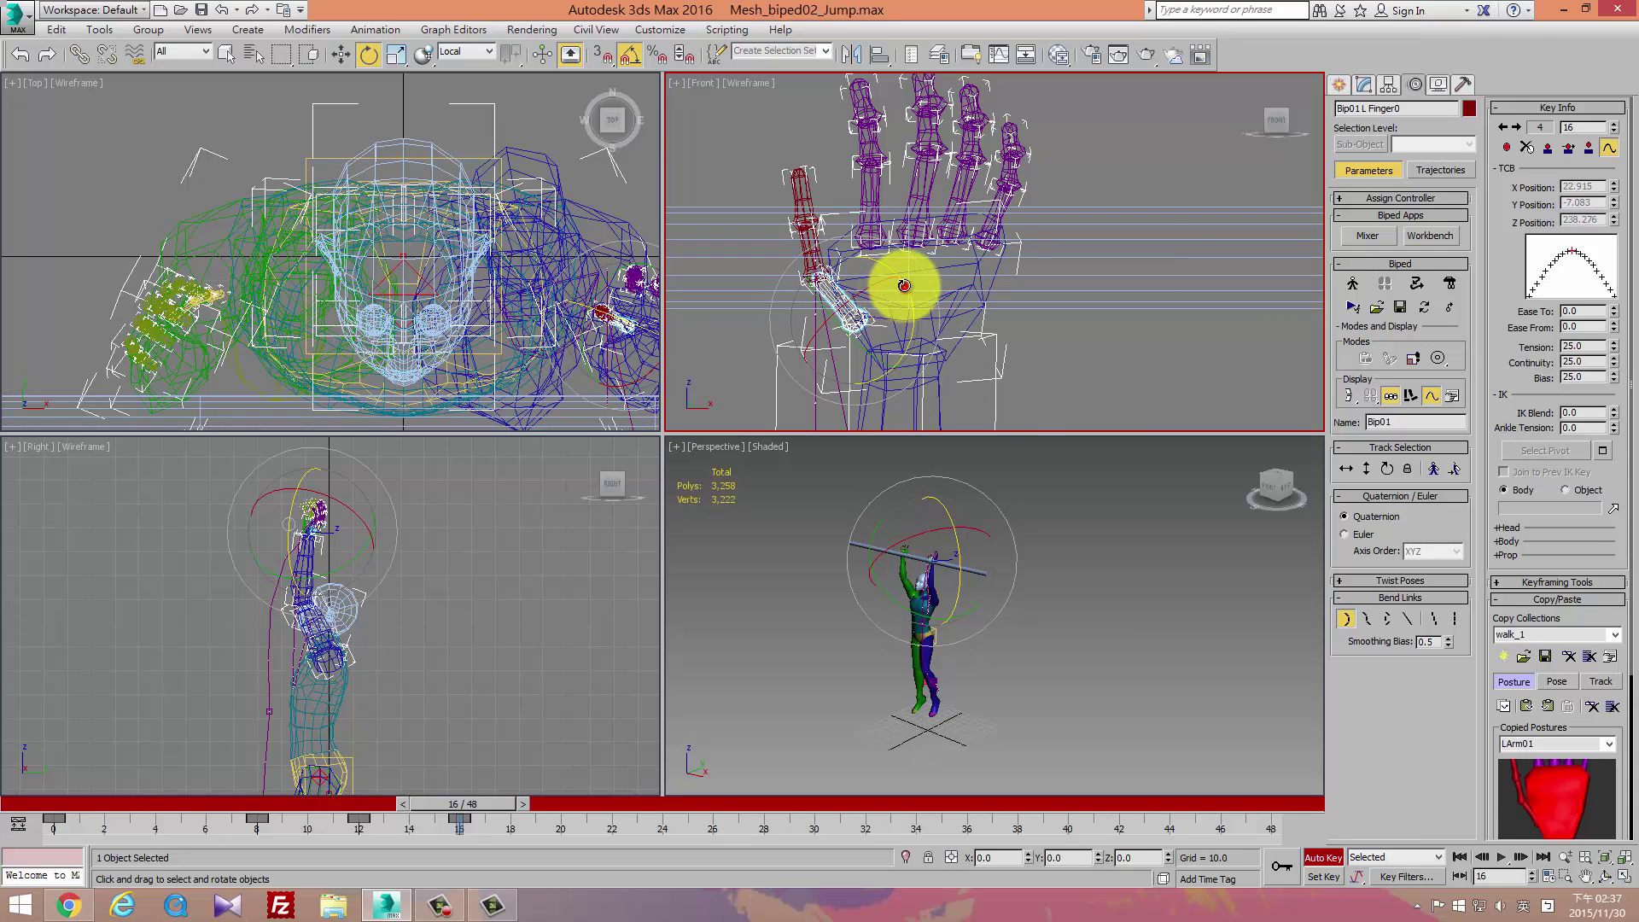
left_click_drag(904, 285, 886, 256)
scroll(935, 542, "up", 5)
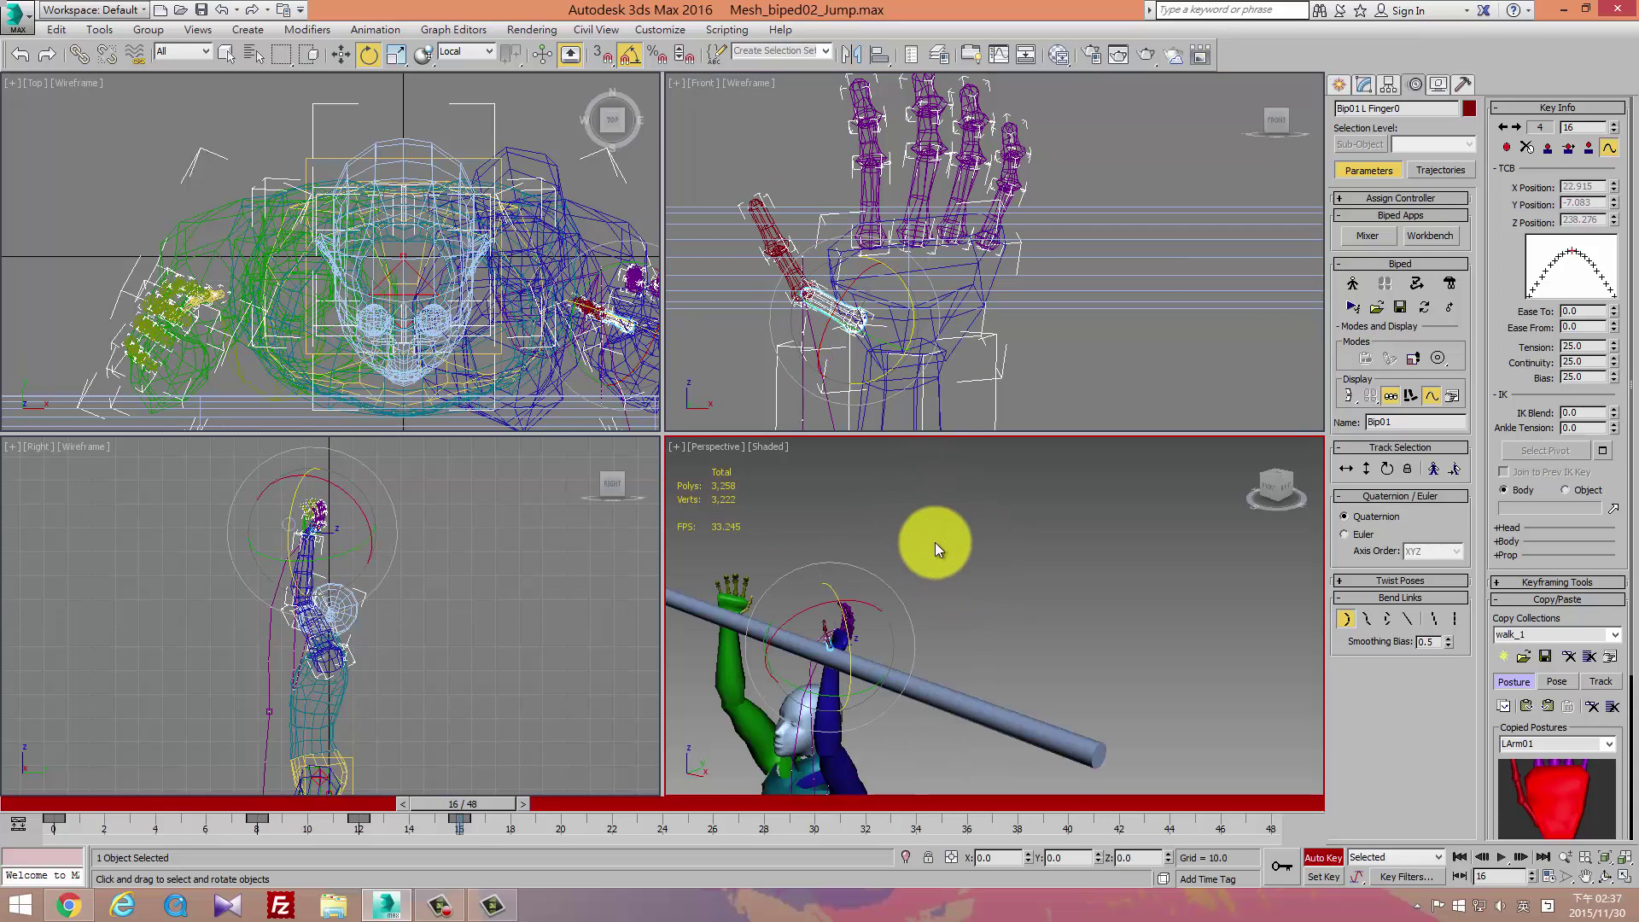
Curl the thumb about 32° around the bar and tilt the left hand 2.5° on X.
mouse_move(920, 575)
middle_mouse_down("alt")
mouse_move(893, 577)
mouse_move(1135, 594)
mouse_move(973, 676)
middle_mouse_up("alt")
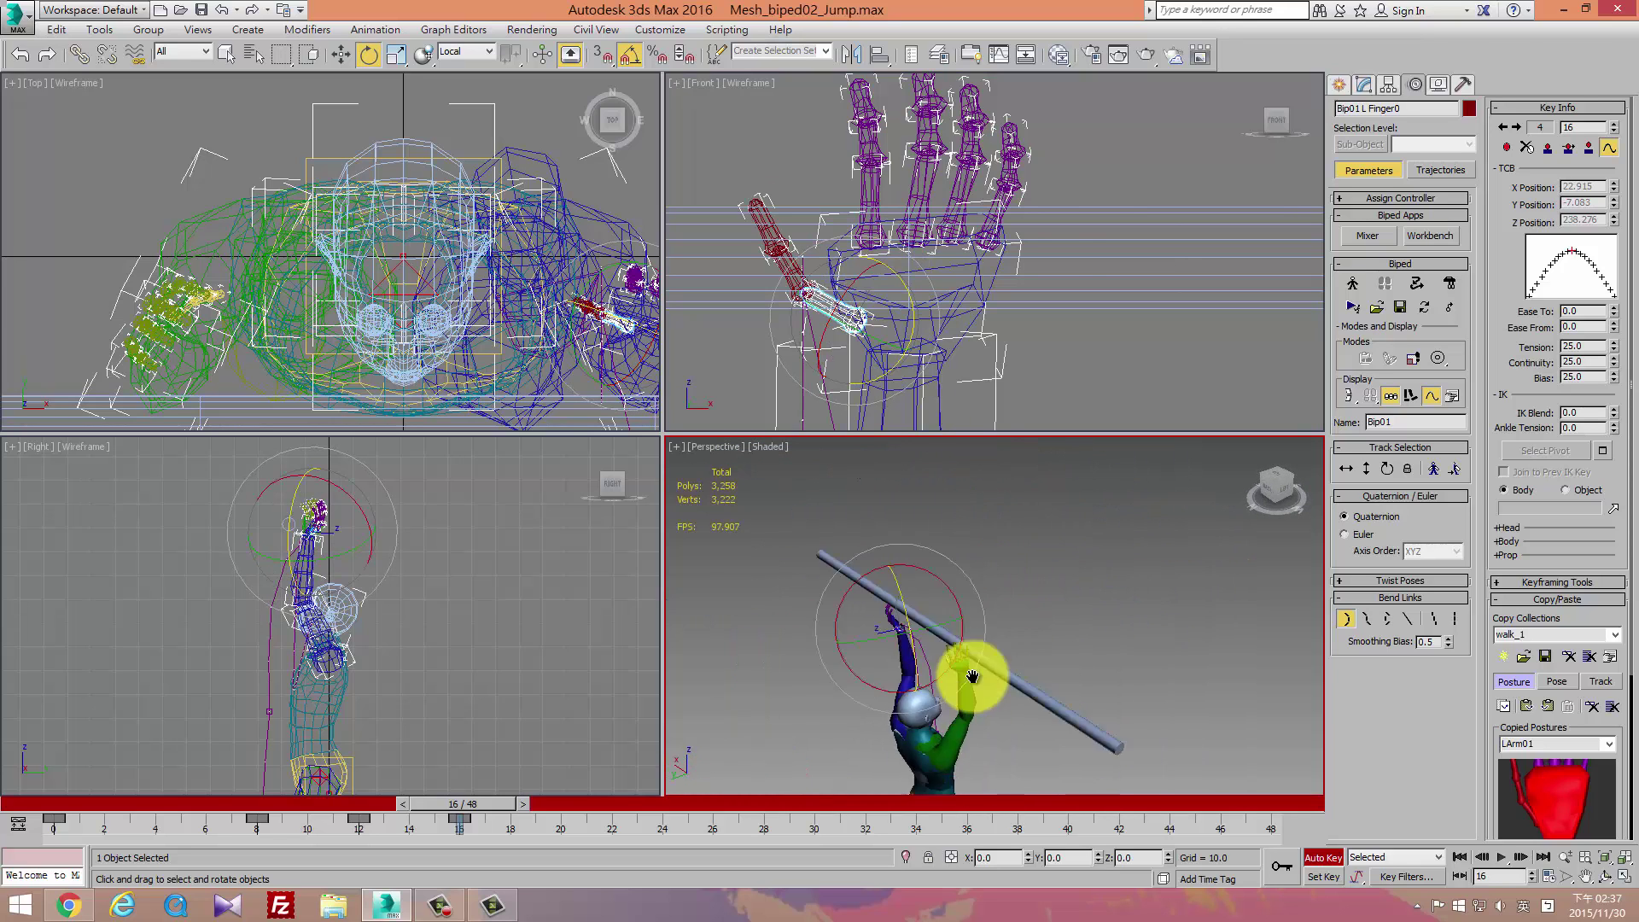
scroll(972, 677, "up", 5)
mouse_move(864, 623)
middle_mouse_down("alt")
mouse_move(889, 669)
mouse_move(837, 635)
middle_mouse_up("alt")
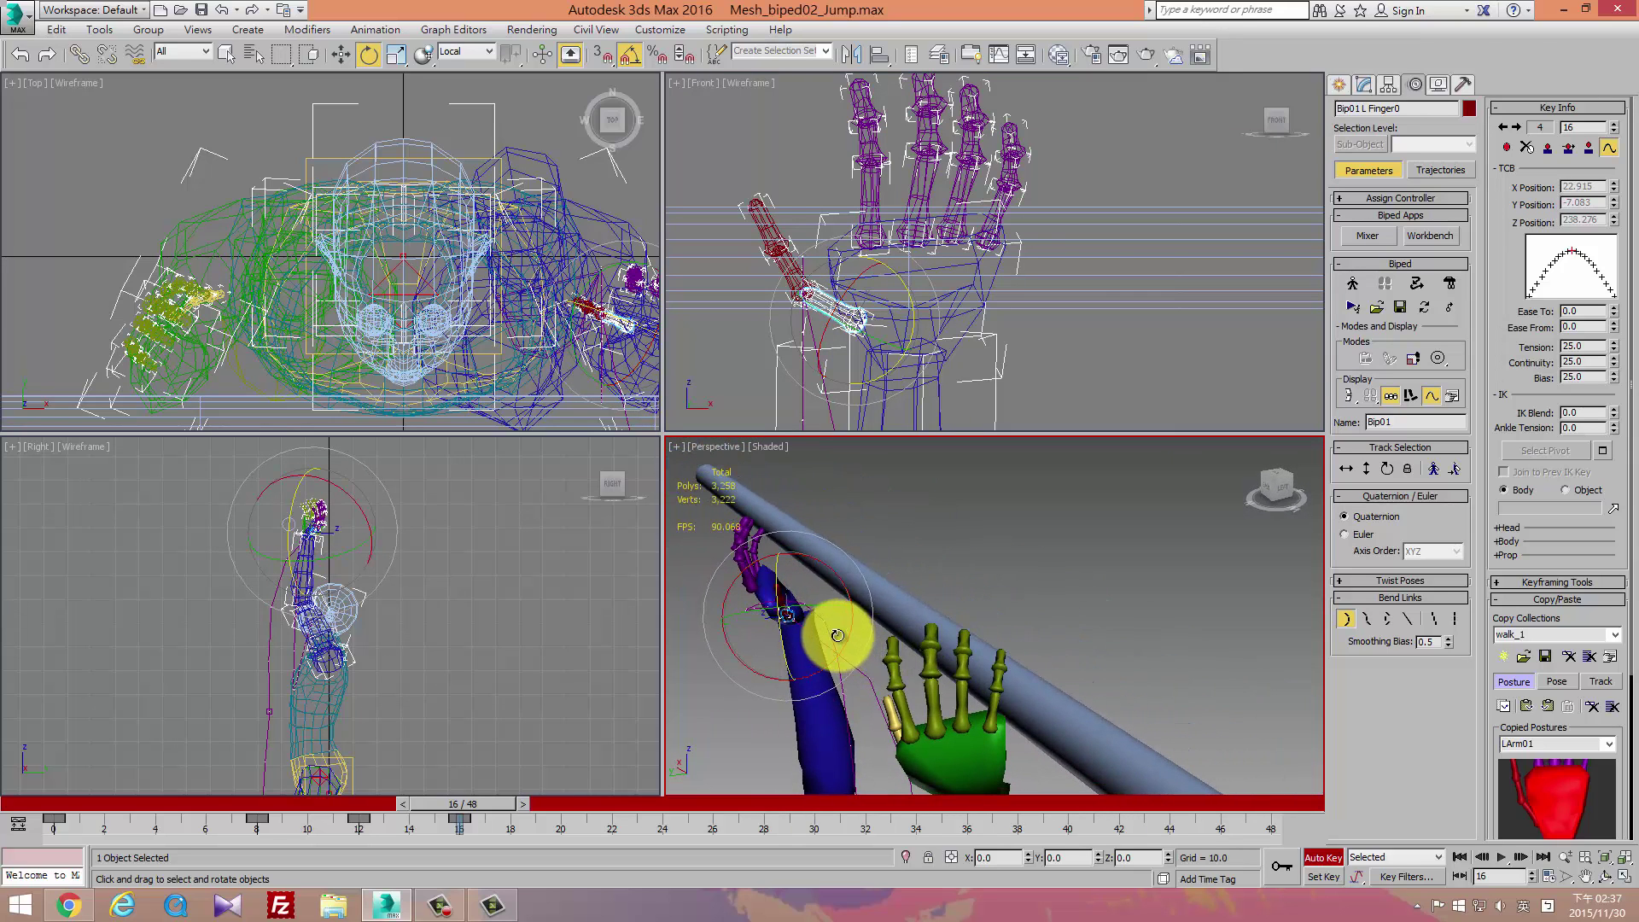
left_click_drag(818, 609, 853, 608)
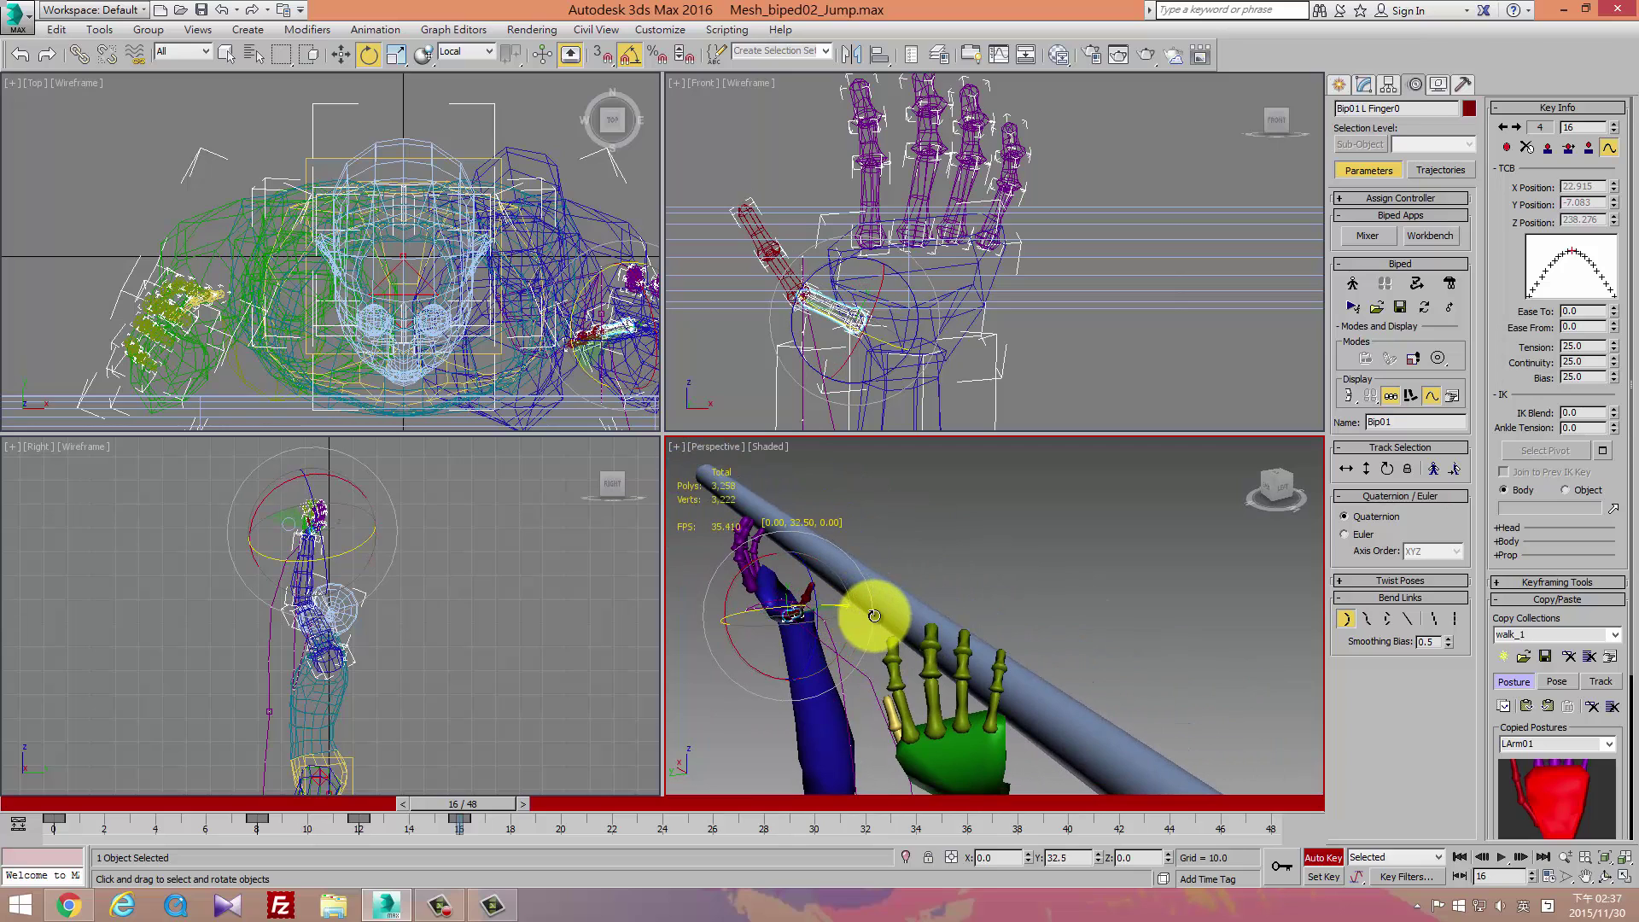
mouse_move(858, 621)
middle_mouse_down("alt")
mouse_move(819, 596)
mouse_move(728, 597)
mouse_move(695, 648)
mouse_move(738, 653)
mouse_move(769, 598)
mouse_move(915, 535)
mouse_move(1031, 564)
middle_mouse_up("alt")
left_click(767, 600)
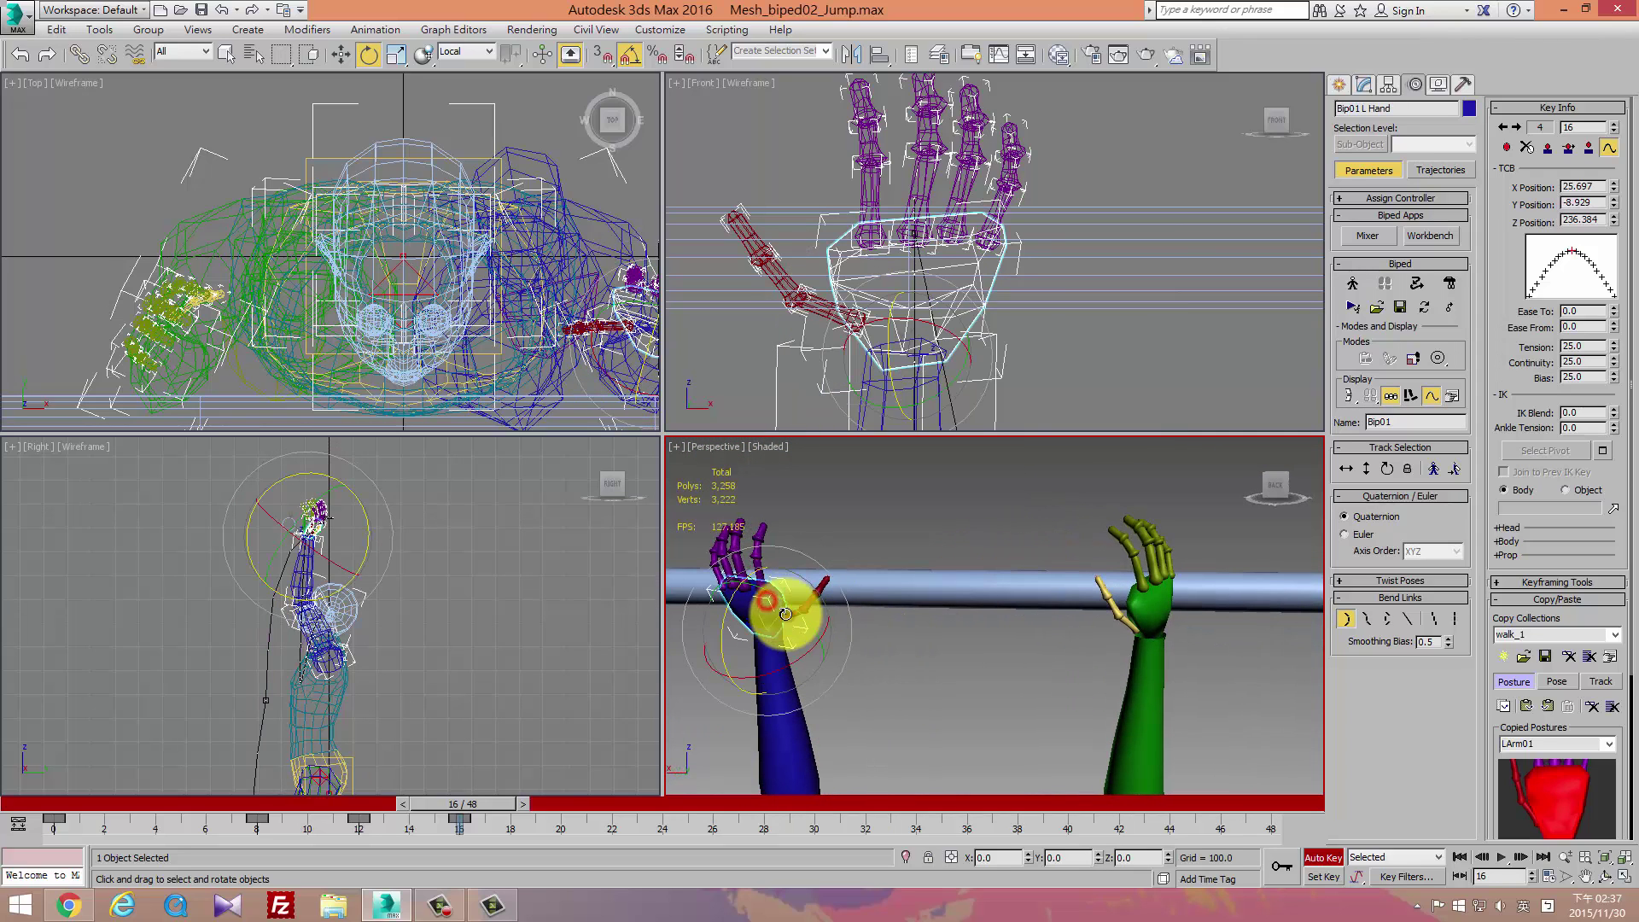
left_click_drag(784, 659, 805, 664)
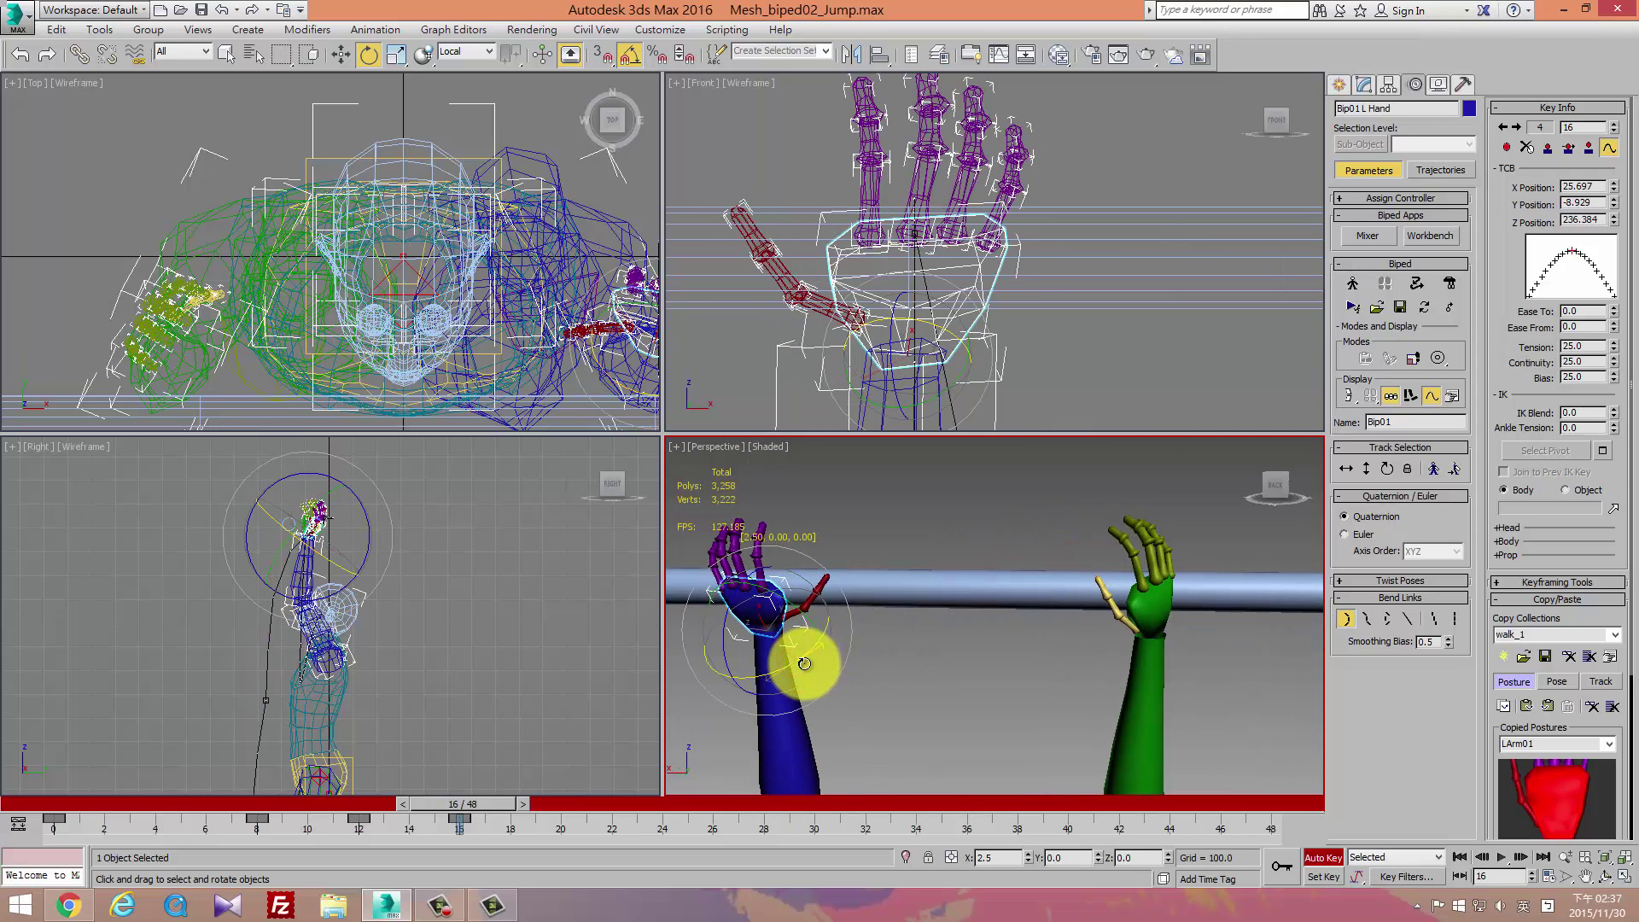
Copy the left hand's grip to the right hand with Paste Posture Opposite.
left_click(1550, 705)
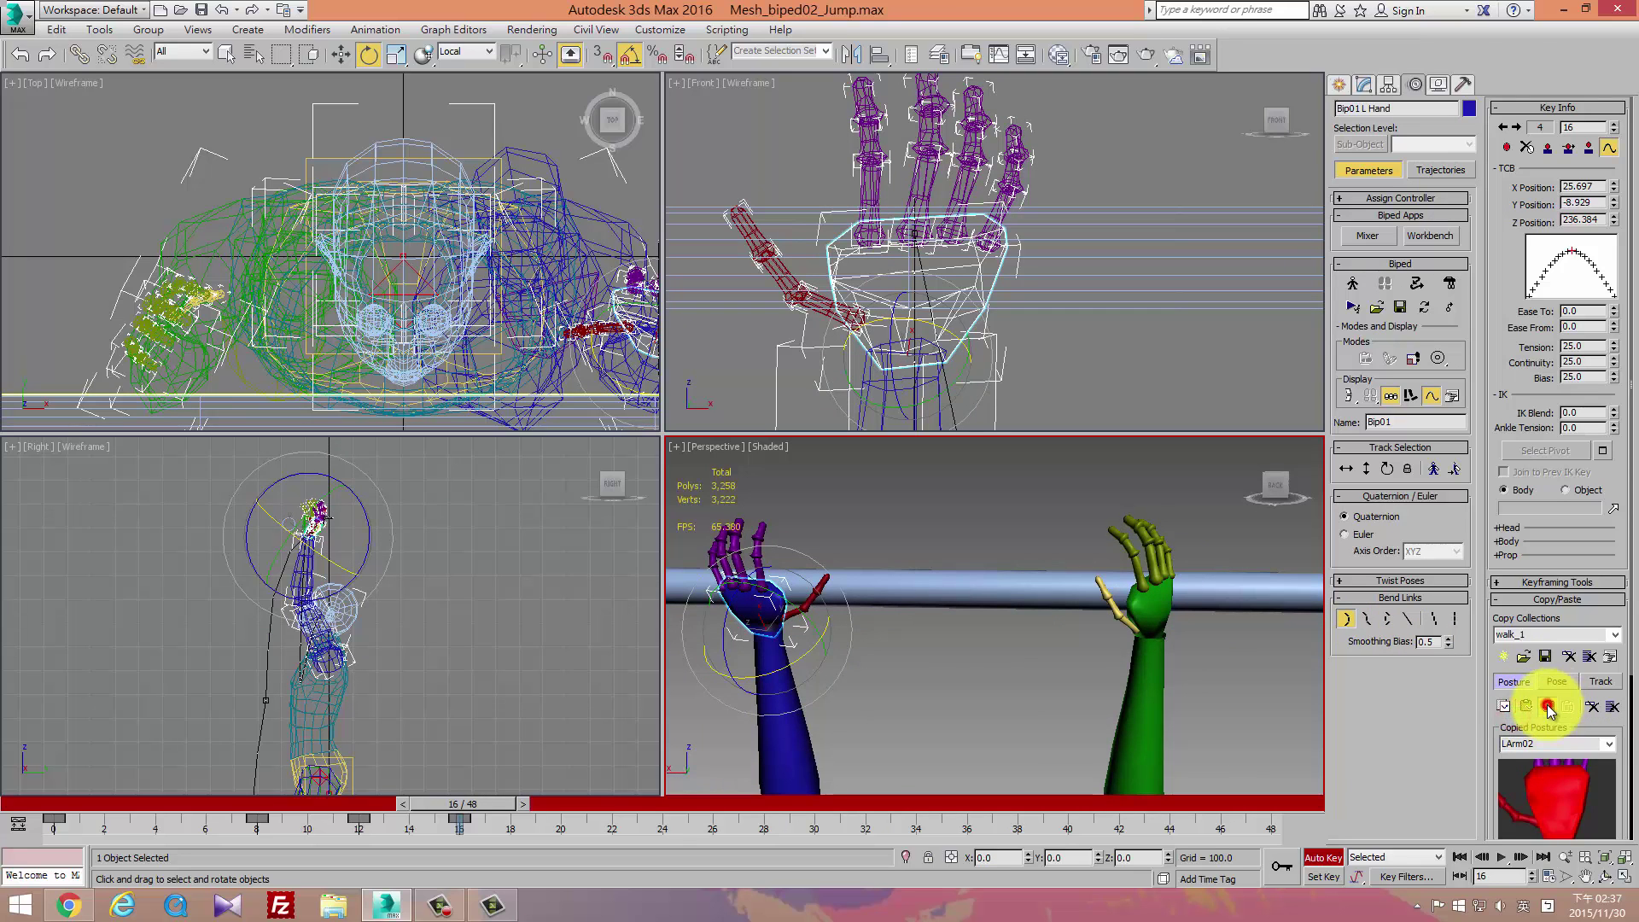
scroll(1044, 568, "down", 3)
scroll(1062, 604, "down", 2)
scroll(1042, 625, "down", 2)
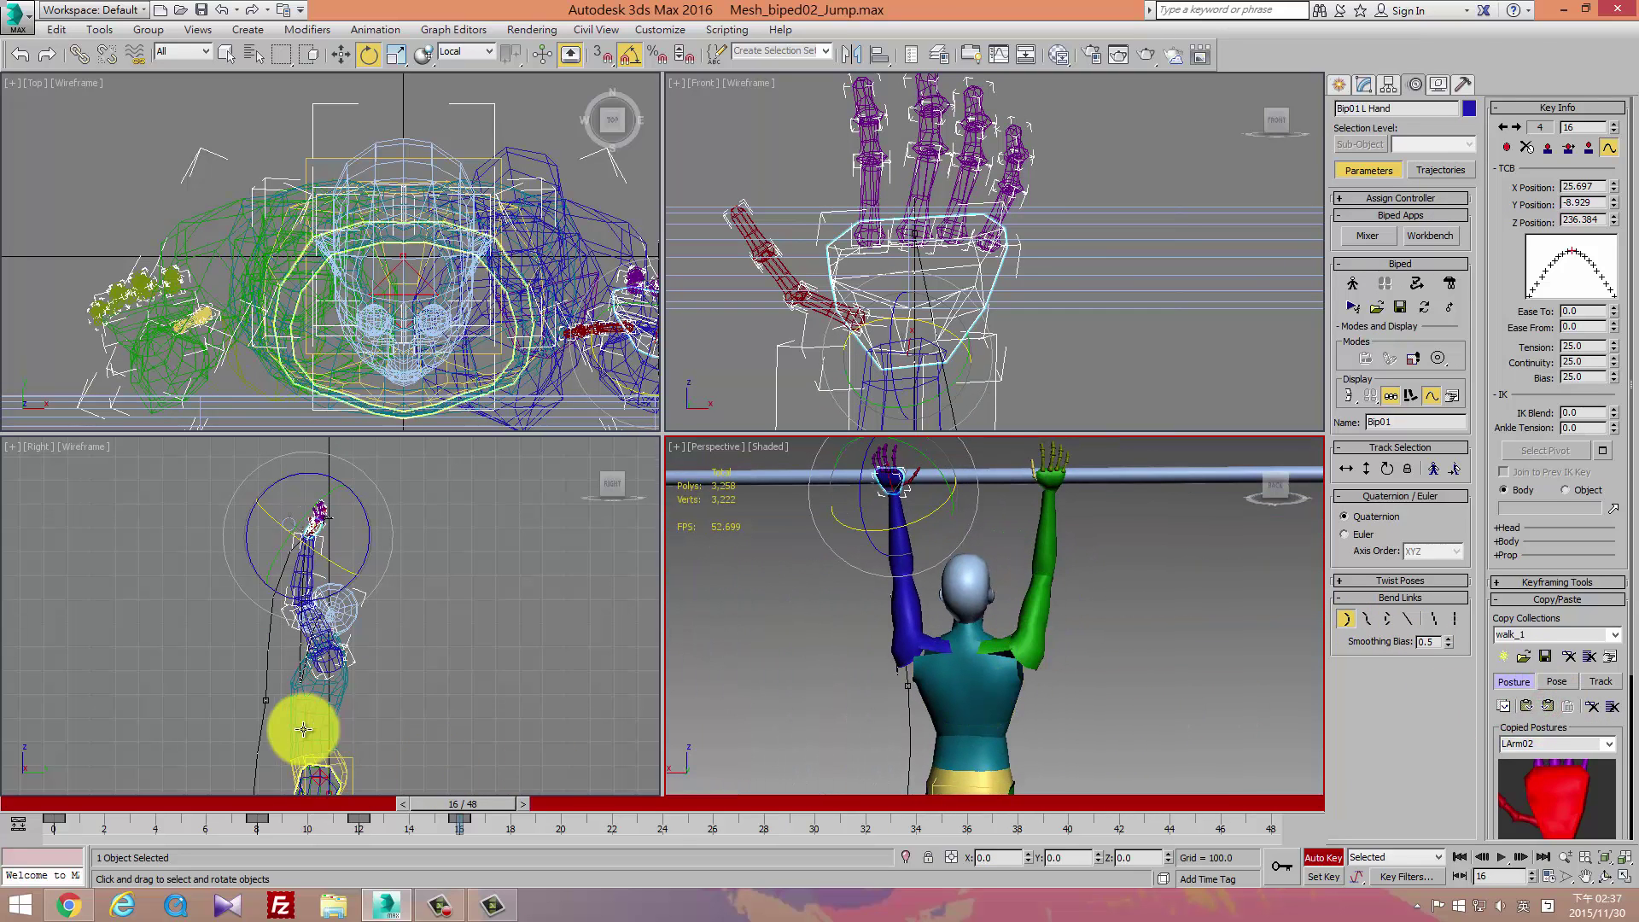
scroll(385, 643, "down", 2)
scroll(414, 615, "down", 2)
scroll(422, 622, "down", 2)
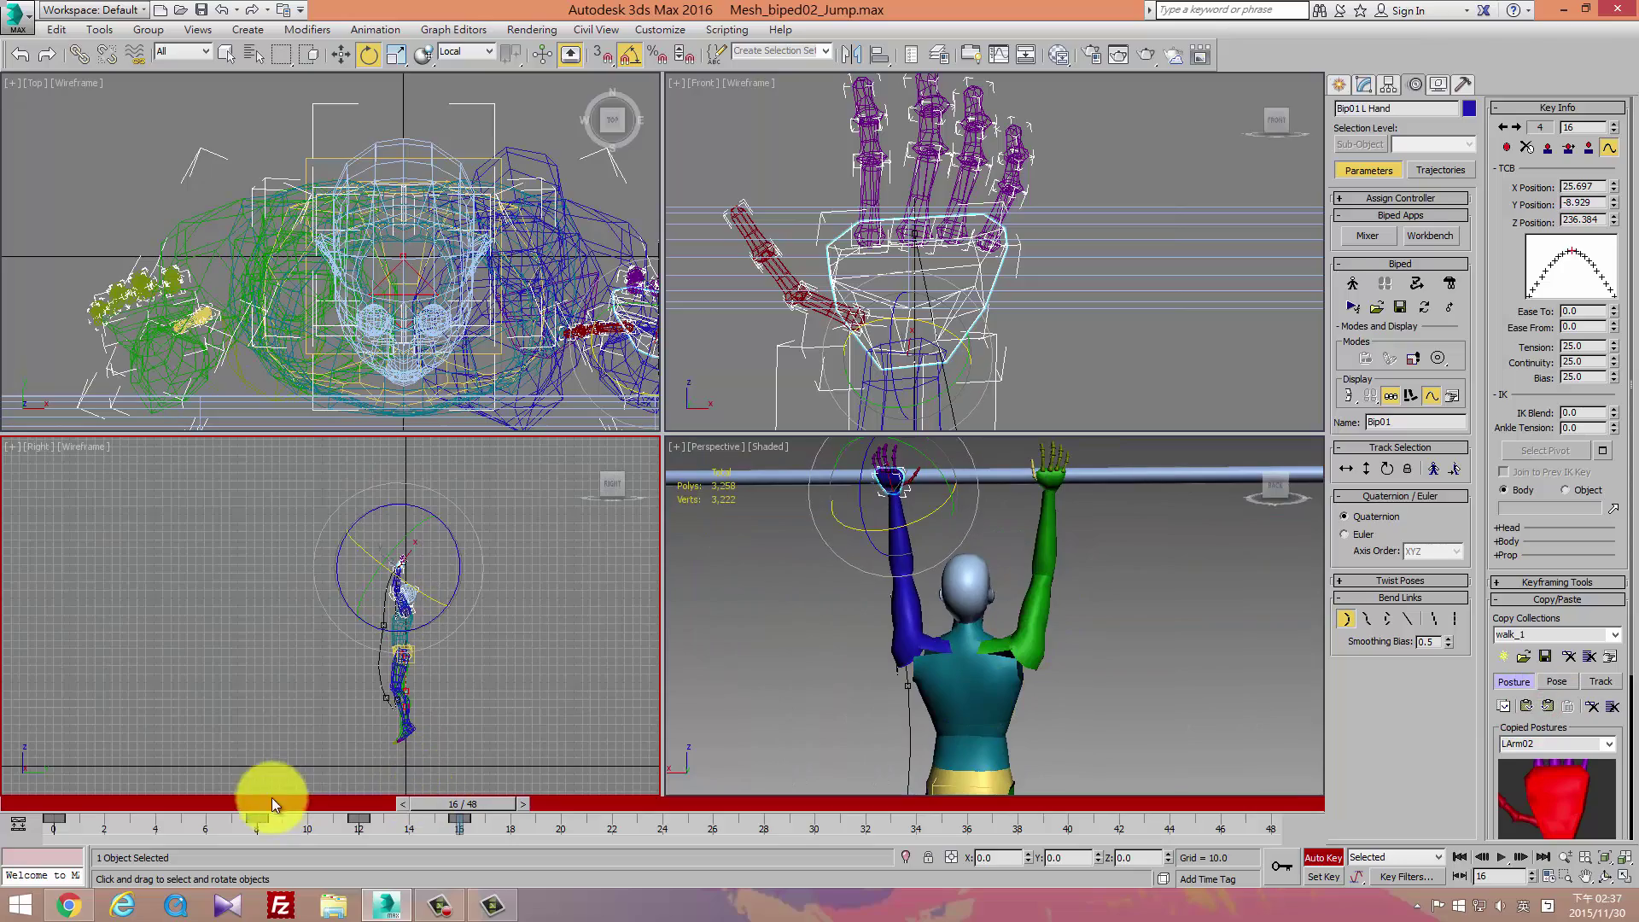
At frame 12, move the left and right hands into new positions, then review the jump.
mouse_move(494, 810)
left_mouse_down()
mouse_move(219, 835)
mouse_move(117, 813)
mouse_move(447, 907)
mouse_move(400, 912)
left_mouse_up()
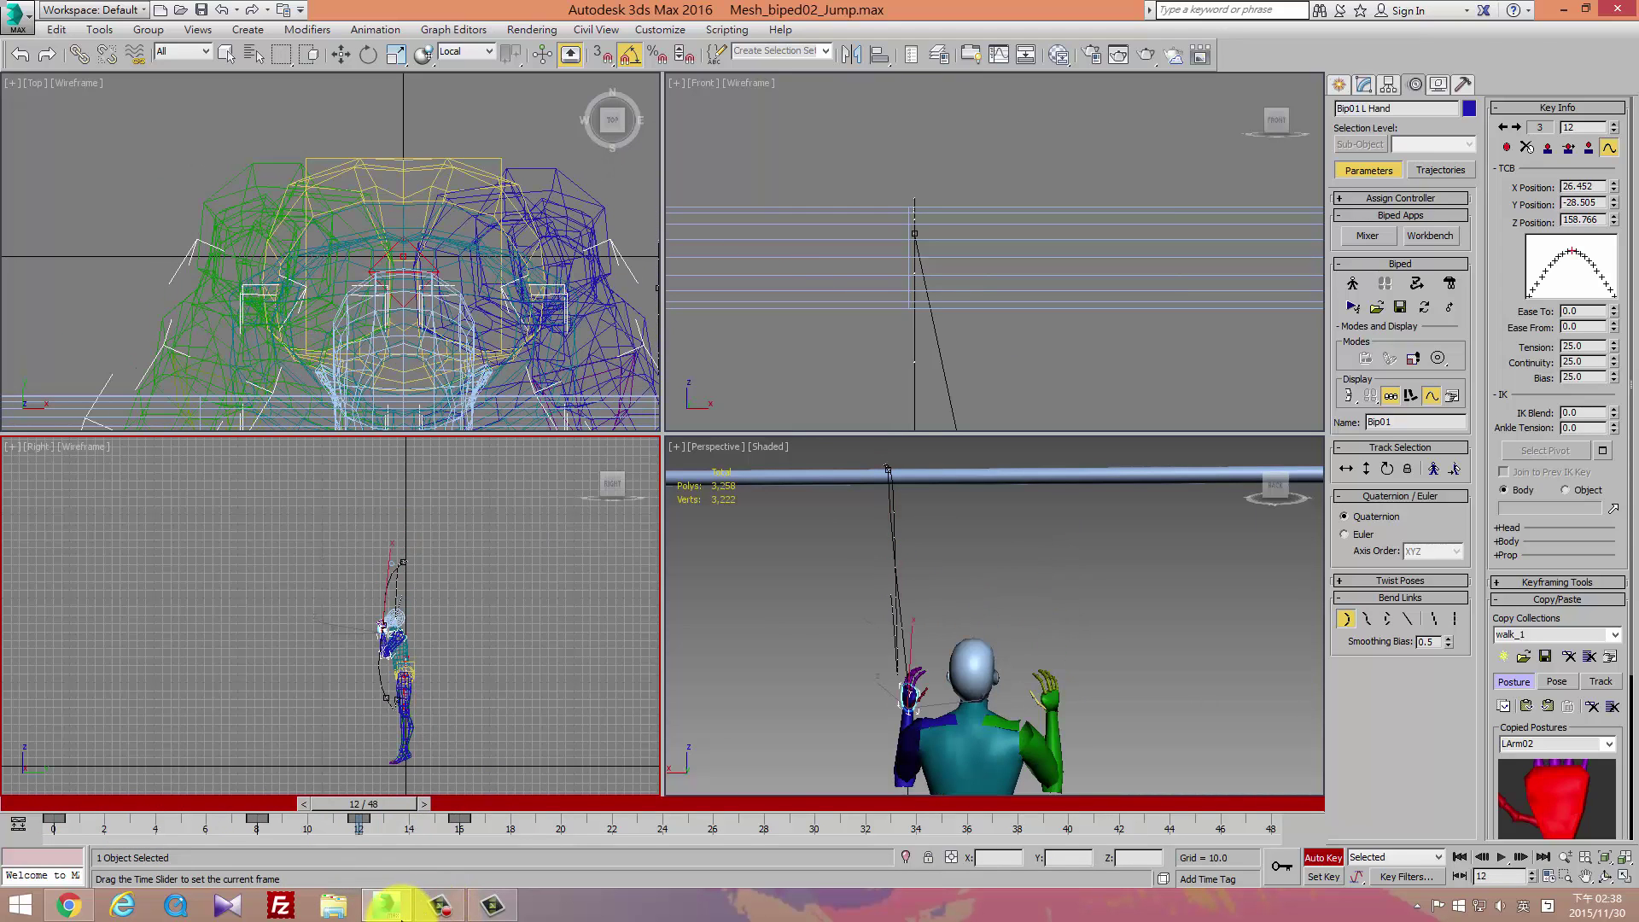
right_click(442, 642)
left_click(468, 659)
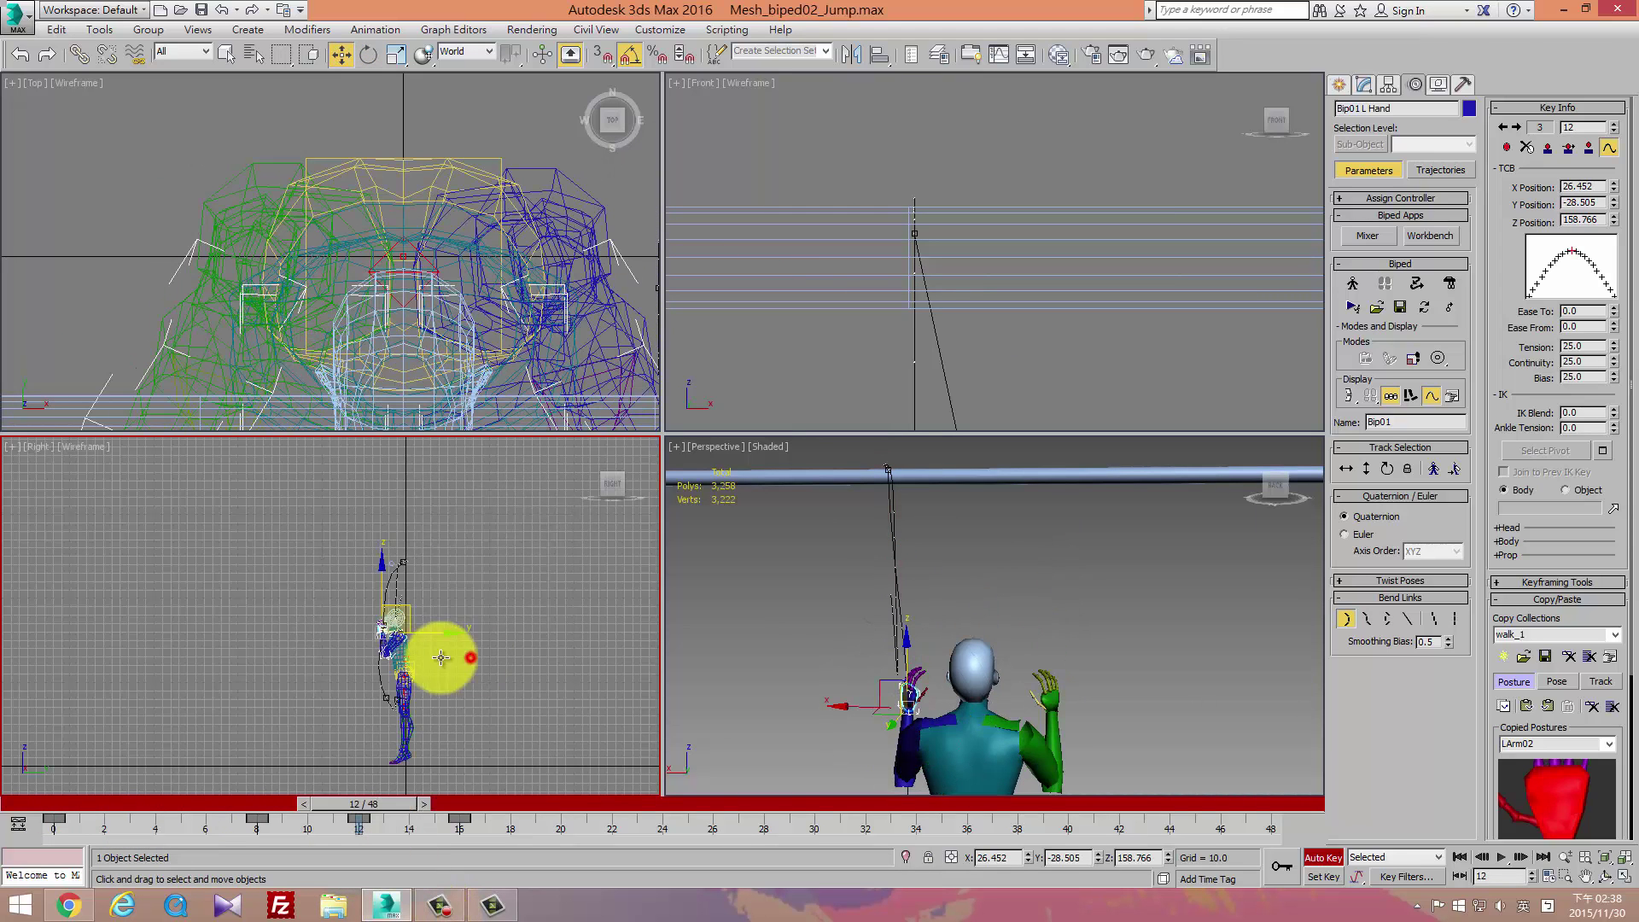
scroll(410, 622, "up", 3)
scroll(338, 587, "up", 3)
mouse_move(332, 565)
left_mouse_down()
mouse_move(274, 573)
mouse_move(252, 553)
left_mouse_up()
left_click(263, 570)
left_click(377, 820)
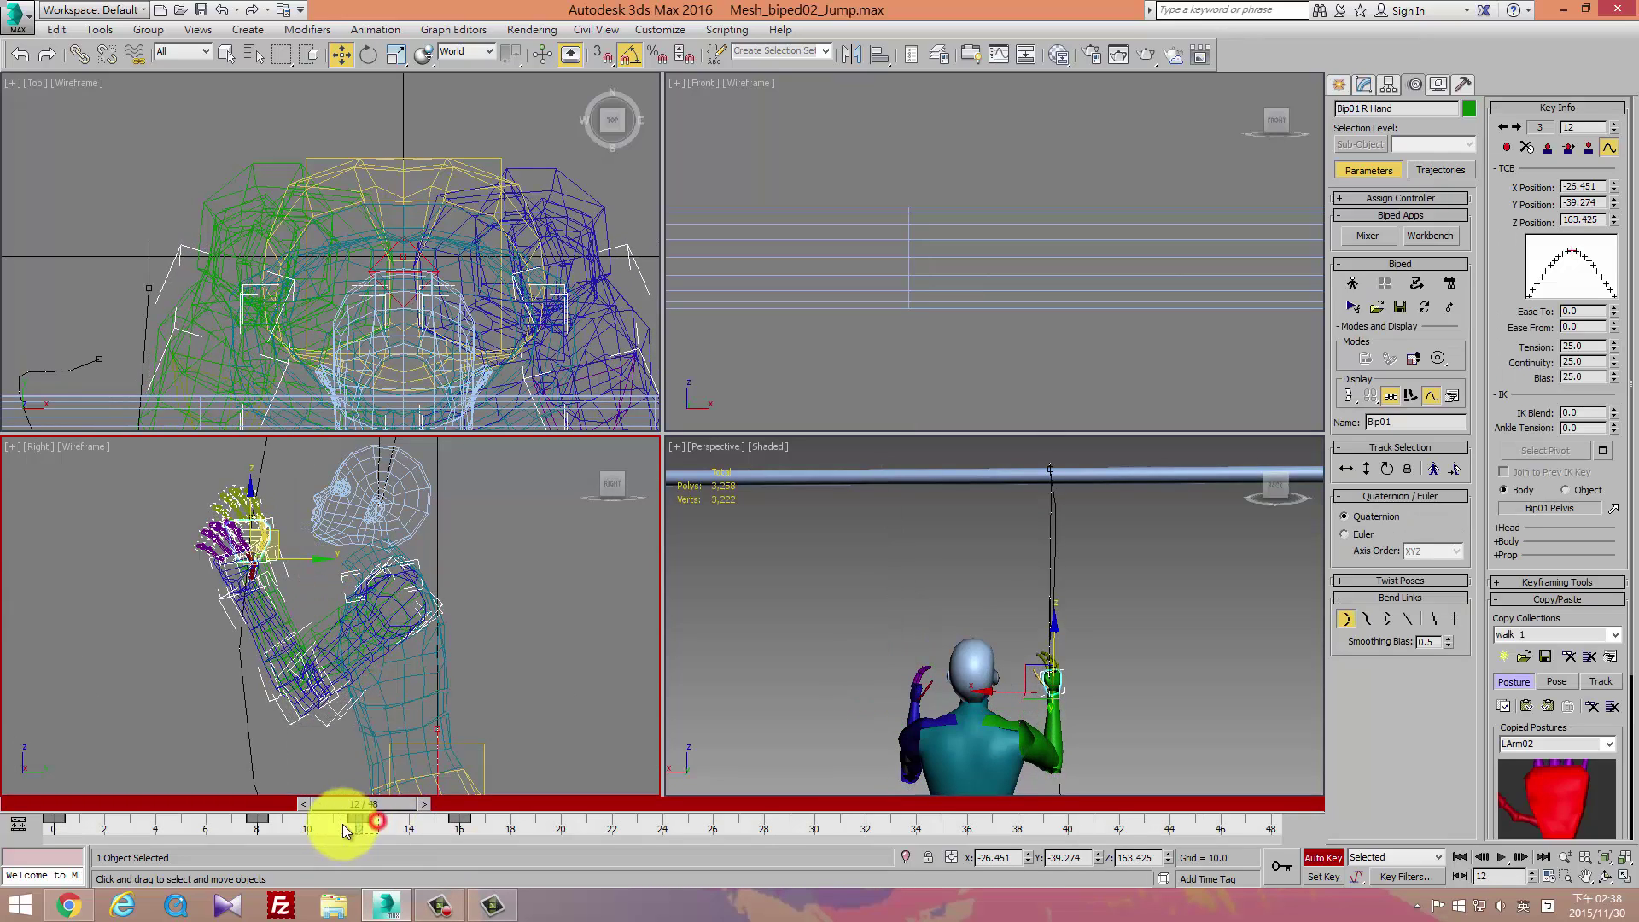
mouse_move(381, 811)
left_mouse_down()
mouse_move(141, 812)
mouse_move(374, 865)
mouse_move(350, 883)
mouse_move(7, 858)
mouse_move(186, 859)
left_mouse_up()
Tilt the head 22.5° at frame 4 and review the early frames.
left_click(387, 684)
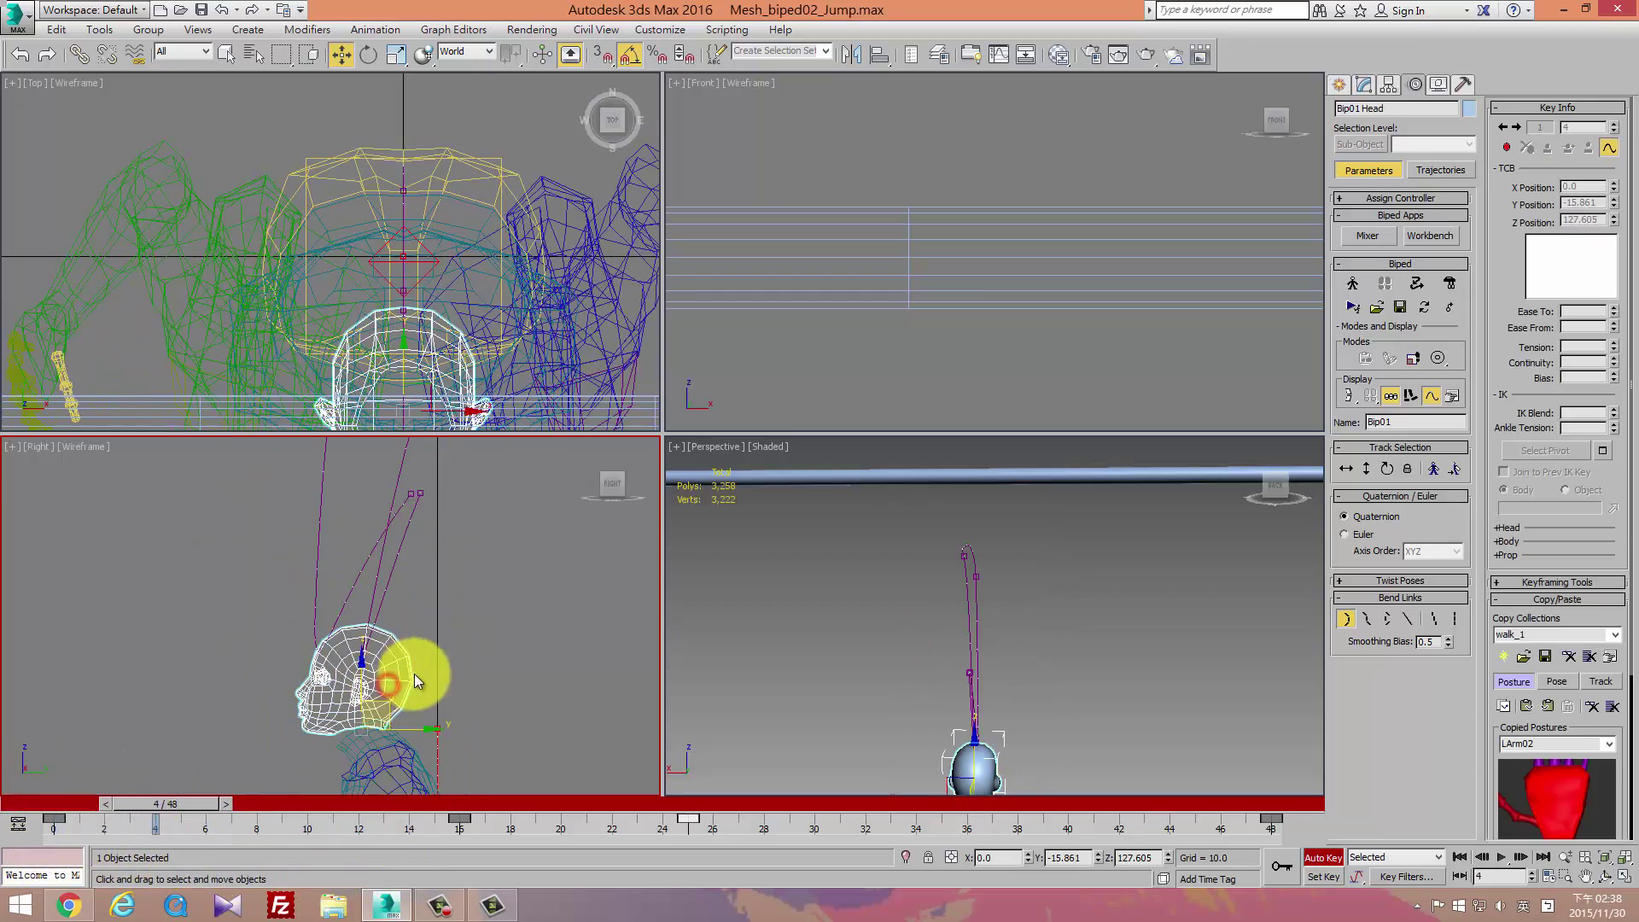
left_click_drag(423, 689, 393, 663)
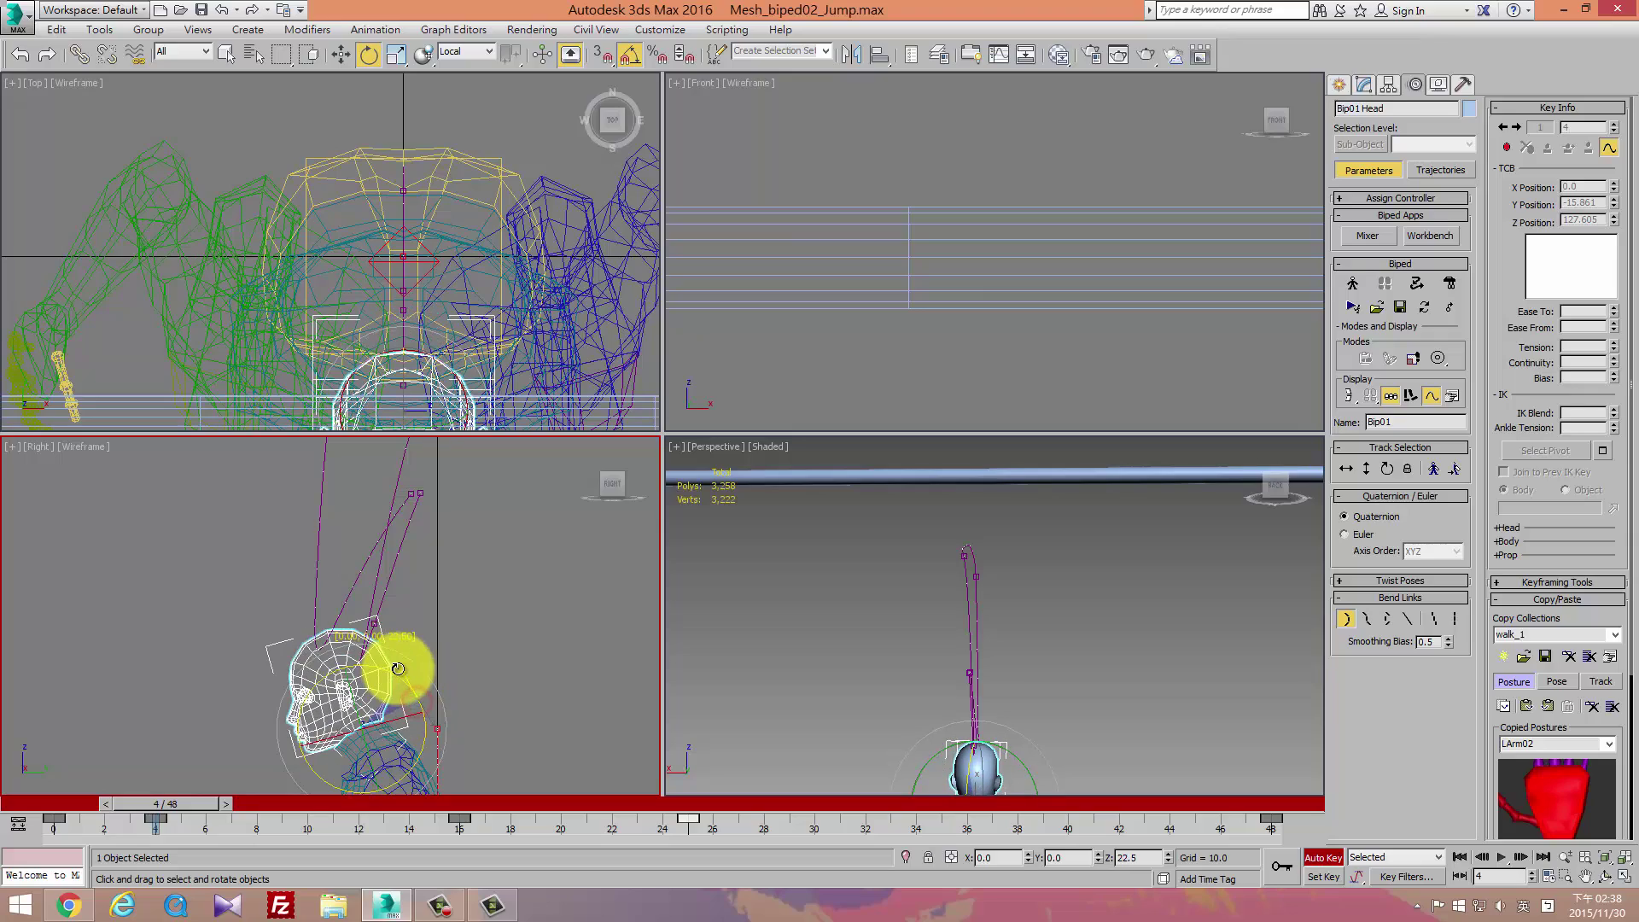
mouse_move(182, 806)
left_mouse_down()
mouse_move(34, 801)
mouse_move(388, 848)
left_mouse_up()
Bend the neck (Bip01 Neck) at frame 16 to tilt the head.
key("e")
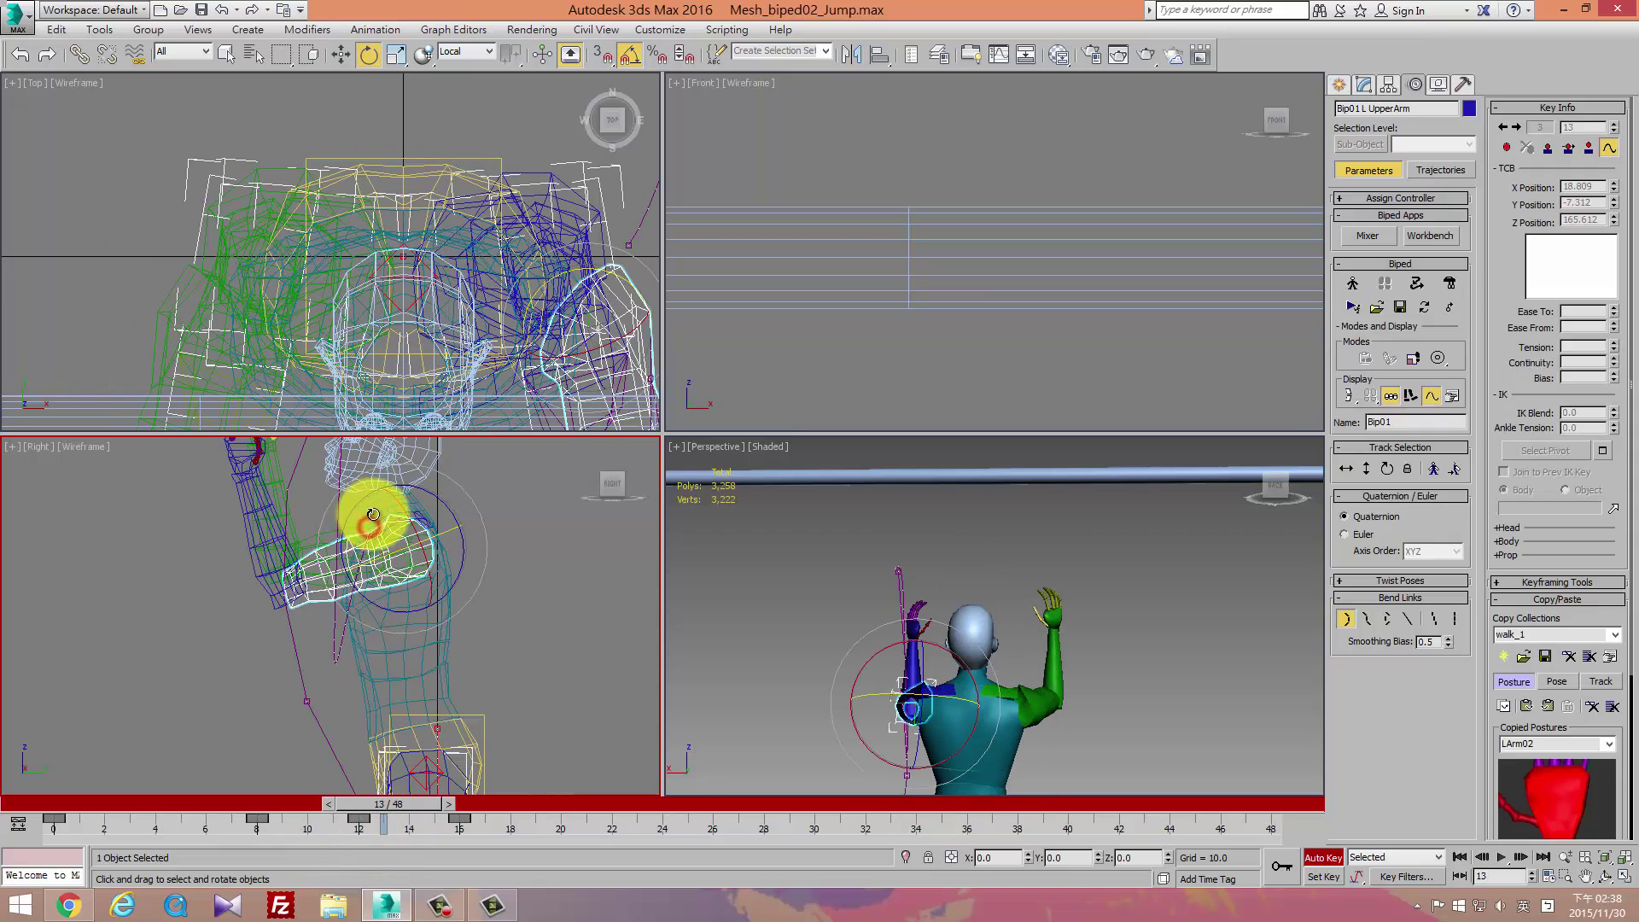
left_click(414, 512)
left_click_drag(406, 808, 469, 803)
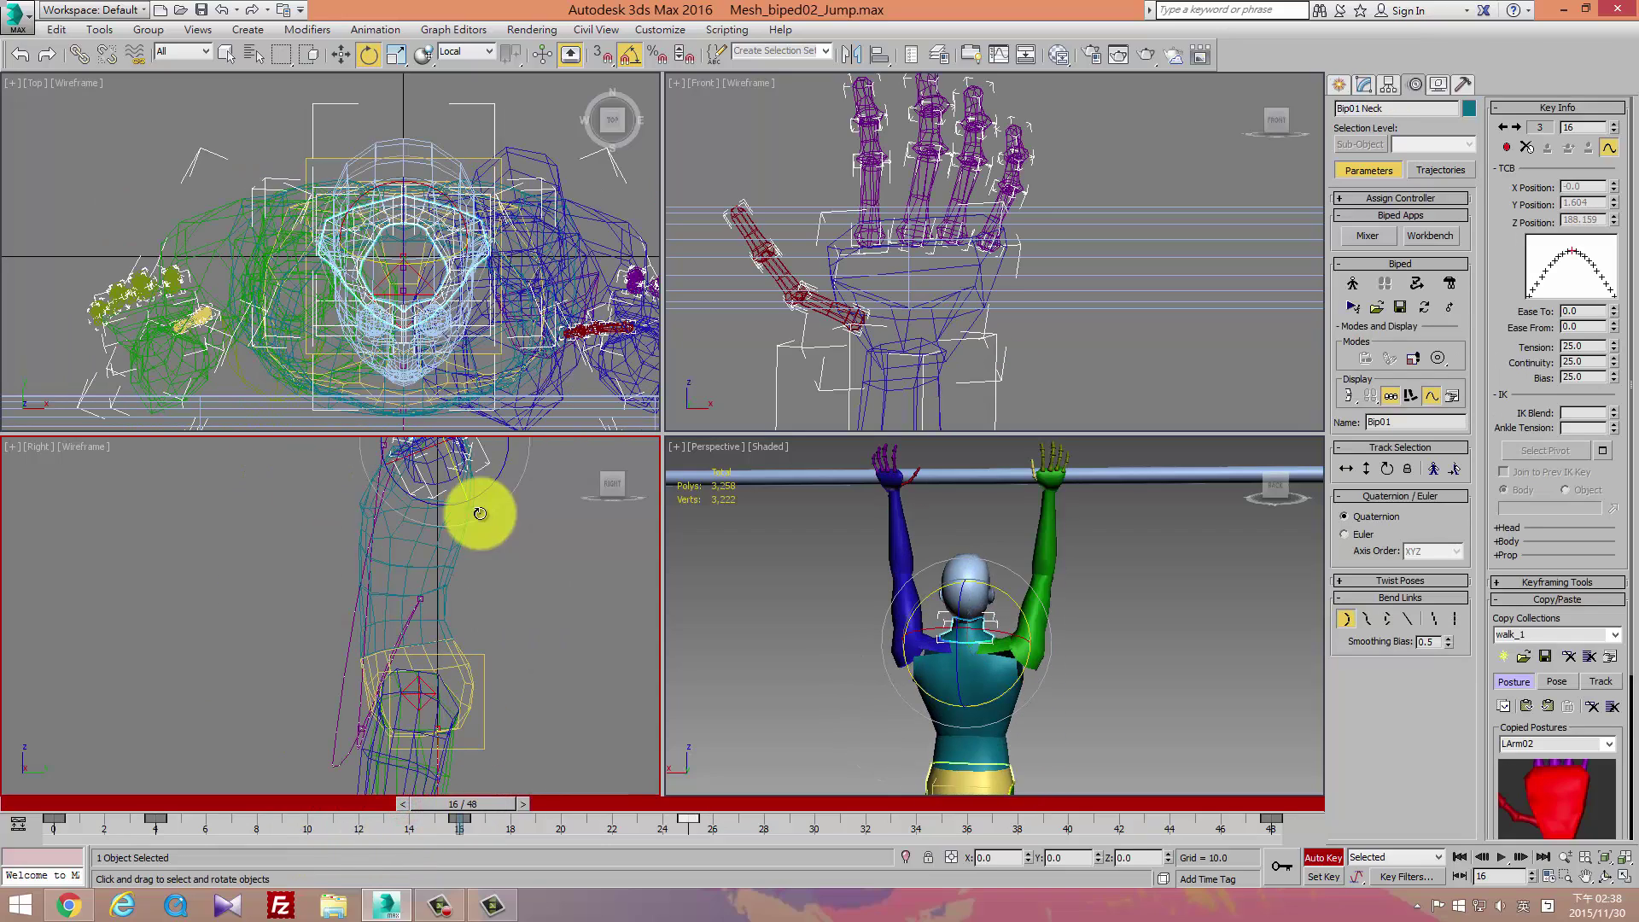
left_click_drag(538, 553, 555, 566)
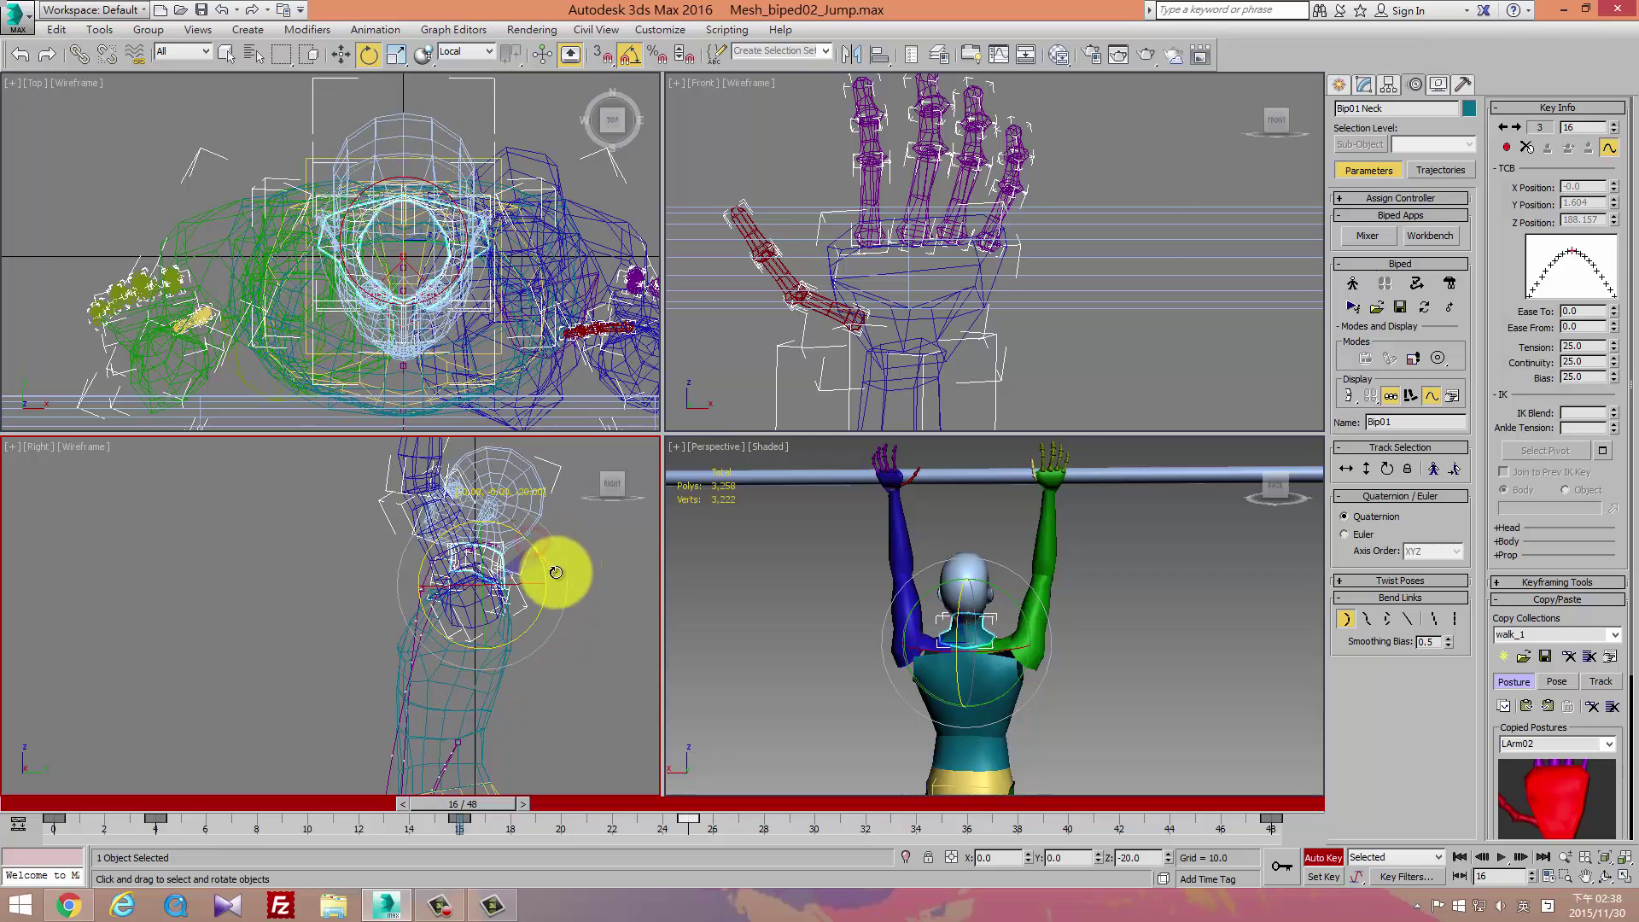
Tilt the neck at frame 2 and the head slightly at frame 4, then review the motion.
left_click_drag(499, 808, 162, 808)
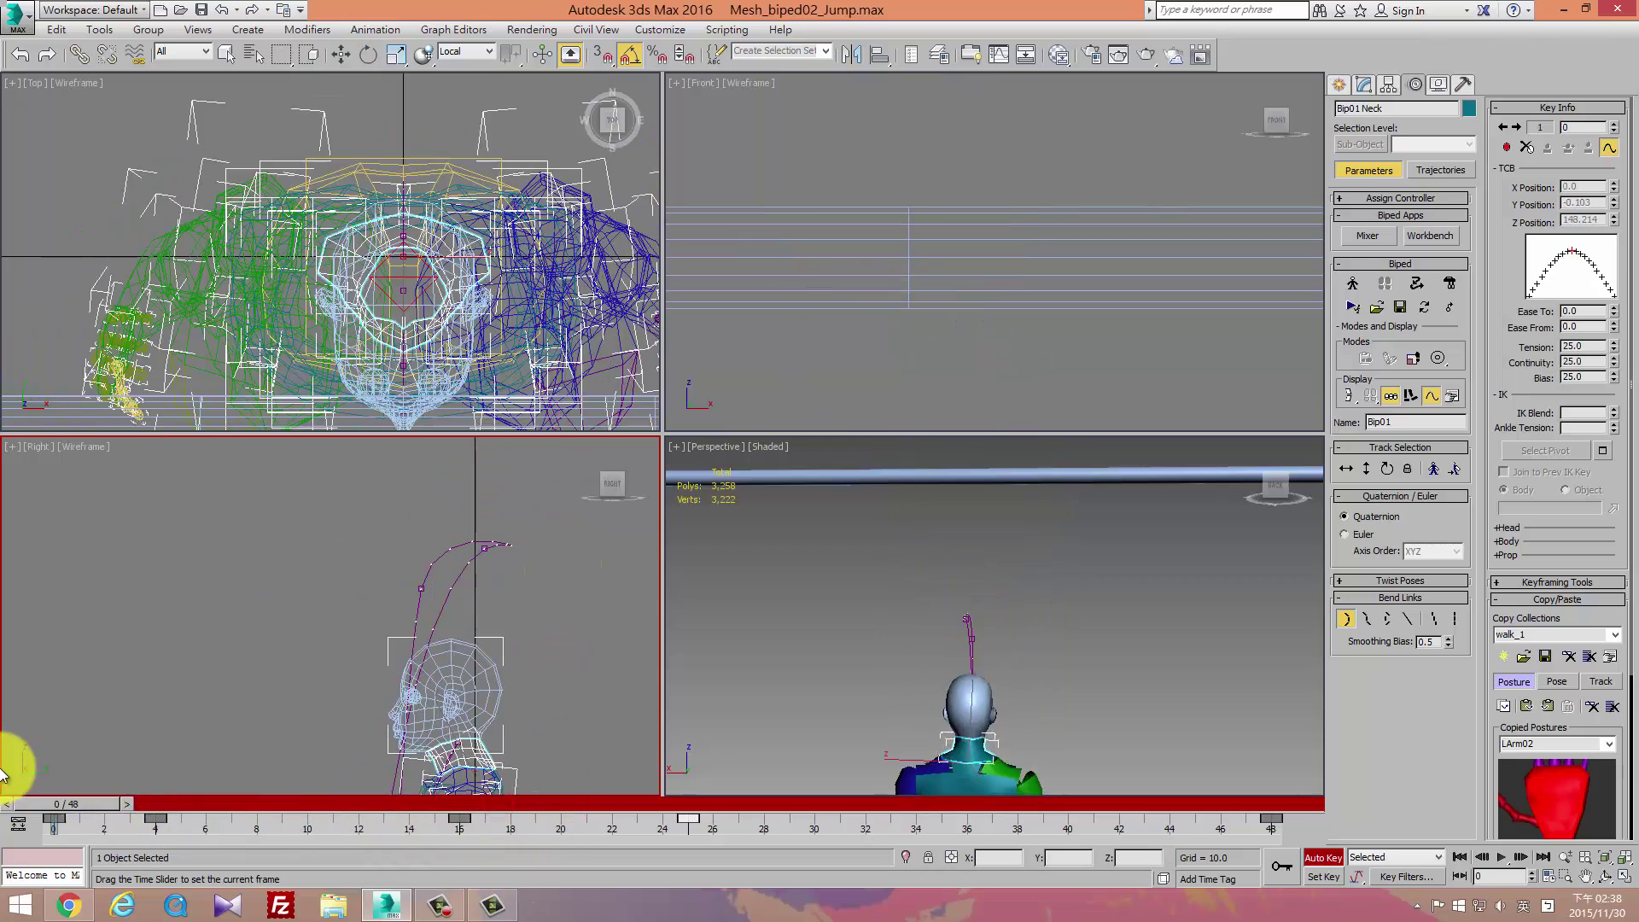
left_click_drag(377, 628, 195, 769)
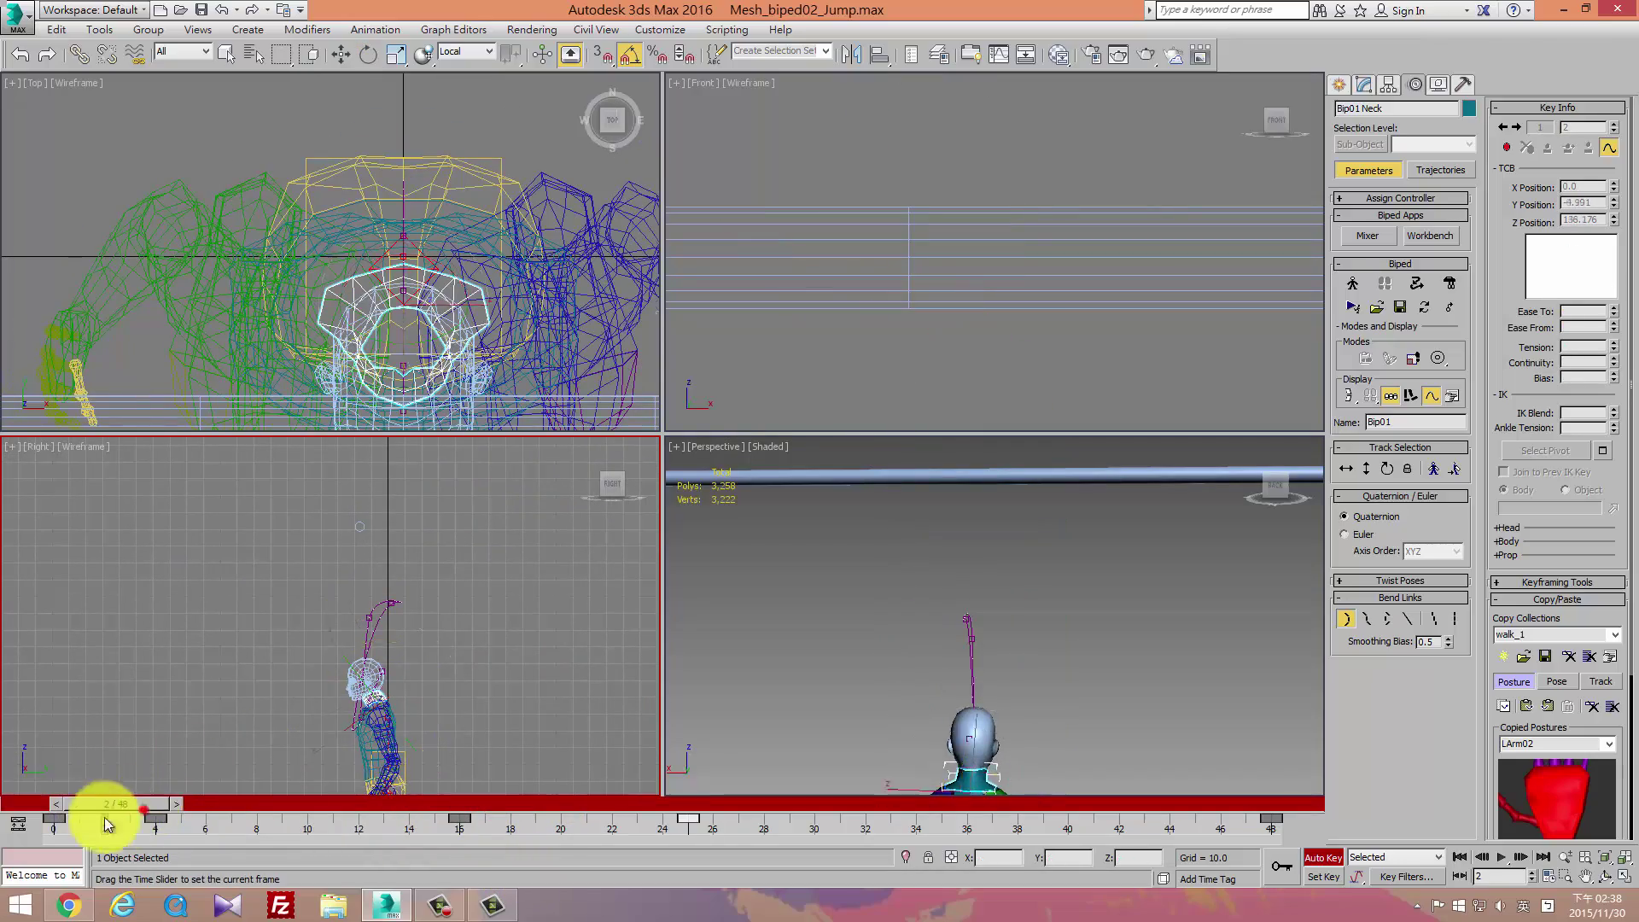
left_click_drag(107, 824, 195, 849)
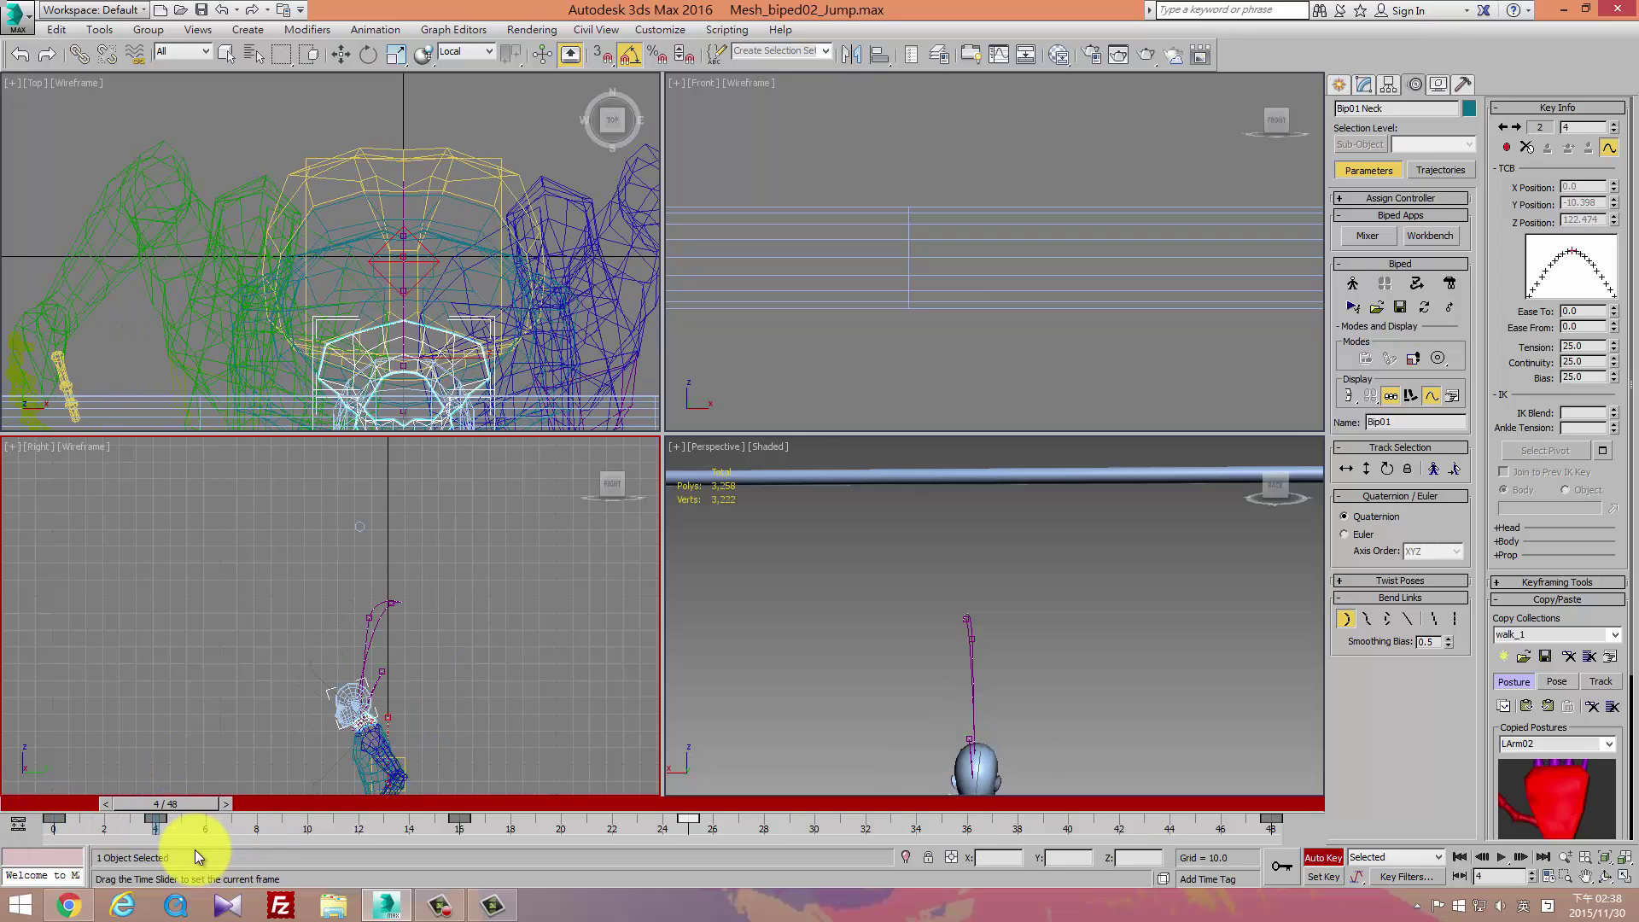
left_click_drag(418, 680, 404, 683)
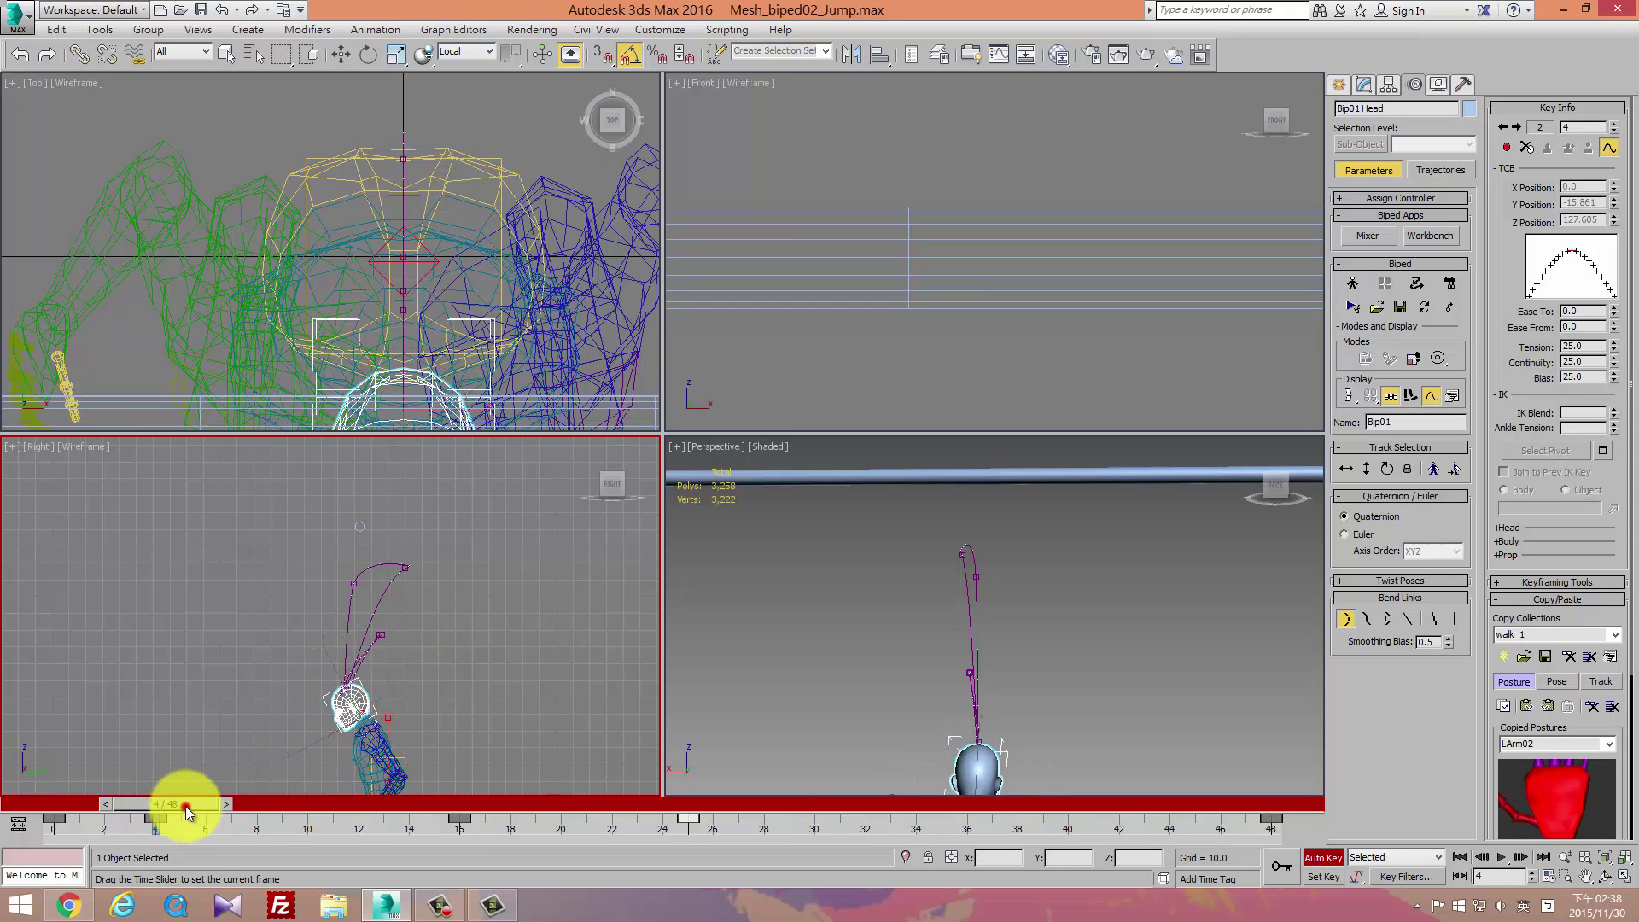
mouse_move(186, 806)
left_mouse_down()
mouse_move(234, 850)
mouse_move(479, 898)
mouse_move(448, 912)
mouse_move(796, 905)
mouse_move(188, 905)
mouse_move(512, 900)
mouse_move(582, 918)
left_mouse_up()
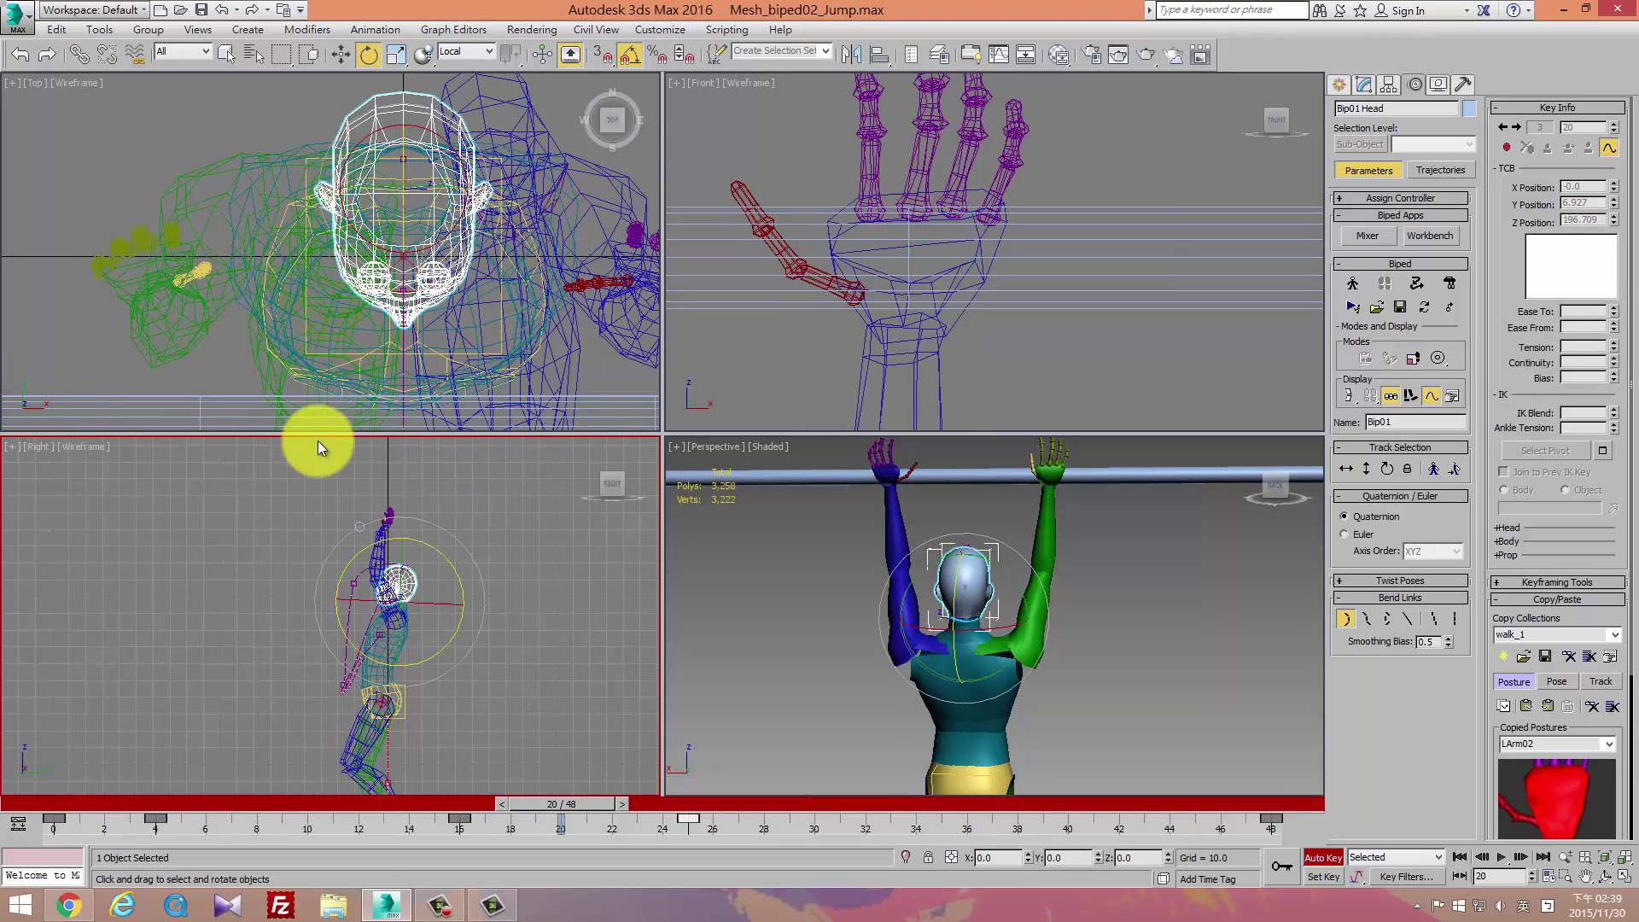
Move Bip01 L Hand onto the bar at frame 20.
middle_click_drag(818, 250, 908, 272)
scroll(443, 516, "up", 2)
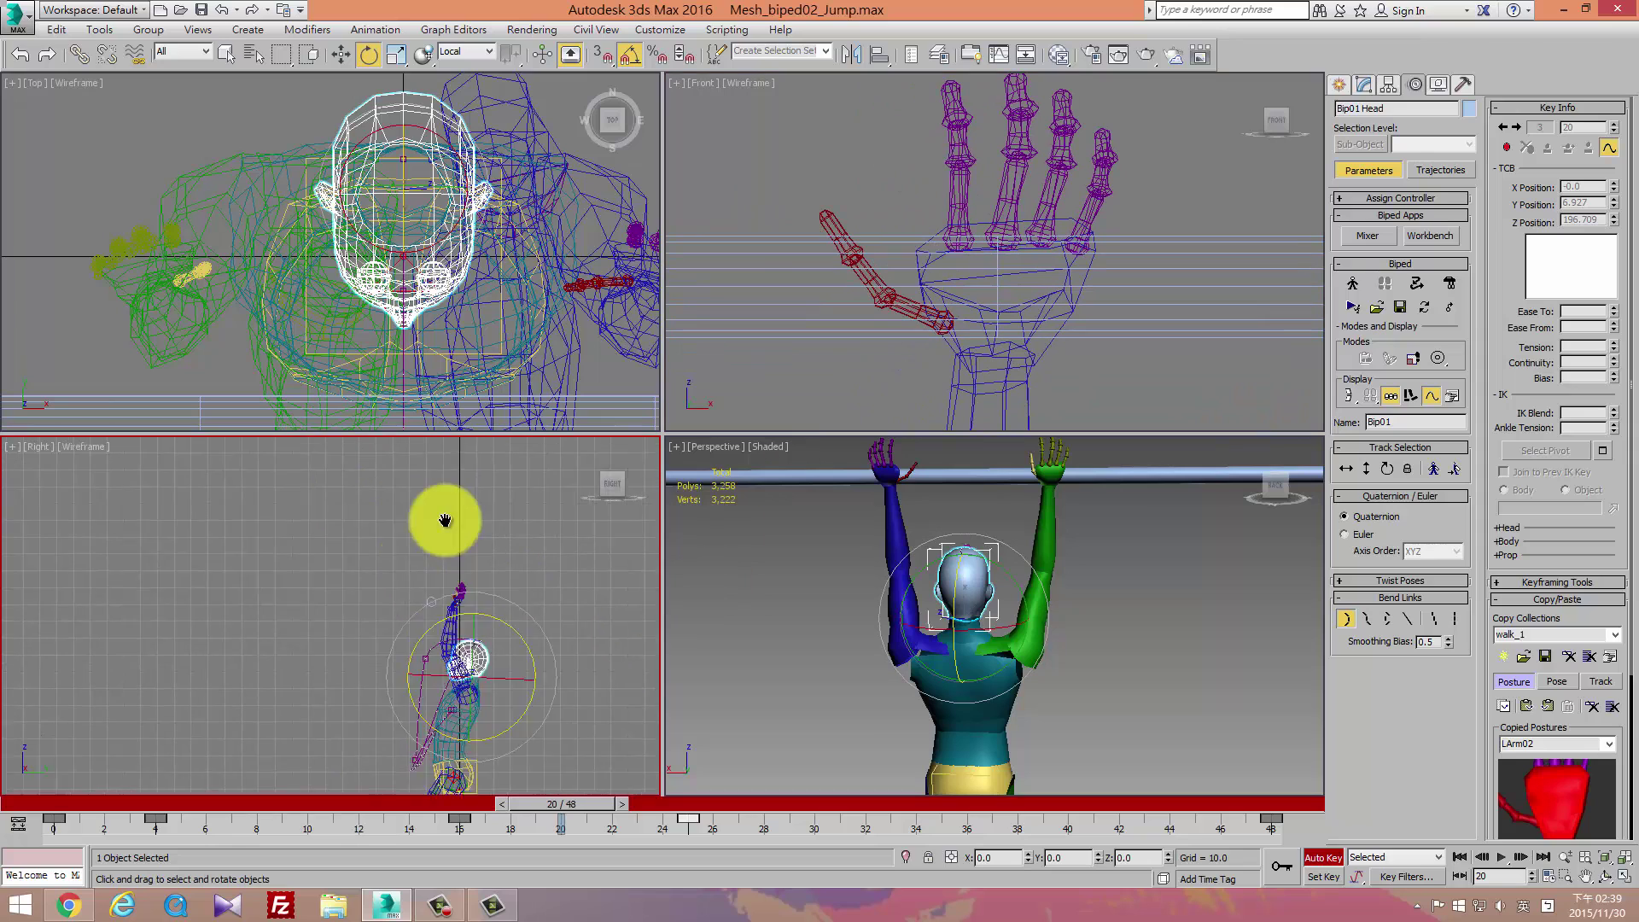
scroll(479, 507, "up", 2)
scroll(536, 554, "up", 2)
left_click(513, 548)
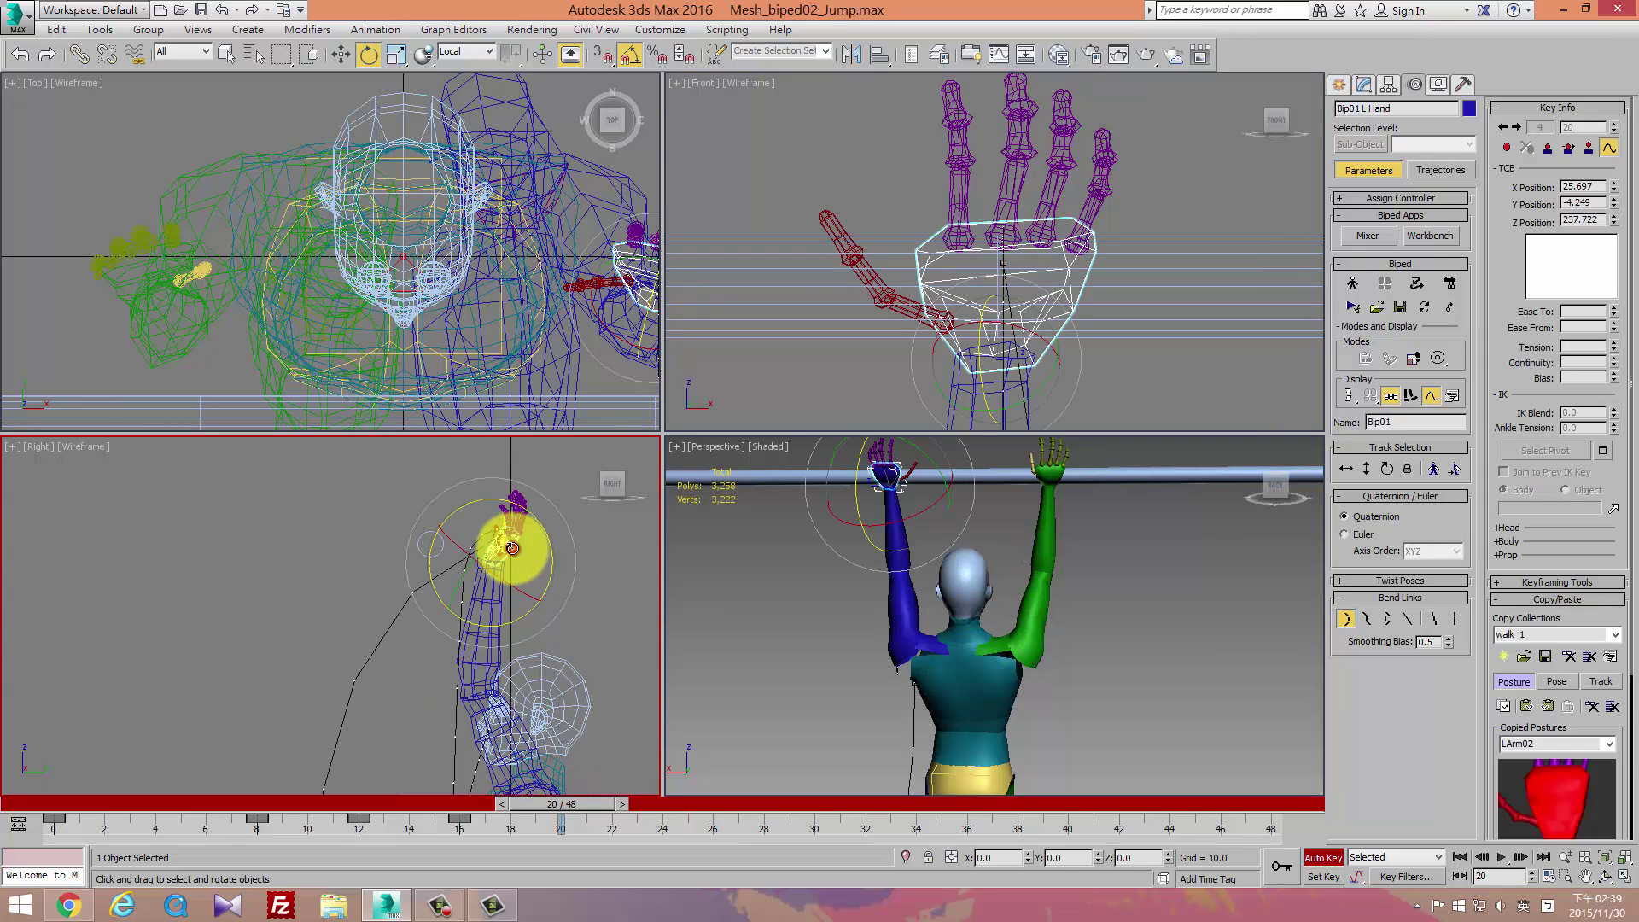
key("w")
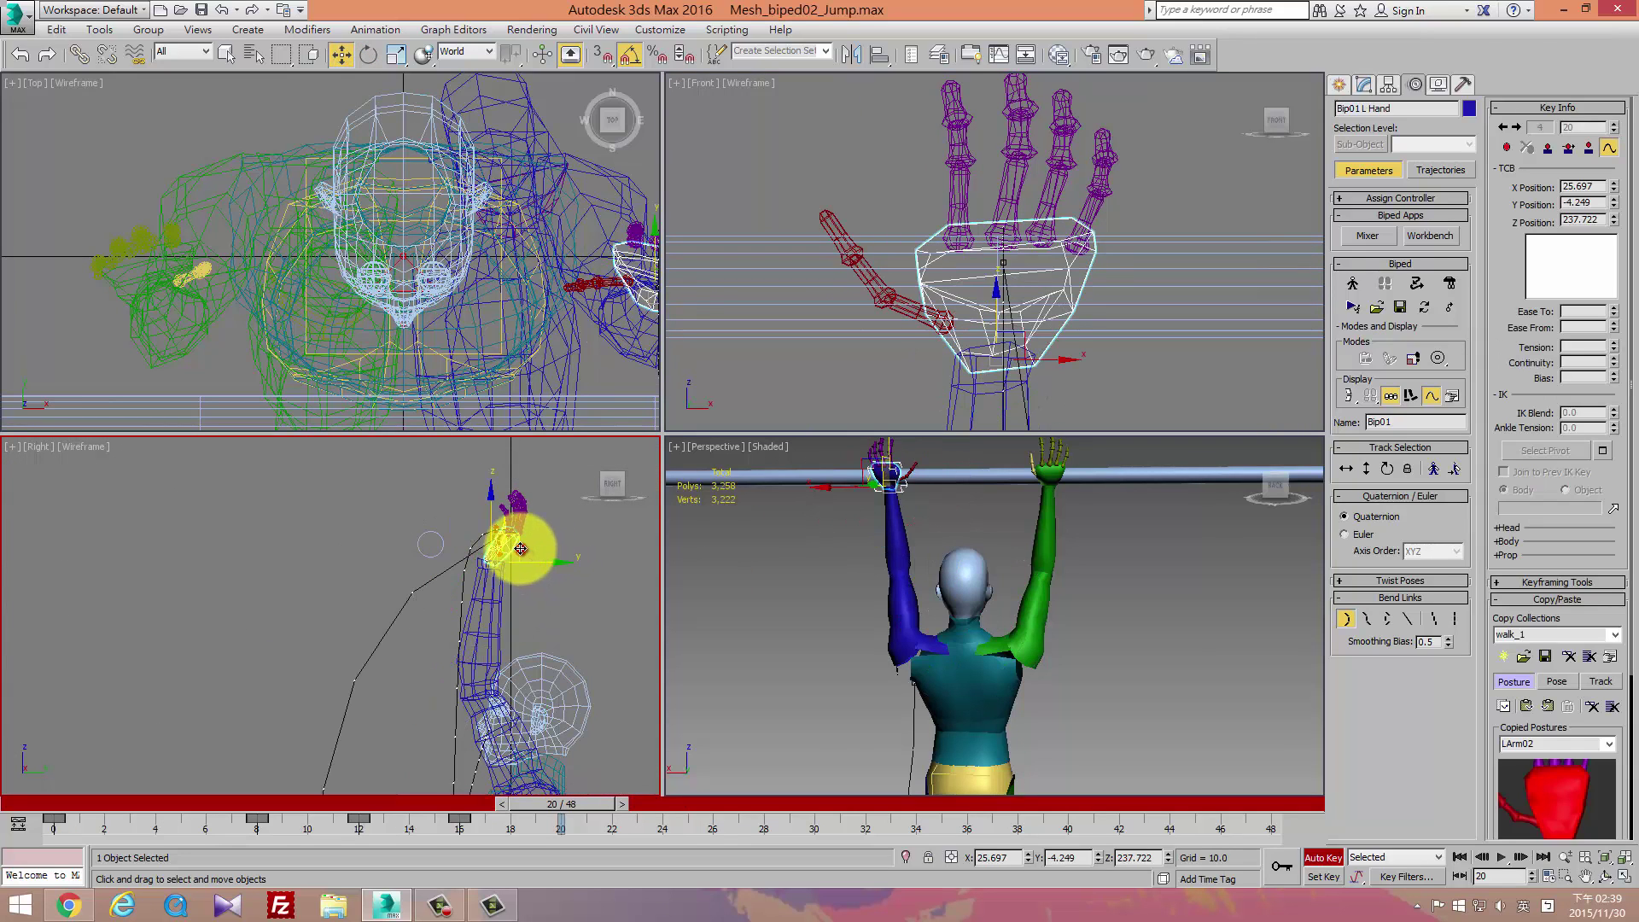
left_click_drag(520, 548, 483, 552)
Tilt Bip01 Head and turn the left hand about 7.5° at frame 20.
left_click(549, 675)
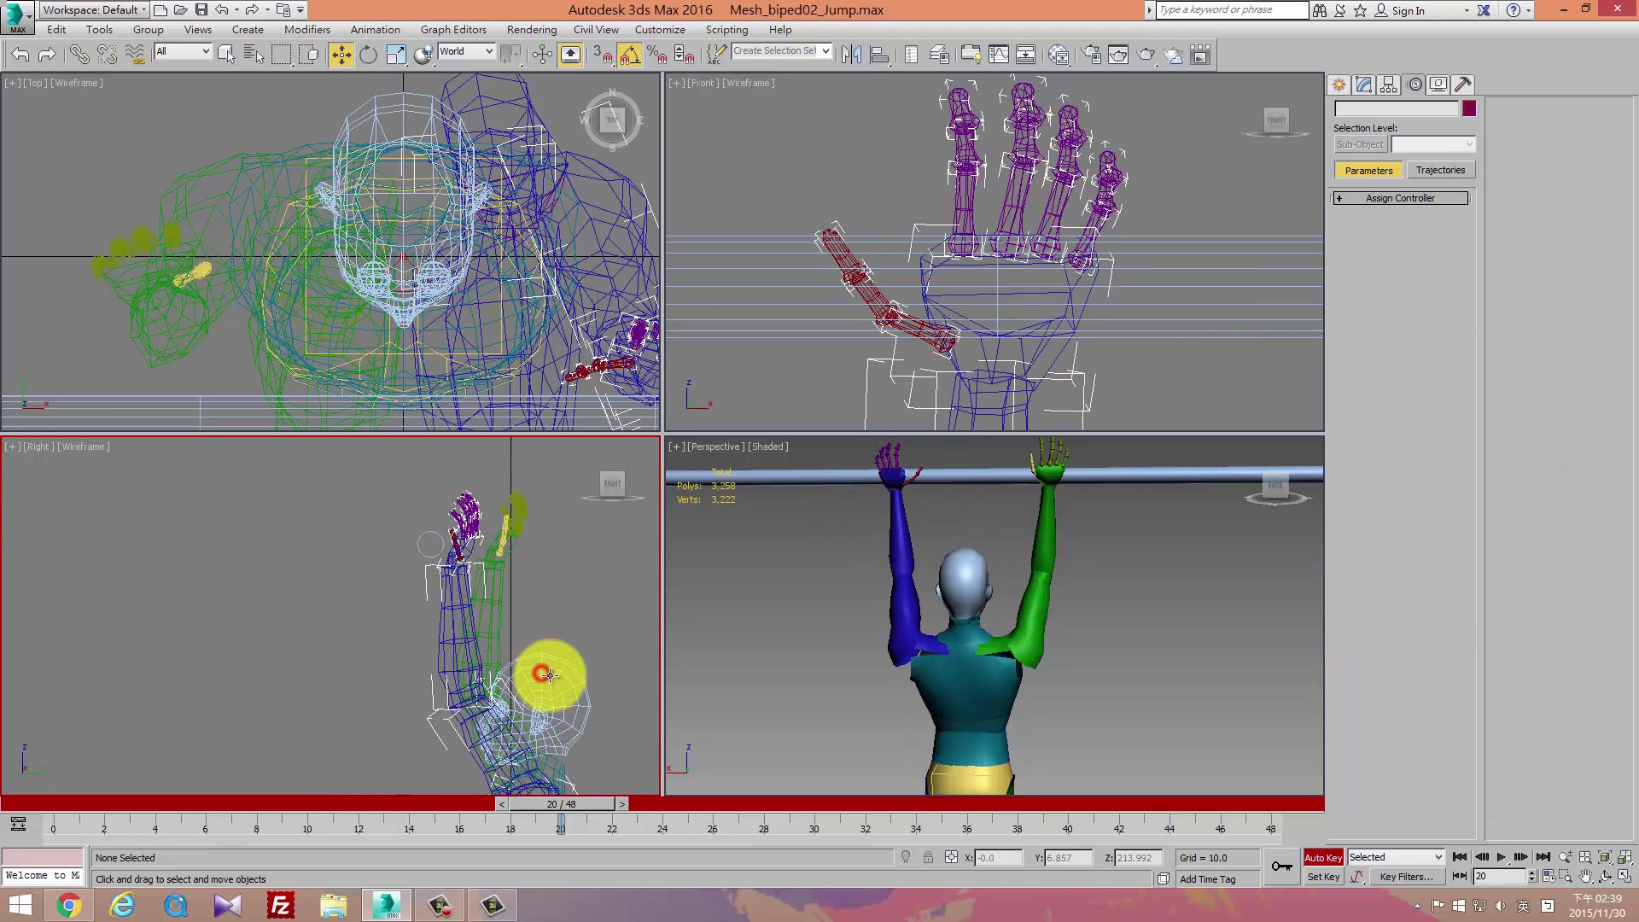
left_click(556, 666)
mouse_move(576, 700)
left_mouse_down()
mouse_move(597, 731)
mouse_move(567, 663)
left_mouse_up()
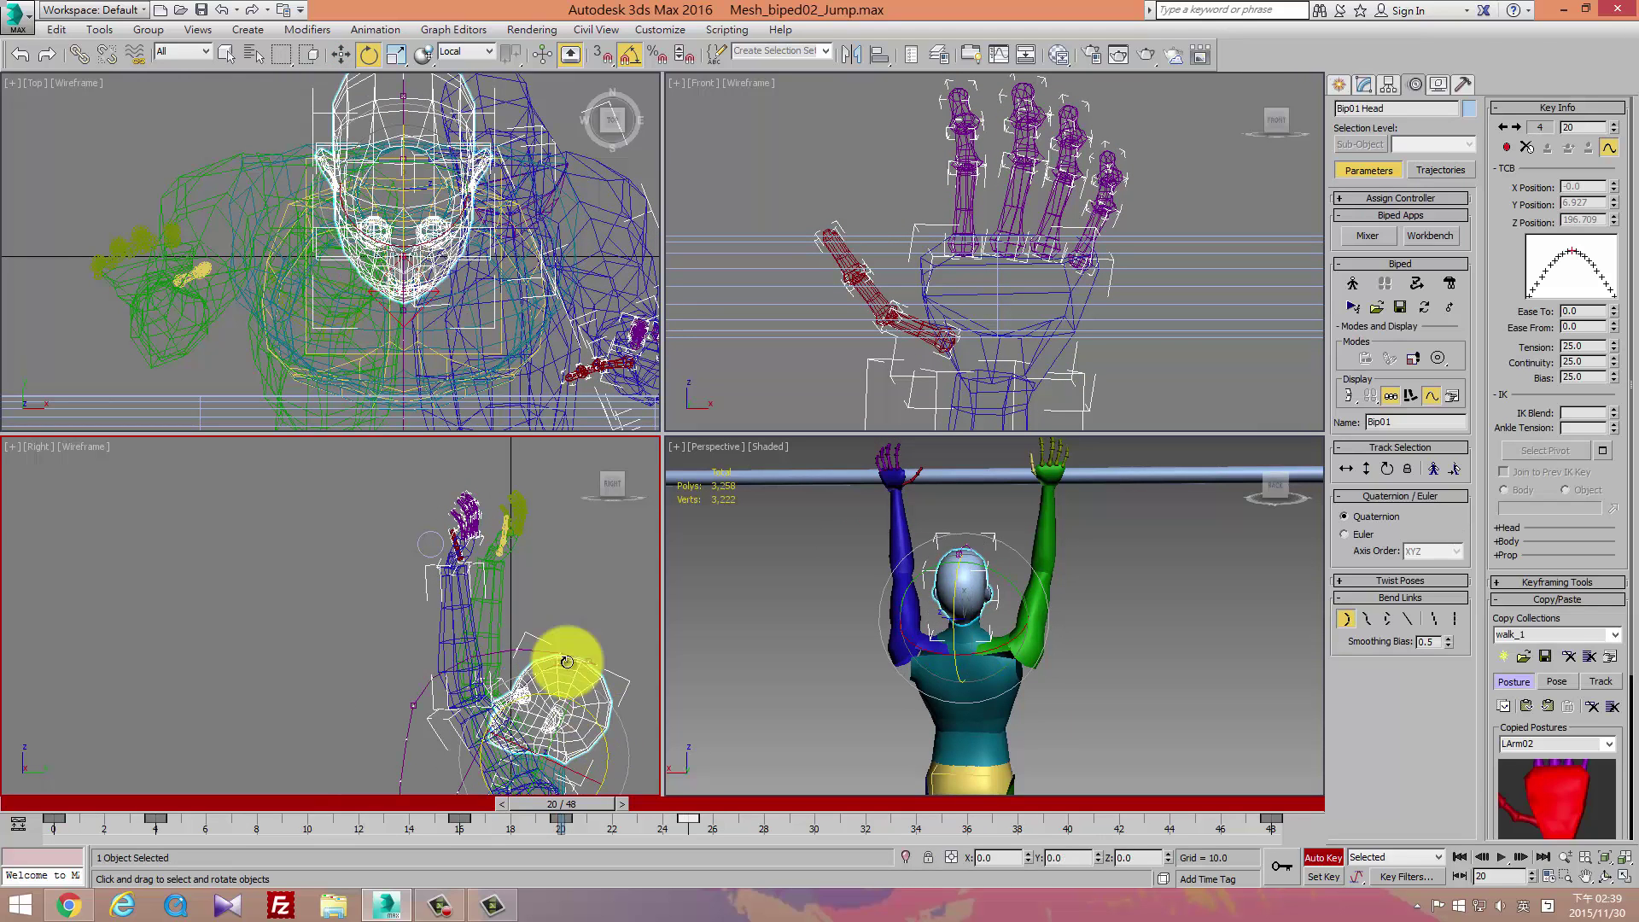
left_click(491, 535)
left_click_drag(505, 550, 466, 569)
key("w")
left_click(512, 548)
Raise the left hand up toward the bar in the Right viewport.
left_click(980, 278)
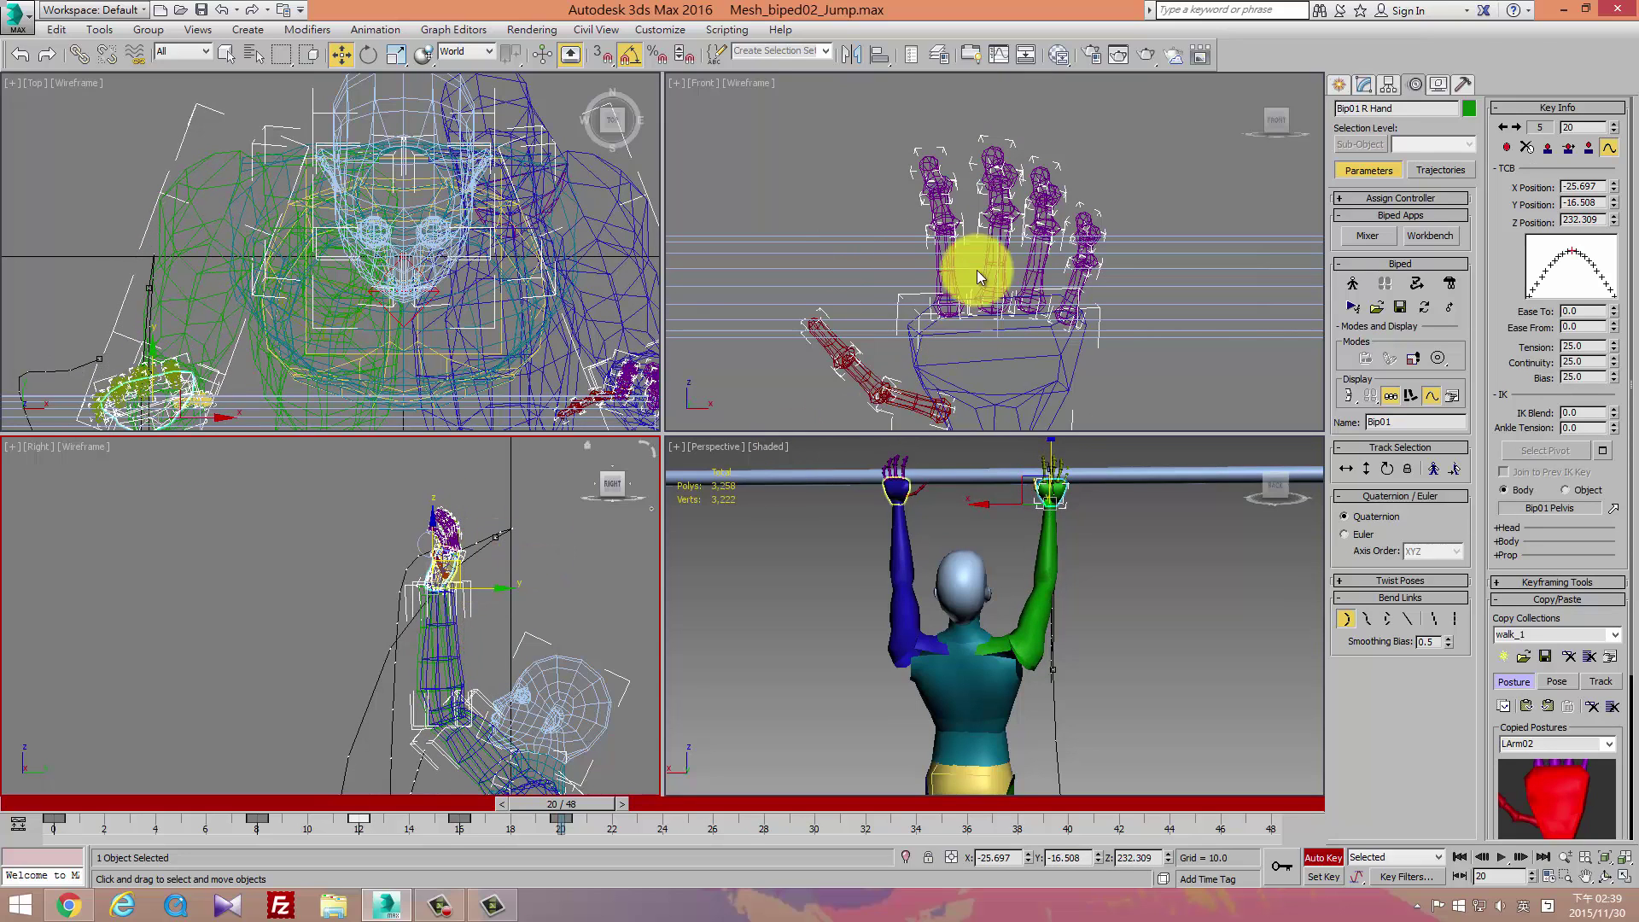
scroll(982, 222, "down", 3)
scroll(1050, 318, "down", 3)
middle_click_drag(1050, 319, 1019, 318)
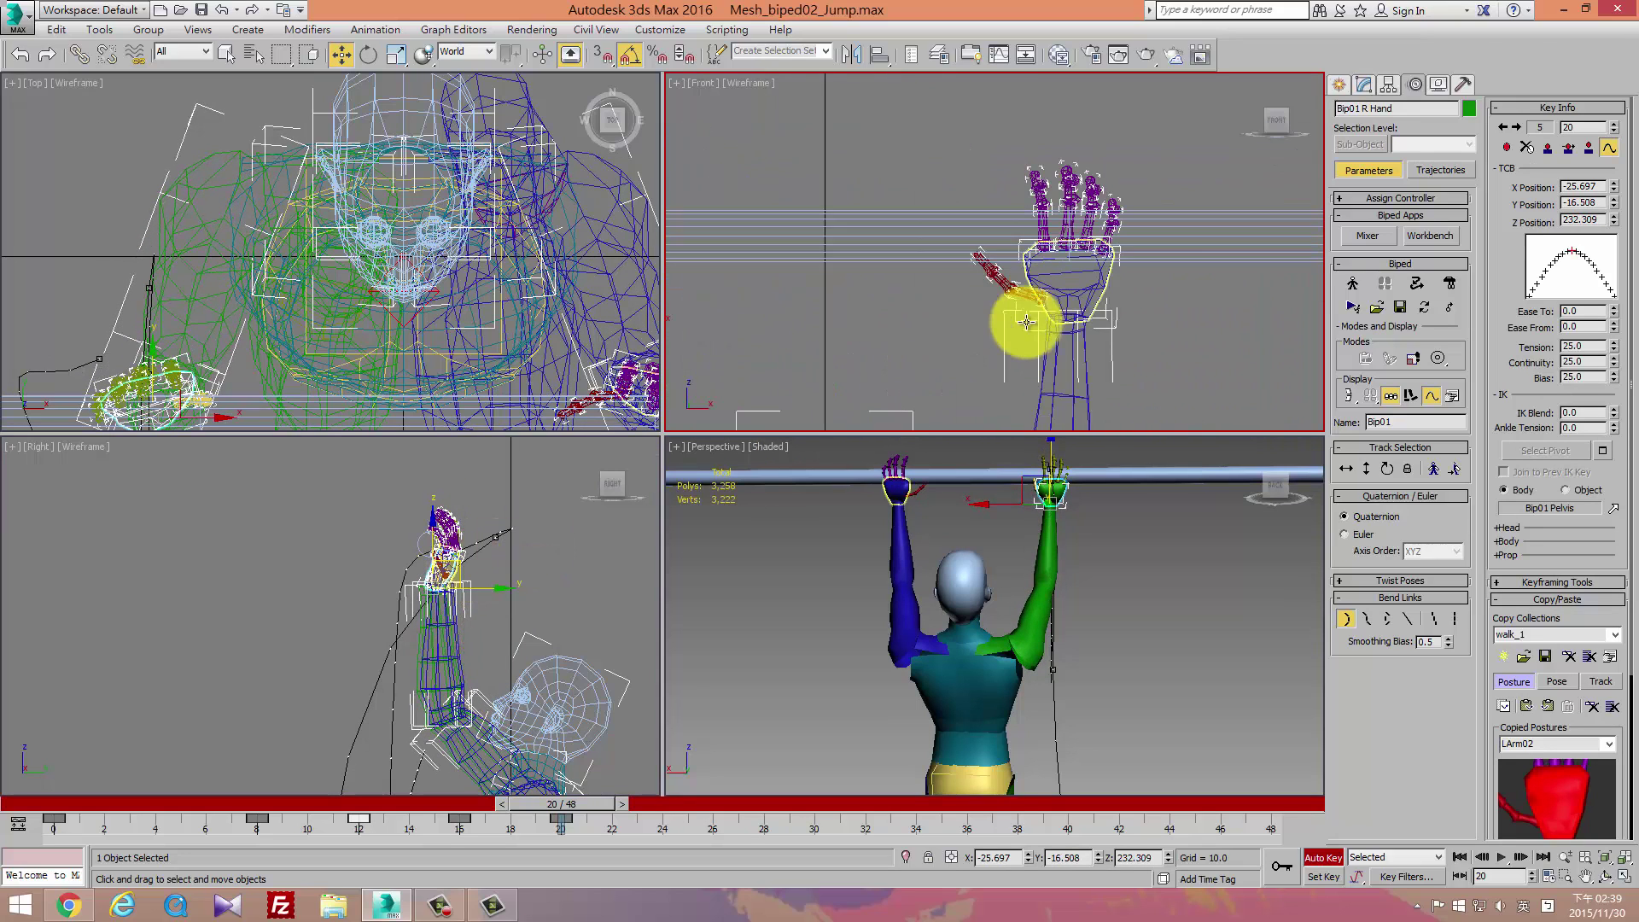
middle_click_drag(1033, 534, 1033, 553)
scroll(1043, 478, "up", 3)
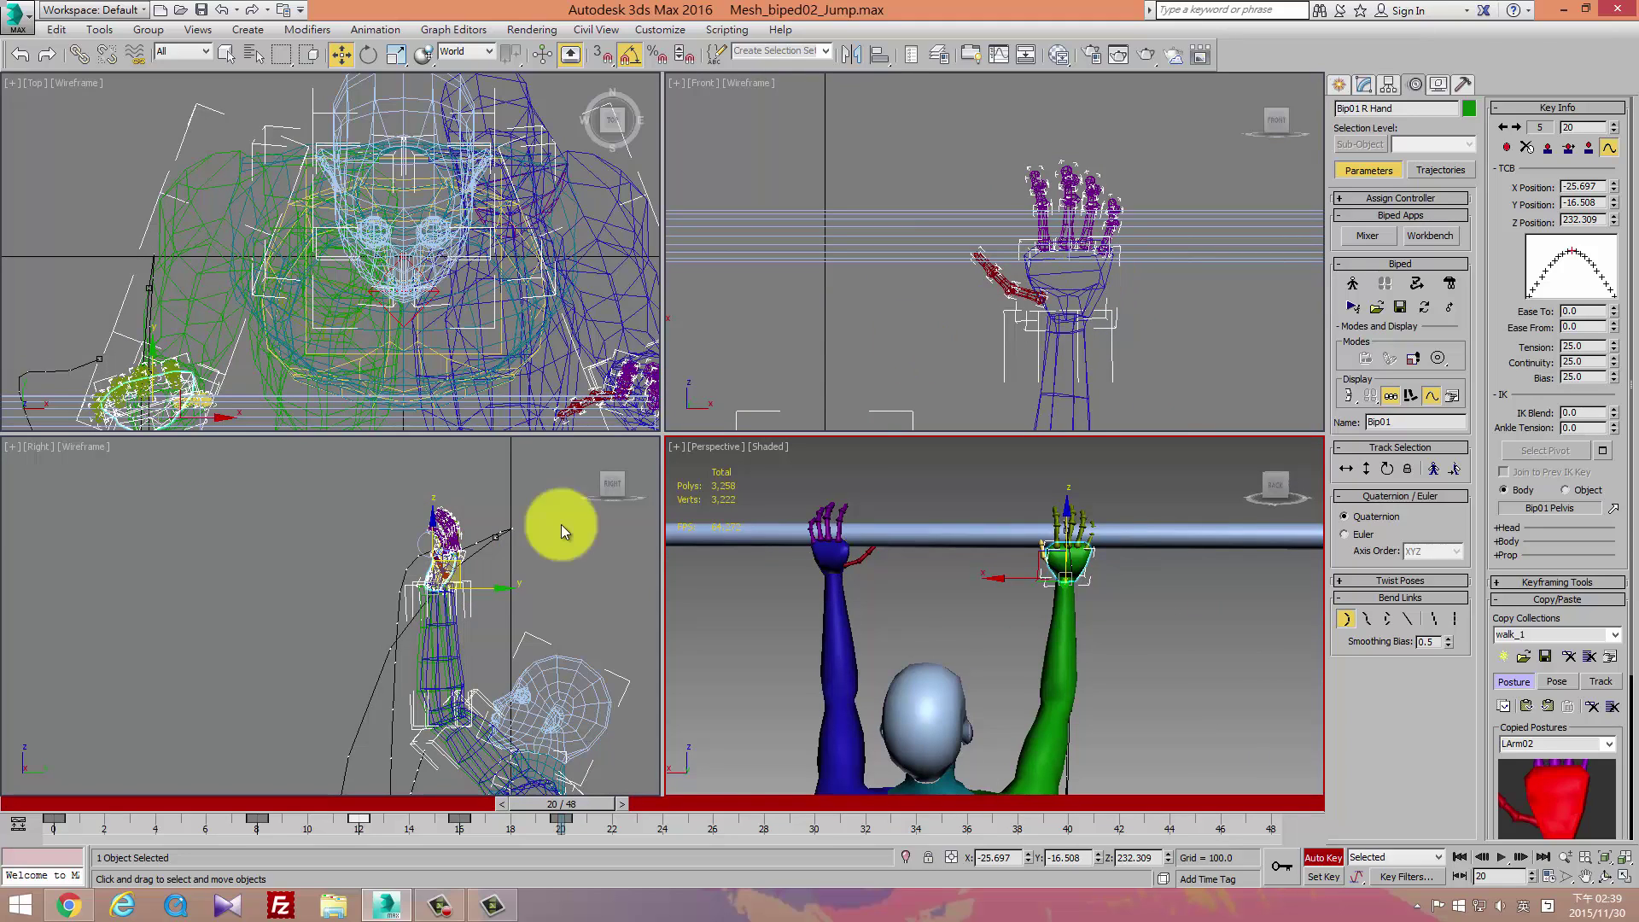
scroll(512, 546, "up", 3)
scroll(465, 572, "up", 2)
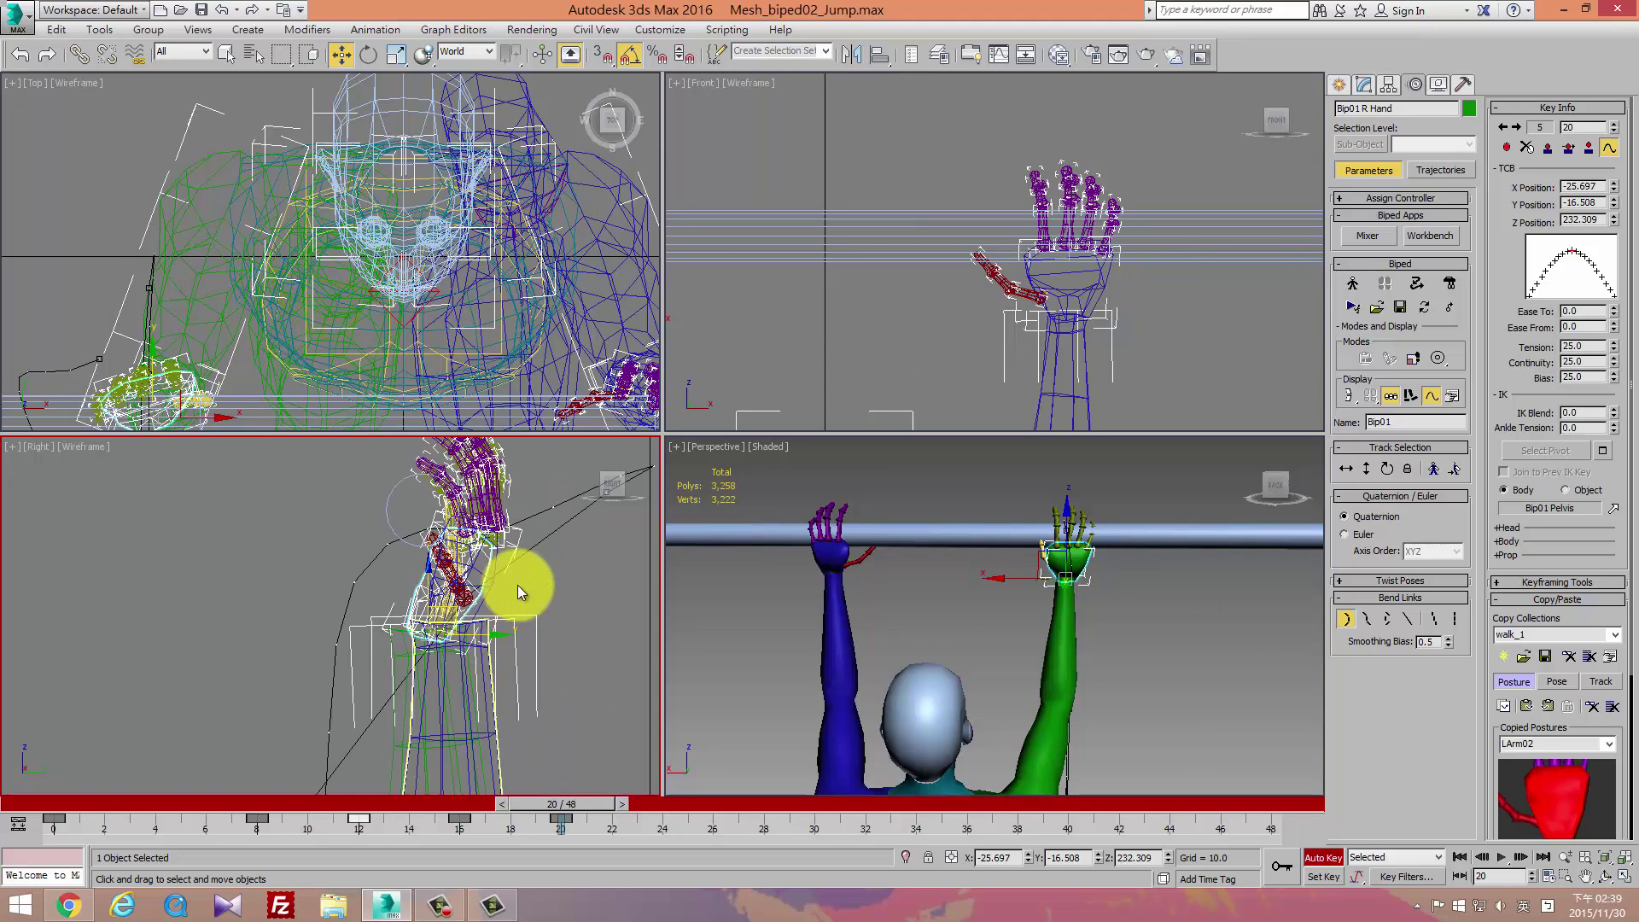
mouse_move(491, 576)
left_mouse_down()
mouse_move(500, 532)
mouse_move(455, 551)
left_mouse_up()
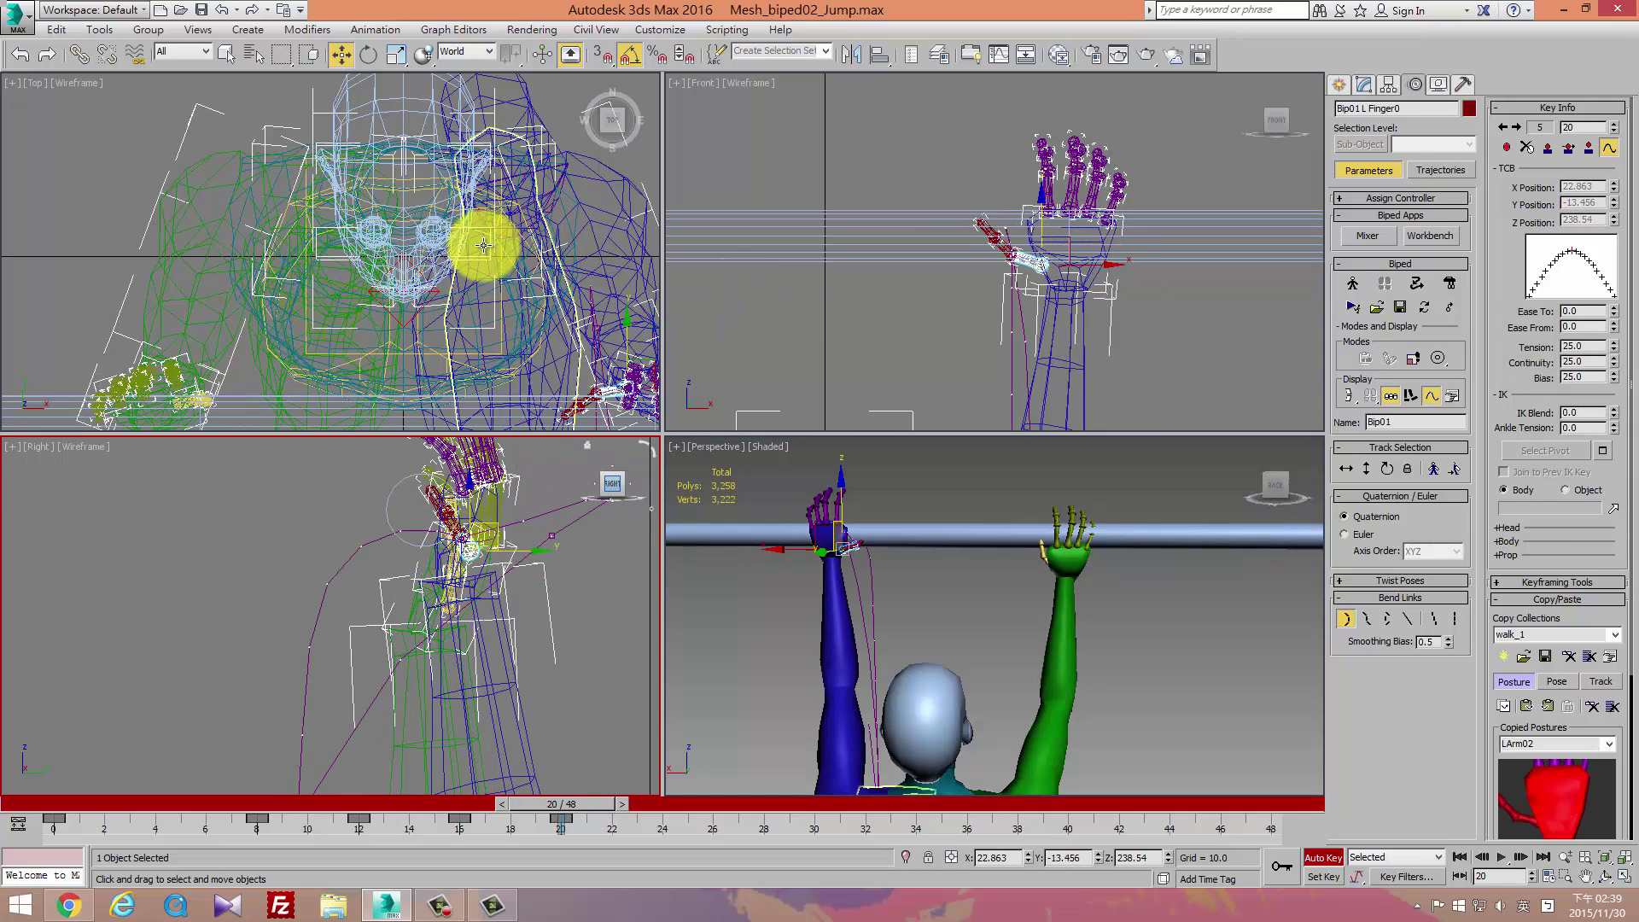
Rotate the left hand in Local coordinates so it wraps over the bar.
key("Page_Down")
mouse_move(649, 290)
middle_mouse_down()
mouse_move(504, 244)
mouse_move(418, 299)
middle_mouse_up()
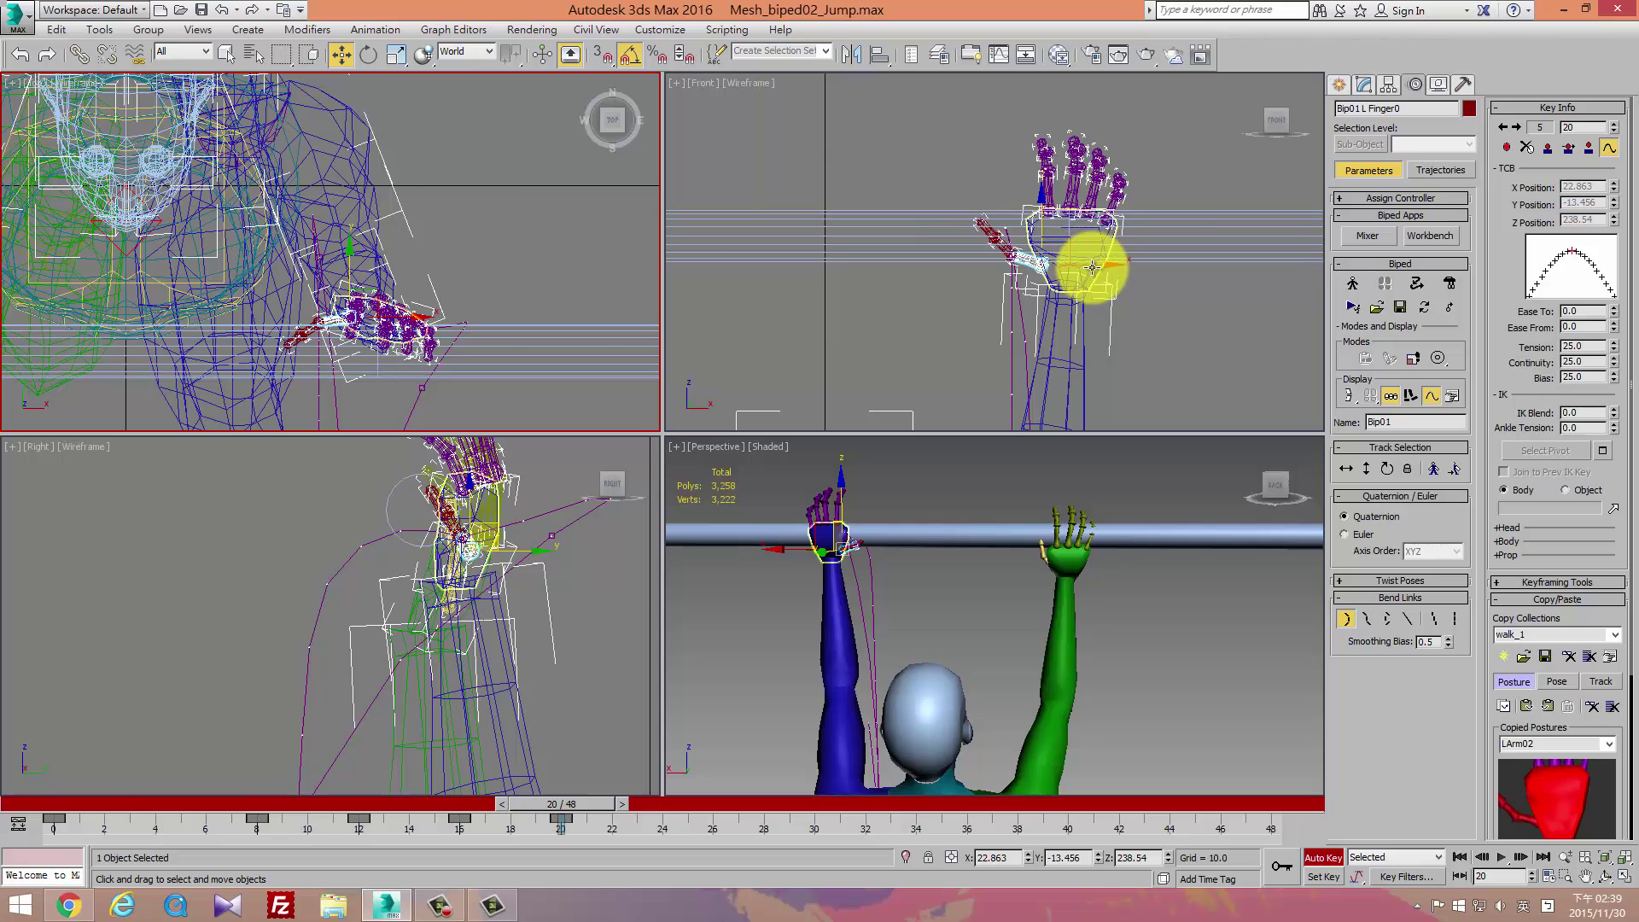
left_click(1092, 267)
key("e")
left_click(439, 319)
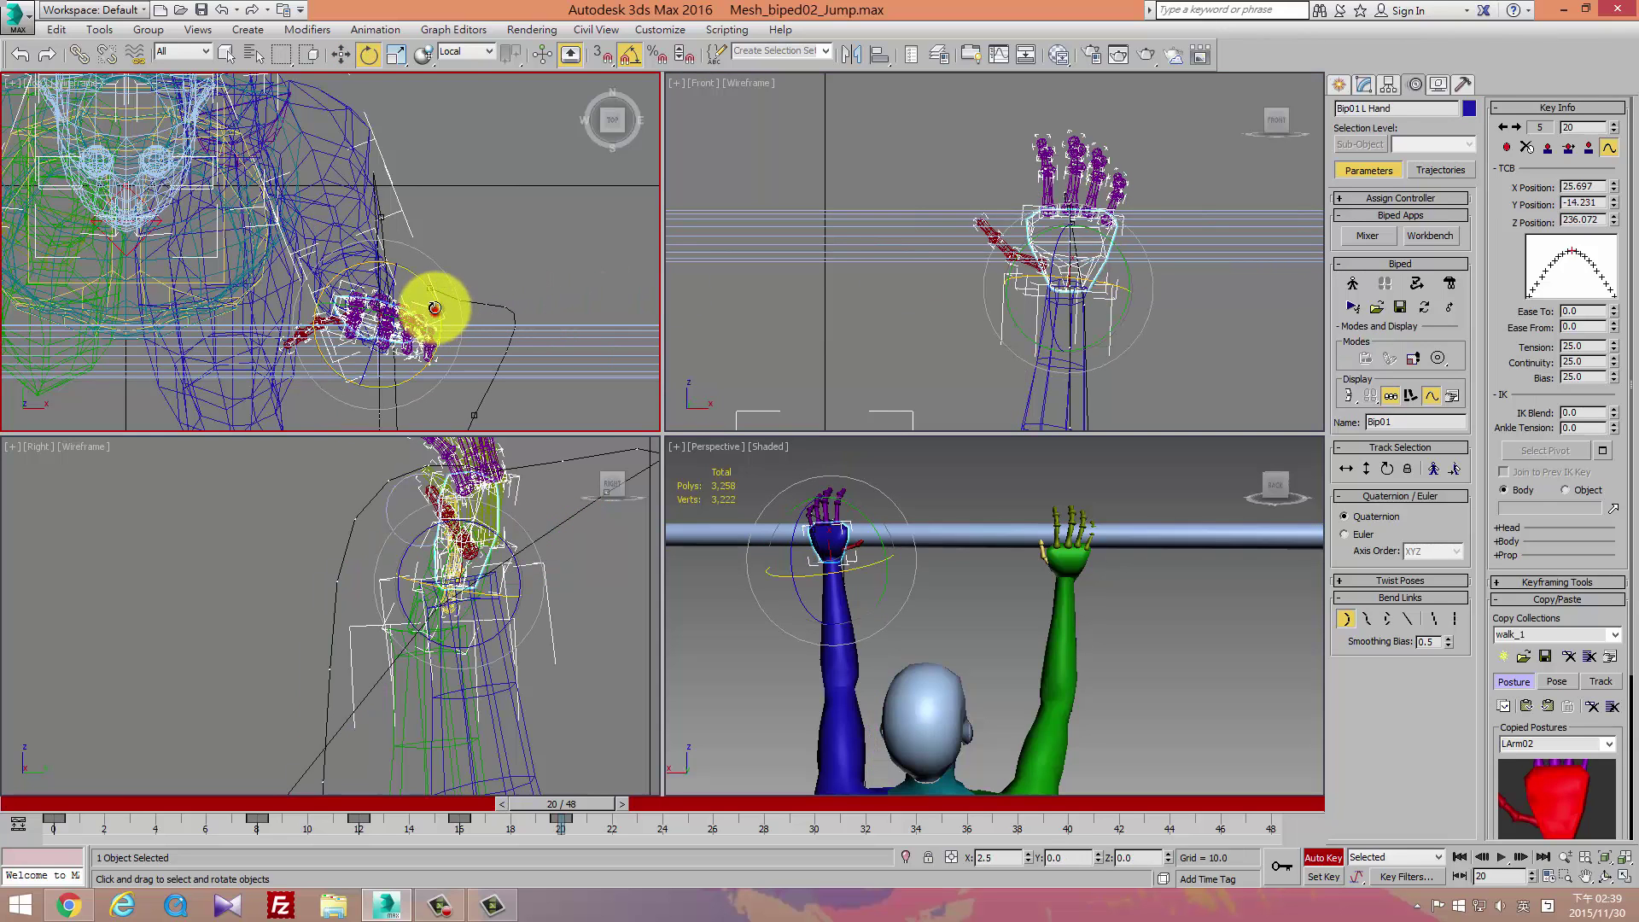
mouse_move(435, 308)
left_mouse_down()
mouse_move(415, 298)
mouse_move(340, 355)
left_mouse_up()
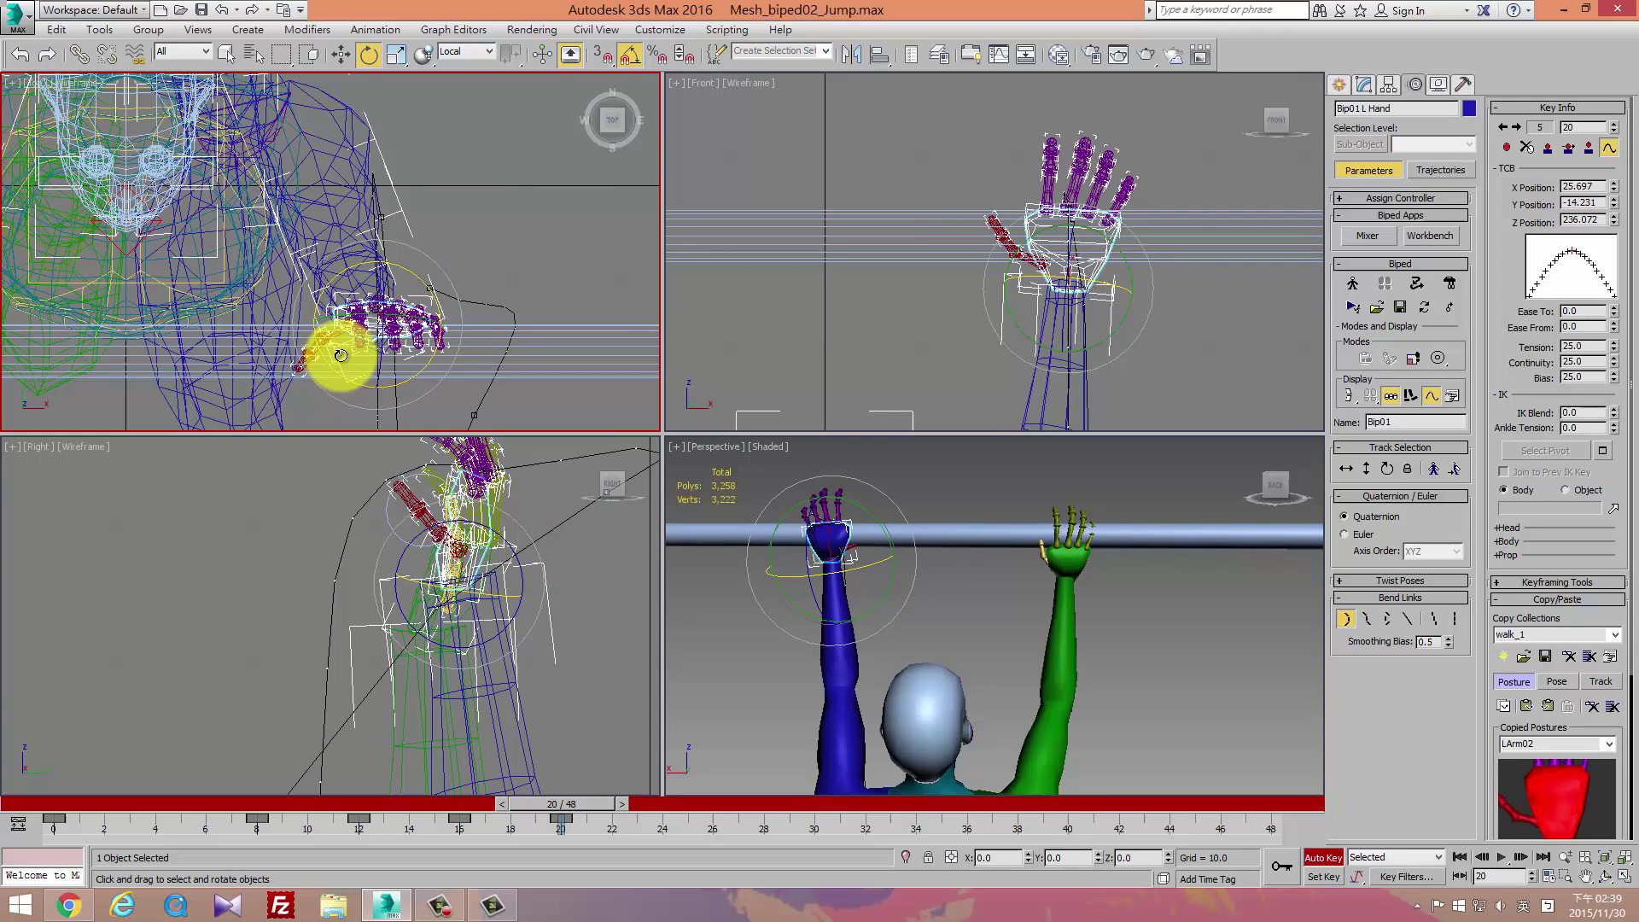
left_click(1029, 260)
left_click(1031, 260)
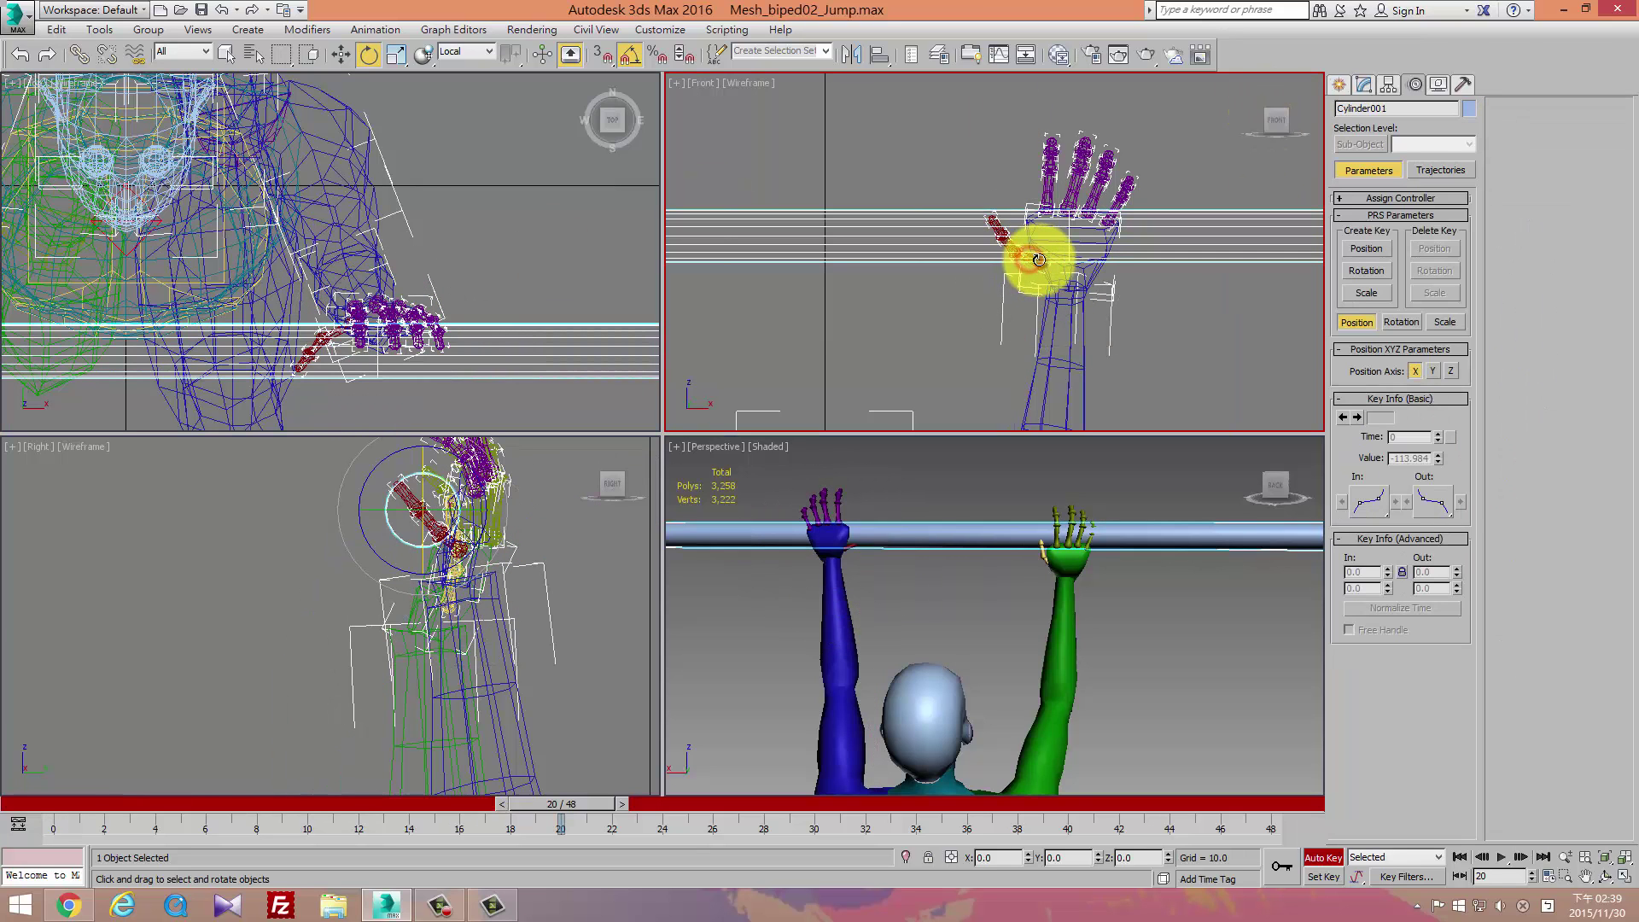
left_click(1032, 261)
Bend the thumb's base, tip (20°) and middle bones so it curls under the bar.
scroll(1029, 323, "up", 3)
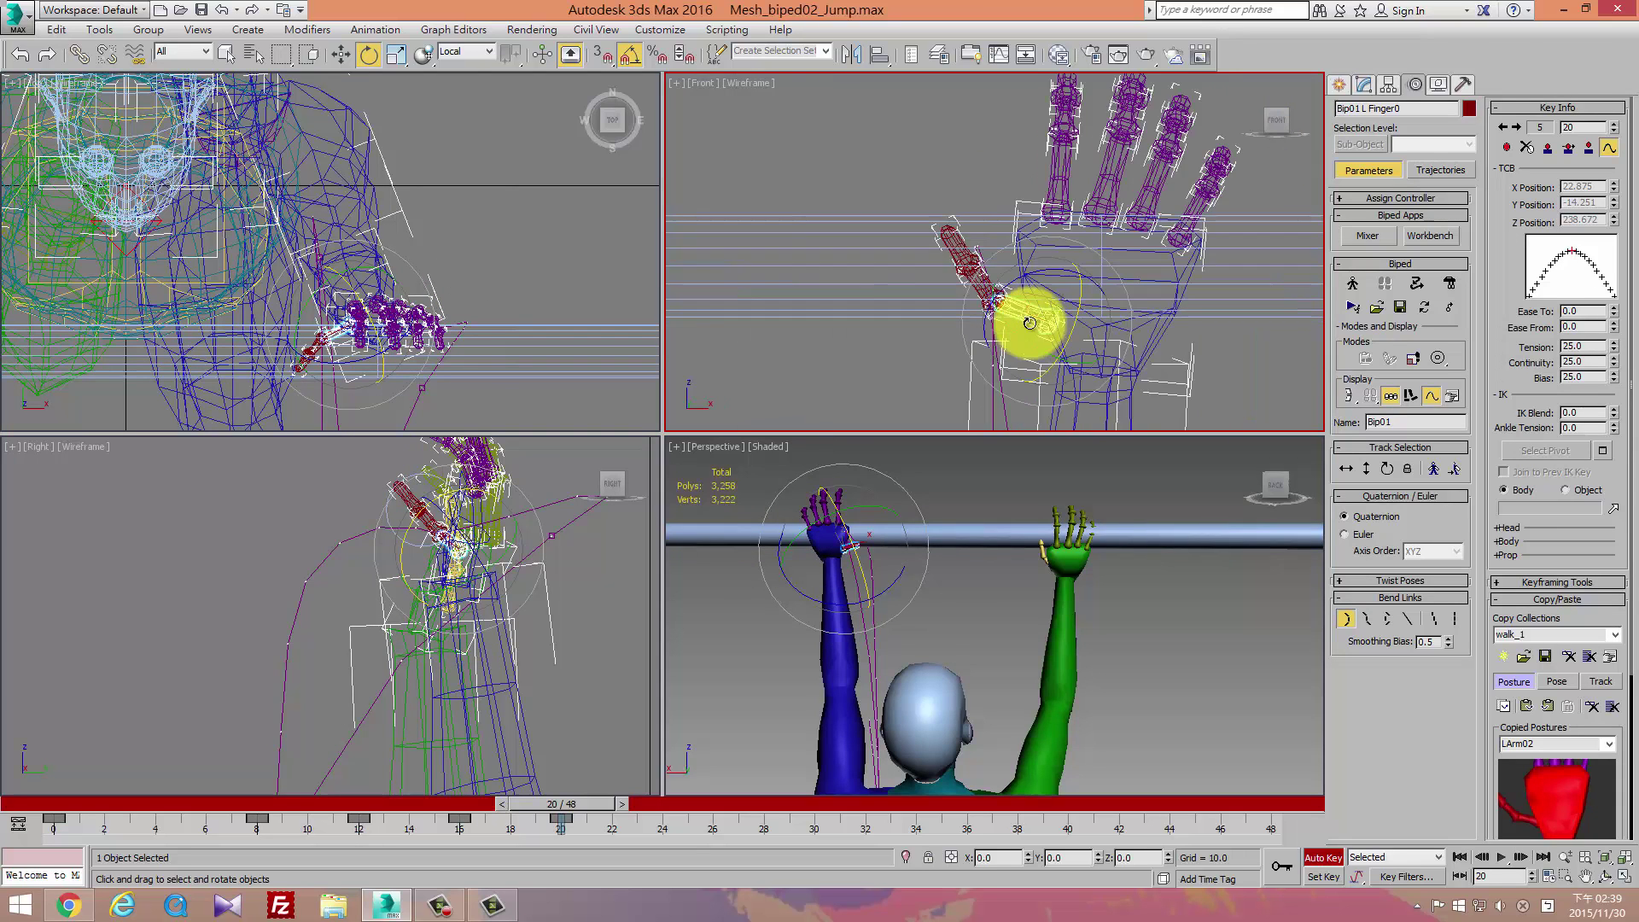
mouse_move(1069, 536)
middle_mouse_down("alt")
mouse_move(940, 603)
mouse_move(849, 572)
mouse_move(940, 646)
mouse_move(893, 645)
middle_mouse_up("alt")
scroll(839, 555, "up", 5)
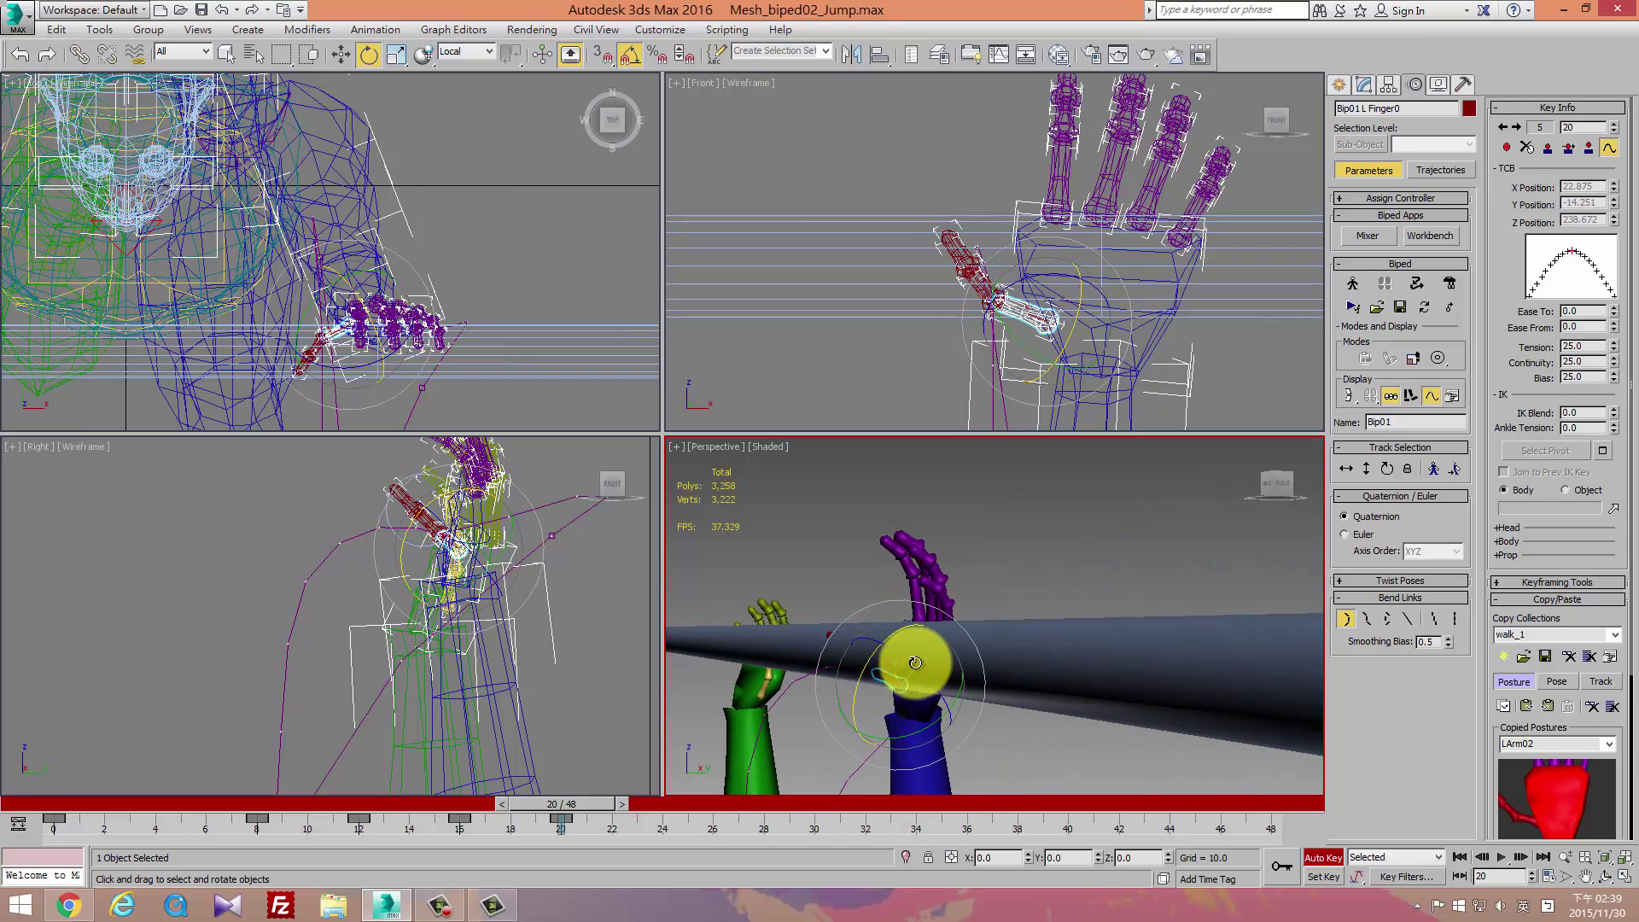
left_click_drag(909, 661, 993, 677)
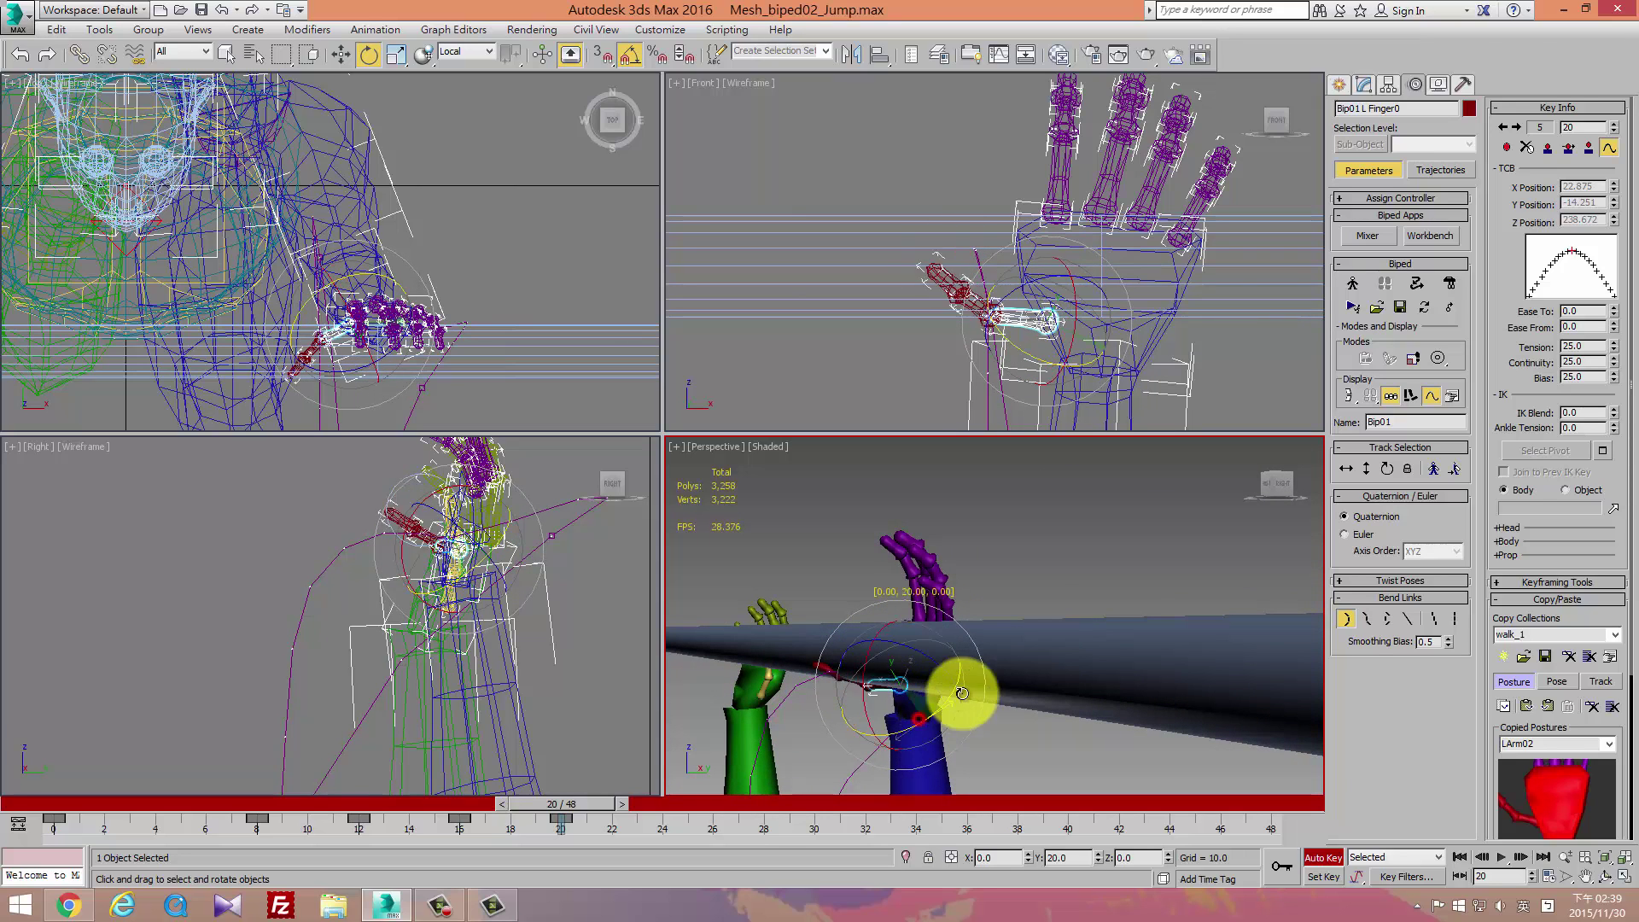
left_click_drag(993, 677, 896, 658)
mouse_move(897, 659)
middle_mouse_down("alt")
mouse_move(1042, 700)
mouse_move(854, 700)
middle_mouse_up("alt")
left_click(842, 690)
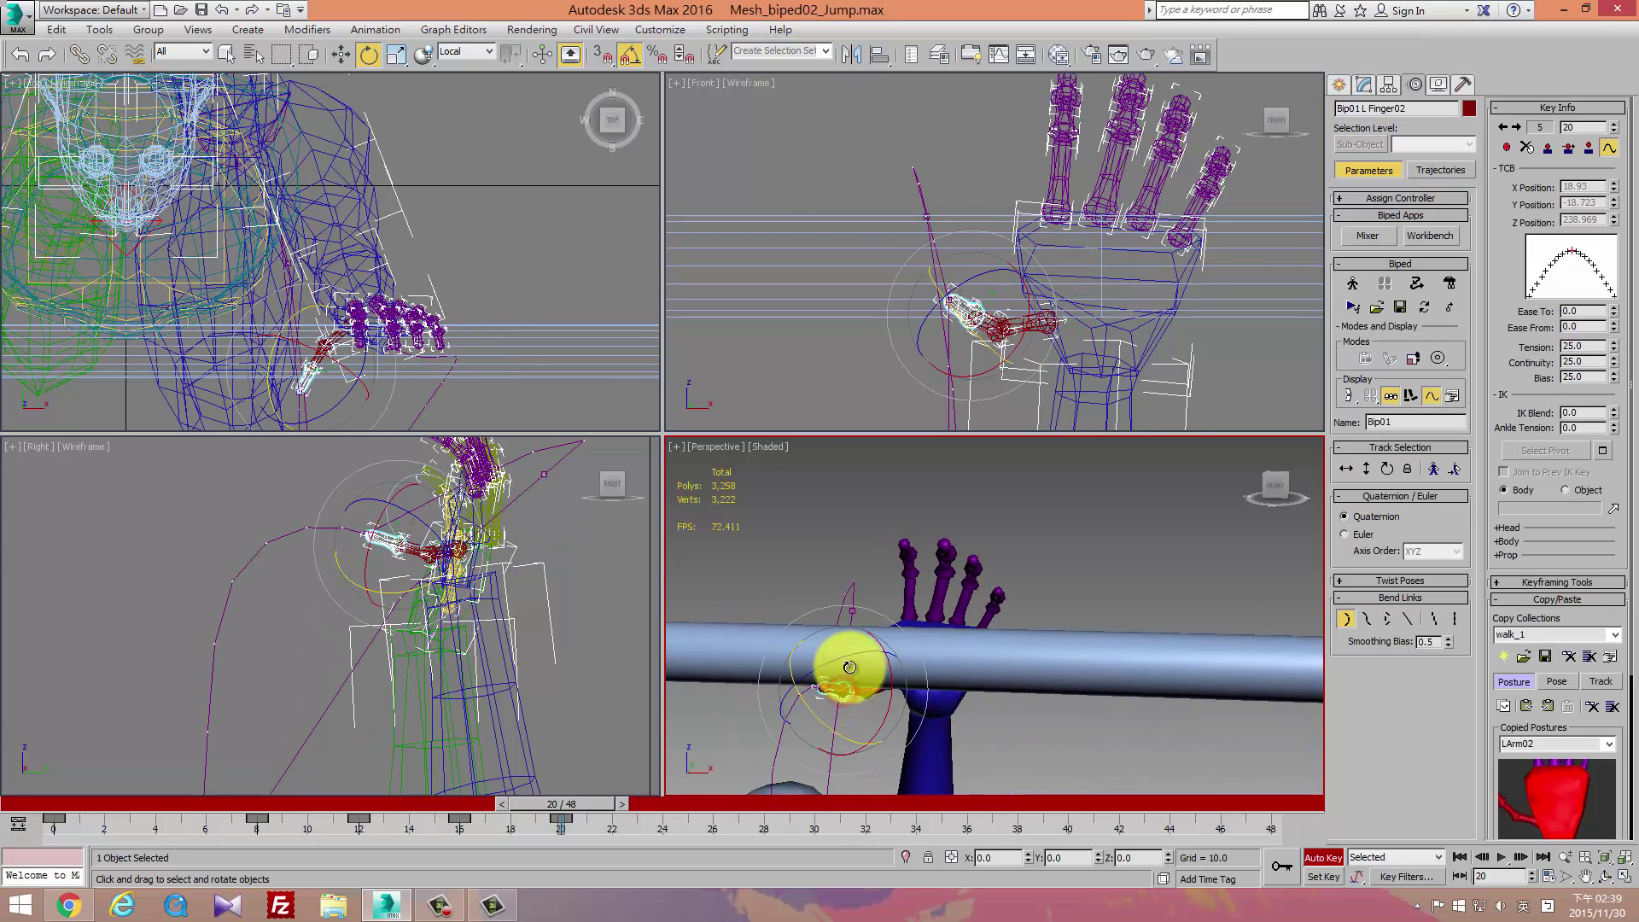
left_click_drag(849, 668, 883, 663)
left_click(868, 685)
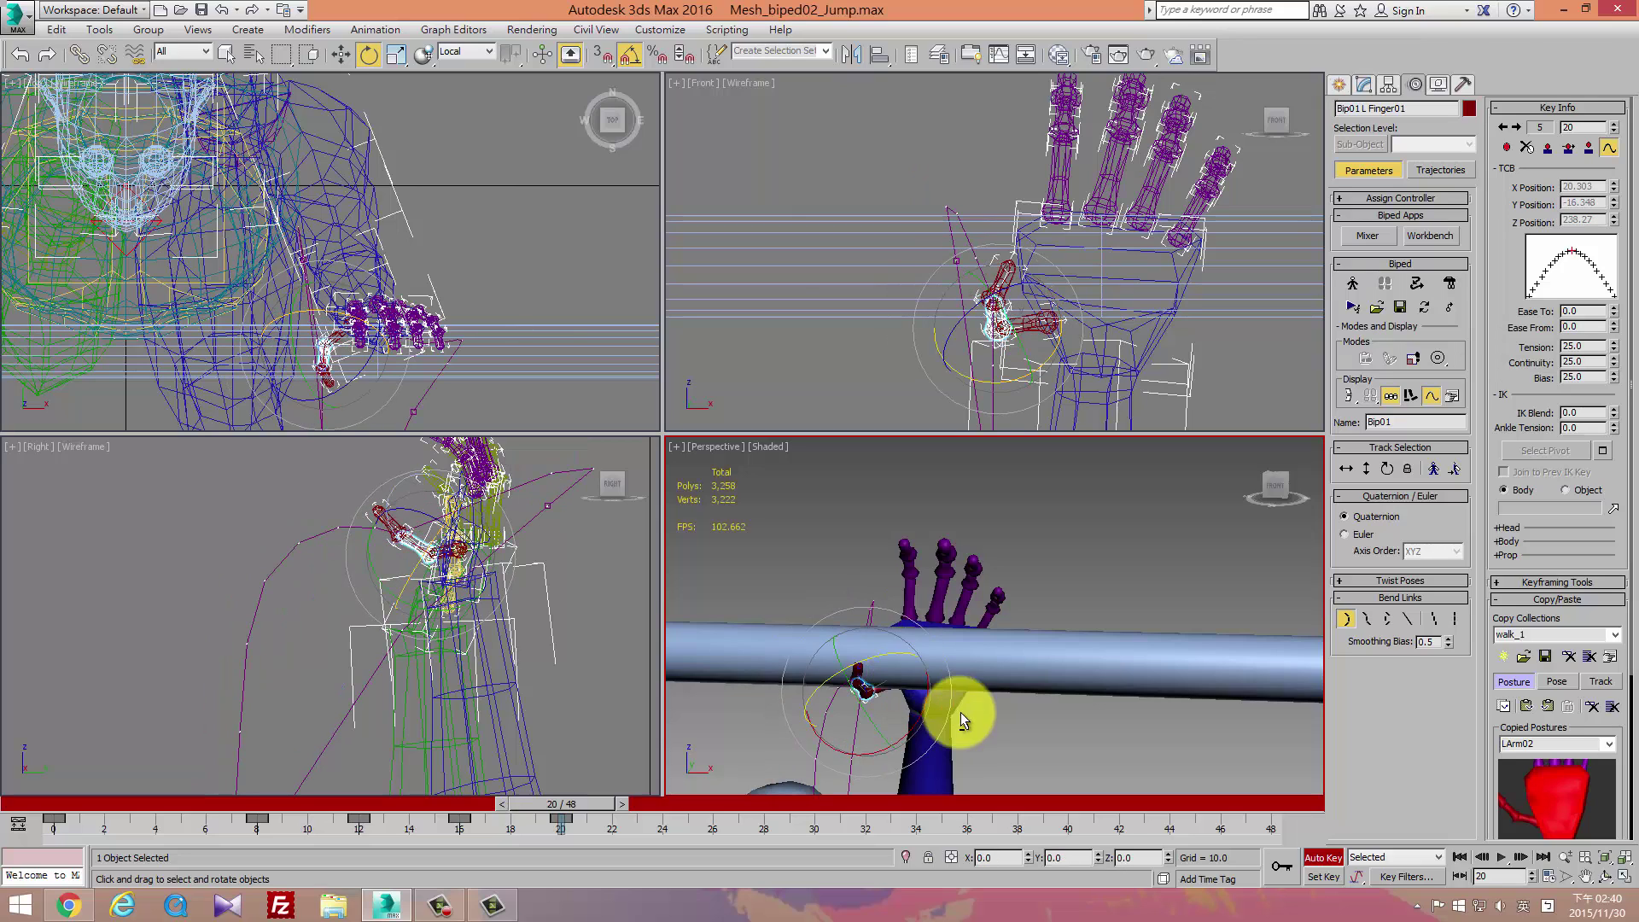
Select the whole left hand and a little-finger bone to review the finger pose.
mouse_move(962, 713)
middle_mouse_down("alt")
mouse_move(867, 615)
mouse_move(870, 669)
mouse_move(689, 685)
mouse_move(688, 787)
mouse_move(801, 678)
mouse_move(987, 670)
mouse_move(933, 603)
middle_mouse_up("alt")
double_click(893, 662)
key("super")
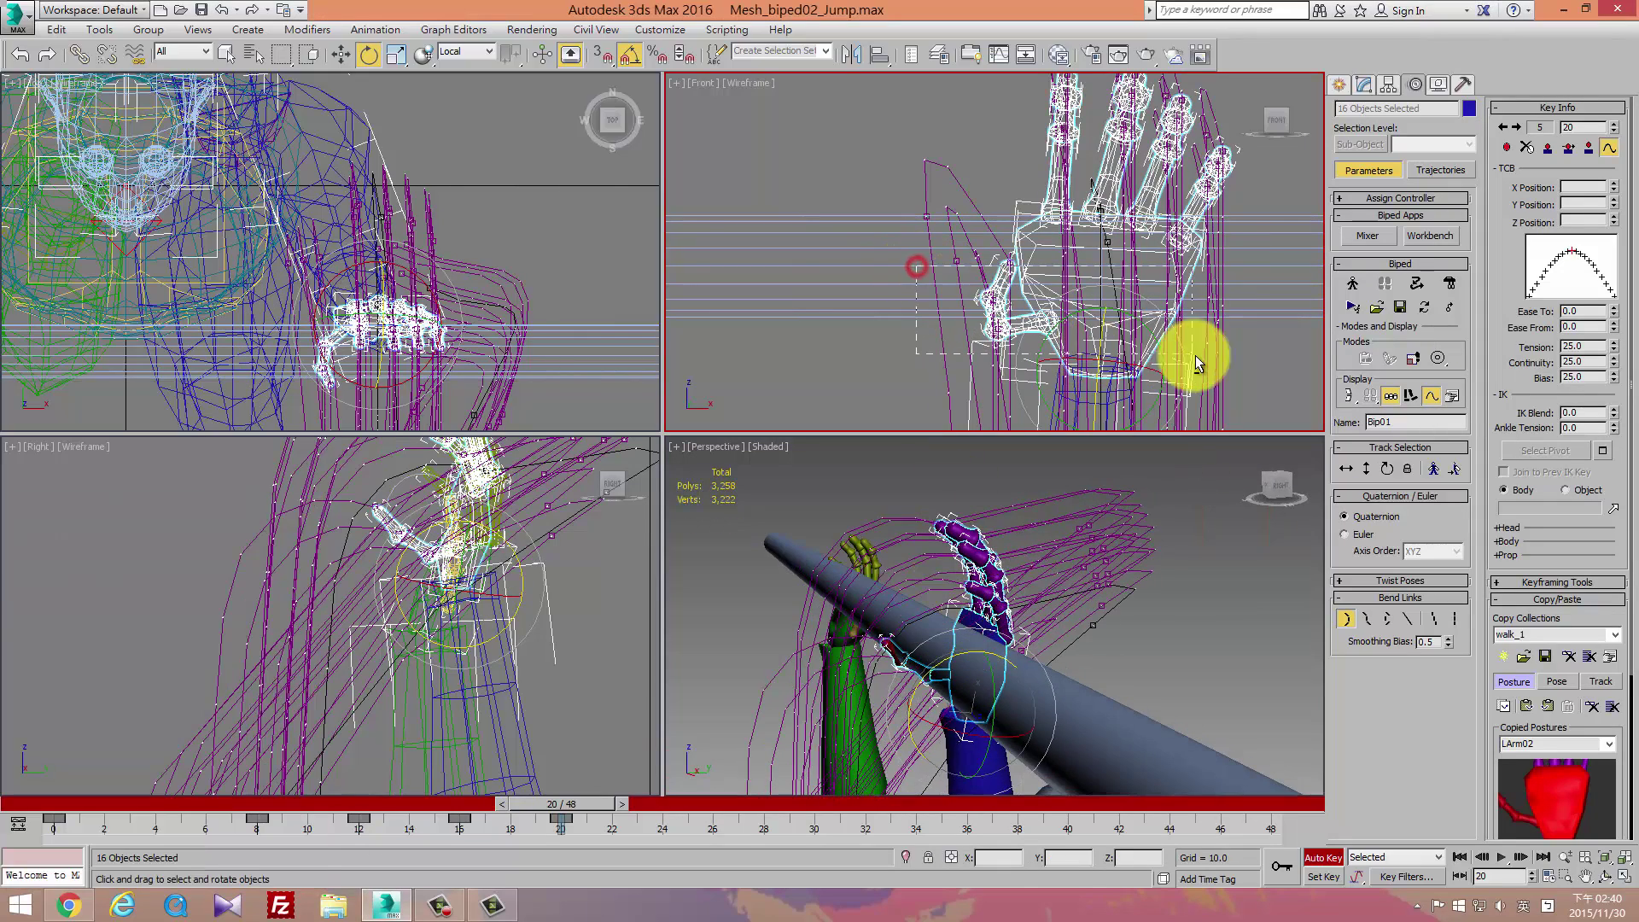
left_click_drag(1196, 363, 1183, 385)
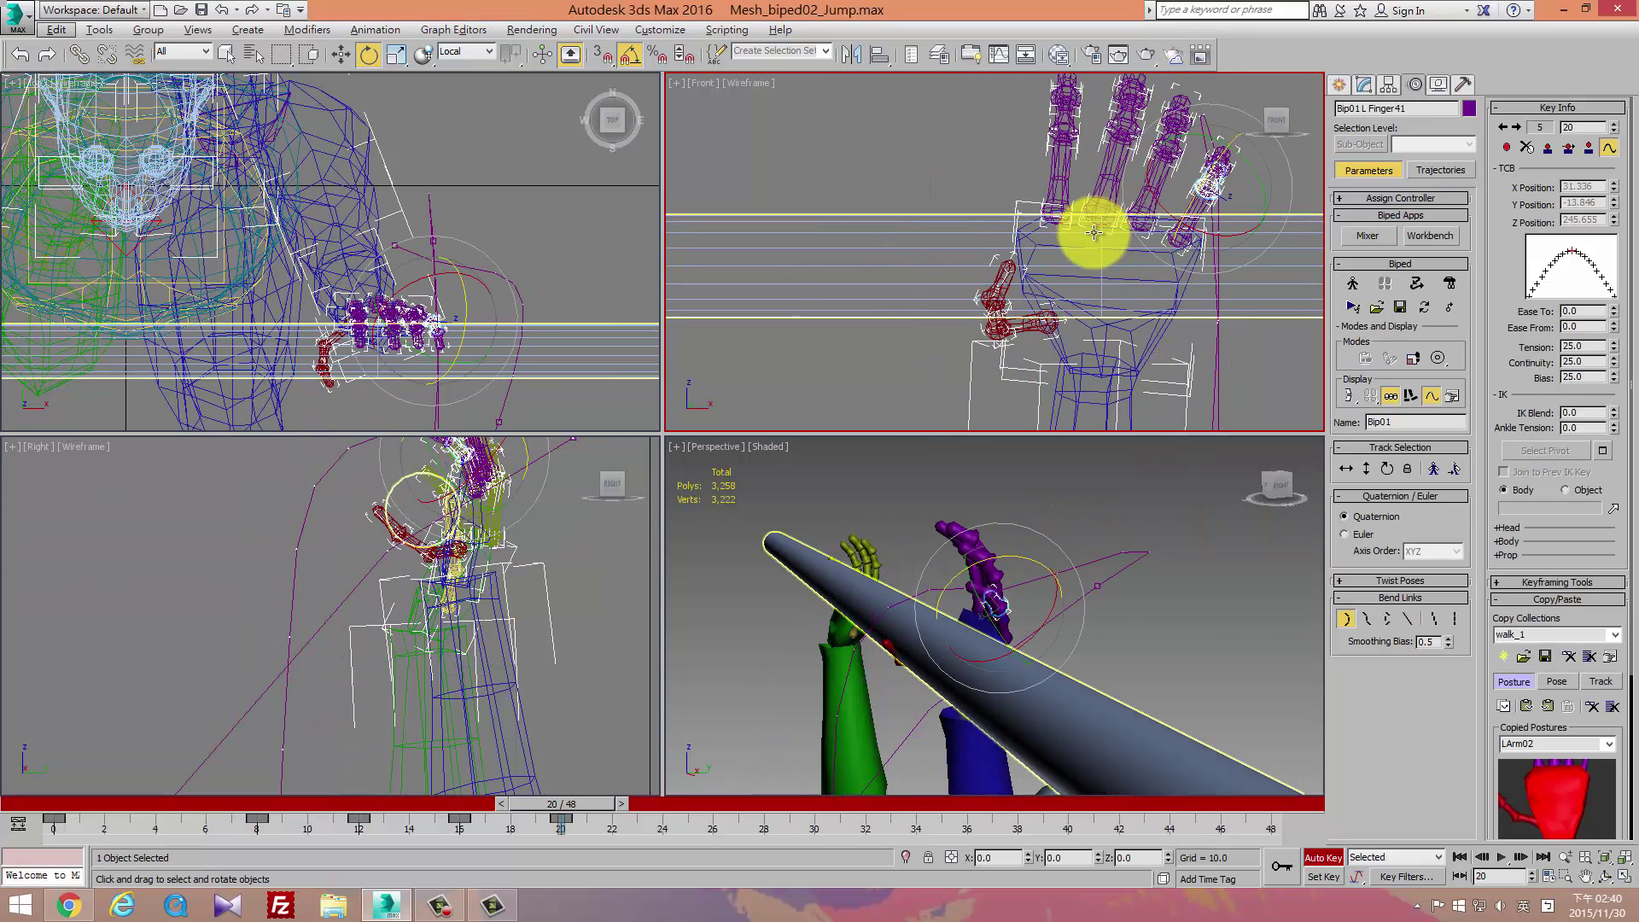
double_click(1034, 242)
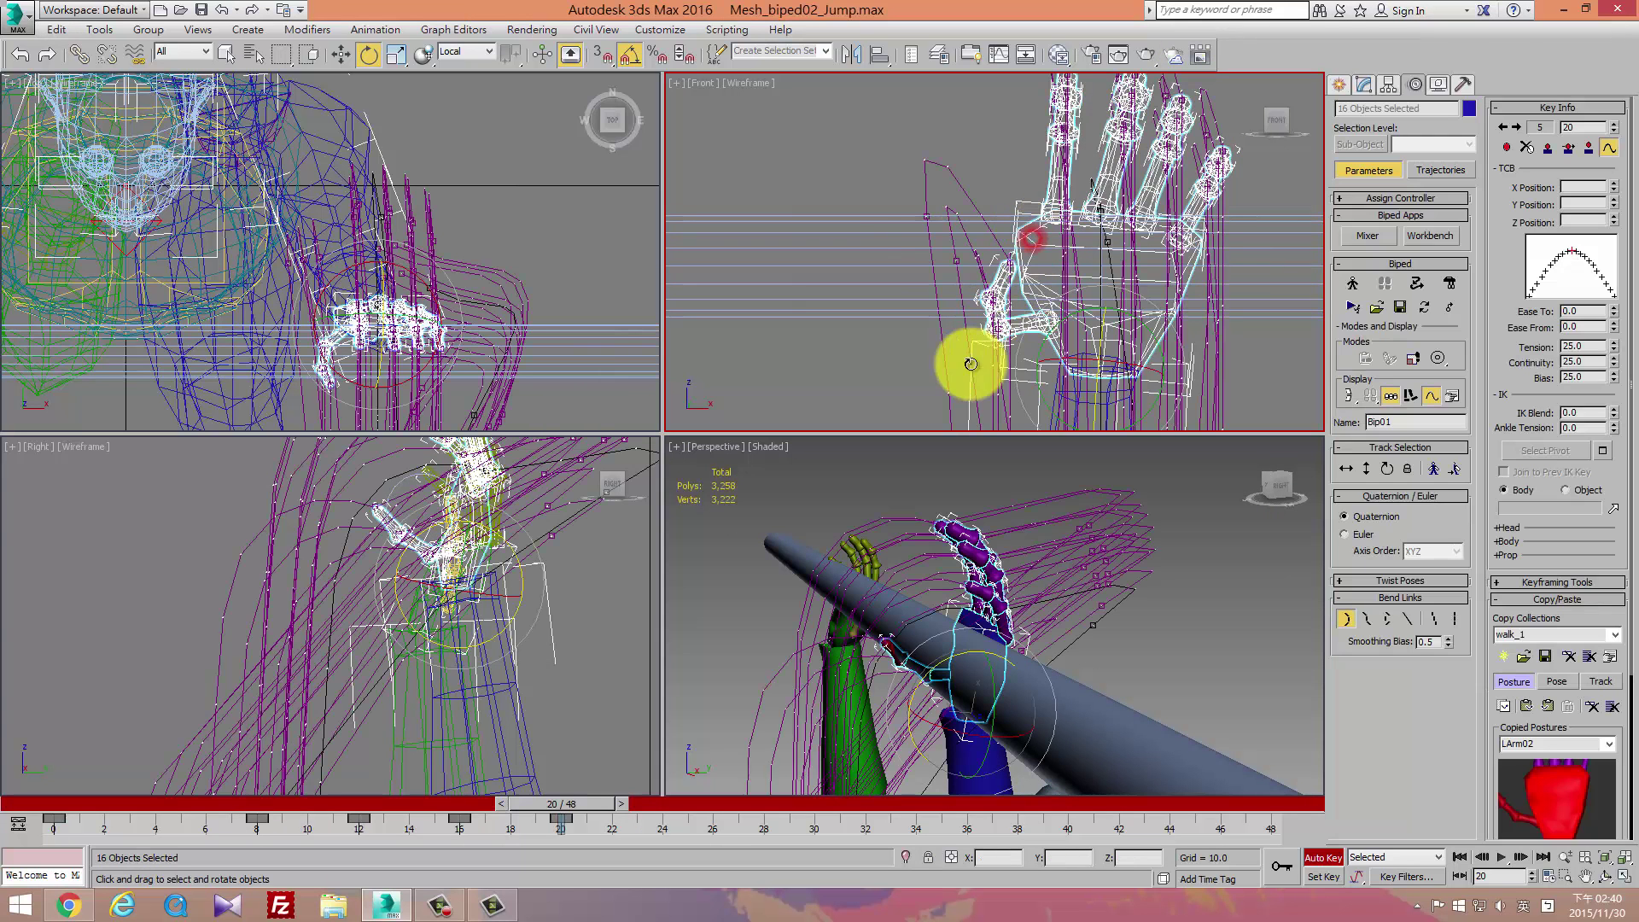
left_click(1200, 297)
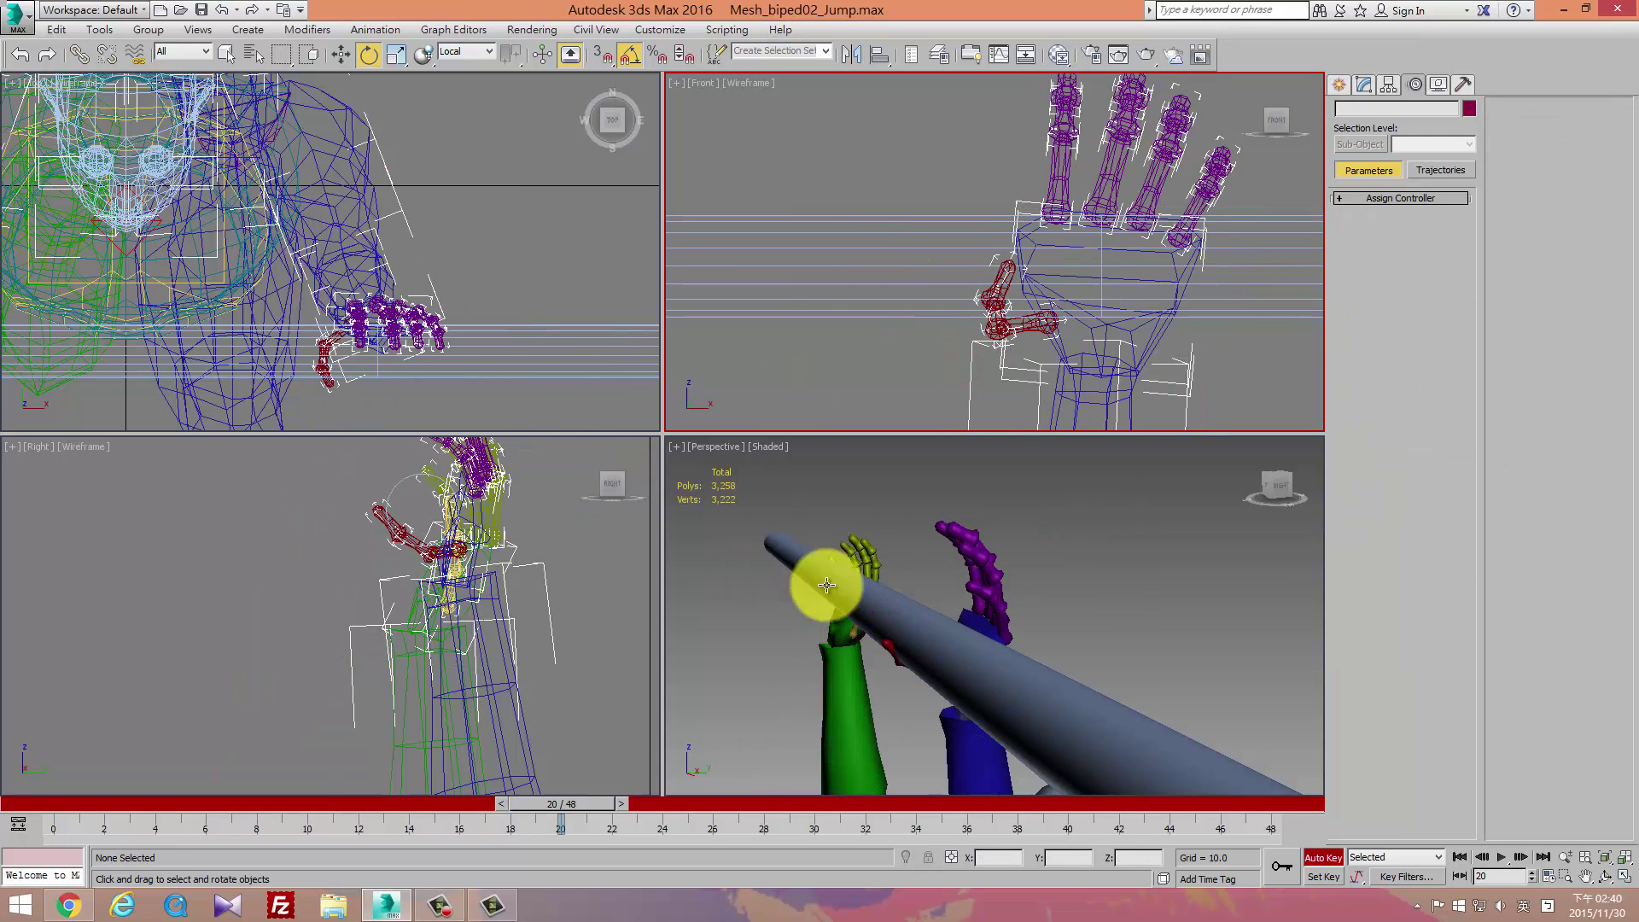
Bend a left finger chain toward the palm and curl the index fingertip.
middle_click_drag(826, 585, 873, 572, "alt")
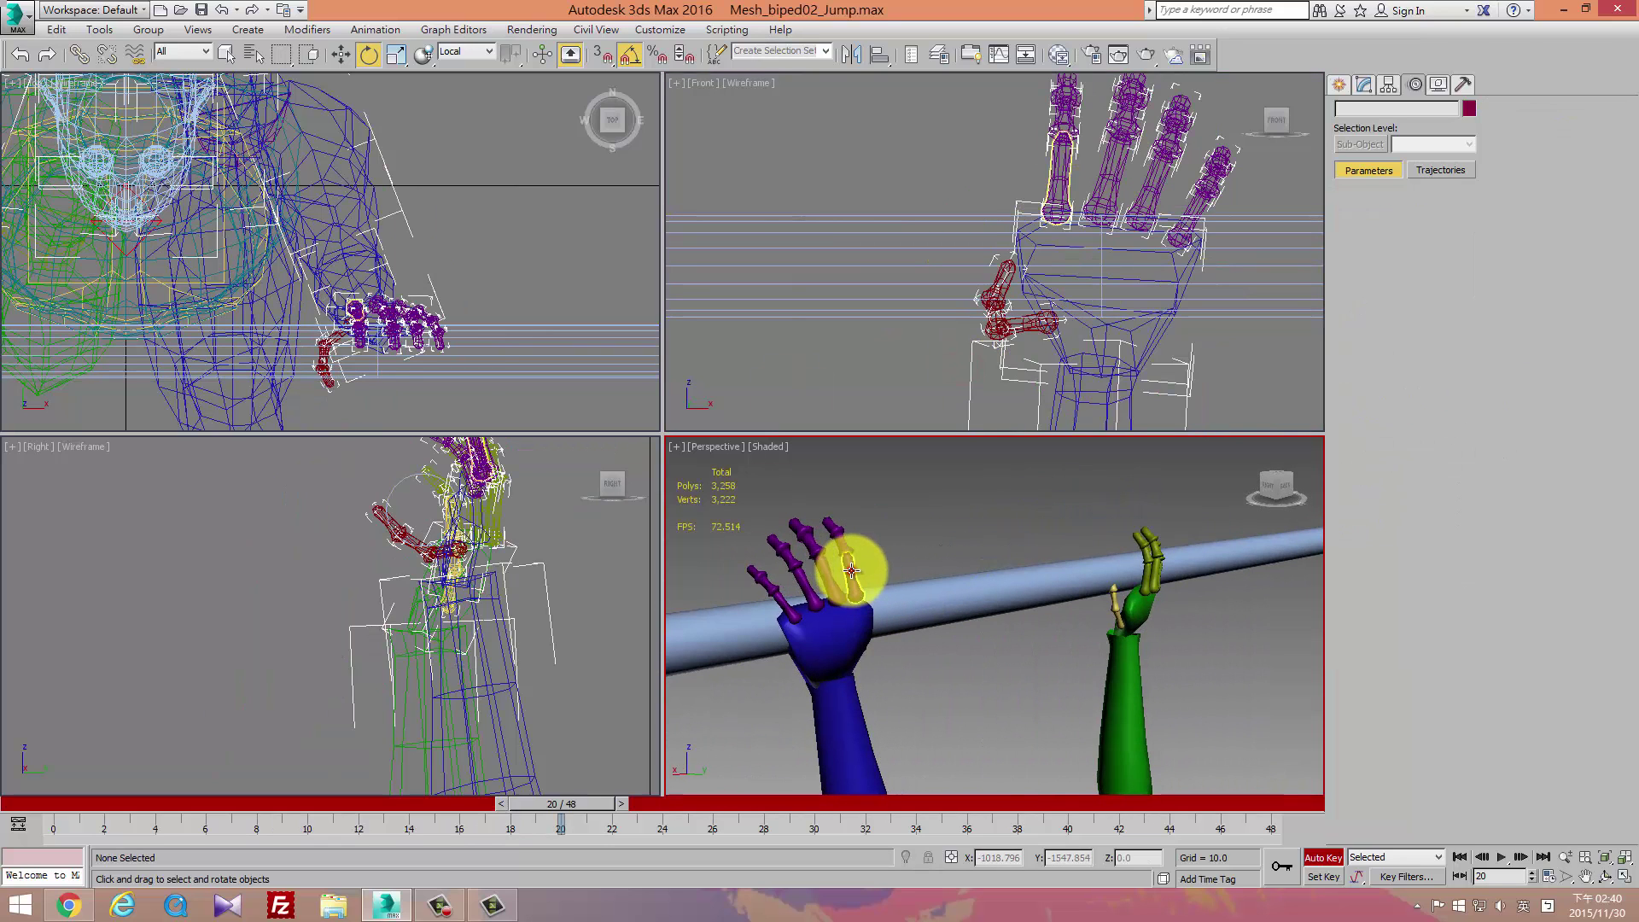
left_click(851, 571)
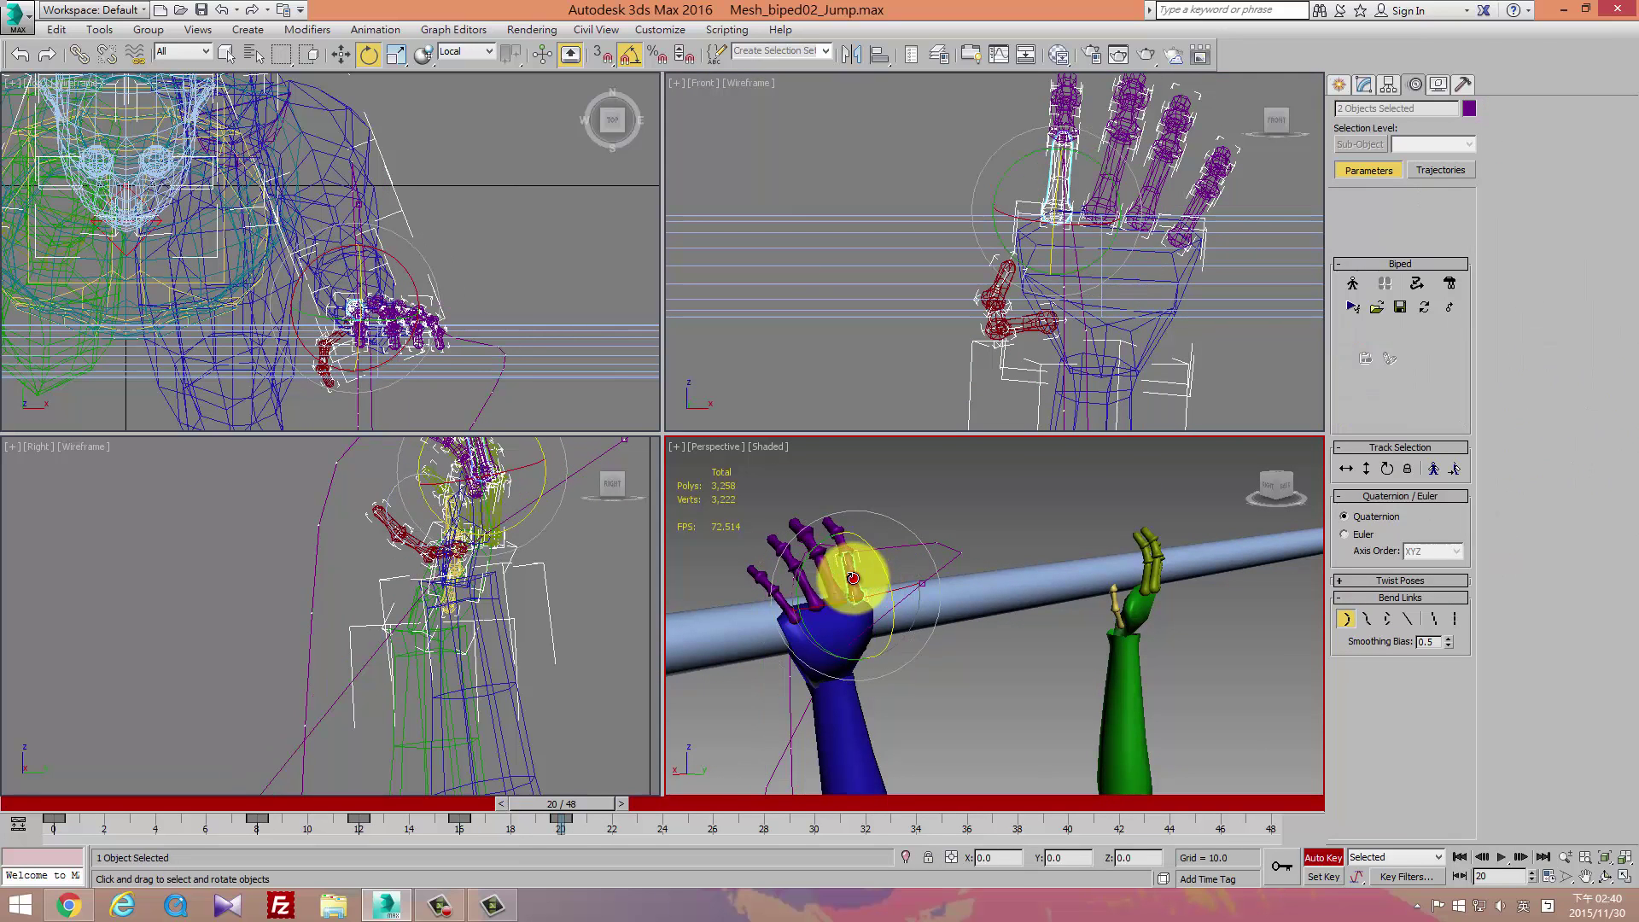
double_click(853, 578)
mouse_move(884, 545)
left_mouse_down()
mouse_move(889, 579)
mouse_move(866, 517)
left_mouse_up()
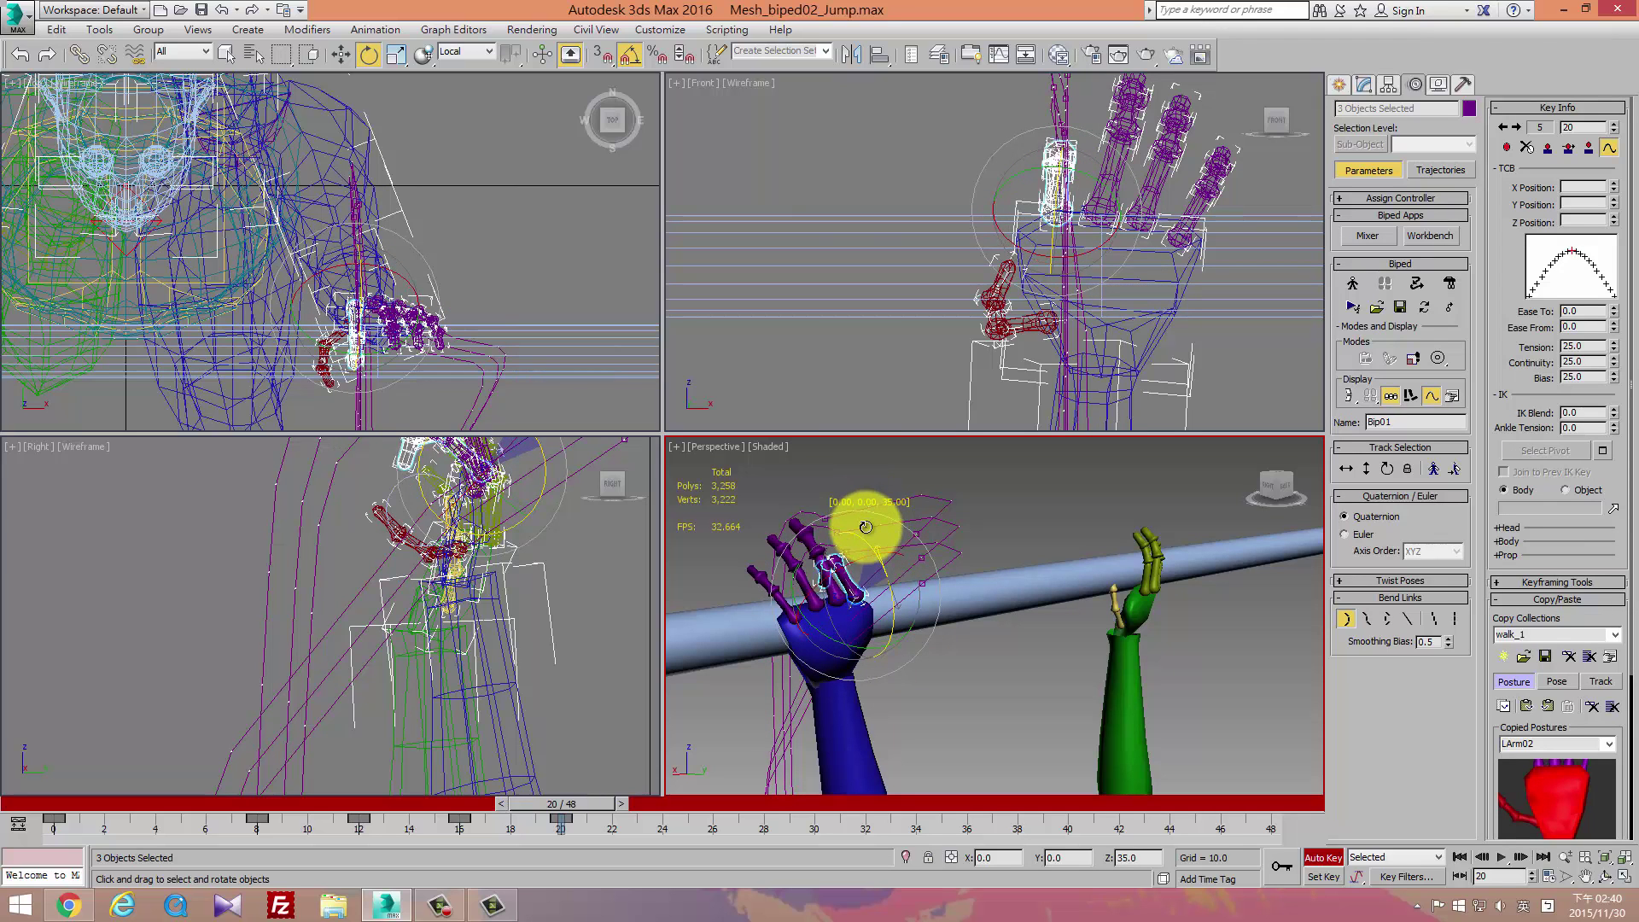
scroll(457, 598, "up", 3)
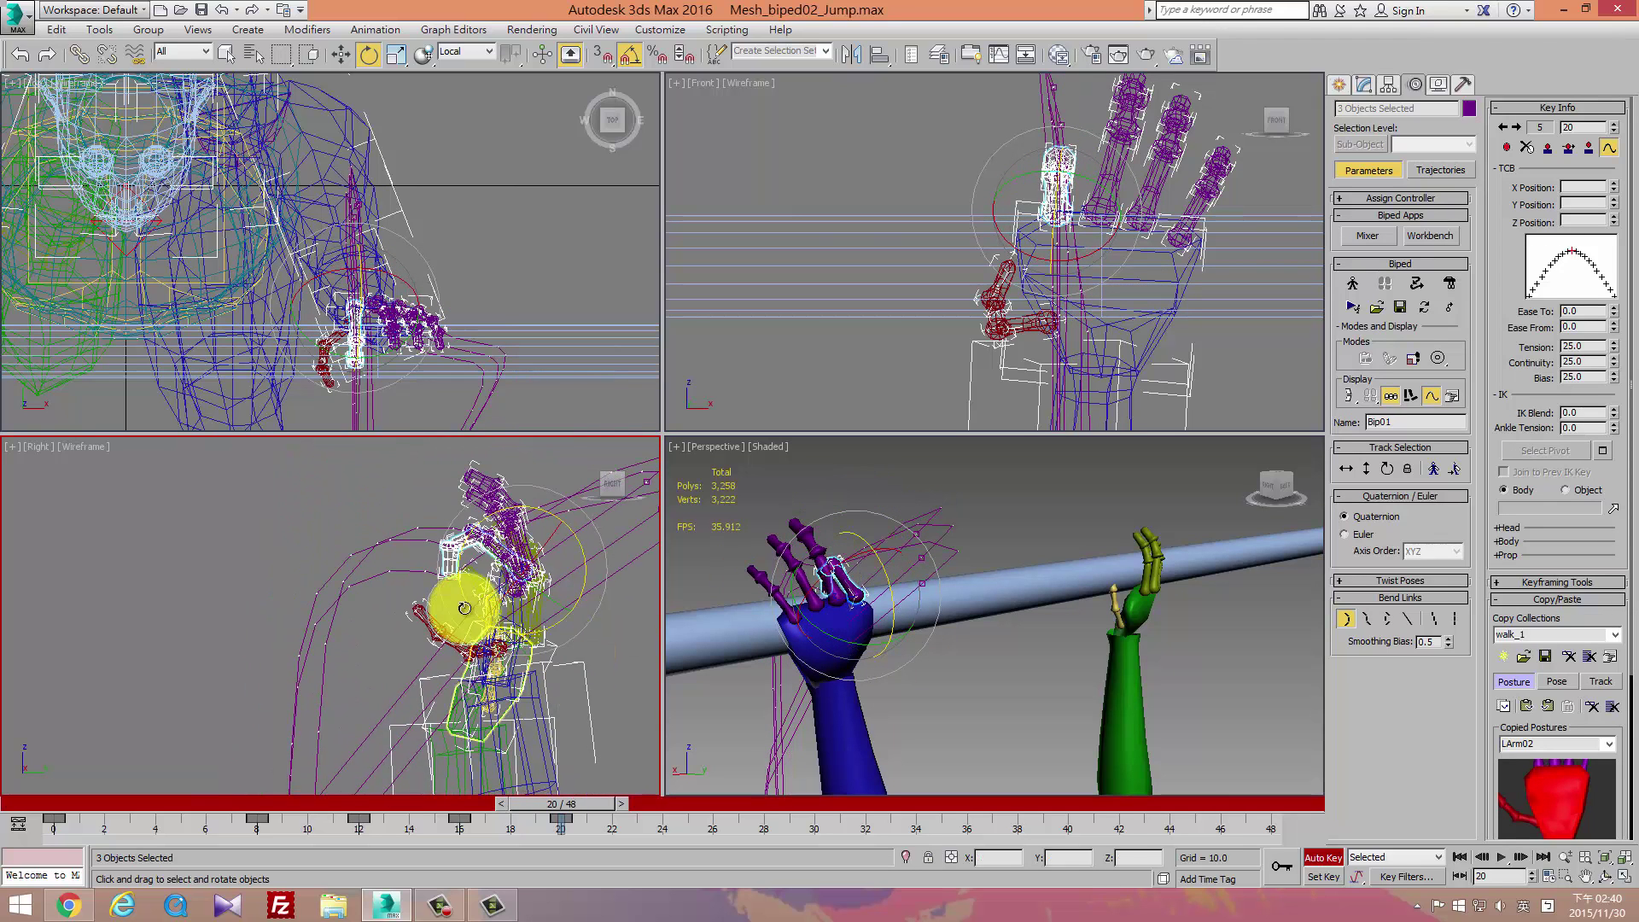
left_click(444, 557)
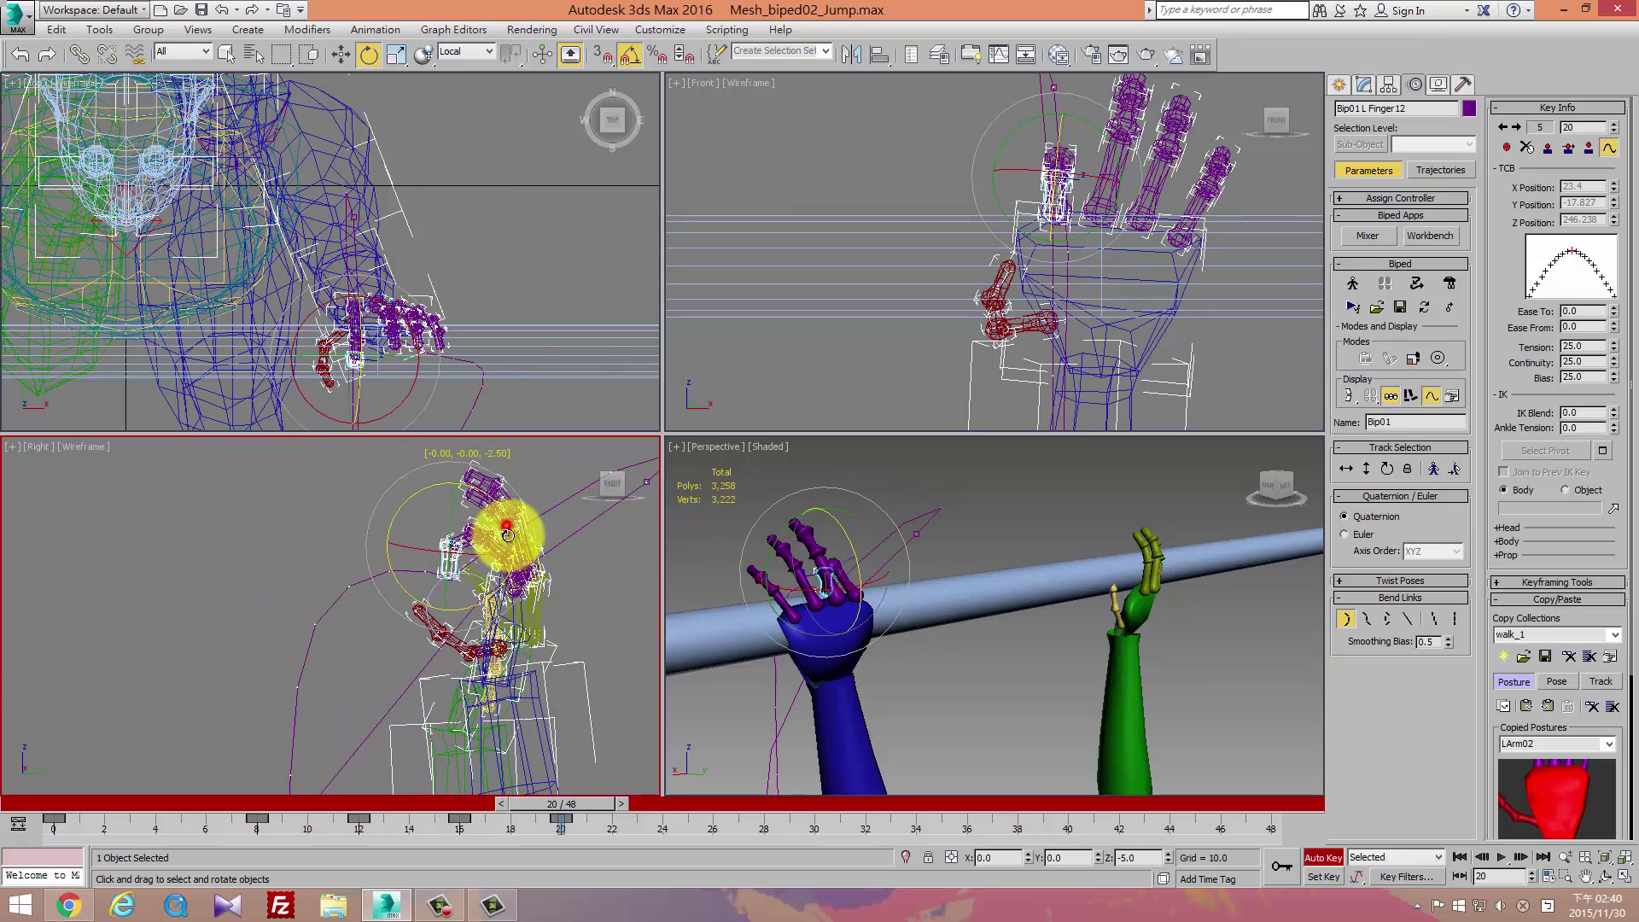
left_click_drag(507, 535, 530, 596)
Curl two selected fingers further around the bar, then select the little finger.
left_click(834, 573)
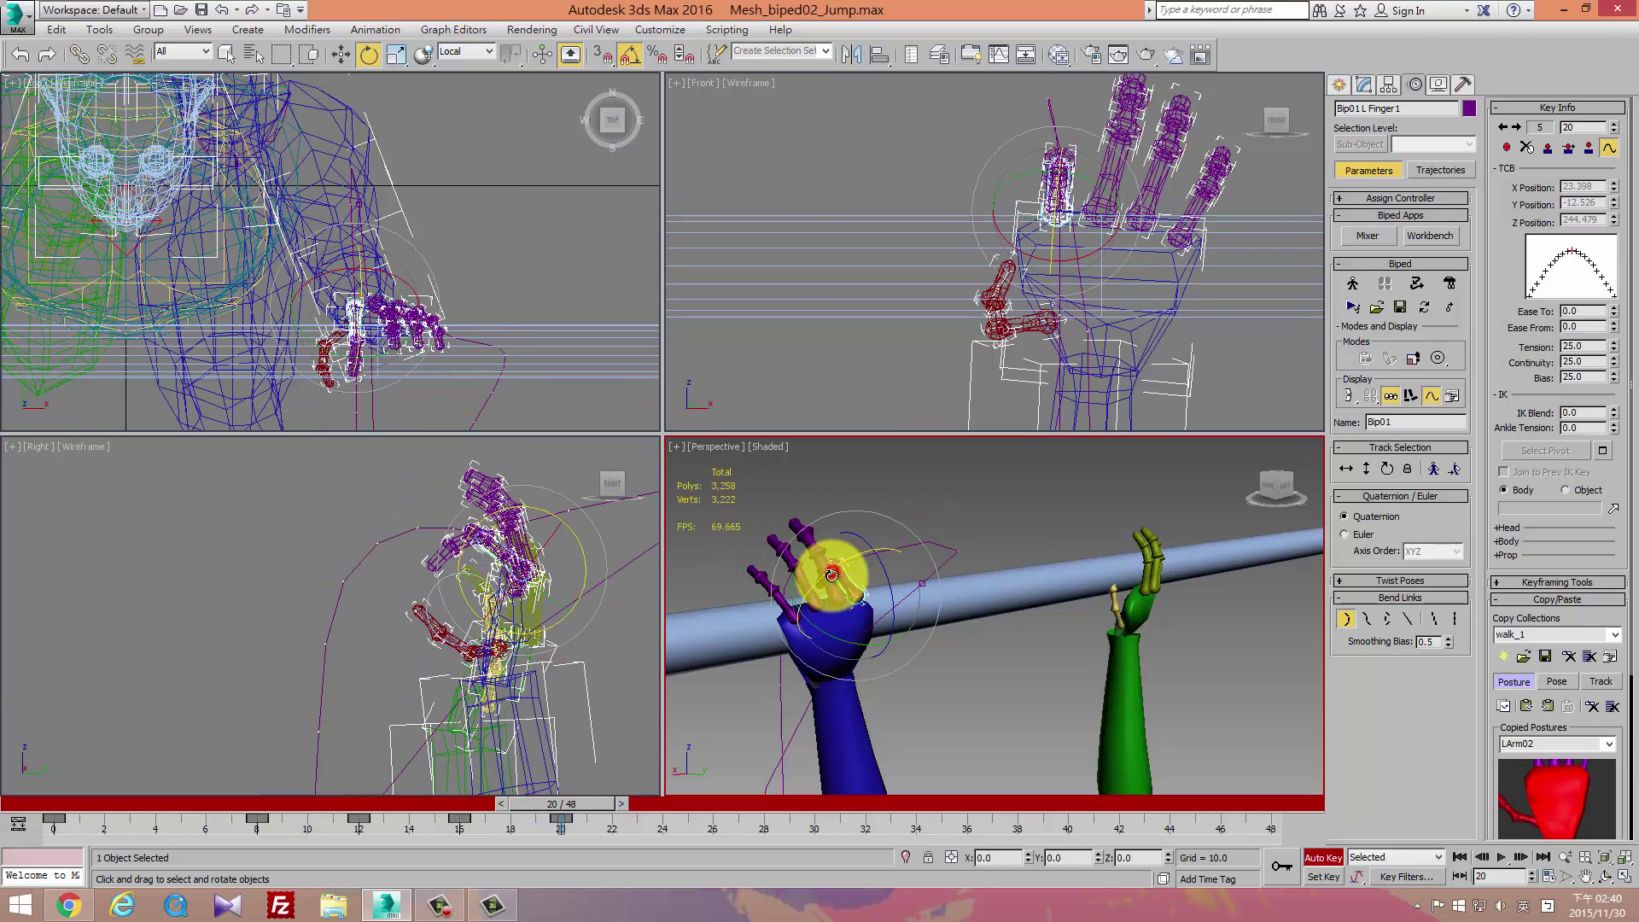
left_click(867, 605, "ctrl")
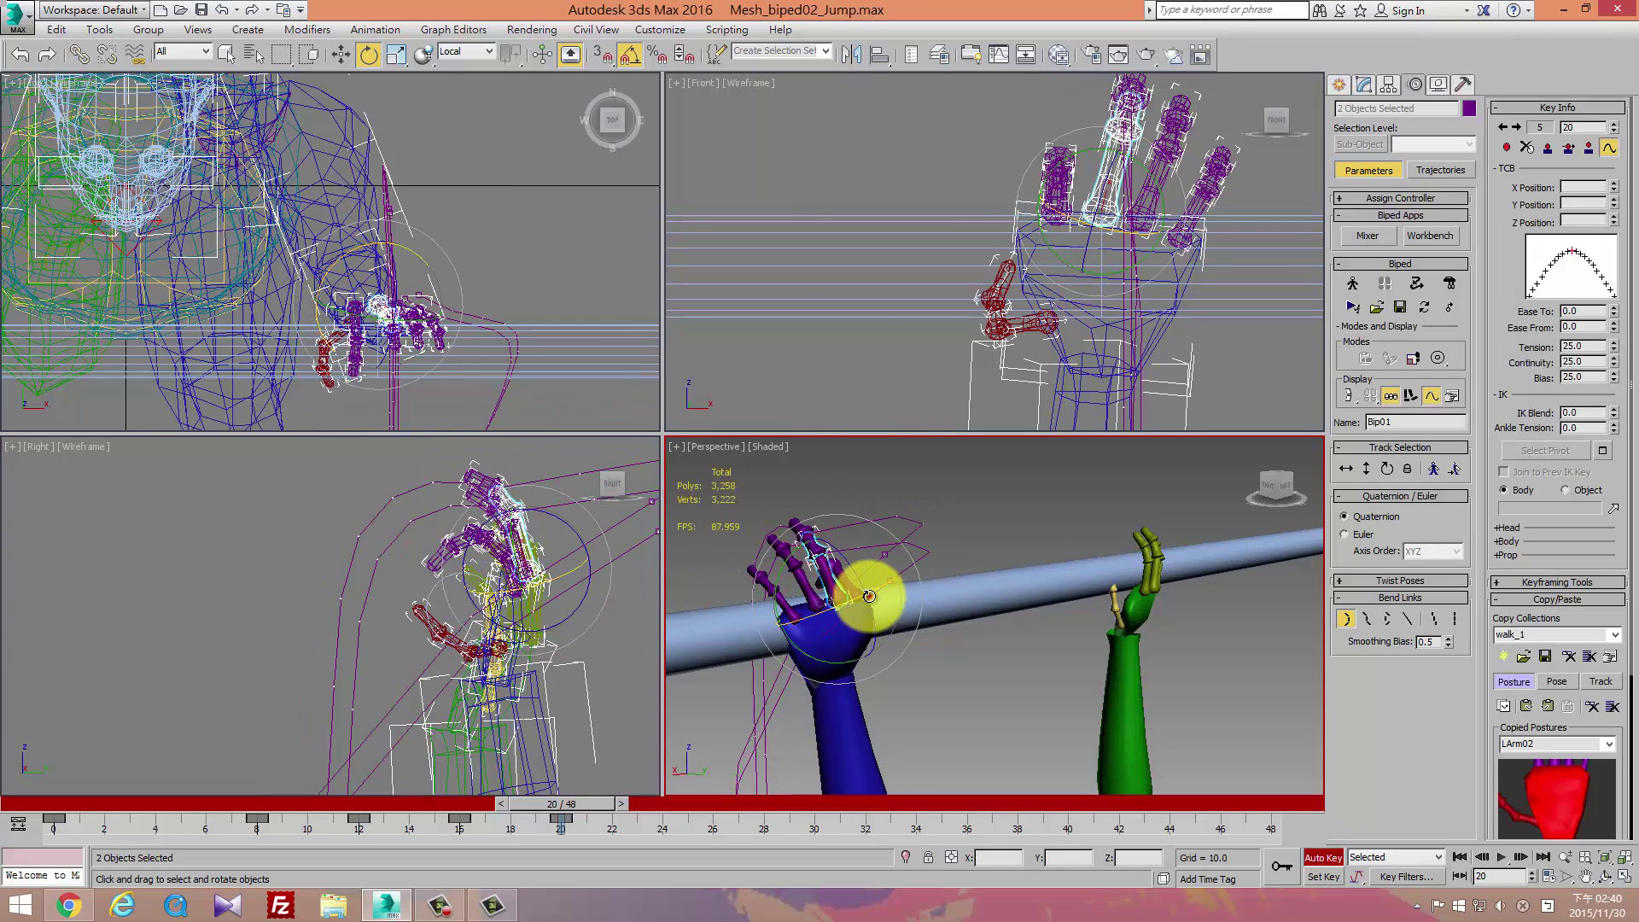
left_click_drag(869, 596, 876, 587)
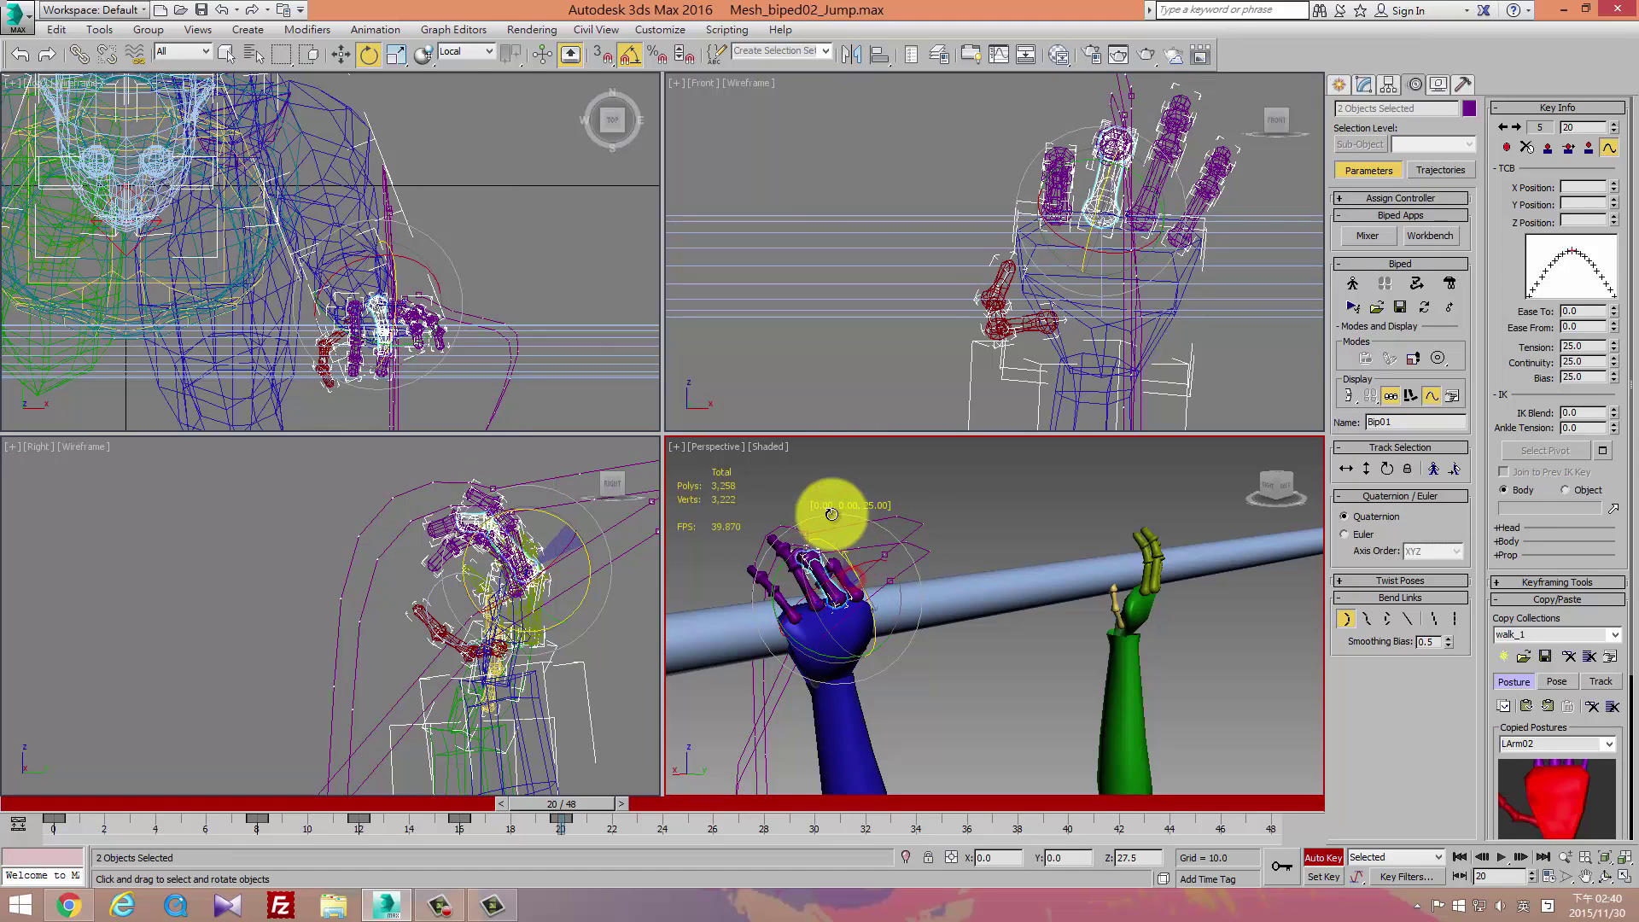
mouse_move(827, 490)
left_mouse_down()
mouse_move(805, 590)
mouse_move(781, 567)
mouse_move(813, 586)
left_mouse_up()
left_click_drag(817, 529, 769, 596)
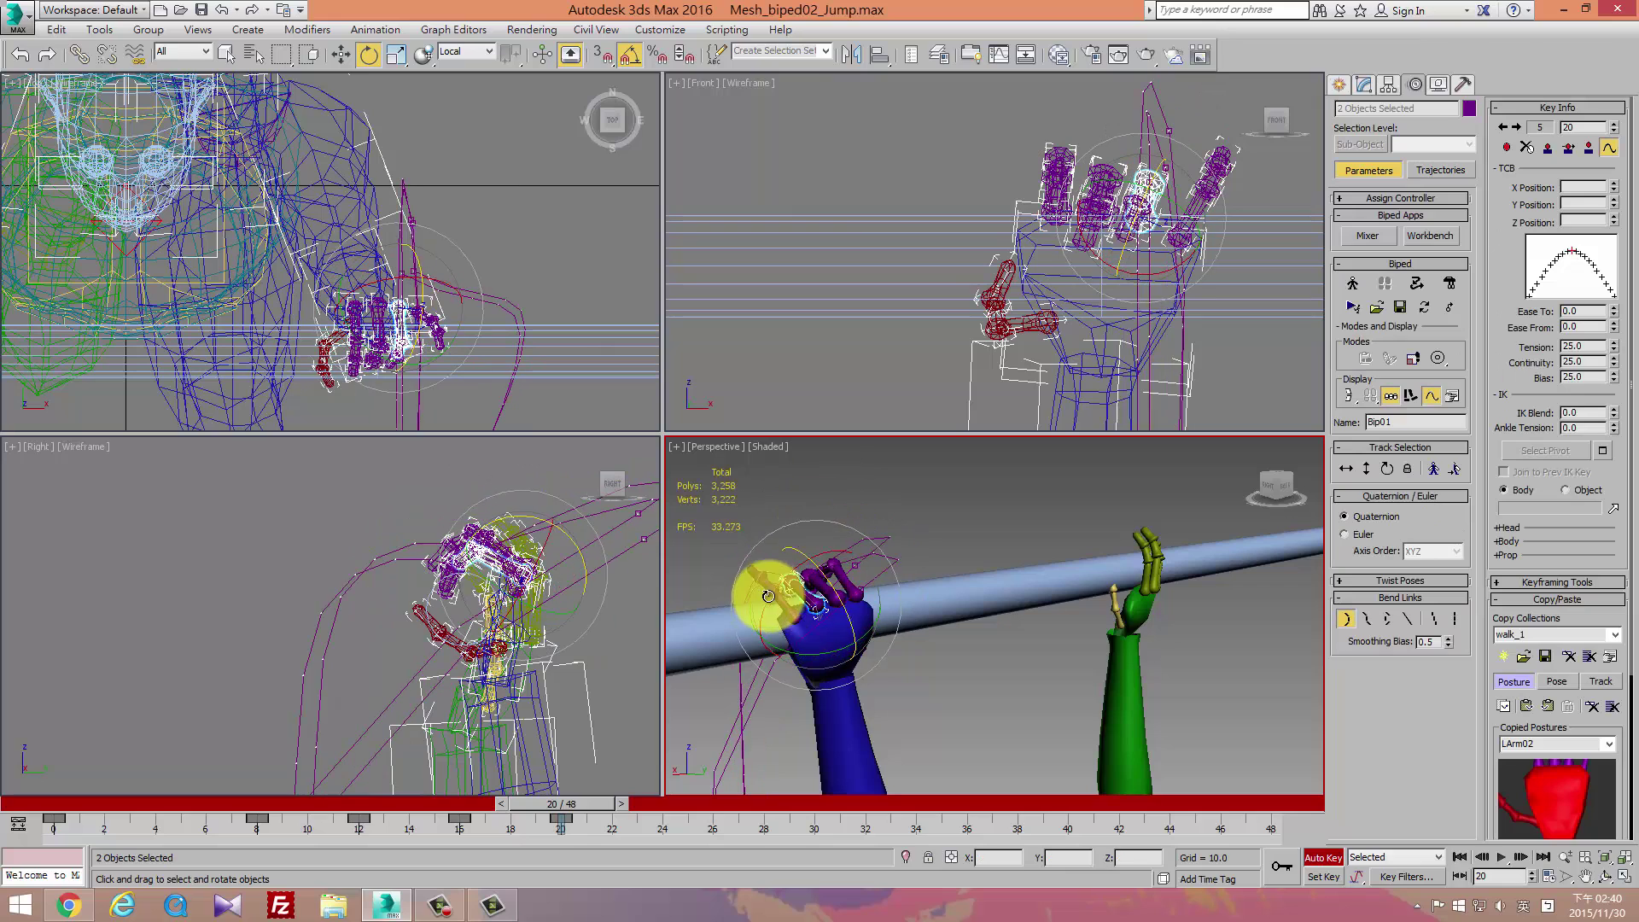
left_click(788, 611)
left_click(801, 603, "ctrl")
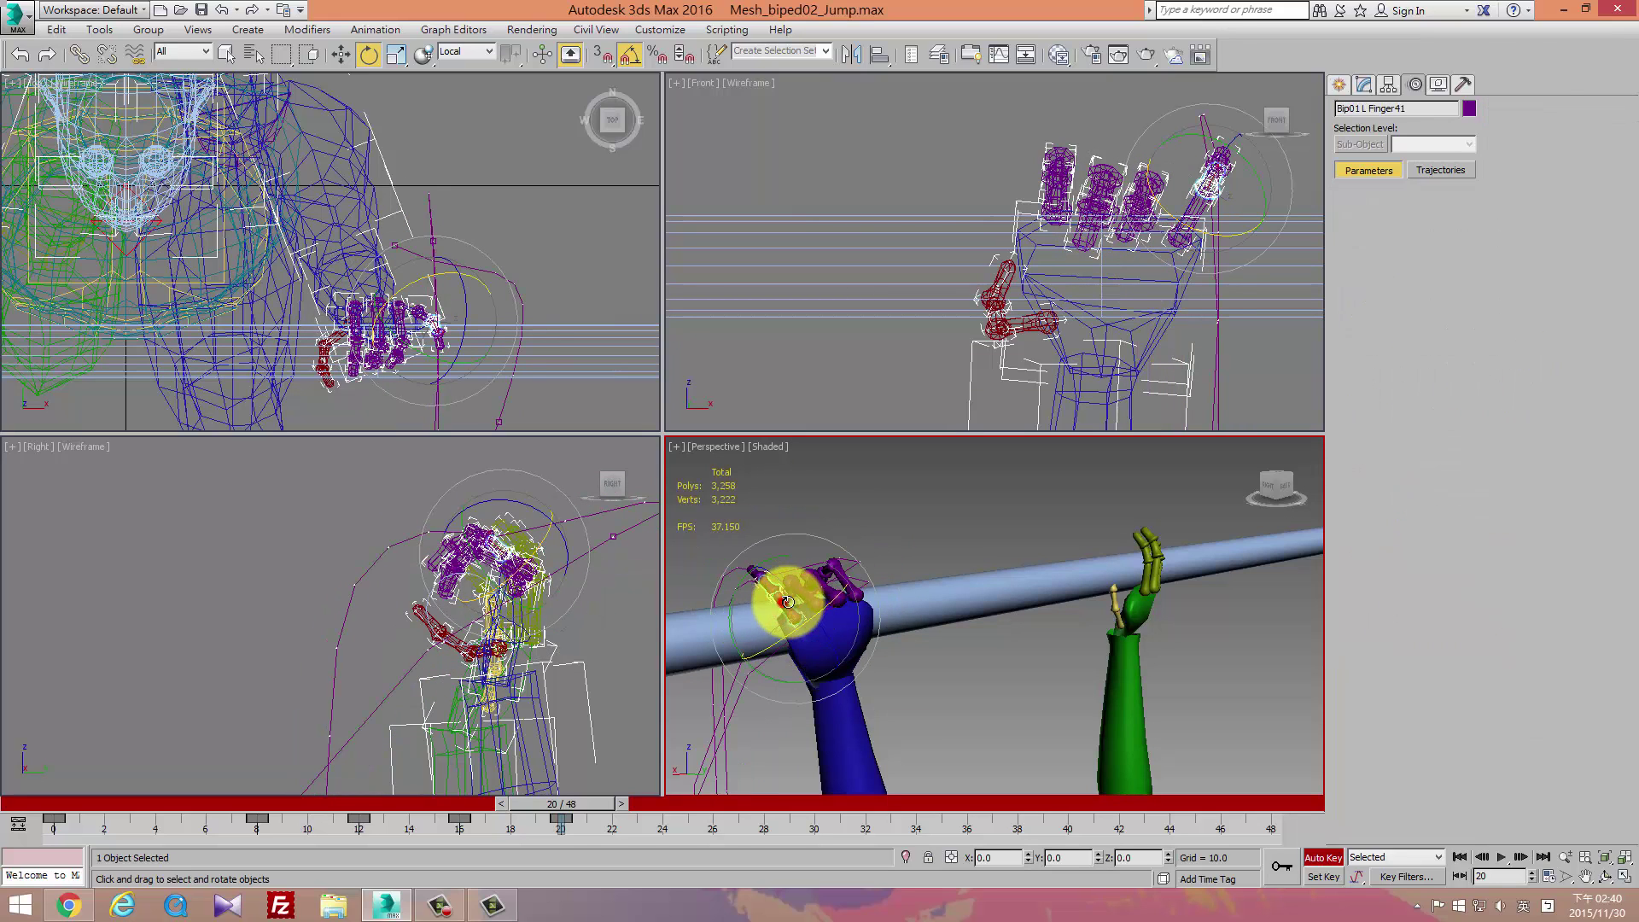
middle_click_drag(779, 563, 871, 666, "alt")
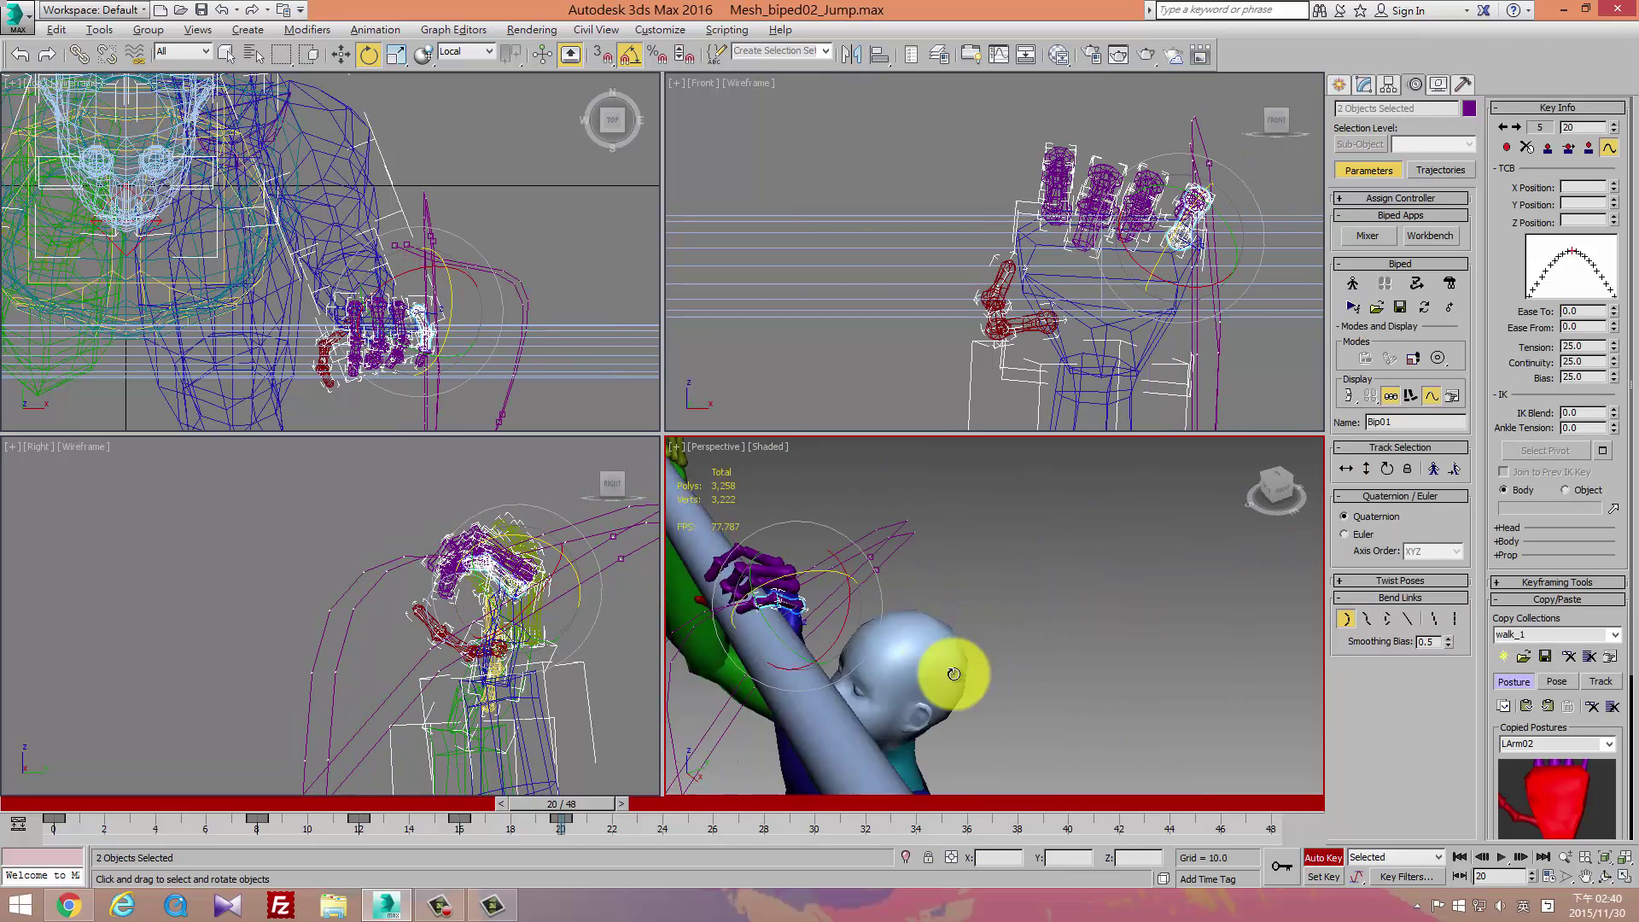
scroll(995, 720, "up", 4)
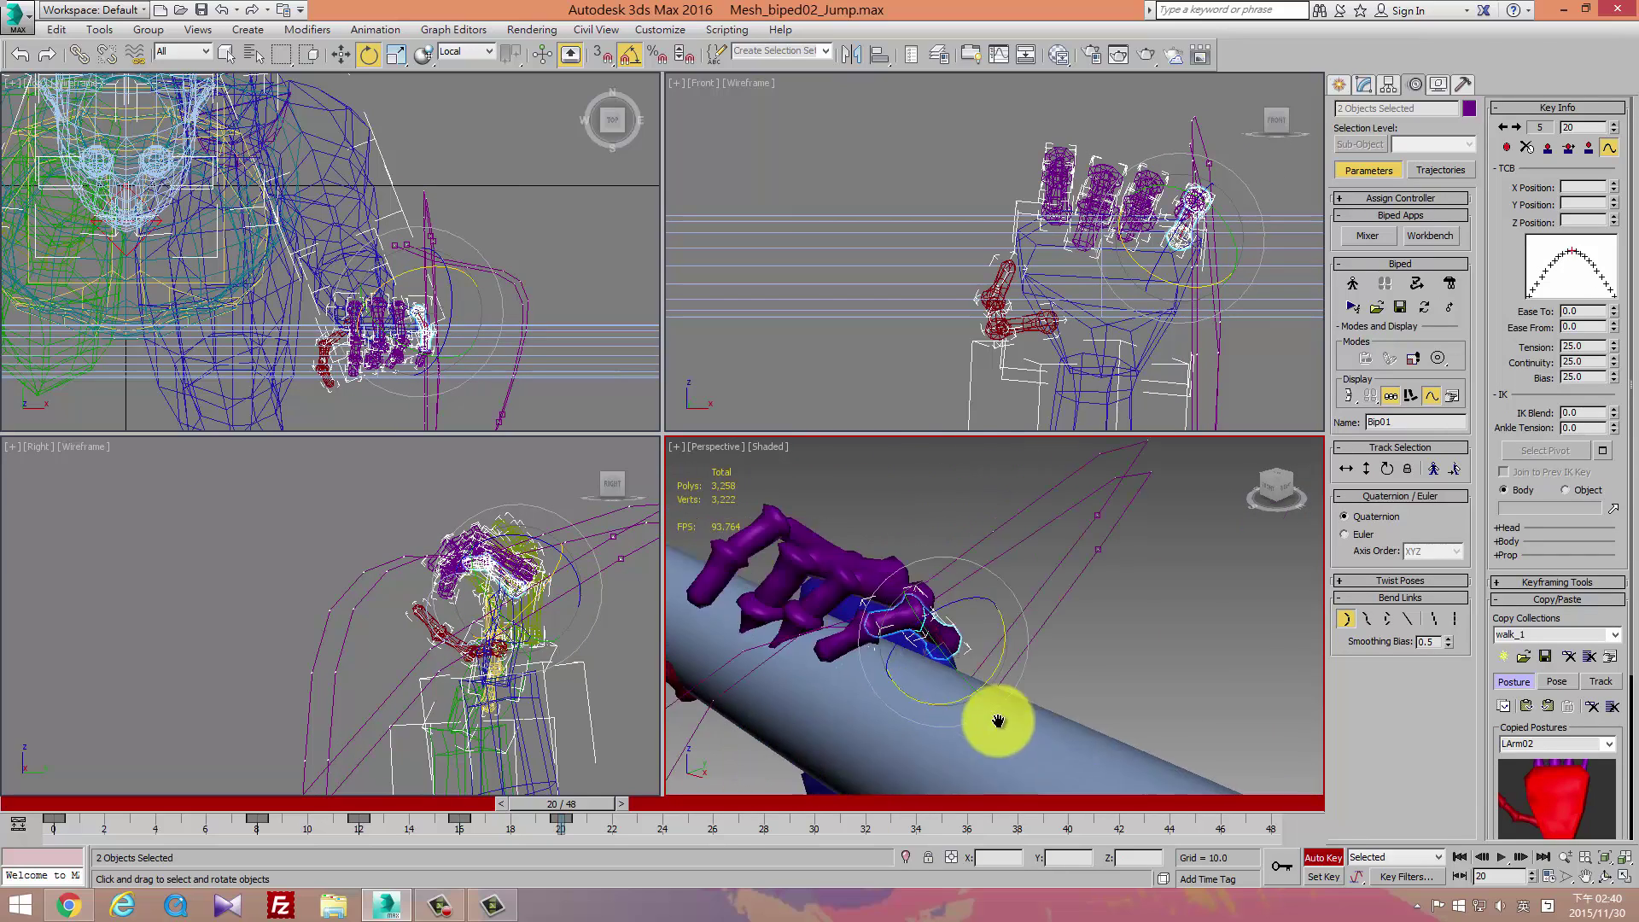
scroll(993, 658, "up", 3)
Ease the index middle bone back 15° and the ring middle bone about 20°, then select the whole hand.
left_click(984, 574)
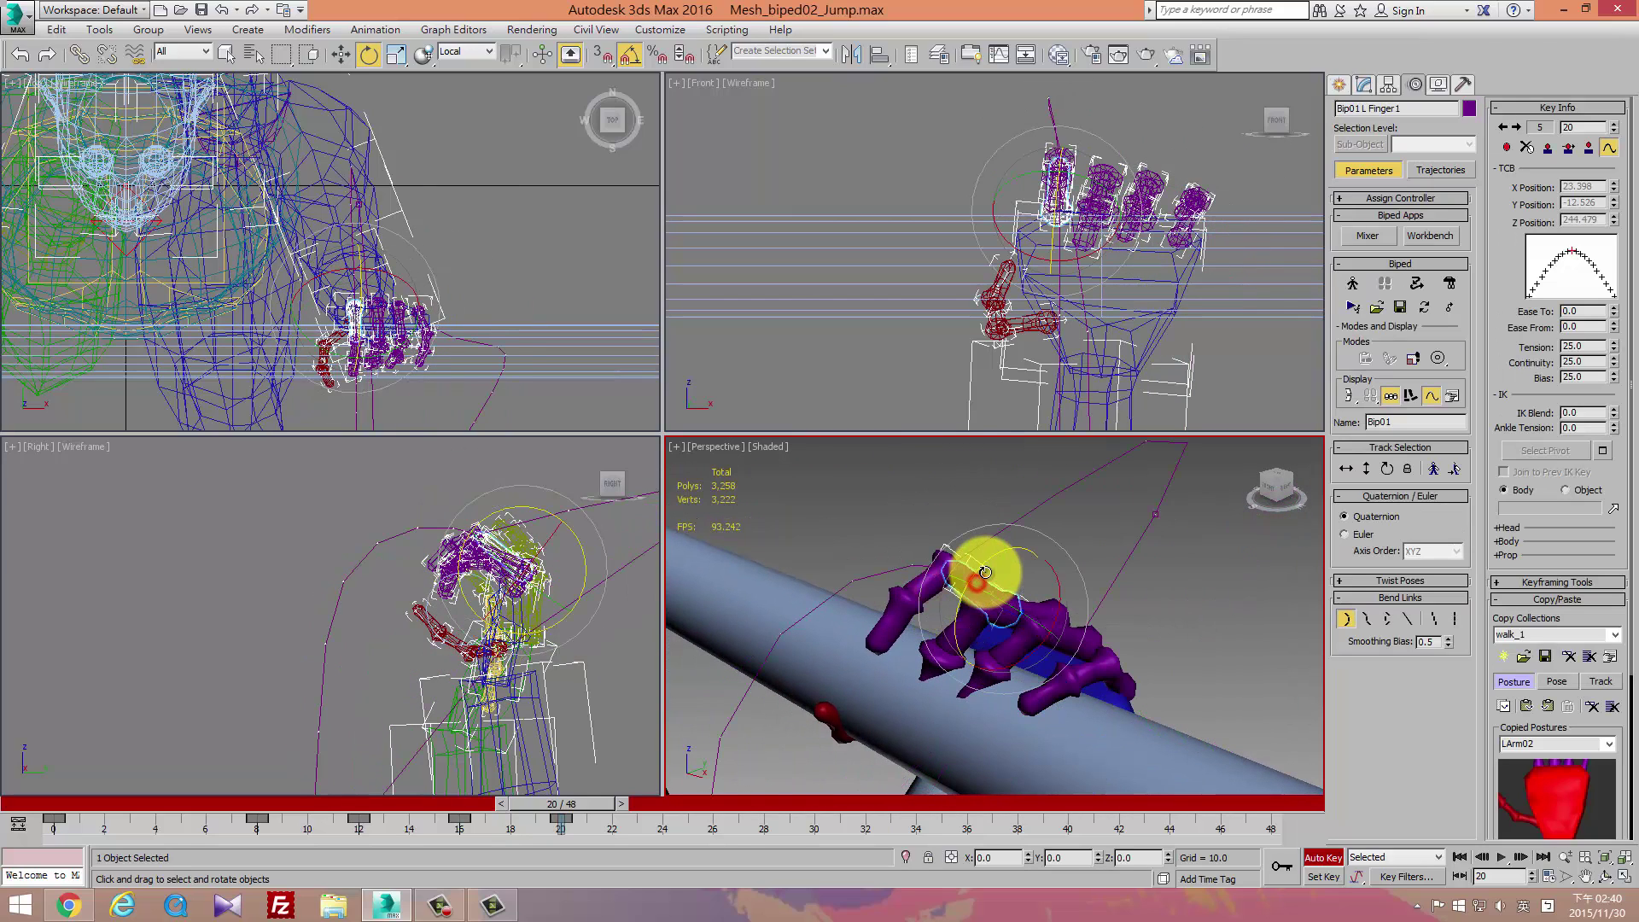
left_click(930, 610)
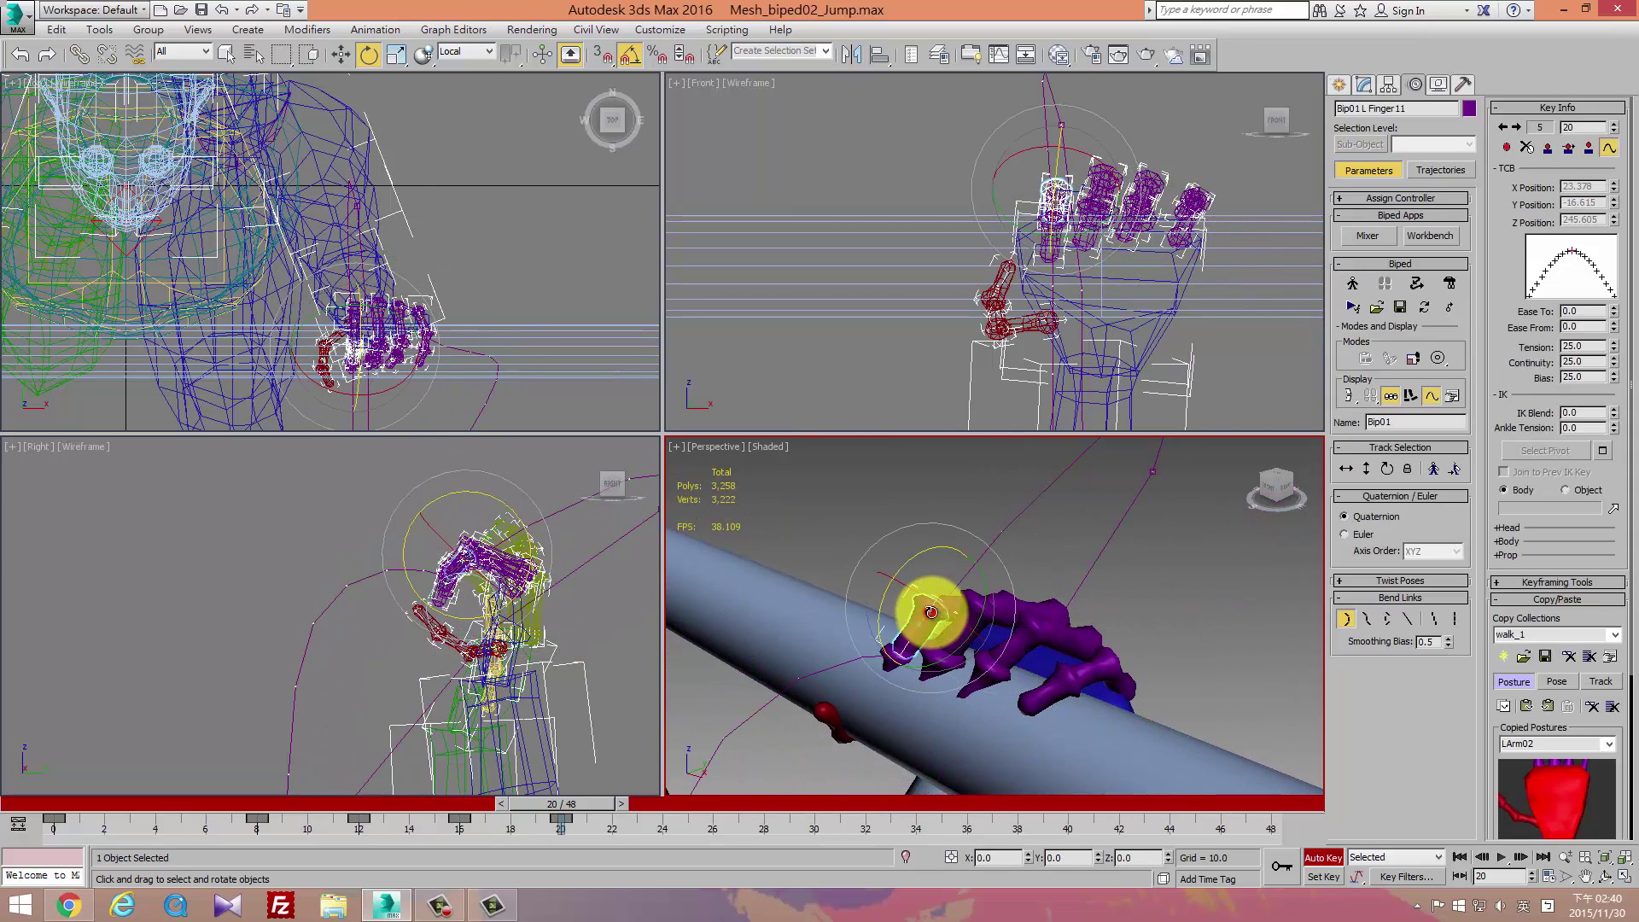
left_click_drag(907, 568, 930, 553)
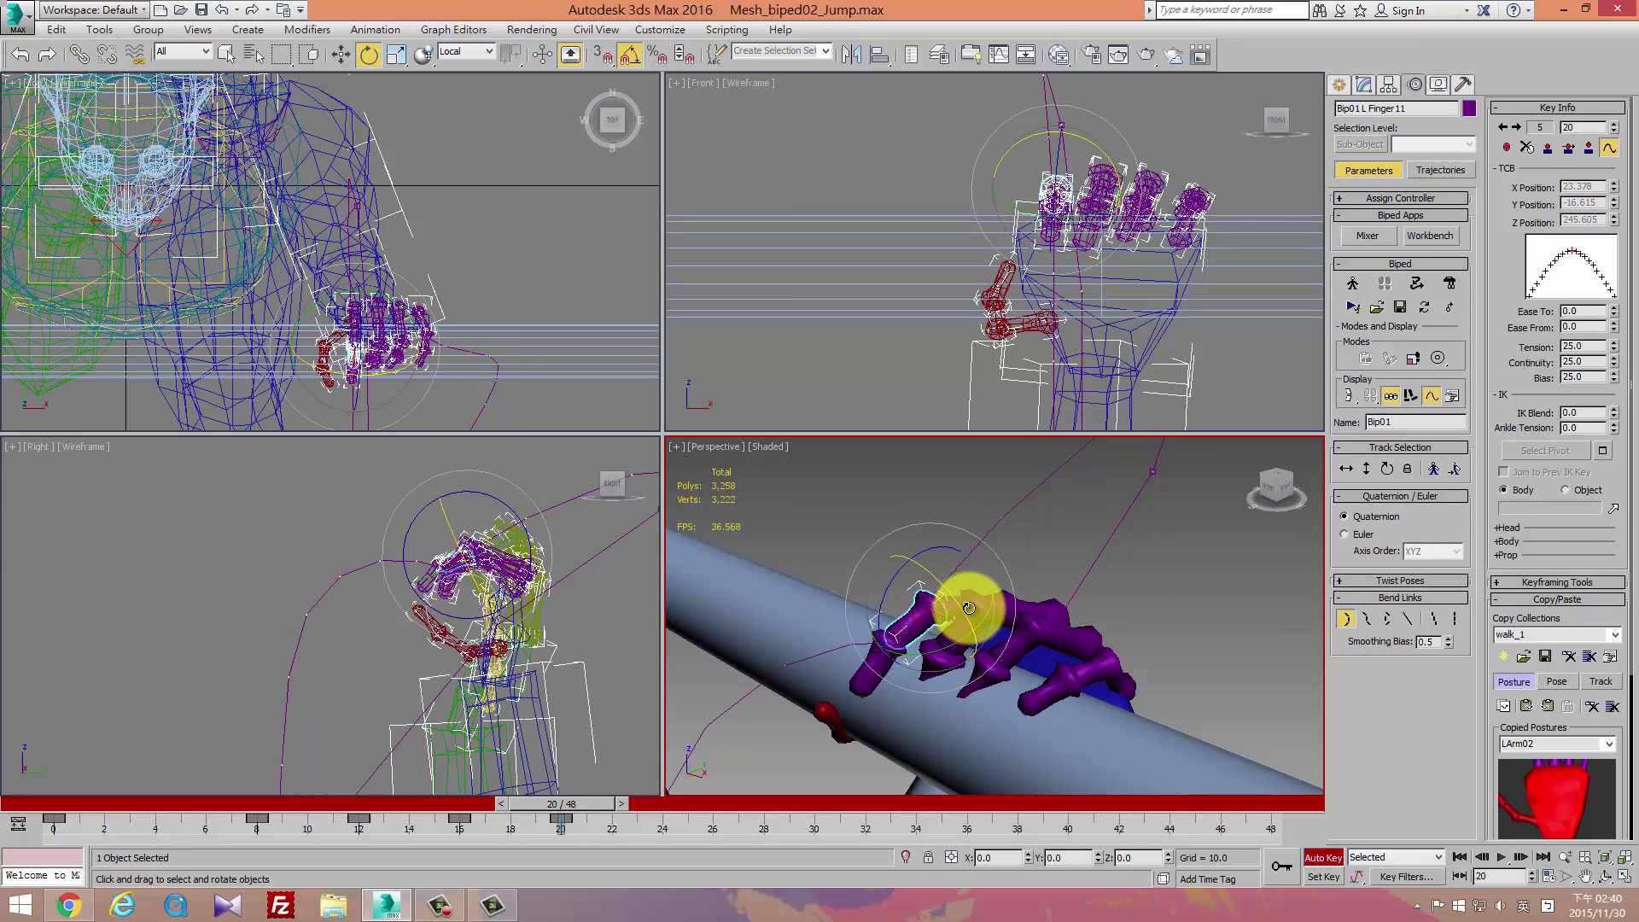
left_click(980, 584)
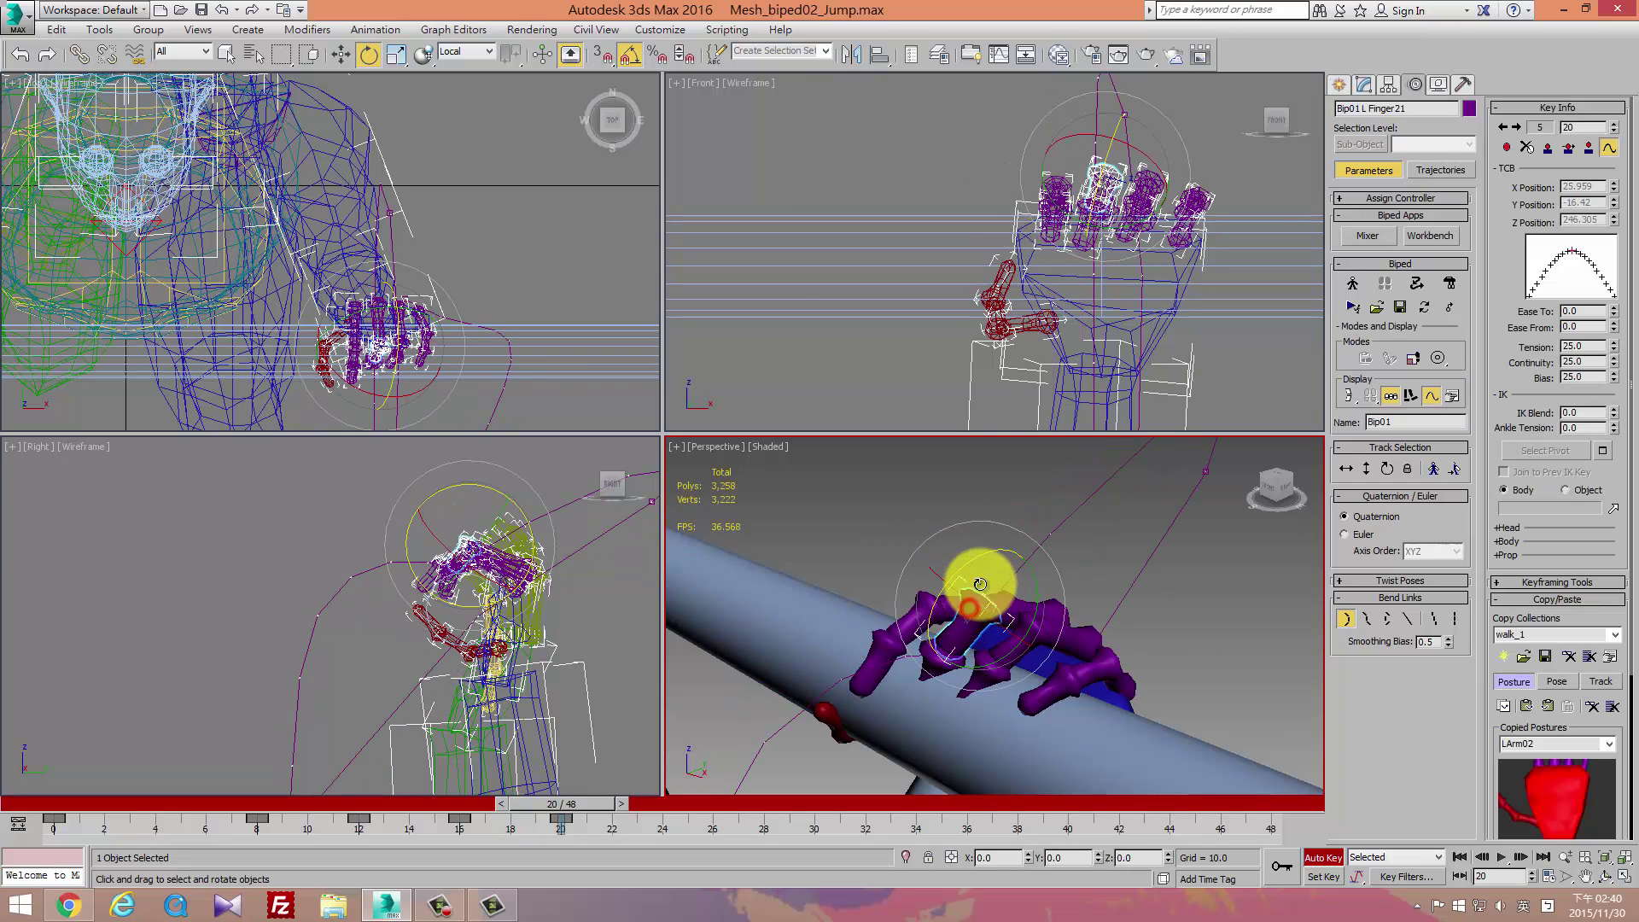
left_click(1035, 613)
left_click_drag(1034, 591, 1072, 575)
mouse_move(1073, 689)
middle_mouse_down("alt")
mouse_move(988, 688)
mouse_move(952, 543)
mouse_move(1024, 615)
mouse_move(1152, 622)
mouse_move(1126, 609)
mouse_move(1073, 630)
mouse_move(992, 603)
mouse_move(1027, 632)
mouse_move(962, 608)
middle_mouse_up("alt")
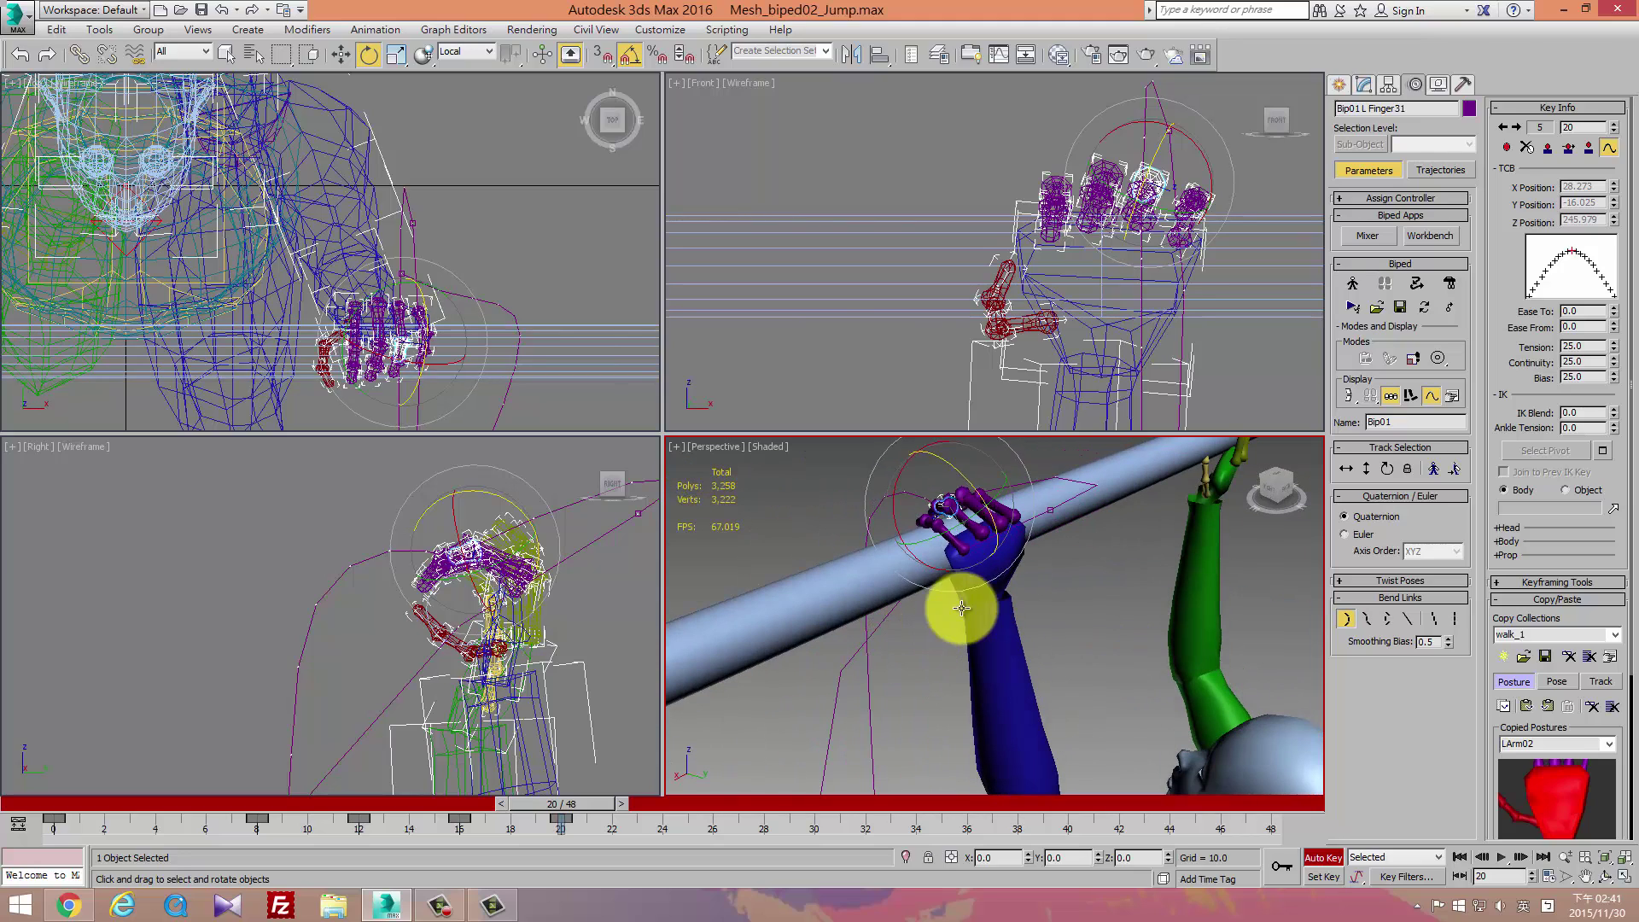
double_click(984, 584)
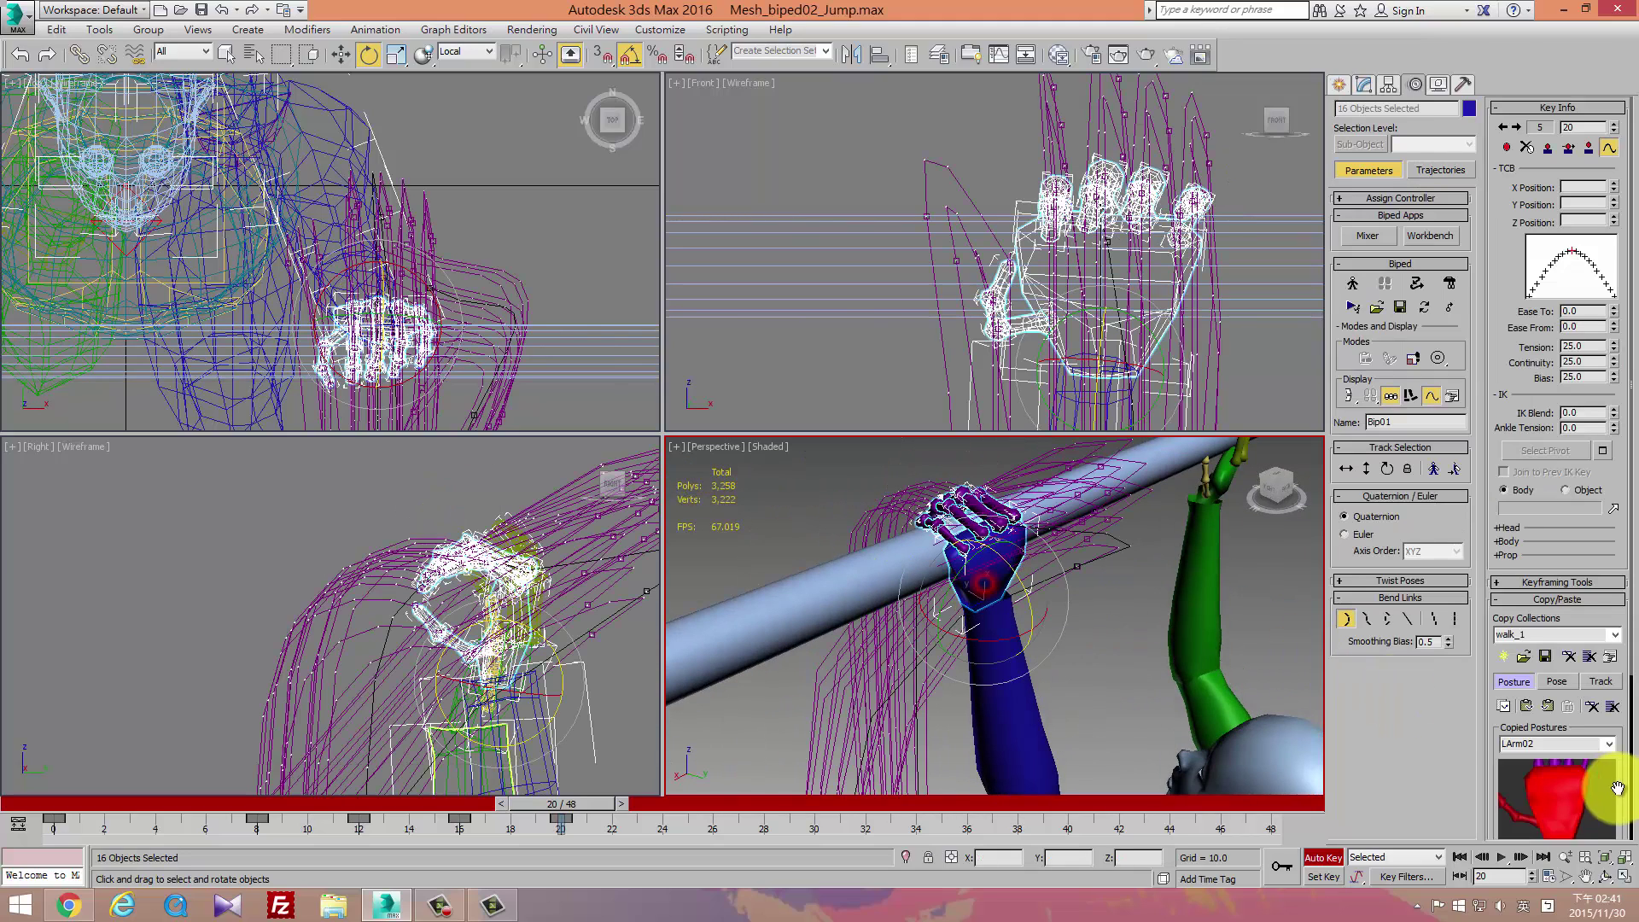
Copy the left grip, Paste Posture Opposite onto the right hand, and raise it onto the bar.
left_click(1547, 706)
mouse_move(1298, 620)
middle_mouse_down("alt")
mouse_move(1181, 585)
mouse_move(1189, 604)
middle_mouse_up("alt")
left_click(1185, 587)
key("w")
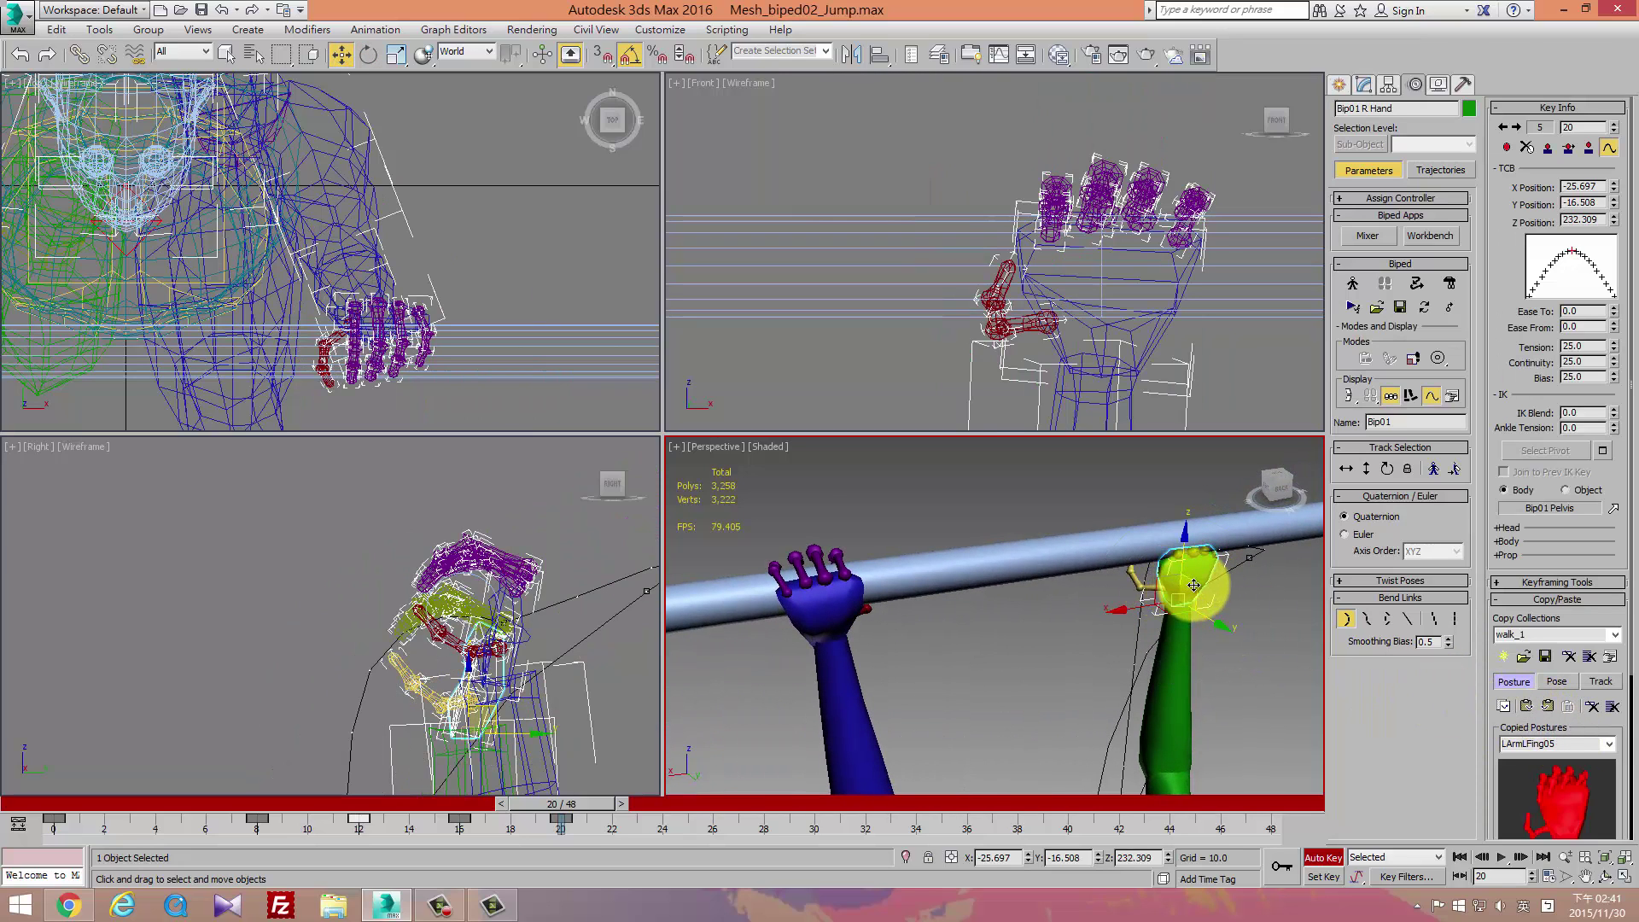
left_click_drag(1194, 586, 1203, 566)
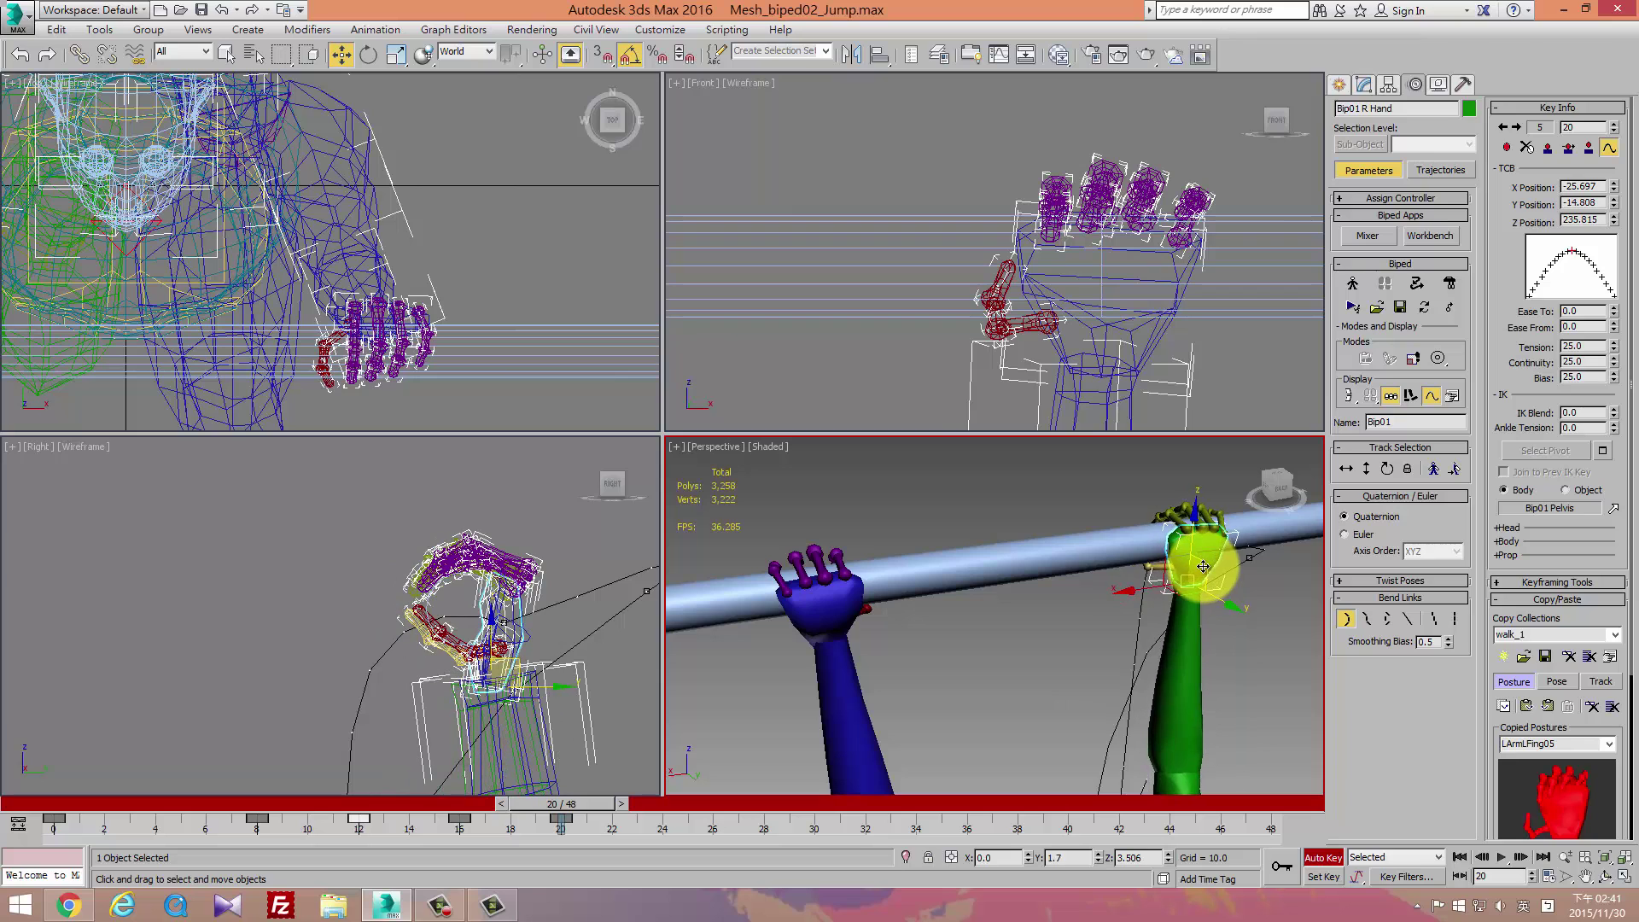
mouse_move(1203, 567)
middle_mouse_down("alt")
mouse_move(1156, 628)
mouse_move(1355, 651)
mouse_move(1296, 592)
mouse_move(1059, 583)
mouse_move(929, 717)
middle_mouse_up("alt")
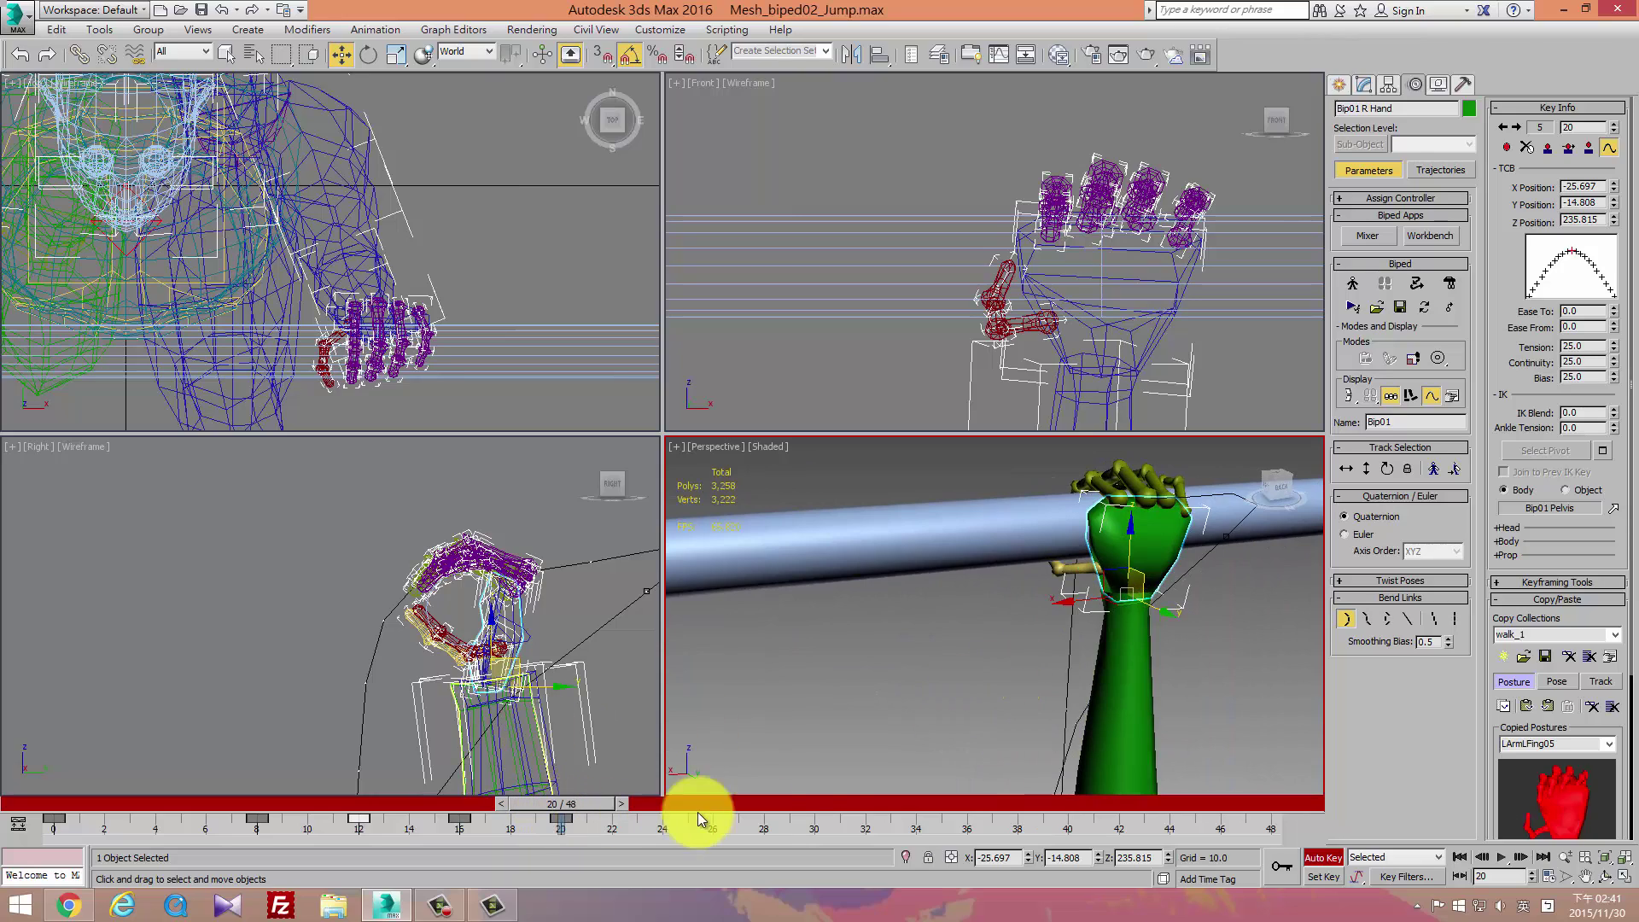
mouse_move(1010, 486)
middle_mouse_down("alt")
mouse_move(904, 578)
mouse_move(1021, 567)
mouse_move(984, 595)
mouse_move(547, 820)
middle_mouse_up("alt")
Scrub the timeline back to frame 13 and reframe the figure.
mouse_move(565, 803)
left_mouse_down()
mouse_move(158, 812)
mouse_move(369, 804)
mouse_move(488, 827)
mouse_move(386, 842)
left_mouse_up()
key("w")
scroll(1048, 638, "down", 5)
middle_click_drag(1049, 638, 988, 629, "alt")
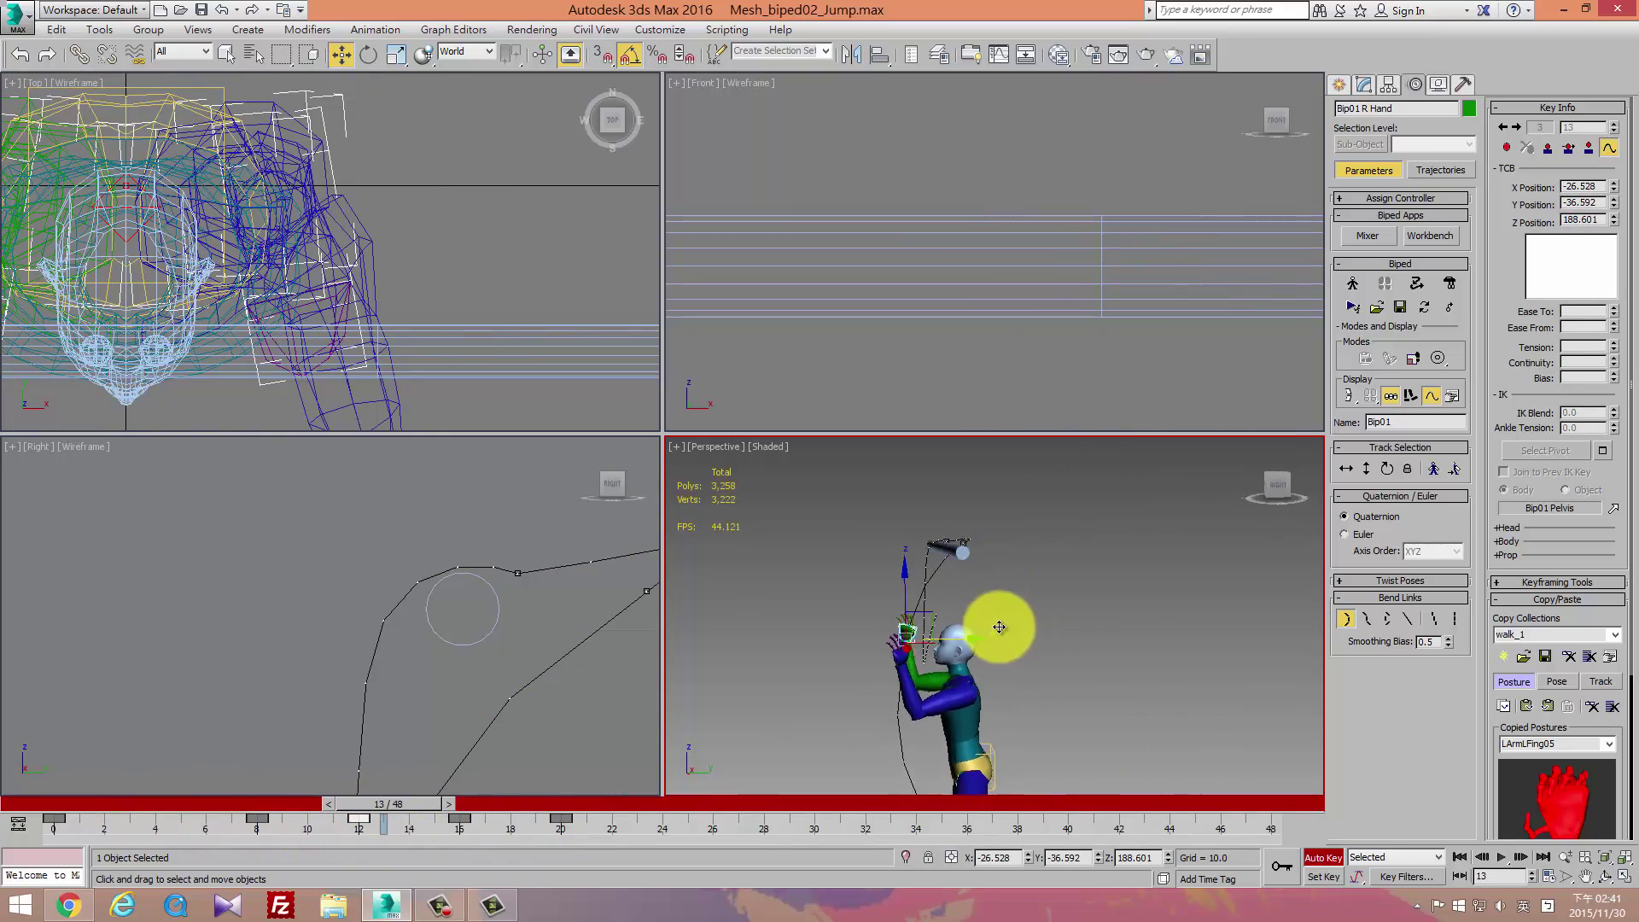
Select the left forearm and upper arm and rotate the arm up toward the bar.
mouse_move(398, 811)
left_mouse_down()
mouse_move(239, 815)
mouse_move(466, 854)
mouse_move(411, 877)
mouse_move(467, 883)
left_mouse_up()
key("w")
left_click(982, 547)
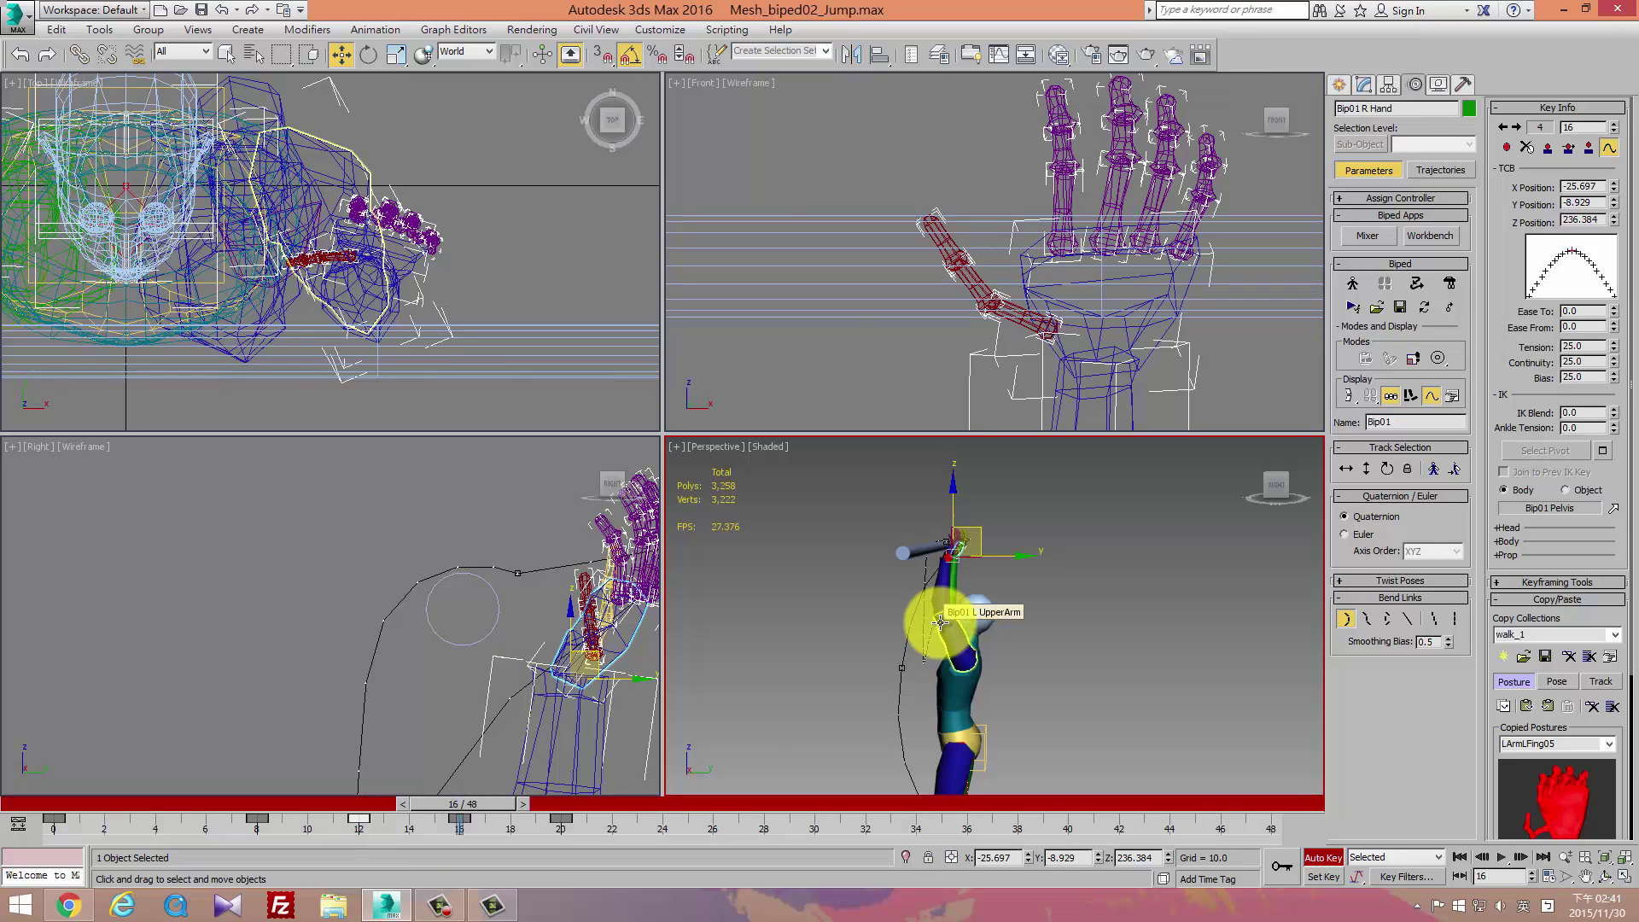
left_click(933, 592)
left_click(948, 600)
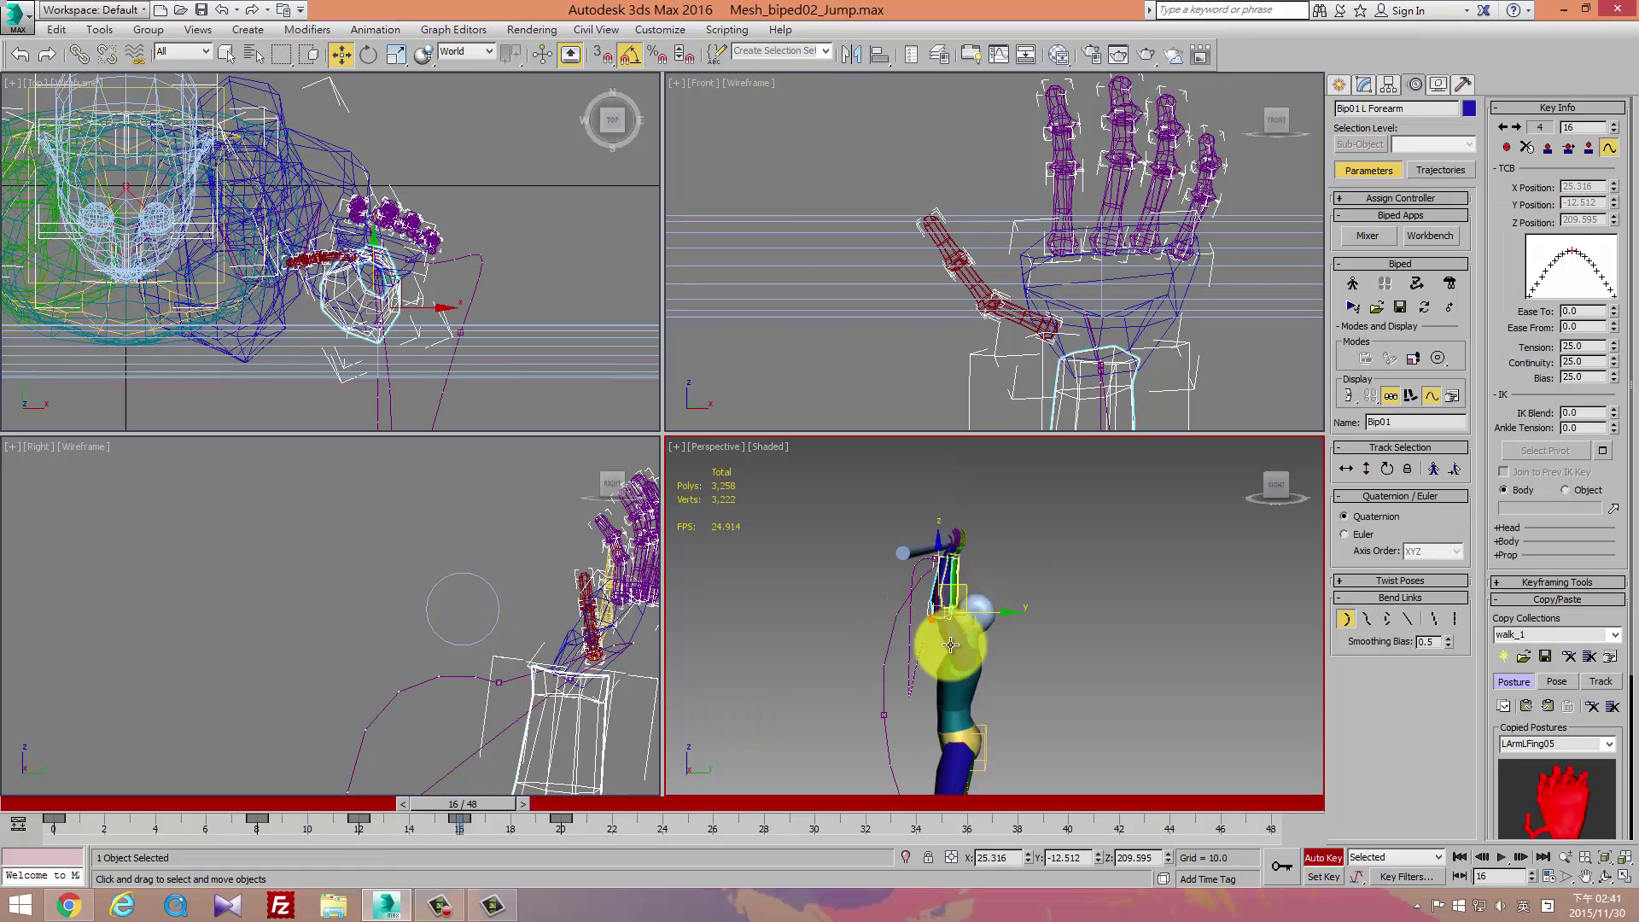
middle_click_drag(947, 600, 1061, 604, "alt")
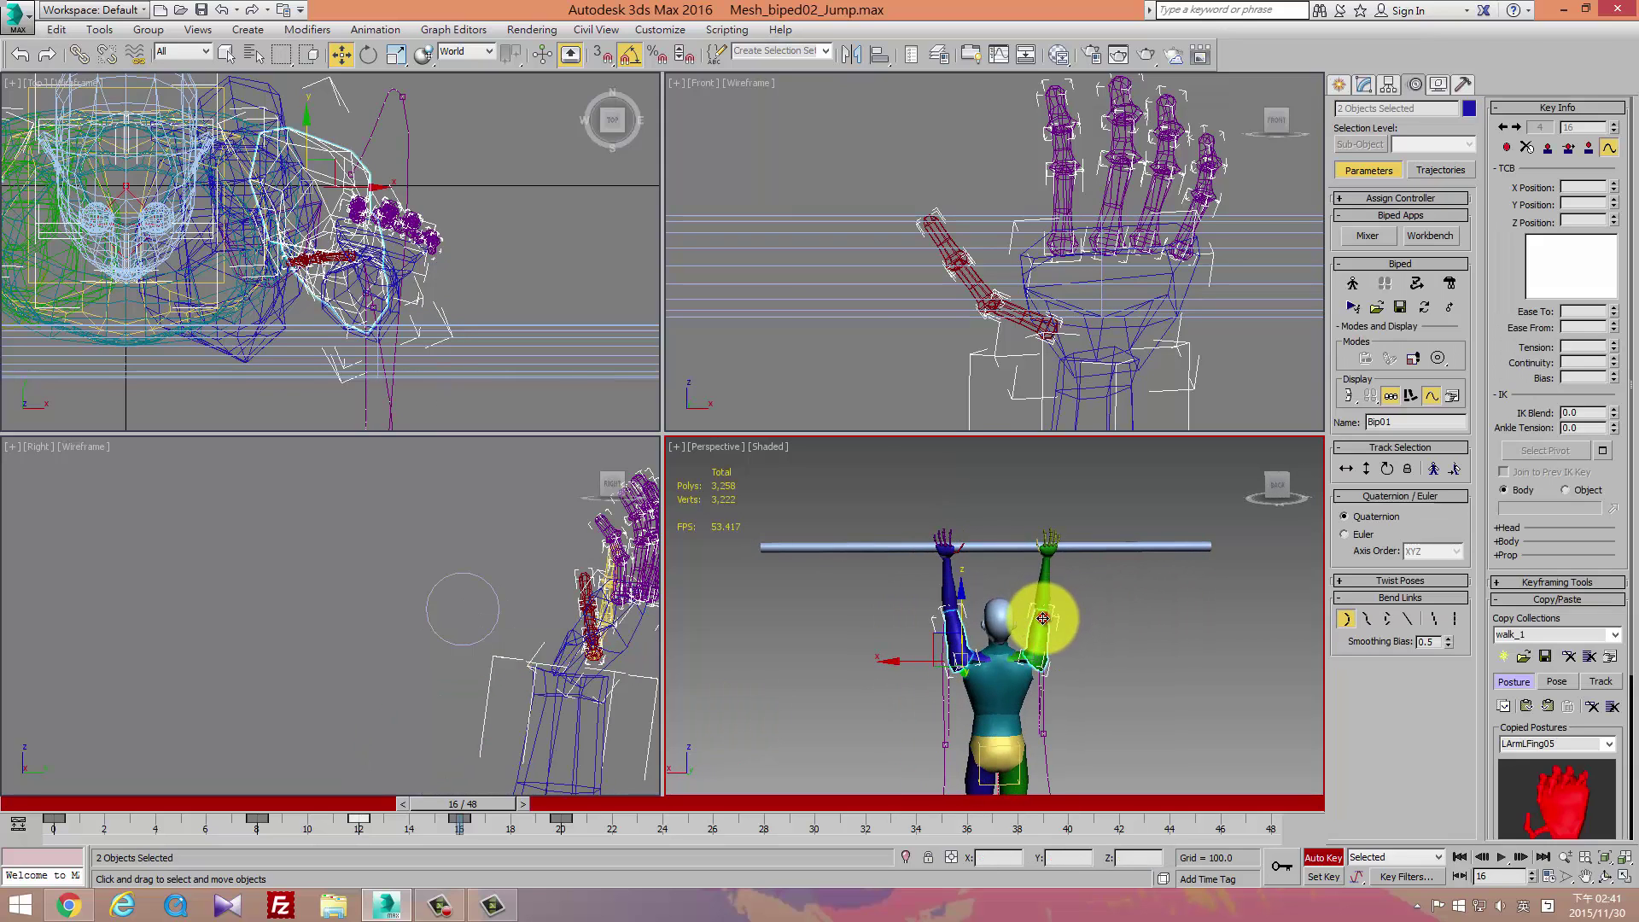
key("e")
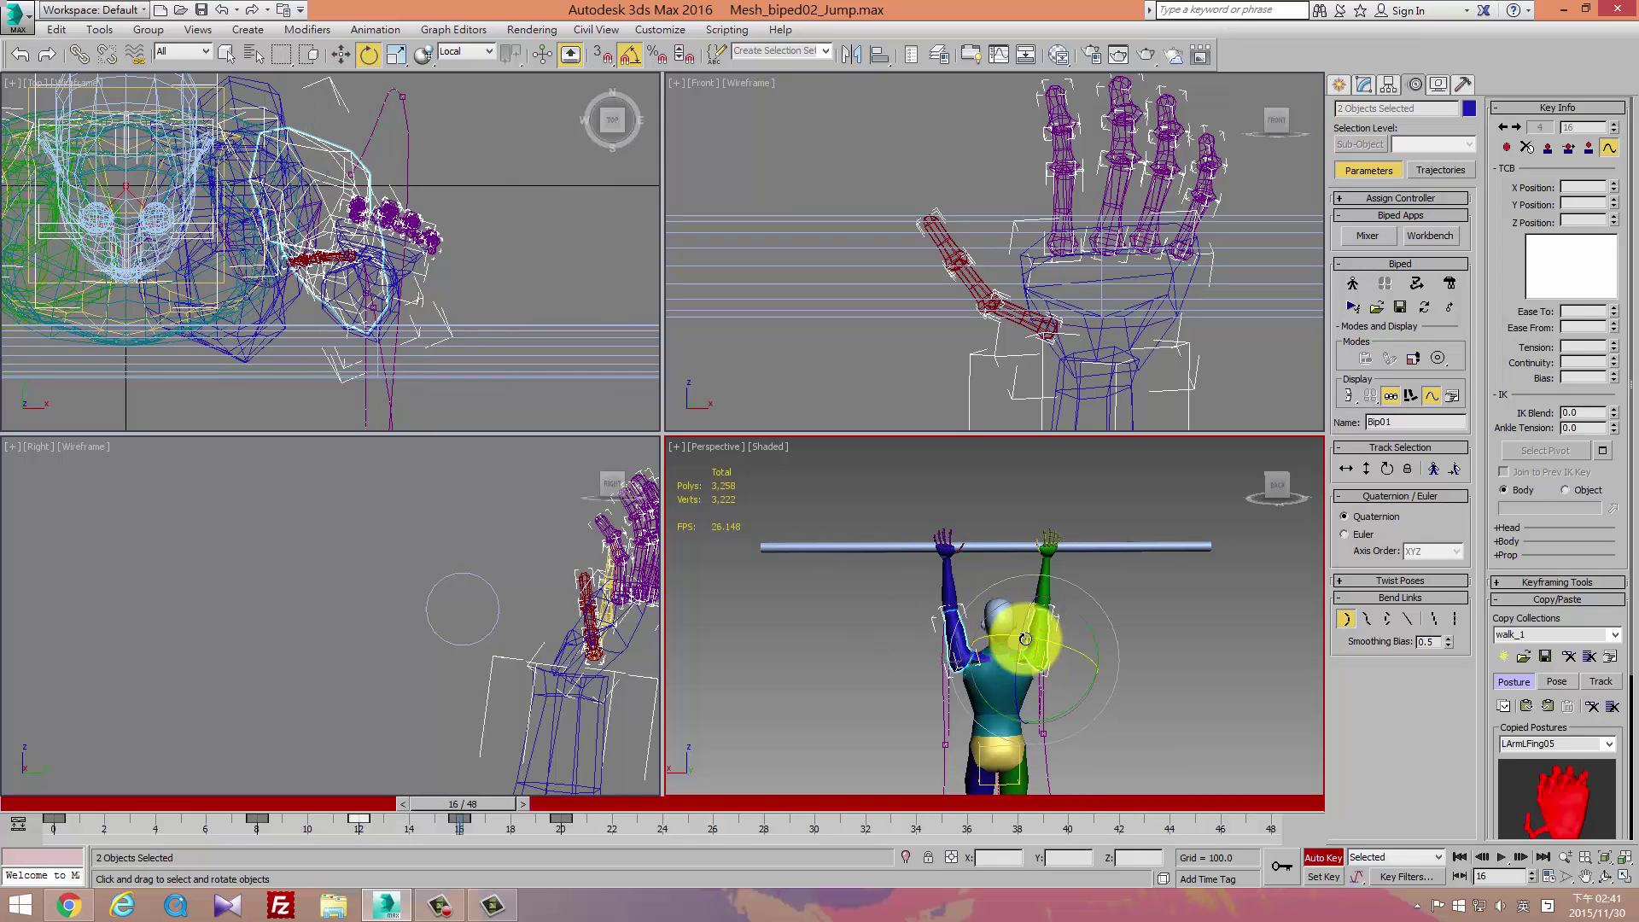
left_click_drag(1027, 624, 1028, 599)
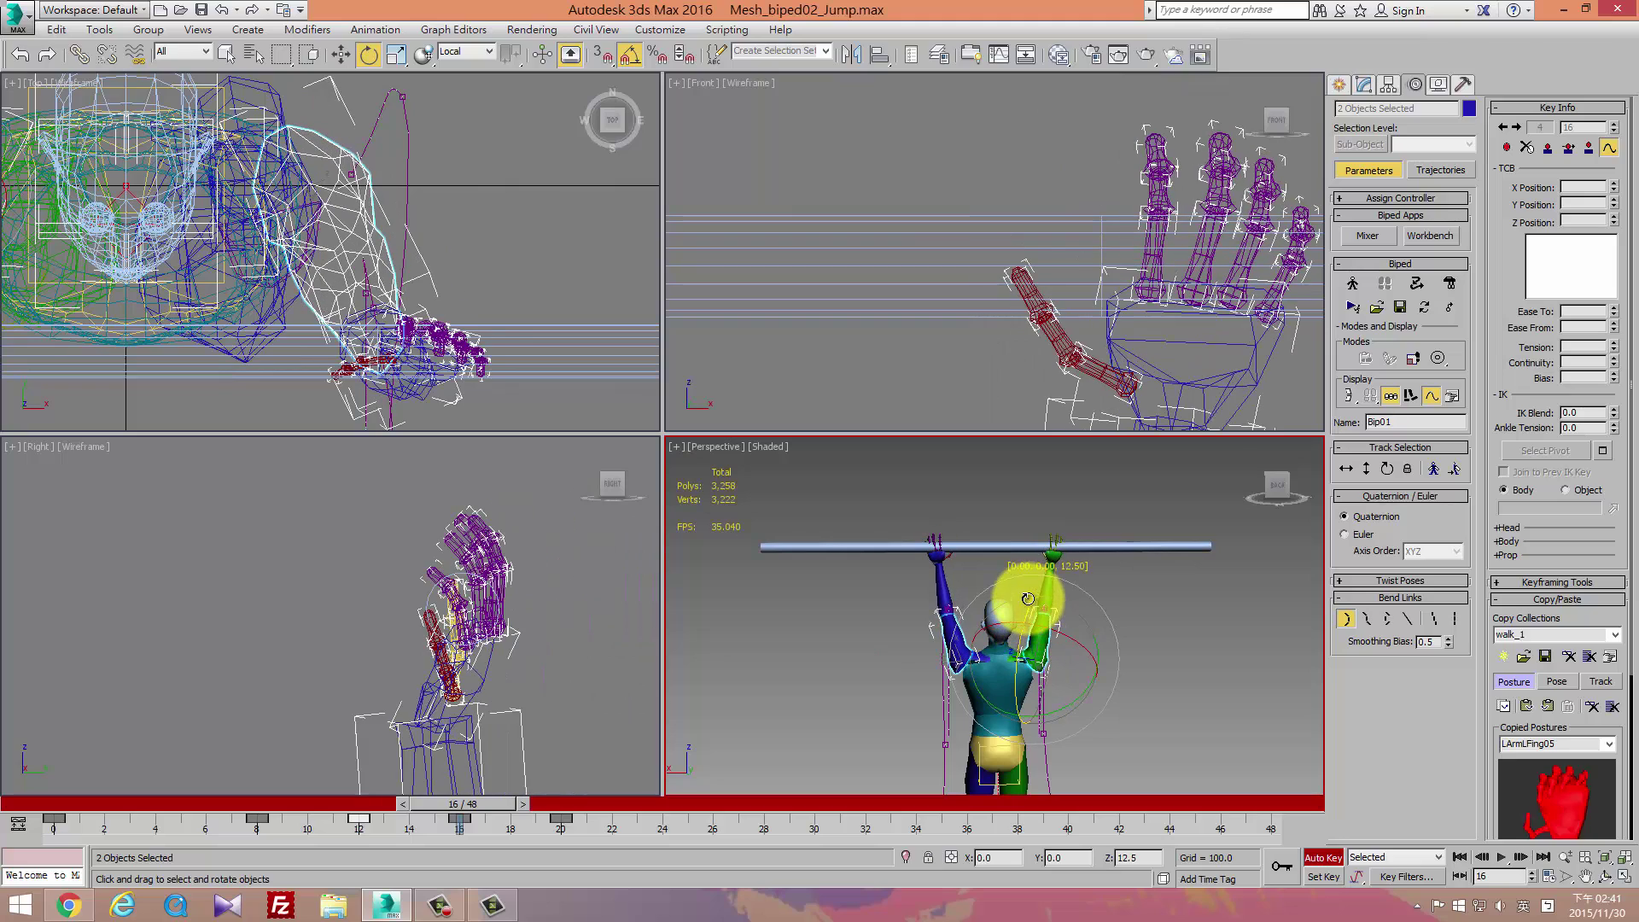
Rotate further arm bones so the hand reaches the bar, then advance to frame 18.
left_click(945, 593)
left_click(1022, 589)
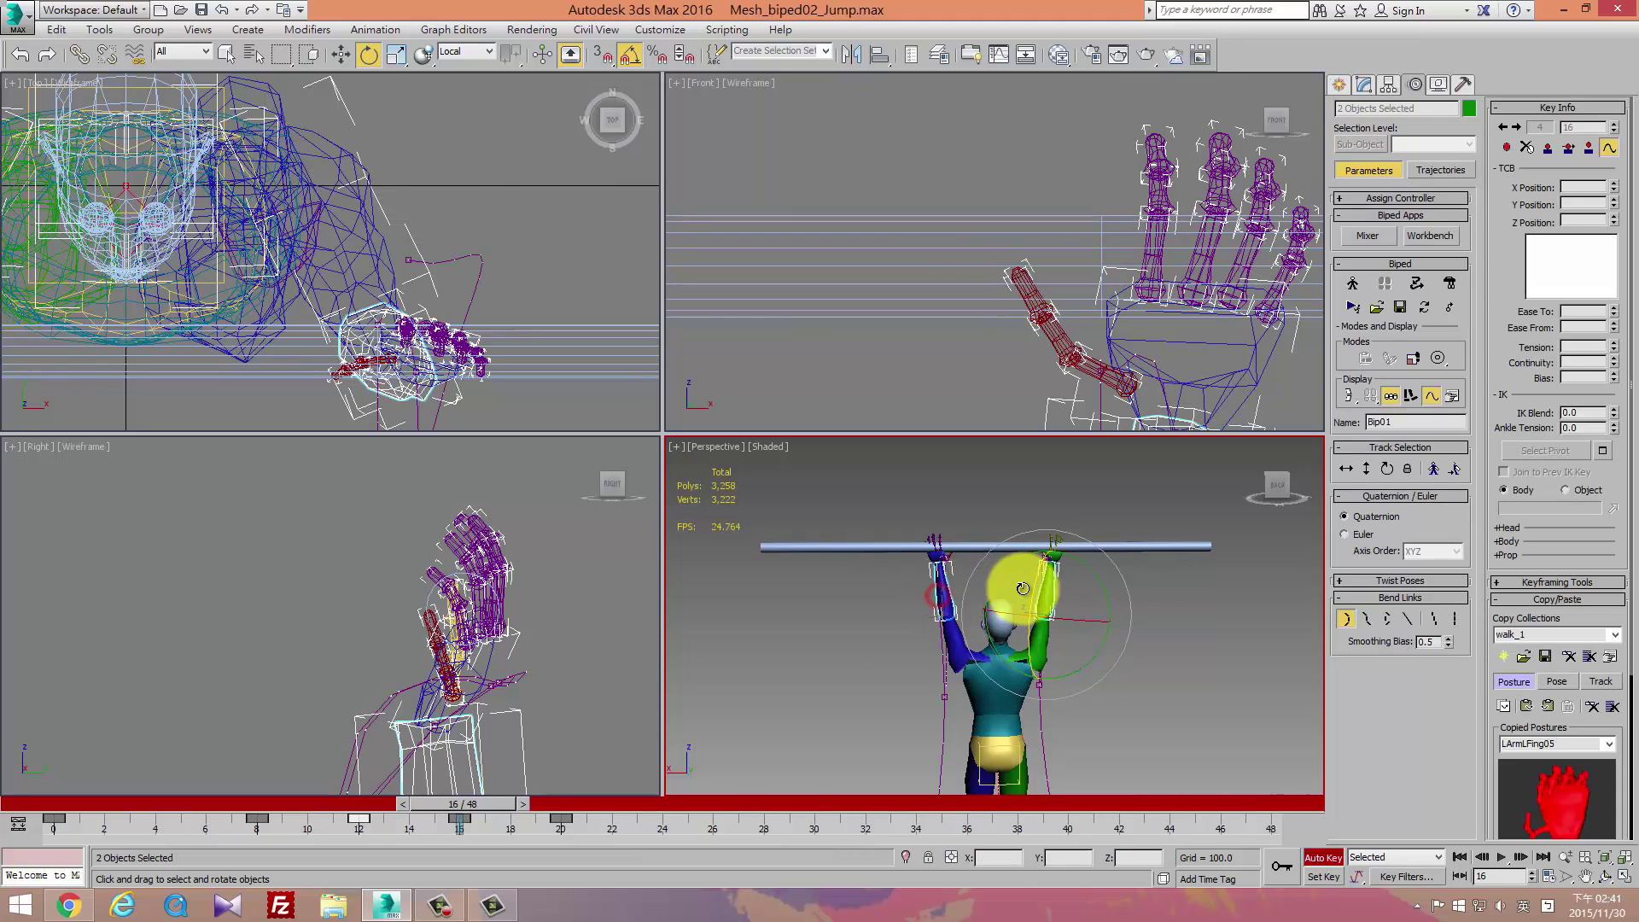
left_click_drag(1032, 584, 1036, 651)
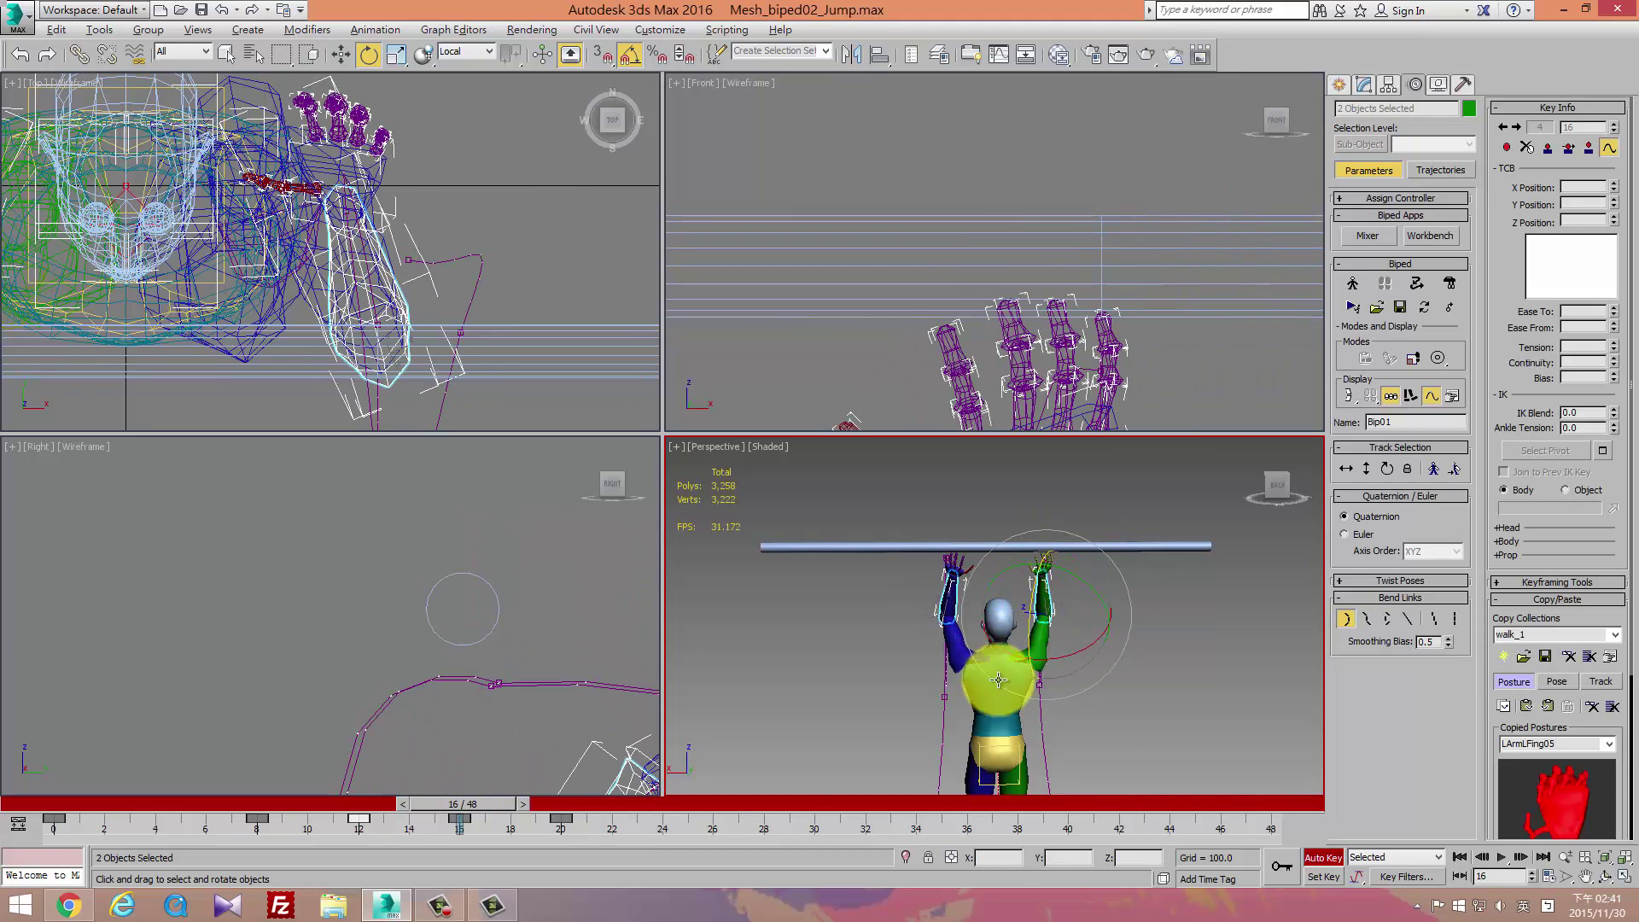
middle_click_drag(981, 681, 1131, 681, "alt")
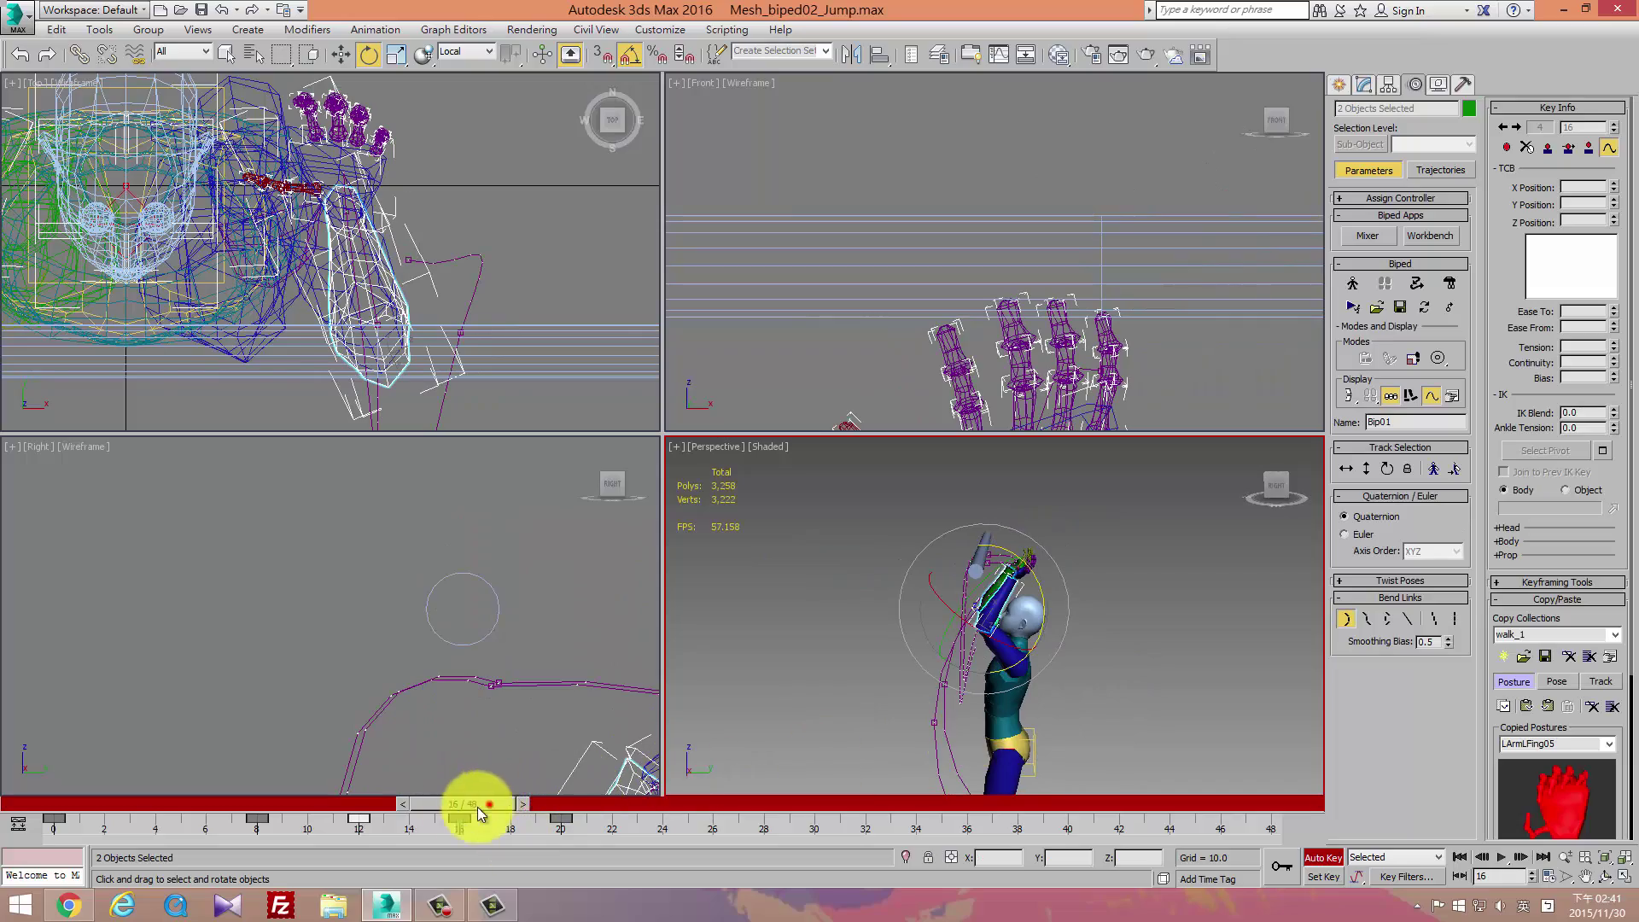
mouse_move(478, 807)
left_mouse_down()
mouse_move(274, 812)
mouse_move(556, 841)
mouse_move(585, 867)
left_mouse_up()
Set Planted Keys on both hands at frame 20 and check the pivot with Select Pivot.
key("e")
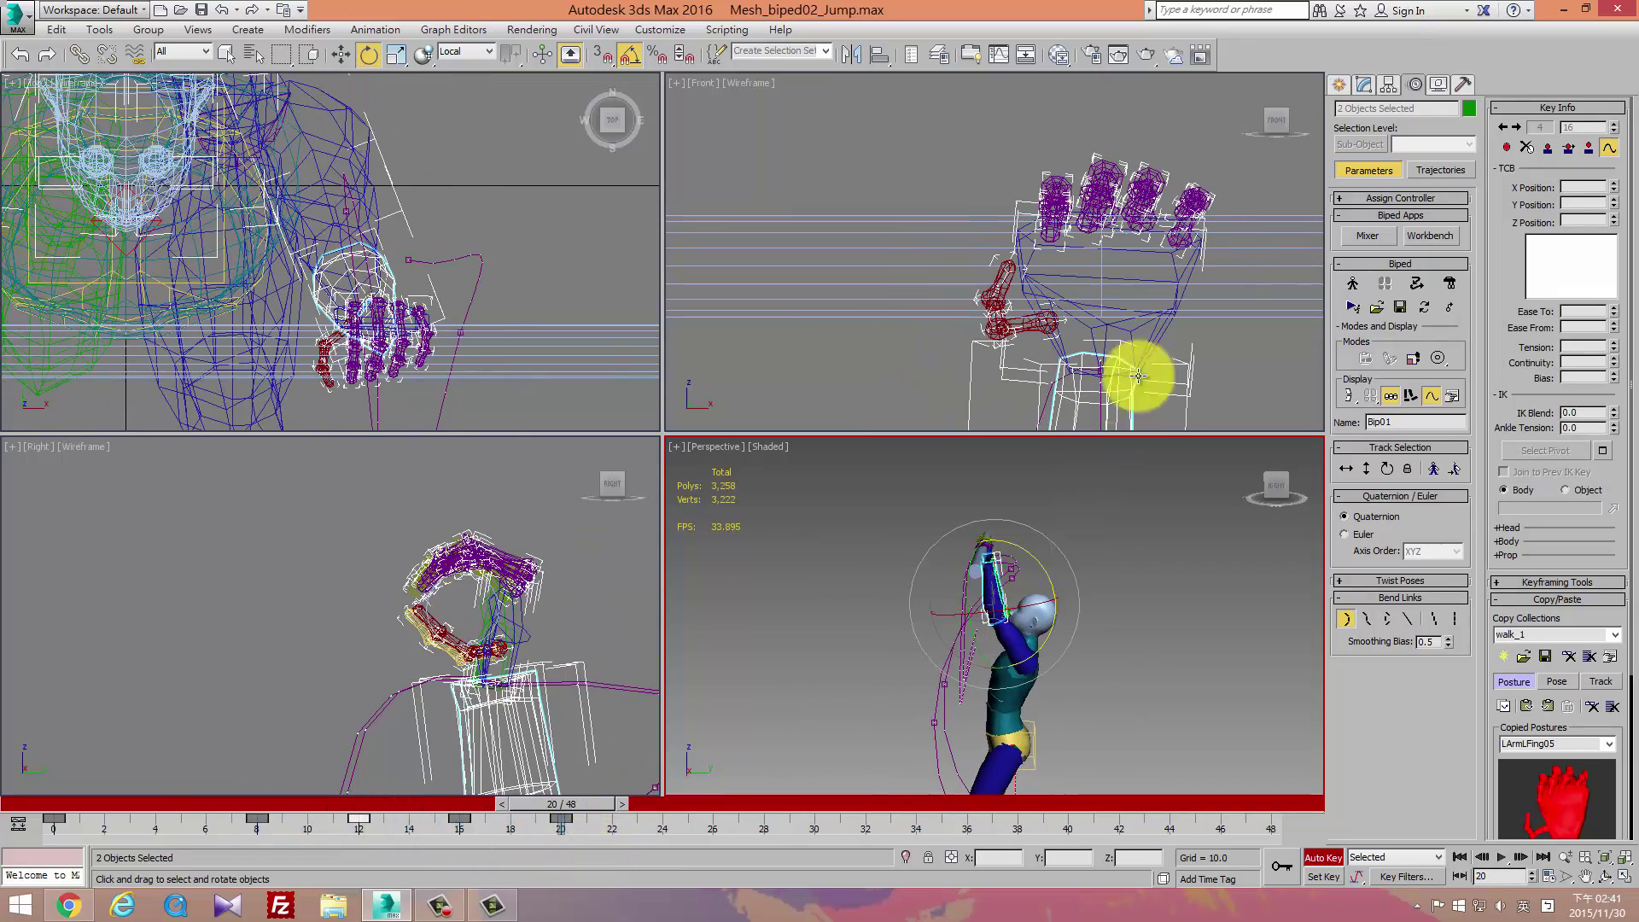
left_click(1144, 275)
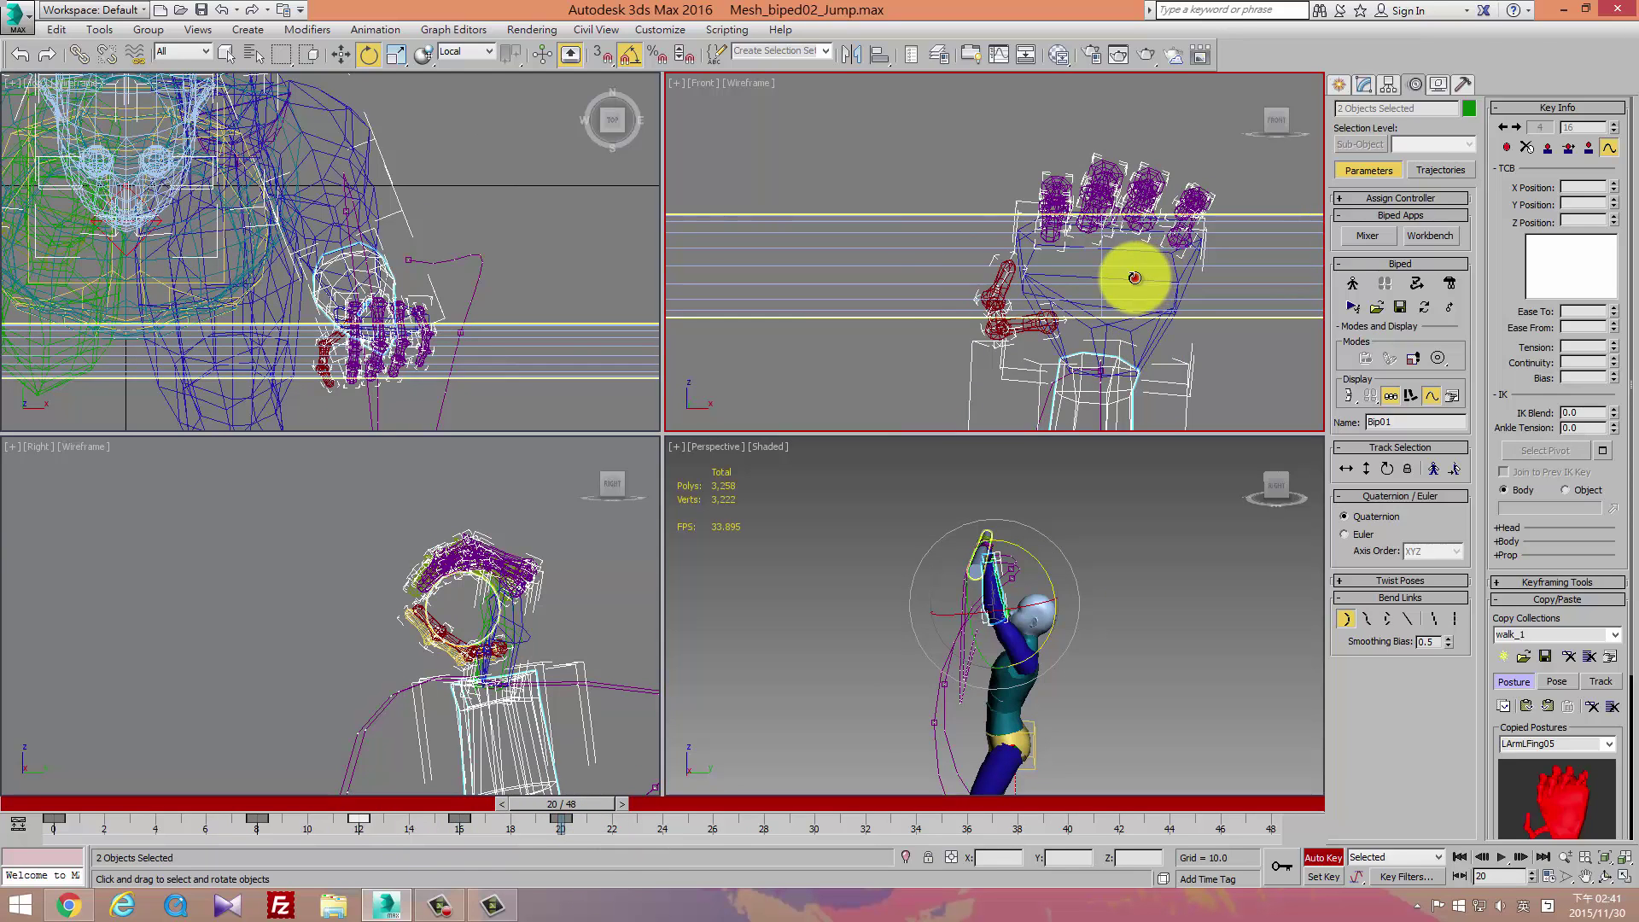
left_click(1140, 350)
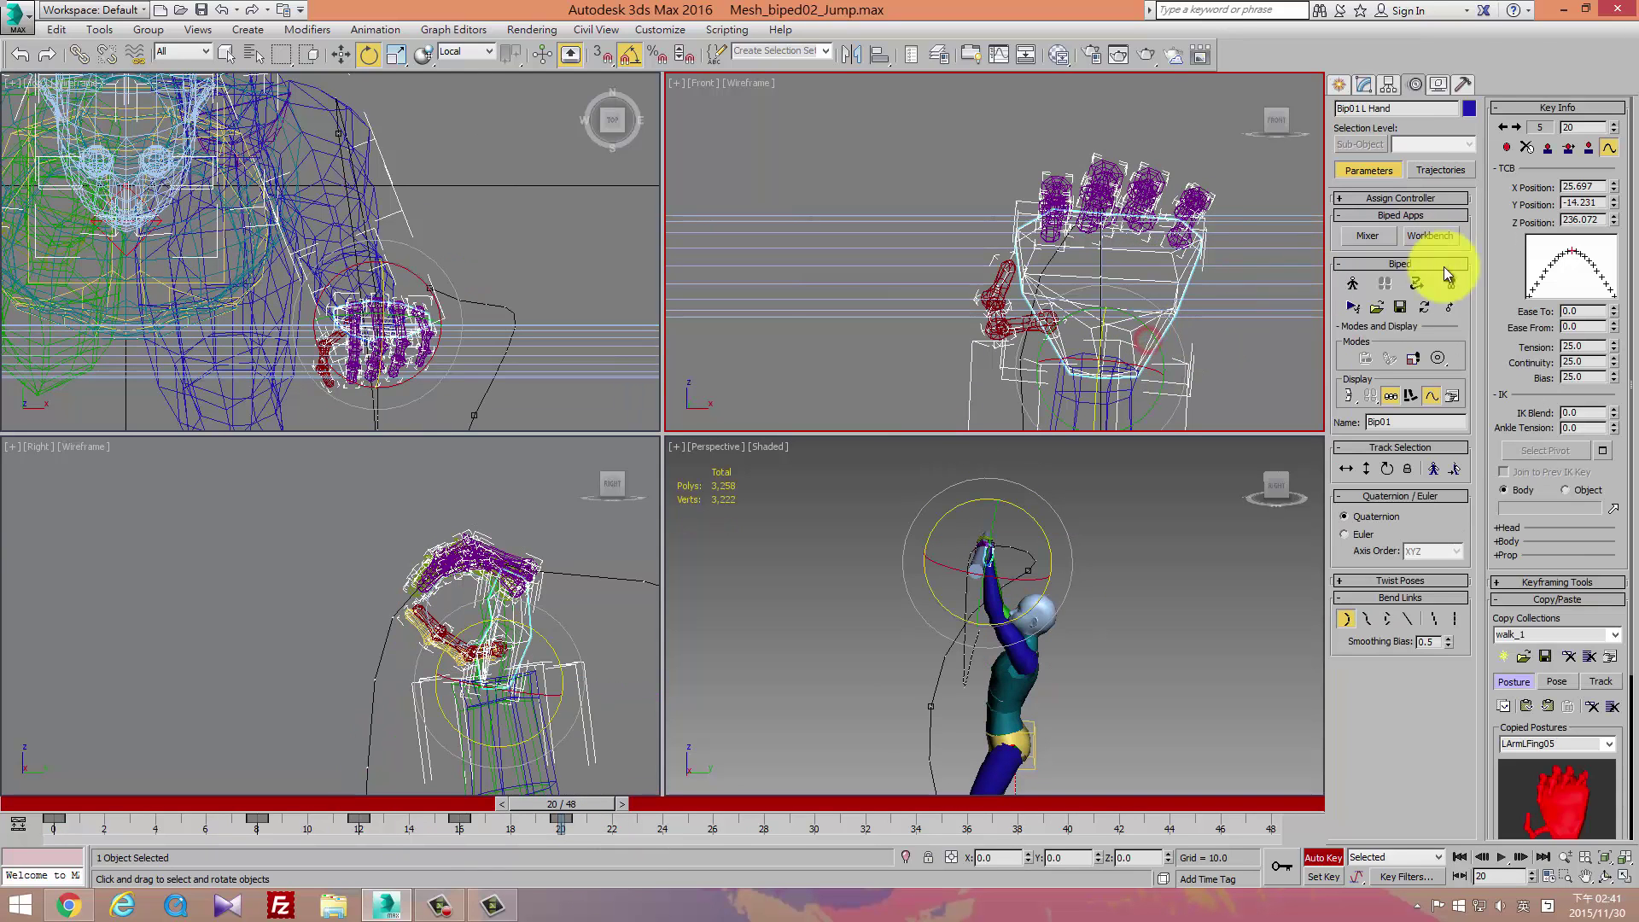
left_click(1566, 152)
middle_click_drag(833, 270, 1099, 242)
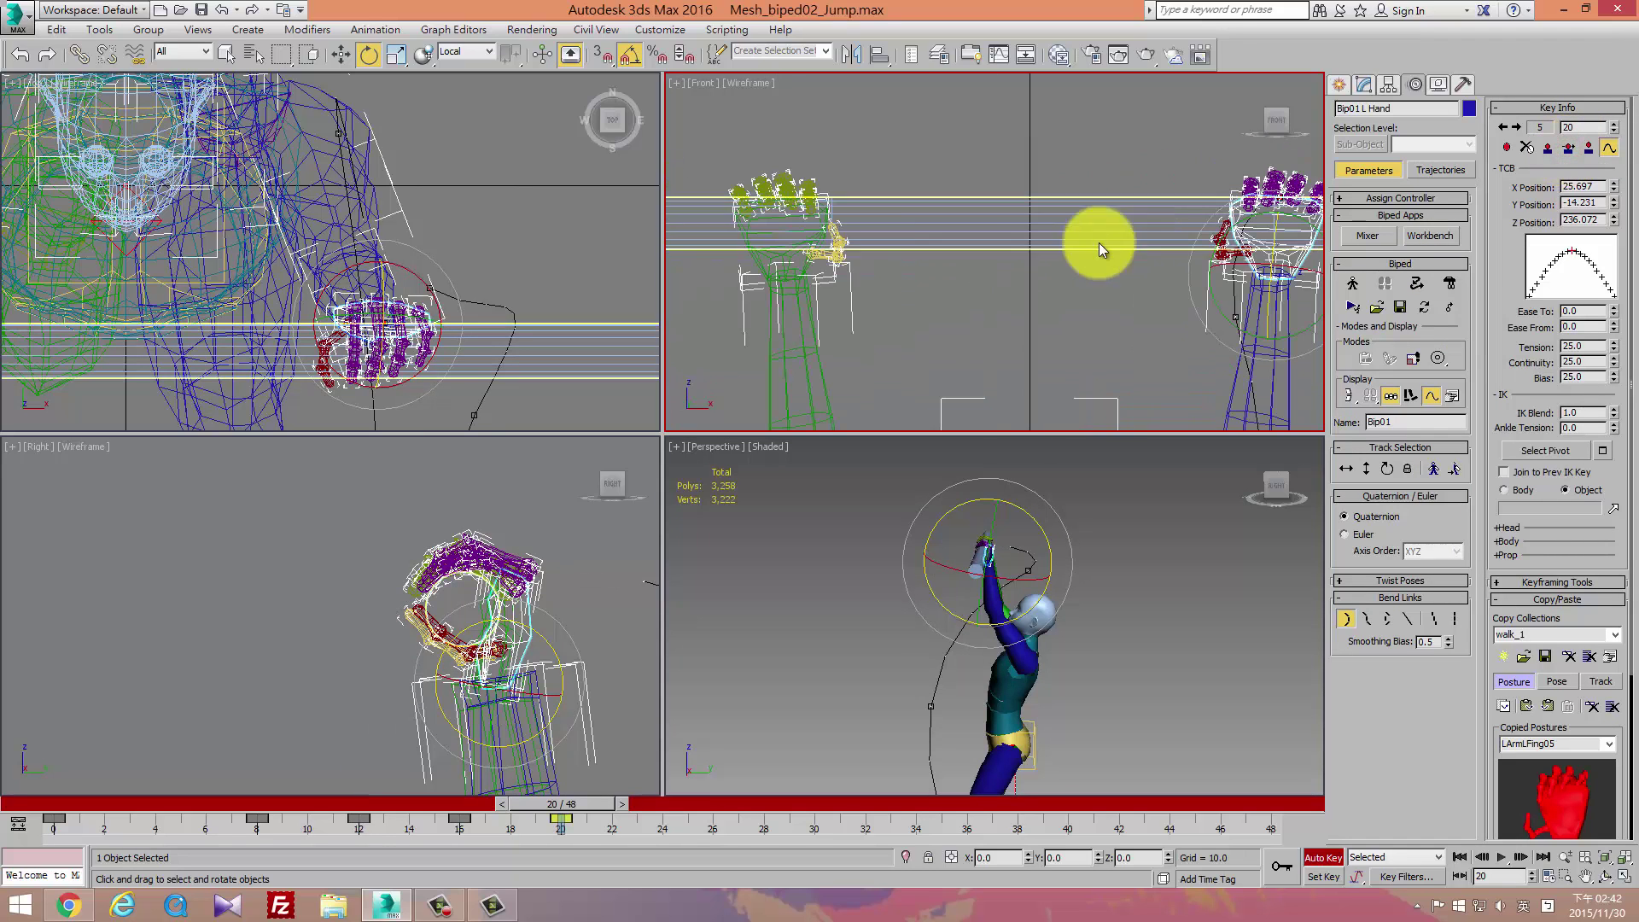
left_click(759, 254)
left_click(1570, 146)
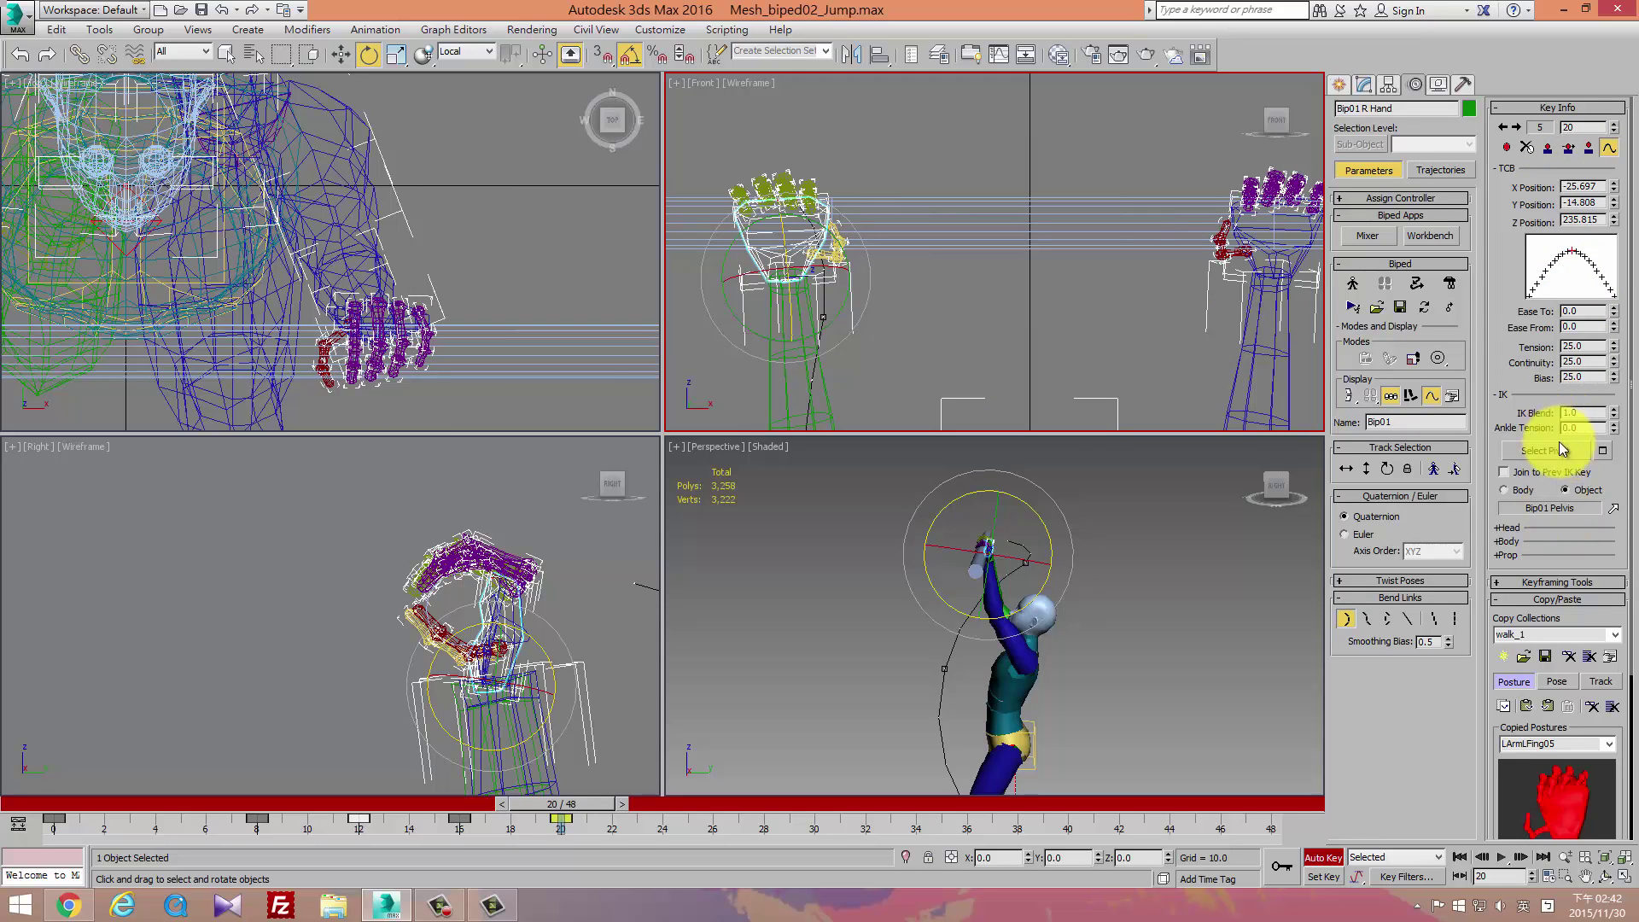
left_click(1607, 452)
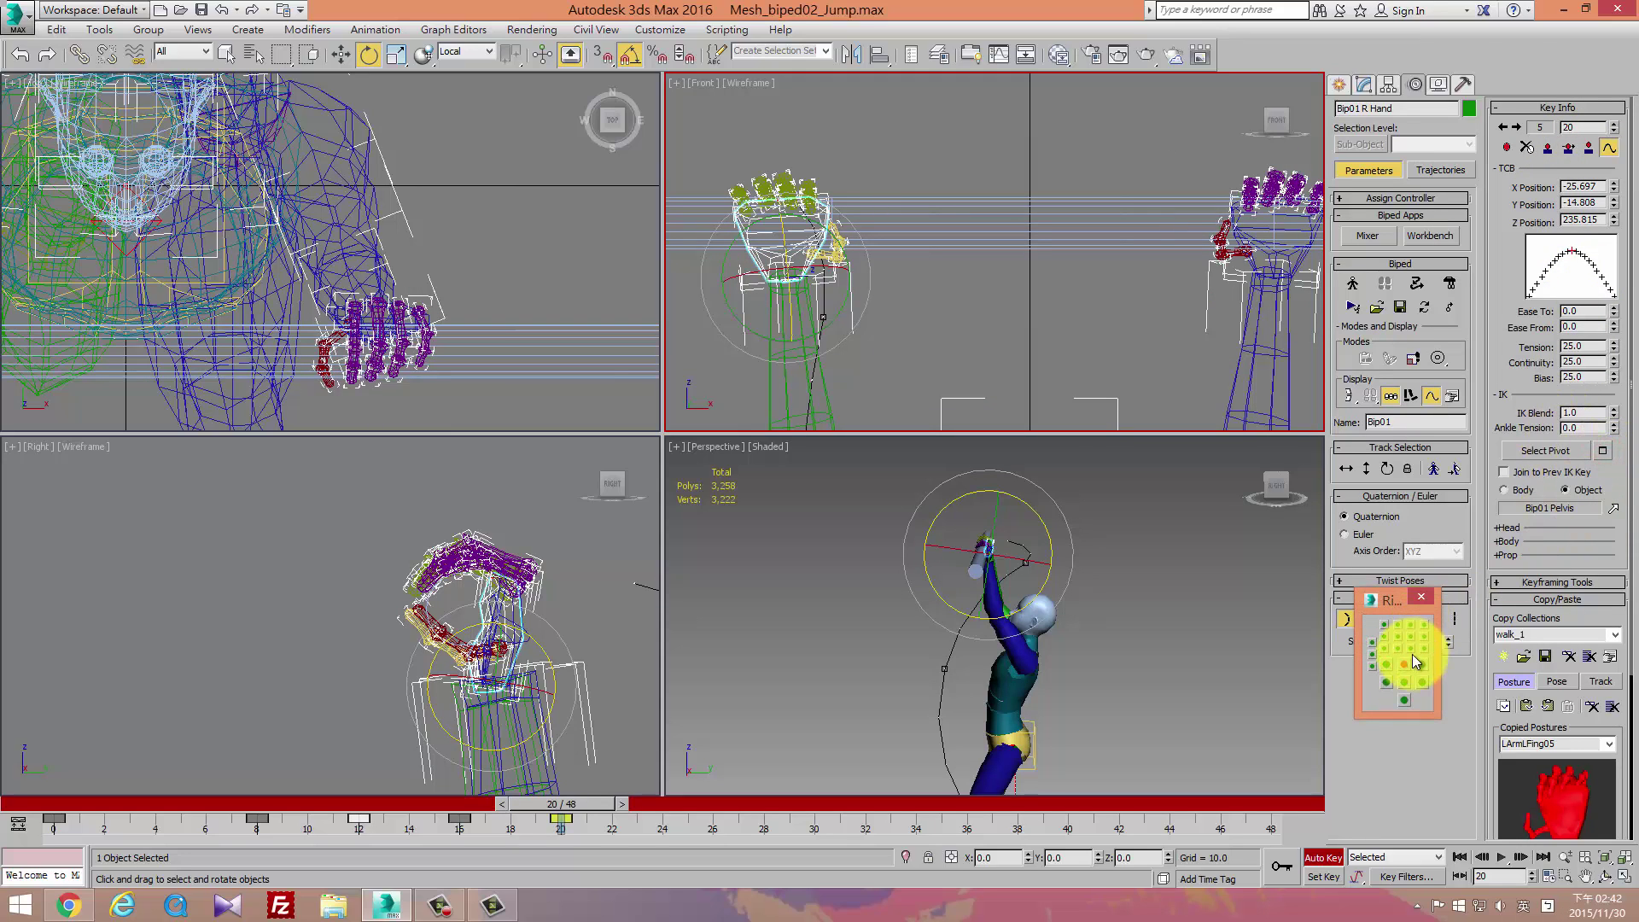
Reselect the left hand and inspect it and the legs from several views.
left_click(1290, 266)
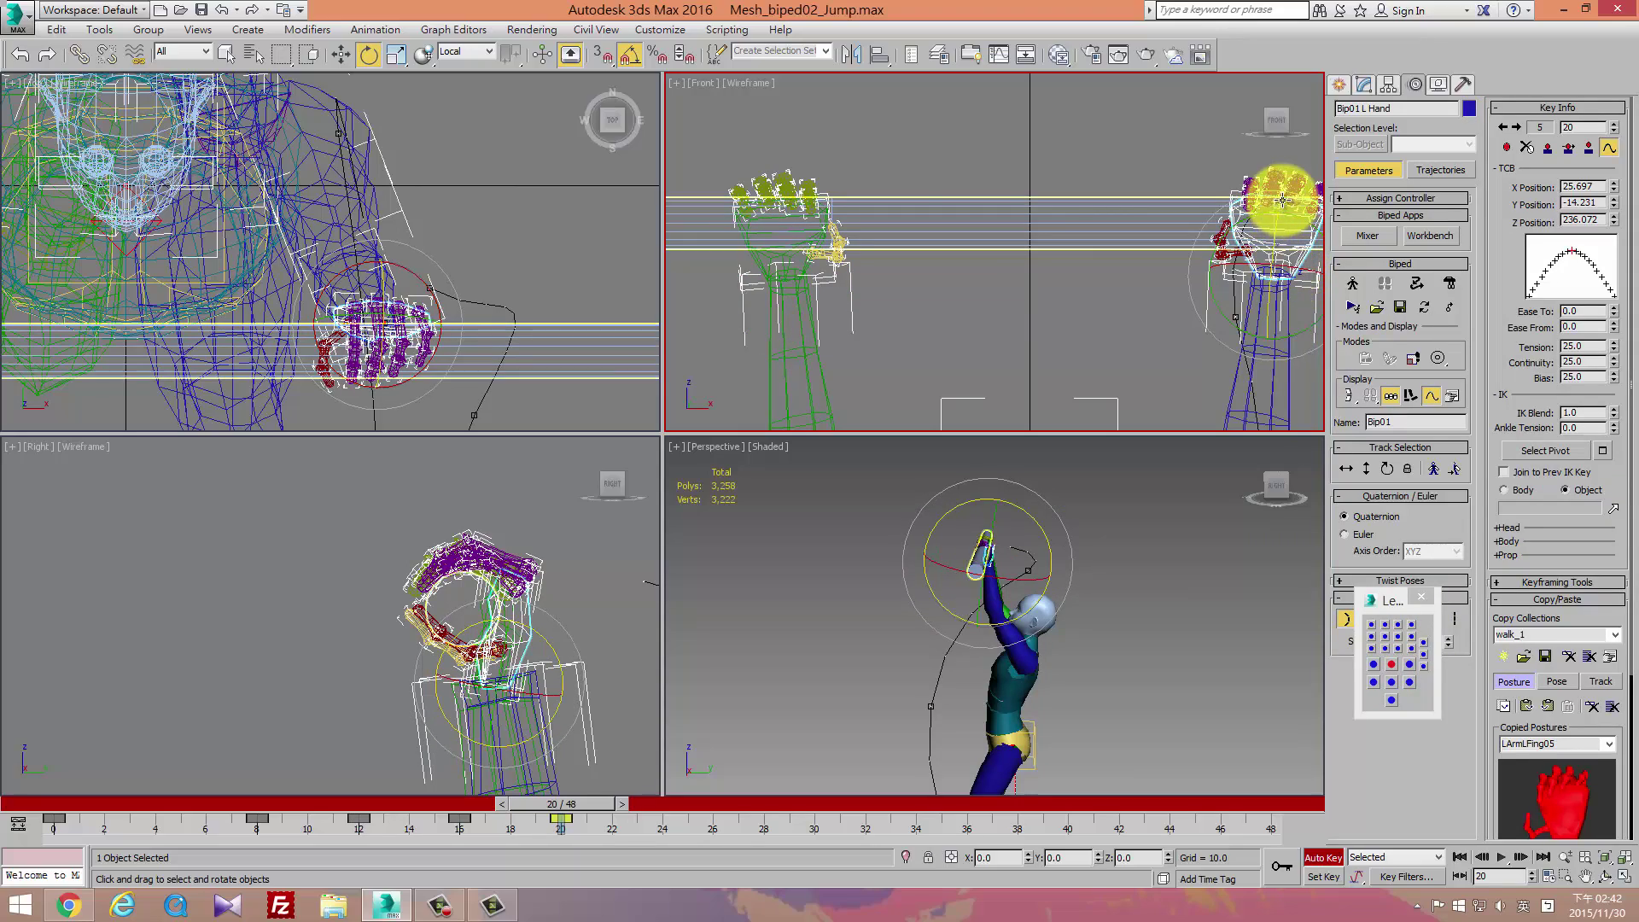
middle_click_drag(1283, 213, 822, 360)
scroll(822, 361, "up", 5)
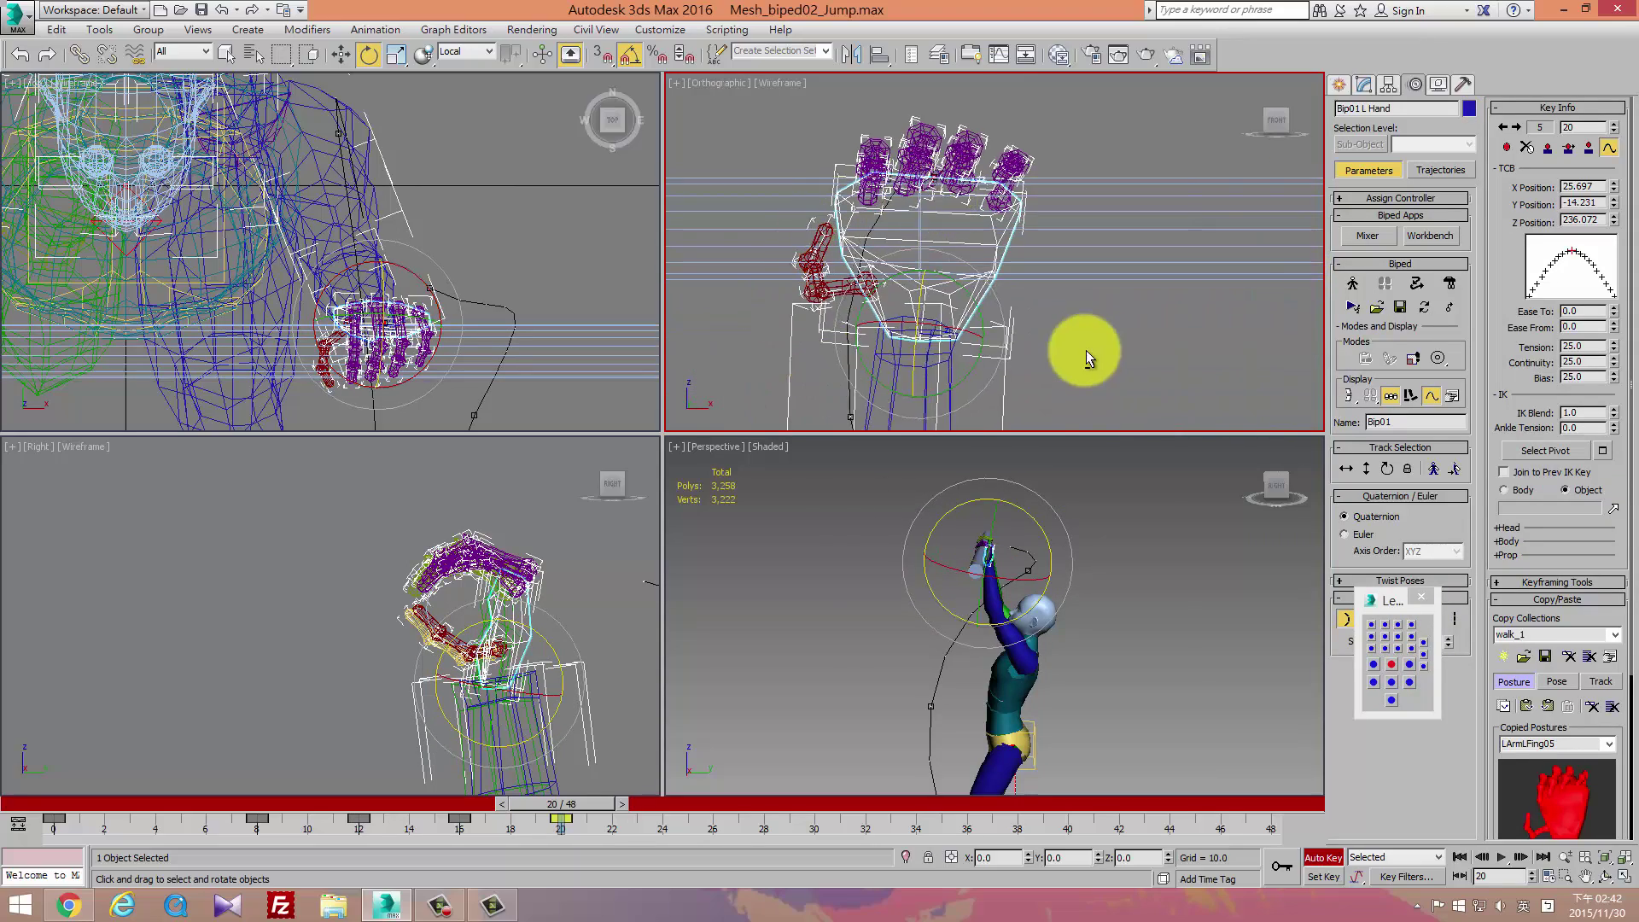
mouse_move(1079, 347)
middle_mouse_down("alt")
mouse_move(922, 366)
mouse_move(927, 198)
mouse_move(940, 256)
mouse_move(1067, 245)
mouse_move(1028, 318)
mouse_move(1050, 274)
mouse_move(1045, 311)
mouse_move(1098, 356)
mouse_move(1098, 322)
middle_mouse_up("alt")
key("f")
middle_click(1069, 523)
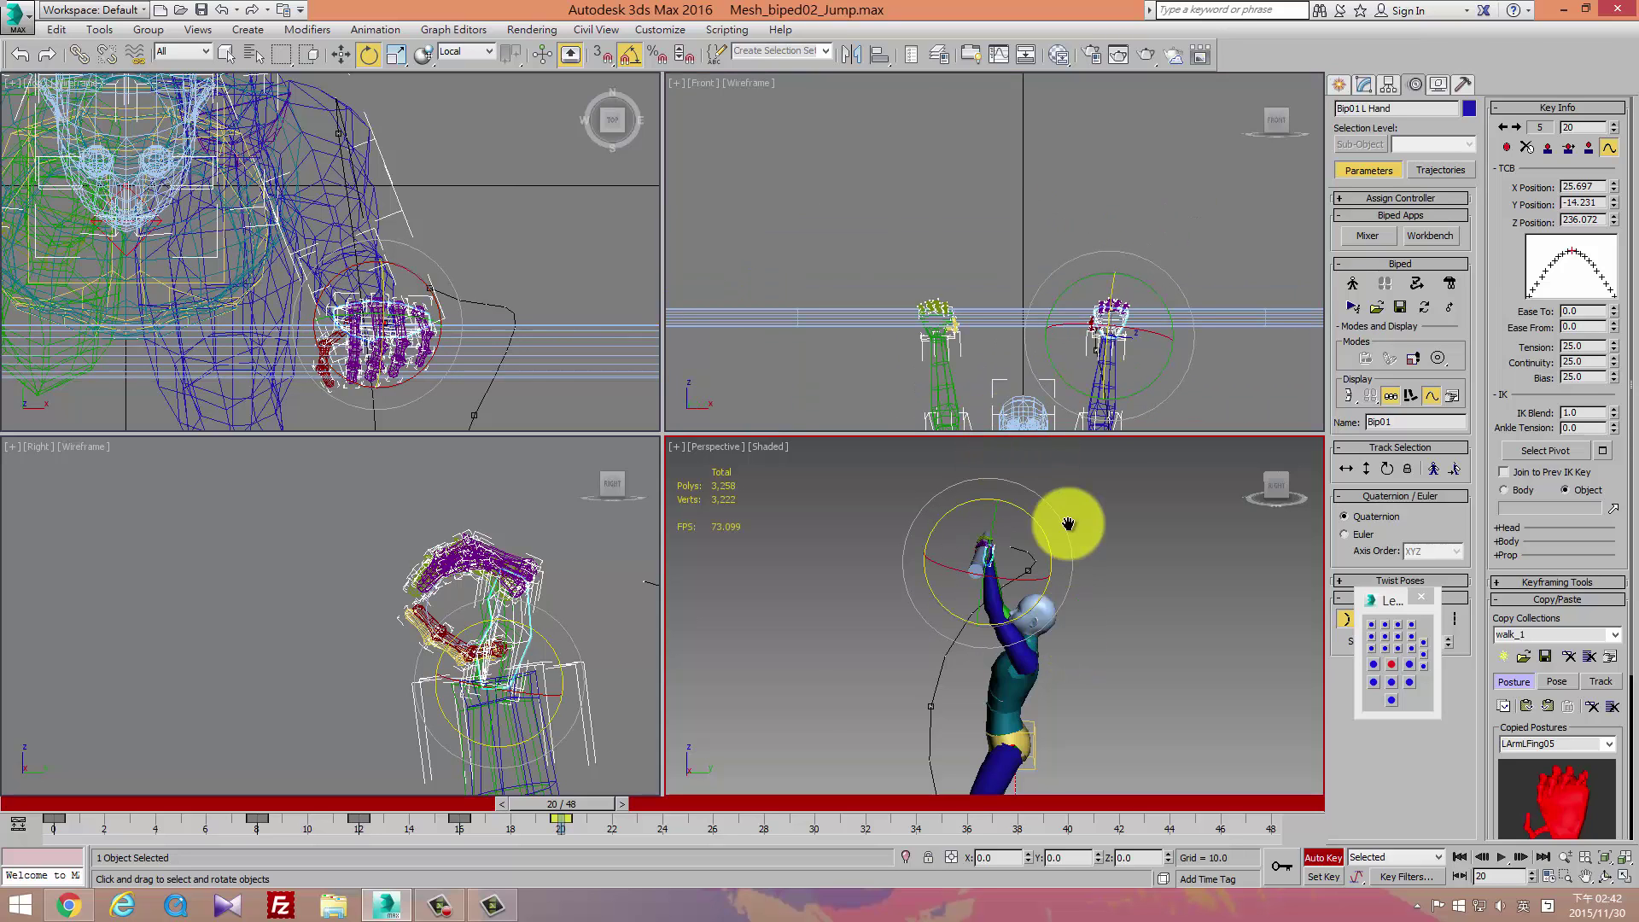
middle_click_drag(1068, 523, 1068, 402)
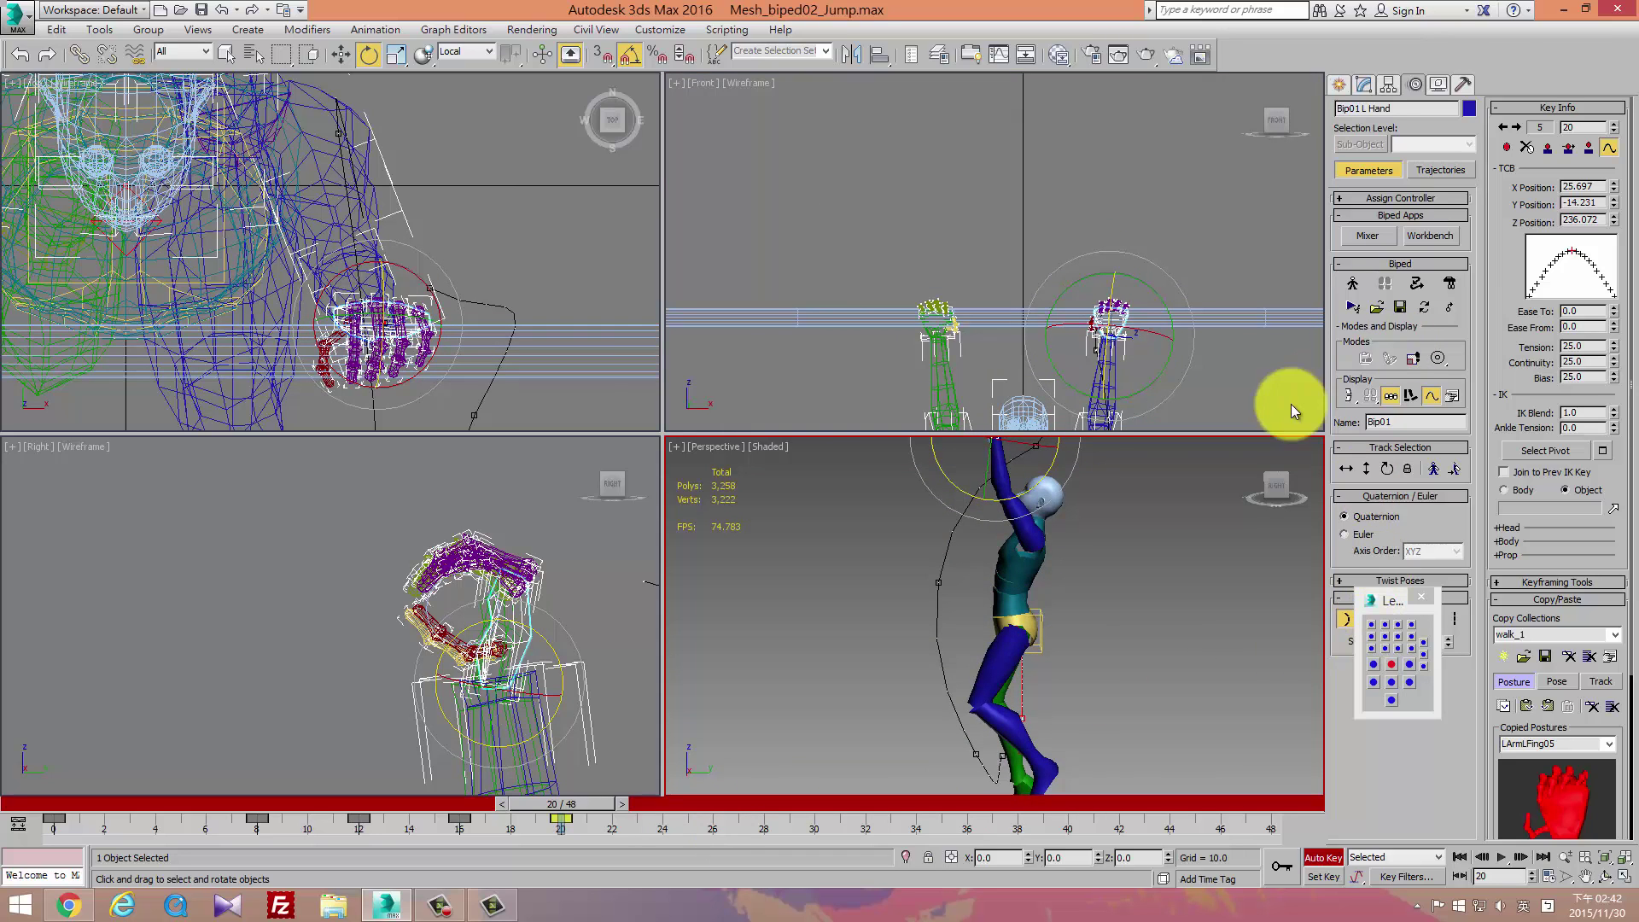
middle_click_drag(1036, 604, 1002, 566)
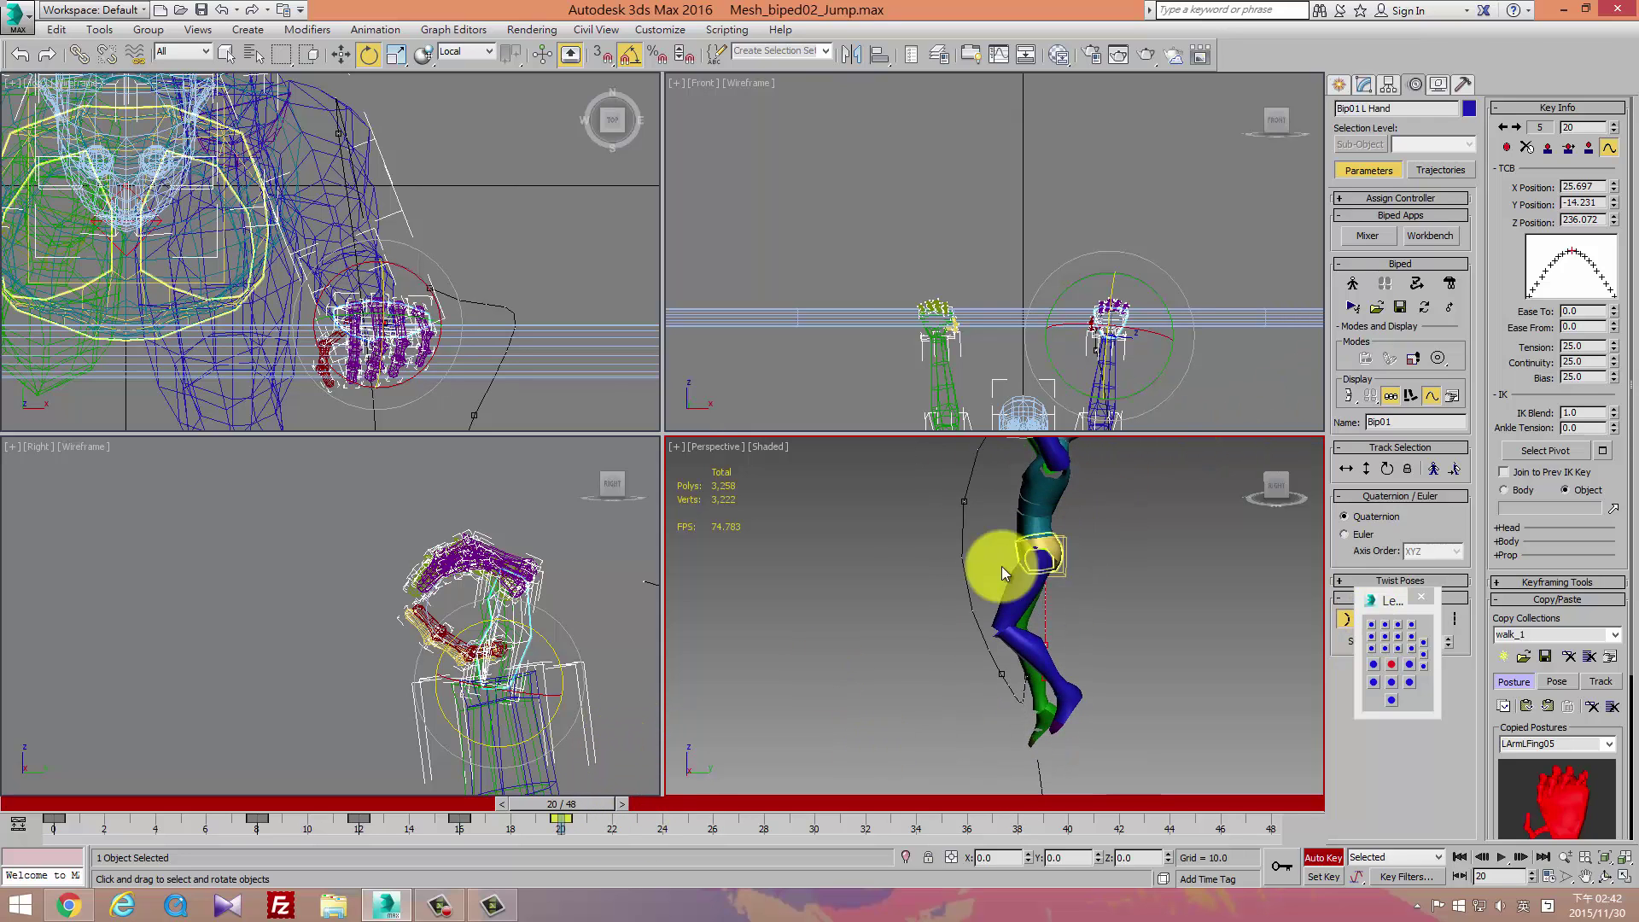
With Bip01 Pelvis on Body Vertical, delete its track bar keys from frame 29 to 48.
left_click(1062, 555)
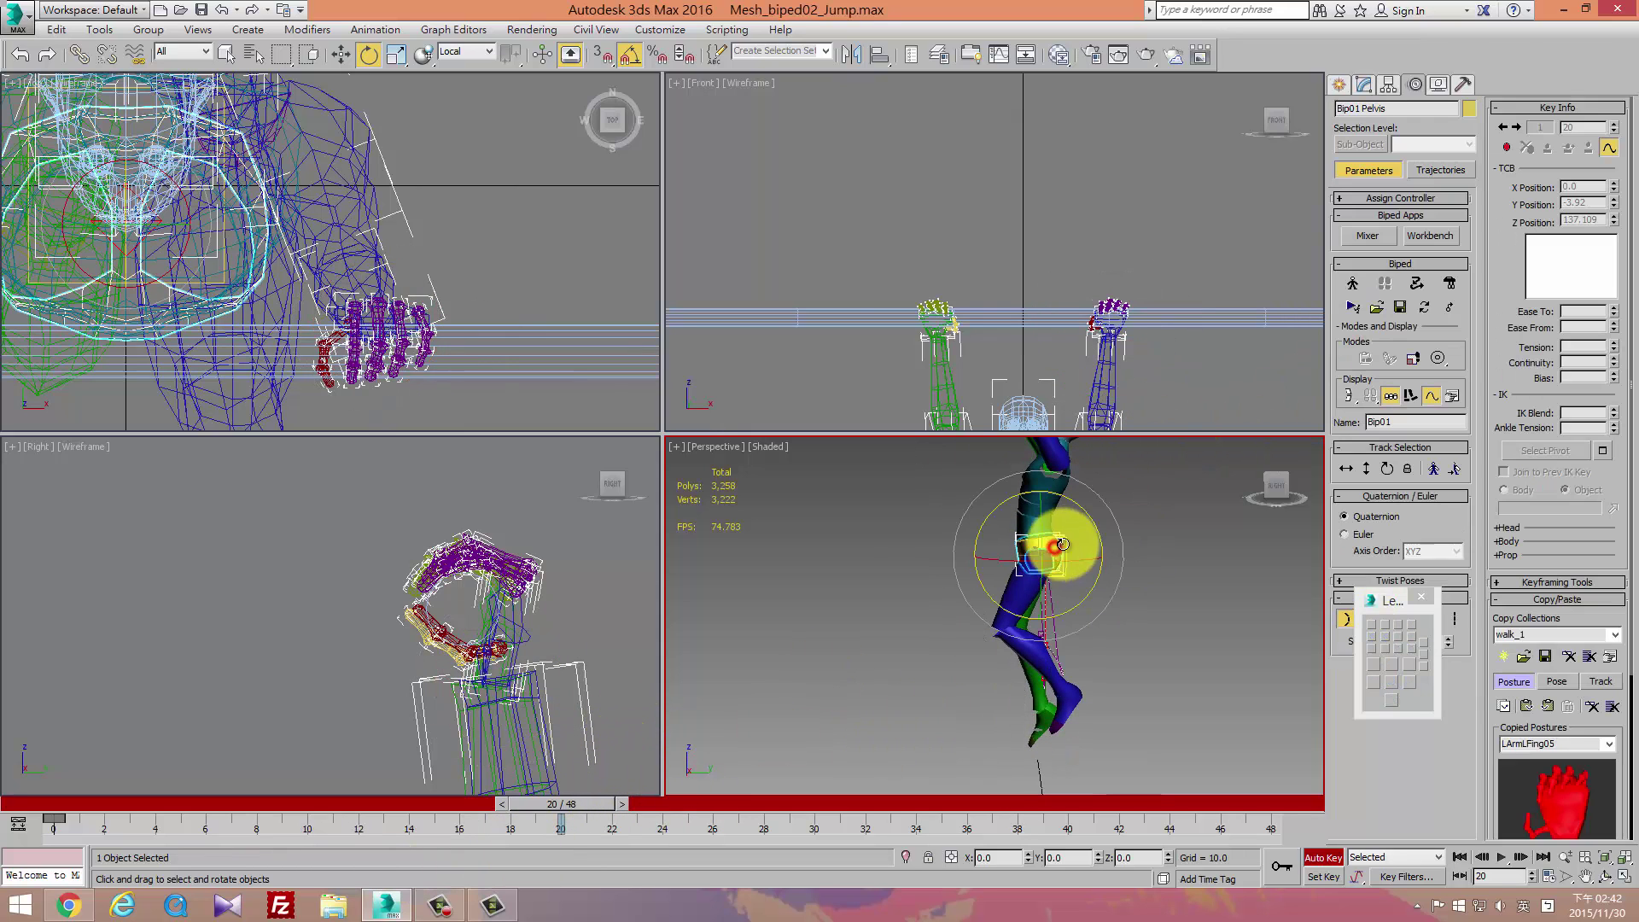
left_click(1366, 469)
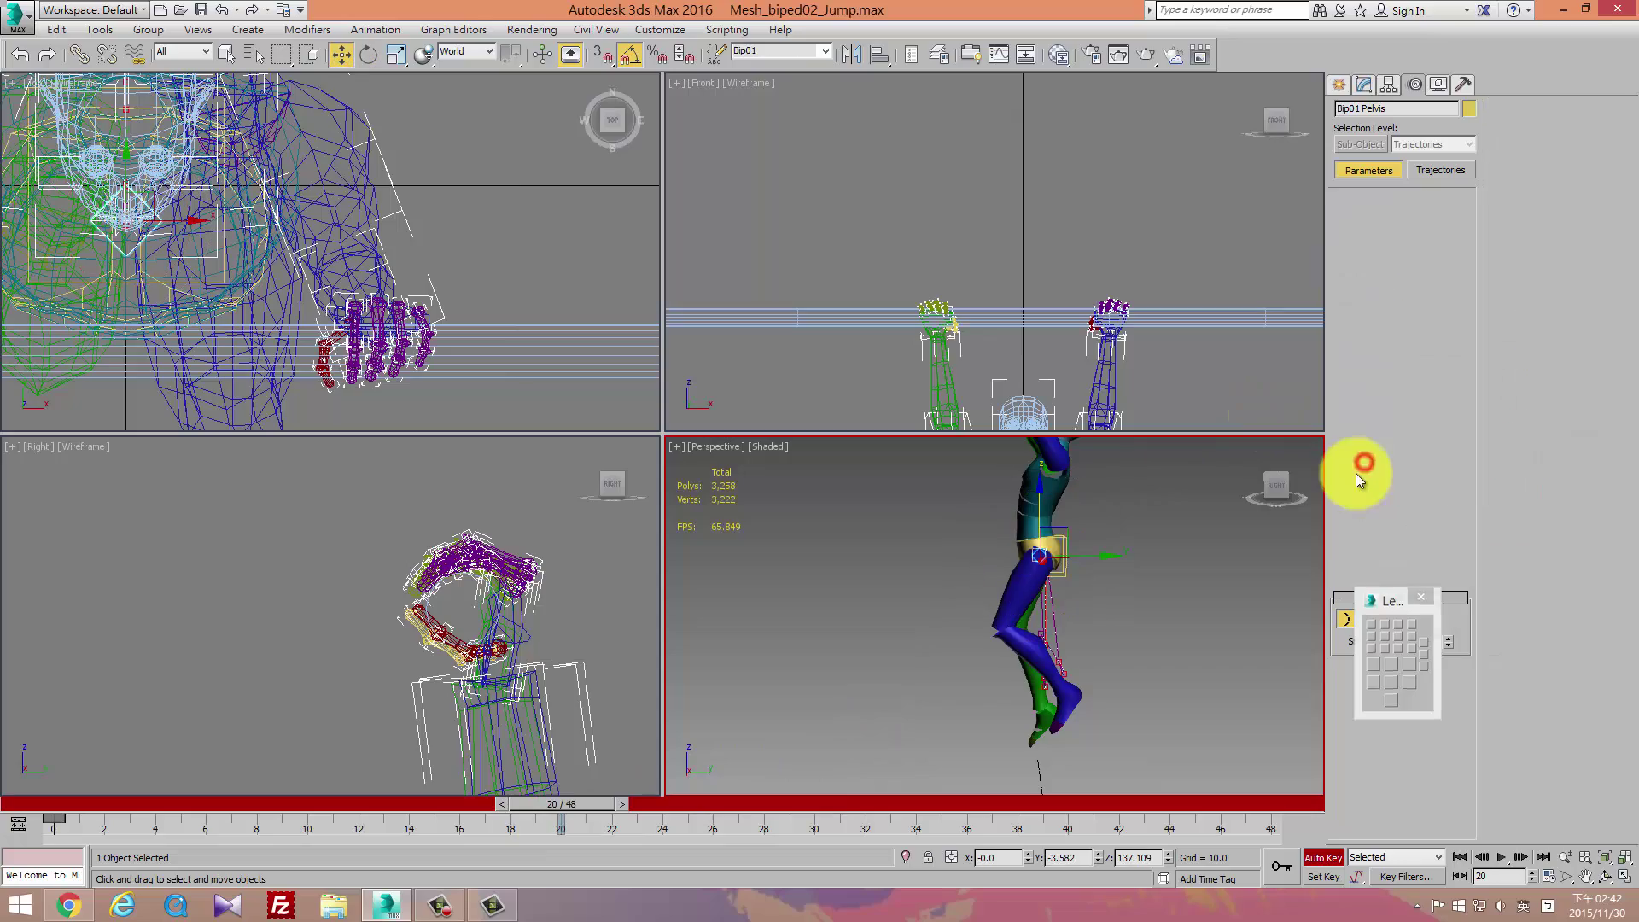
mouse_move(593, 808)
left_mouse_down()
mouse_move(564, 862)
mouse_move(743, 896)
mouse_move(566, 893)
left_mouse_up()
left_click_drag(779, 824, 1181, 829)
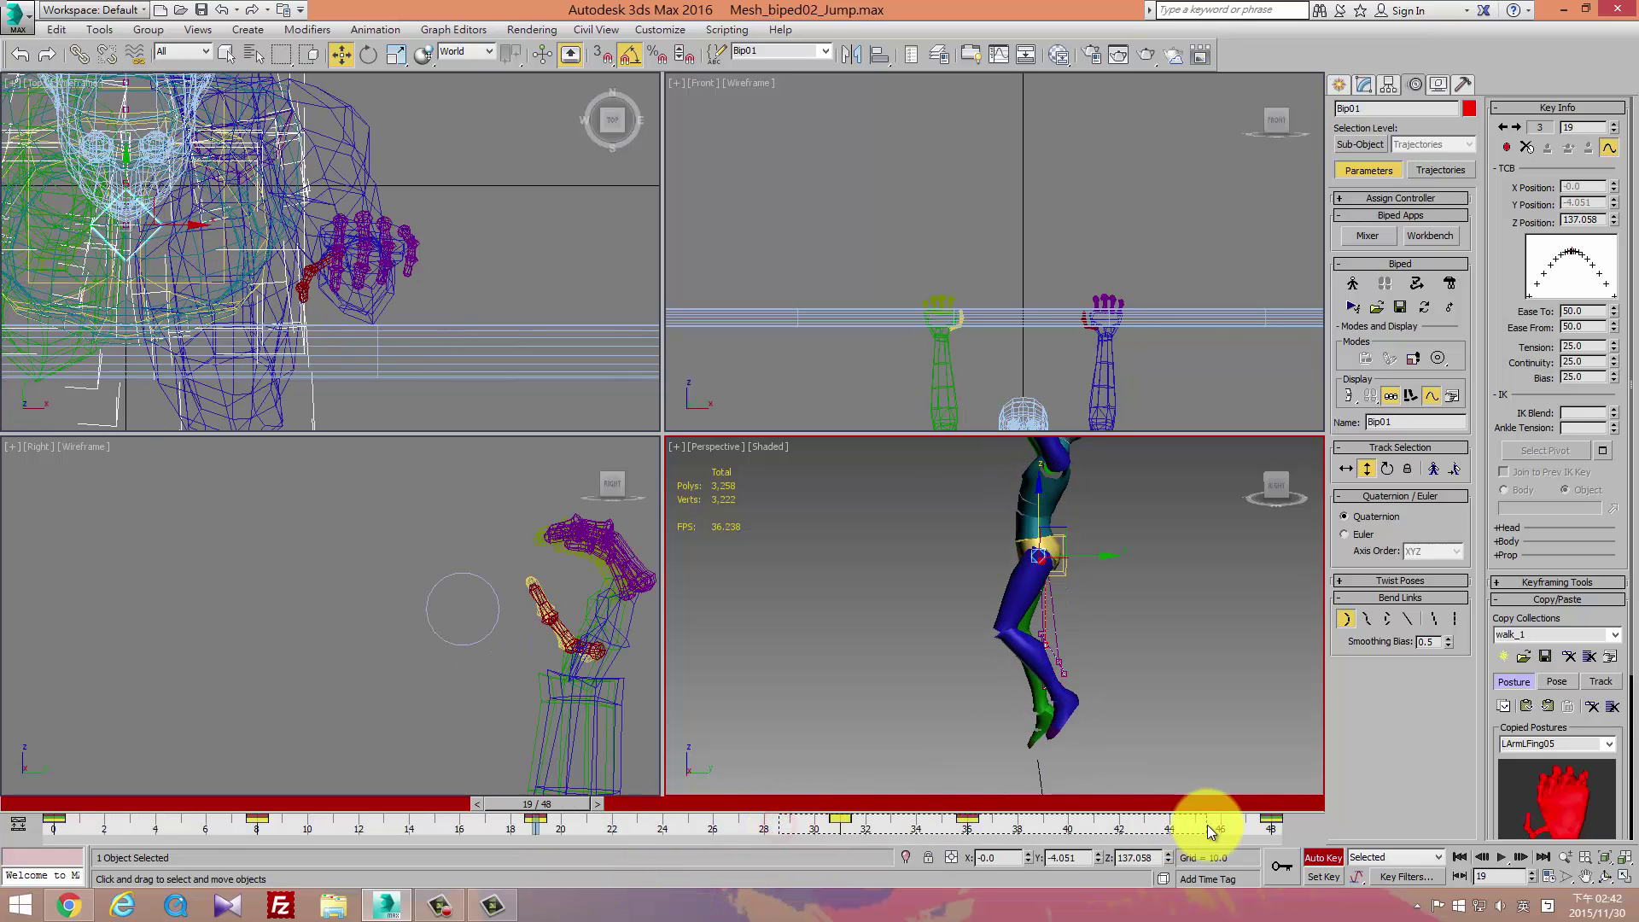
key("Delete")
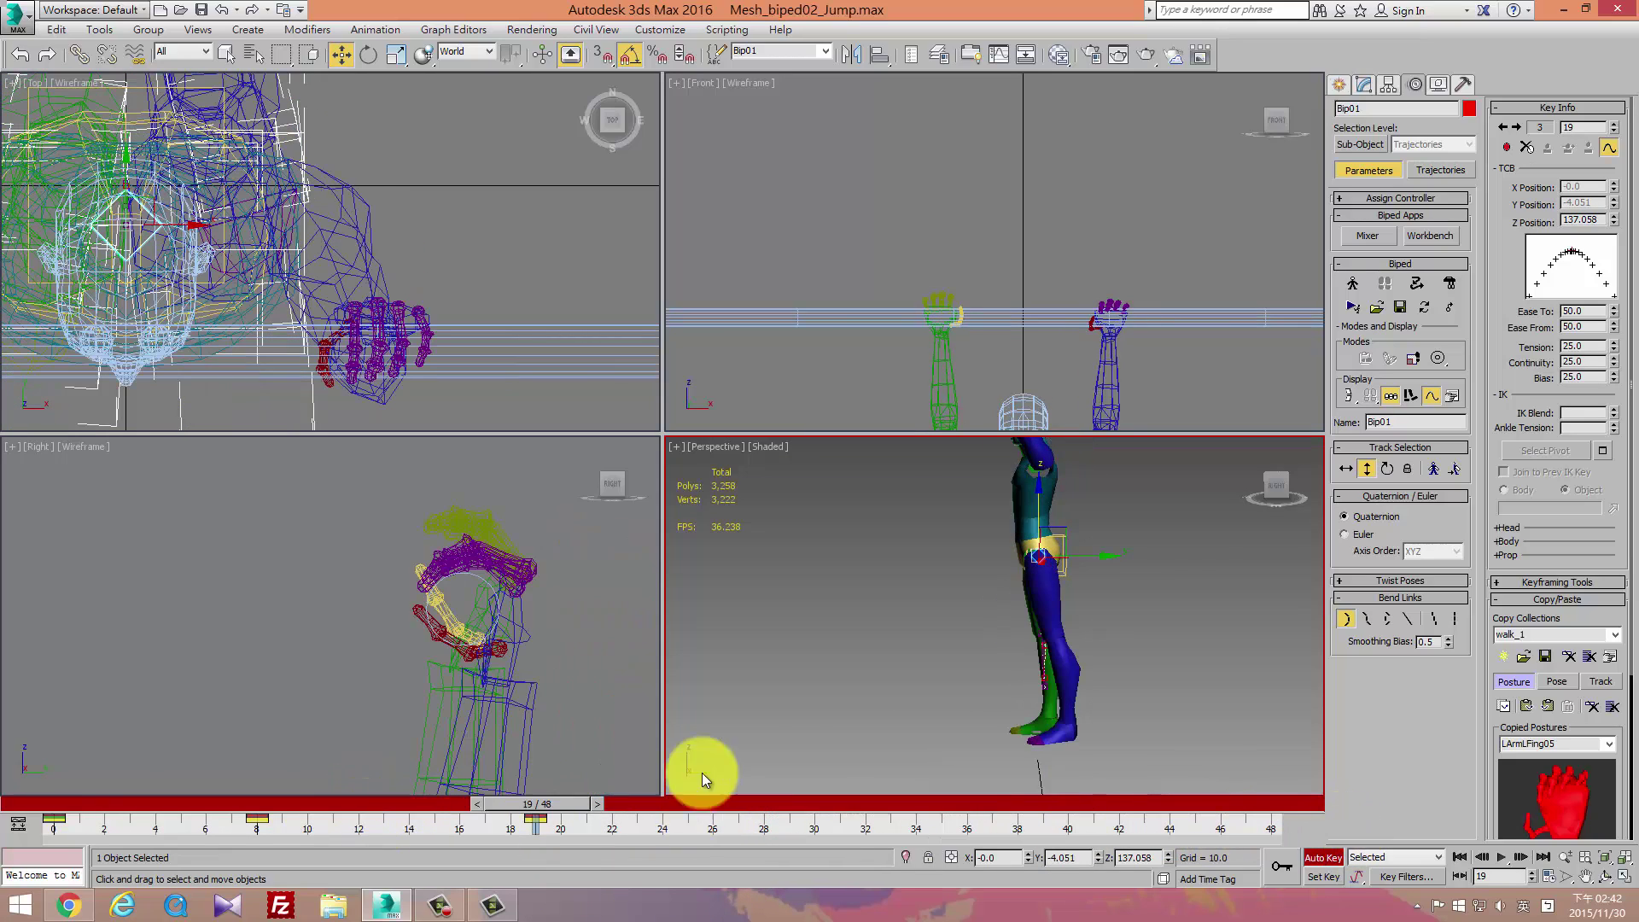
mouse_move(560, 807)
left_mouse_down()
mouse_move(18, 761)
mouse_move(475, 863)
mouse_move(685, 868)
left_mouse_up()
mouse_move(858, 618)
middle_mouse_down("alt")
mouse_move(1171, 530)
mouse_move(1051, 659)
mouse_move(1040, 596)
middle_mouse_up("alt")
left_click_drag(1152, 669, 1153, 670)
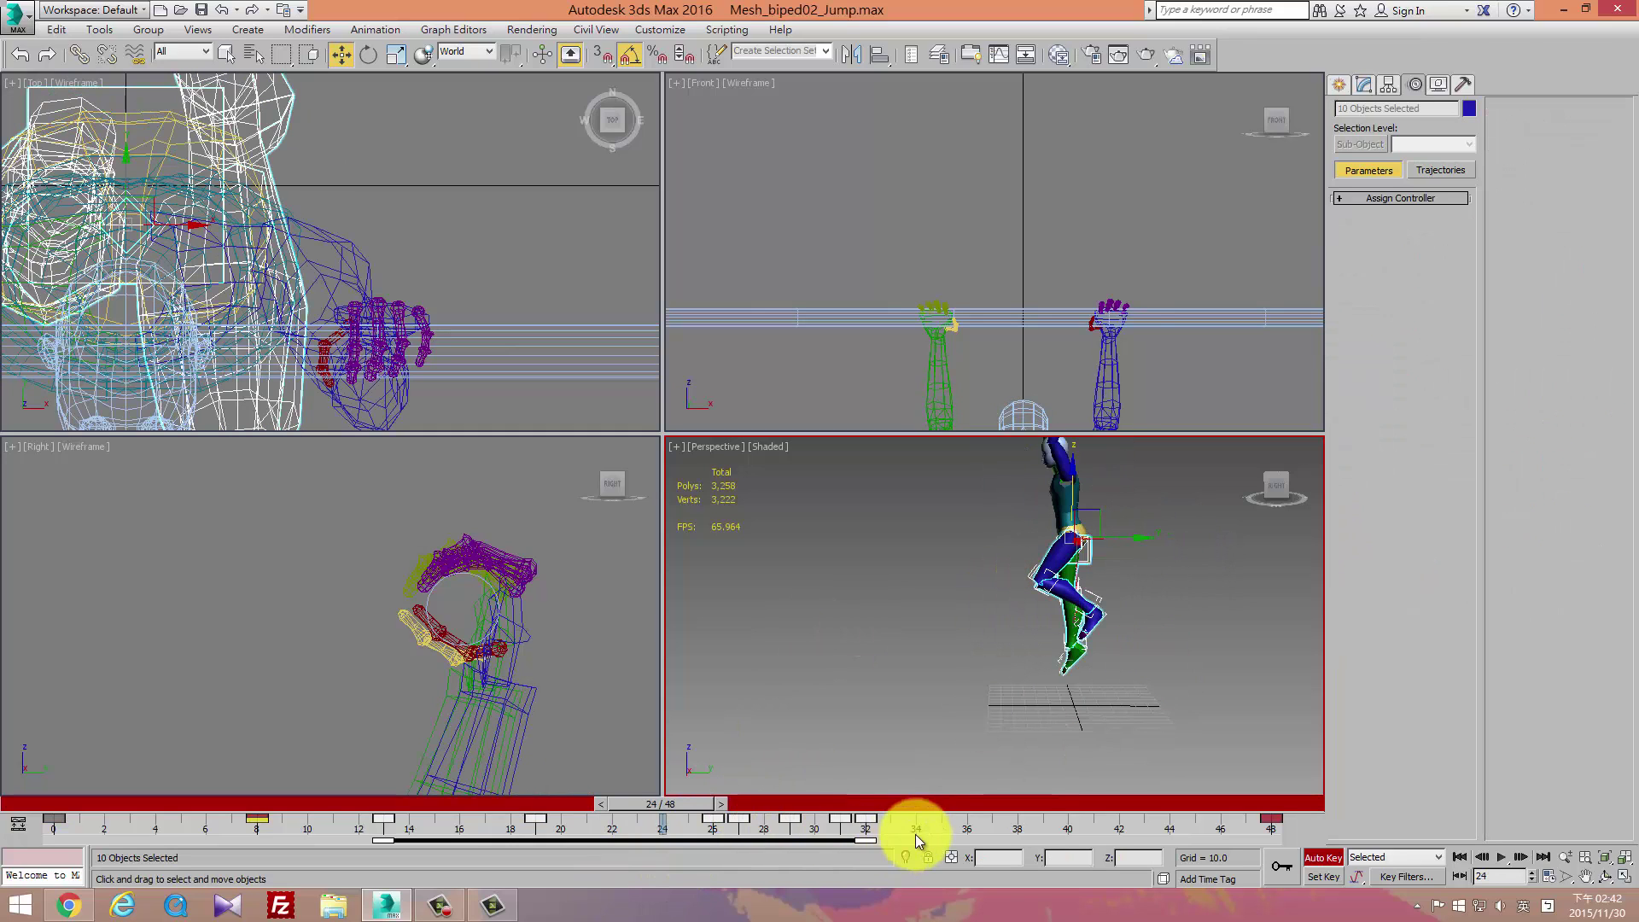
Delete the leg keys between frames 26 and 34 and scrub back to frame 19.
left_click_drag(916, 834, 666, 856)
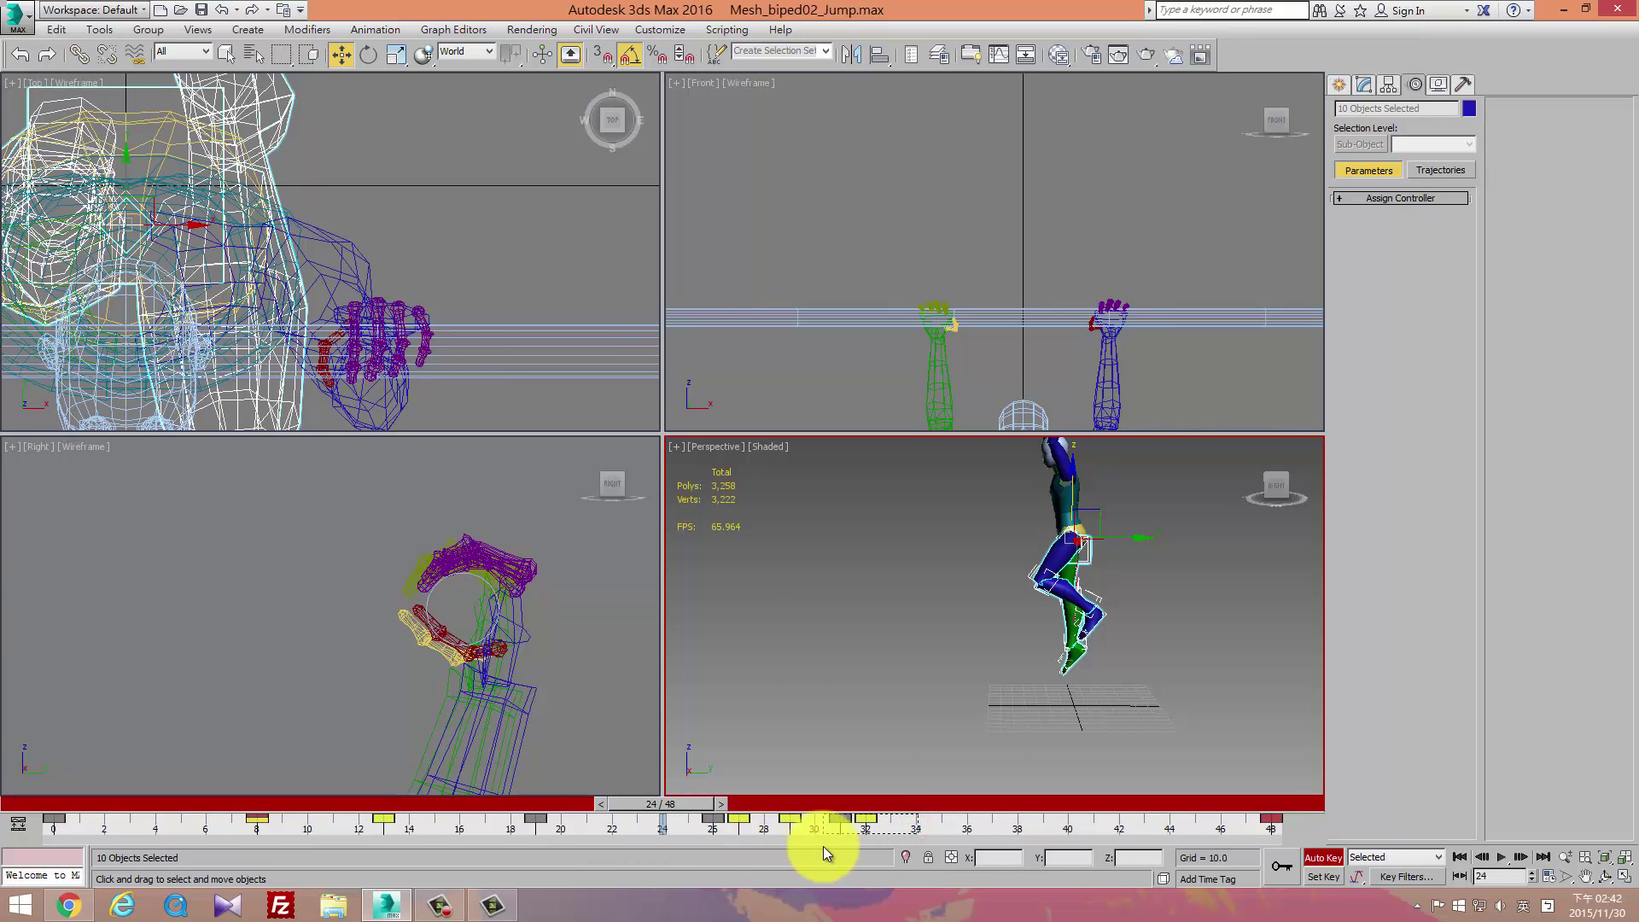
key("Delete")
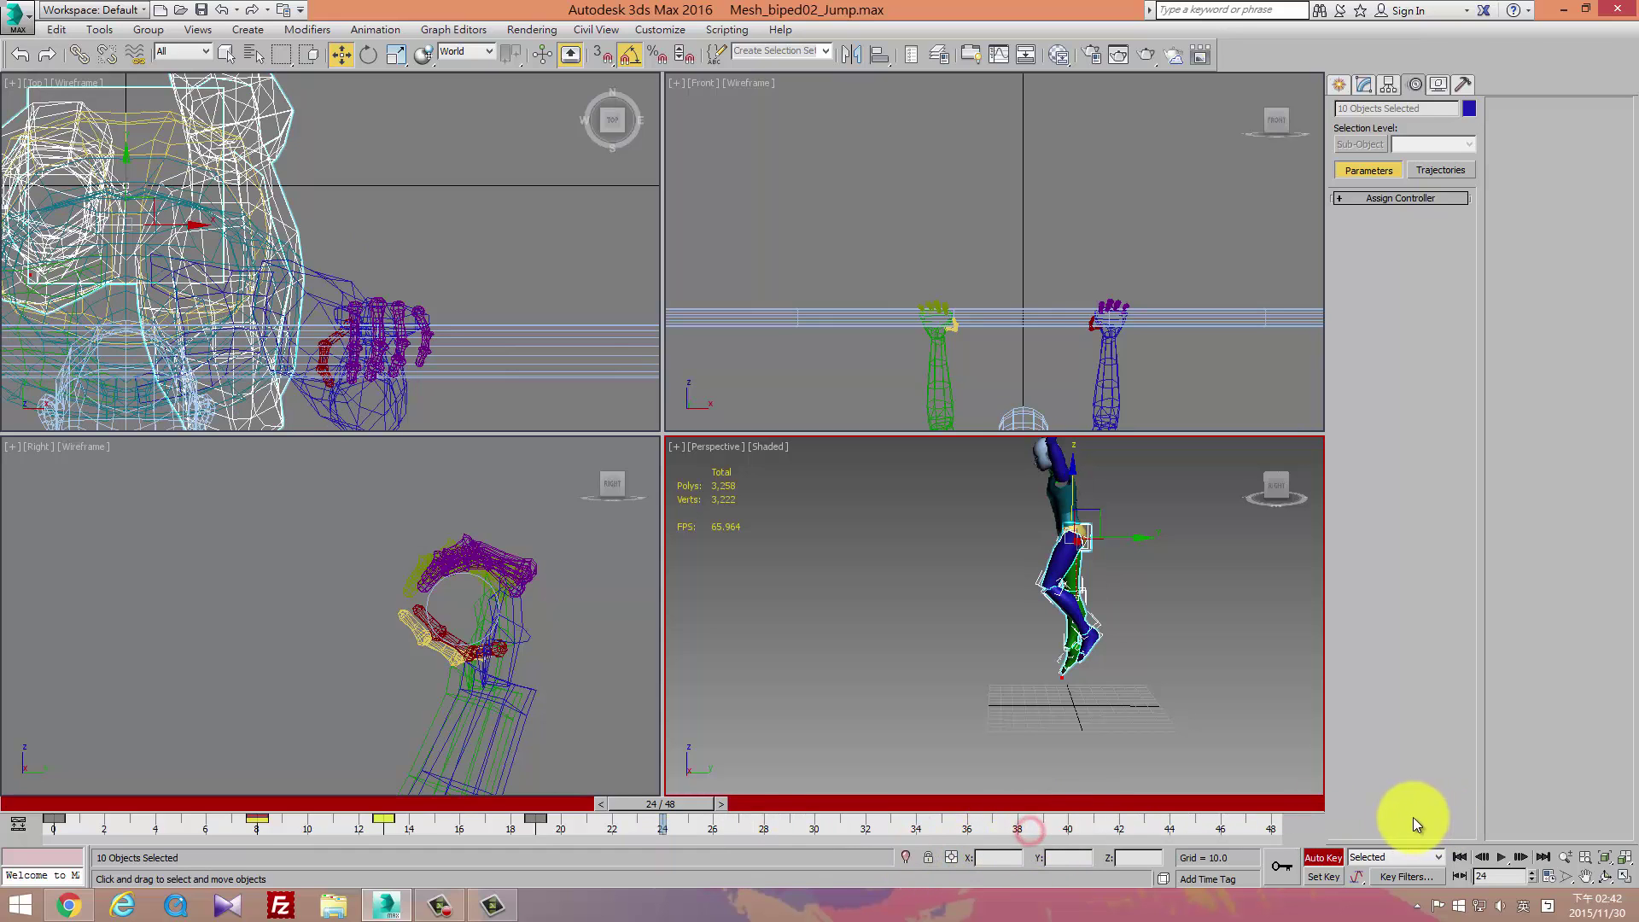
middle_click_drag(936, 633, 879, 628, "alt")
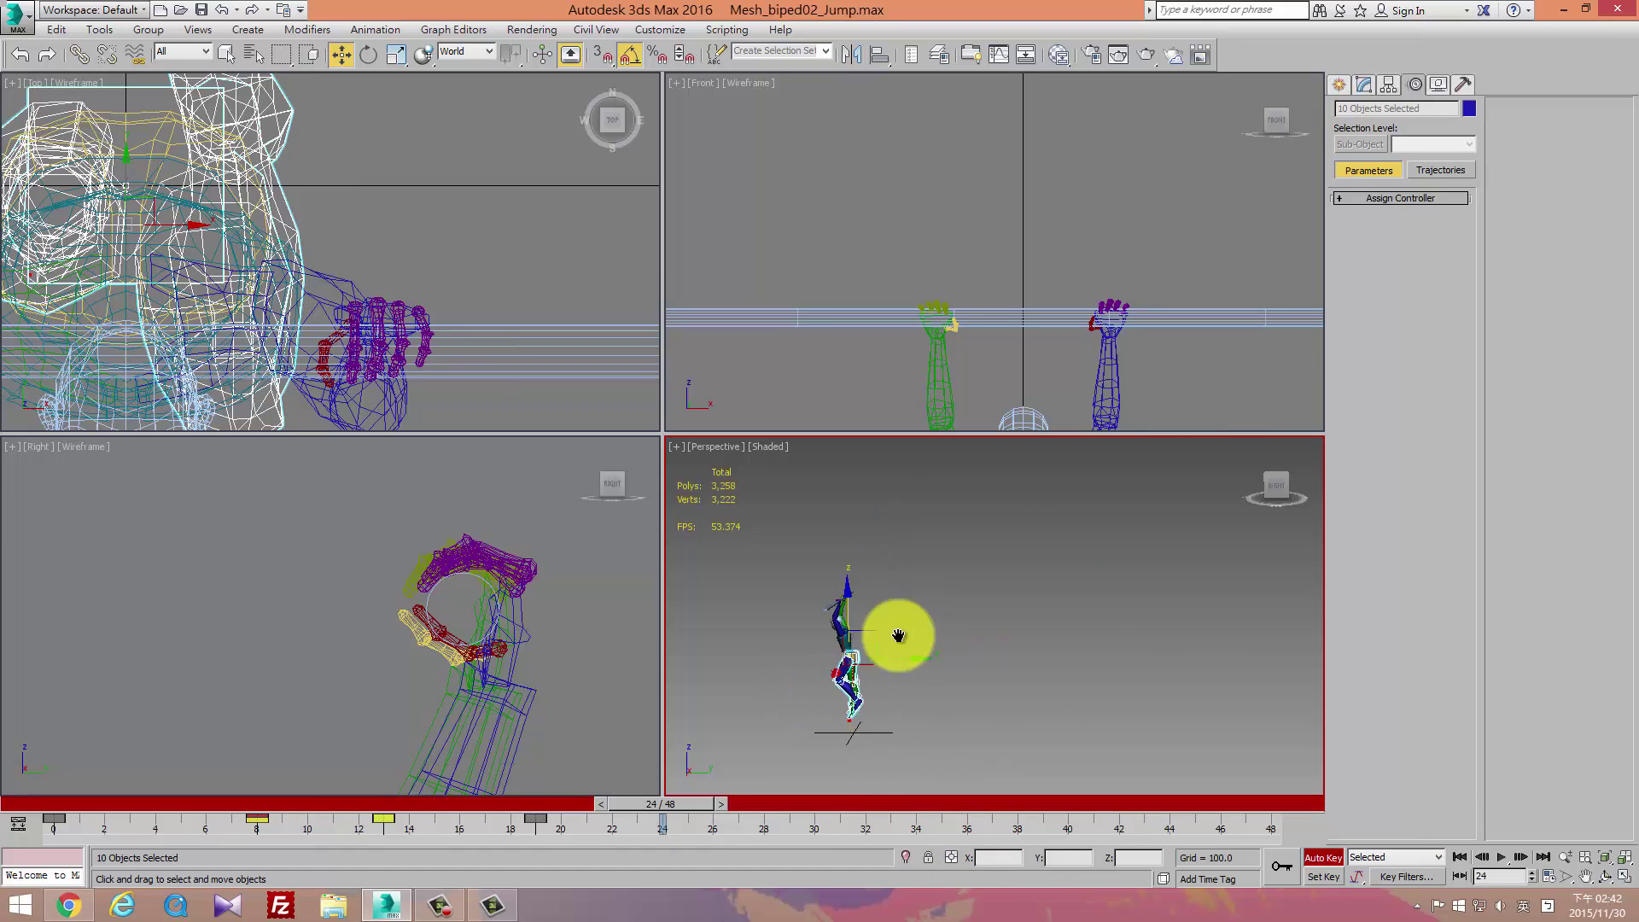
scroll(879, 628, "up", 3)
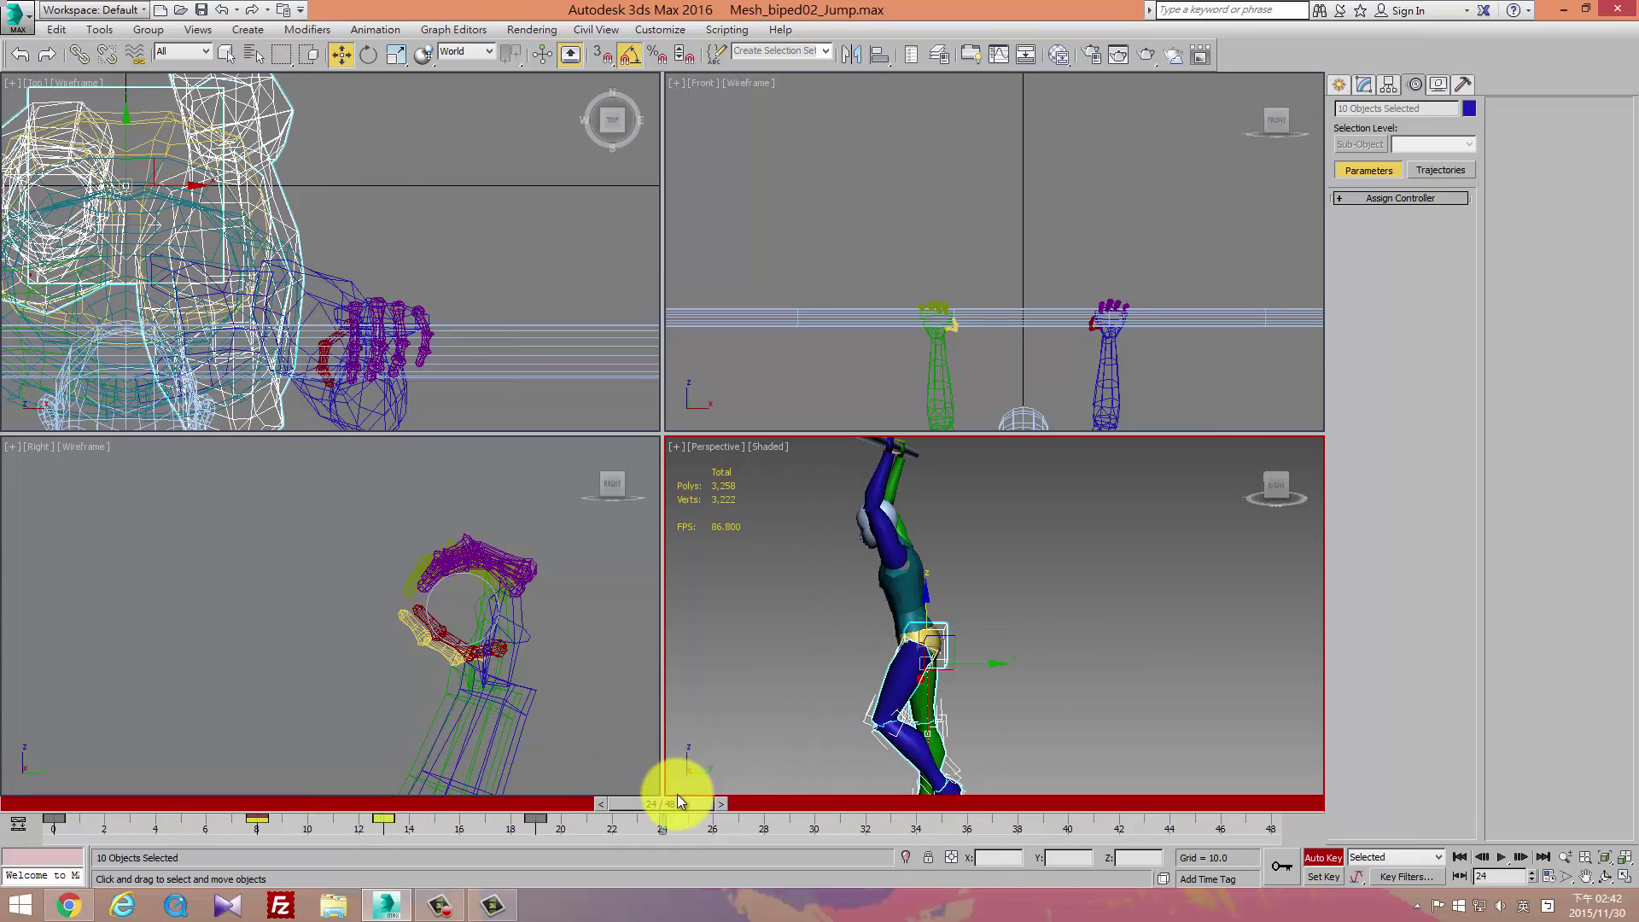
mouse_move(678, 802)
left_mouse_down()
mouse_move(409, 819)
mouse_move(156, 796)
mouse_move(475, 896)
mouse_move(767, 903)
mouse_move(665, 907)
left_mouse_up()
At frame 24, select Bip01 Pelvis alone and enable Body Vertical.
key("w")
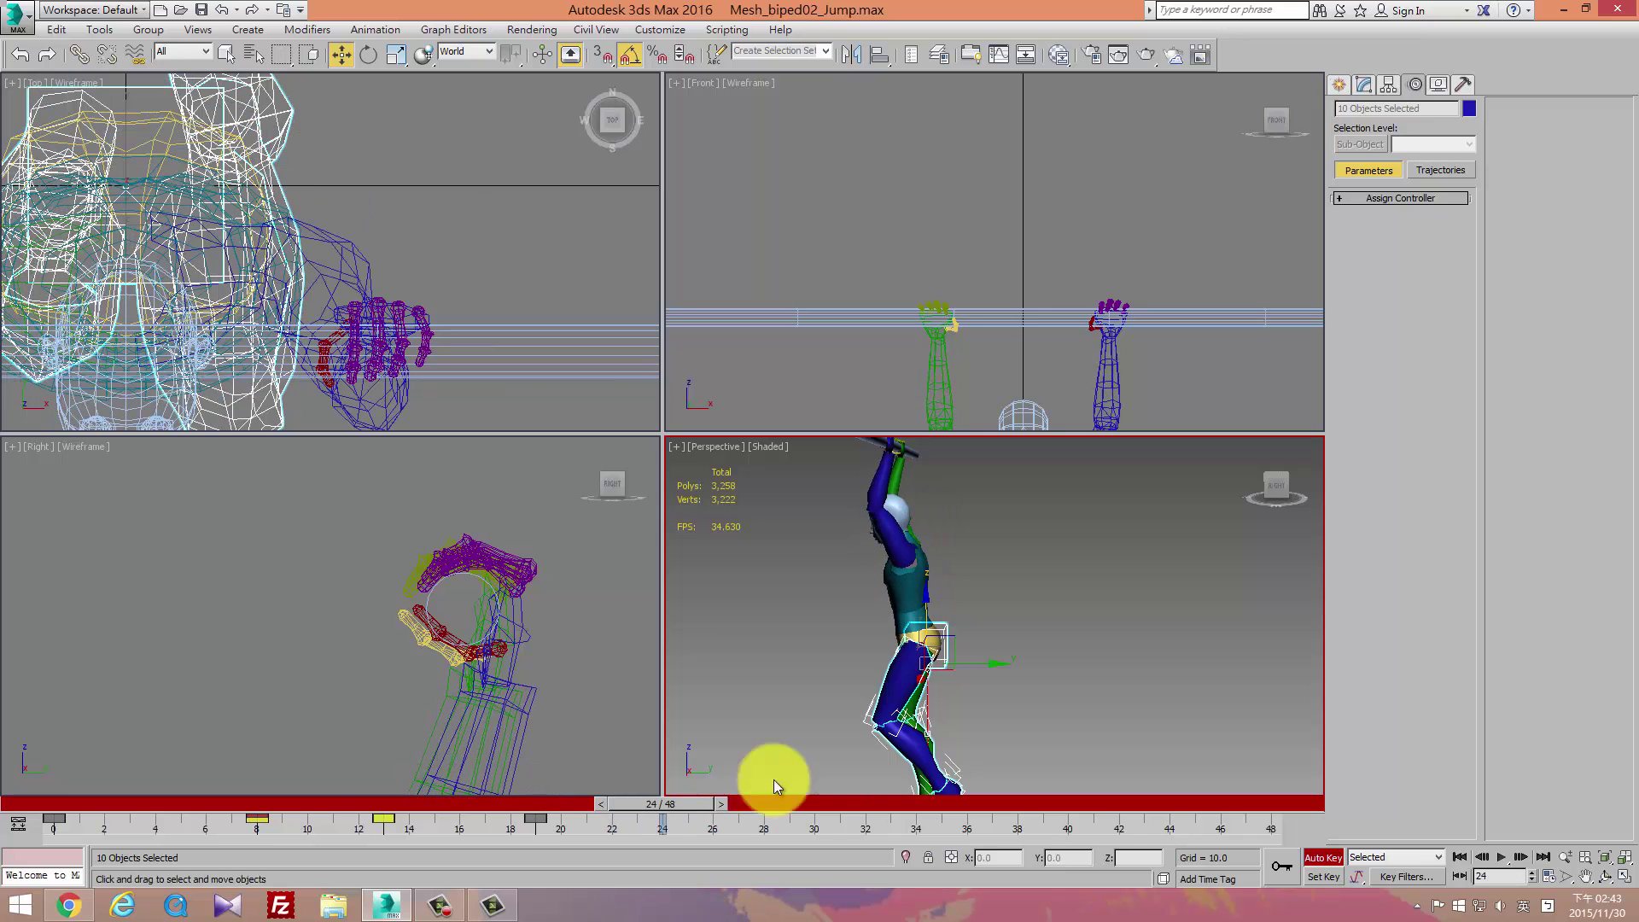
middle_click_drag(1109, 350, 1087, 109)
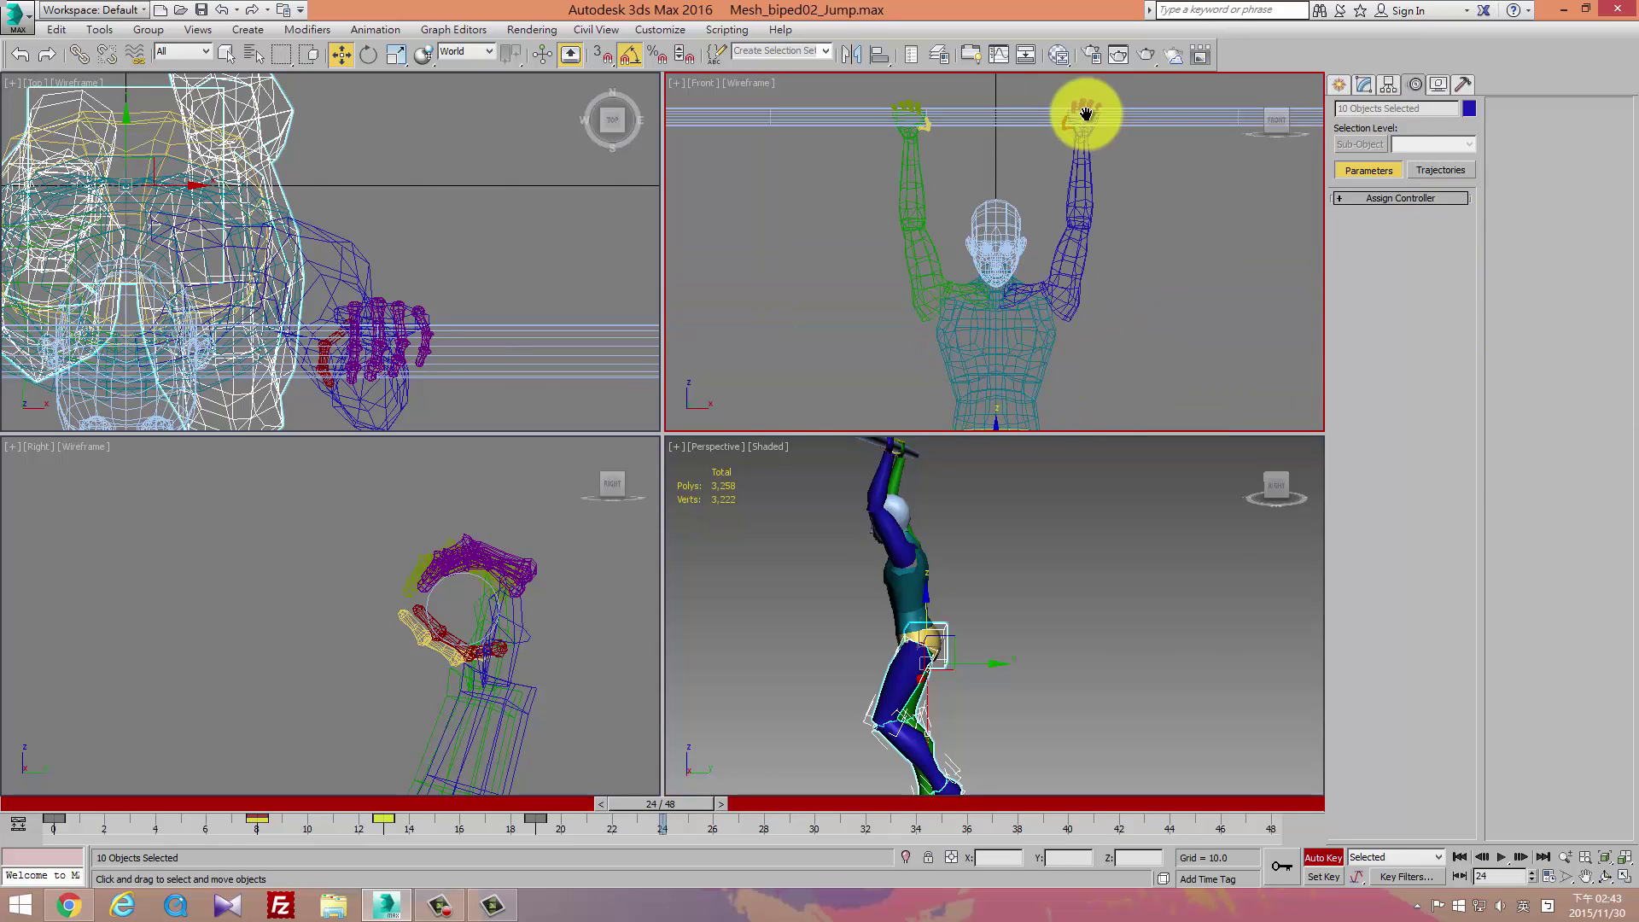
scroll(1086, 109, "up", 2)
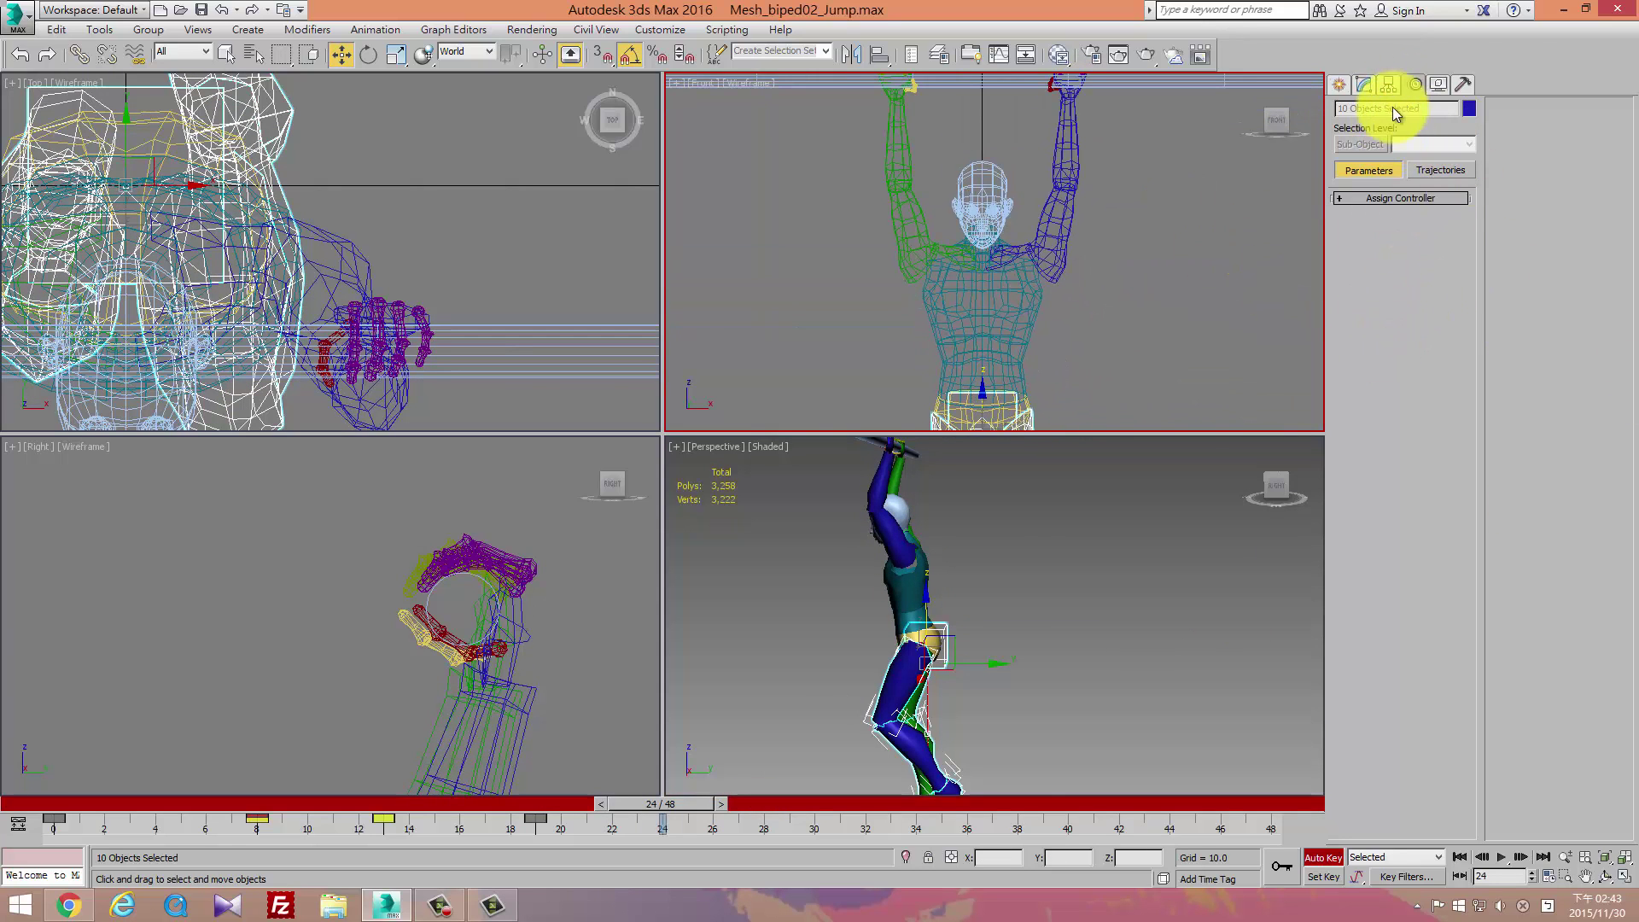
left_click(982, 410)
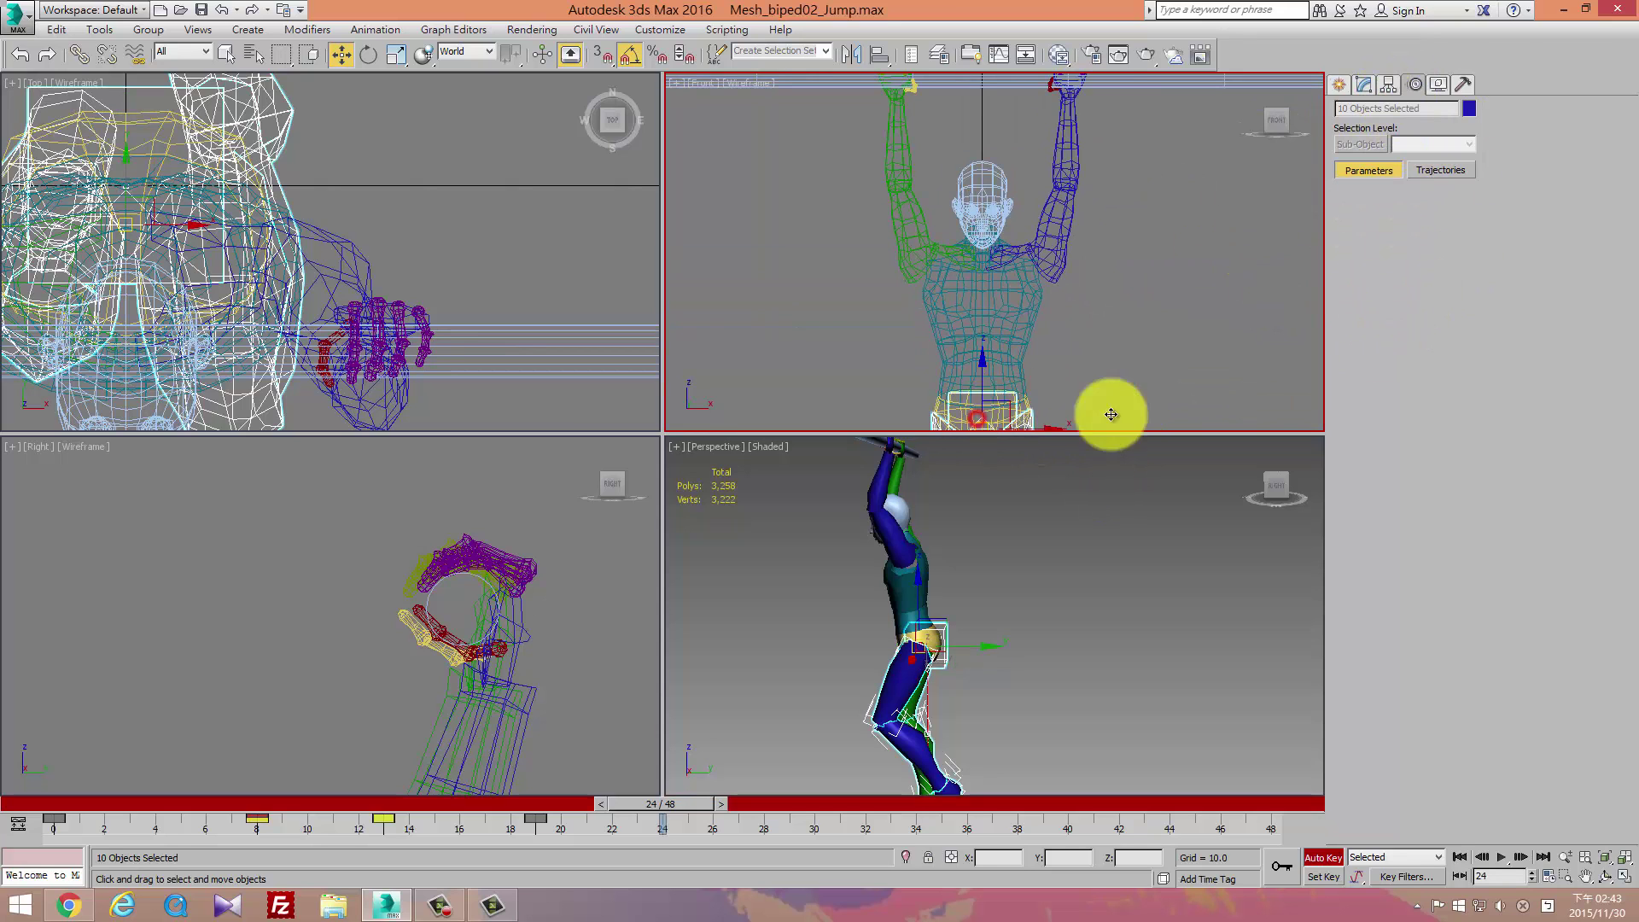
left_click(1364, 469)
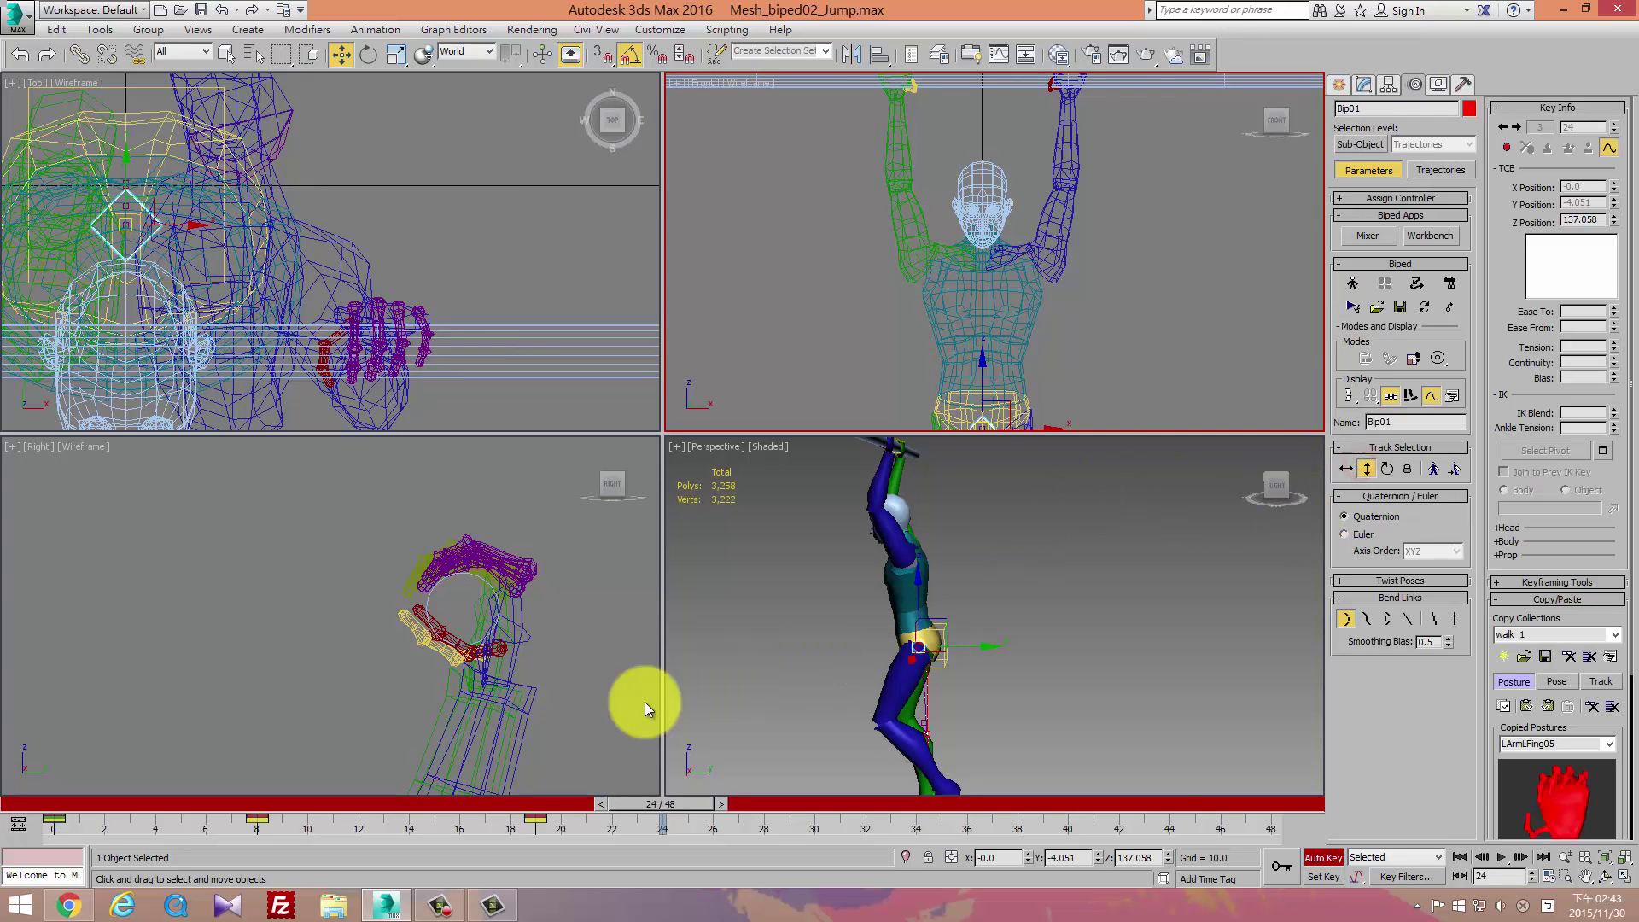
Frame the torso in the side view, try lowering the body, then undo.
scroll(280, 472, "down", 3)
mouse_move(280, 472)
middle_mouse_down()
mouse_move(439, 556)
mouse_move(427, 607)
middle_mouse_up()
scroll(439, 556, "down", 3)
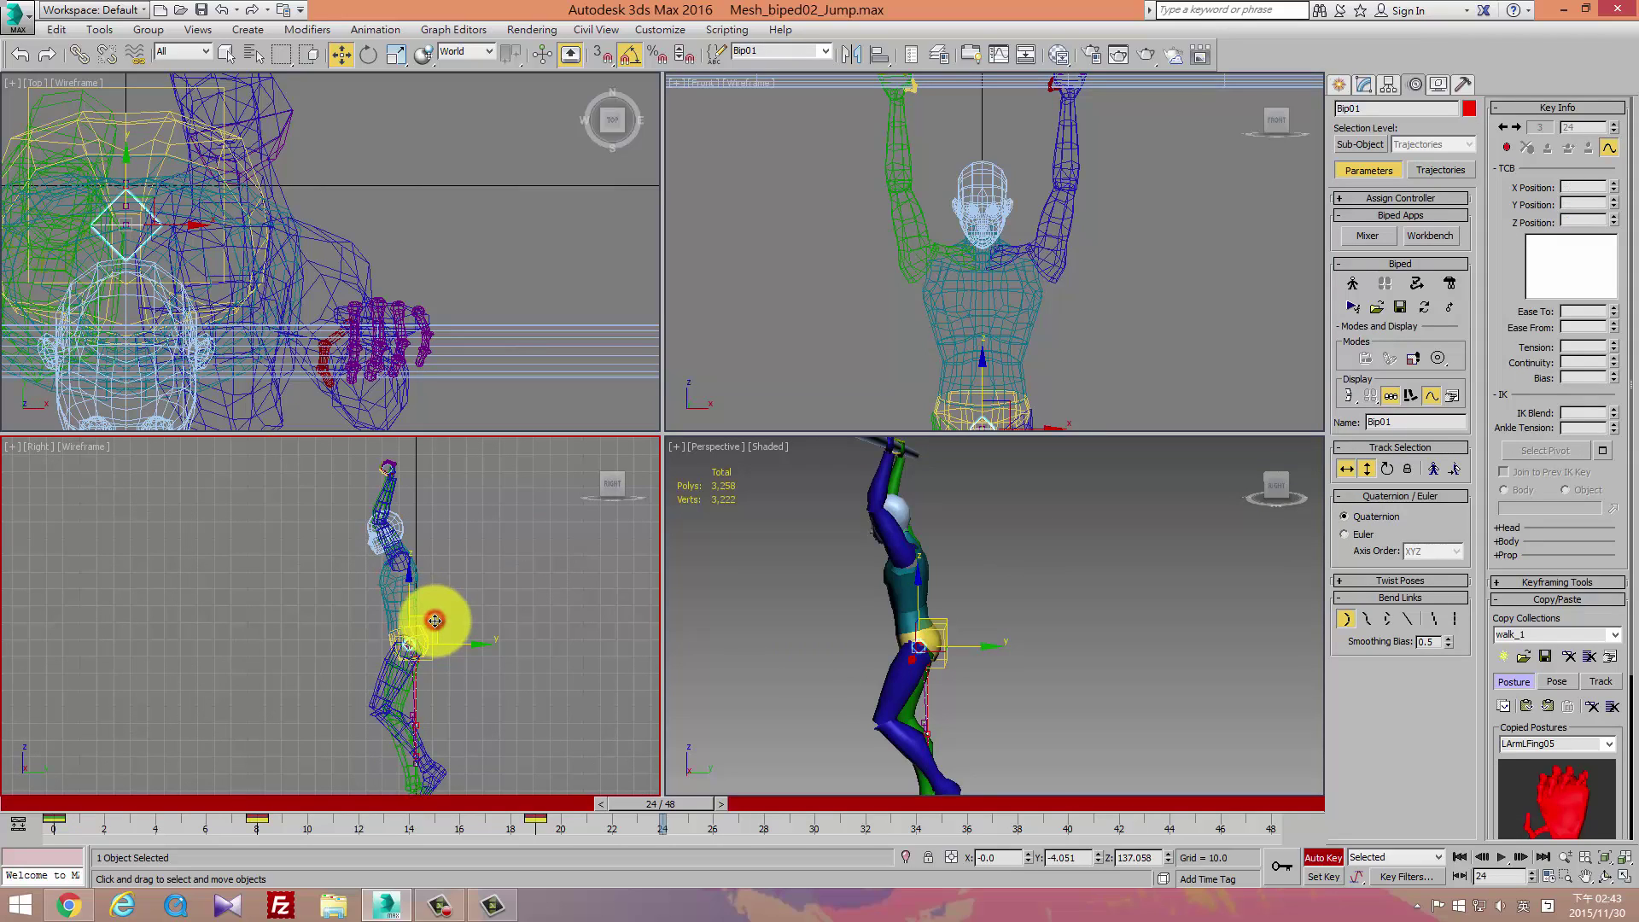
left_click_drag(434, 621, 439, 628)
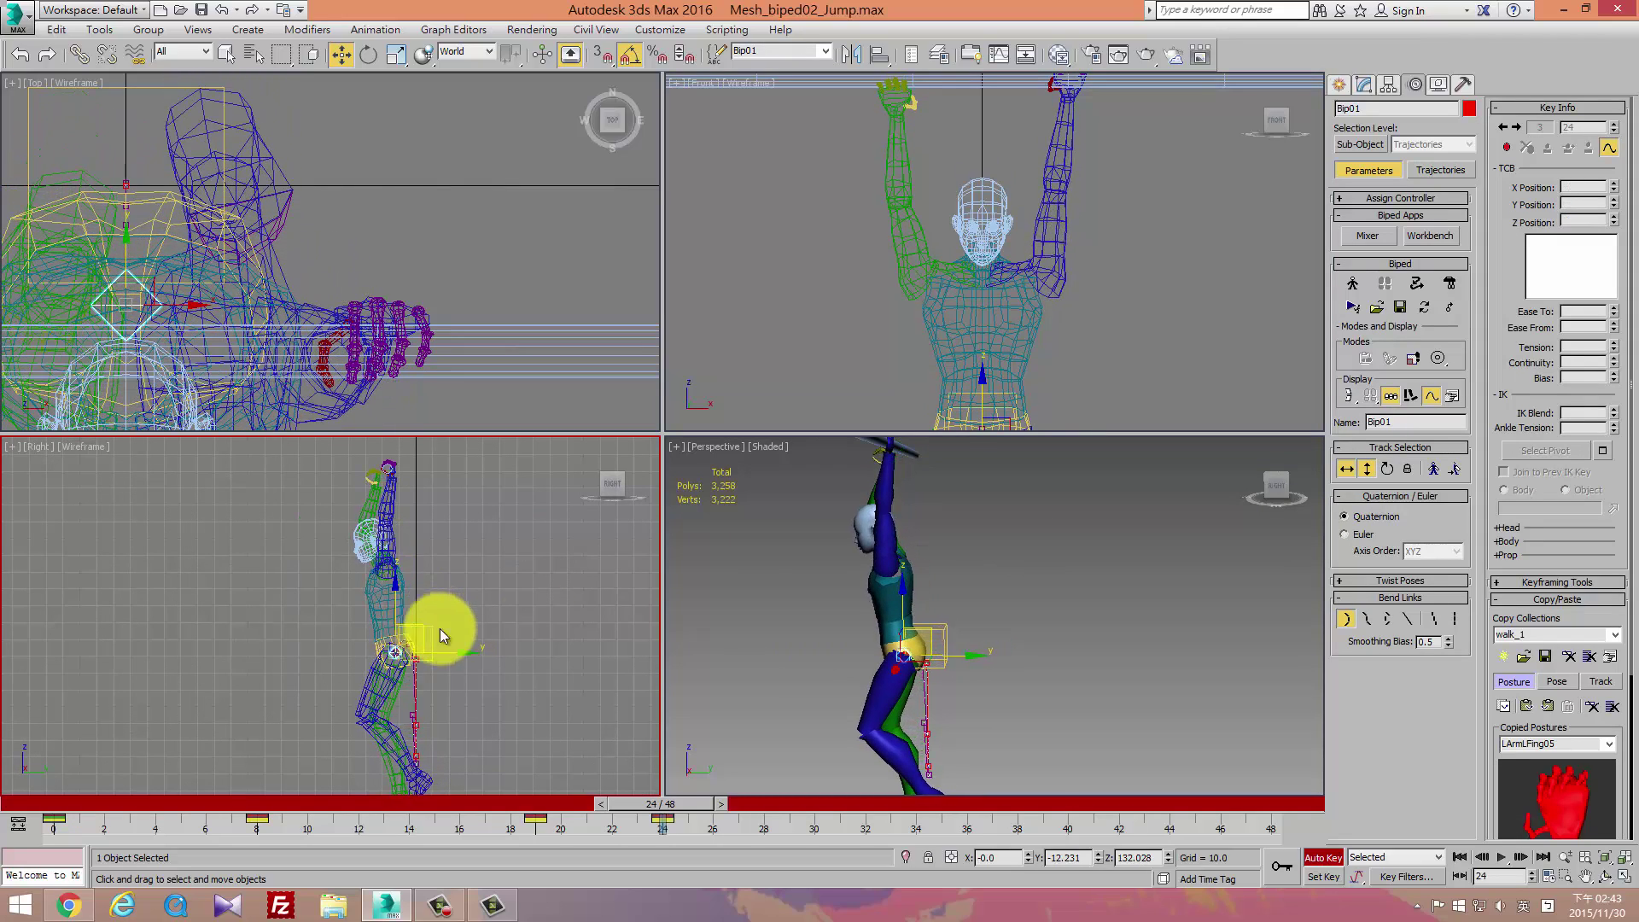
key("ctrl+z")
Select the centre of mass and drag the hanging body slightly lower at frame 24.
left_click(754, 587)
middle_click_drag(1048, 223, 946, 315)
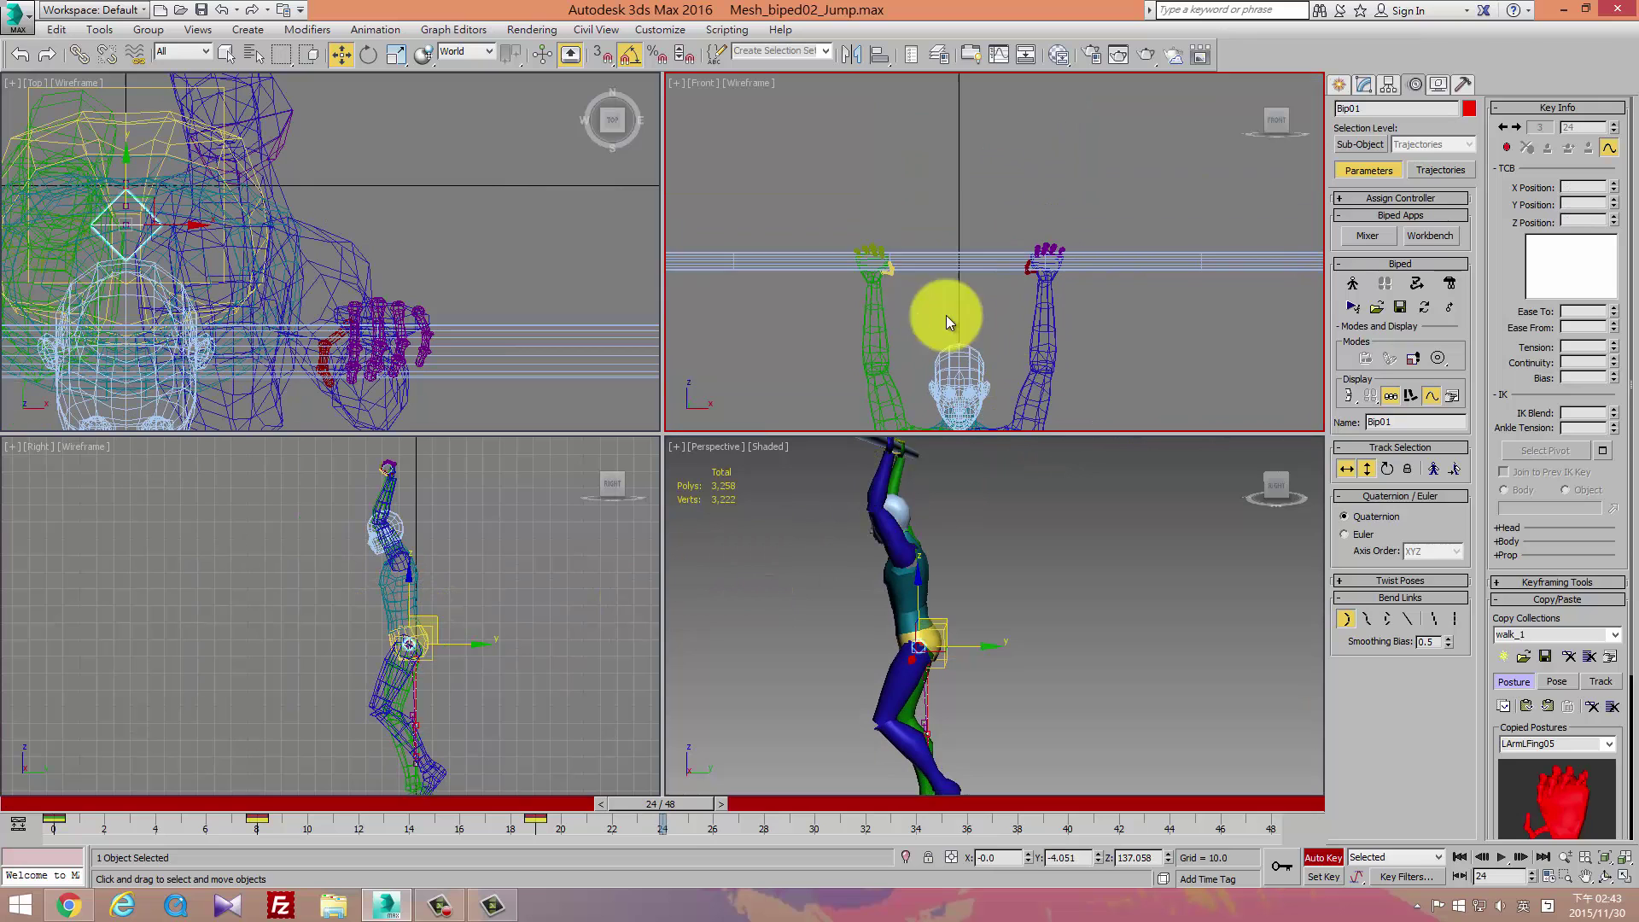
left_click(860, 269)
left_click(864, 273)
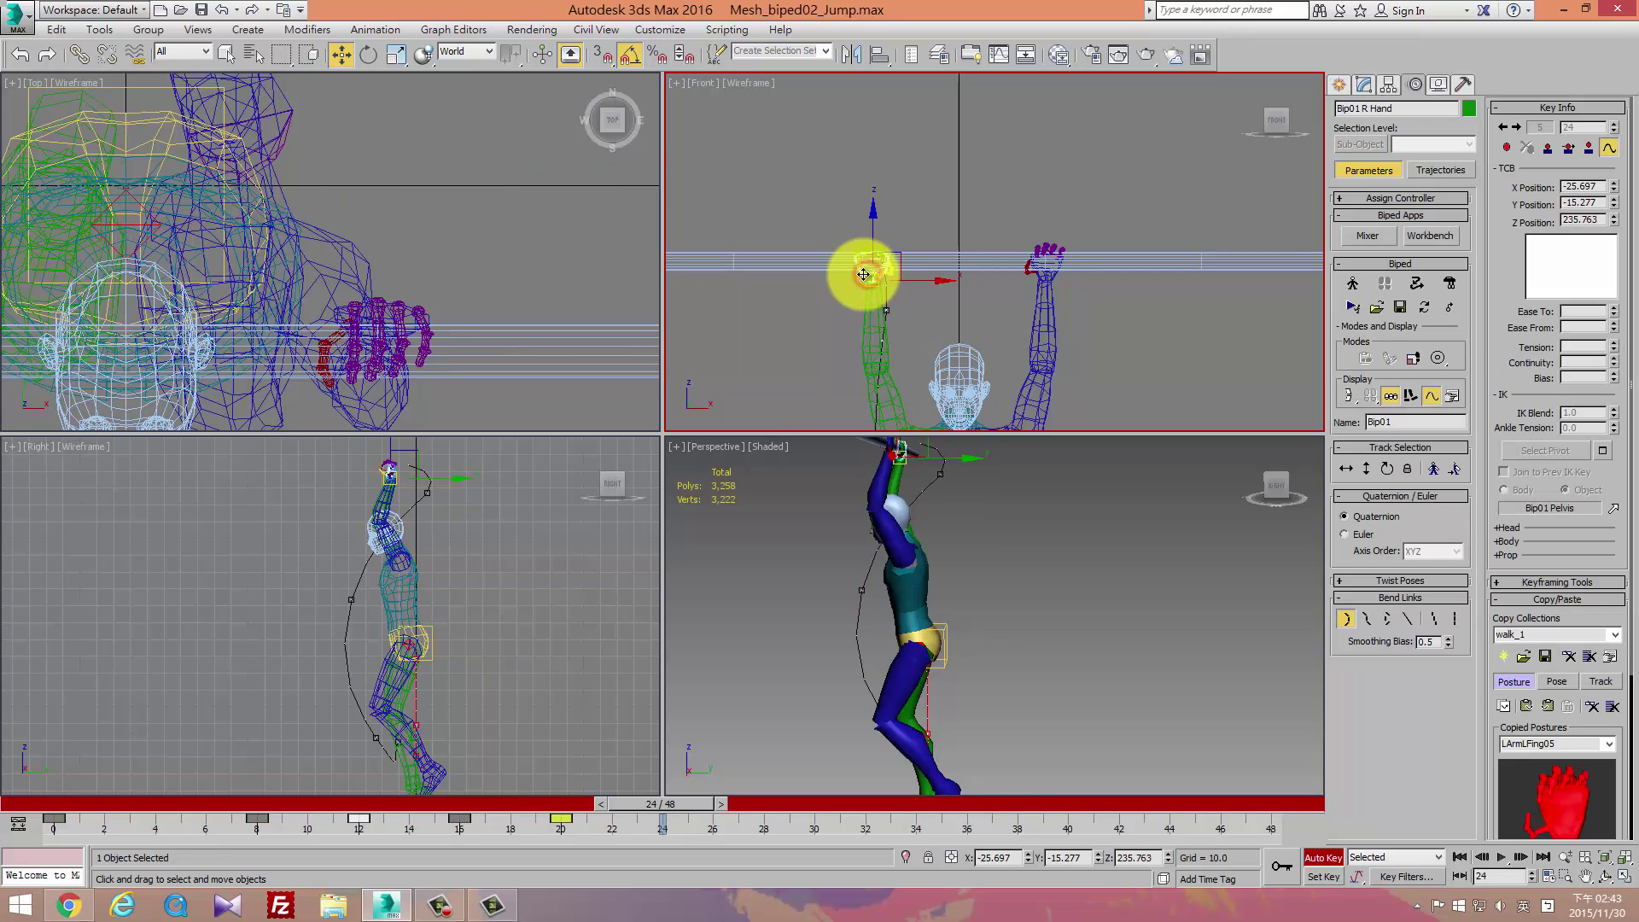
mouse_move(697, 802)
left_mouse_down()
mouse_move(678, 822)
mouse_move(610, 822)
mouse_move(691, 833)
left_mouse_up()
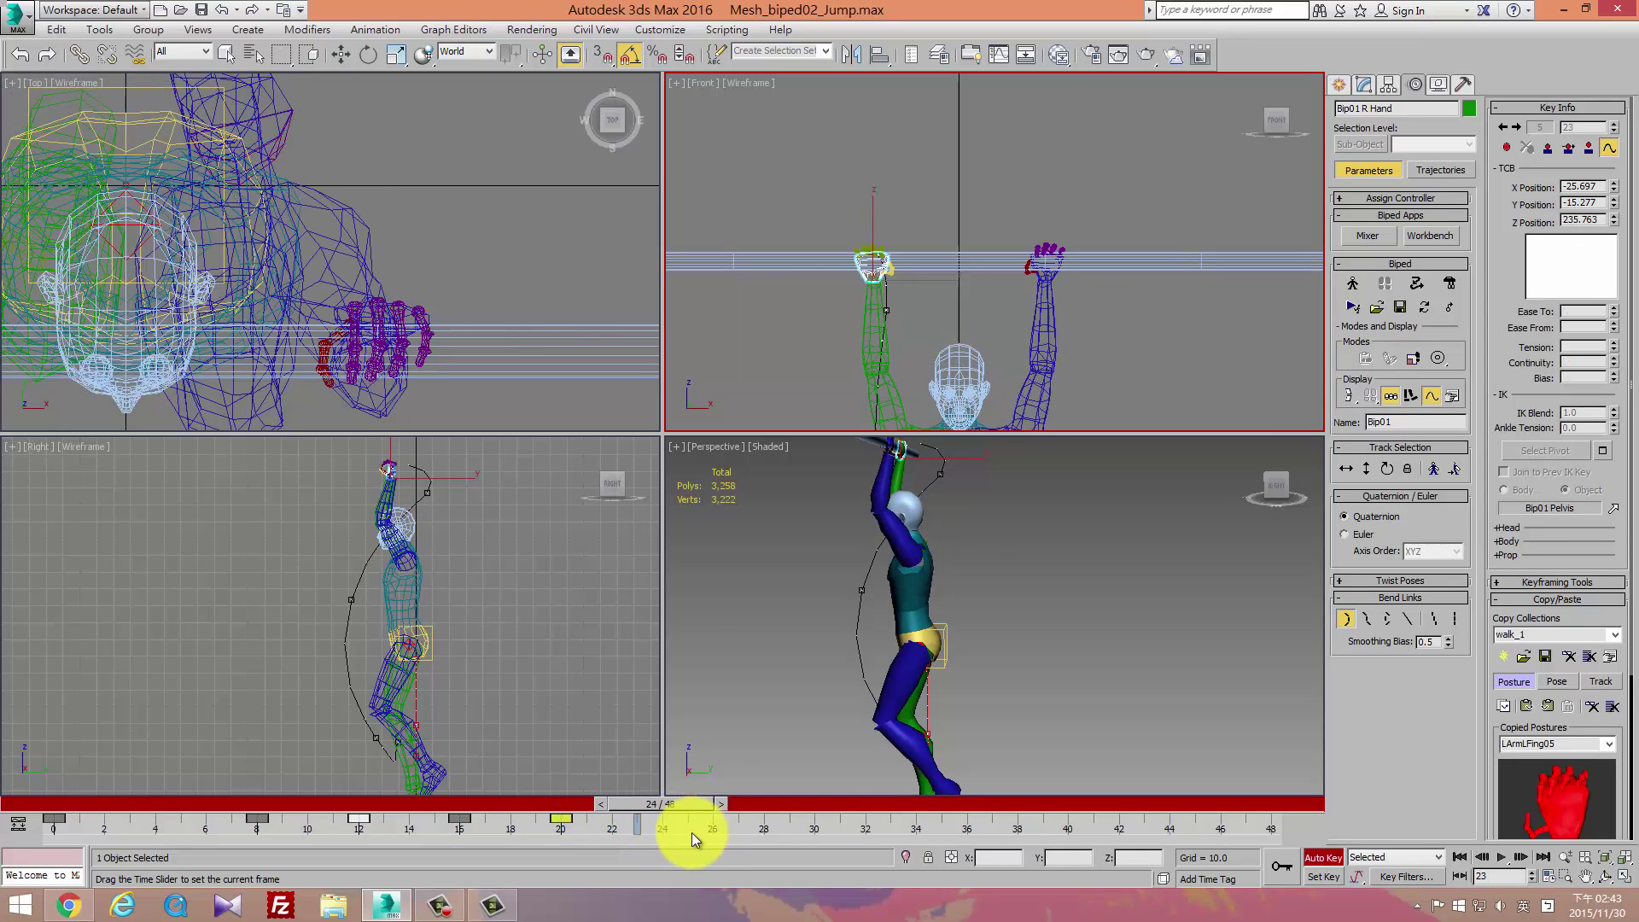
left_click(1366, 468)
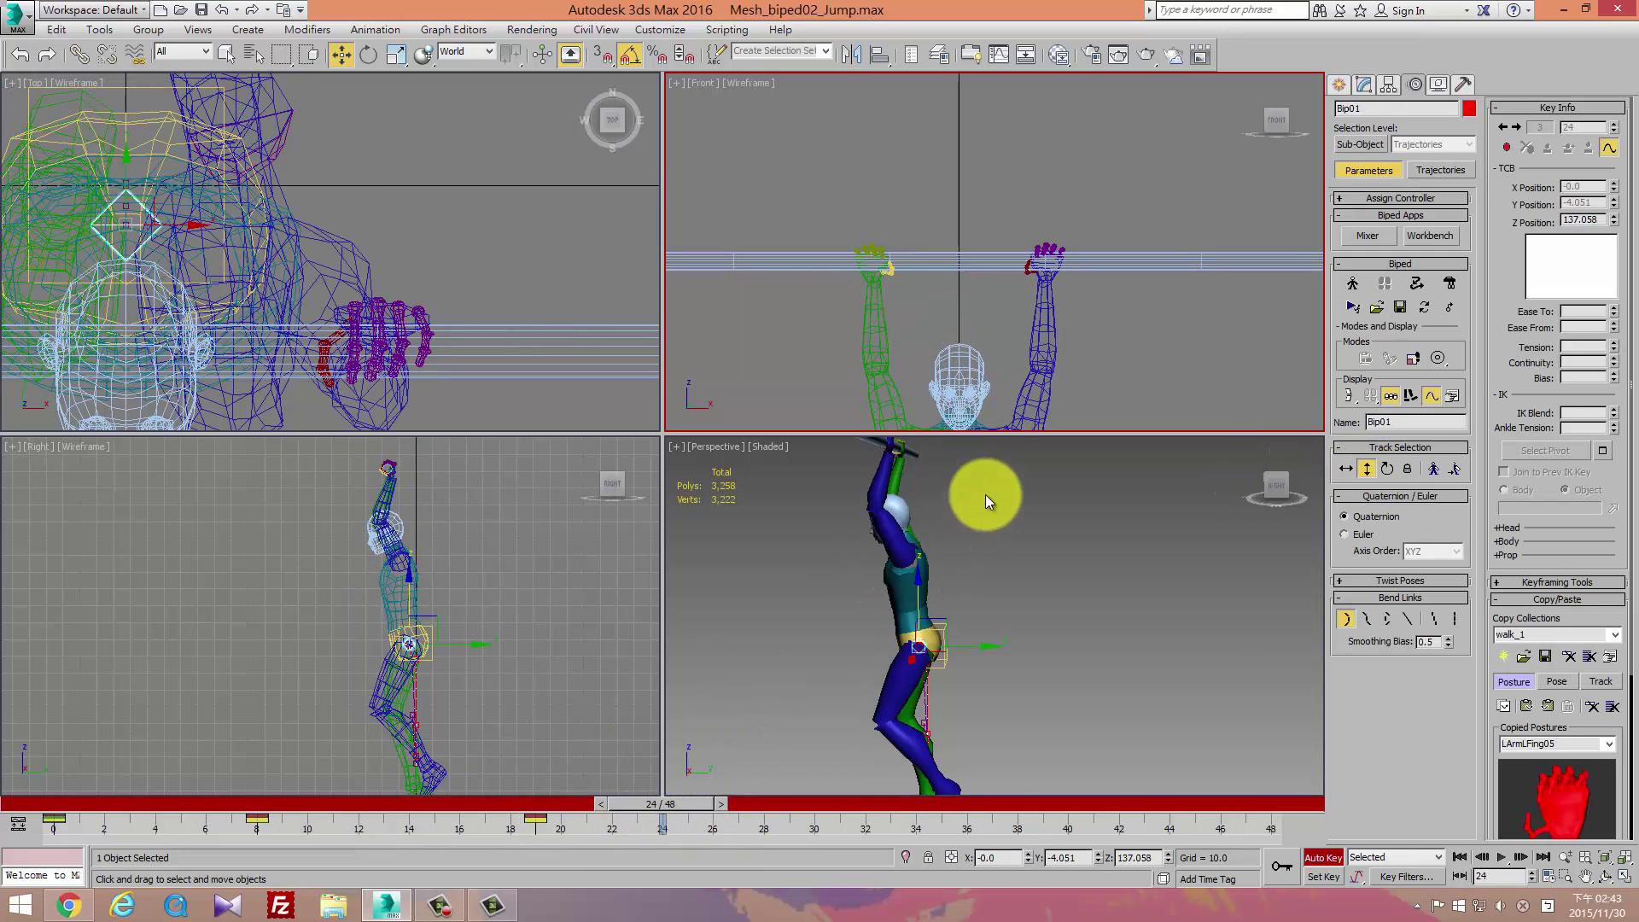
middle_click_drag(984, 322, 984, 248)
middle_click_drag(981, 576, 975, 592)
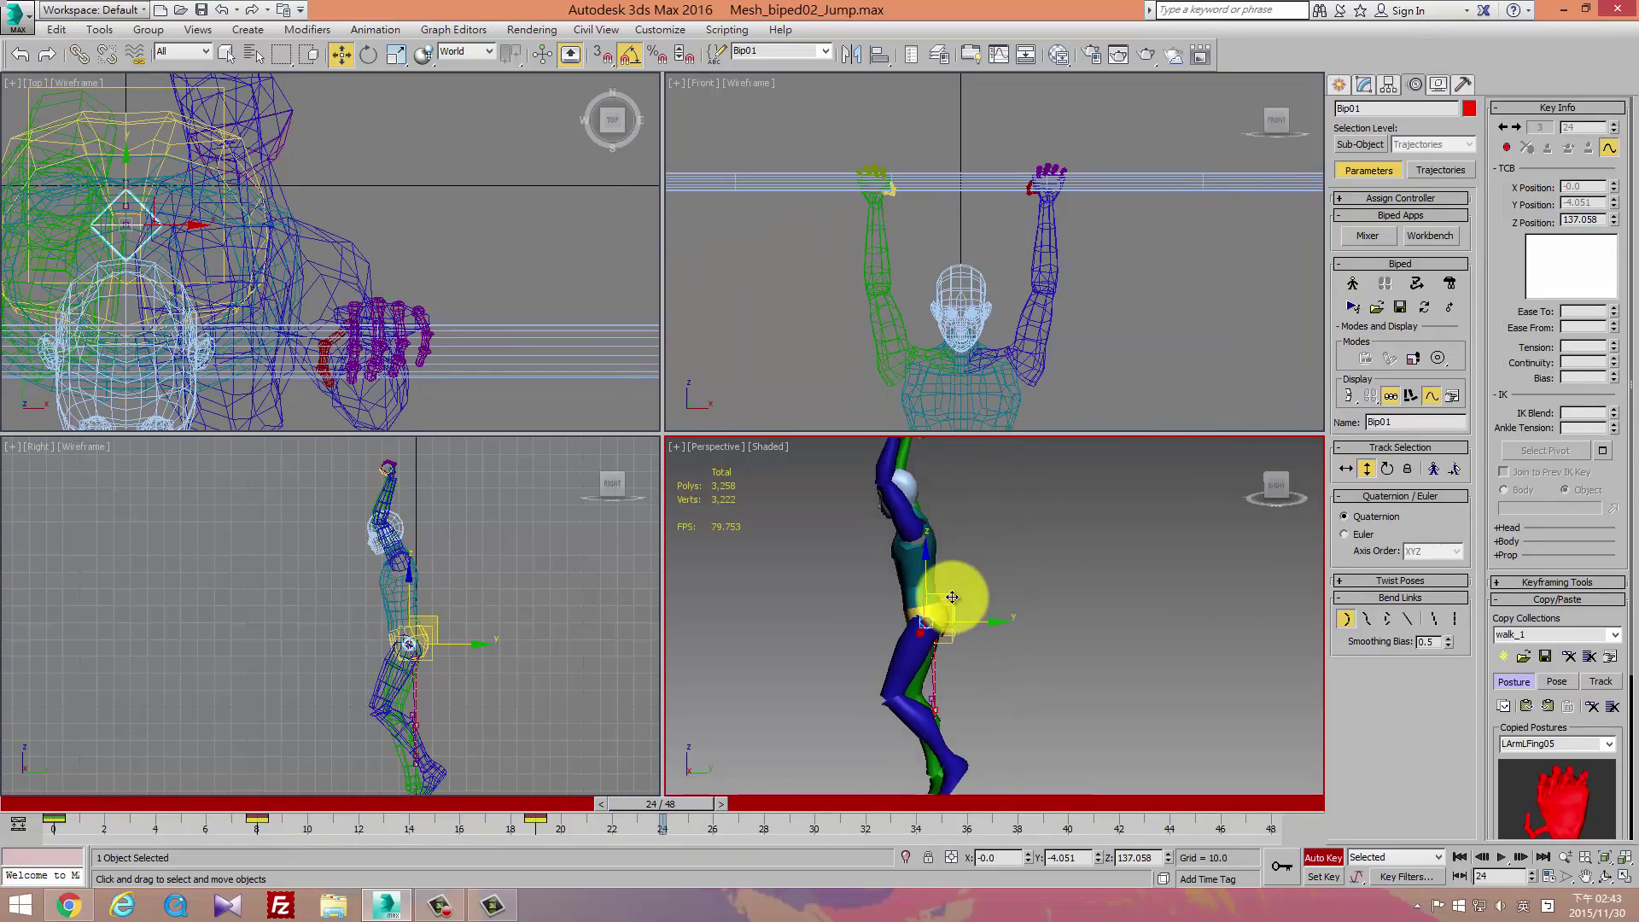
mouse_move(951, 597)
left_mouse_down()
mouse_move(911, 593)
mouse_move(951, 600)
mouse_move(1001, 567)
mouse_move(911, 578)
mouse_move(999, 586)
mouse_move(1017, 556)
mouse_move(996, 597)
mouse_move(955, 602)
mouse_move(977, 584)
left_mouse_up()
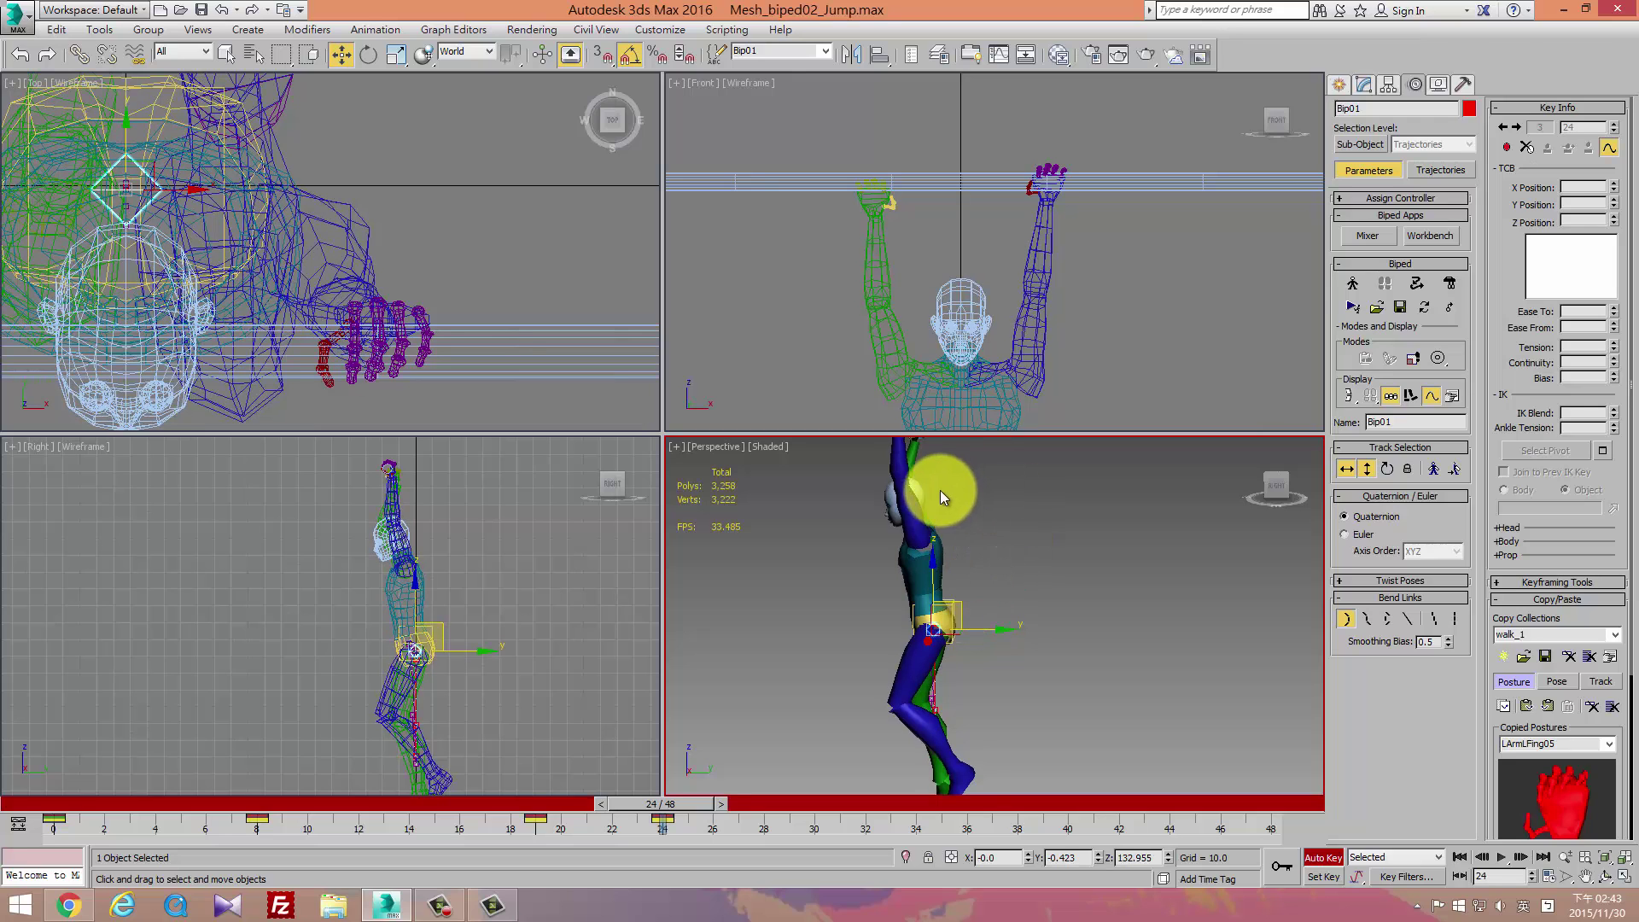
Give the right hand a planted key at frame 20 instead of frame 24.
left_click(870, 212)
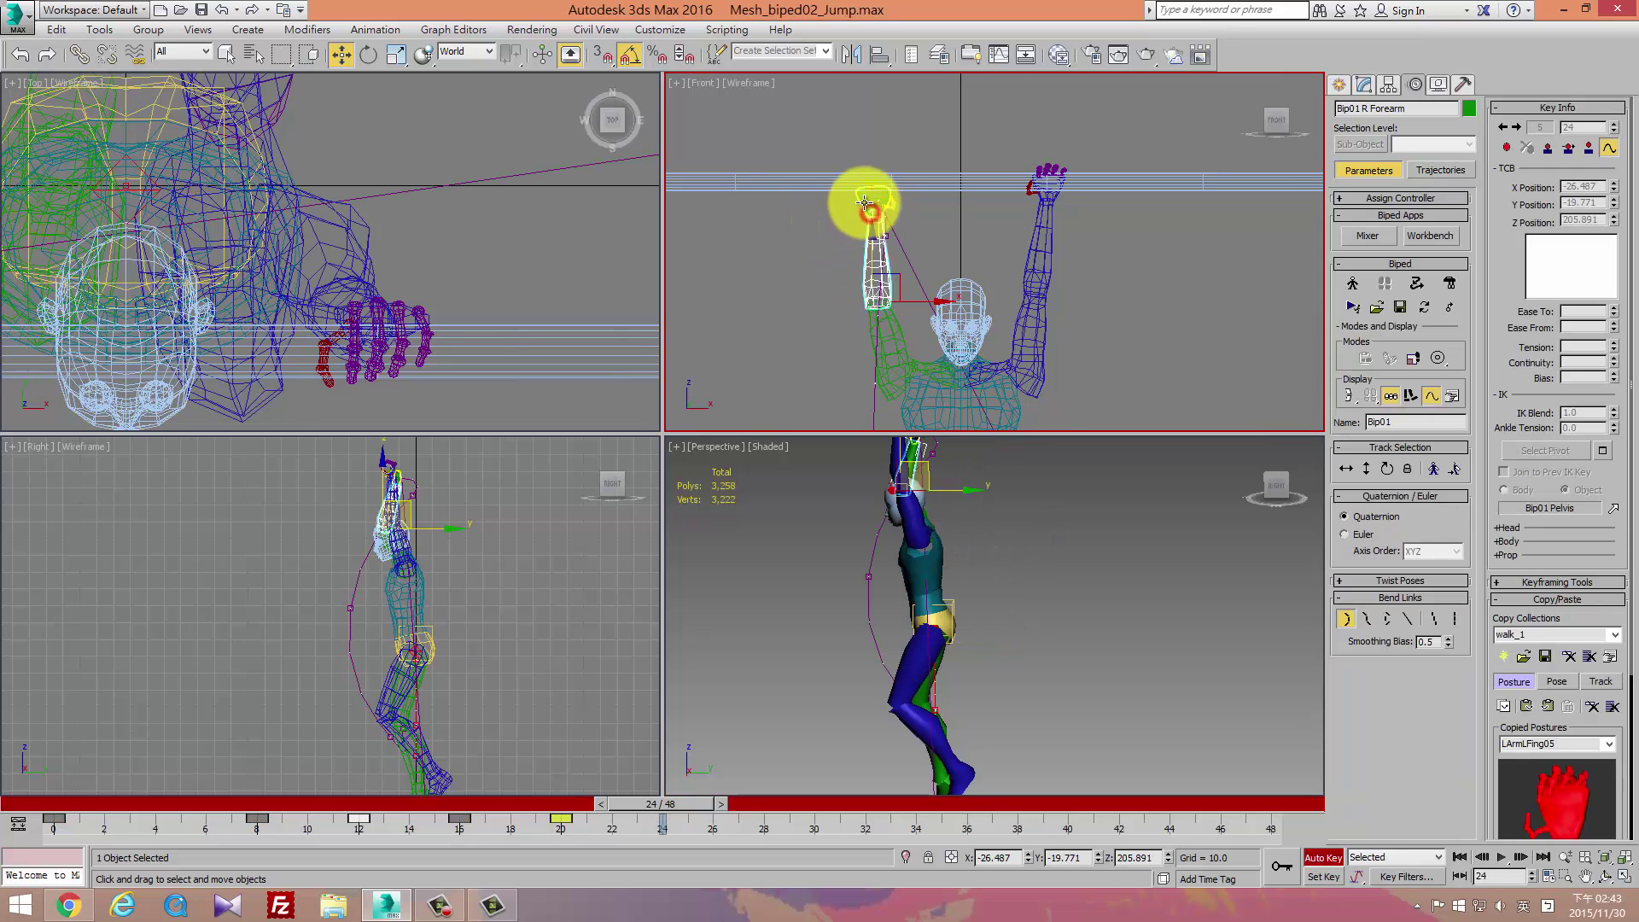
left_click(1550, 150)
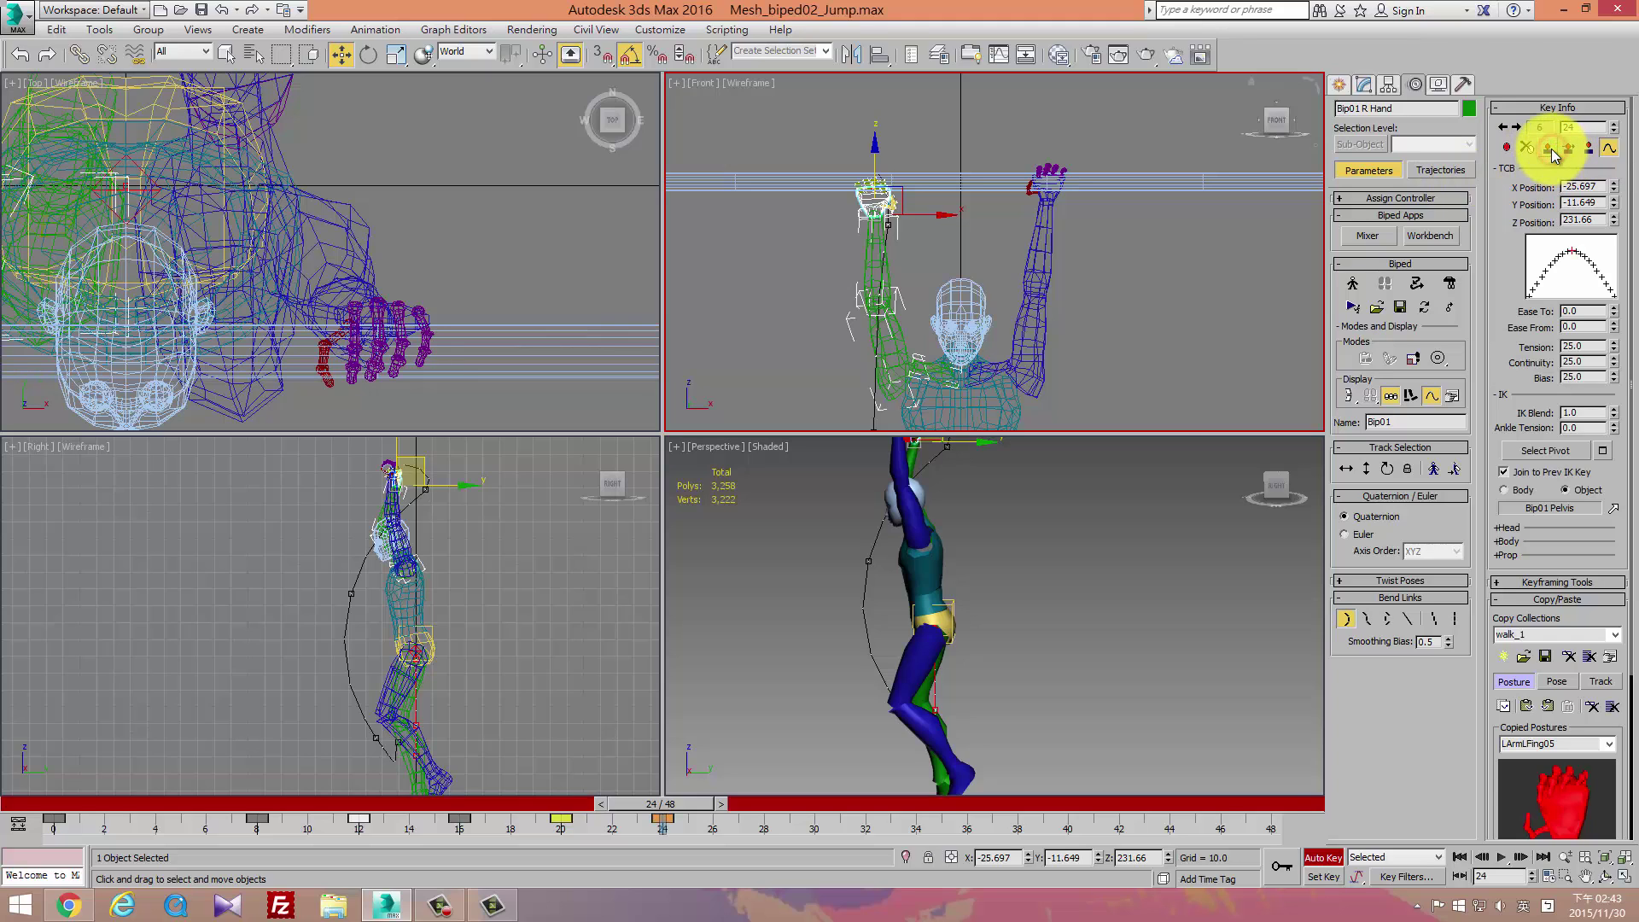
key("ctrl+z")
left_click_drag(668, 803, 577, 829)
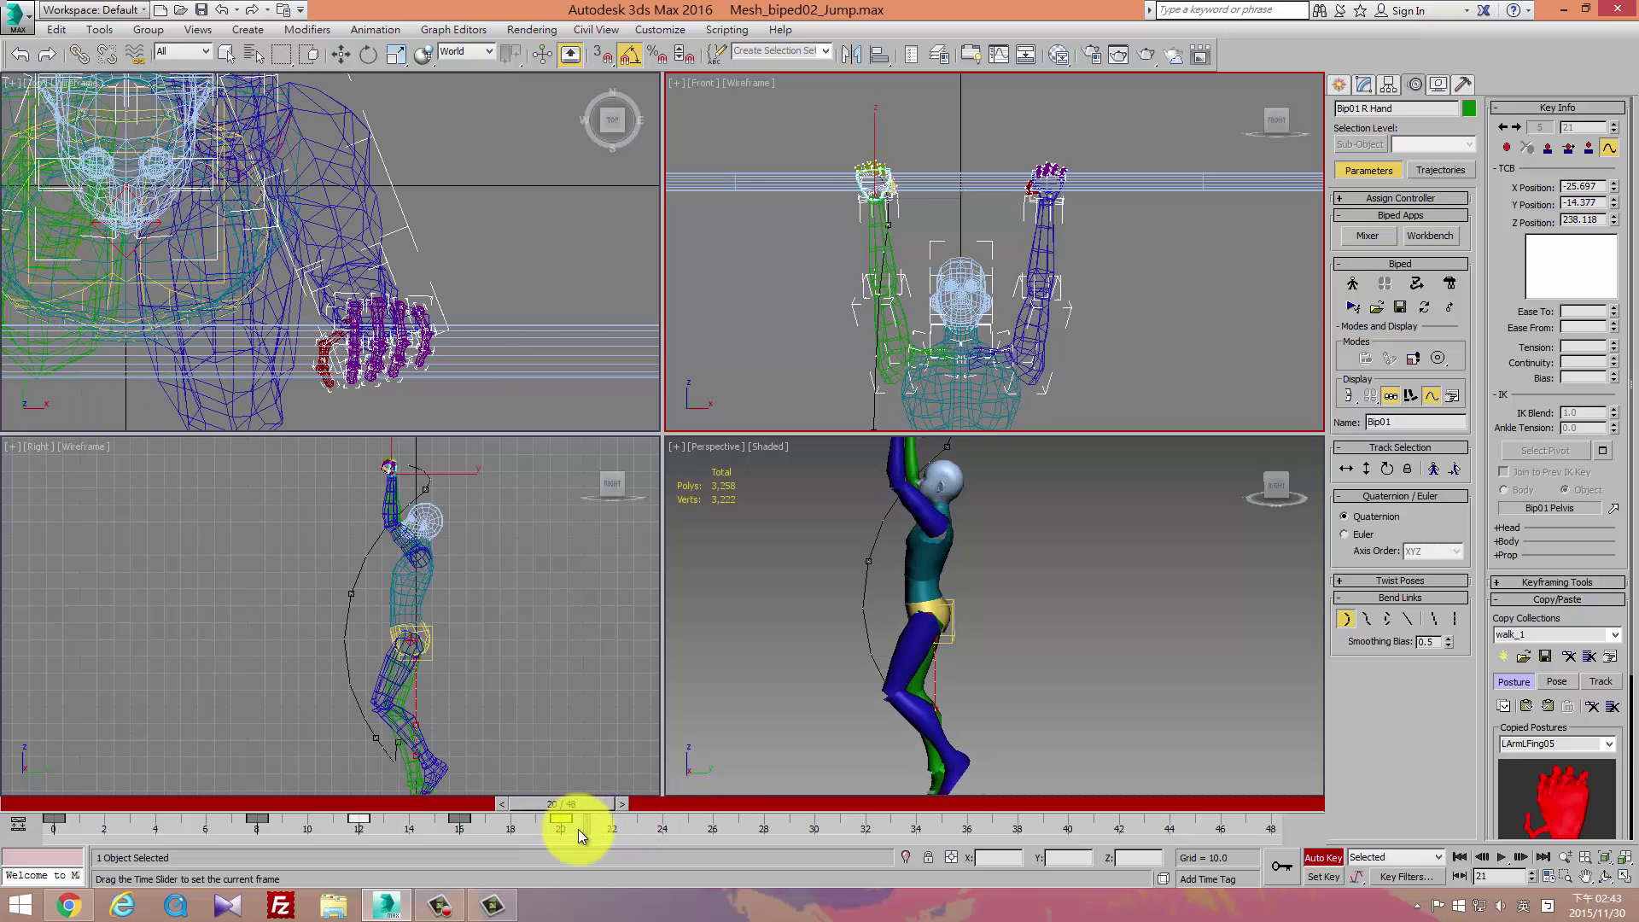
key("w")
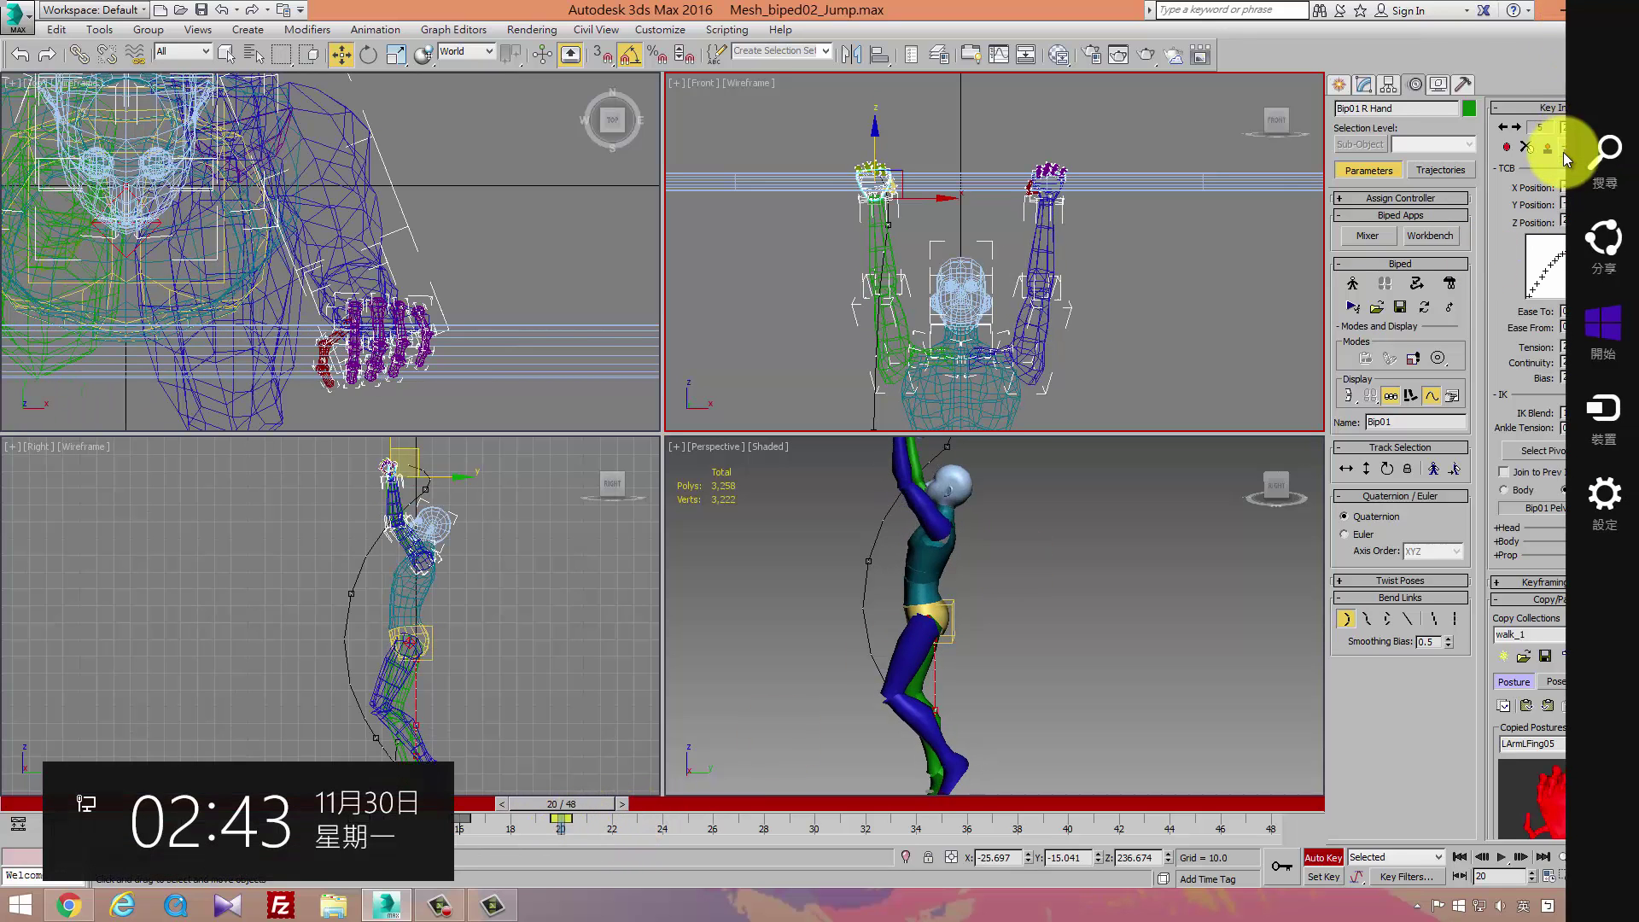
left_click(1564, 151)
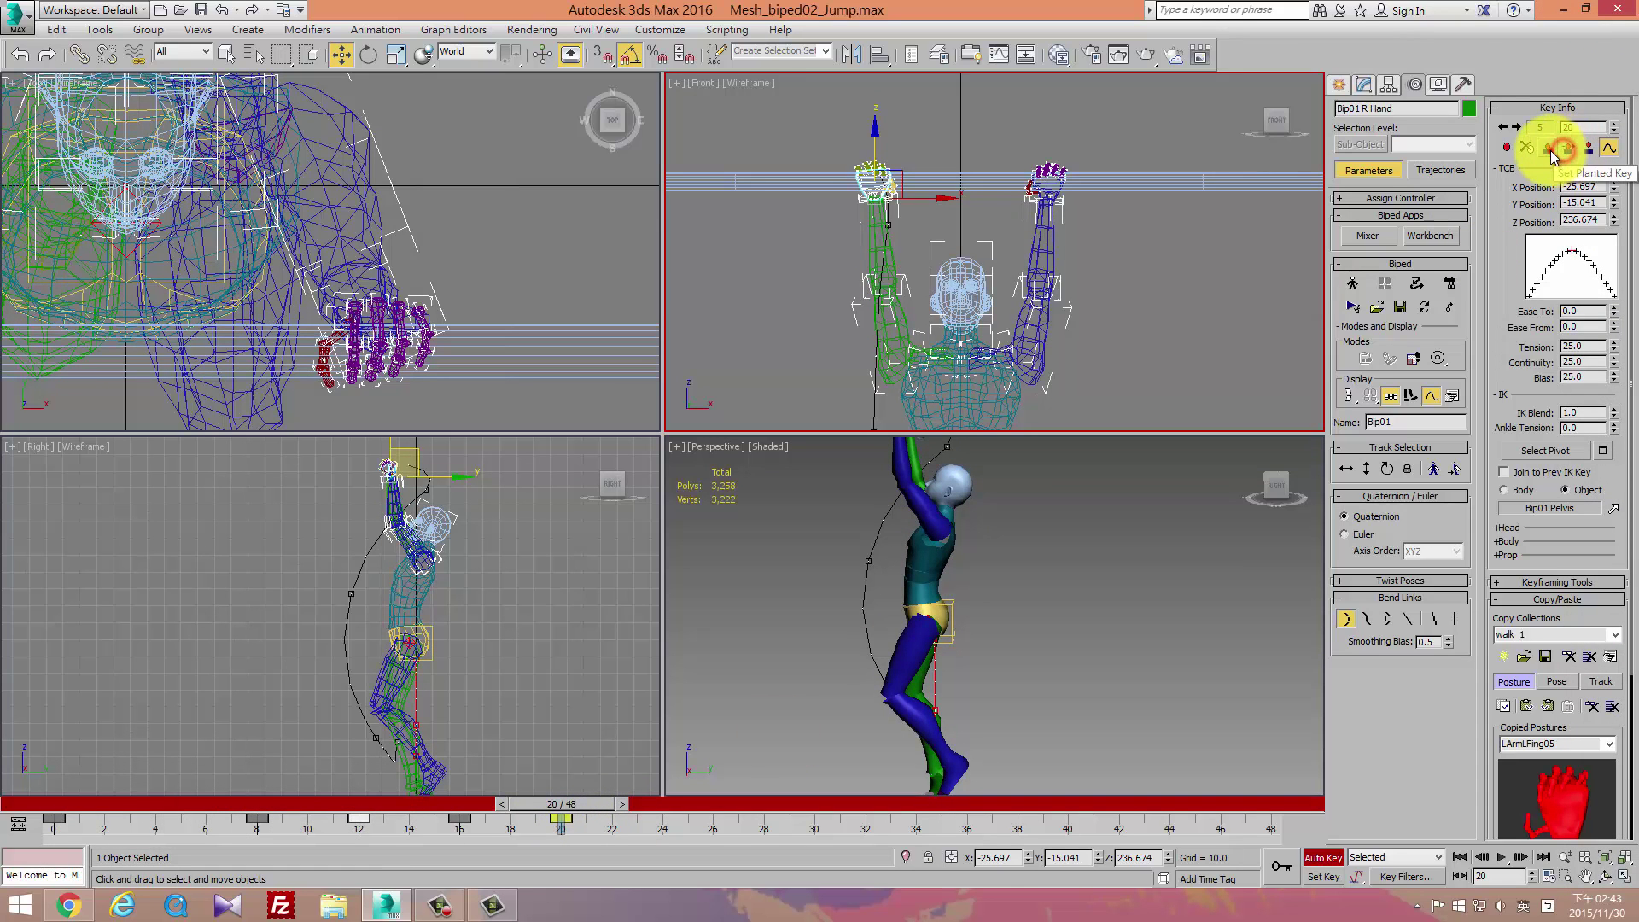
left_click(1549, 151)
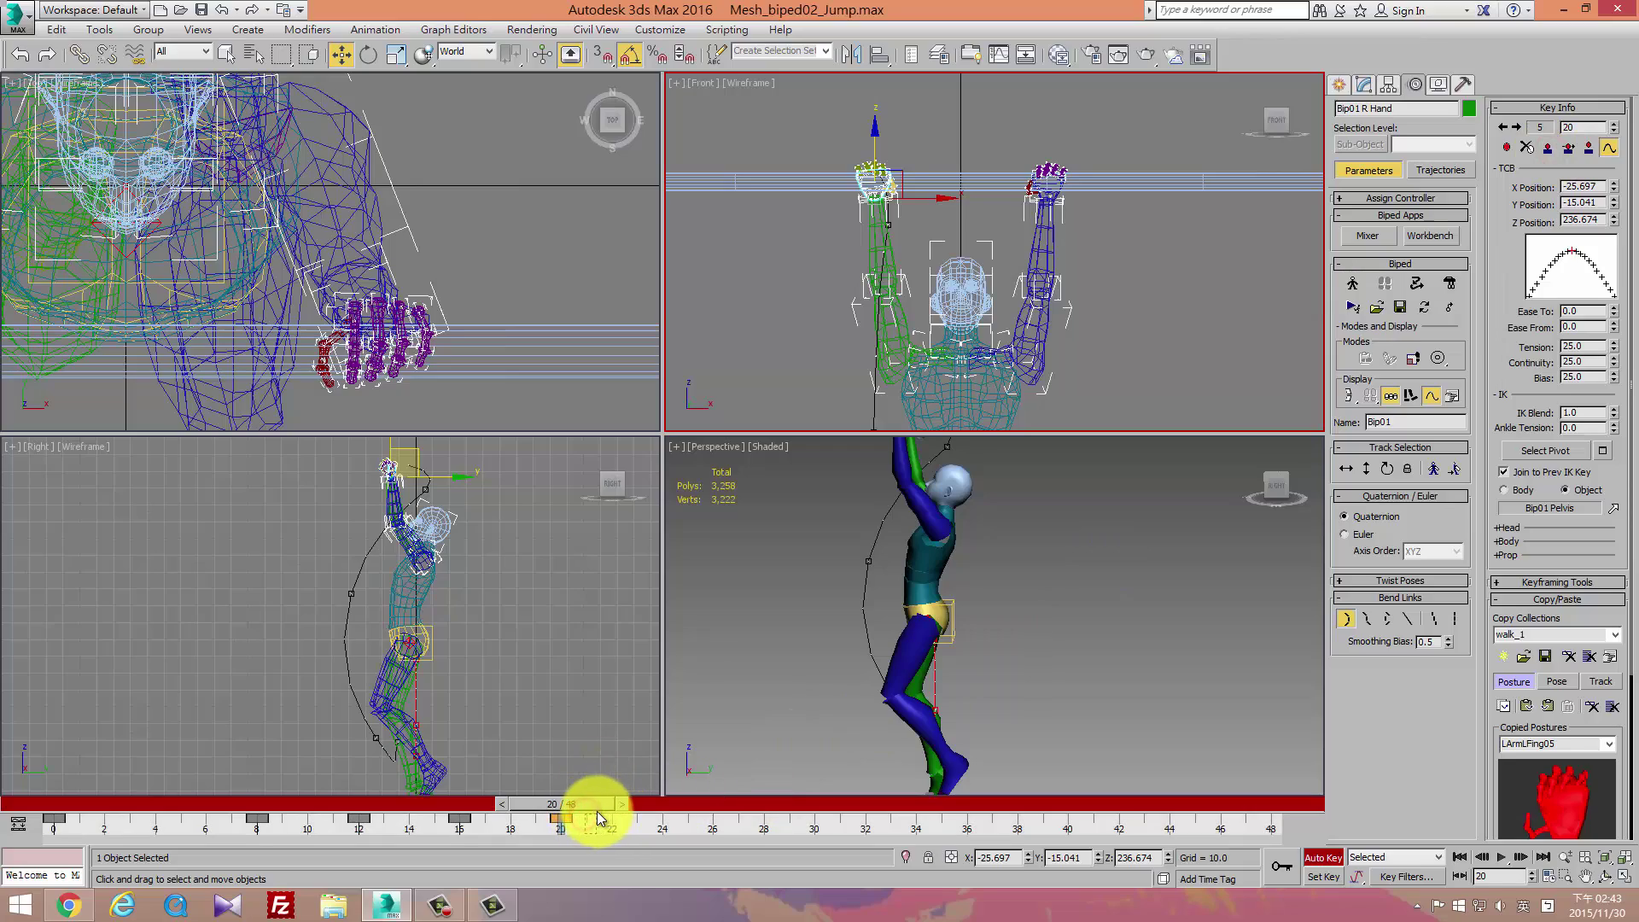
mouse_move(597, 811)
left_mouse_down()
mouse_move(757, 799)
mouse_move(798, 779)
mouse_move(709, 808)
mouse_move(632, 799)
mouse_move(705, 790)
mouse_move(606, 823)
mouse_move(732, 827)
mouse_move(586, 835)
mouse_move(736, 806)
mouse_move(615, 831)
mouse_move(707, 818)
left_mouse_up()
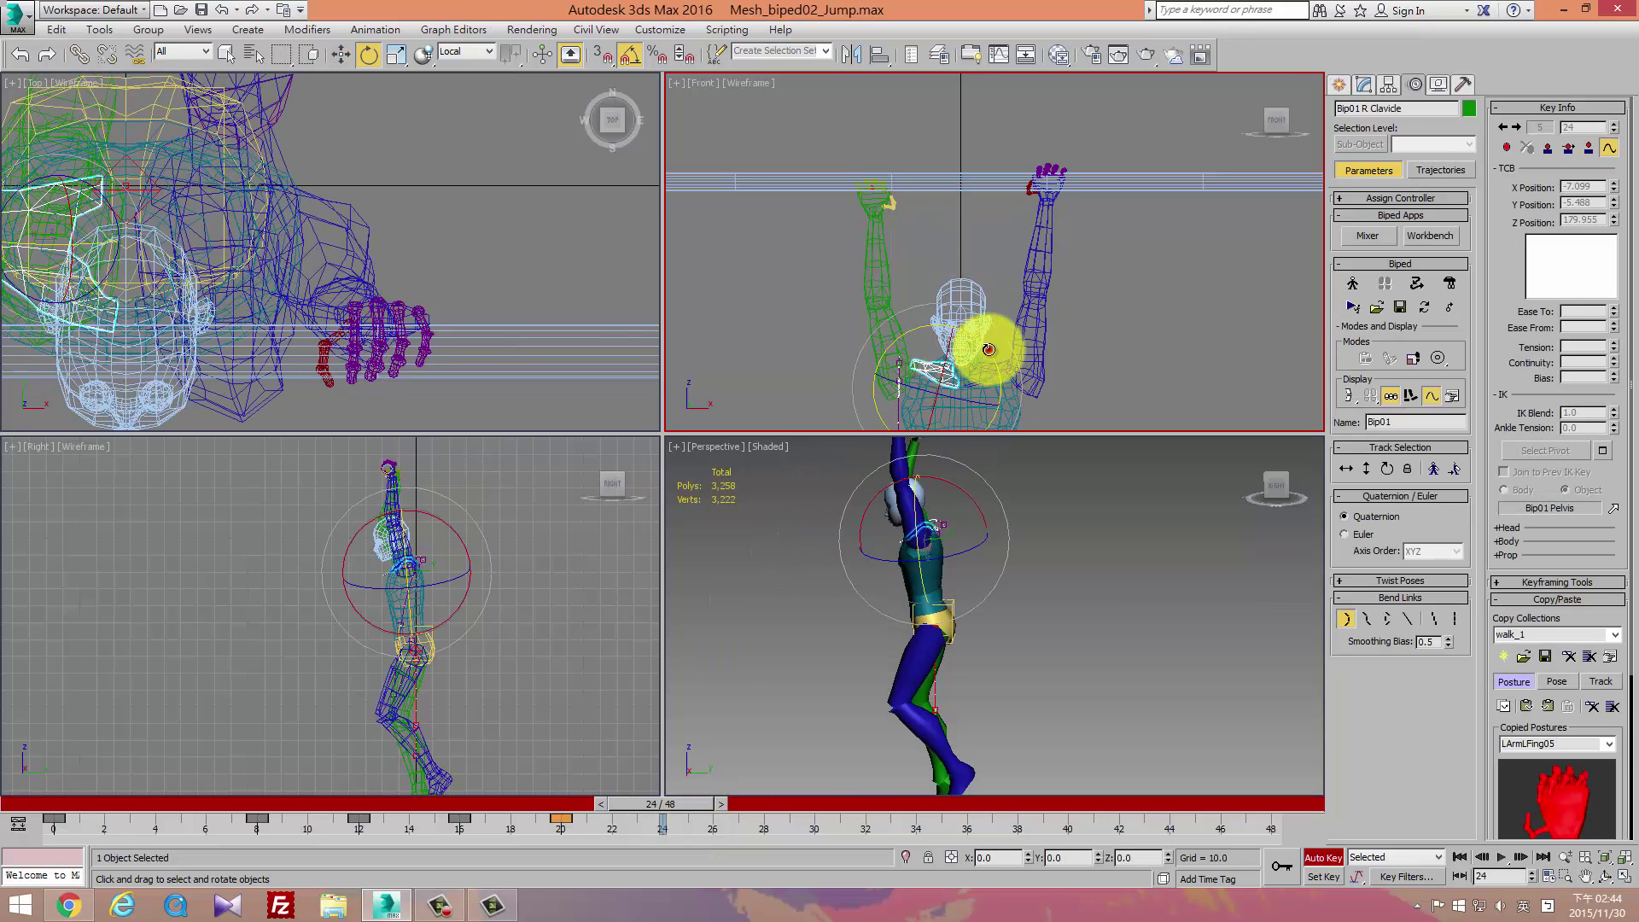
Select the right hand and centre it in the front view near frame 21.
scroll(896, 245, "up", 2)
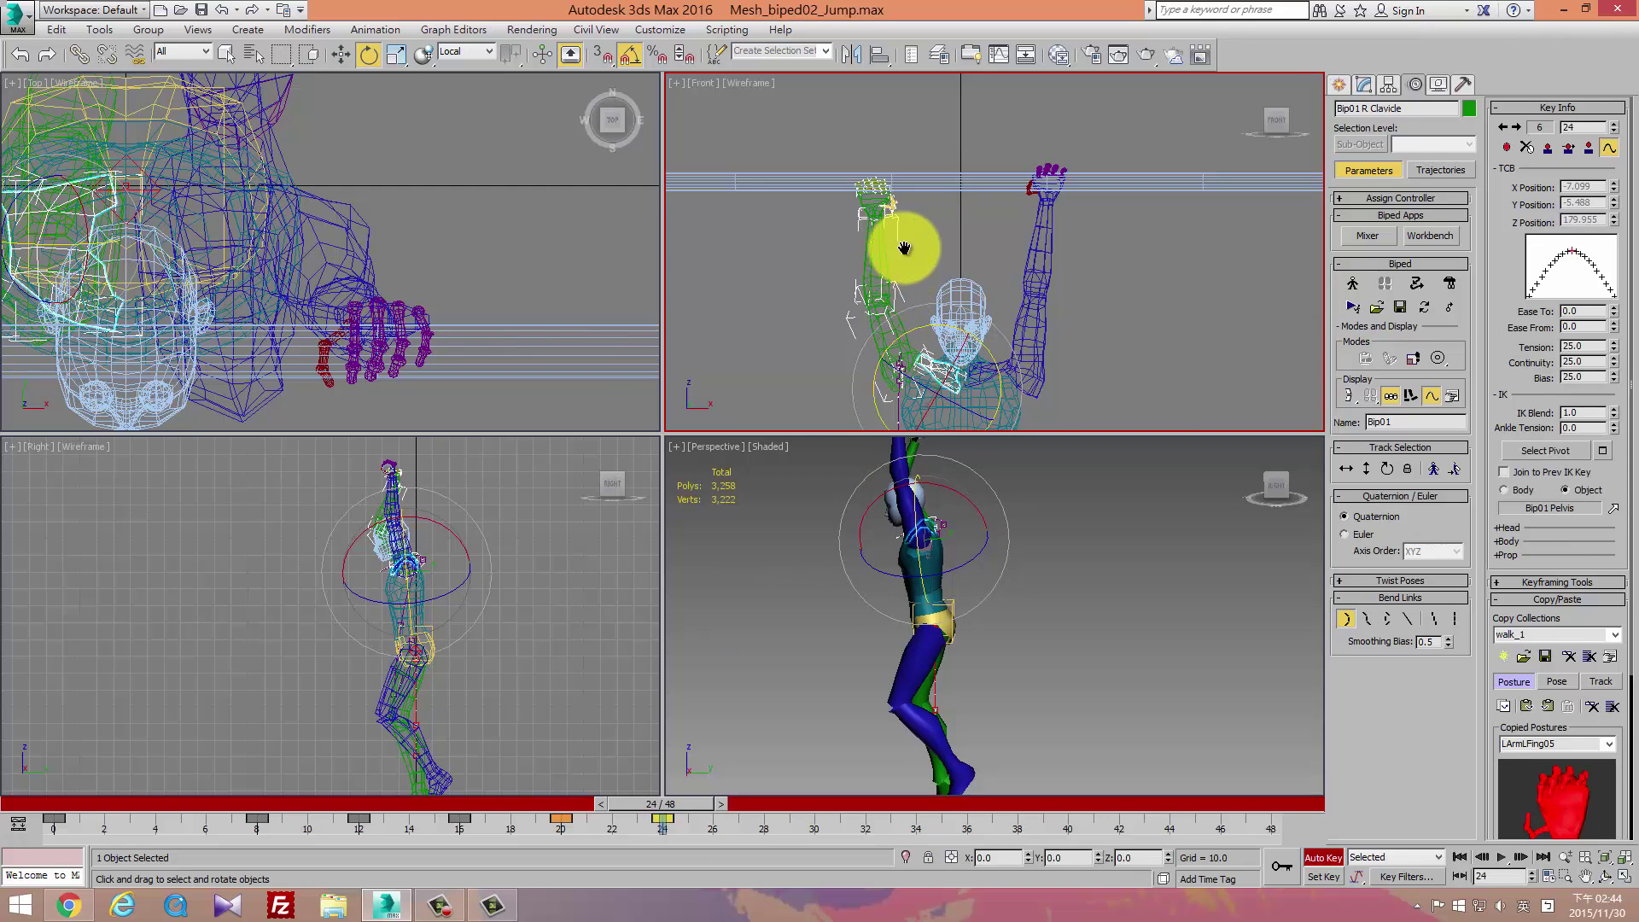
scroll(837, 208, "up", 2)
scroll(895, 273, "up", 2)
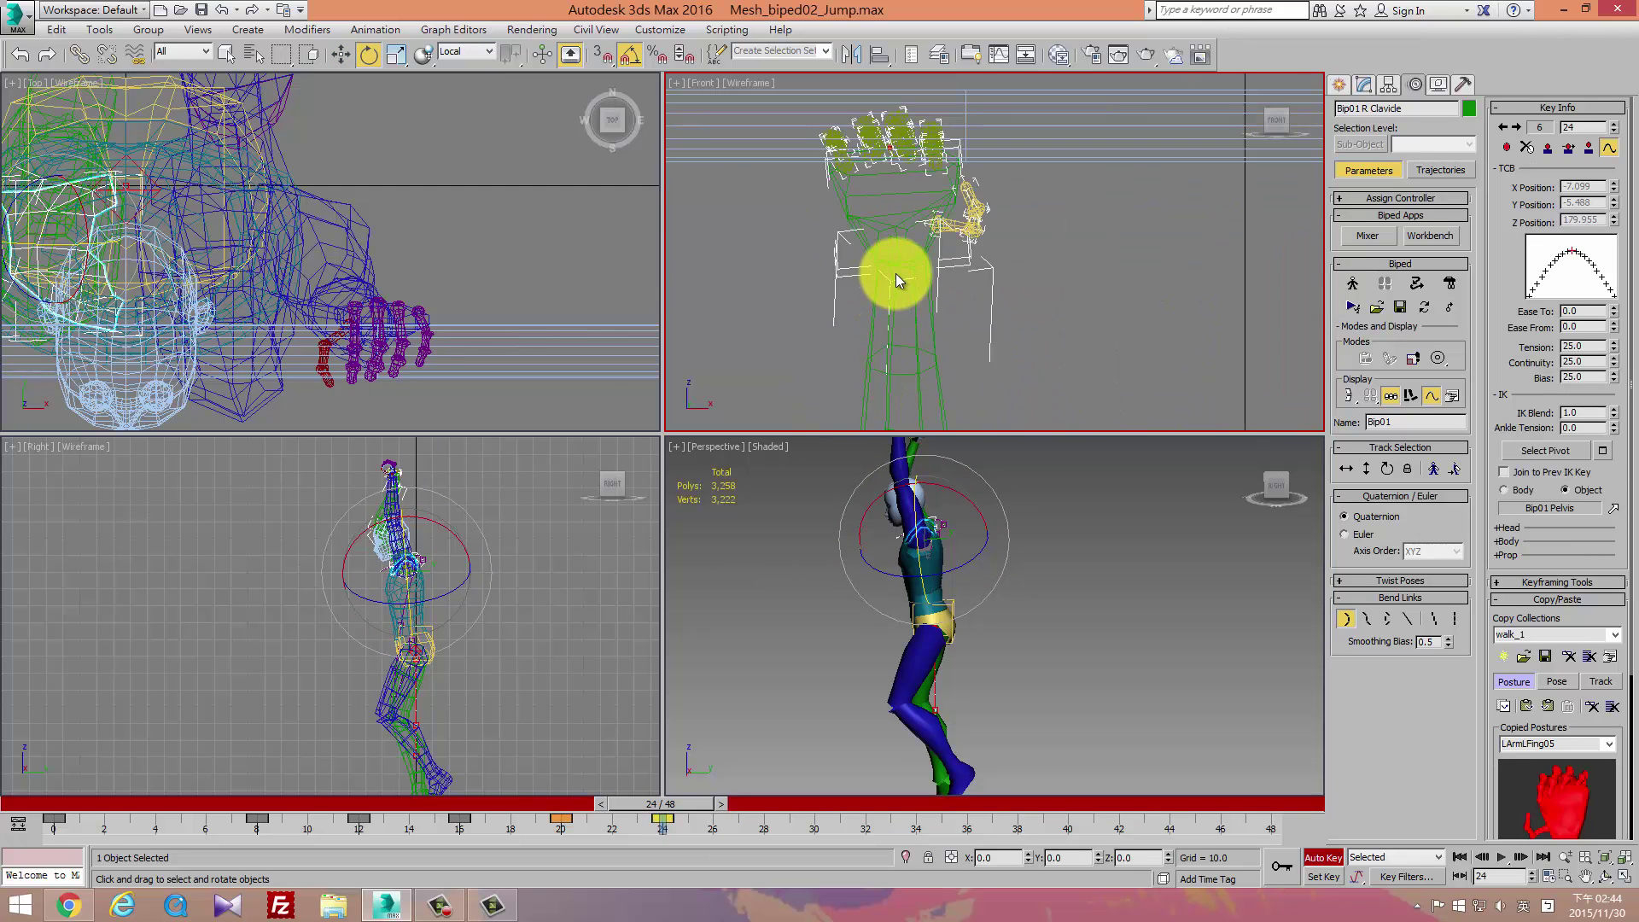
left_click(901, 229)
scroll(910, 256, "down", 2)
middle_click_drag(910, 255, 820, 204)
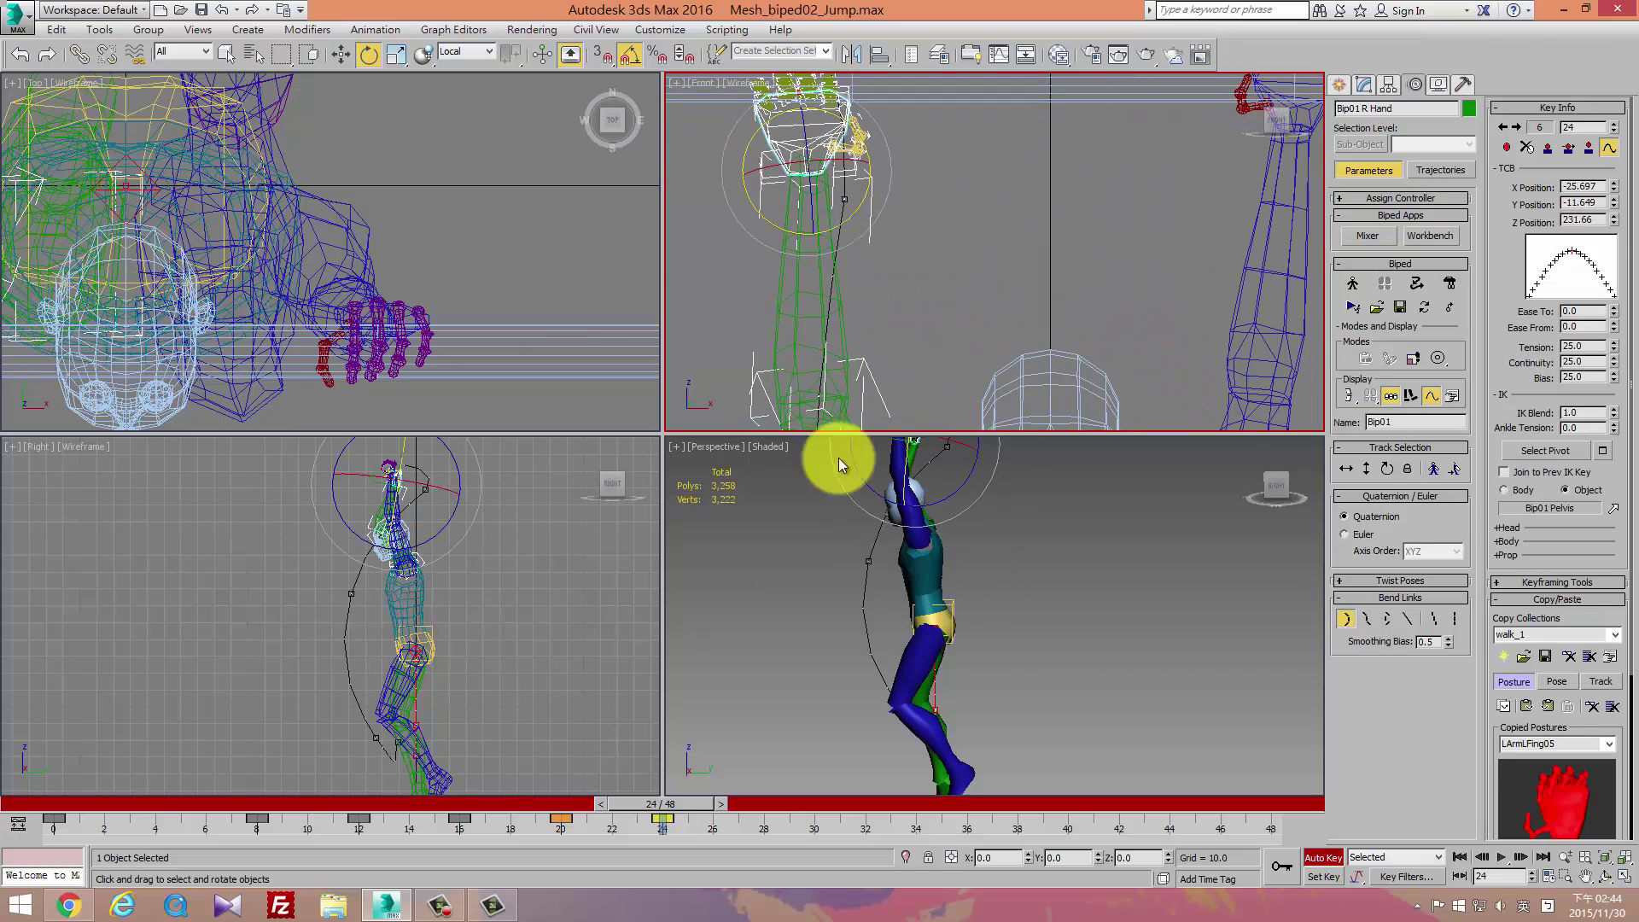
mouse_move(683, 815)
left_mouse_down()
mouse_move(567, 812)
mouse_move(663, 818)
left_mouse_up()
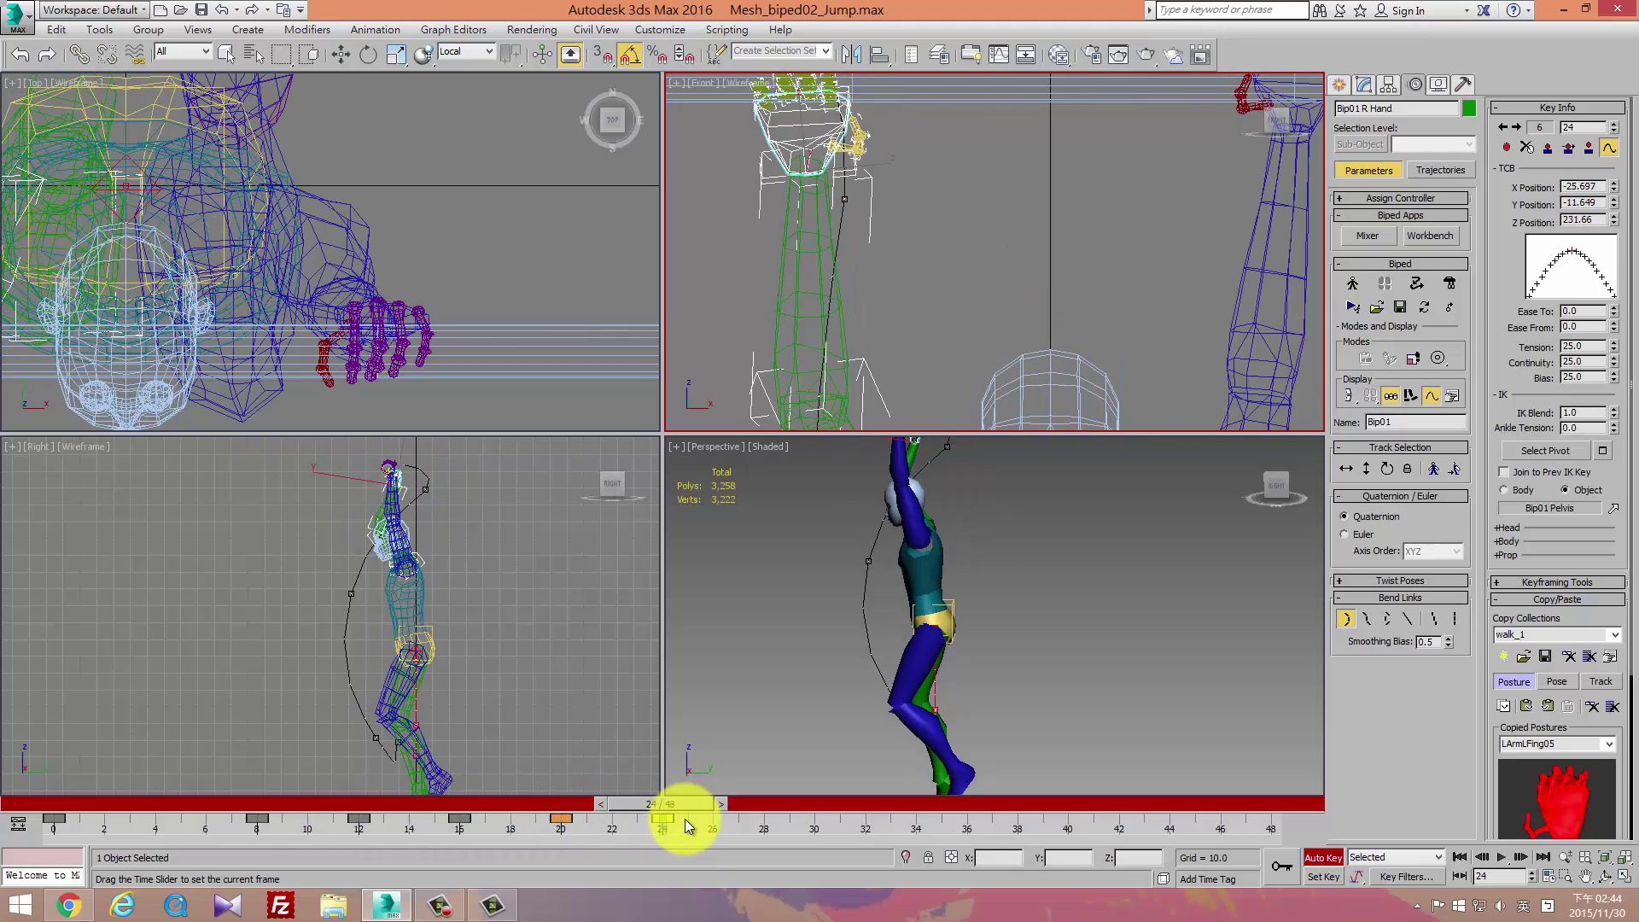
left_click(1548, 149)
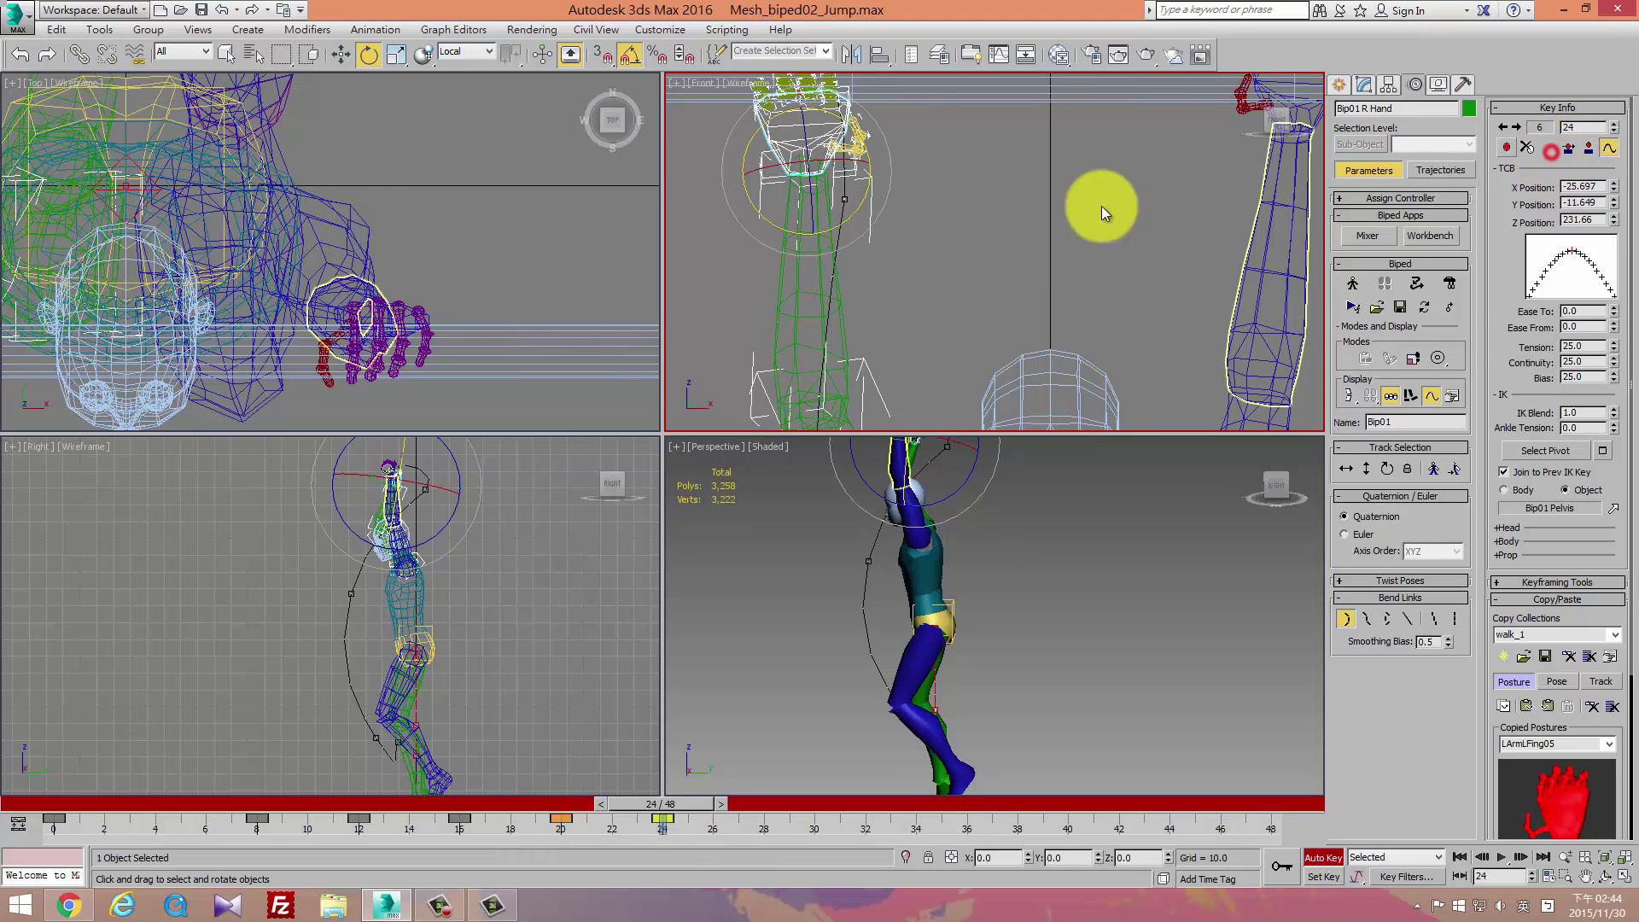
middle_click_drag(800, 224, 837, 334)
Delete the right hand's frame-20 key and set a new planted key there.
mouse_move(658, 802)
left_mouse_down()
mouse_move(564, 818)
mouse_move(577, 796)
left_mouse_up()
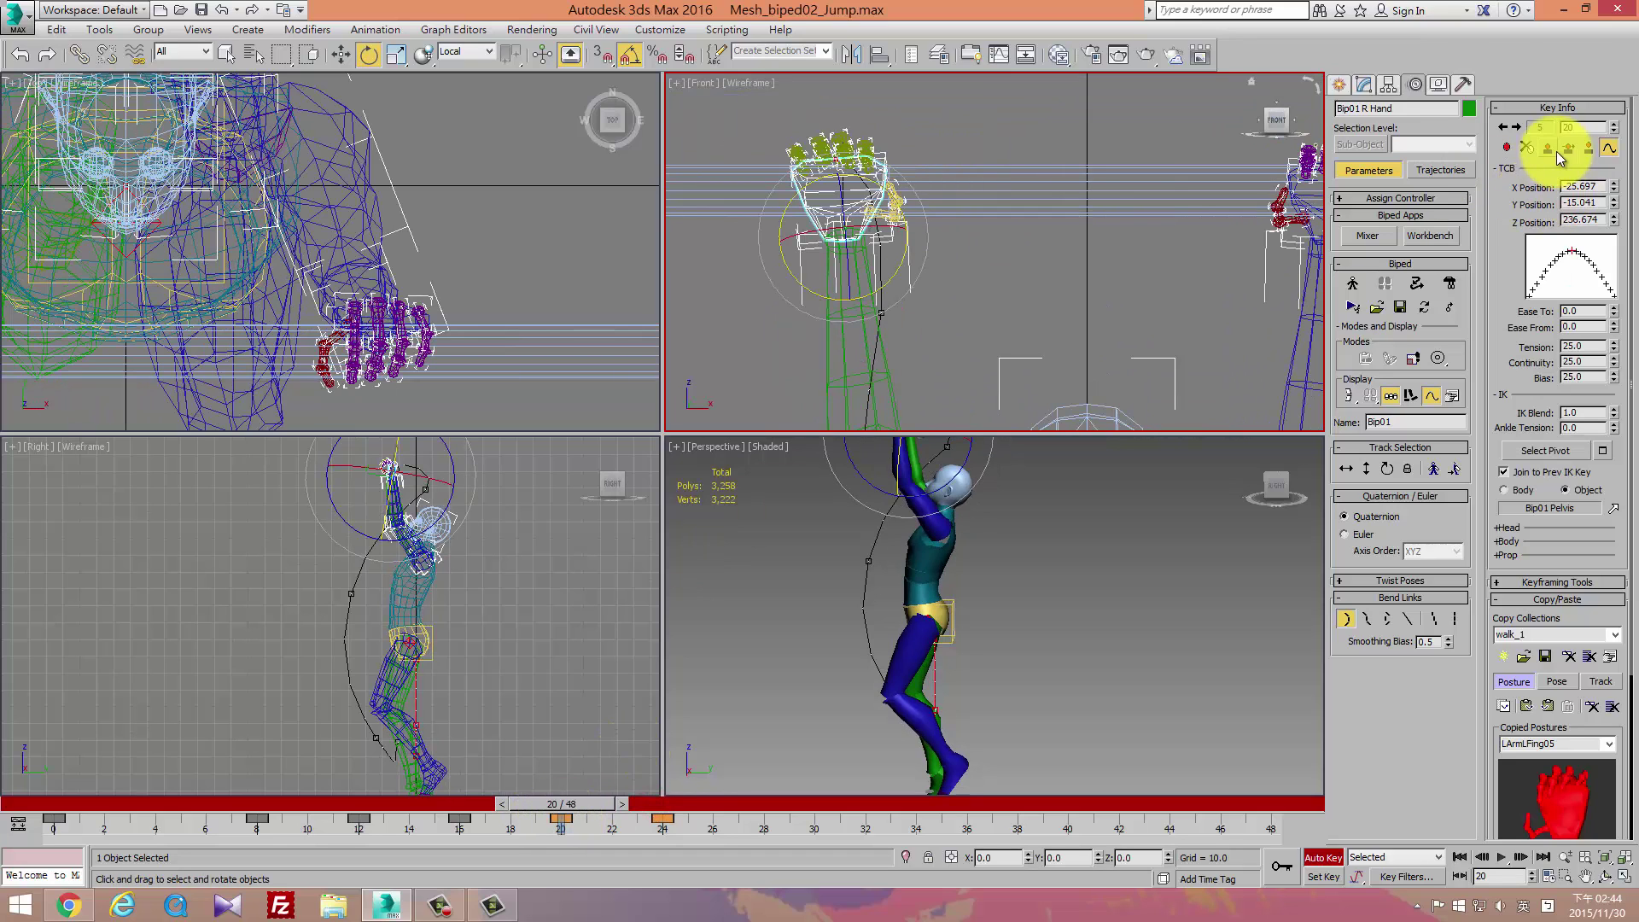
left_click(1527, 149)
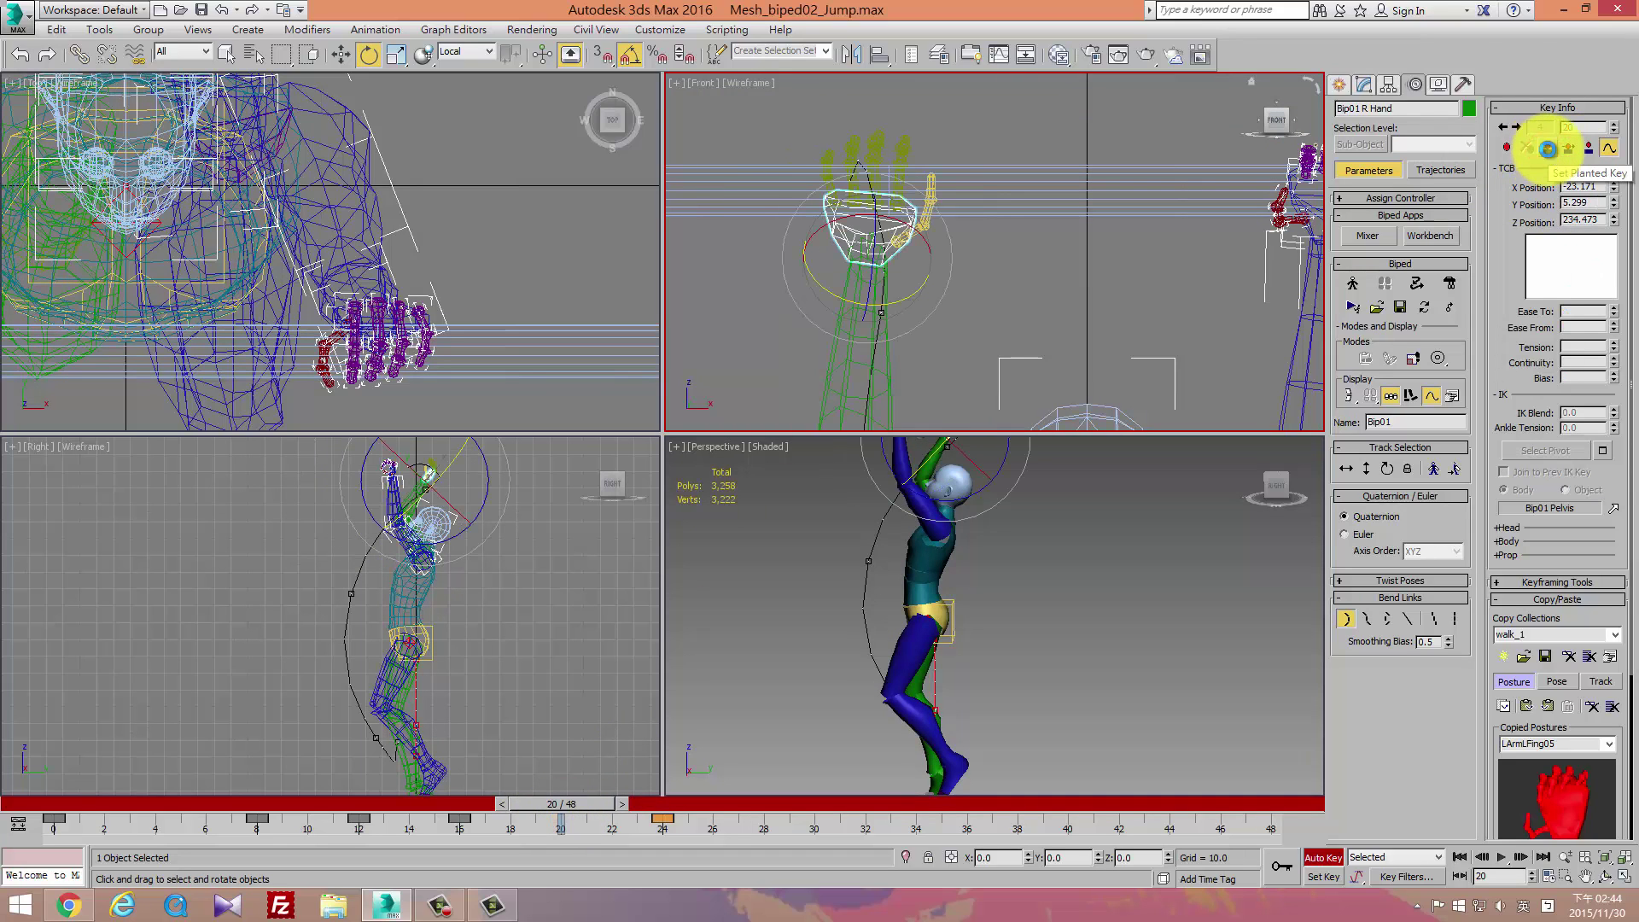
left_click(1548, 148)
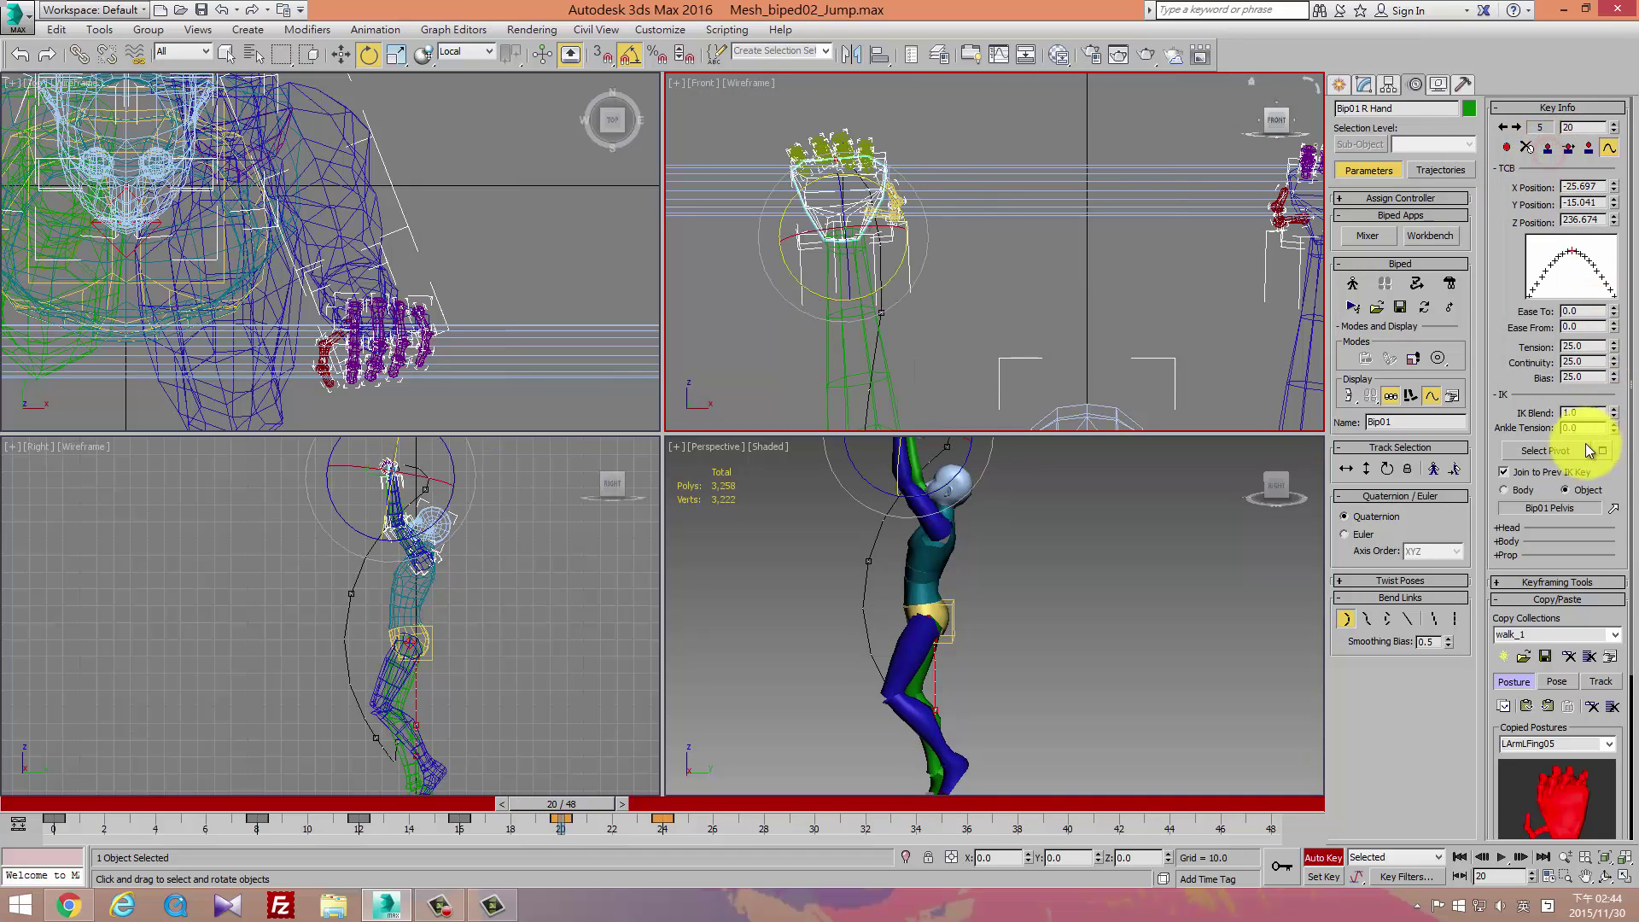
mouse_move(578, 812)
left_mouse_down()
mouse_move(709, 810)
mouse_move(602, 821)
left_mouse_up()
key("e")
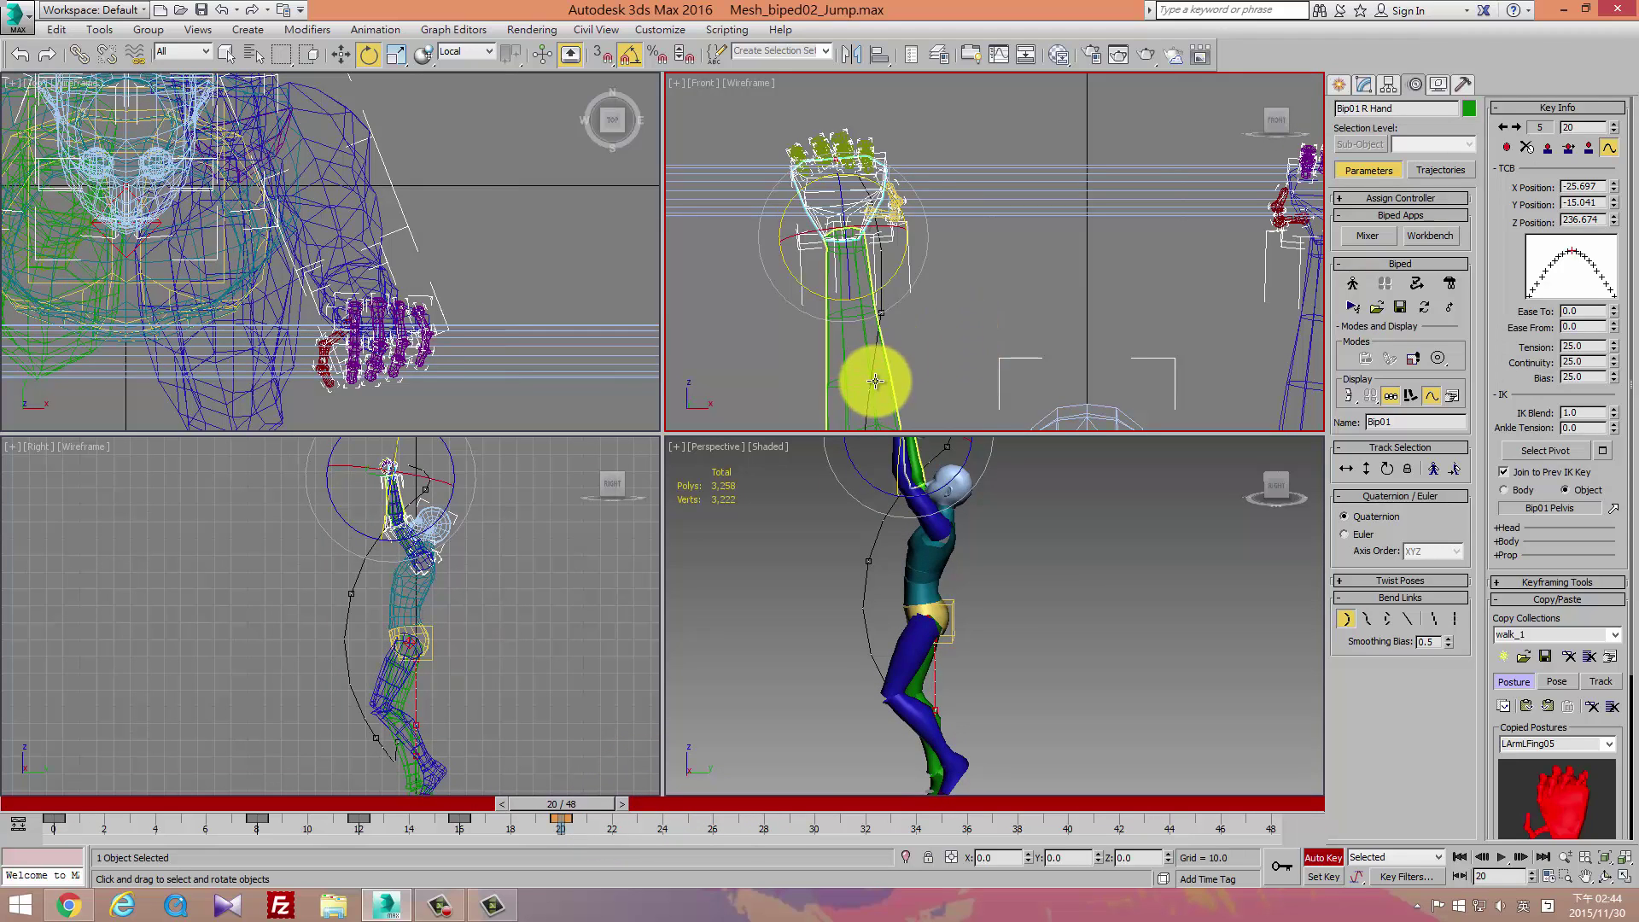
Select the right forearm, orbit behind the character, and scrub through the grab.
left_click(867, 377)
mouse_move(1013, 654)
middle_mouse_down("alt")
mouse_move(908, 632)
mouse_move(951, 714)
middle_mouse_up("alt")
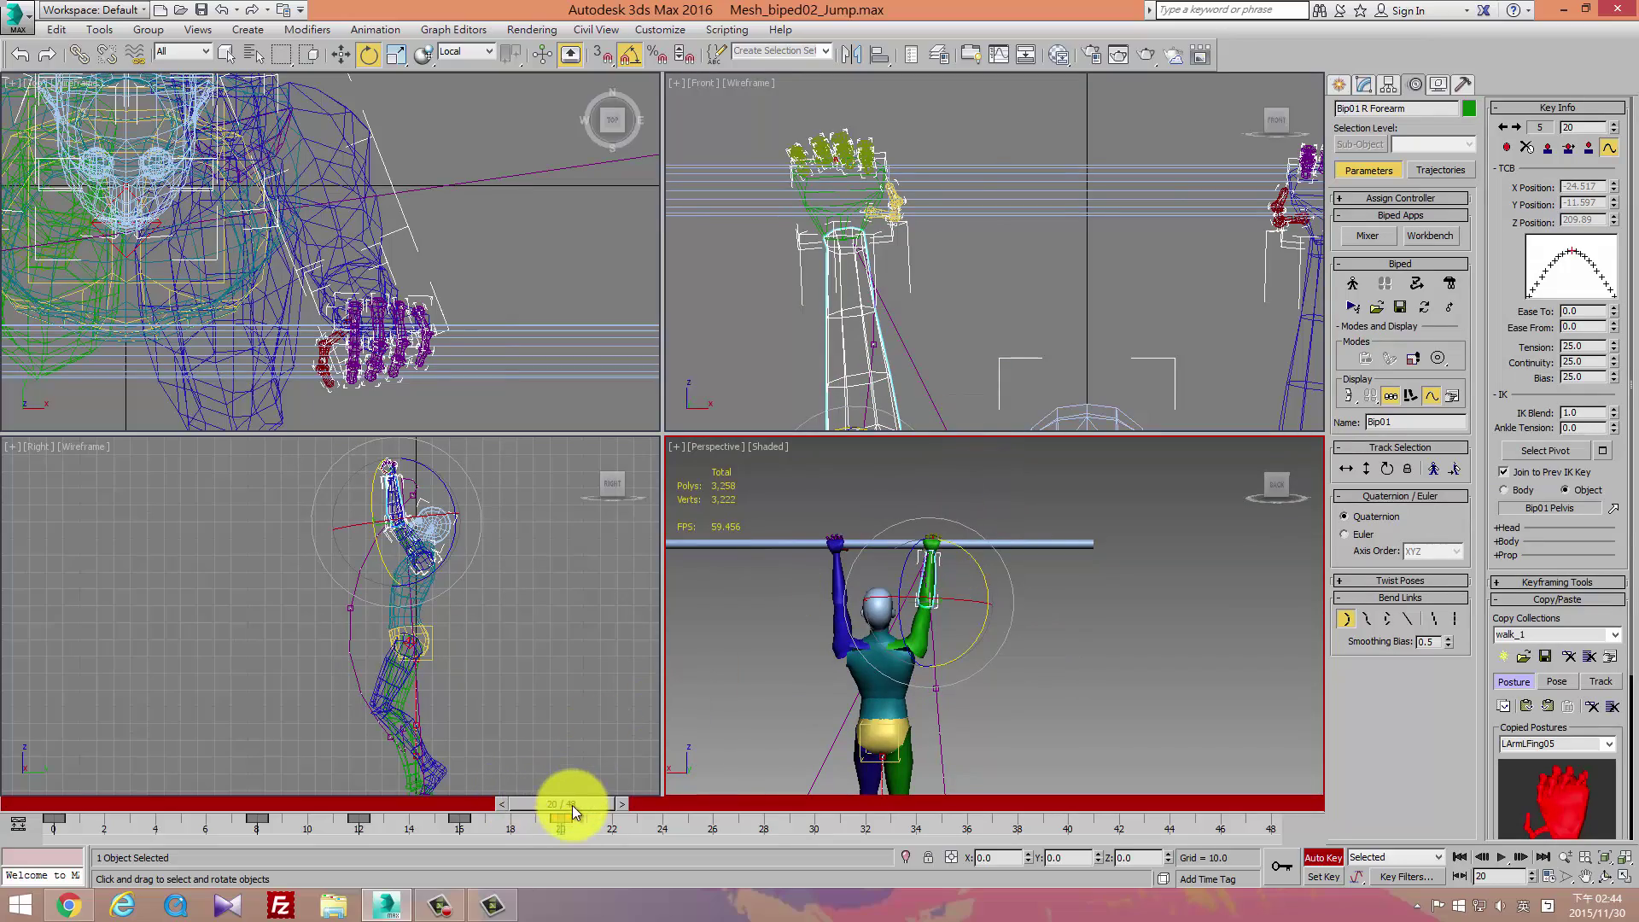
mouse_move(572, 806)
left_mouse_down()
mouse_move(249, 776)
mouse_move(633, 826)
mouse_move(719, 813)
mouse_move(485, 842)
mouse_move(706, 824)
mouse_move(575, 849)
mouse_move(681, 835)
mouse_move(604, 839)
mouse_move(662, 828)
left_mouse_up()
mouse_move(1066, 836)
right_mouse_down("ctrl+alt")
mouse_move(587, 832)
mouse_move(653, 856)
right_mouse_up("ctrl+alt")
right_click_drag(514, 820, 297, 818, "ctrl+alt")
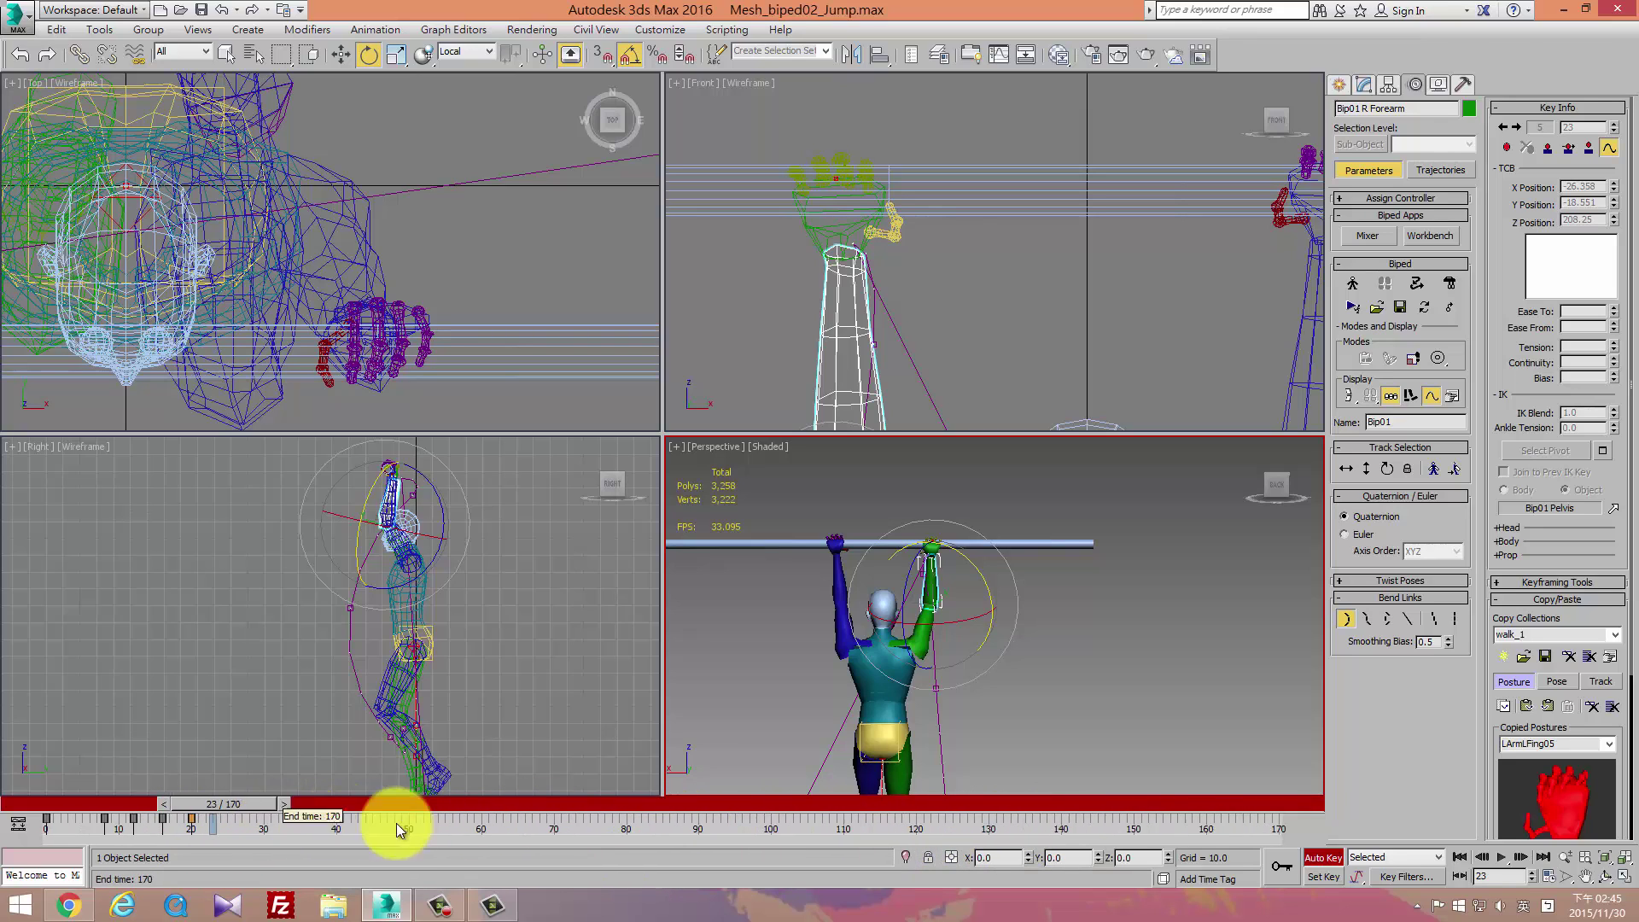
mouse_move(396, 823)
right_mouse_down("ctrl+alt")
mouse_move(1195, 818)
mouse_move(1139, 820)
mouse_move(1155, 819)
right_mouse_up("ctrl+alt")
middle_click_drag(1072, 726, 1086, 565)
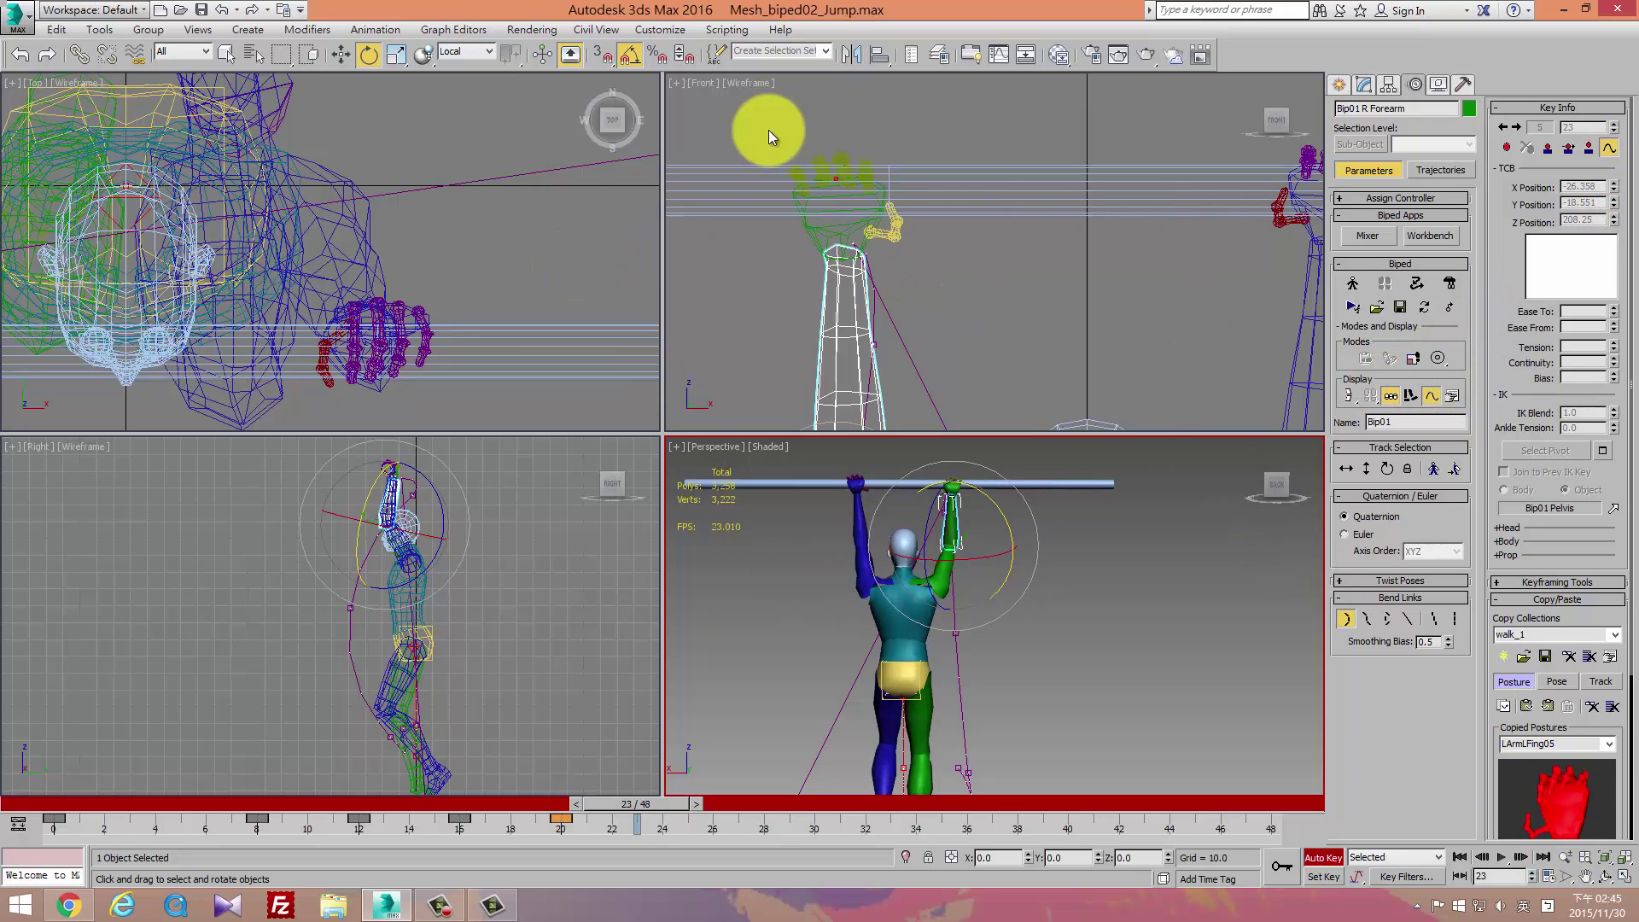
left_click(834, 213)
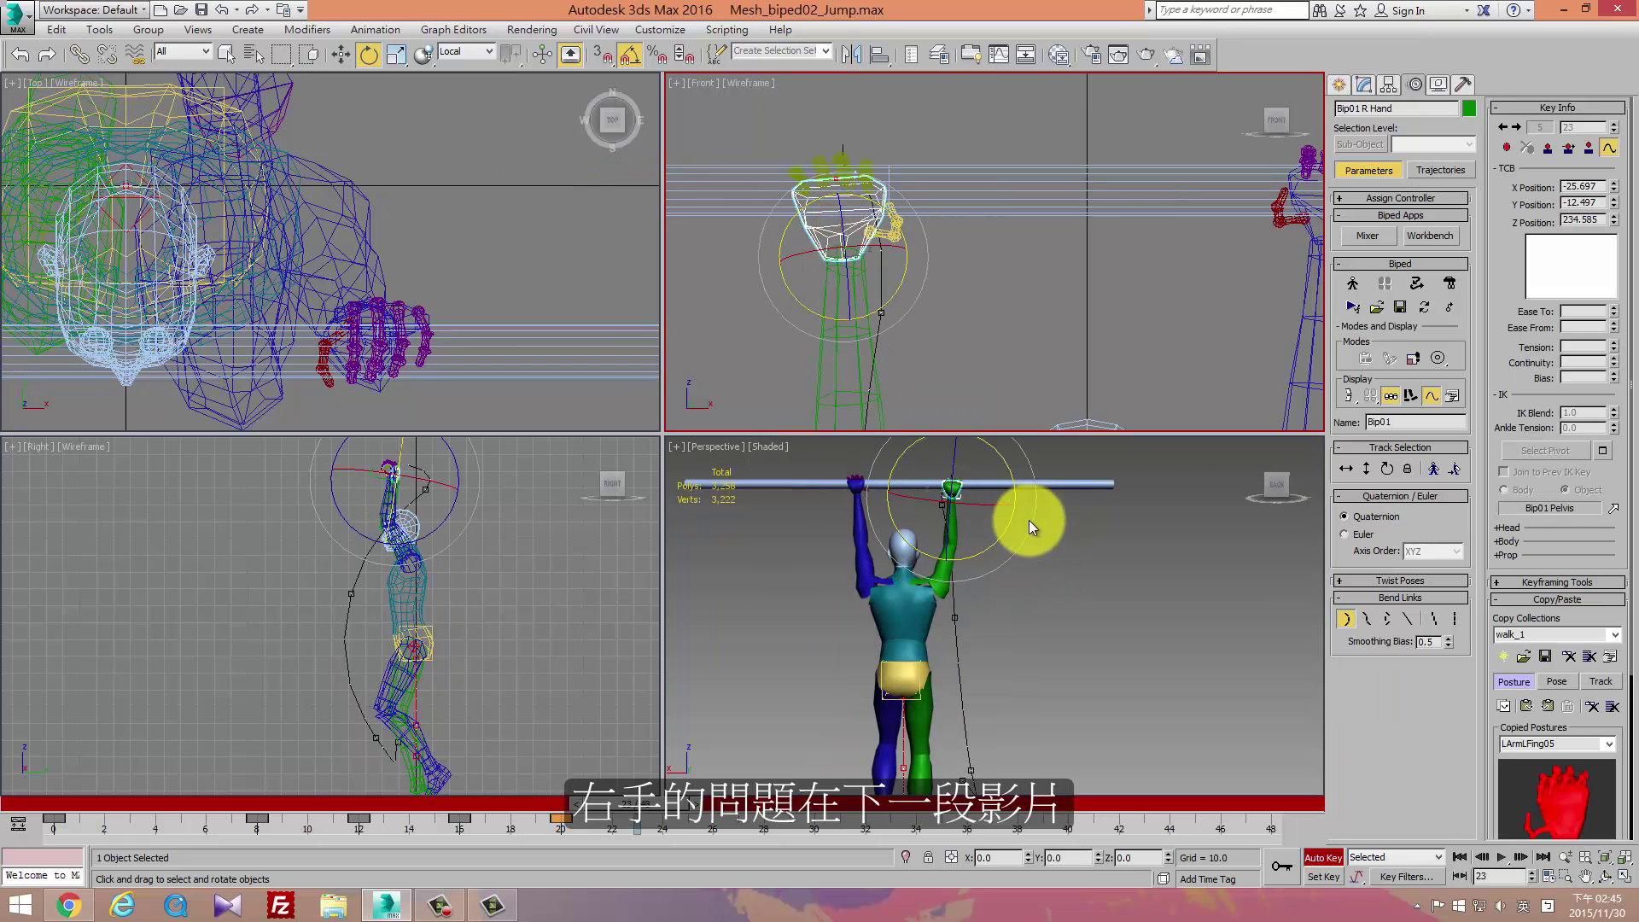
mouse_move(619, 807)
left_mouse_down()
mouse_move(591, 824)
mouse_move(688, 824)
left_mouse_up()
key("e")
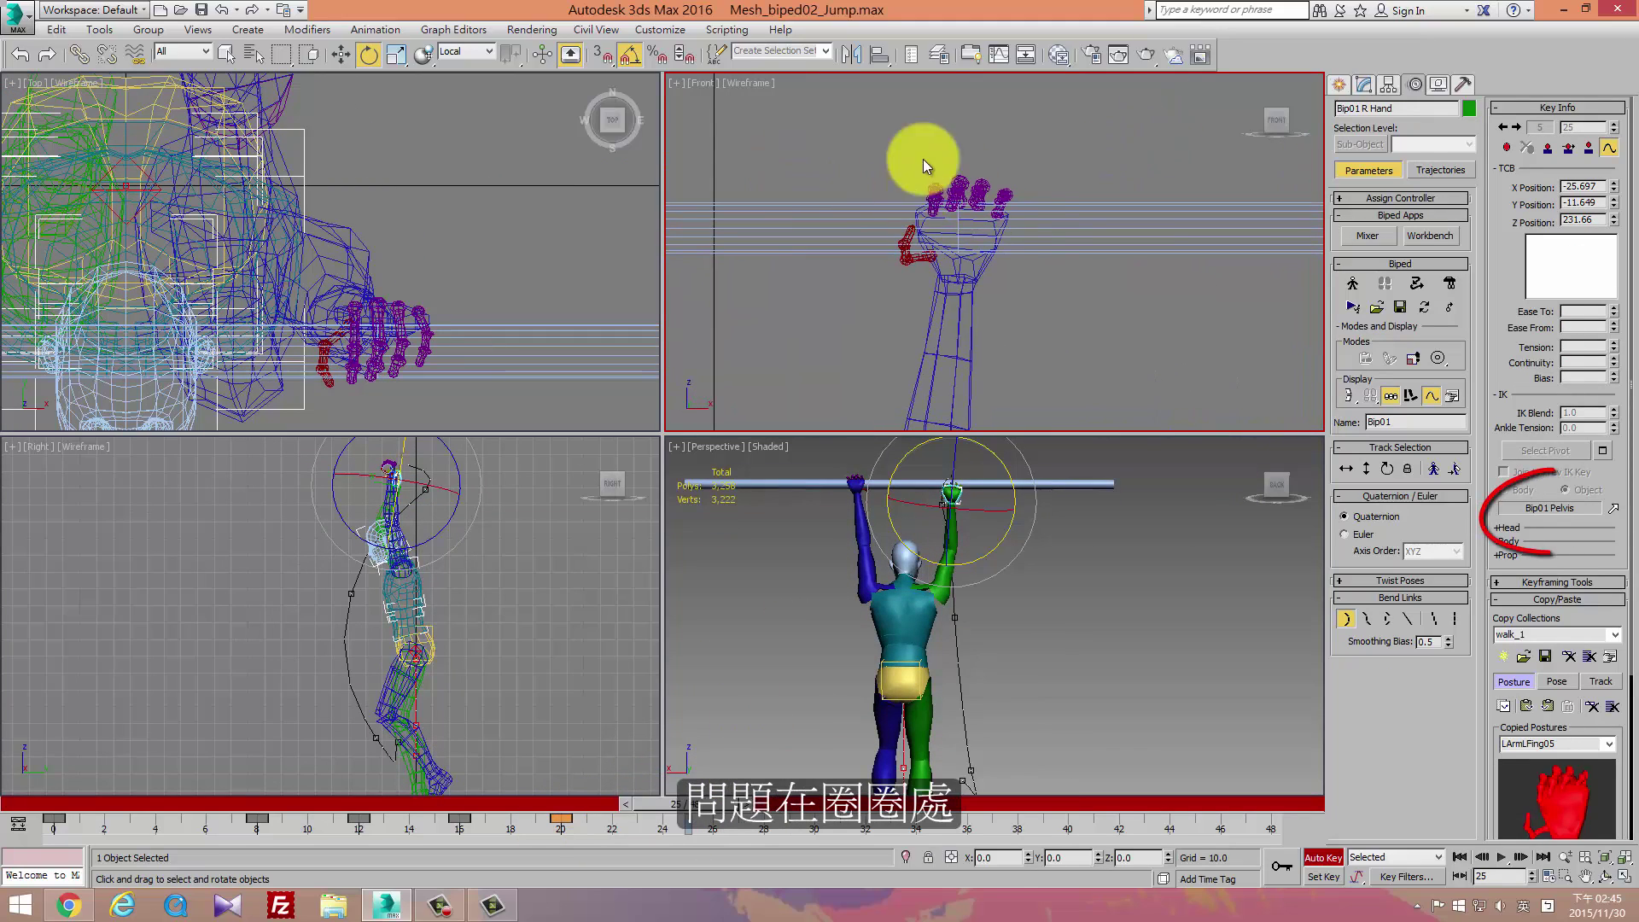
left_click(964, 265)
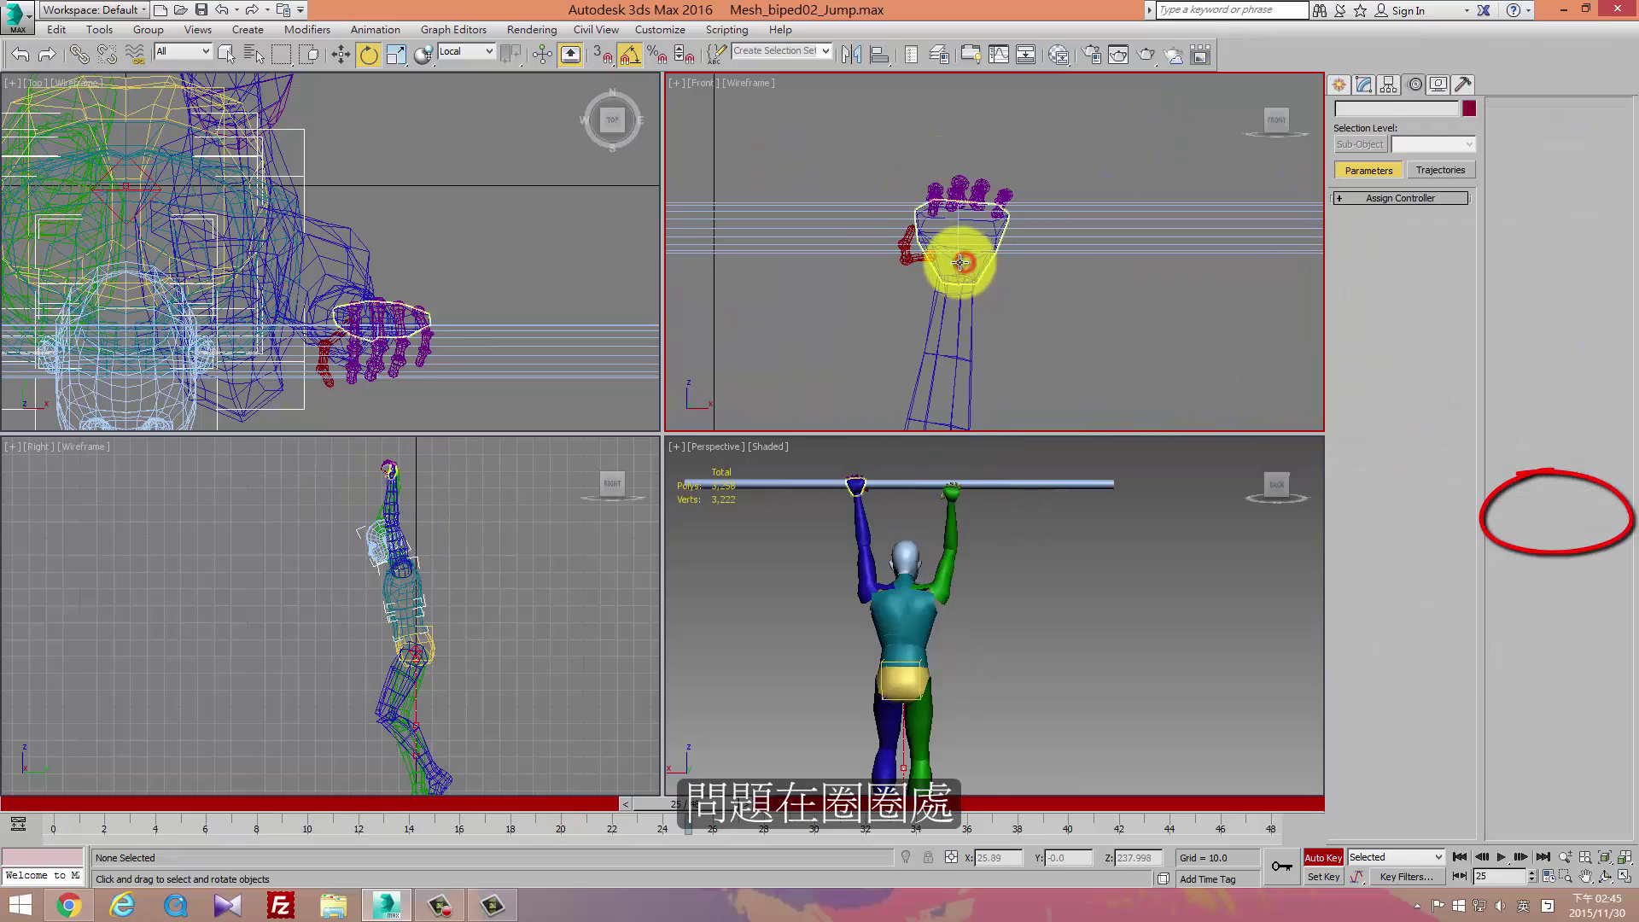
left_click(958, 266)
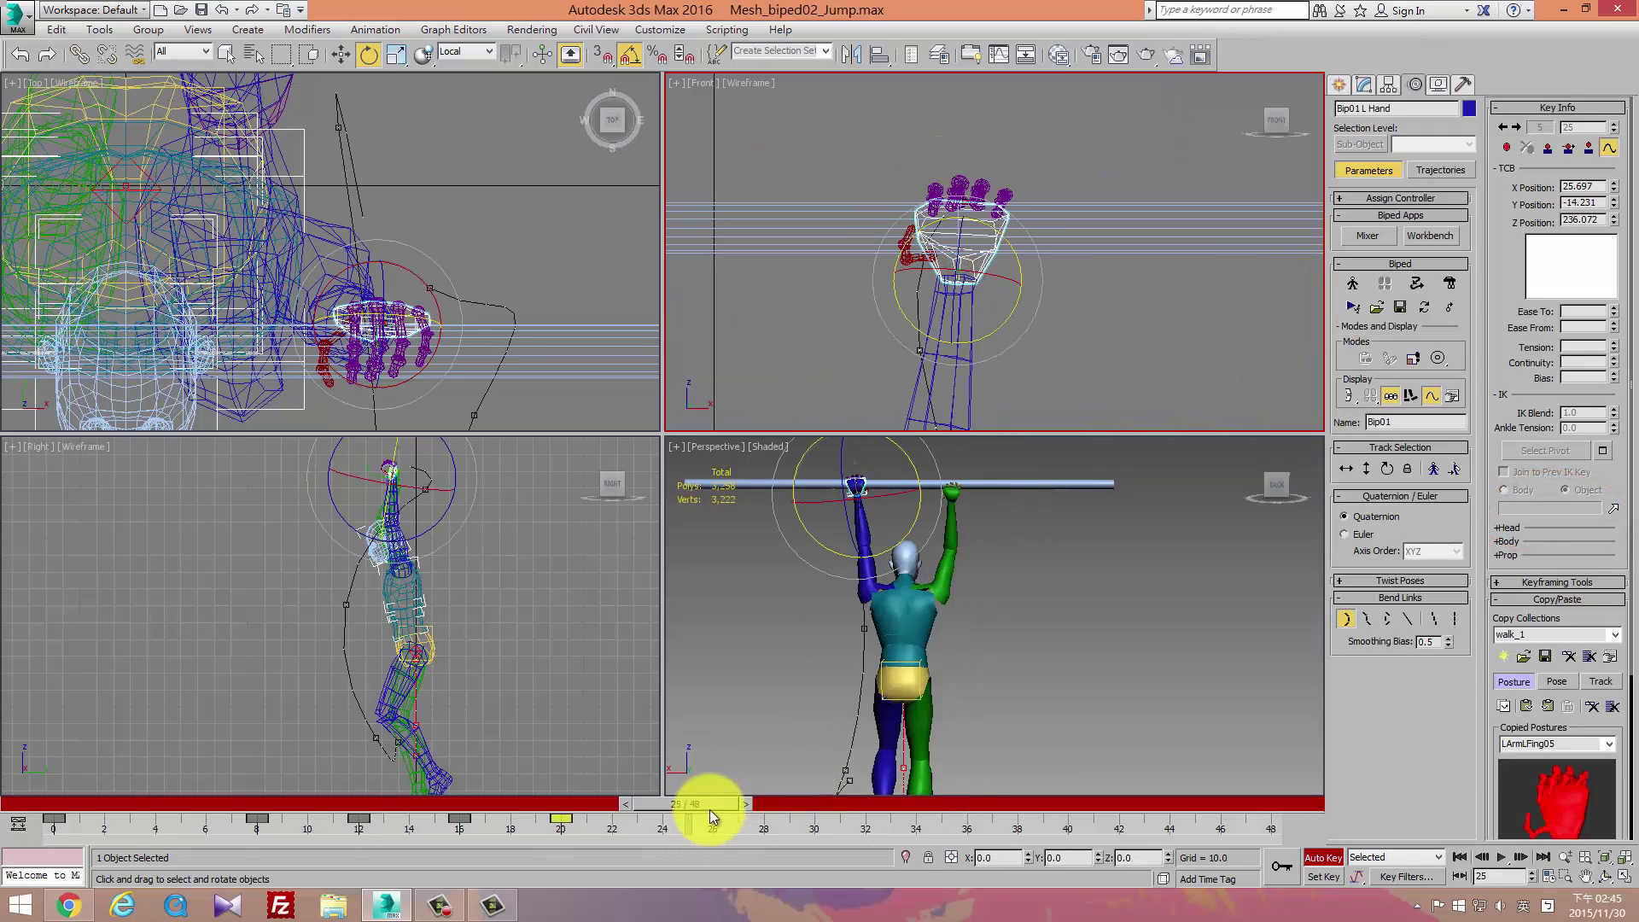
Rotate the left clavicle at frame 24 to lower the shoulder.
mouse_move(709, 809)
left_mouse_down()
mouse_move(504, 811)
mouse_move(238, 770)
mouse_move(487, 776)
mouse_move(797, 826)
mouse_move(601, 831)
mouse_move(549, 806)
mouse_move(685, 821)
left_mouse_up()
key("e")
mouse_move(951, 384)
middle_mouse_down()
mouse_move(884, 466)
mouse_move(907, 367)
mouse_move(900, 164)
middle_mouse_up()
left_click(905, 256)
middle_click_drag(908, 263, 967, 379)
left_click_drag(953, 368, 948, 362)
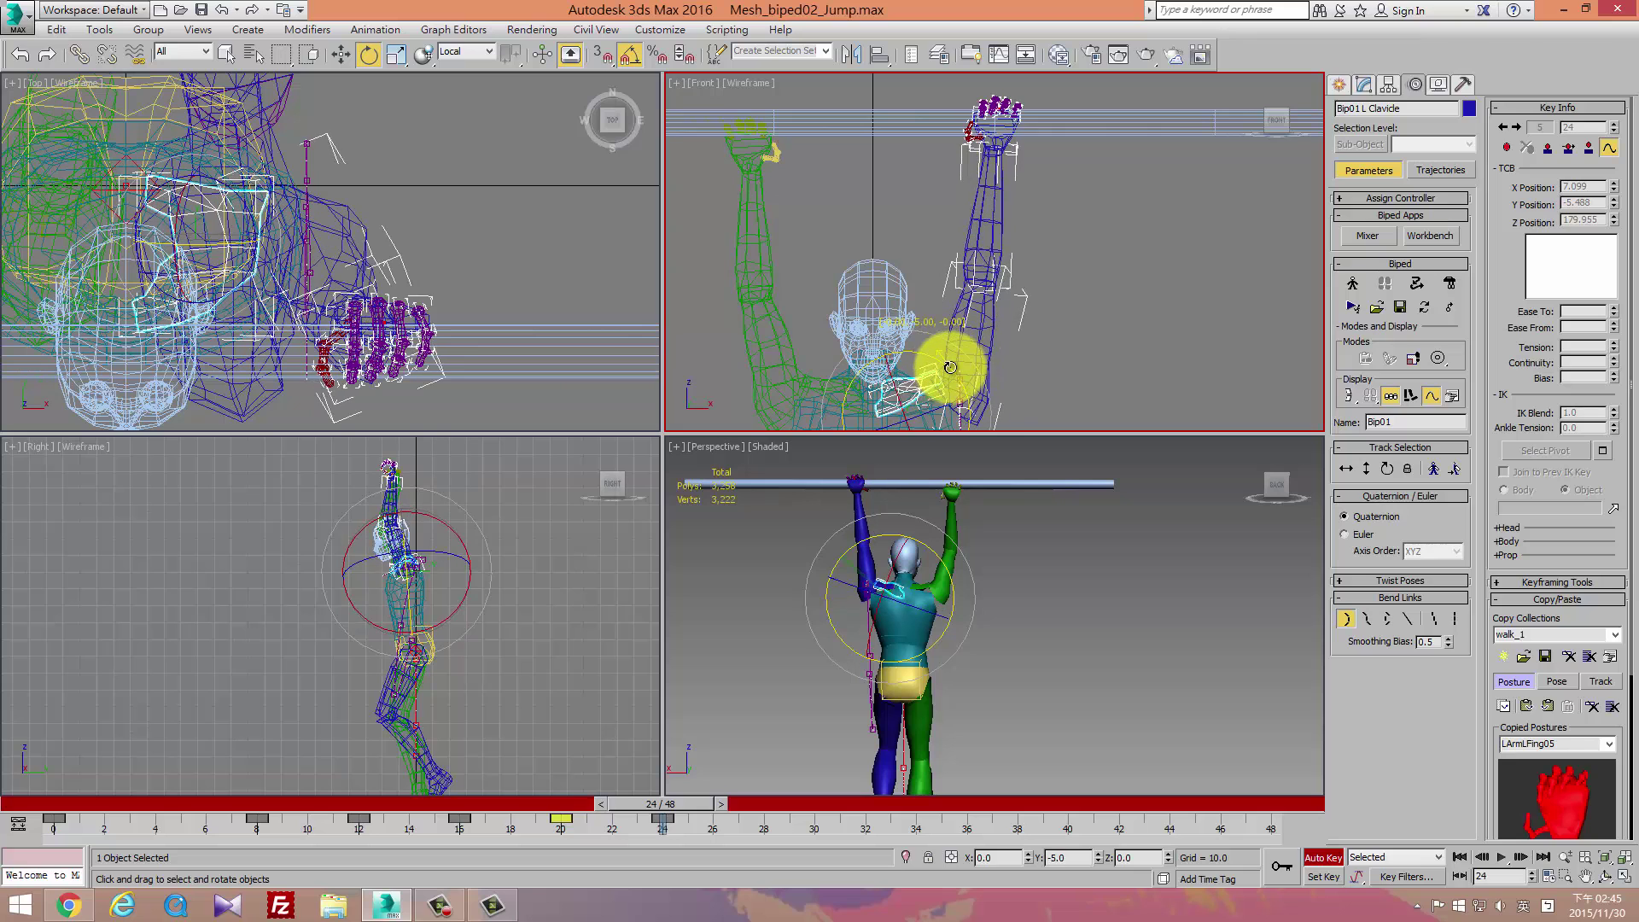
left_click_drag(949, 359, 944, 365)
Tilt the head about 45 degrees in the side view at frame 24.
left_click(882, 369)
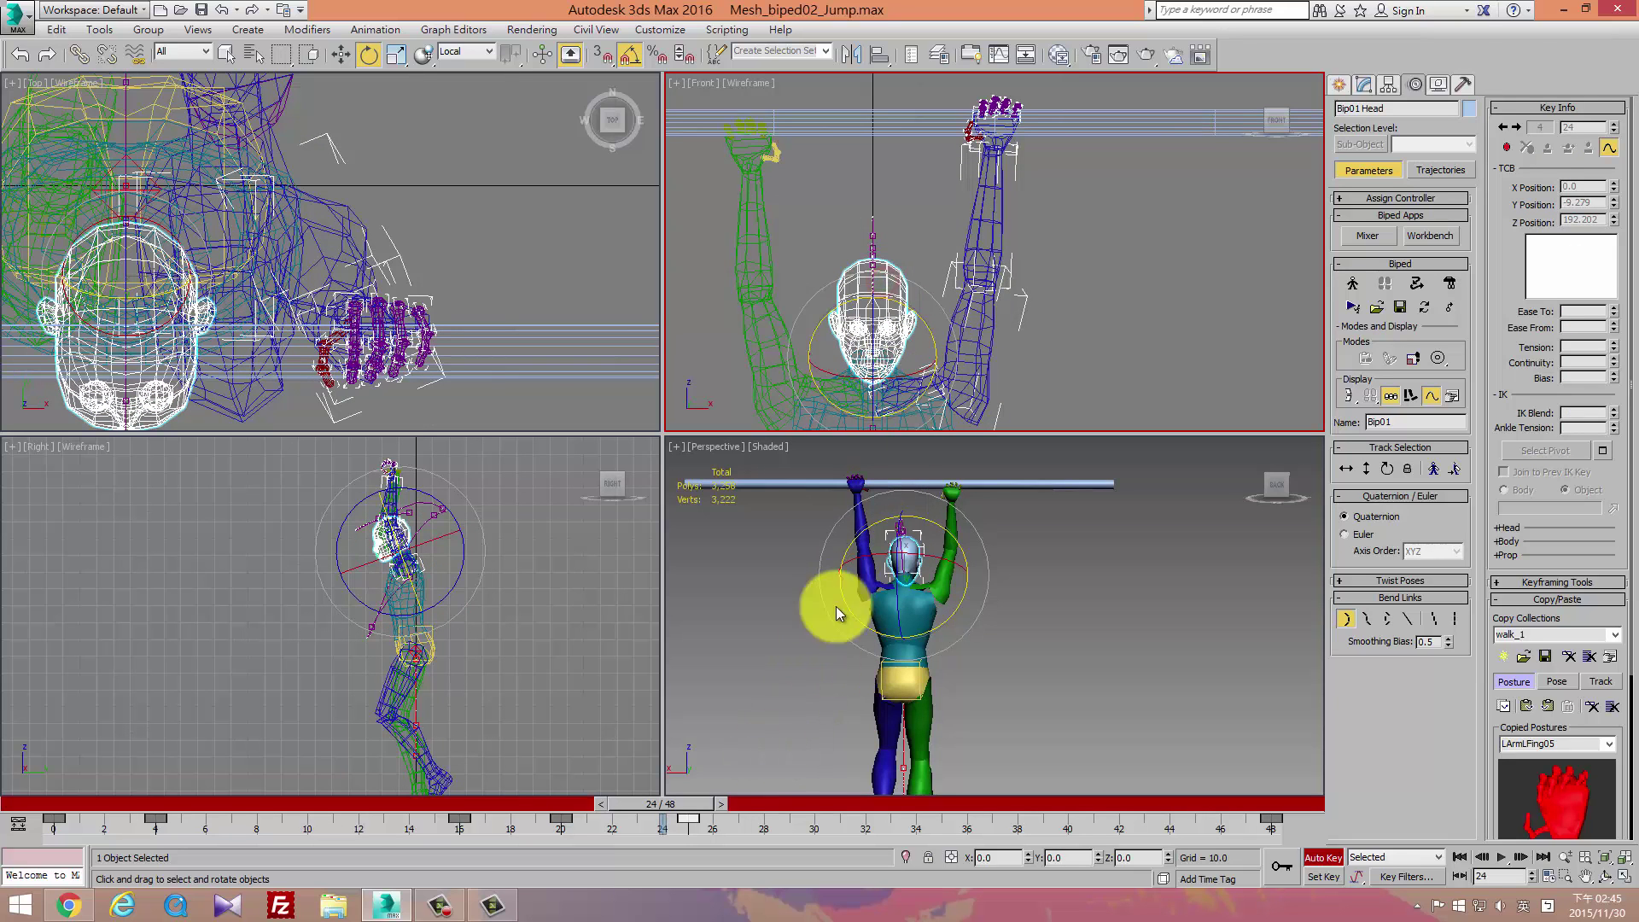
left_click(720, 804)
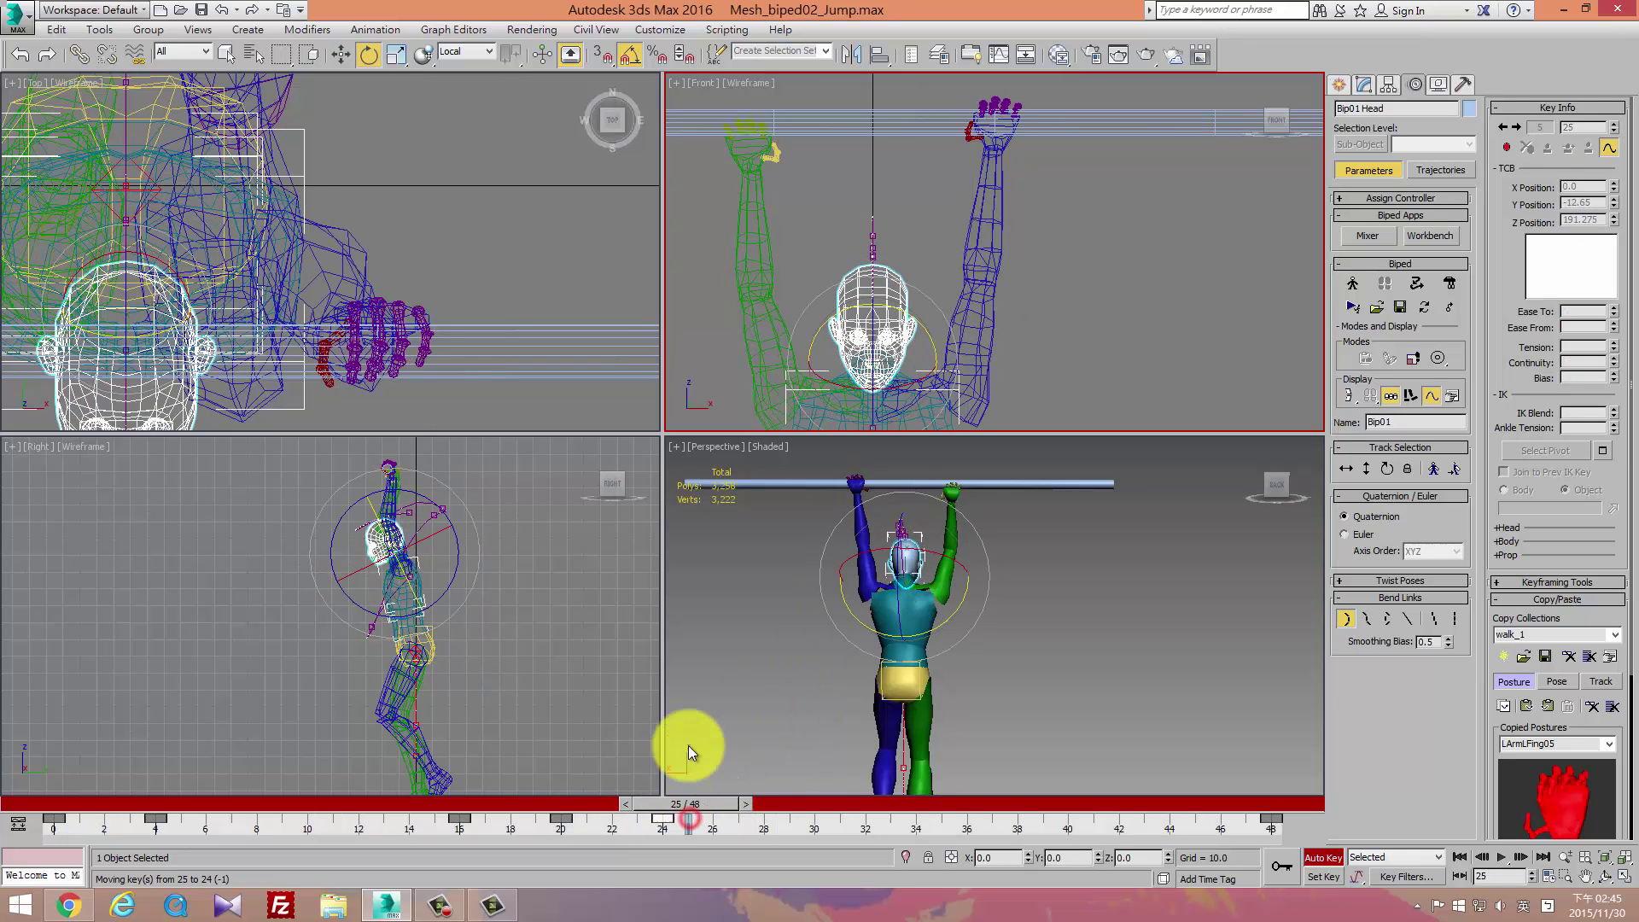
right_click(469, 525)
left_click_drag(708, 802, 684, 810)
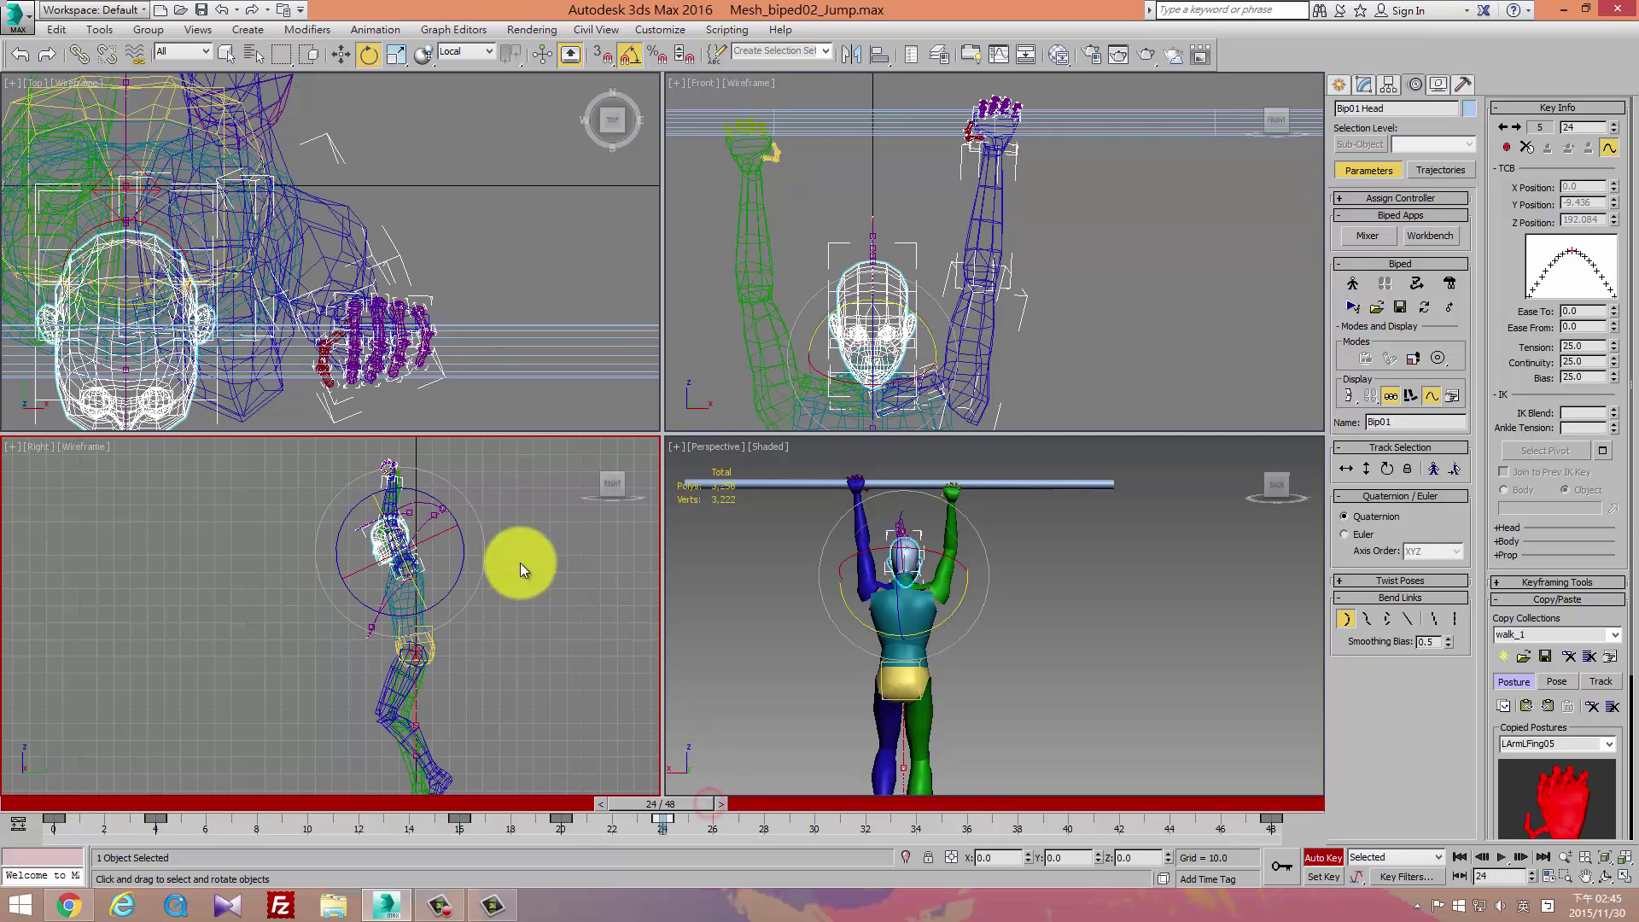
left_click_drag(444, 510, 500, 589)
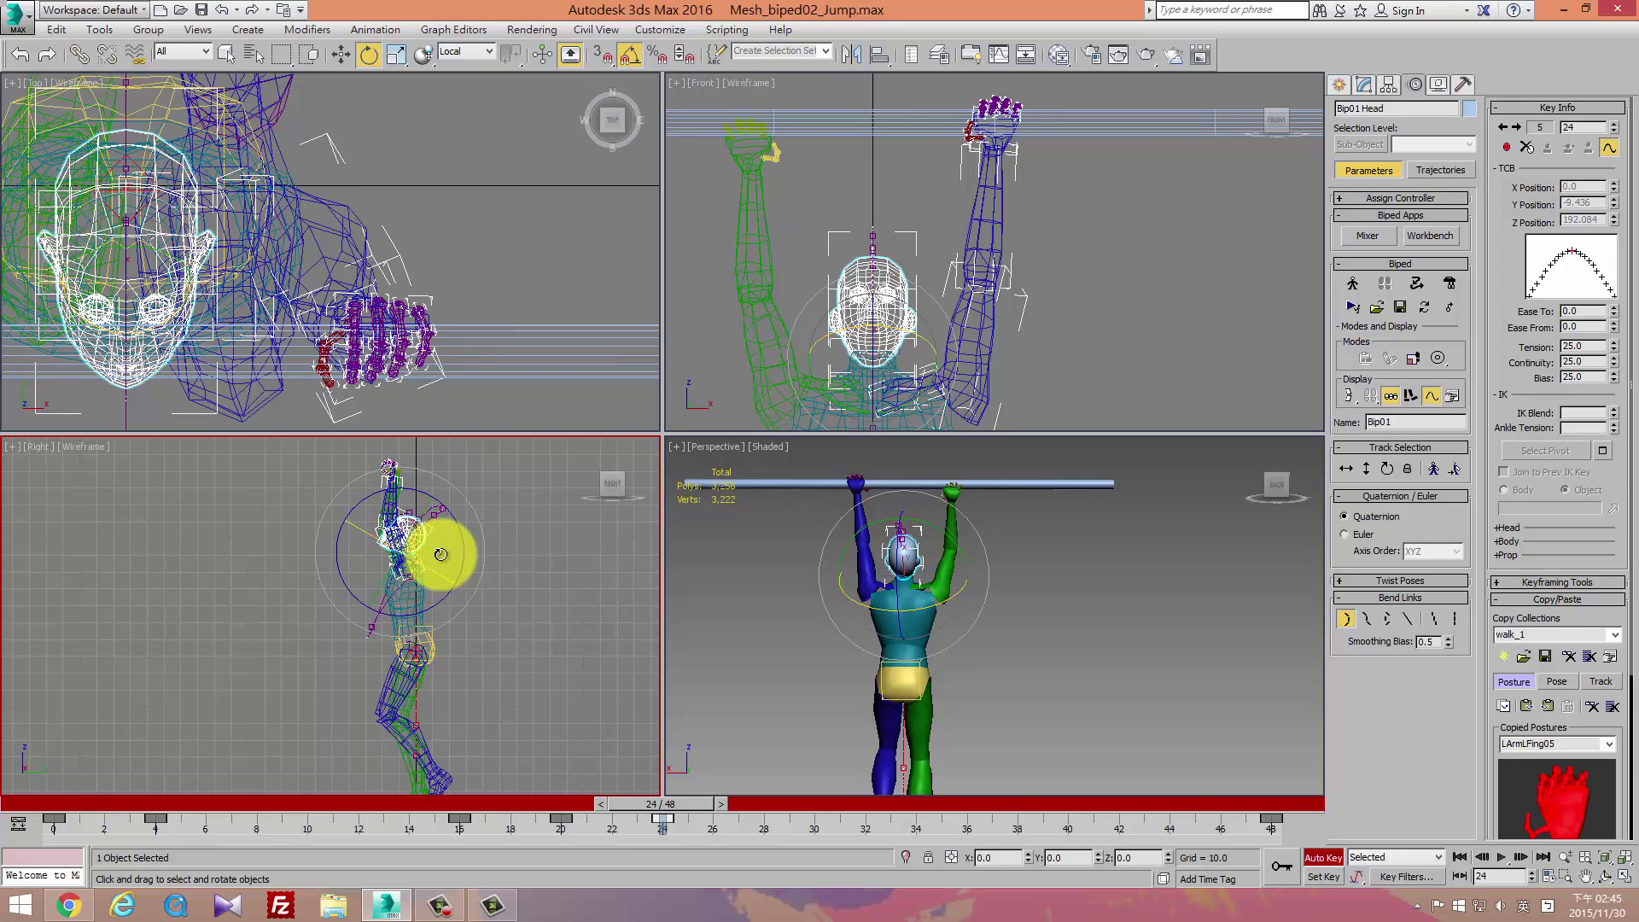
scroll(443, 506, "up", 5)
Rotate the neck bone to turn the head, then select the pelvis root.
left_click(350, 544)
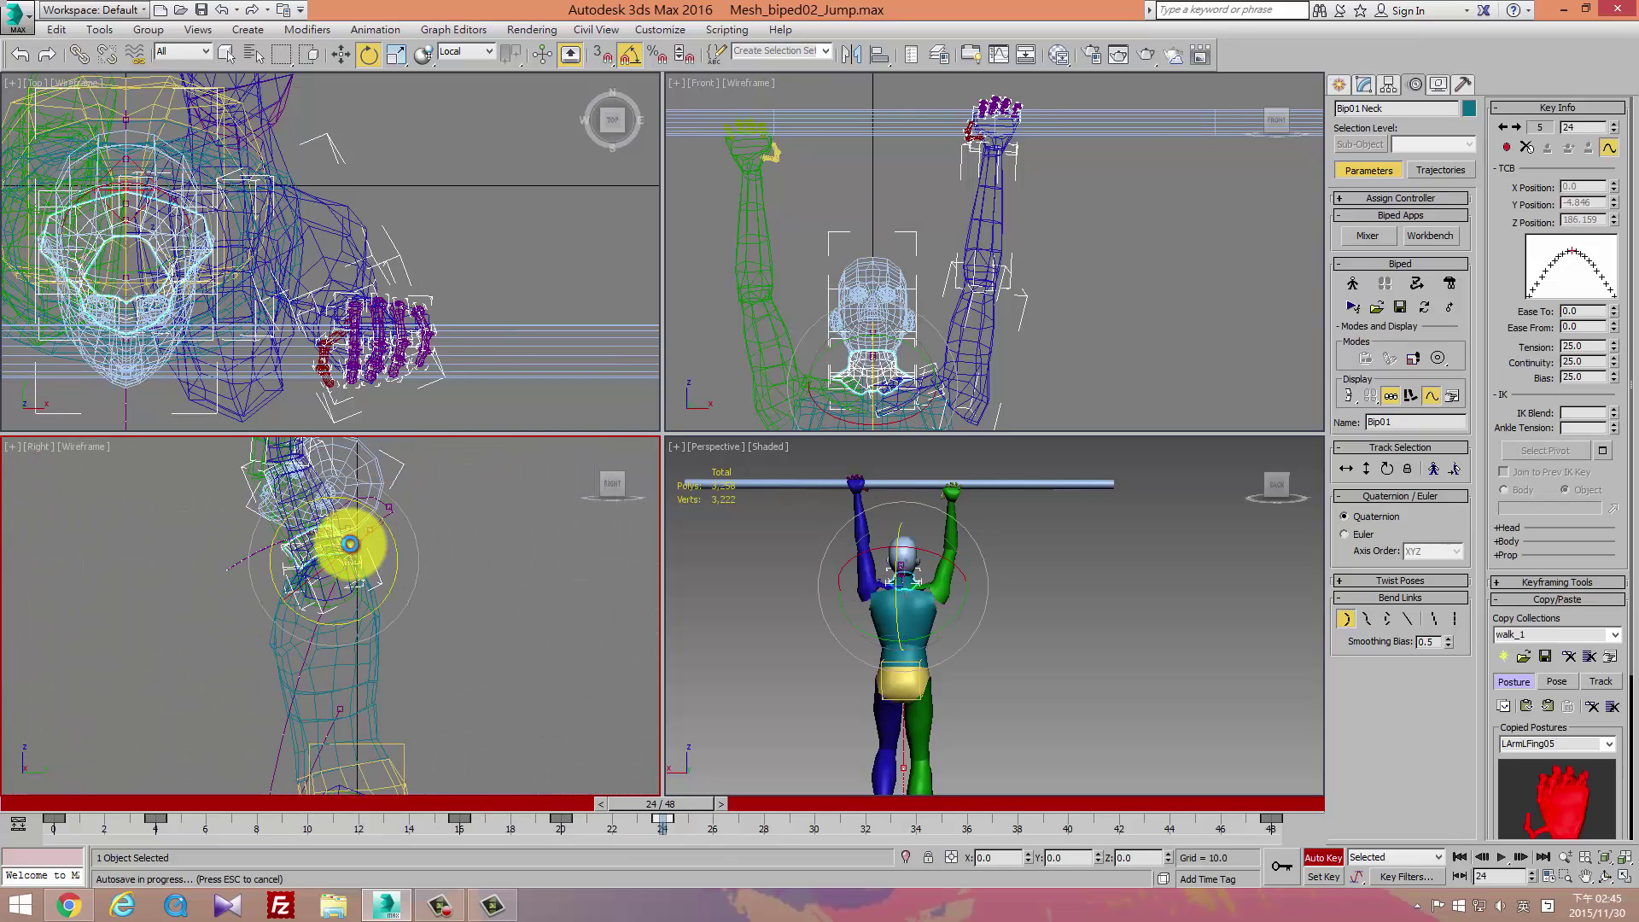
left_click_drag(362, 517, 395, 540)
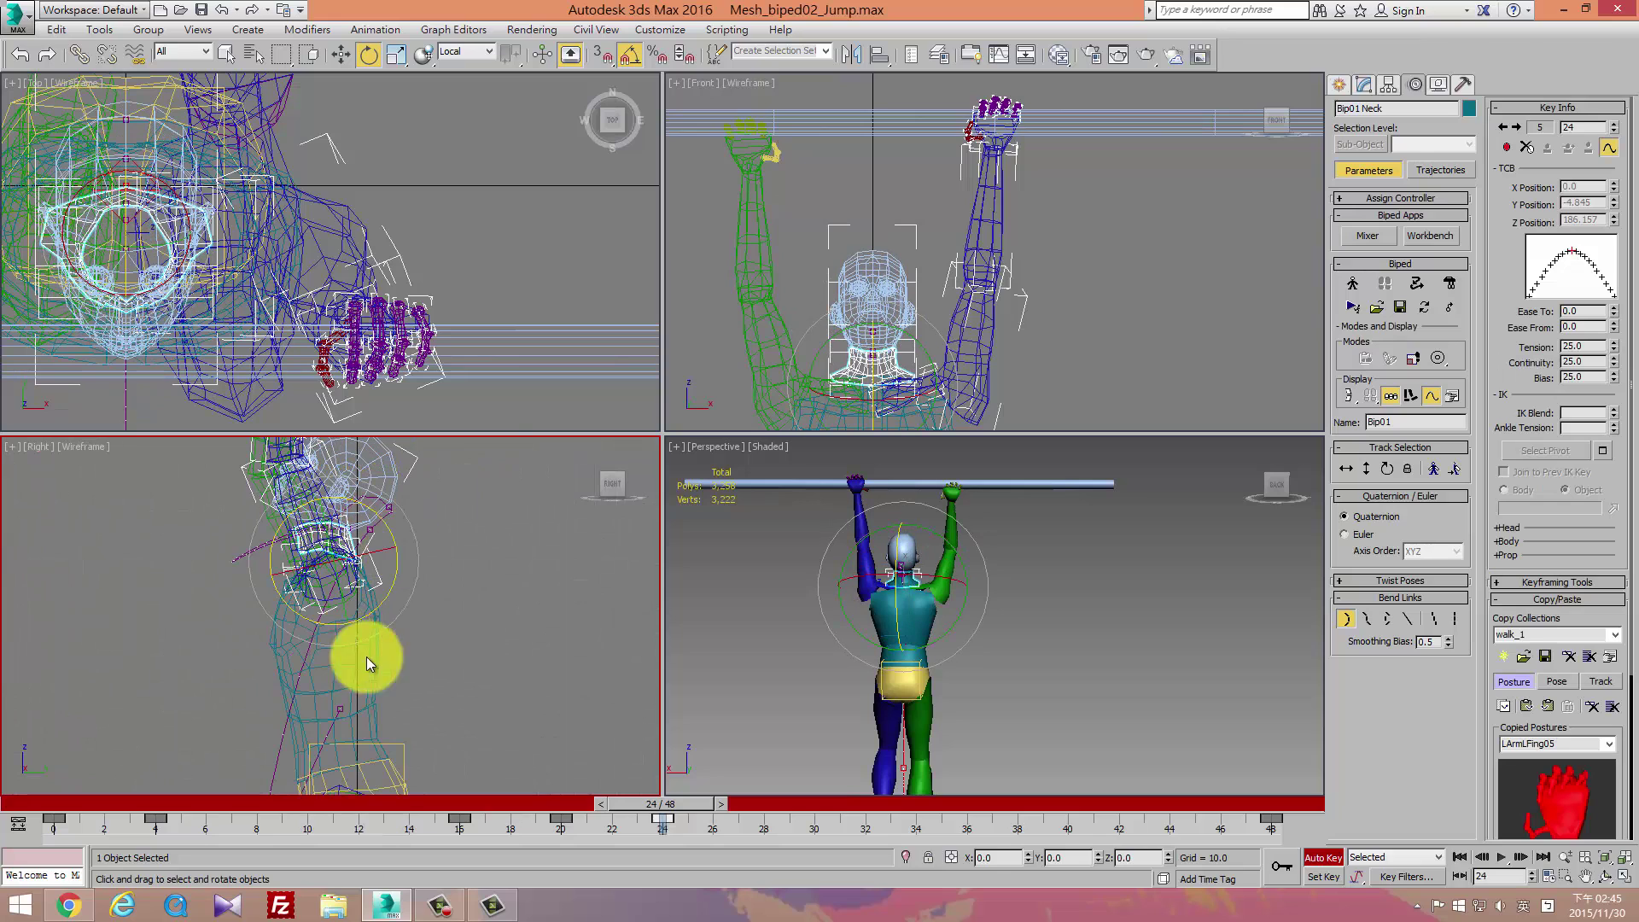
middle_click_drag(359, 658, 397, 486)
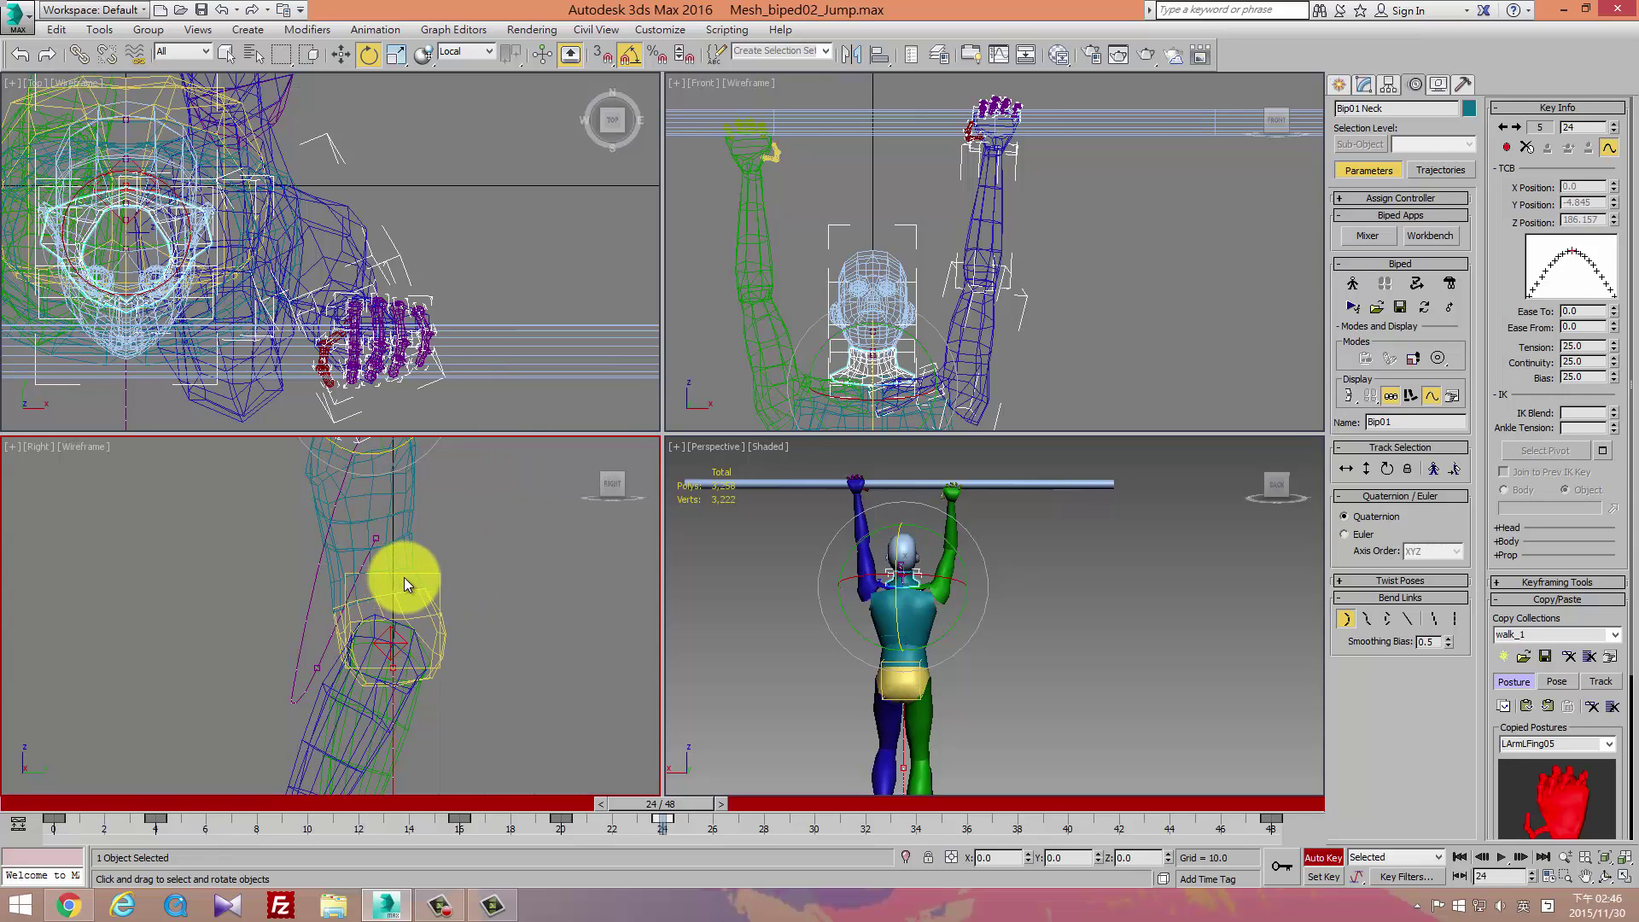
left_click(427, 627)
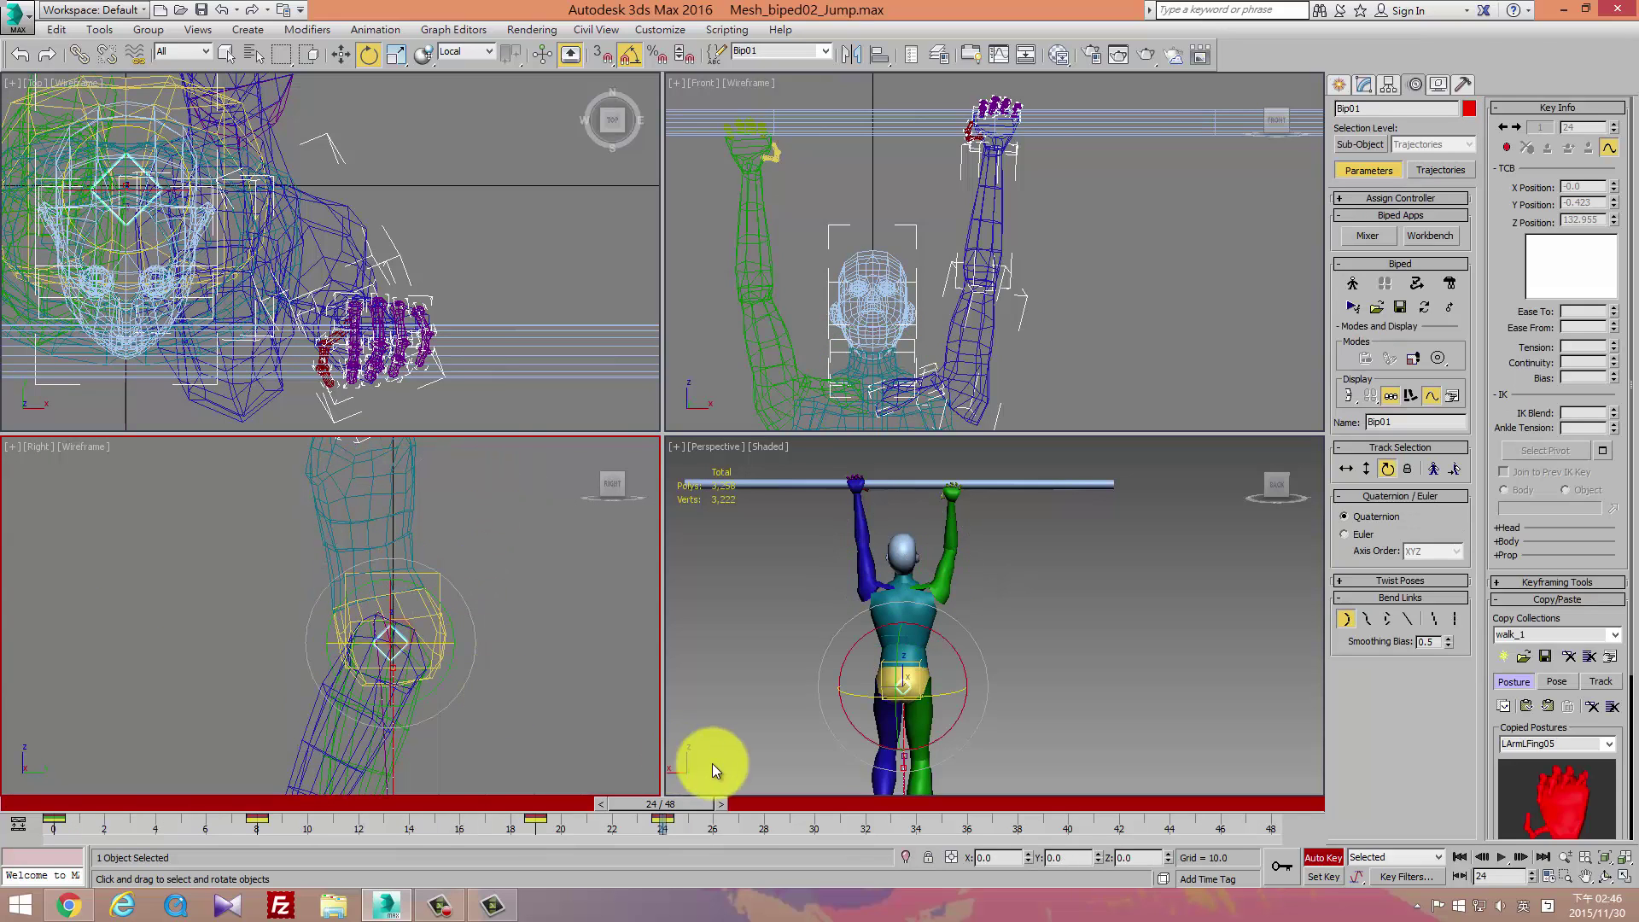
Shift the pelvis backward and rotate the right foot at frame 24.
key("w")
scroll(461, 632, "down", 6)
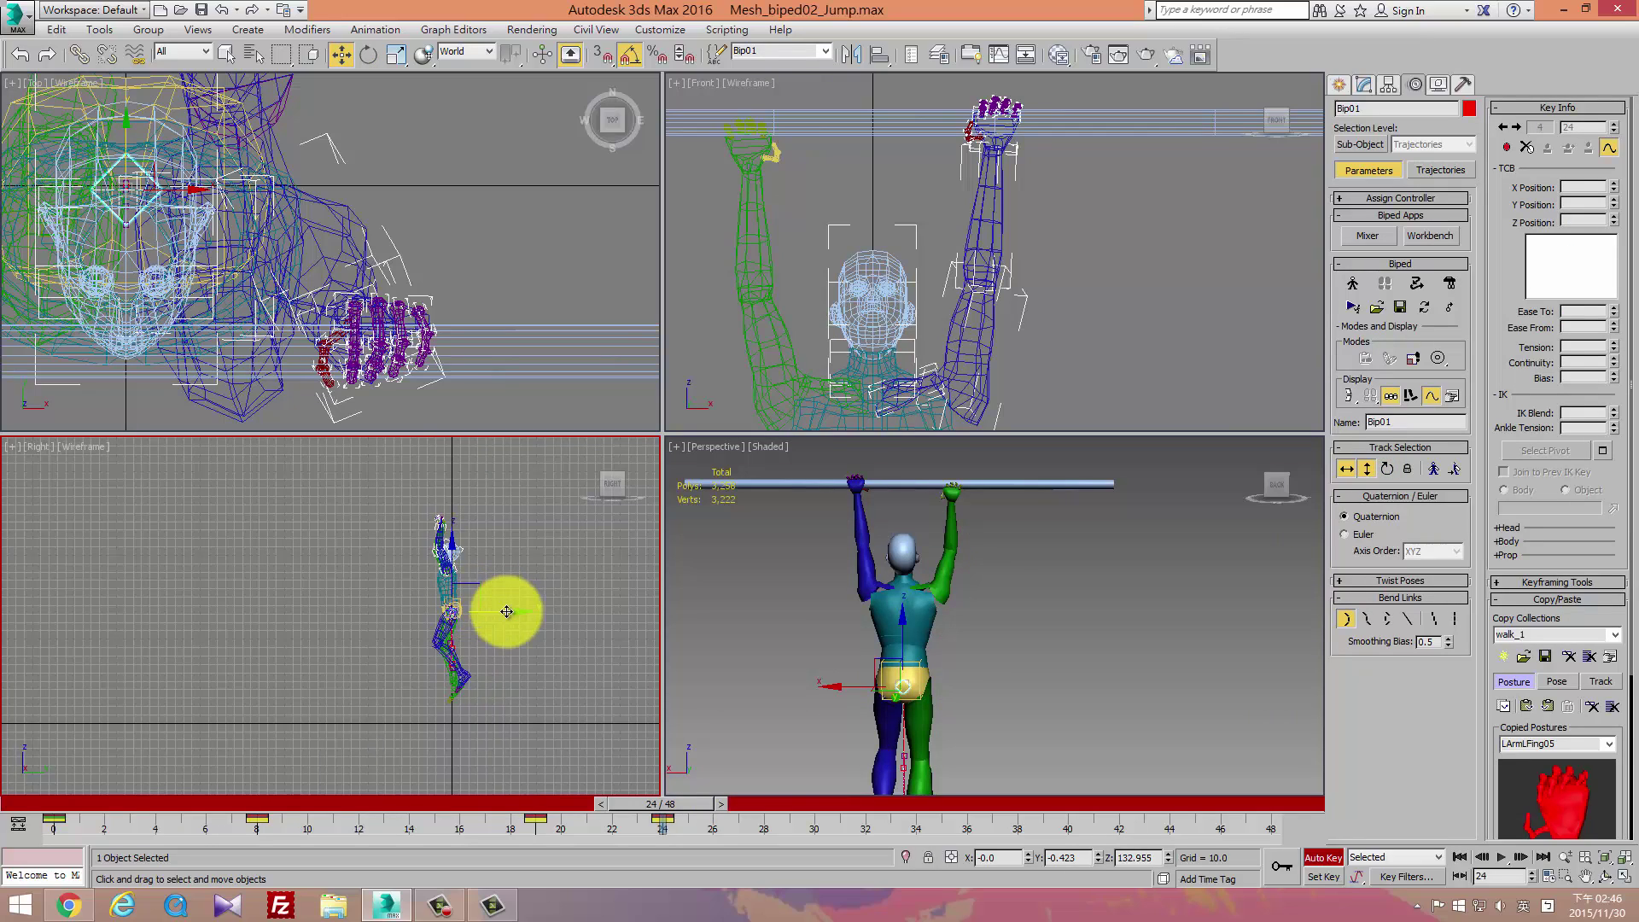
left_click_drag(507, 615, 497, 620)
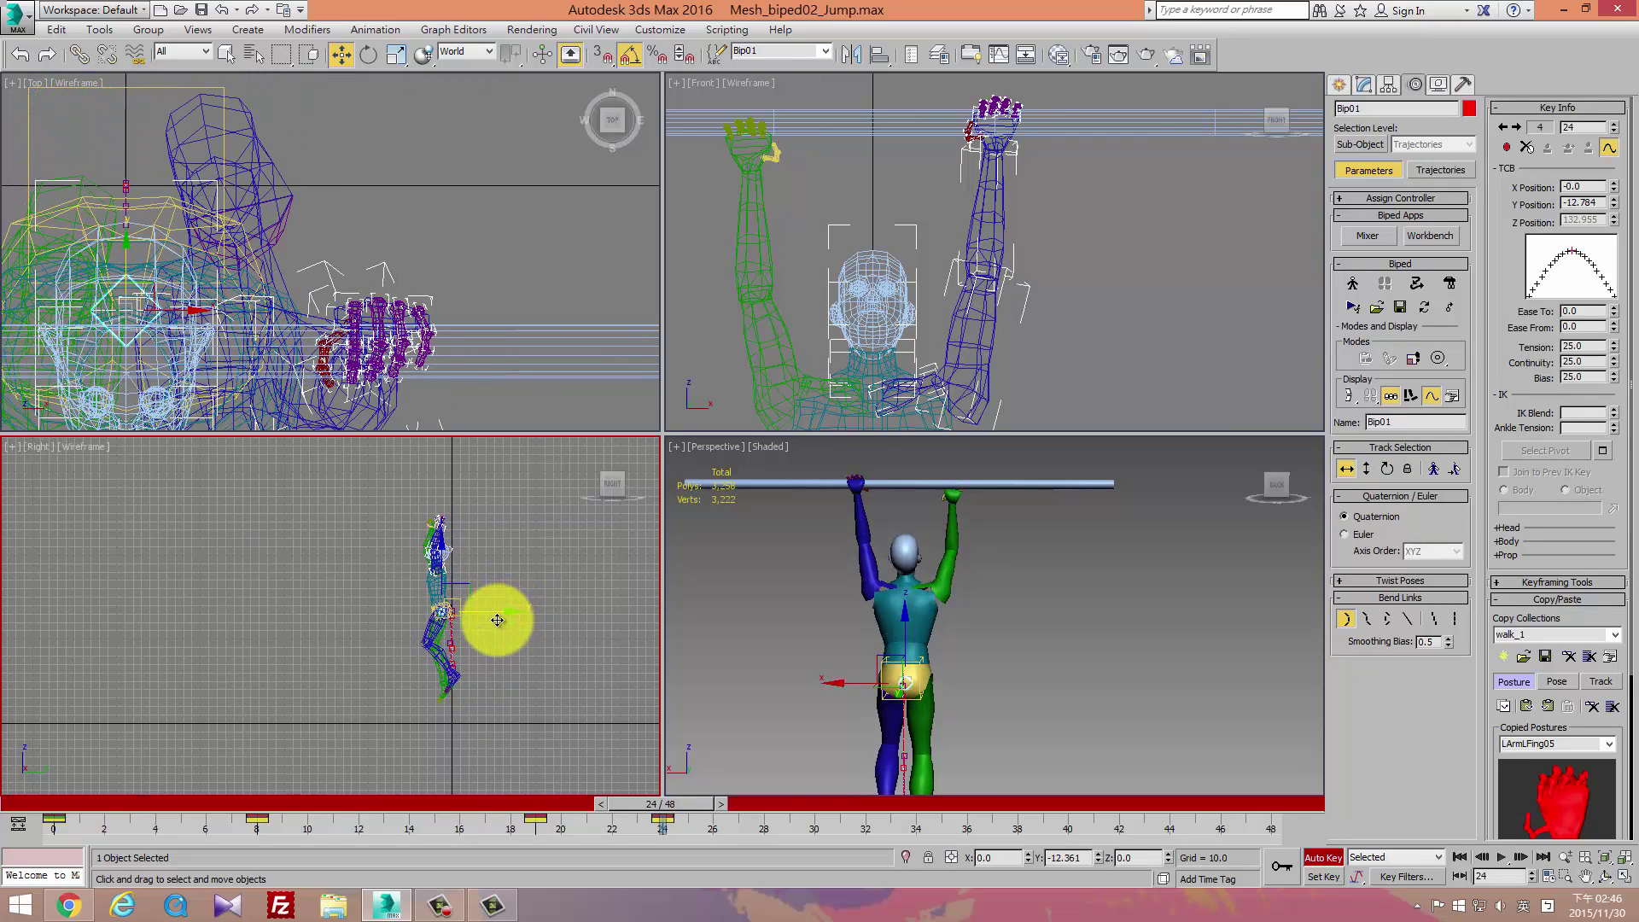
left_click(442, 688)
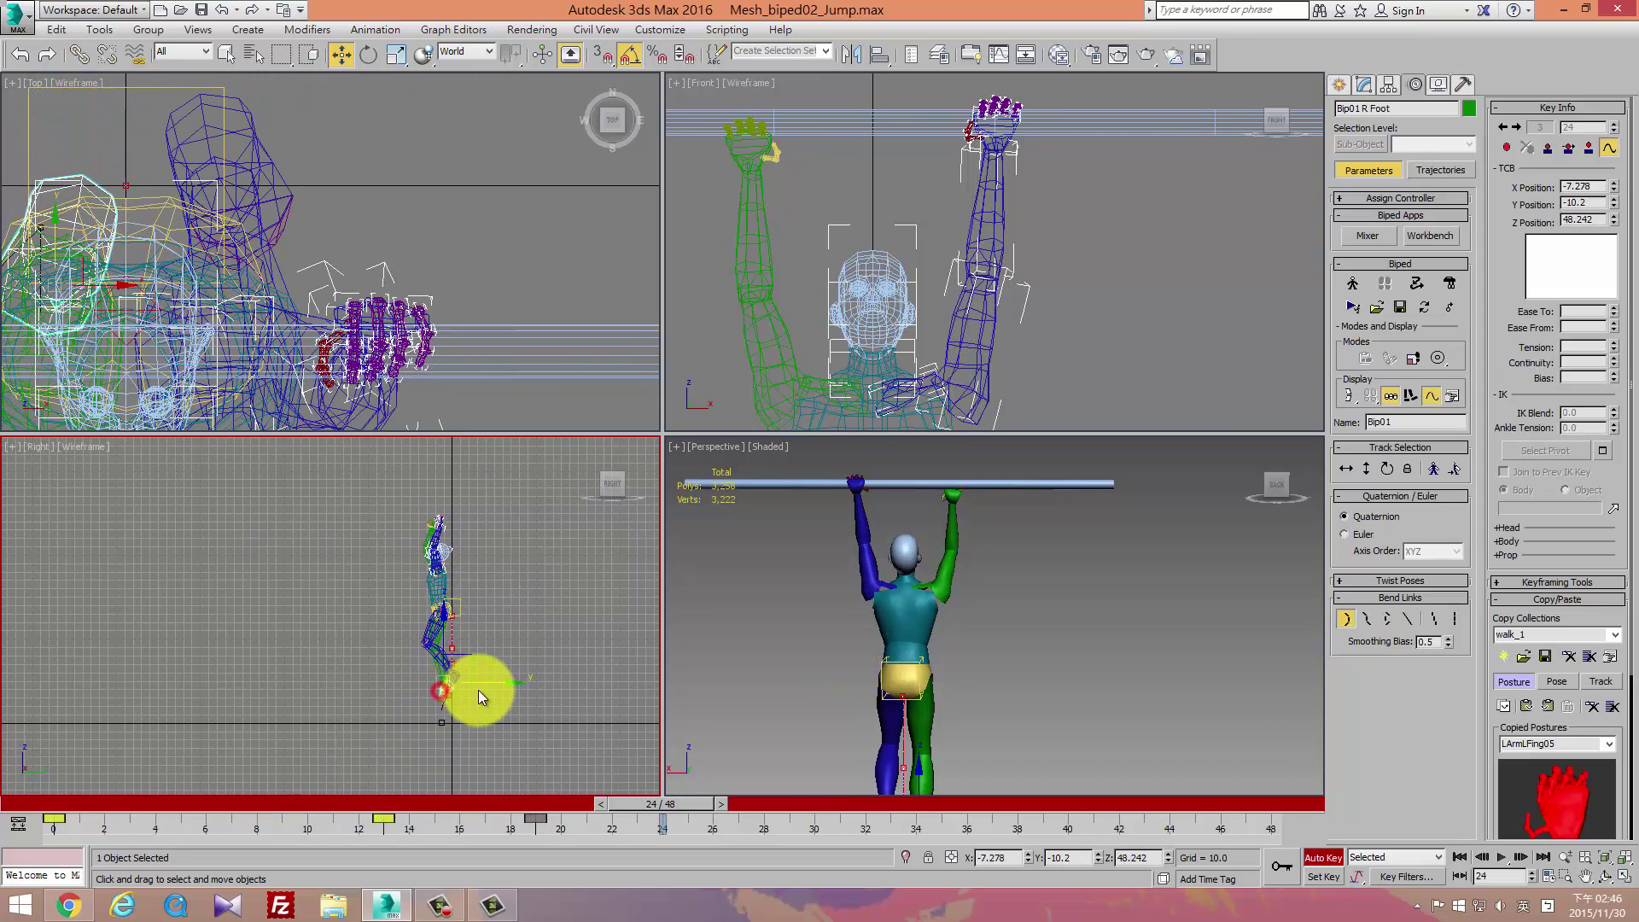
key("e")
mouse_move(507, 666)
left_mouse_down()
mouse_move(512, 695)
mouse_move(479, 663)
mouse_move(498, 658)
mouse_move(486, 666)
left_mouse_up()
key("w")
key("e")
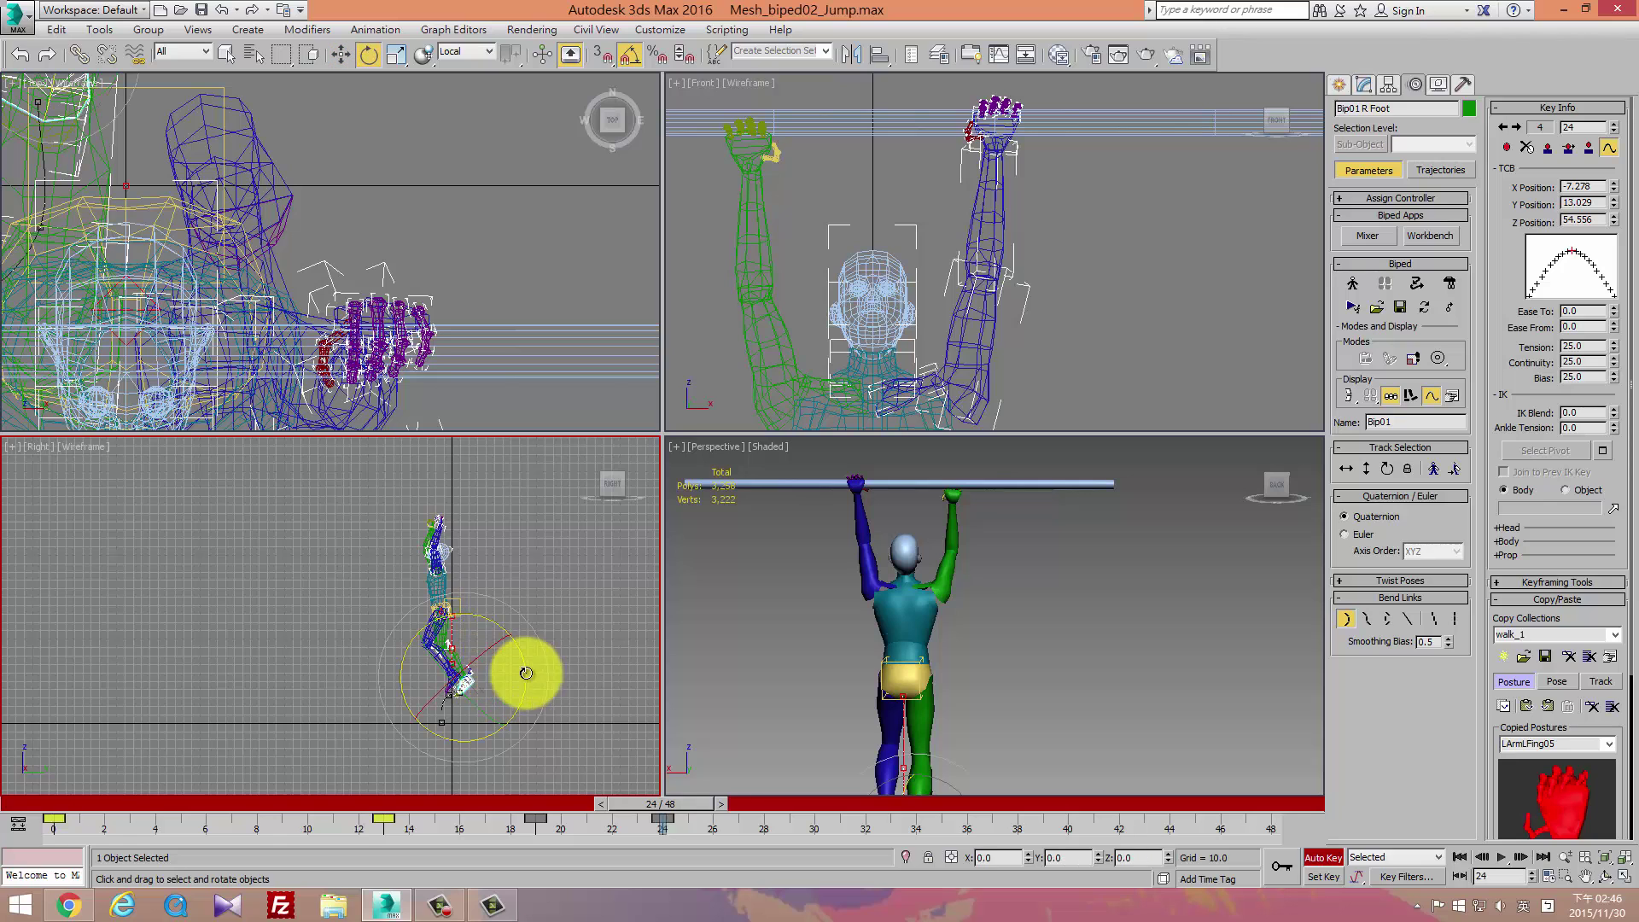
Raise the left foot and move it backward, reviewing back to frame 18.
left_click(452, 676)
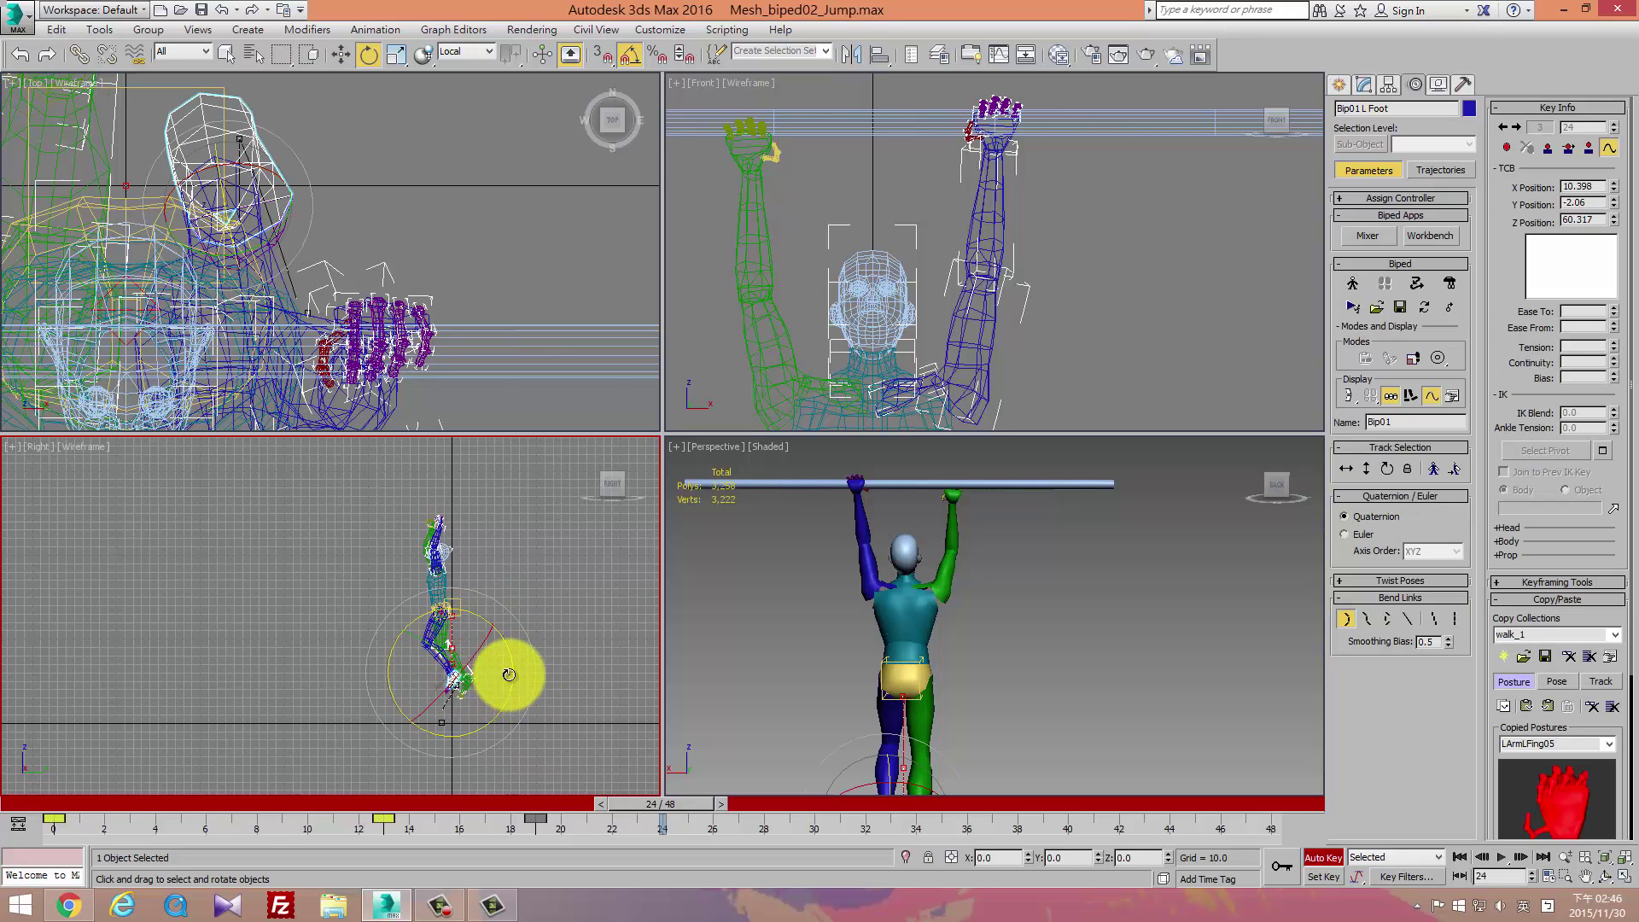
mouse_move(1065, 414)
middle_mouse_down()
mouse_move(1154, 78)
mouse_move(1036, 219)
middle_mouse_up()
key("w")
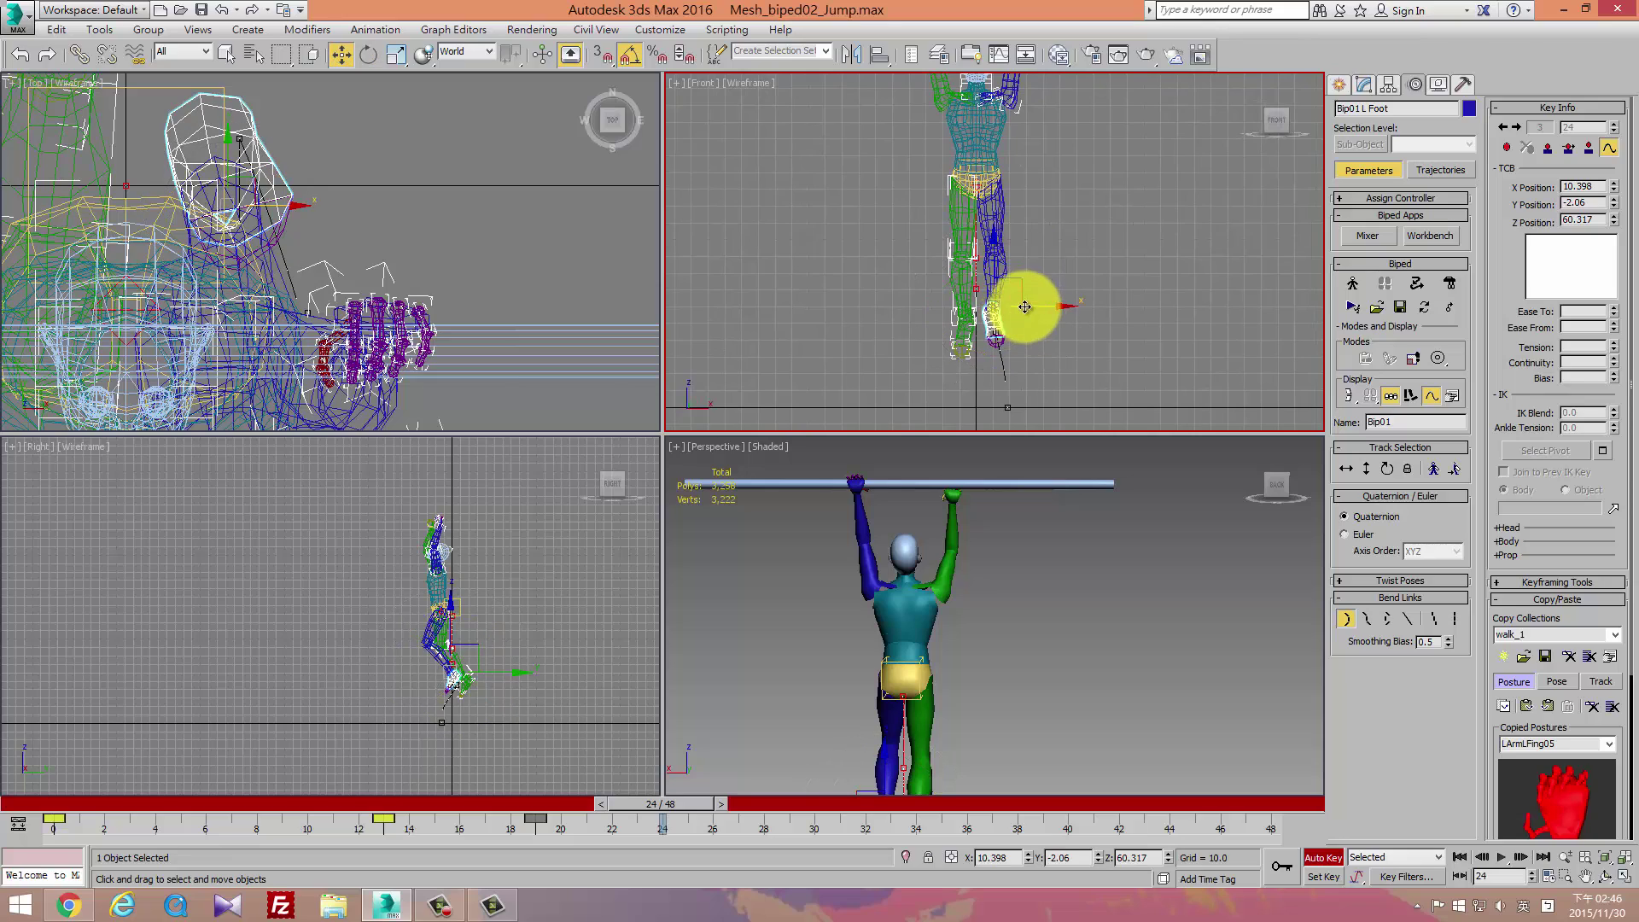
mouse_move(1036, 308)
left_mouse_down()
mouse_move(1032, 274)
mouse_move(982, 297)
left_mouse_up()
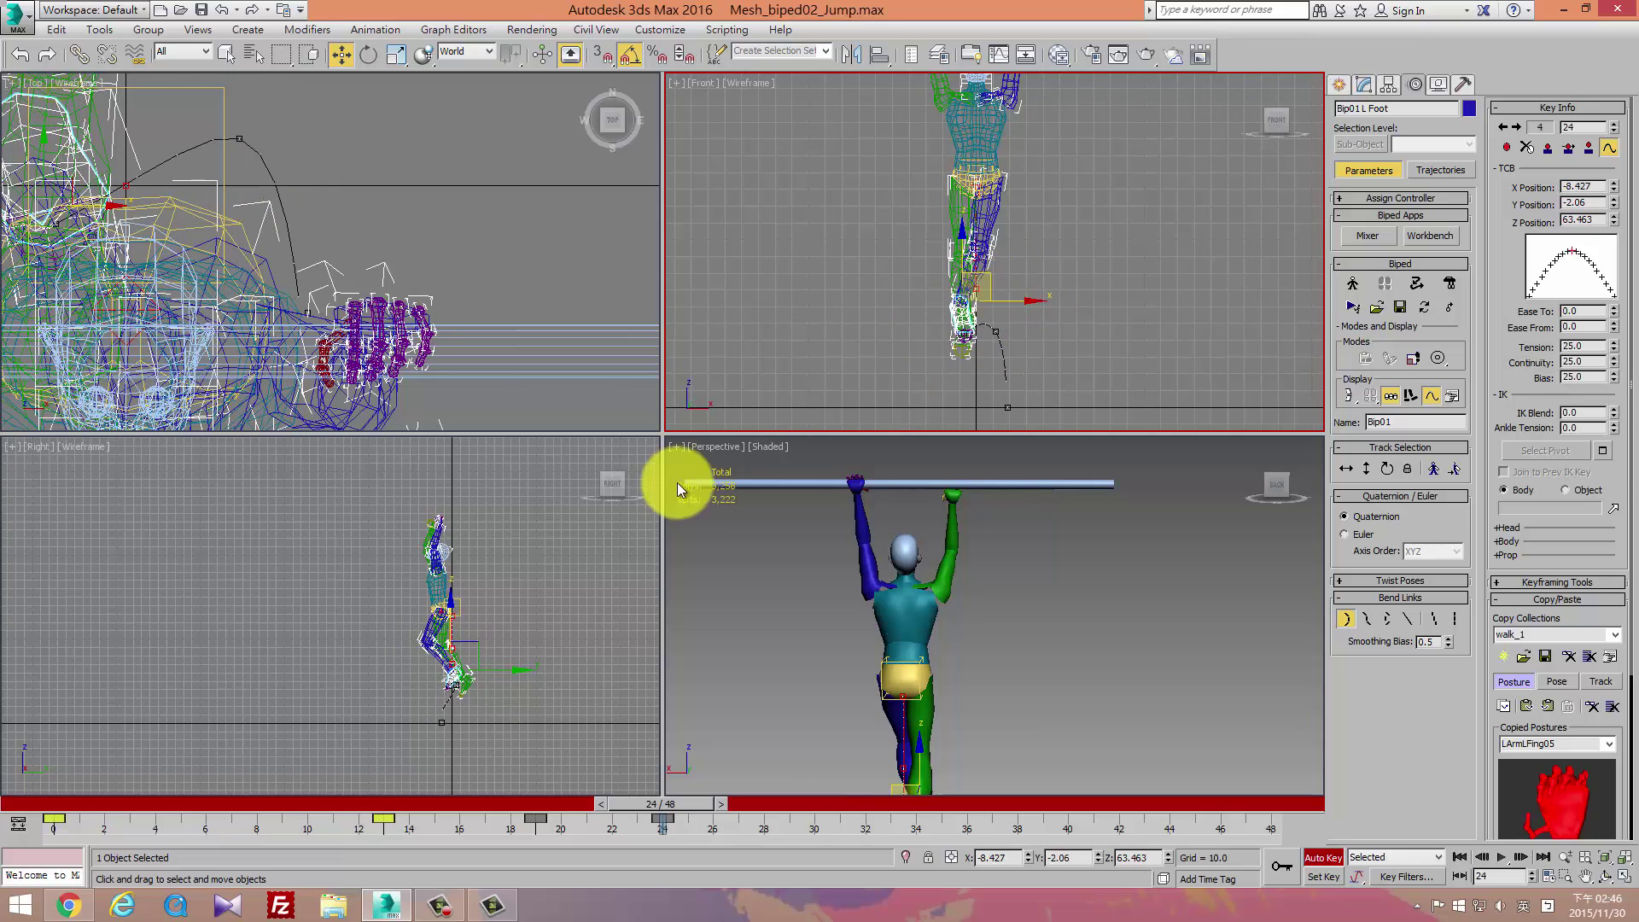
left_click_drag(495, 645, 460, 647)
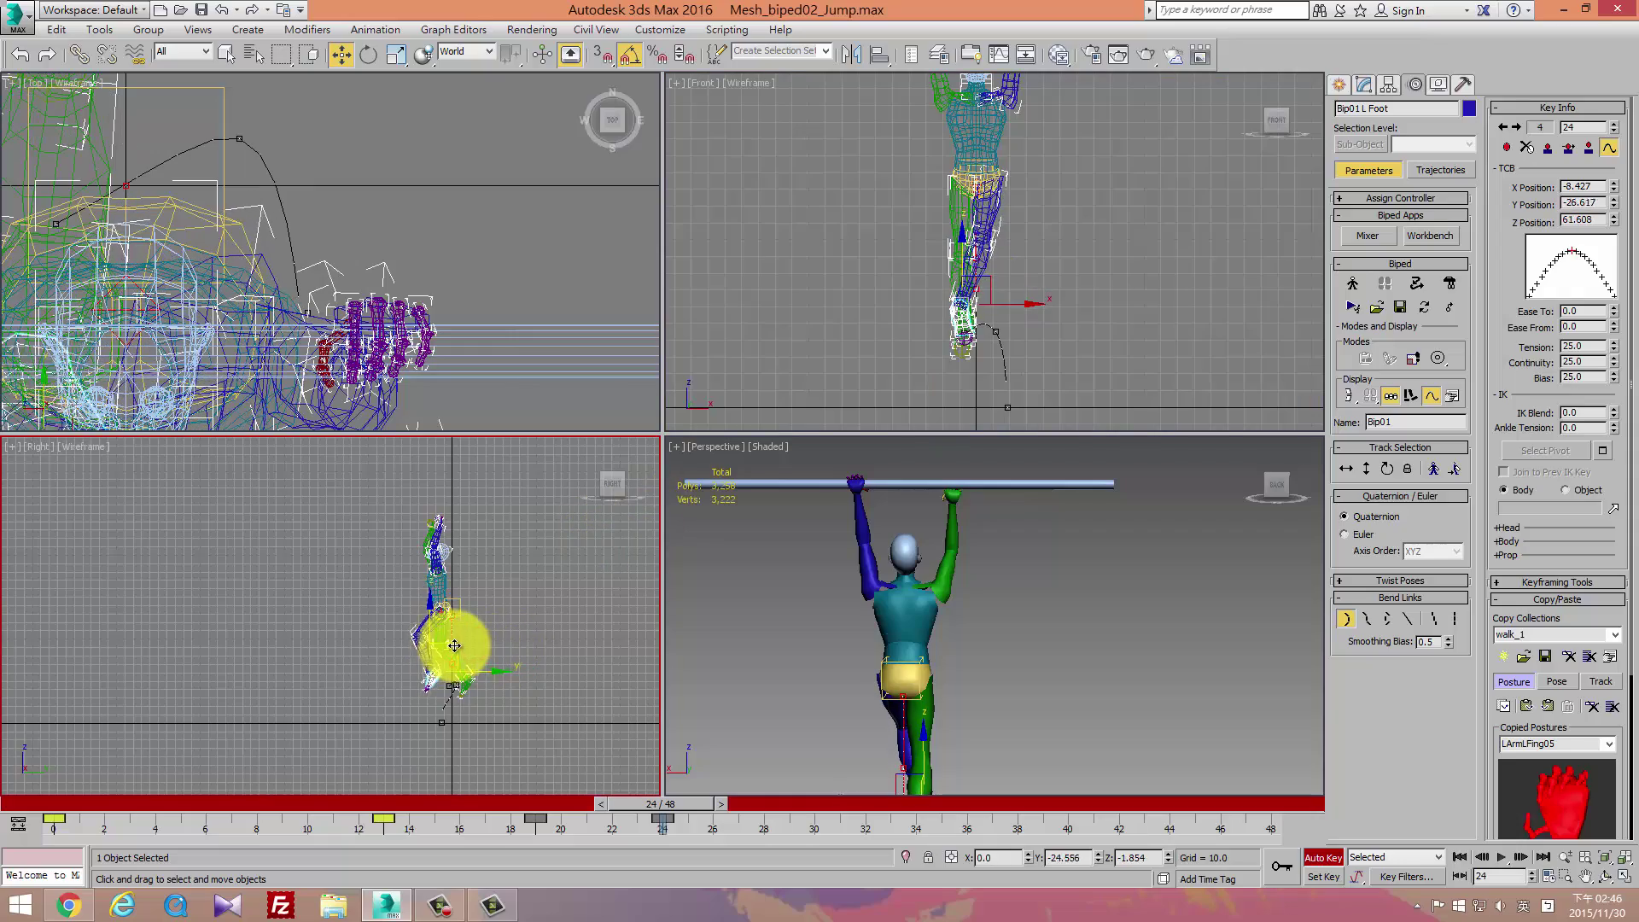
mouse_move(675, 804)
left_mouse_down()
mouse_move(532, 806)
mouse_move(86, 741)
mouse_move(773, 822)
mouse_move(678, 854)
mouse_move(588, 857)
mouse_move(437, 833)
mouse_move(709, 841)
mouse_move(692, 844)
left_mouse_up()
key("w")
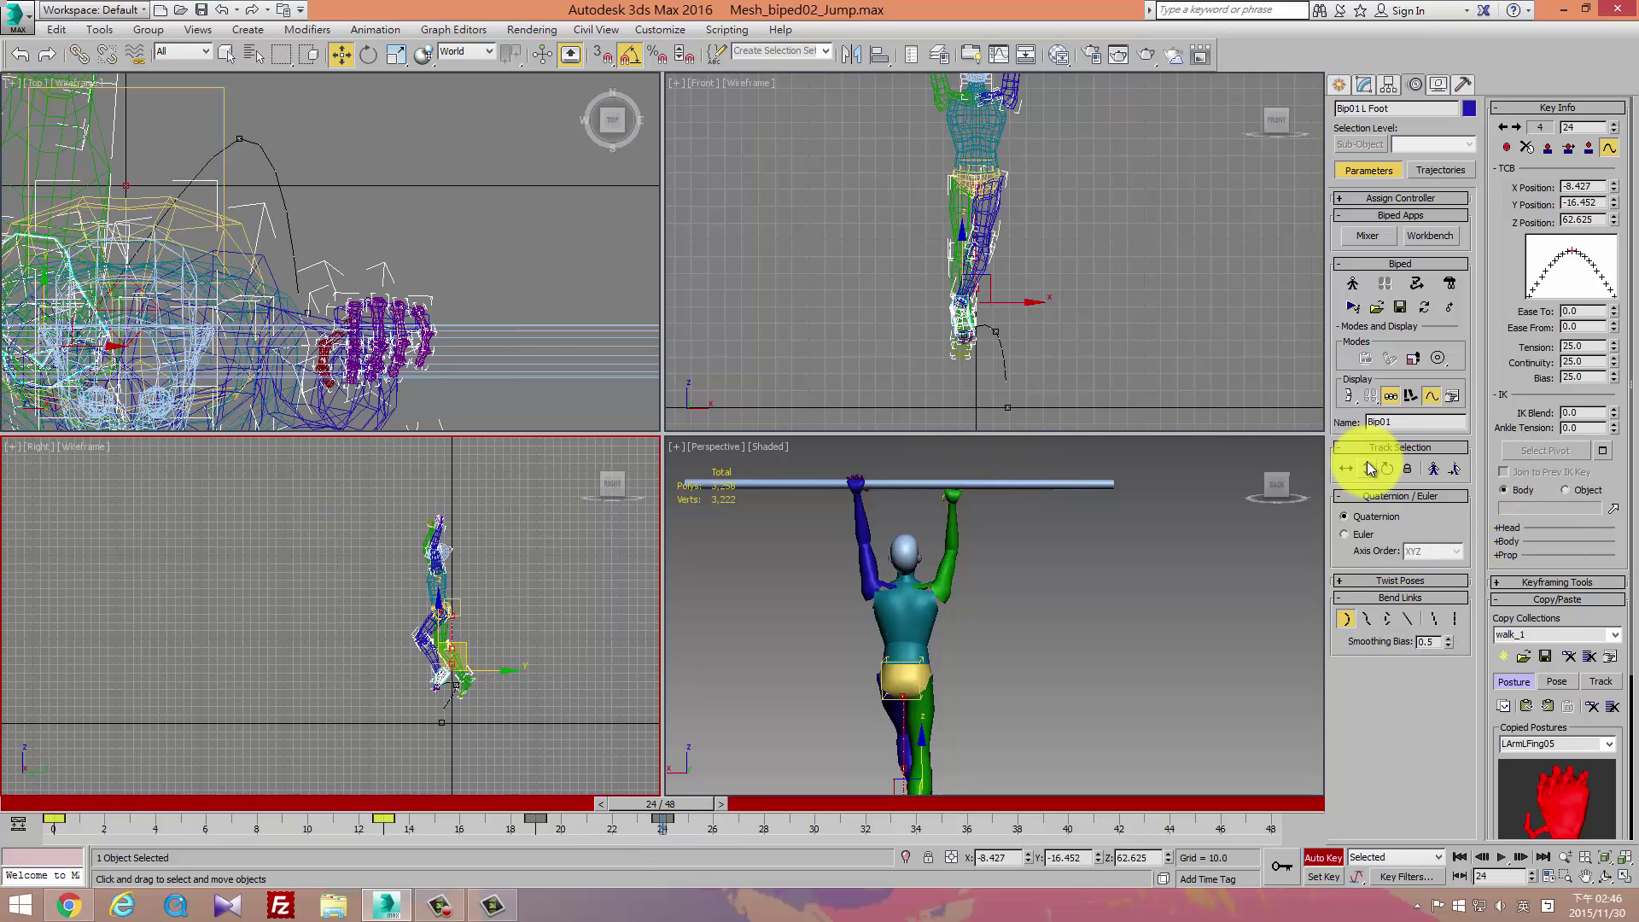
Nudge the pelvis lower and shift the left foot sideways under the body.
left_click(1367, 467)
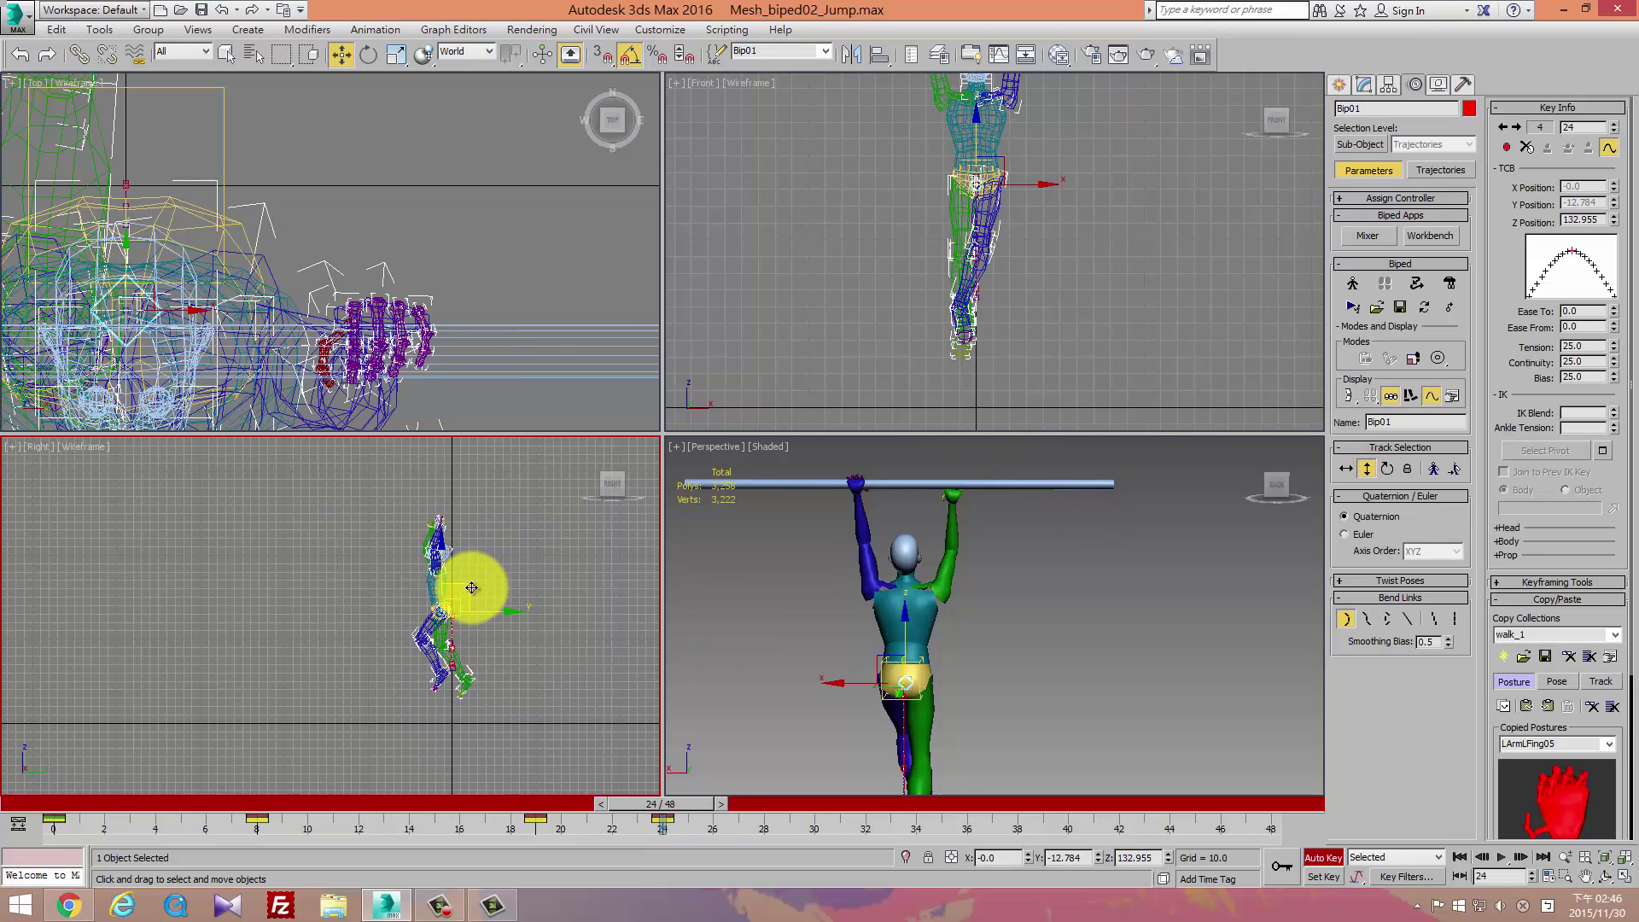
left_click_drag(472, 588, 472, 589)
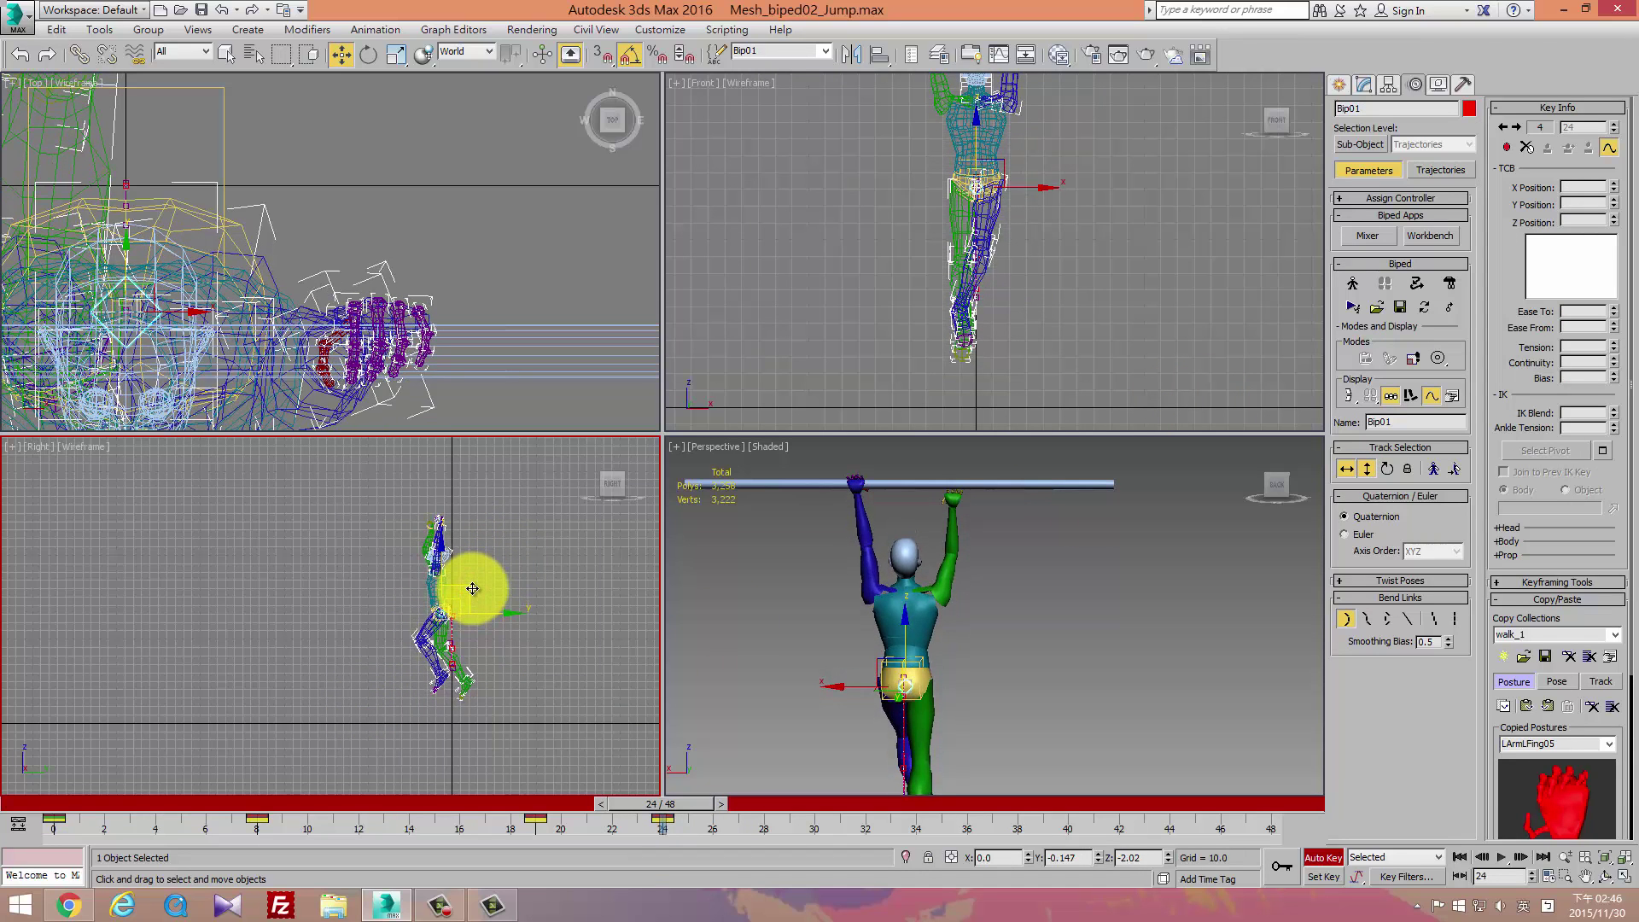
mouse_move(938, 268)
middle_mouse_down()
mouse_move(961, 325)
mouse_move(982, 275)
middle_mouse_up()
left_click(912, 328)
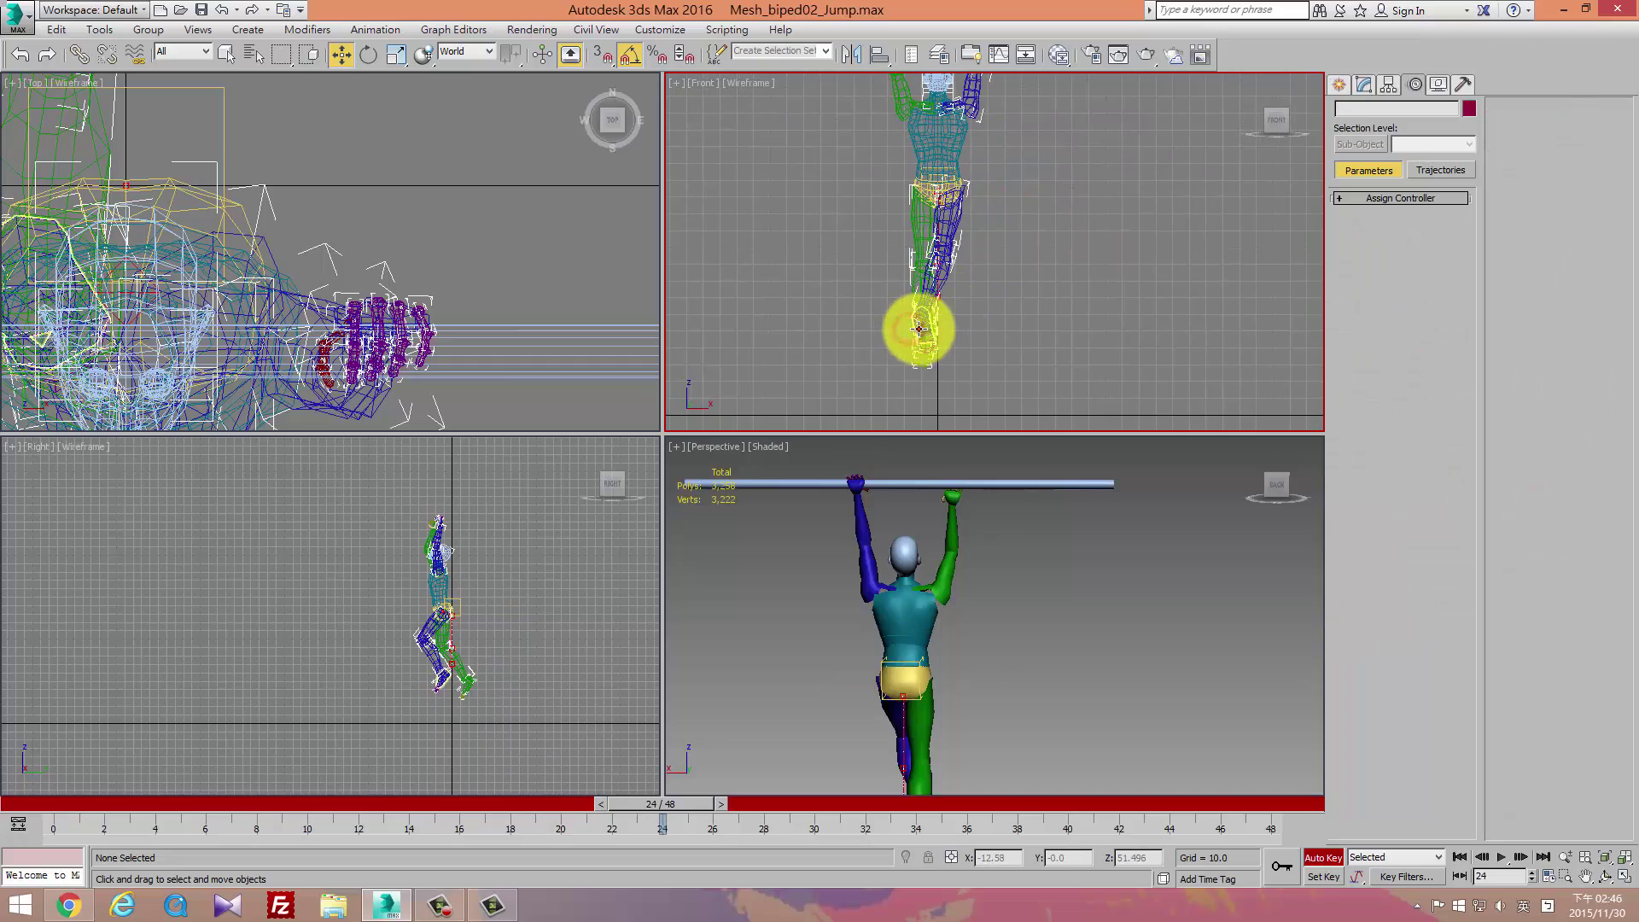
left_click(919, 328)
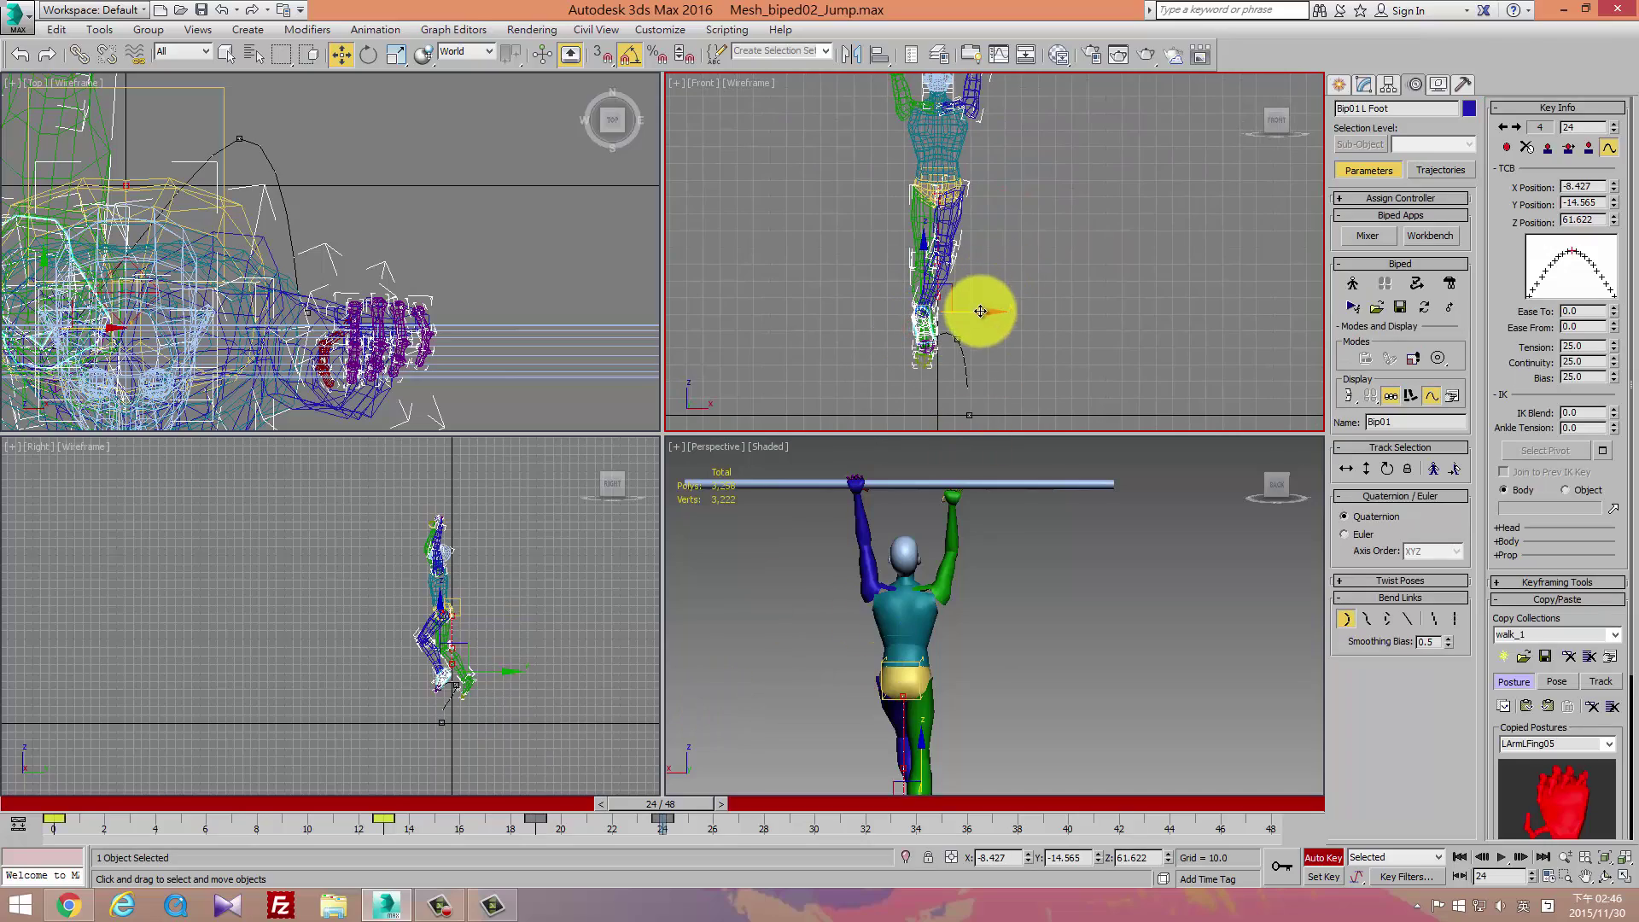
left_click_drag(980, 310, 1001, 330)
mouse_move(685, 808)
left_mouse_down()
mouse_move(426, 751)
mouse_move(756, 790)
mouse_move(434, 828)
mouse_move(562, 813)
mouse_move(838, 830)
mouse_move(689, 832)
left_mouse_up()
Move the upper spine's key to frame 36 and review the animation.
key("w")
left_click(434, 589)
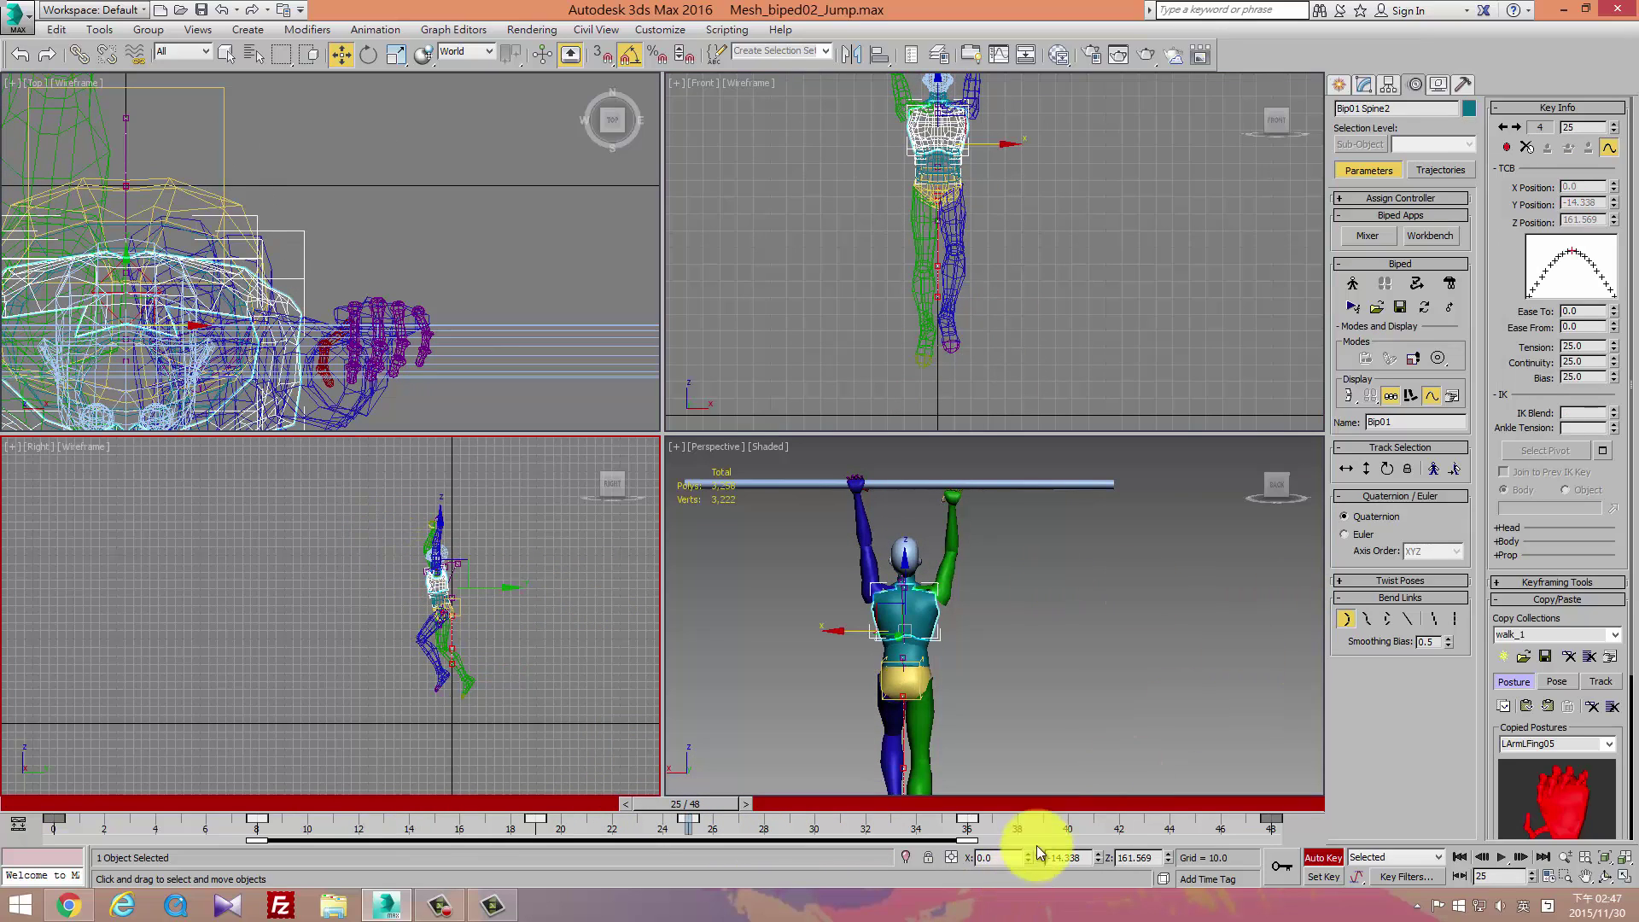
mouse_move(1057, 834)
left_mouse_down()
mouse_move(1258, 849)
mouse_move(1215, 830)
left_mouse_up()
mouse_move(689, 815)
left_mouse_down()
mouse_move(11, 769)
mouse_move(735, 812)
mouse_move(714, 834)
mouse_move(592, 849)
mouse_move(603, 863)
mouse_move(747, 857)
mouse_move(971, 888)
left_mouse_up()
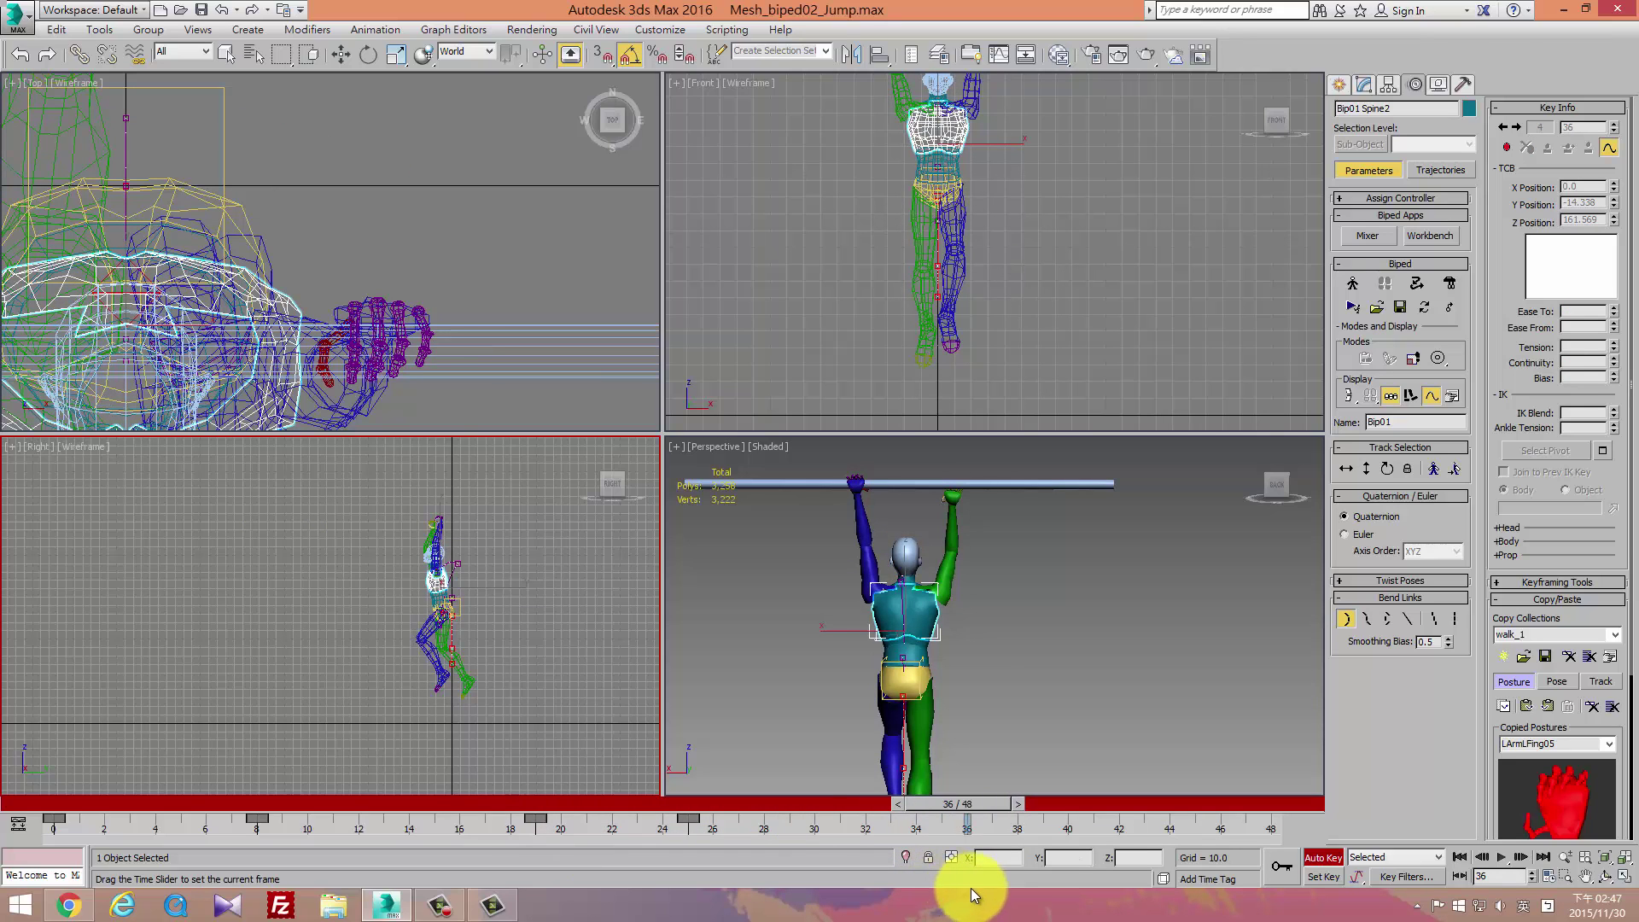
Lower the left foot at frame 36 so the leg straightens.
key("w")
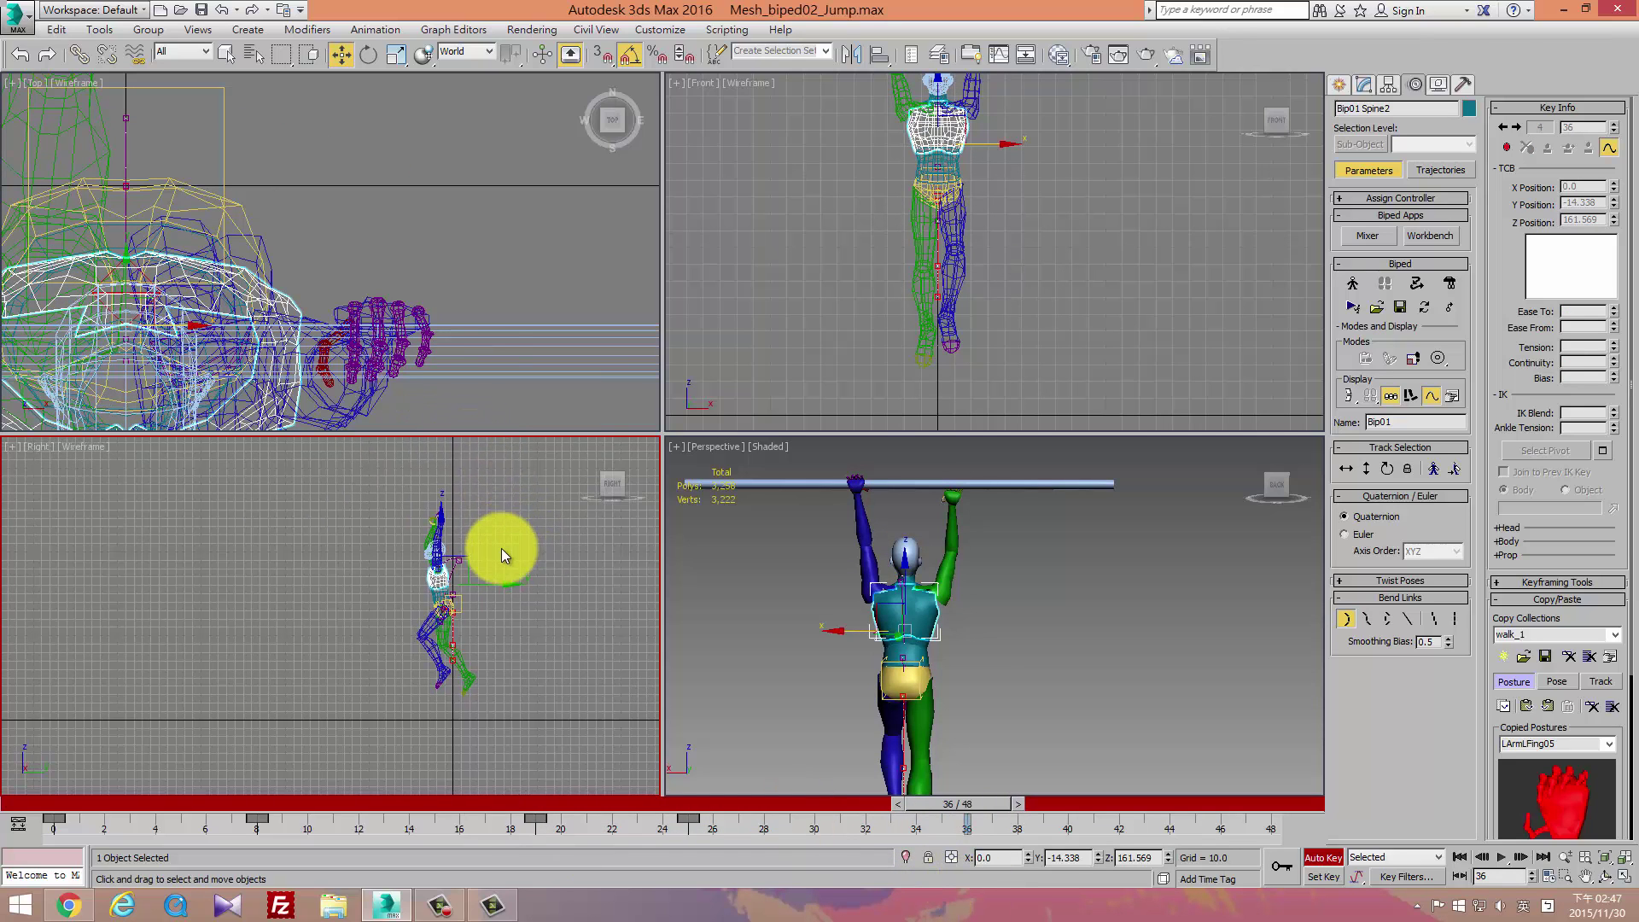
scroll(501, 550, "up", 3)
scroll(513, 547, "up", 2)
left_click(467, 741)
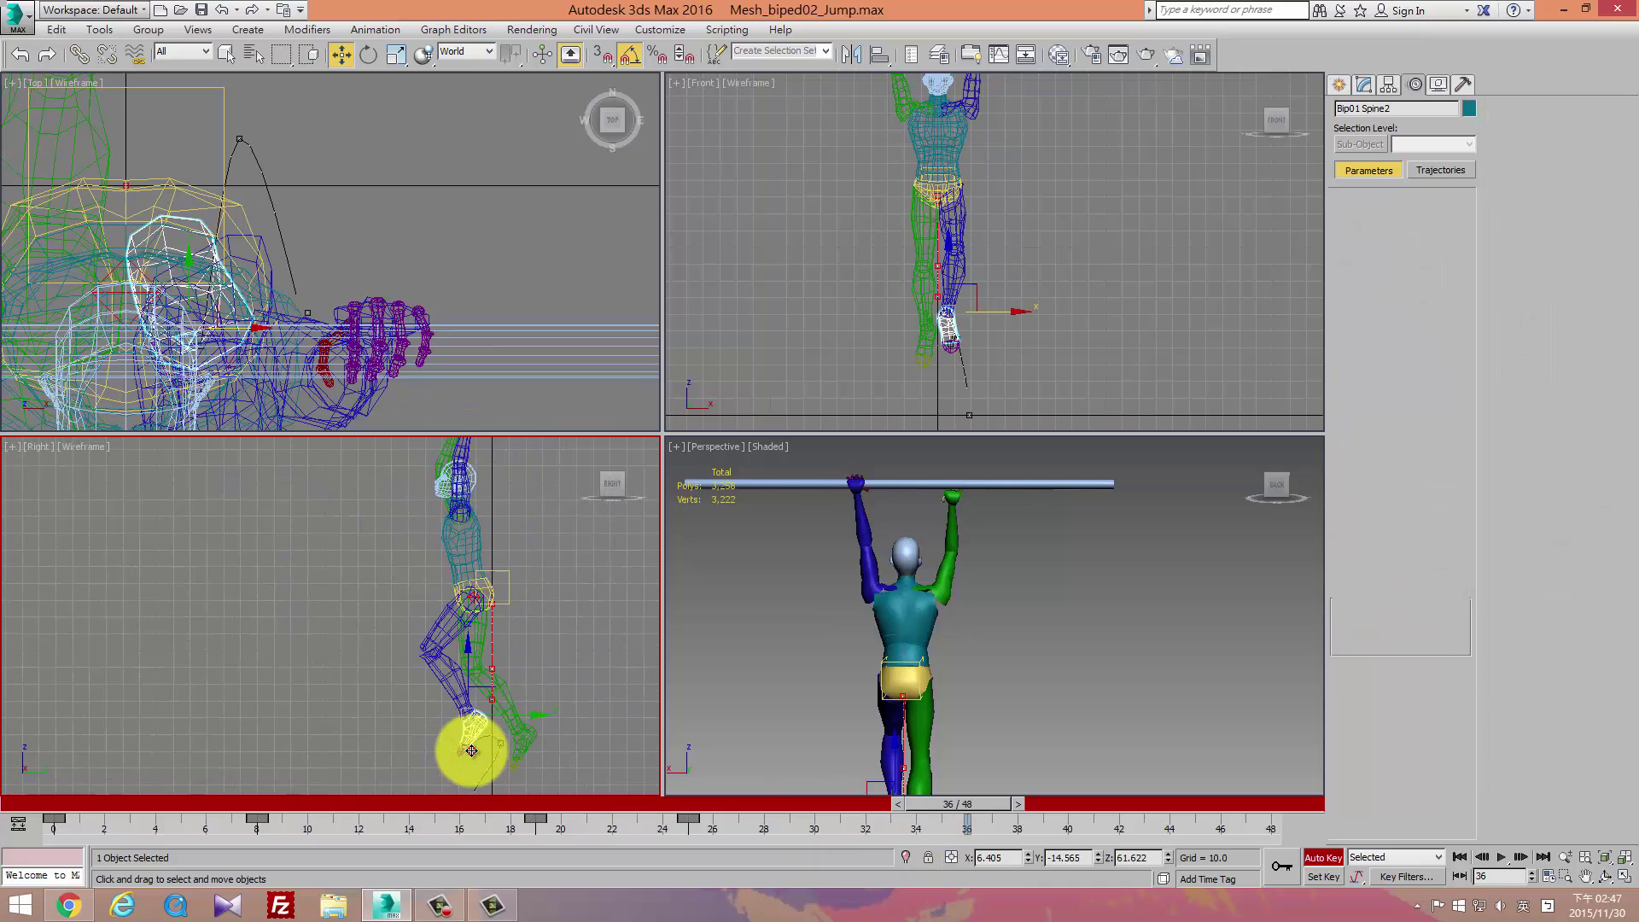
mouse_move(500, 693)
left_mouse_down()
mouse_move(494, 725)
mouse_move(523, 727)
mouse_move(476, 750)
left_mouse_up()
left_click(951, 258)
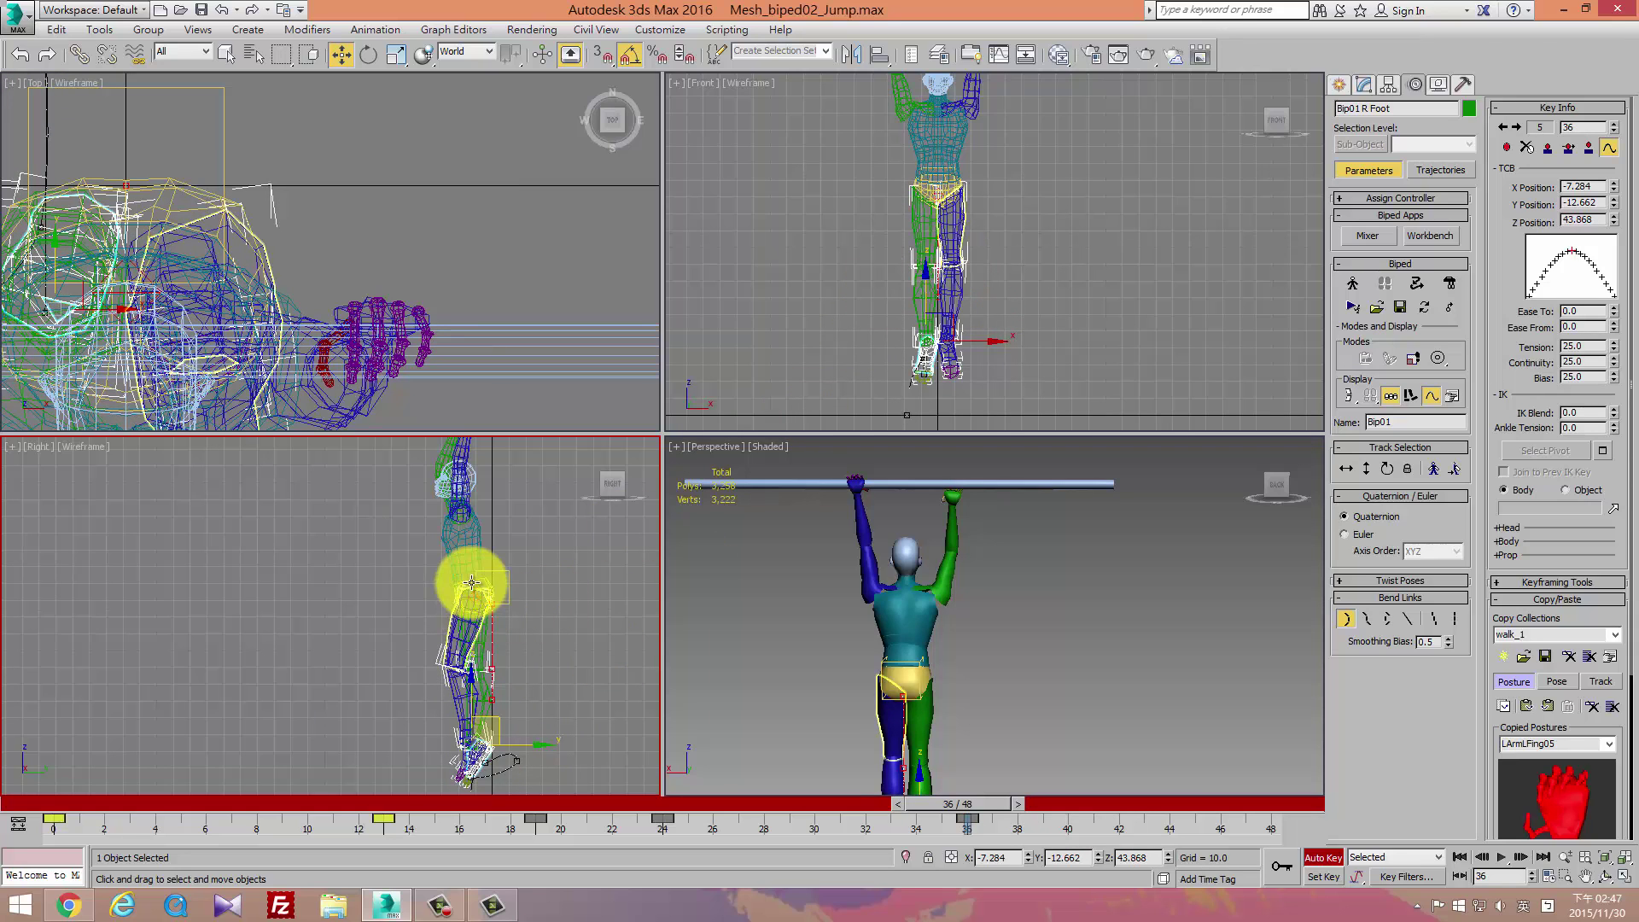
Tilt Spine2 -2.5° on Z, shift the body back, and raise the right foot into place.
left_click(468, 546)
key("e")
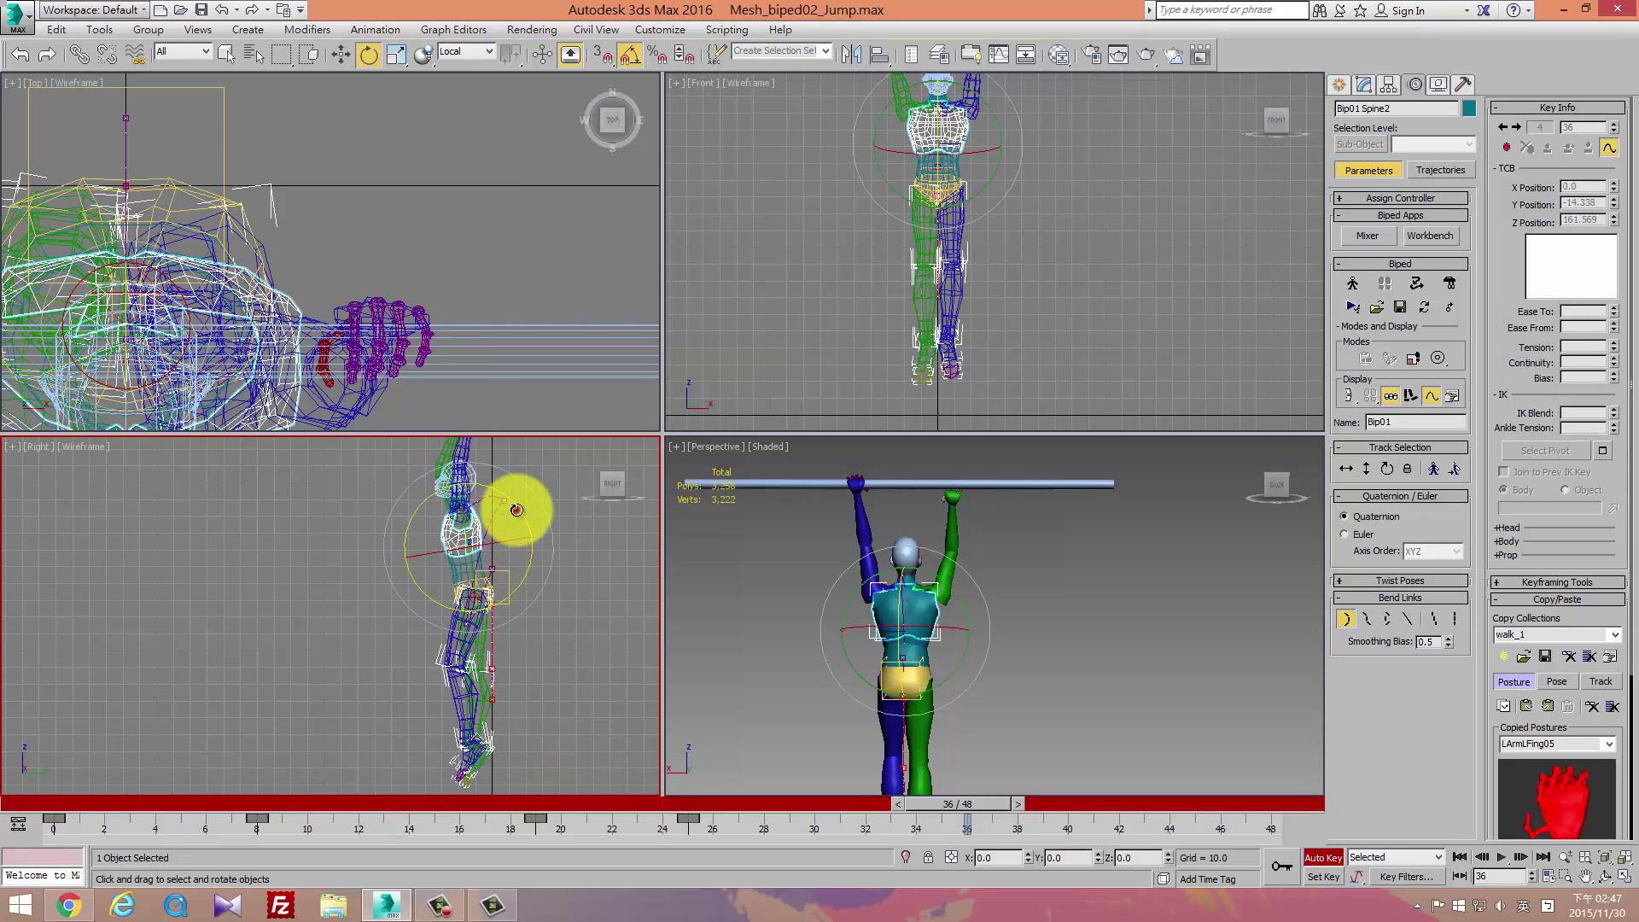
left_click_drag(516, 510, 522, 512)
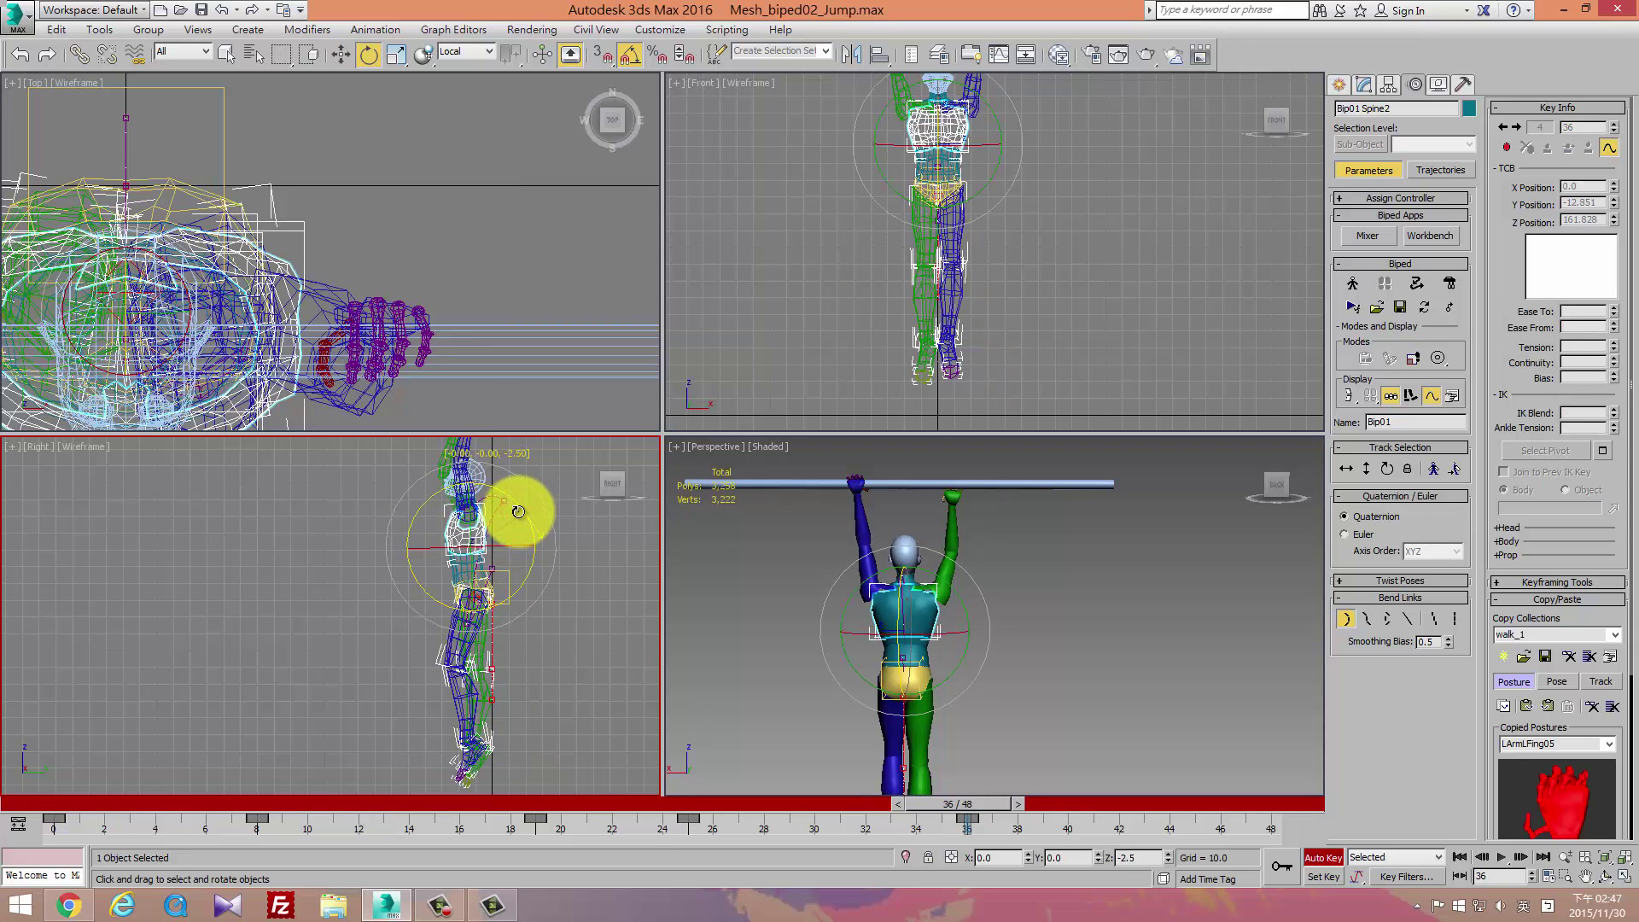
left_click(1345, 470)
left_click_drag(542, 597, 530, 603)
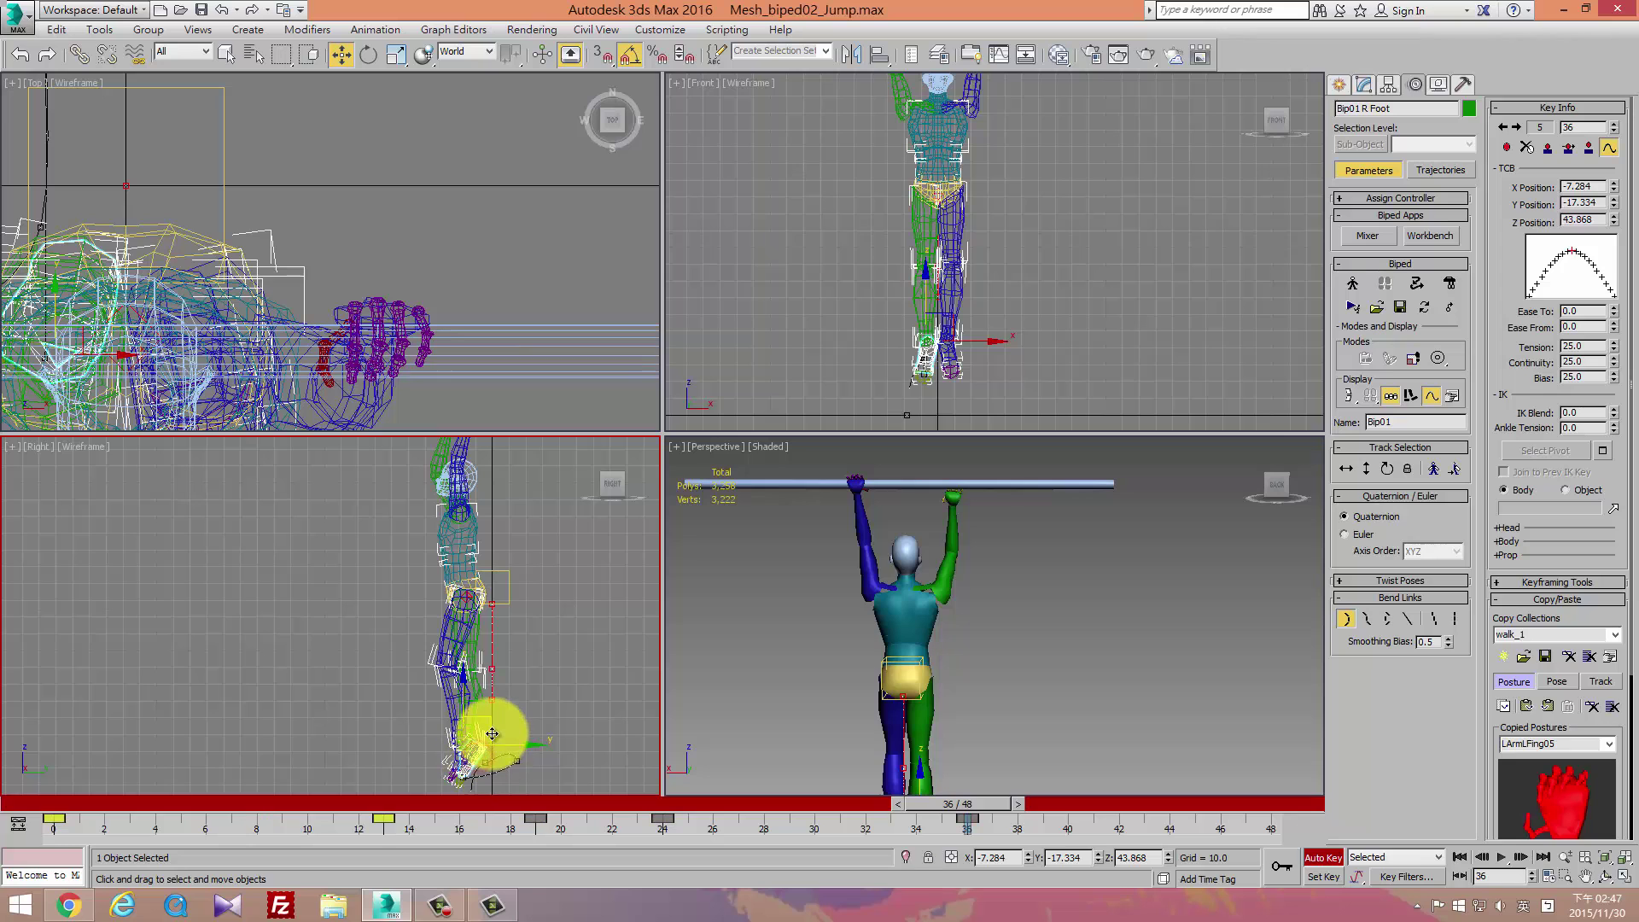
mouse_move(493, 733)
left_mouse_down()
mouse_move(499, 716)
mouse_move(510, 727)
mouse_move(487, 713)
left_mouse_up()
left_click(468, 749)
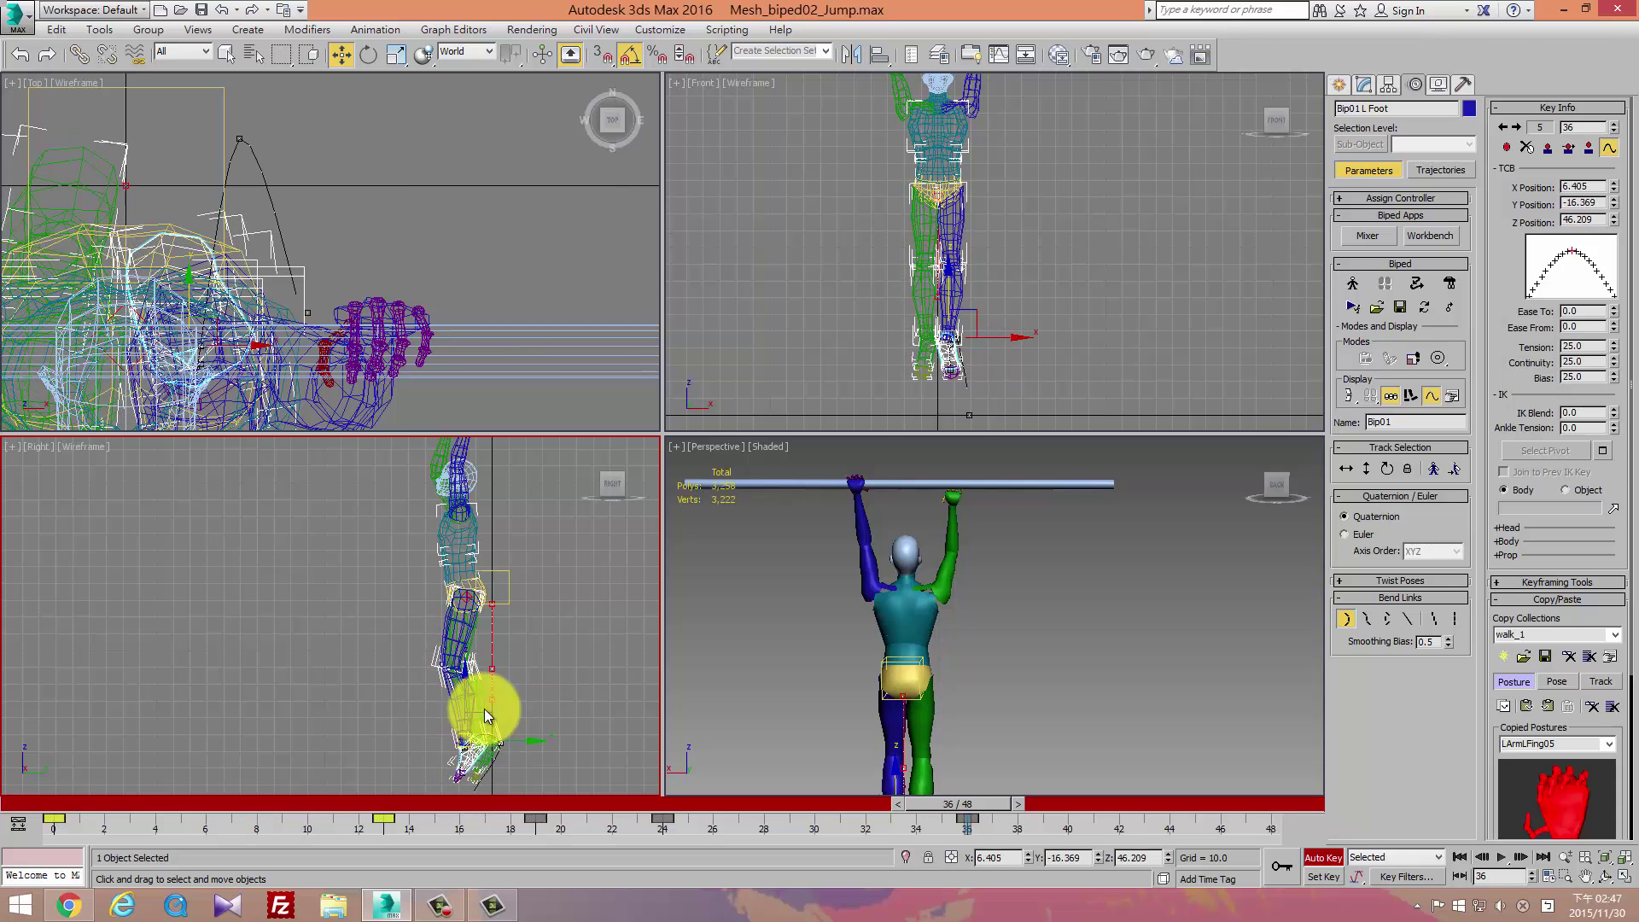
mouse_move(974, 803)
left_mouse_down()
mouse_move(449, 798)
mouse_move(105, 751)
mouse_move(520, 821)
mouse_move(1054, 835)
mouse_move(627, 850)
mouse_move(954, 853)
left_mouse_up()
Select the six leg and foot parts and slide their keys from frame 36 to 30, then 25.
key("w")
left_click_drag(410, 646, 530, 732)
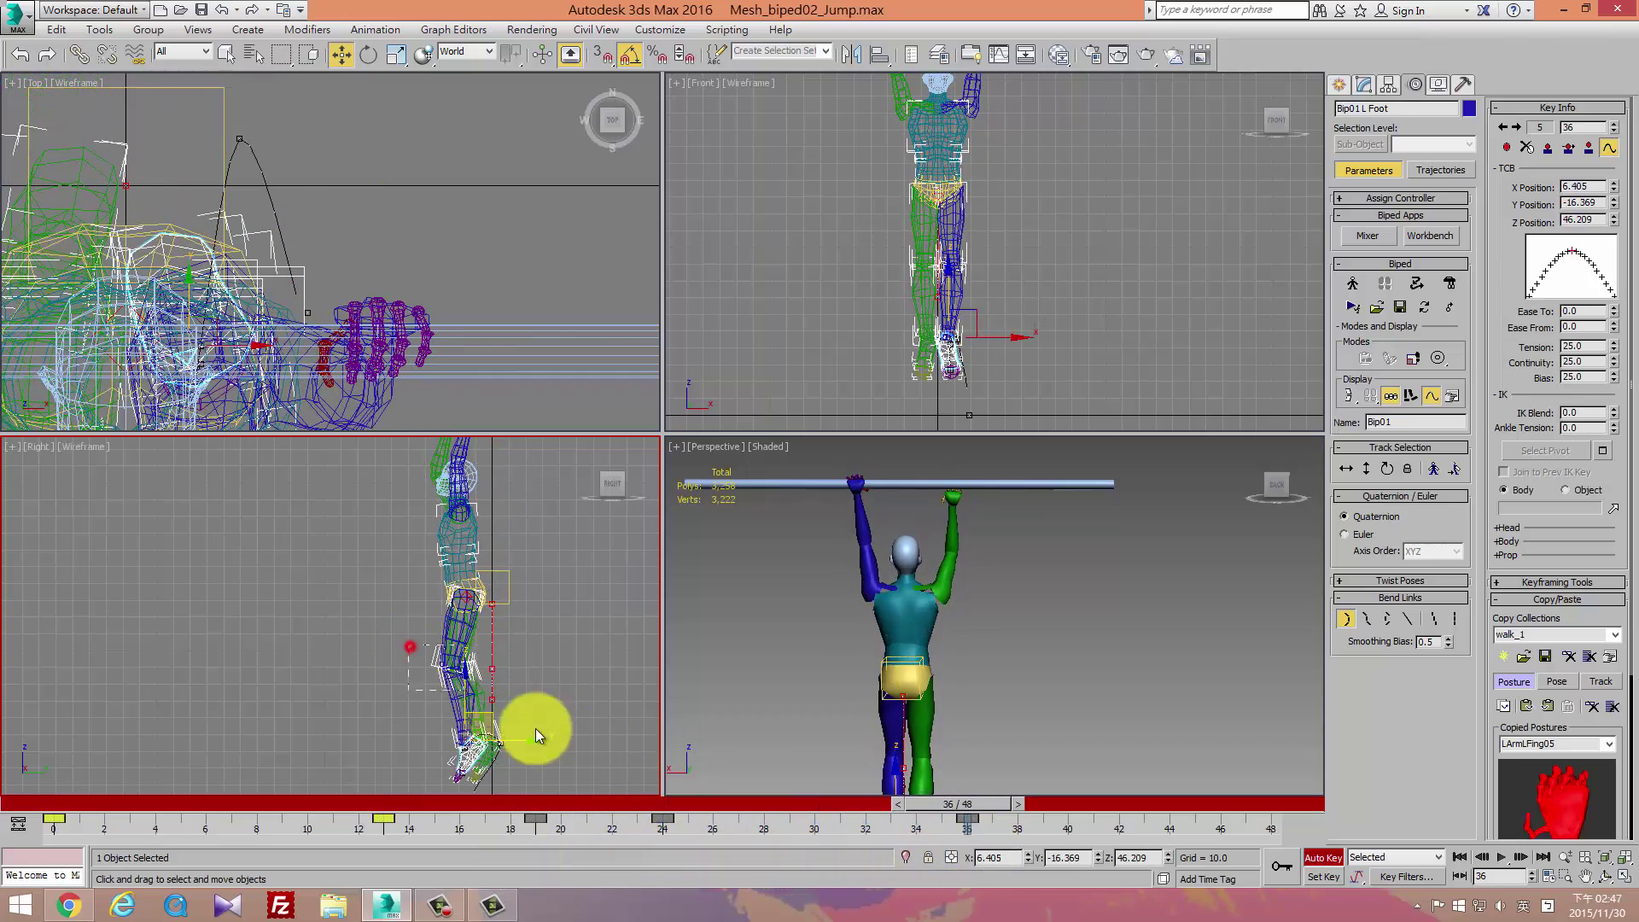
left_click(1041, 813)
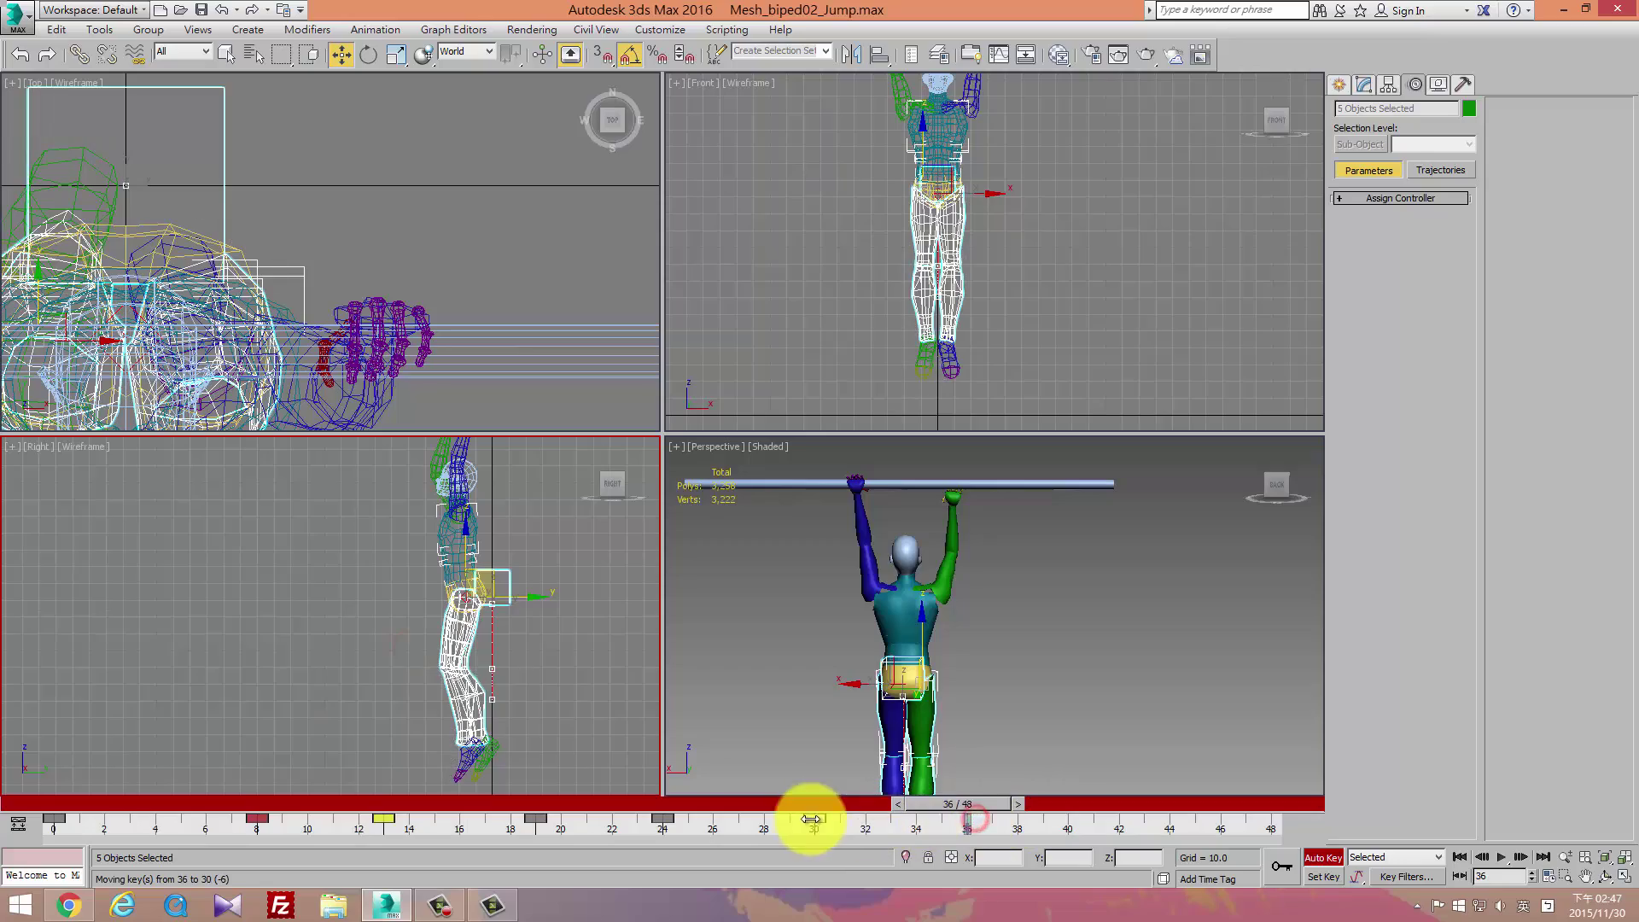
left_click(997, 794)
mouse_move(980, 804)
left_mouse_down()
mouse_move(8, 823)
mouse_move(832, 876)
left_mouse_up()
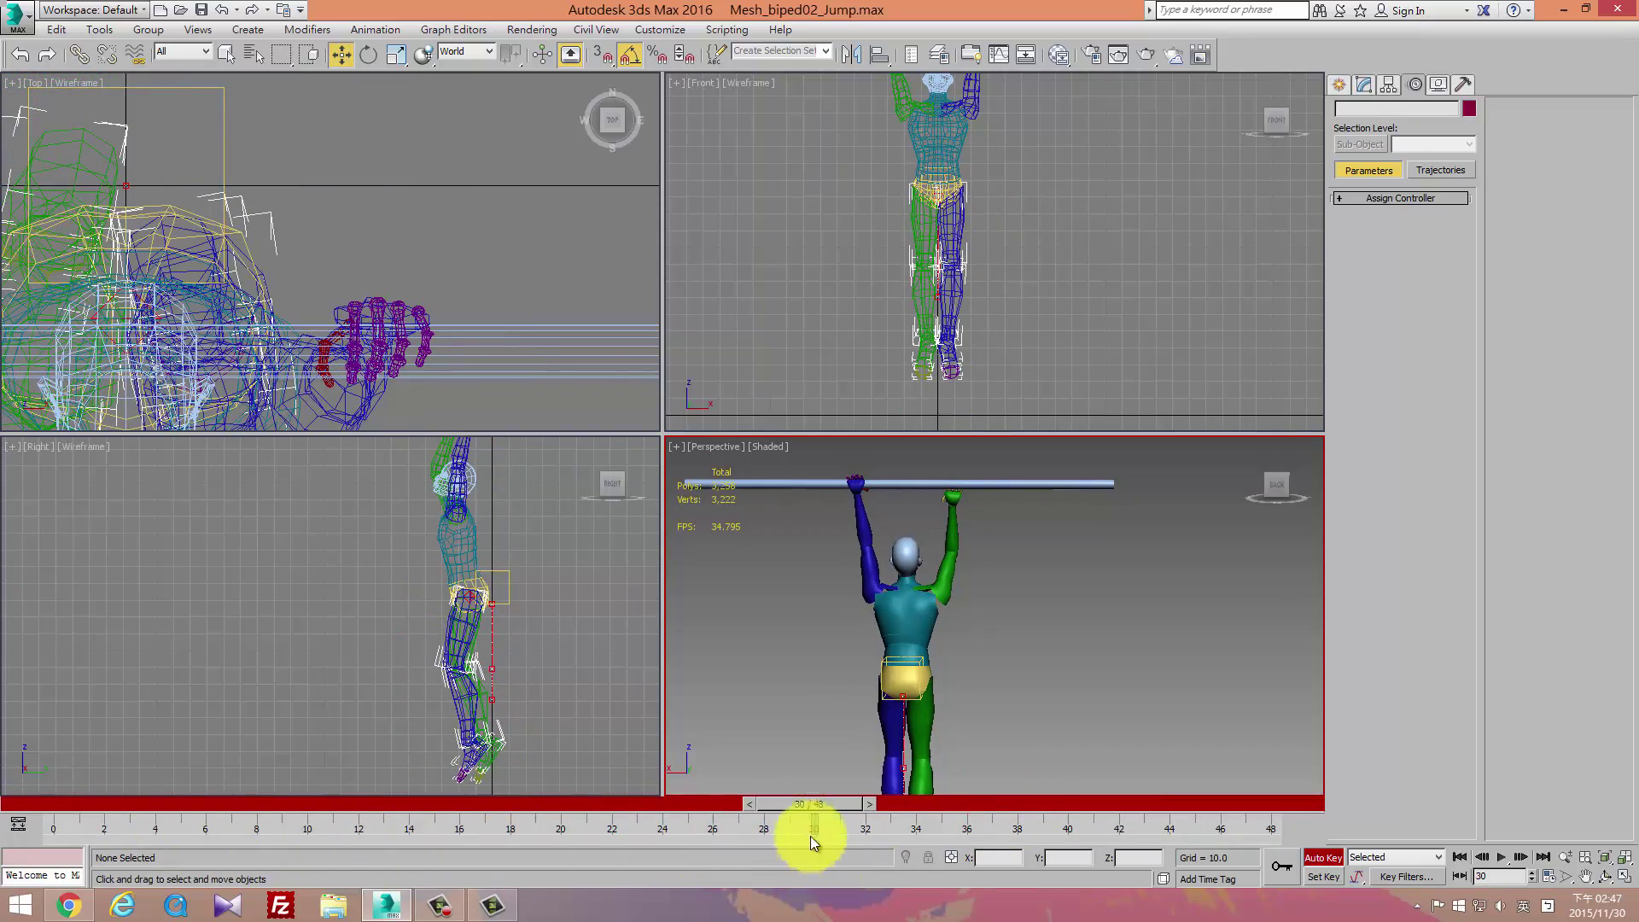
left_click_drag(414, 707, 560, 769)
left_click(884, 823)
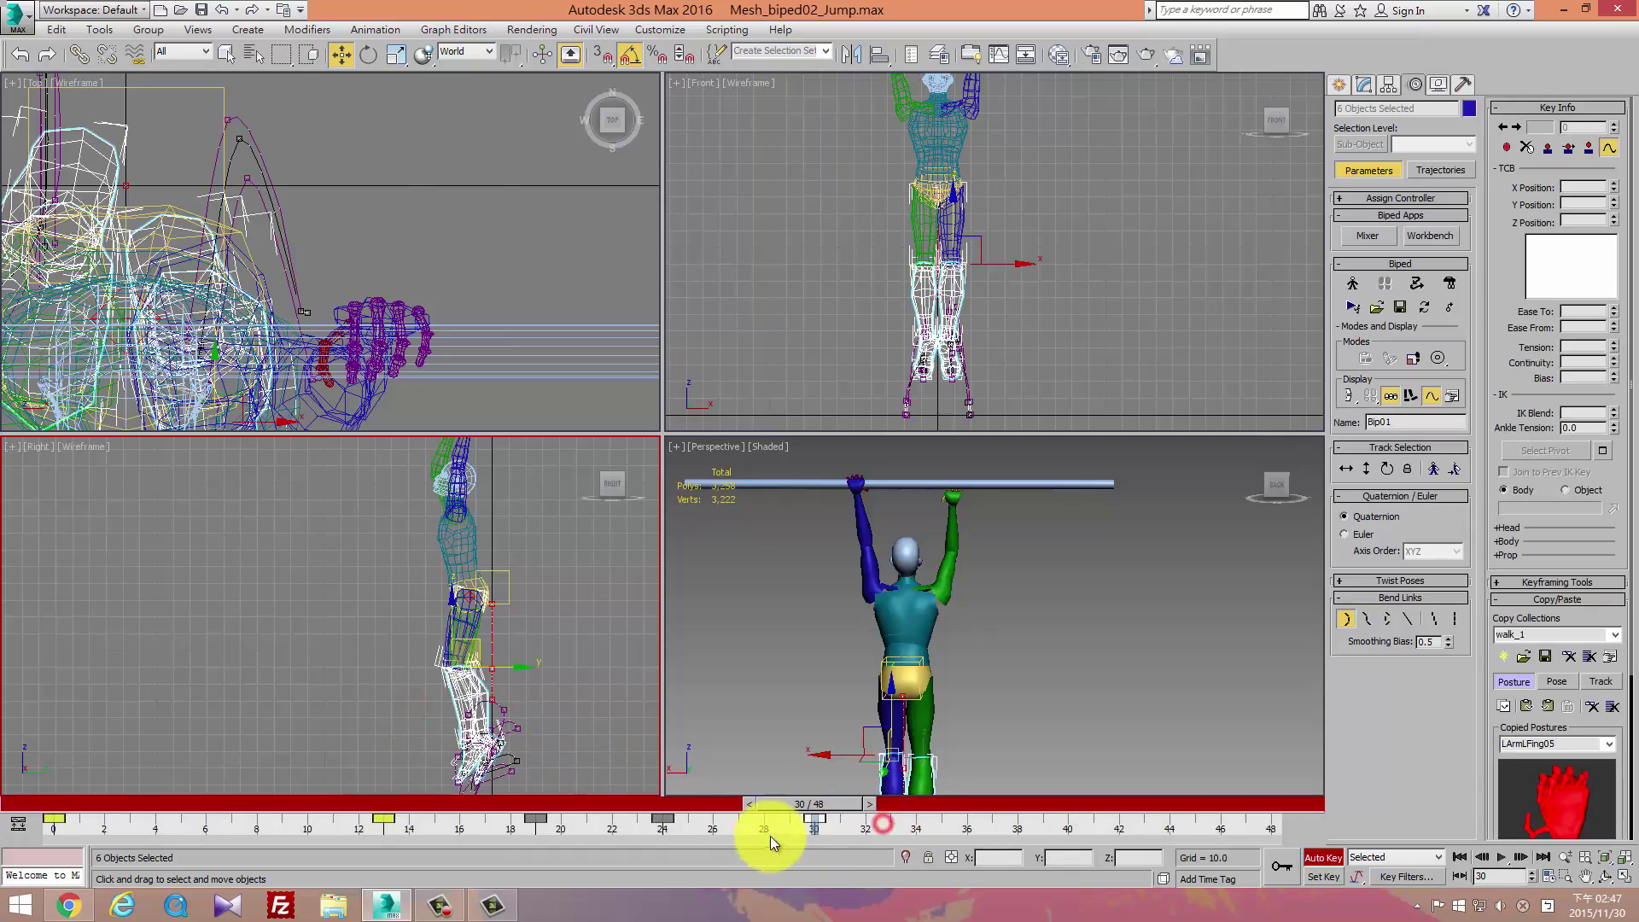
mouse_move(810, 809)
left_mouse_down()
mouse_move(264, 806)
mouse_move(662, 821)
left_mouse_up()
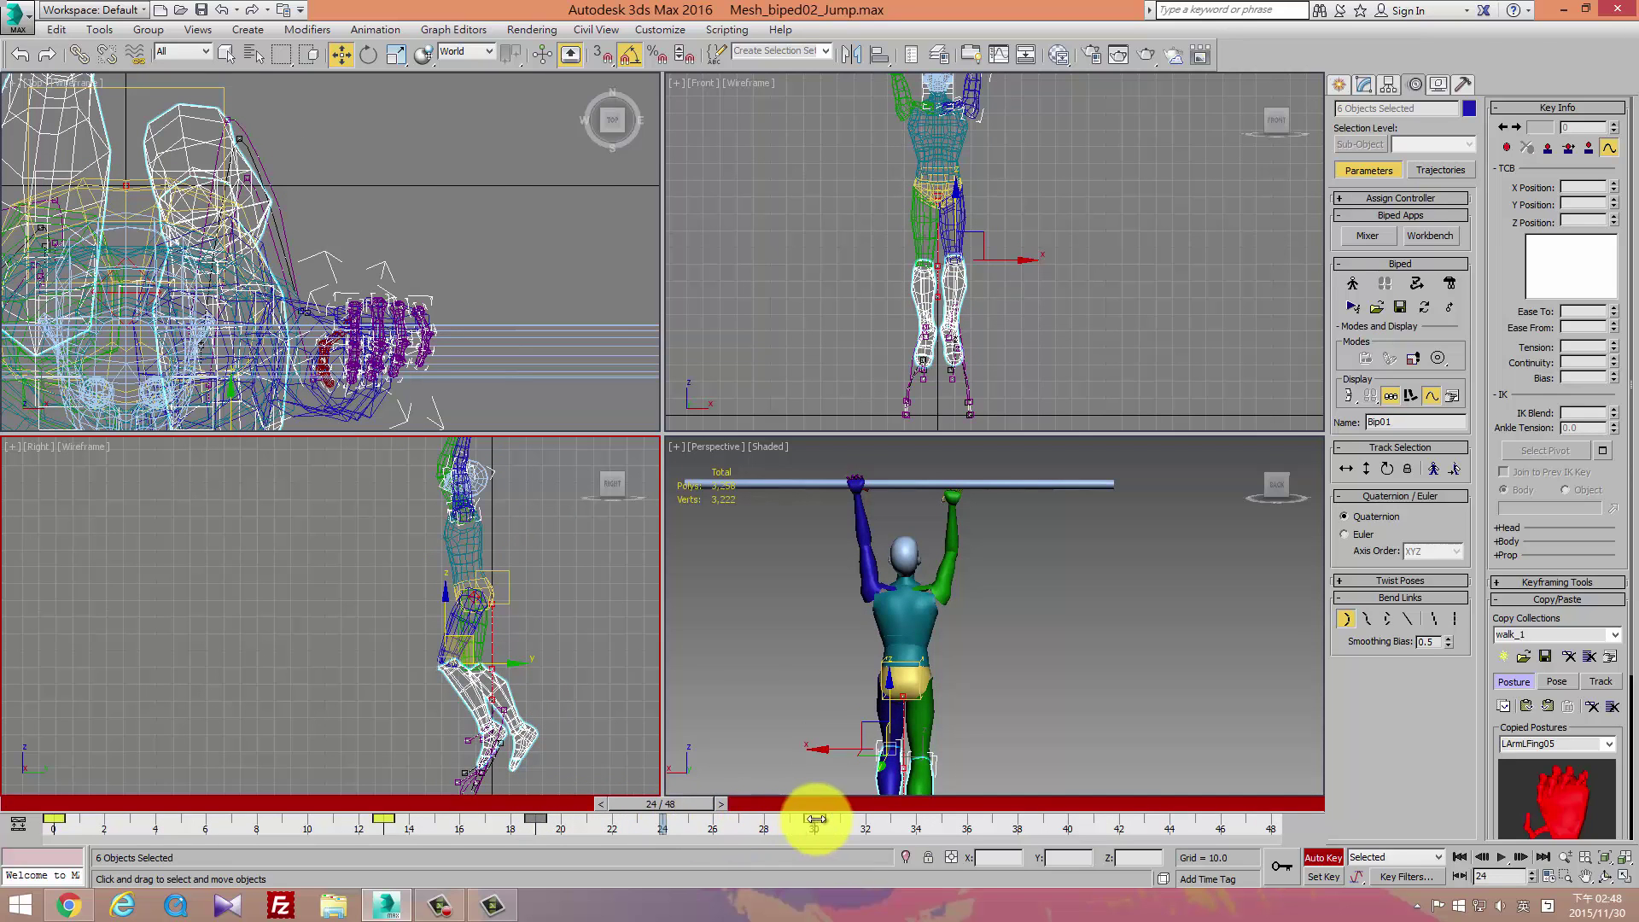
mouse_move(813, 819)
left_mouse_down()
mouse_move(238, 824)
mouse_move(865, 853)
mouse_move(824, 866)
left_mouse_up()
Zoom extents in all views so the whole biped and bar are framed.
key("w")
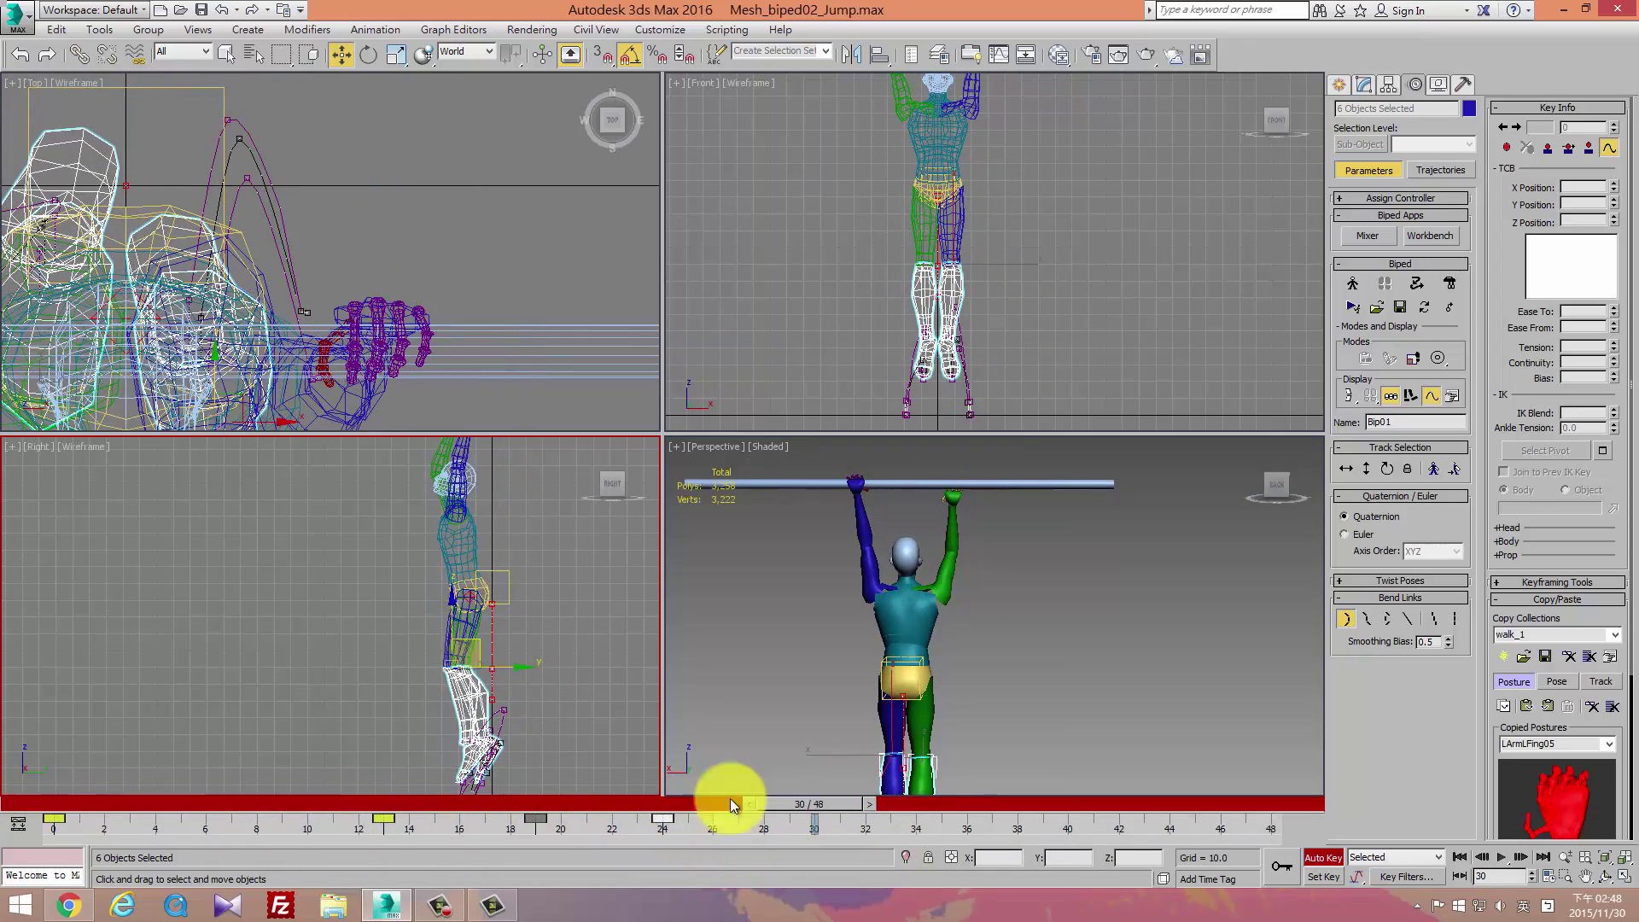
middle_click_drag(951, 575, 894, 511)
left_click(859, 498)
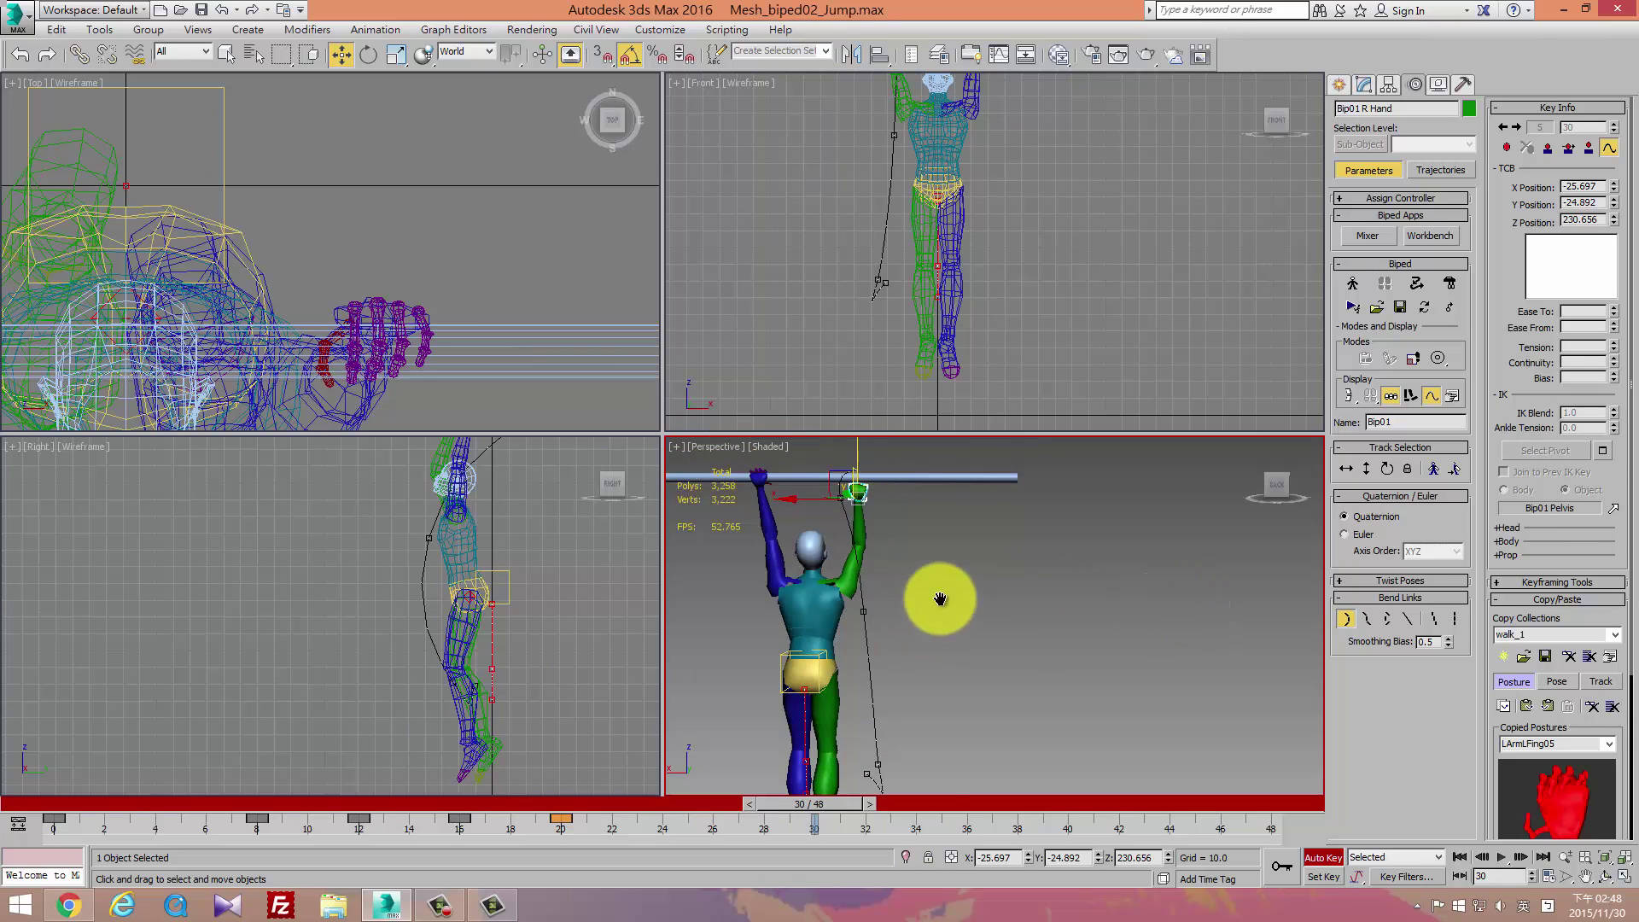
scroll(1057, 525, "down", 3)
middle_click_drag(1057, 524, 1016, 649)
key("ctrl+shift+z")
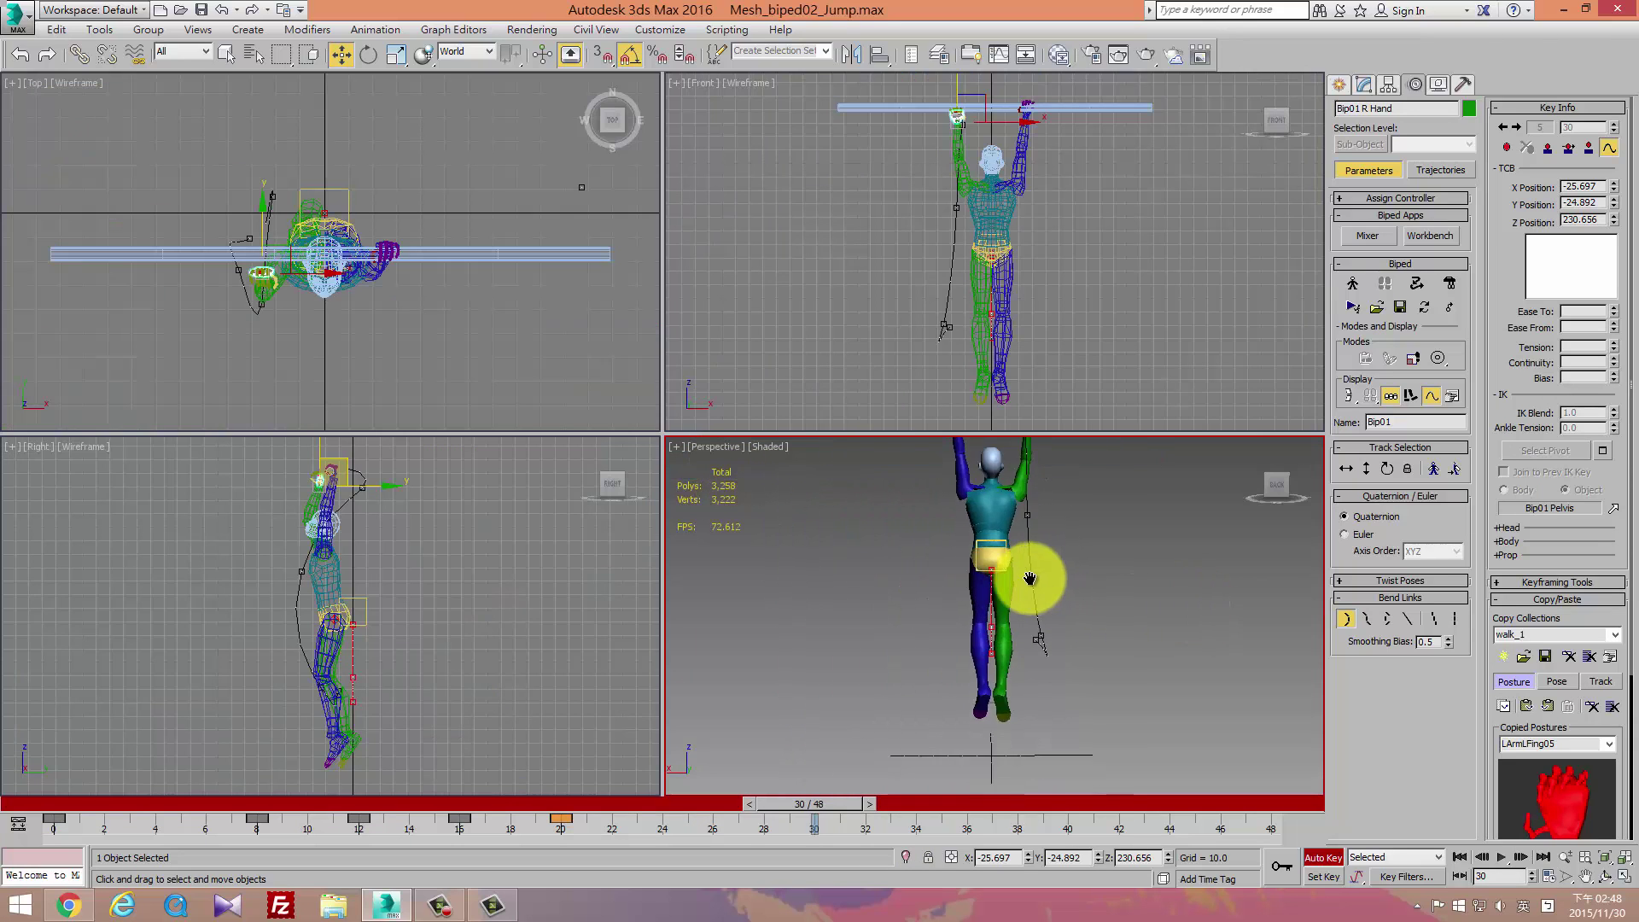
scroll(1024, 589, "down", 2)
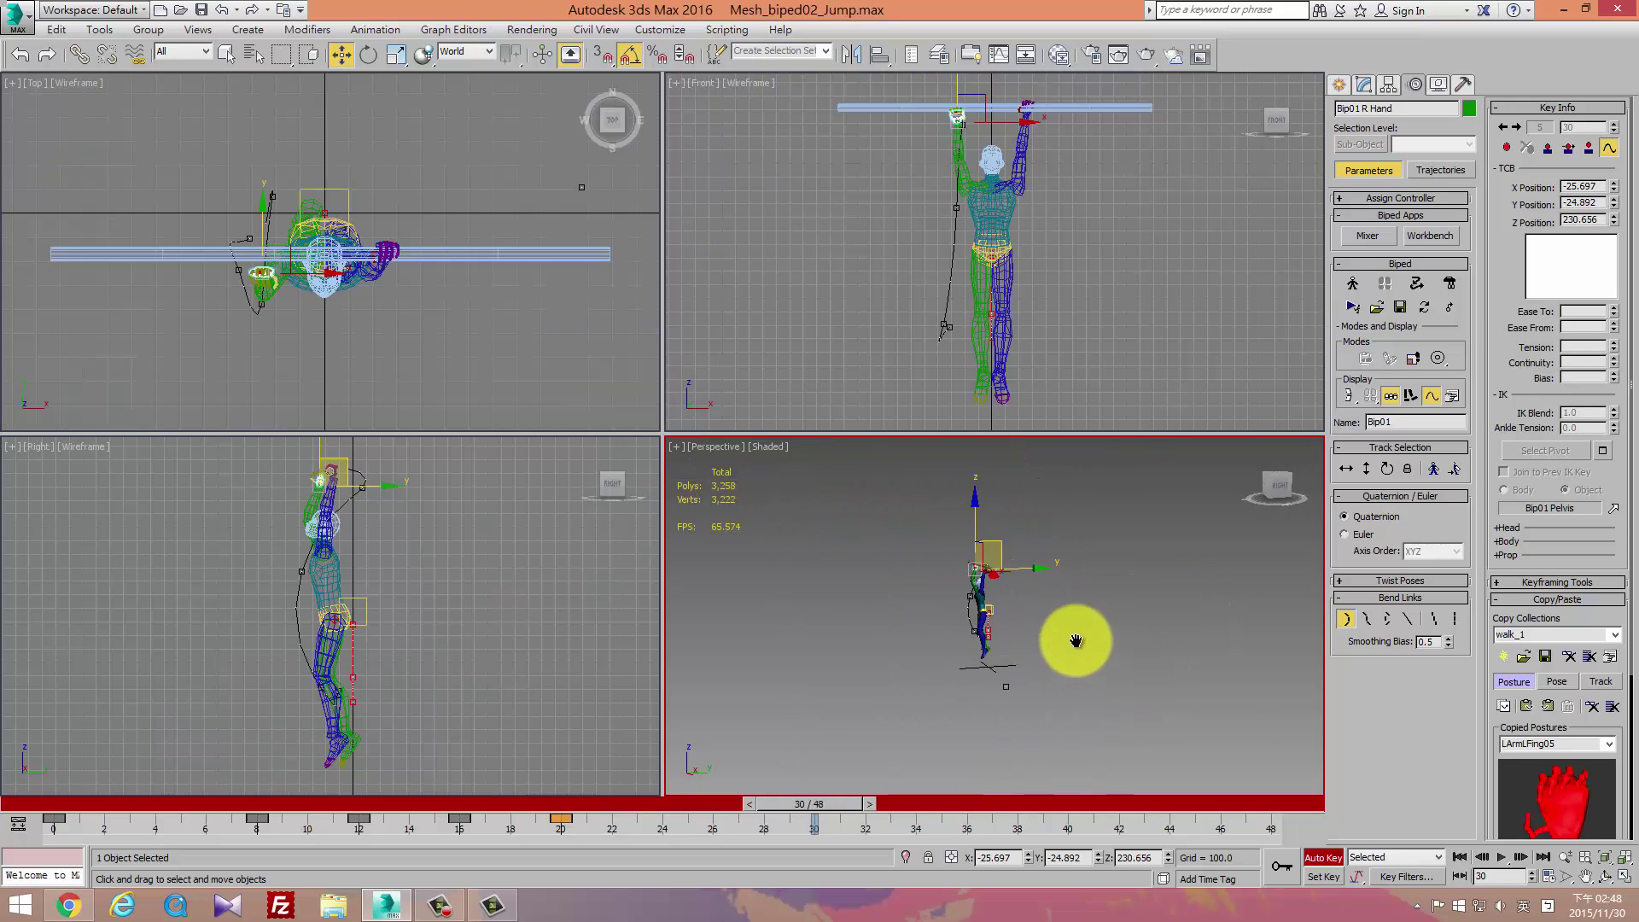
middle_click_drag(1076, 640, 1029, 700)
scroll(465, 322, "down", 1)
scroll(537, 183, "up", 1)
Select the right forearm, scrub to frame 25, and orbit to a side view.
left_click(526, 183)
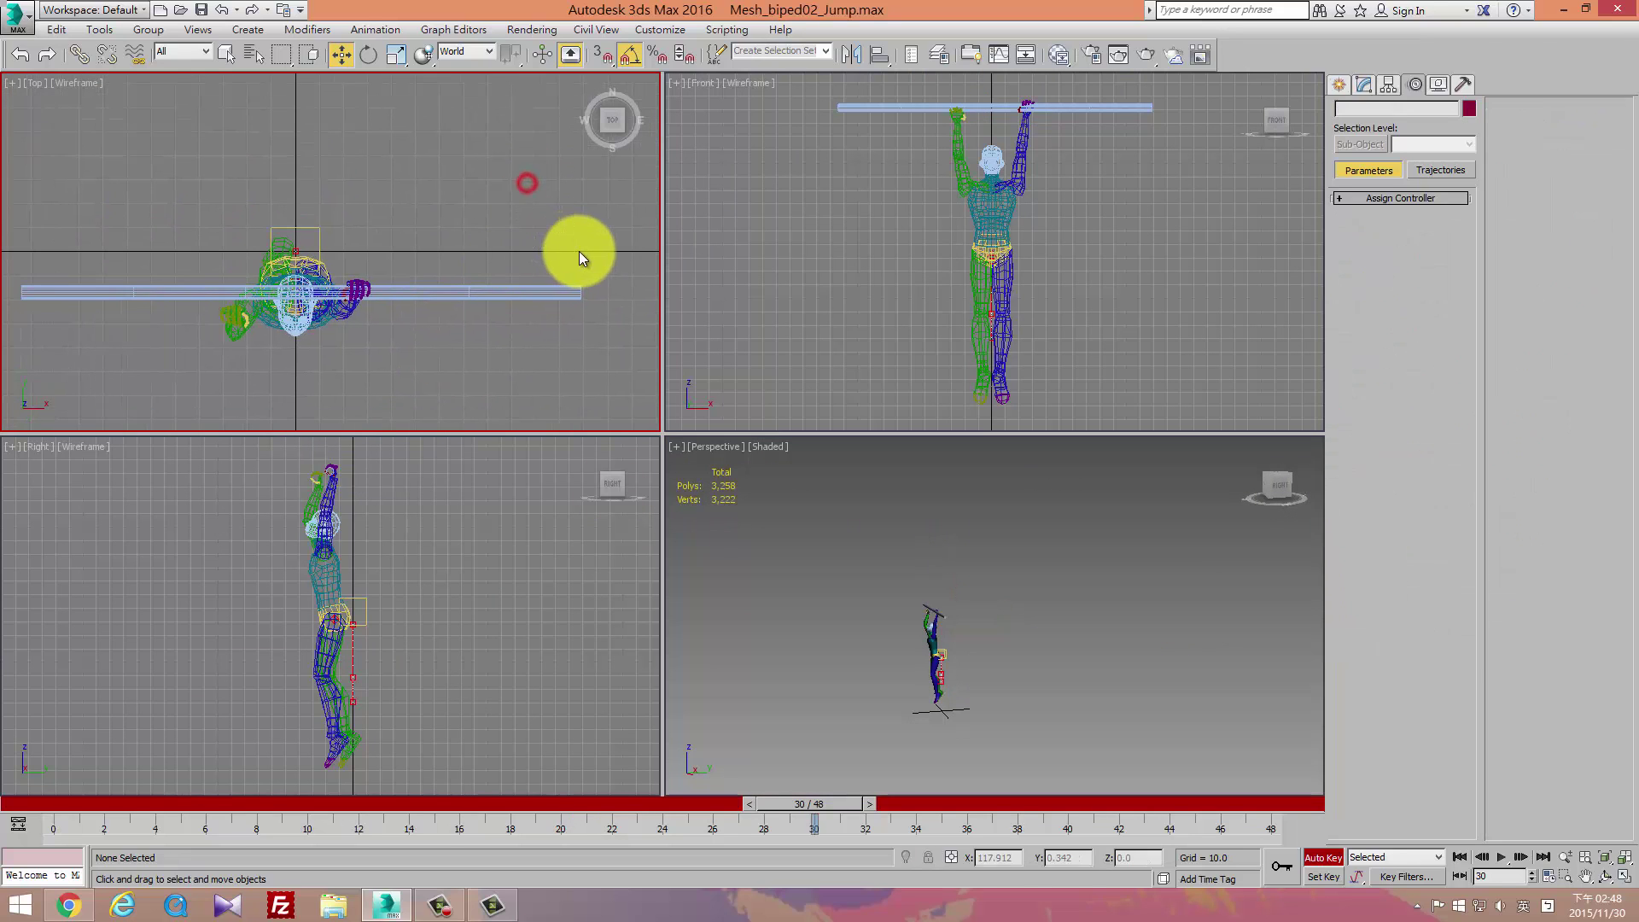
left_click(309, 501)
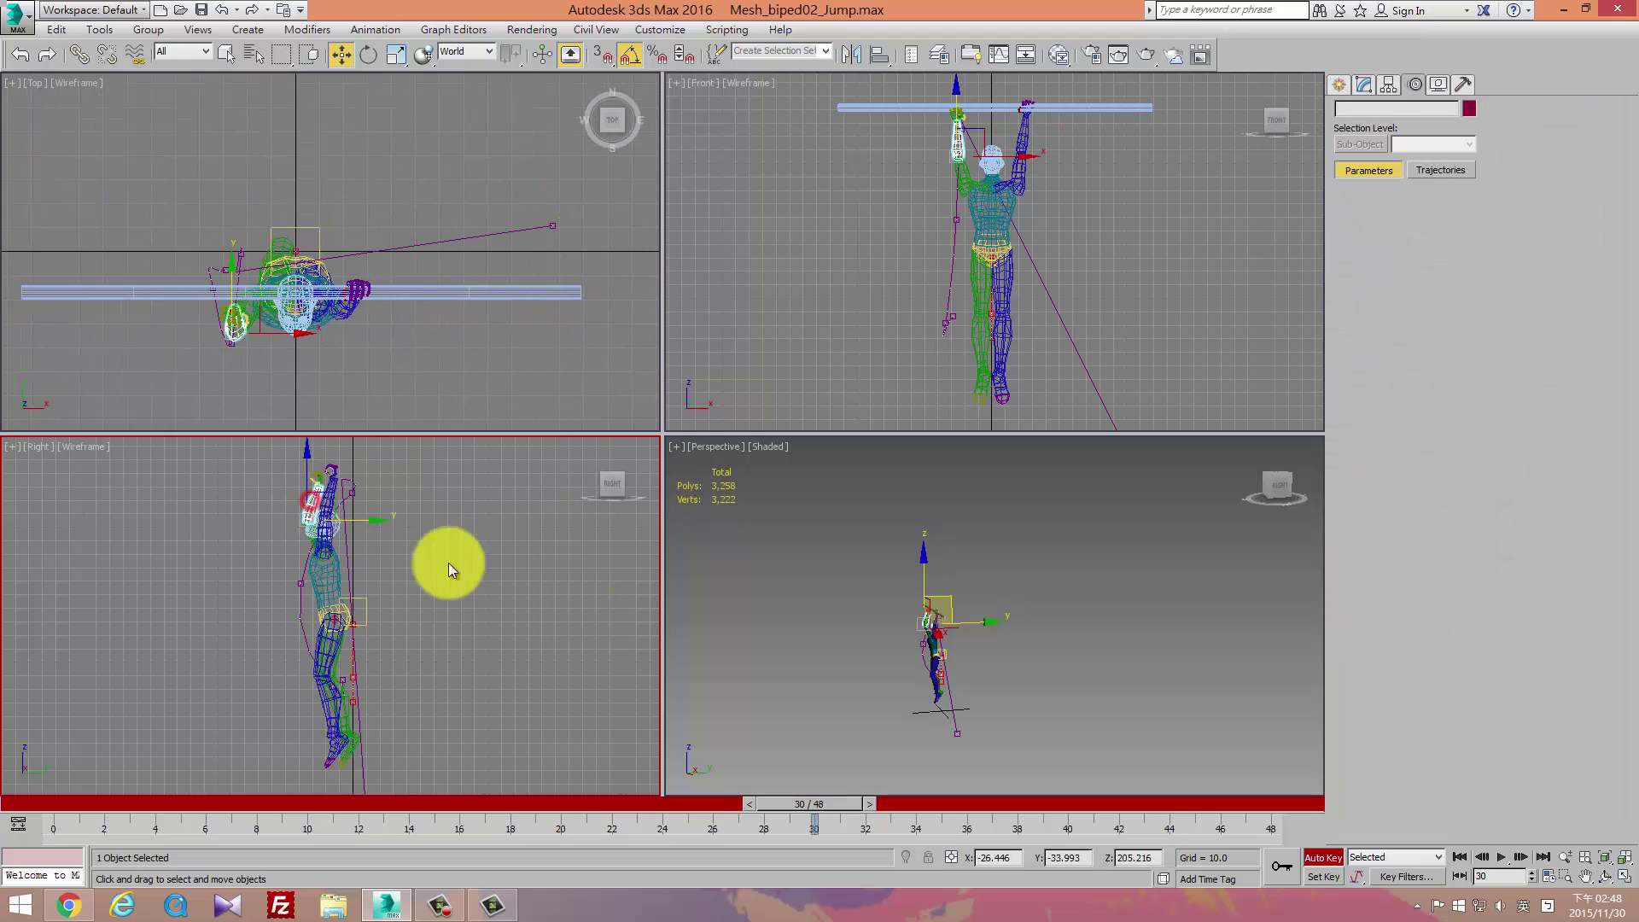
middle_click_drag(722, 696, 719, 648)
mouse_move(818, 818)
left_mouse_down()
mouse_move(105, 818)
mouse_move(542, 818)
mouse_move(729, 843)
mouse_move(217, 861)
mouse_move(550, 832)
mouse_move(834, 856)
mouse_move(549, 897)
mouse_move(680, 886)
left_mouse_up()
key("w")
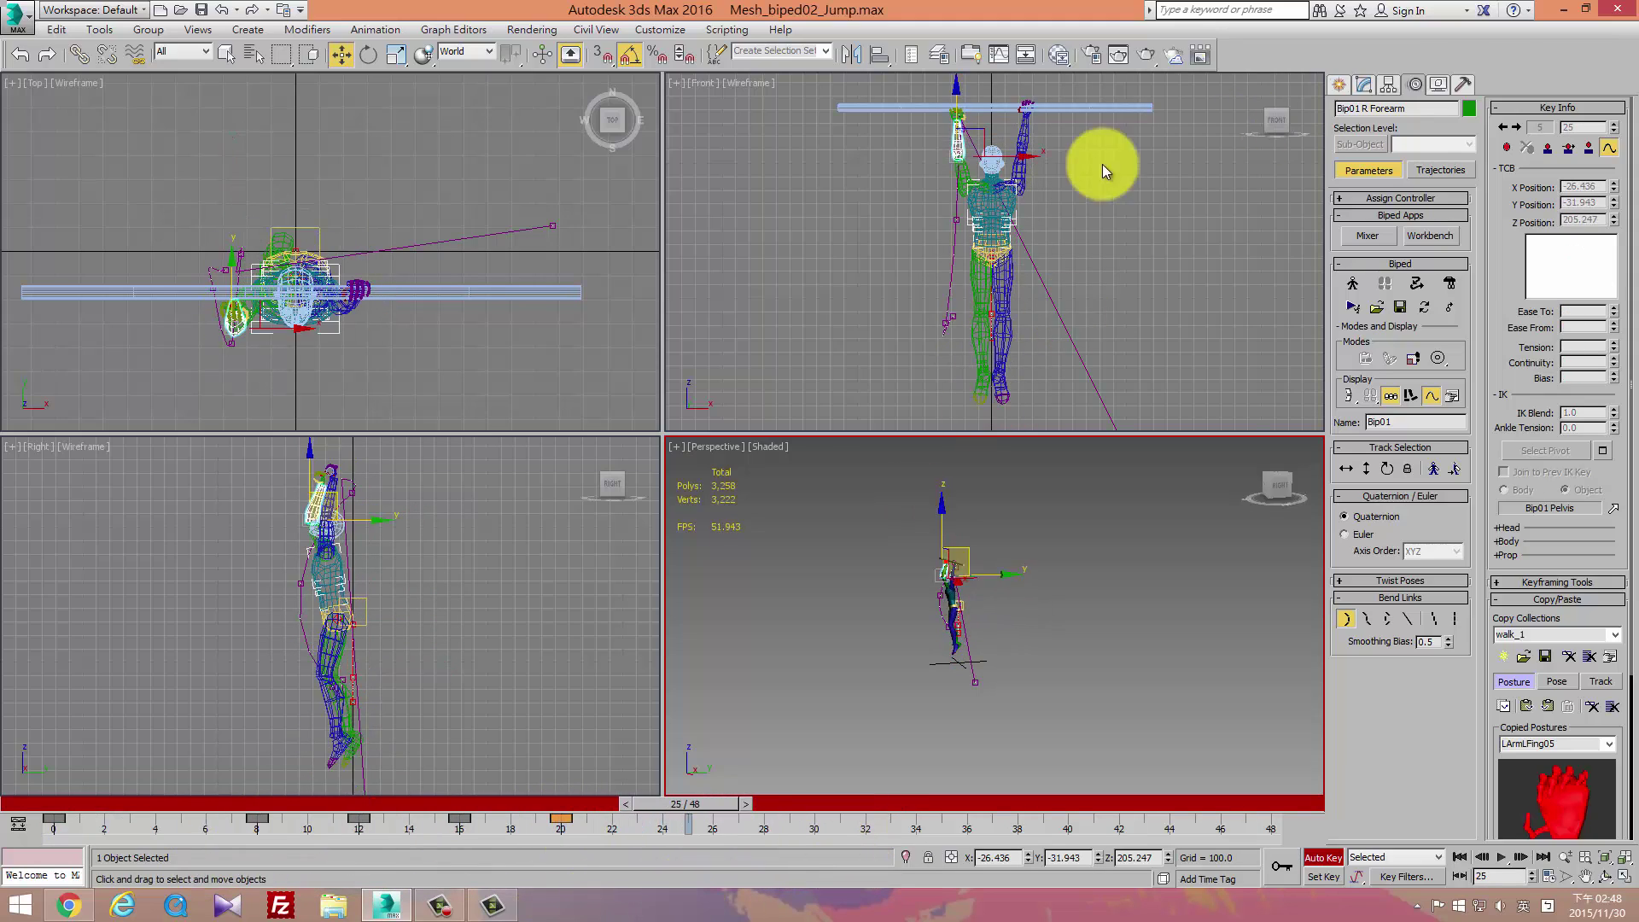
scroll(944, 700, "up", 5)
middle_click_drag(945, 701, 959, 776, "alt")
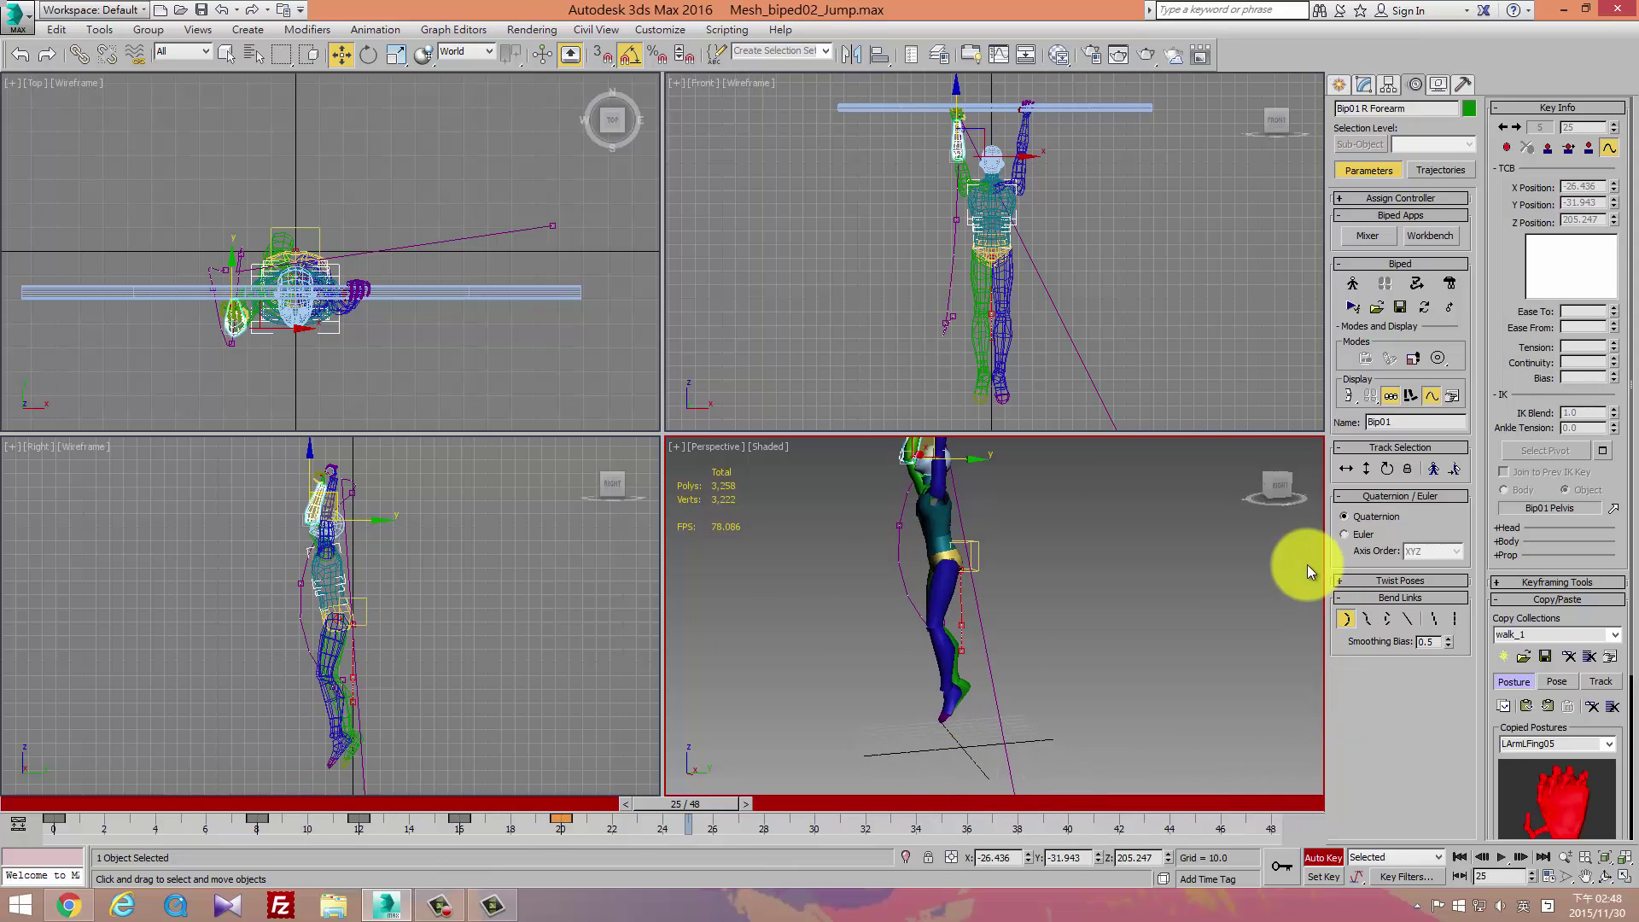
Shift the biped's centre of mass back under the bar and upward, then review the jump.
left_click(1345, 472)
middle_click_drag(934, 617, 934, 667)
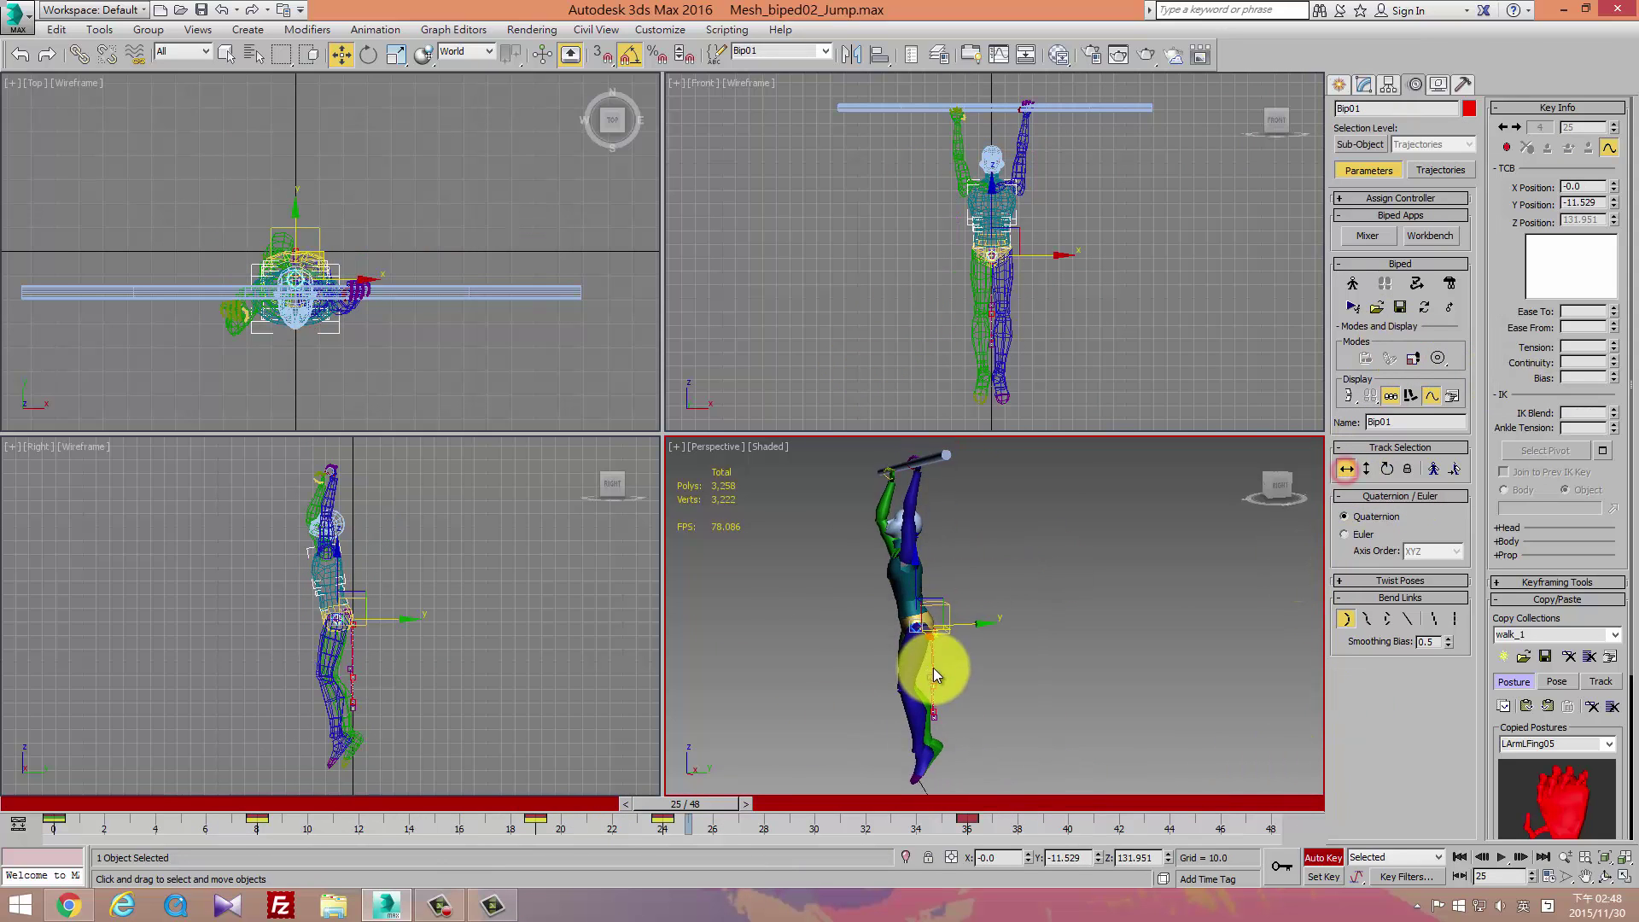
mouse_move(693, 812)
left_mouse_down()
mouse_move(780, 812)
mouse_move(493, 812)
mouse_move(776, 820)
mouse_move(815, 844)
left_mouse_up()
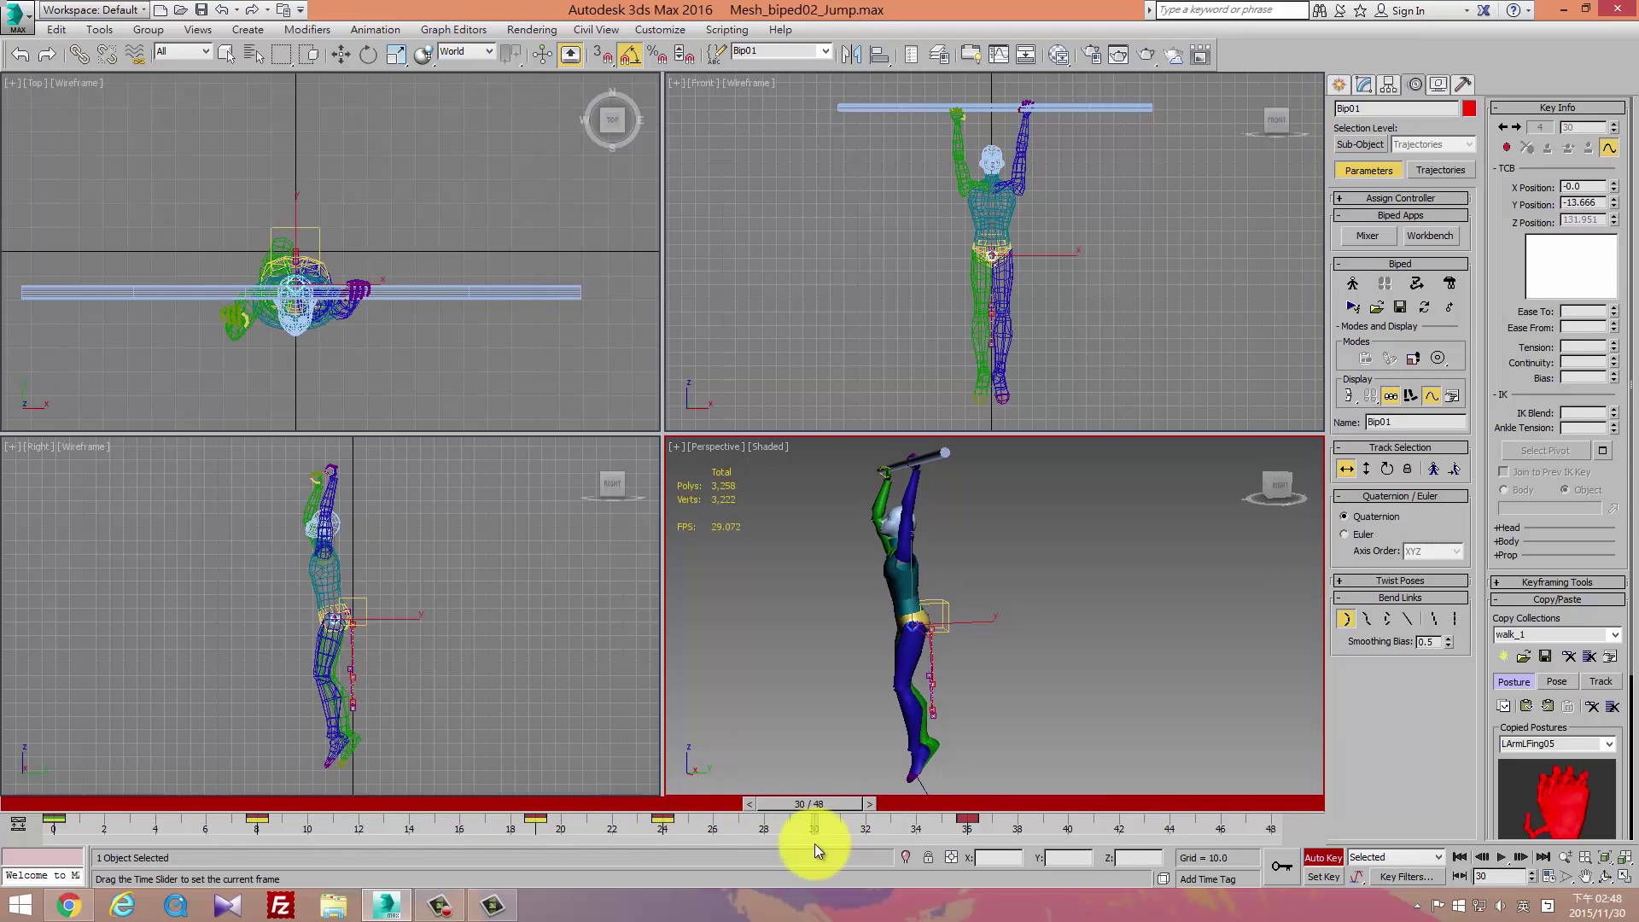
key("w")
middle_click_drag(561, 704, 474, 659)
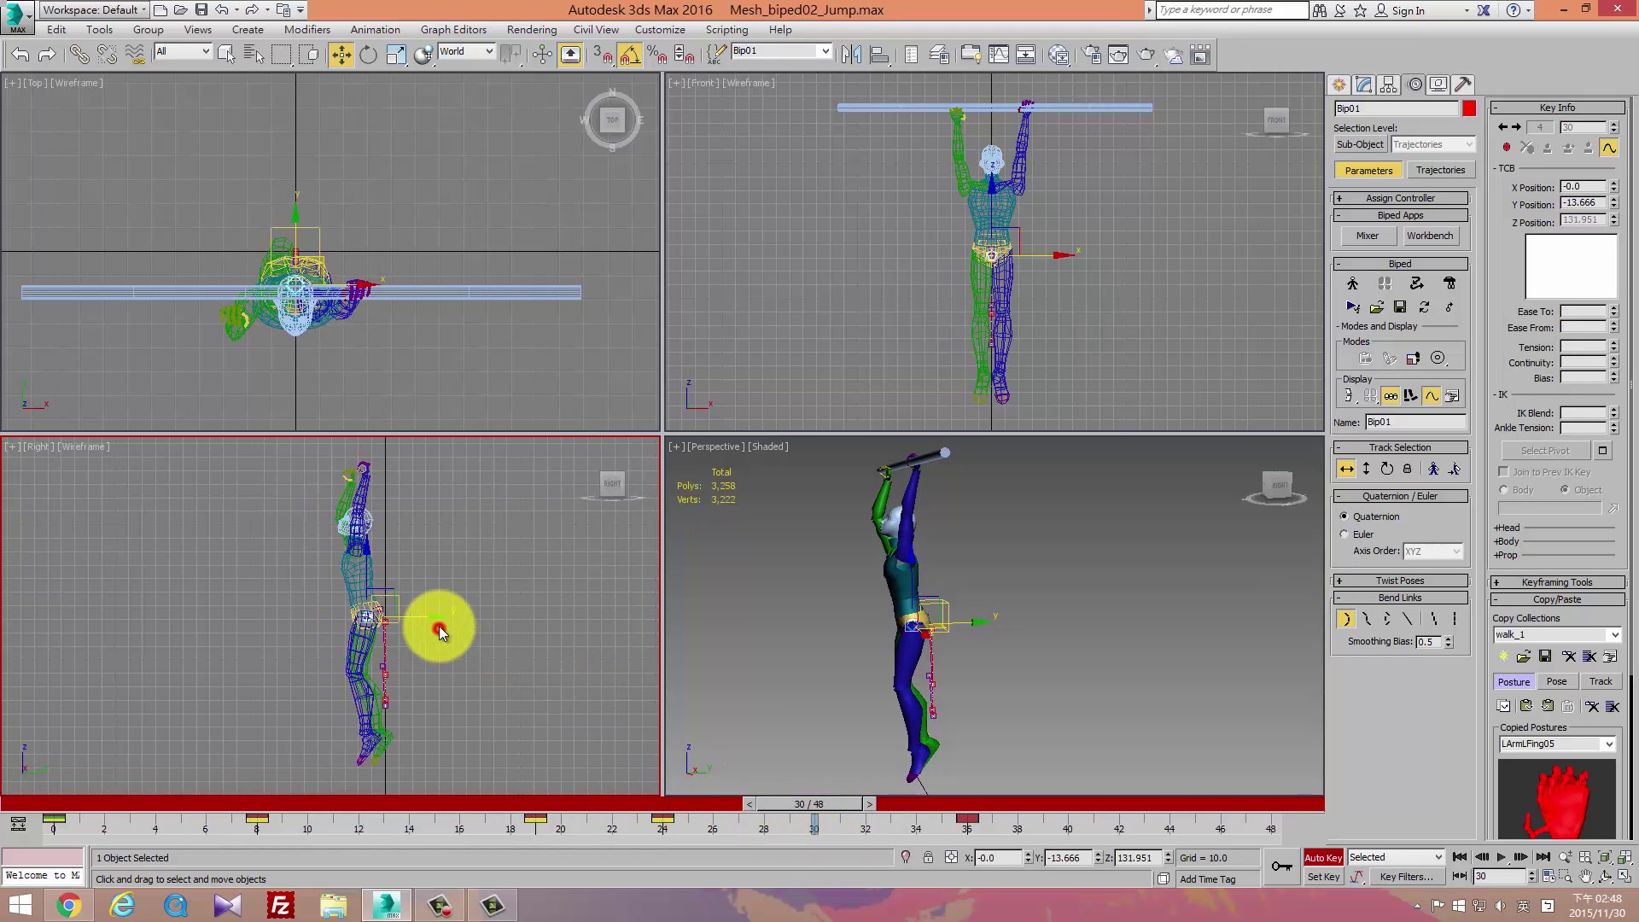
left_click(439, 630)
left_click(872, 587)
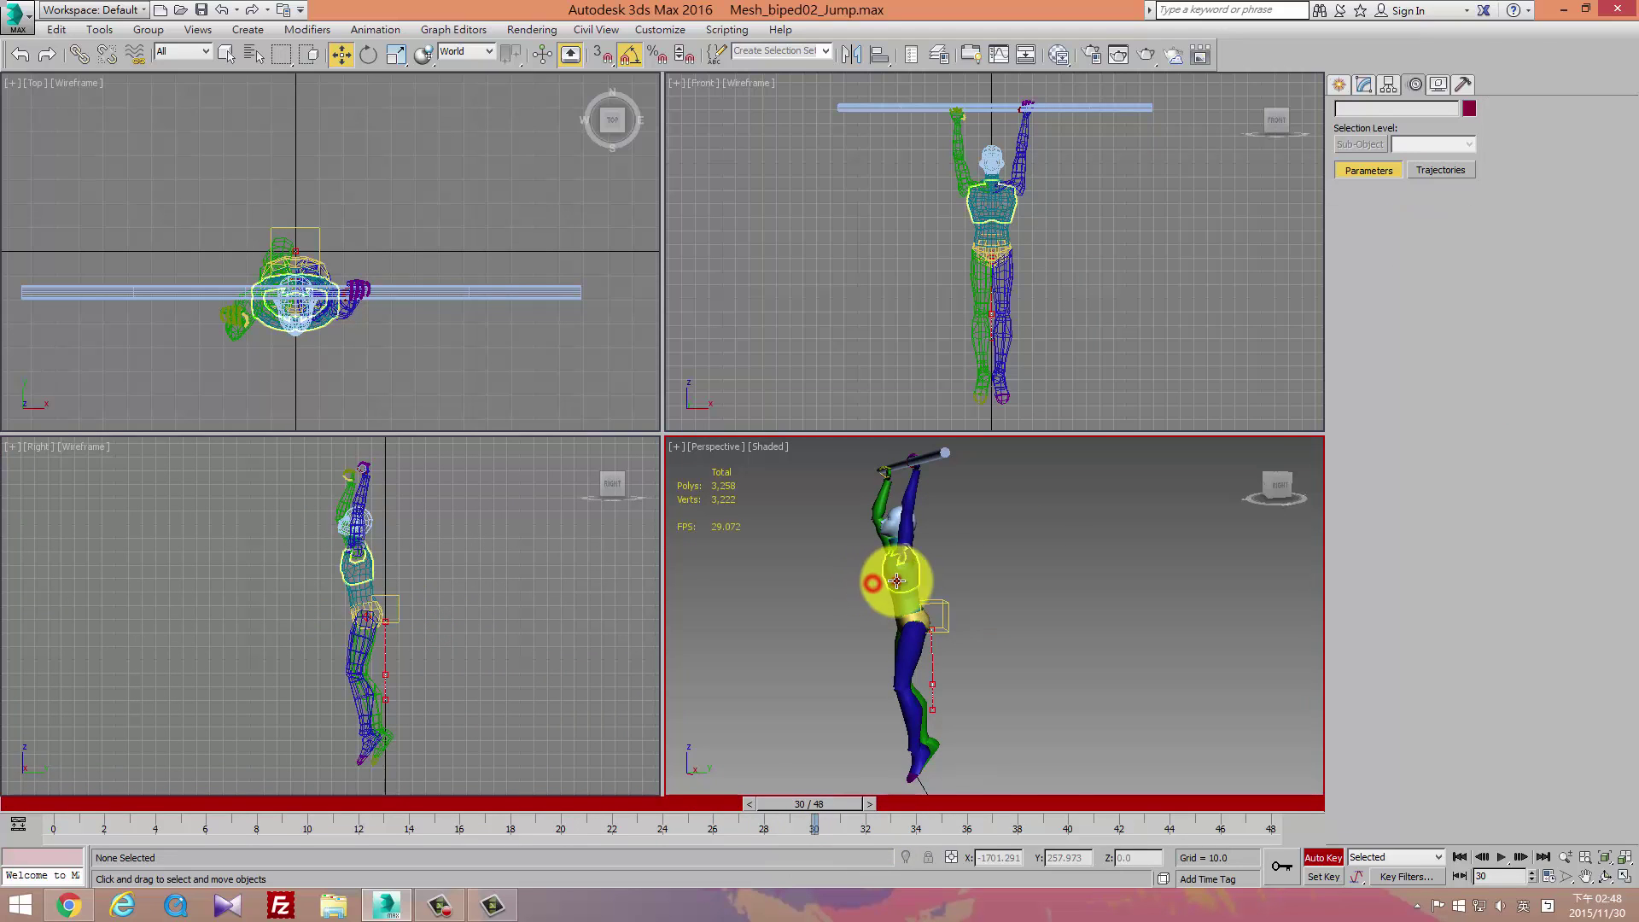
left_click(1349, 471)
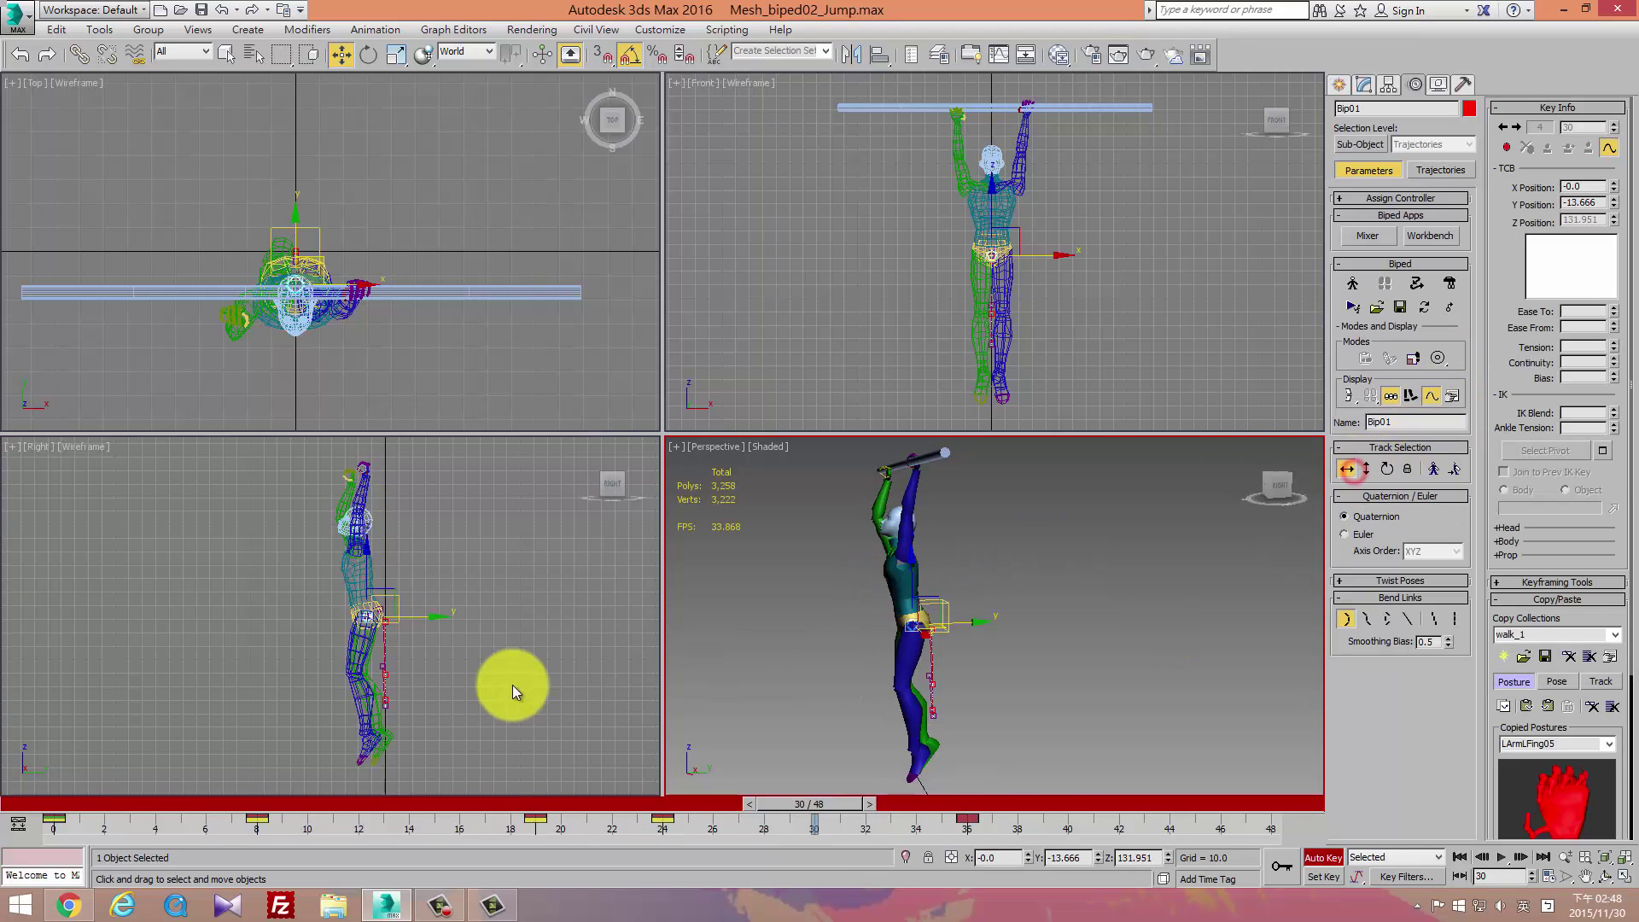
left_click_drag(433, 623, 416, 624)
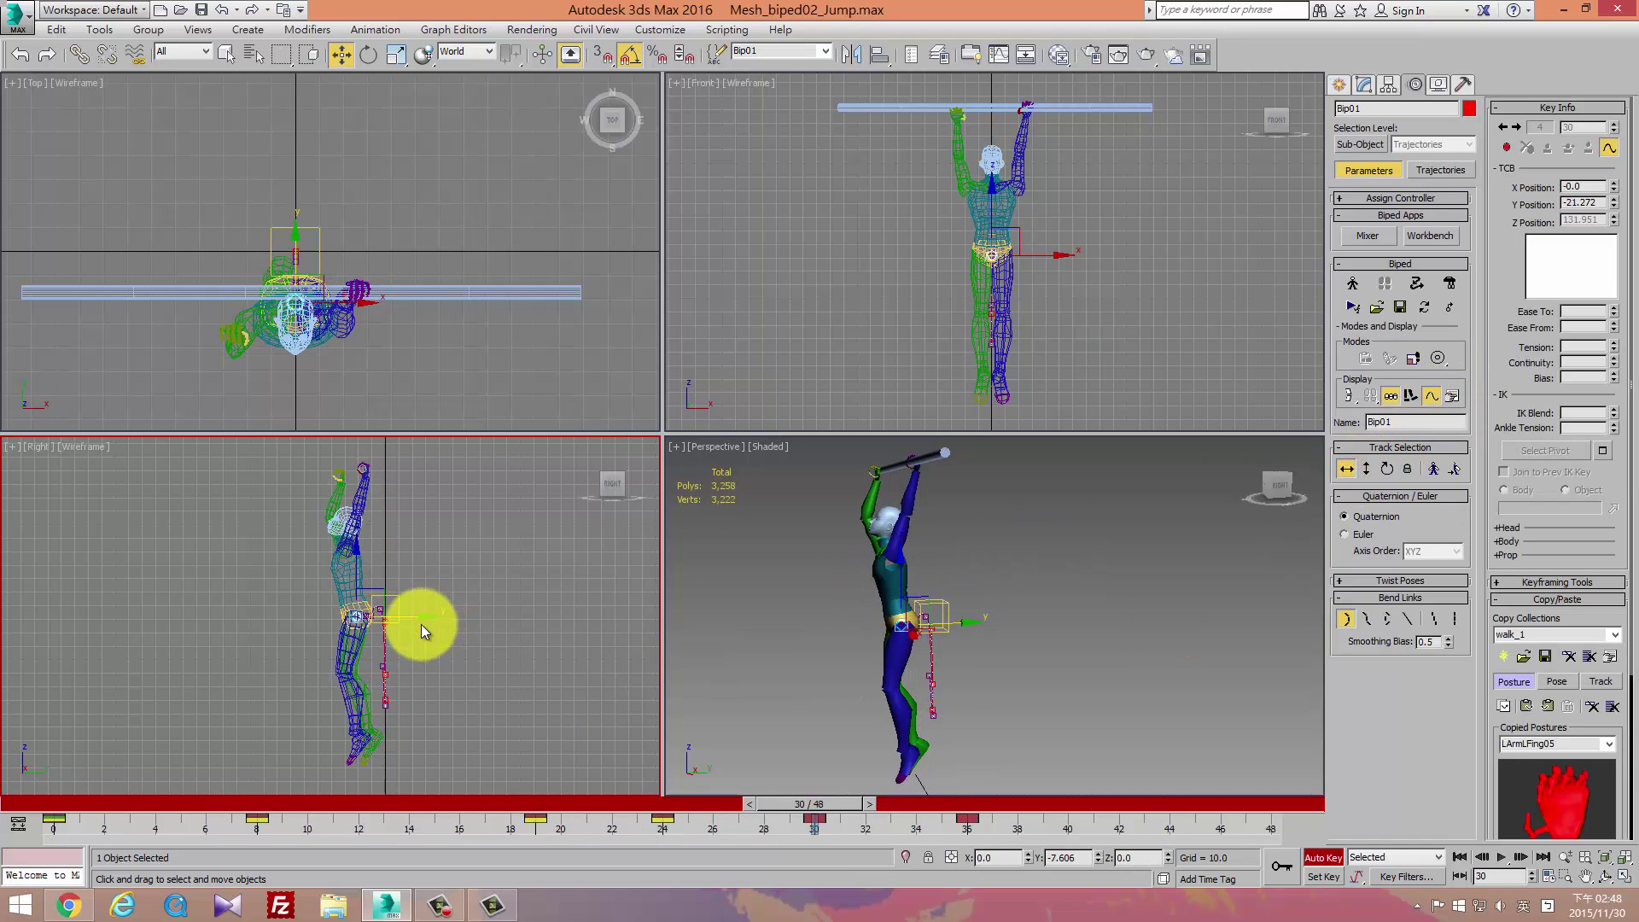
left_click_drag(416, 623, 397, 586)
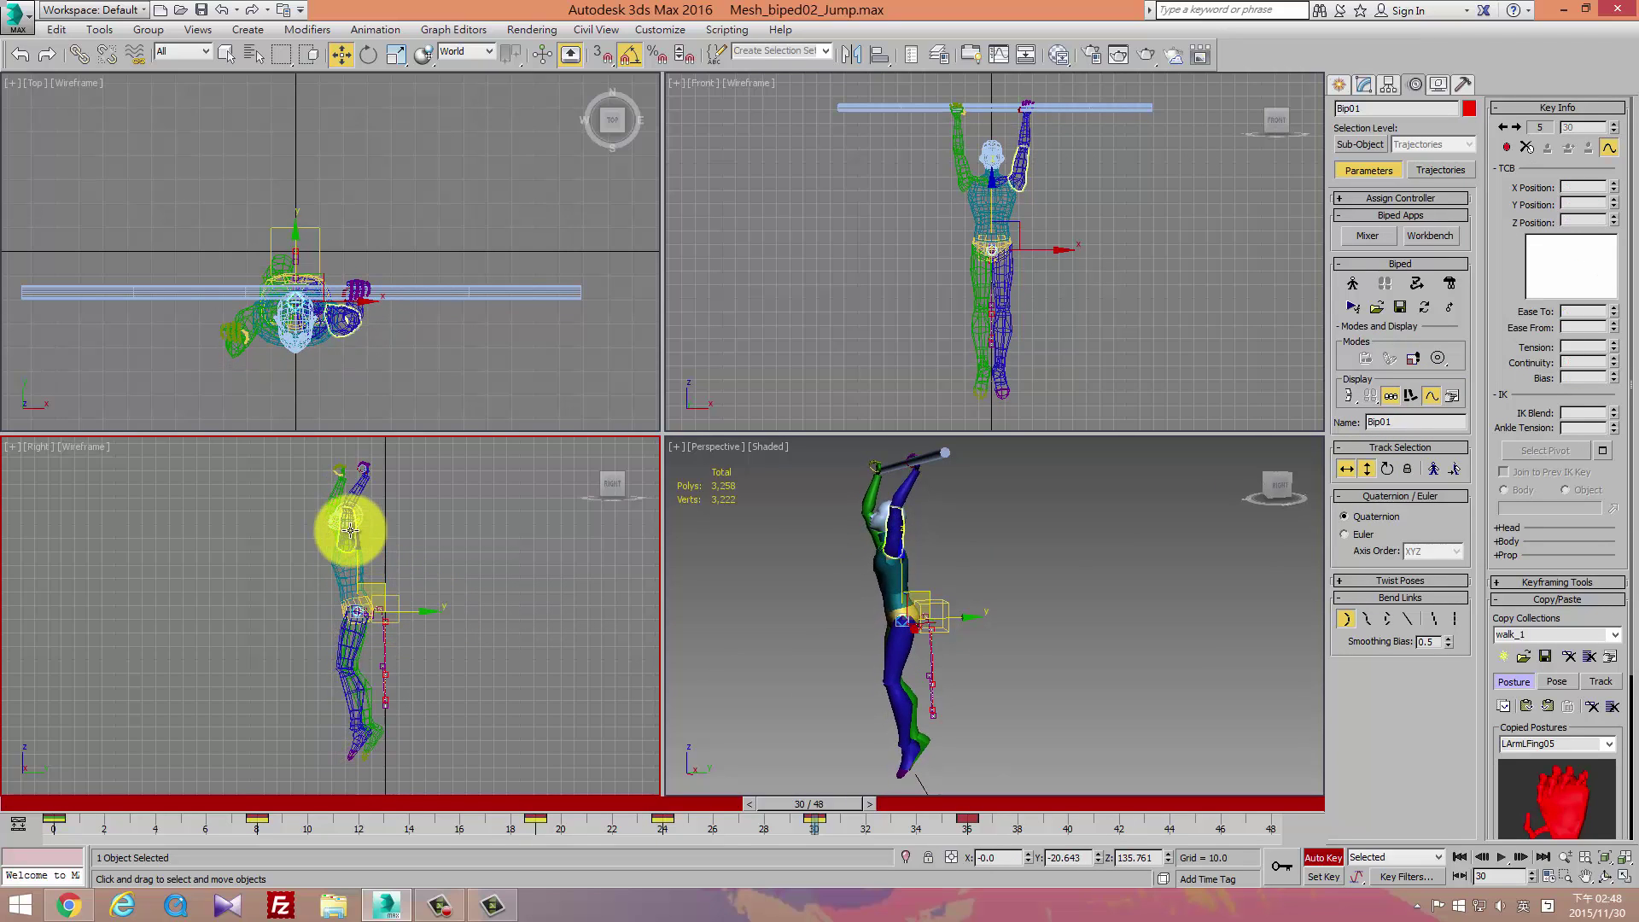
mouse_move(815, 804)
left_mouse_down()
mouse_move(641, 777)
mouse_move(973, 853)
left_mouse_up()
Fine-tune the body's position at frames 36, 42 and 48, replay, and rest at frame 30.
key("w")
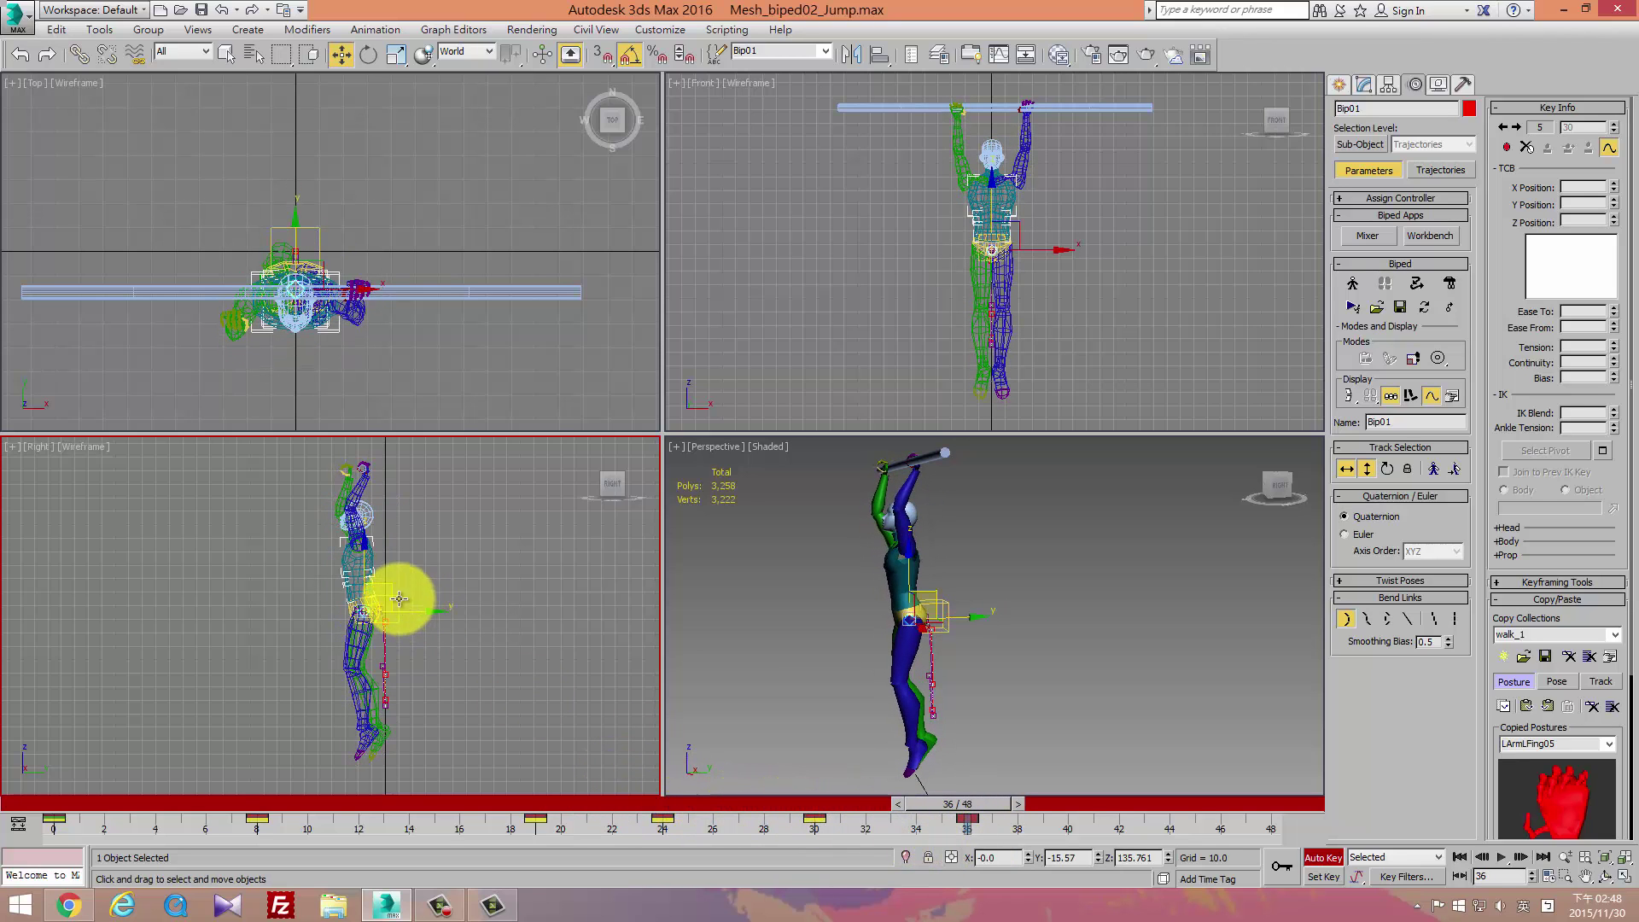
left_click_drag(391, 595, 402, 600)
left_click(1083, 845)
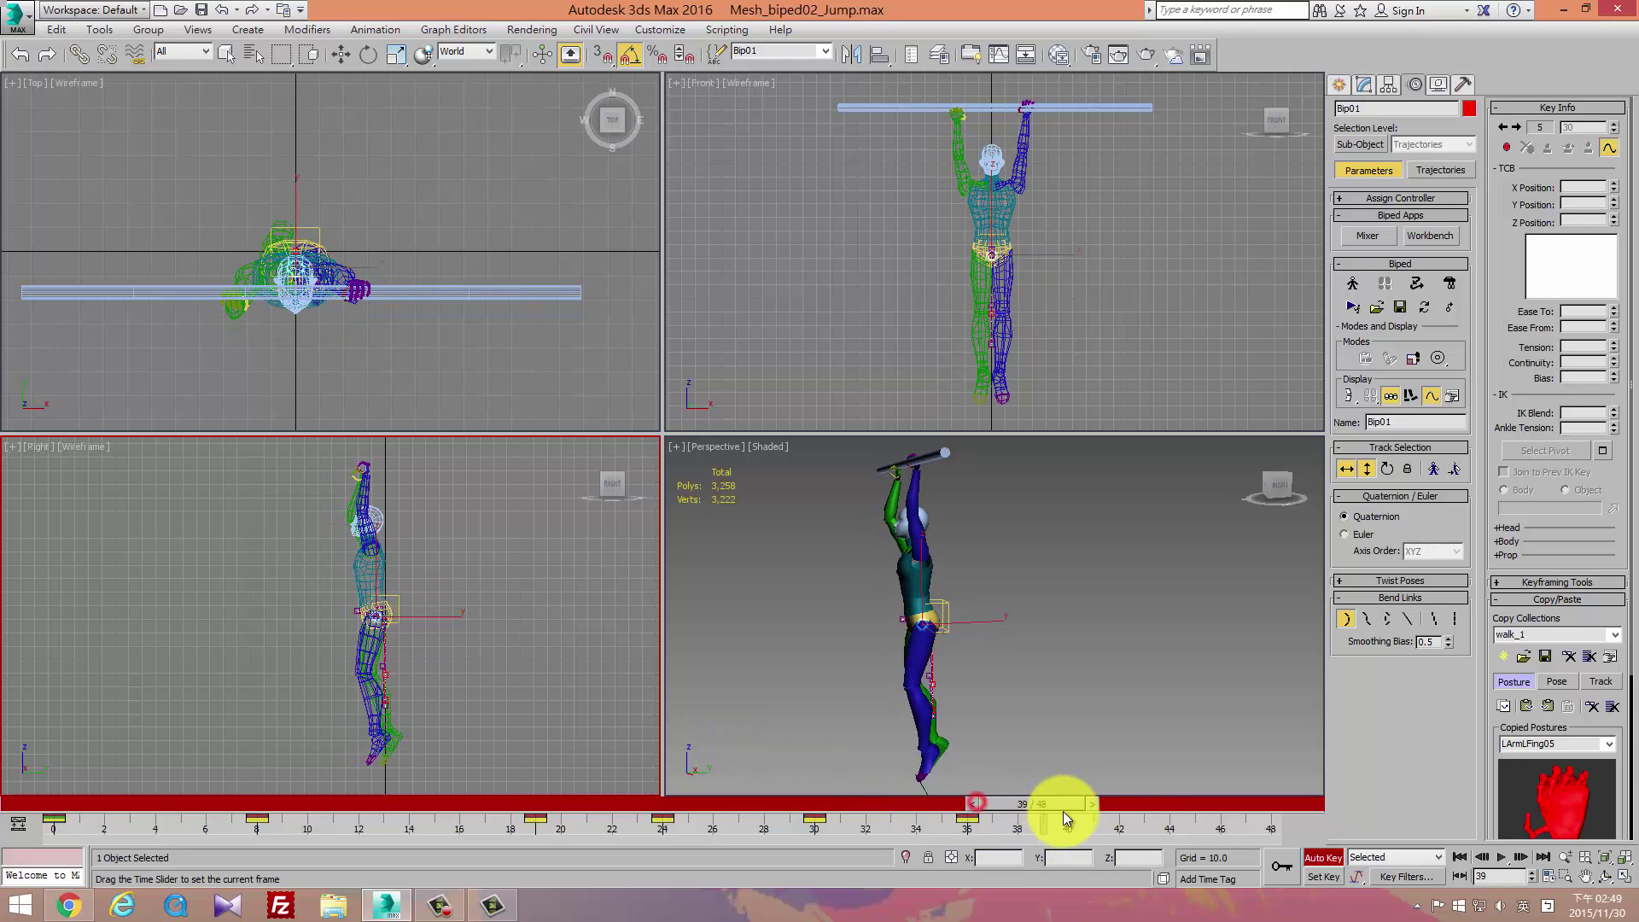
left_click_drag(1063, 811, 1119, 811)
left_click_drag(438, 615, 439, 615)
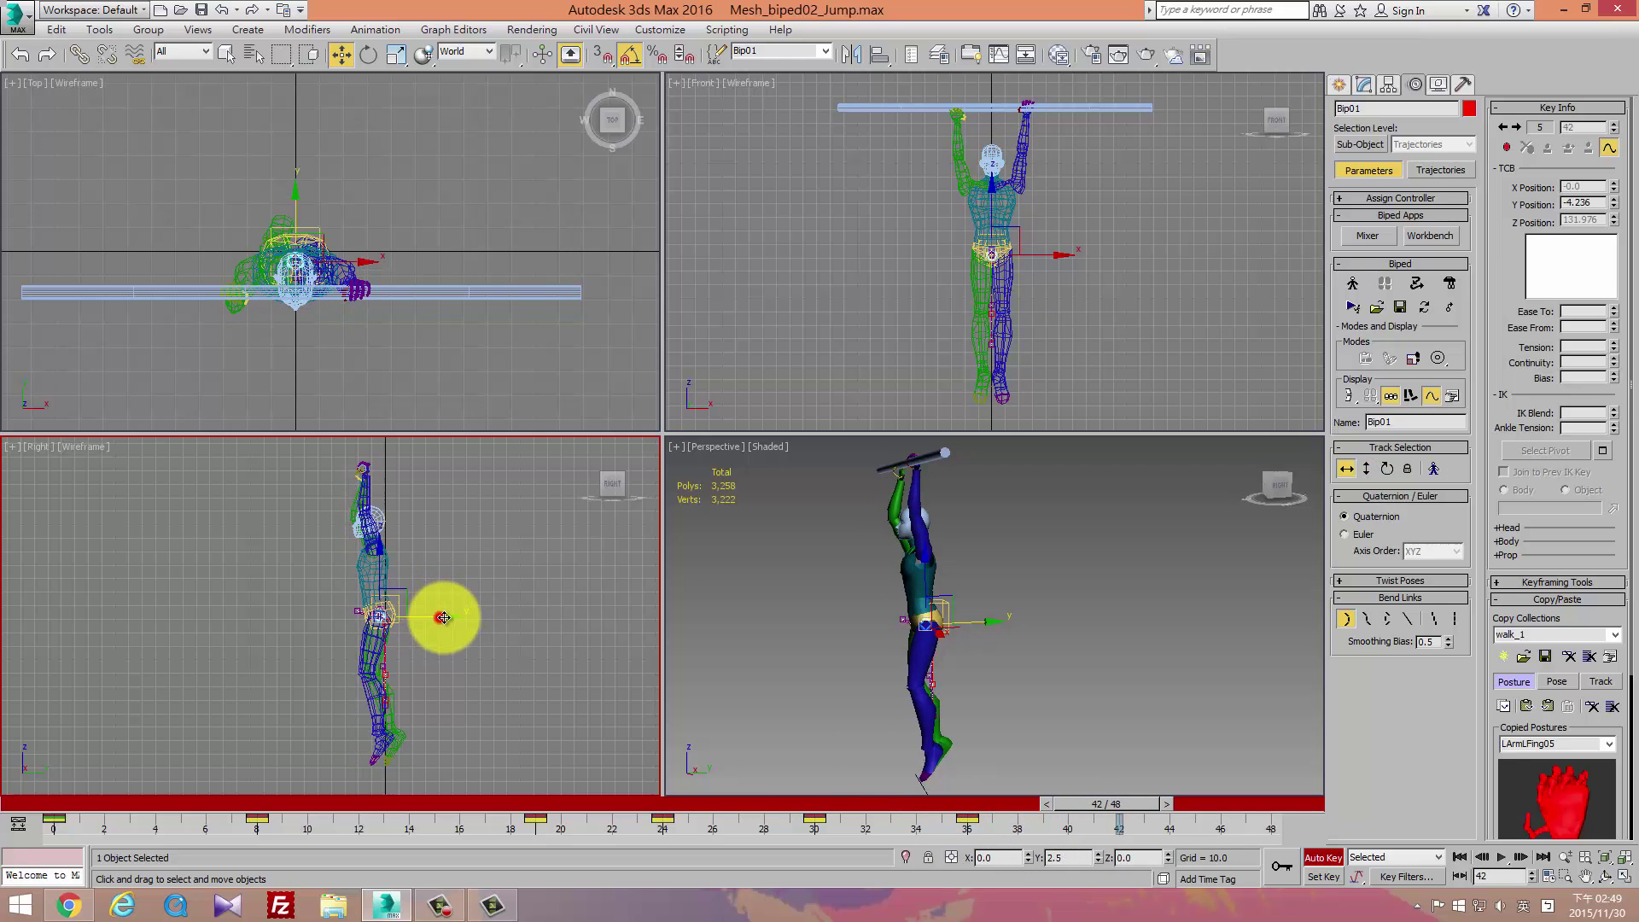
mouse_move(1110, 809)
left_mouse_down()
mouse_move(637, 811)
mouse_move(955, 839)
mouse_move(1050, 808)
mouse_move(1293, 815)
left_mouse_up()
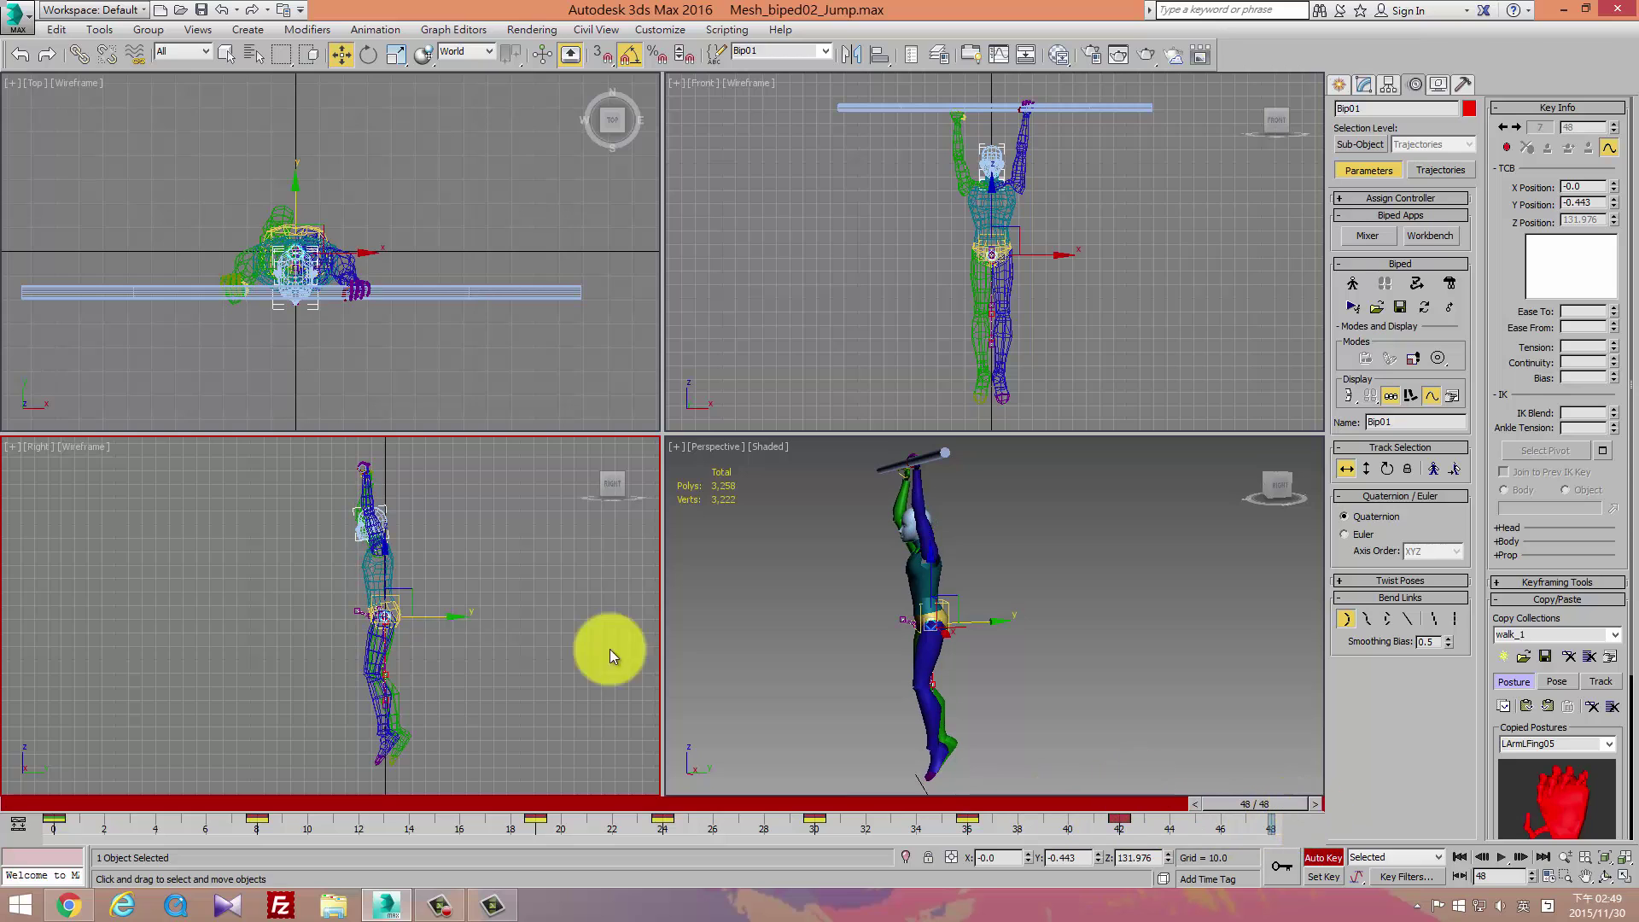
left_click_drag(443, 622, 436, 628)
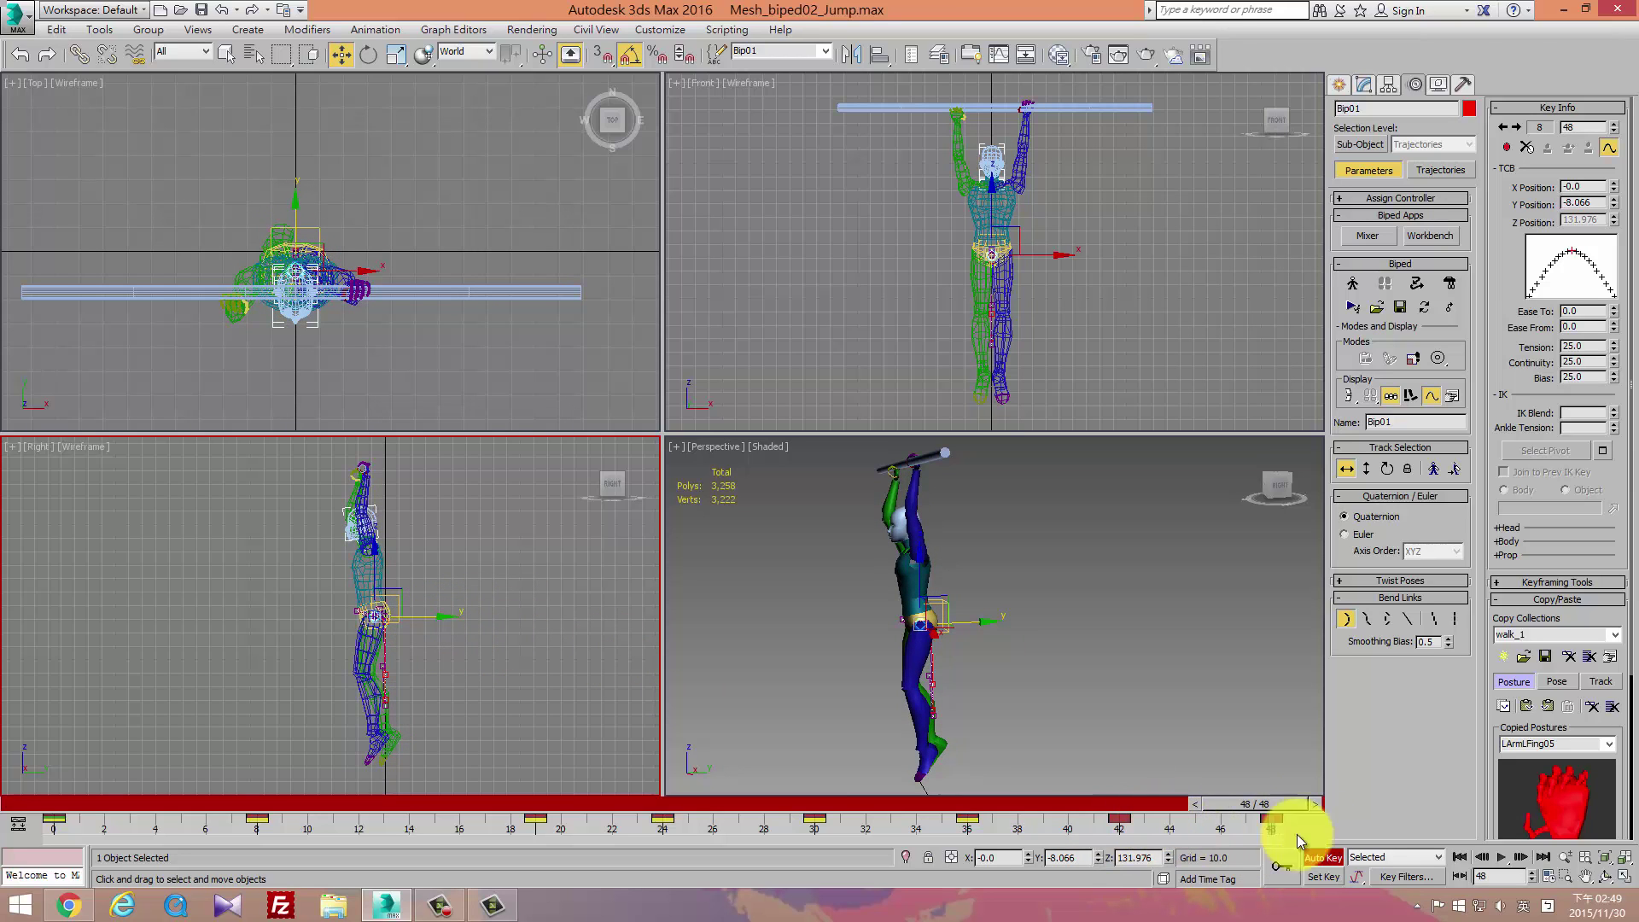
left_click(1504, 858)
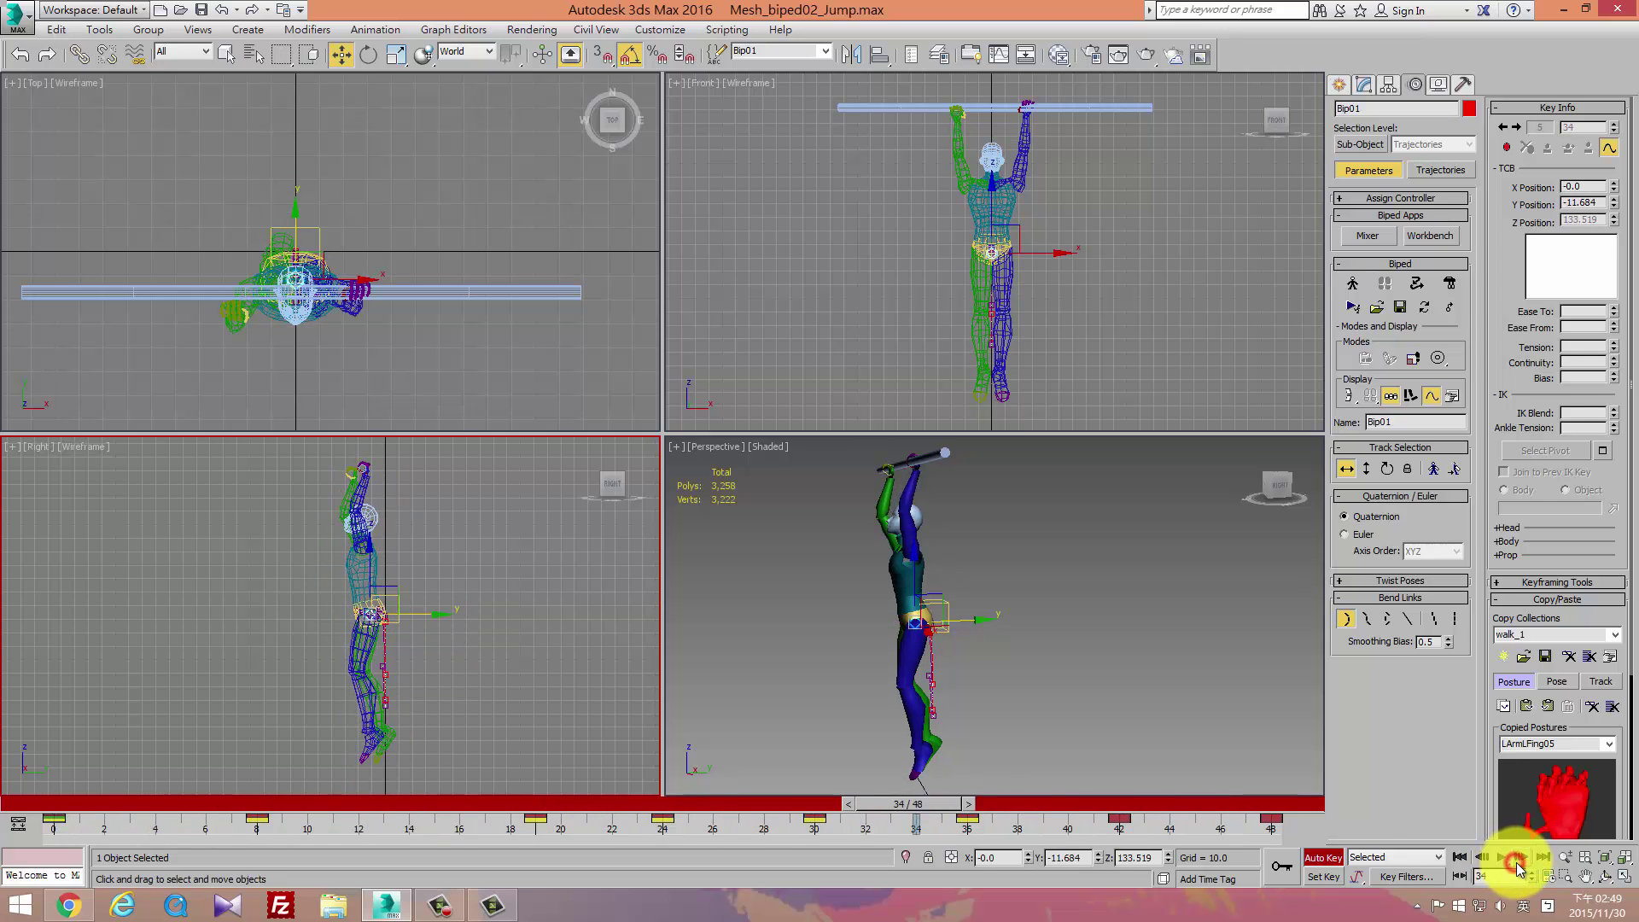
left_click(1514, 862)
mouse_move(944, 803)
left_mouse_down()
mouse_move(821, 837)
mouse_move(842, 837)
left_mouse_up()
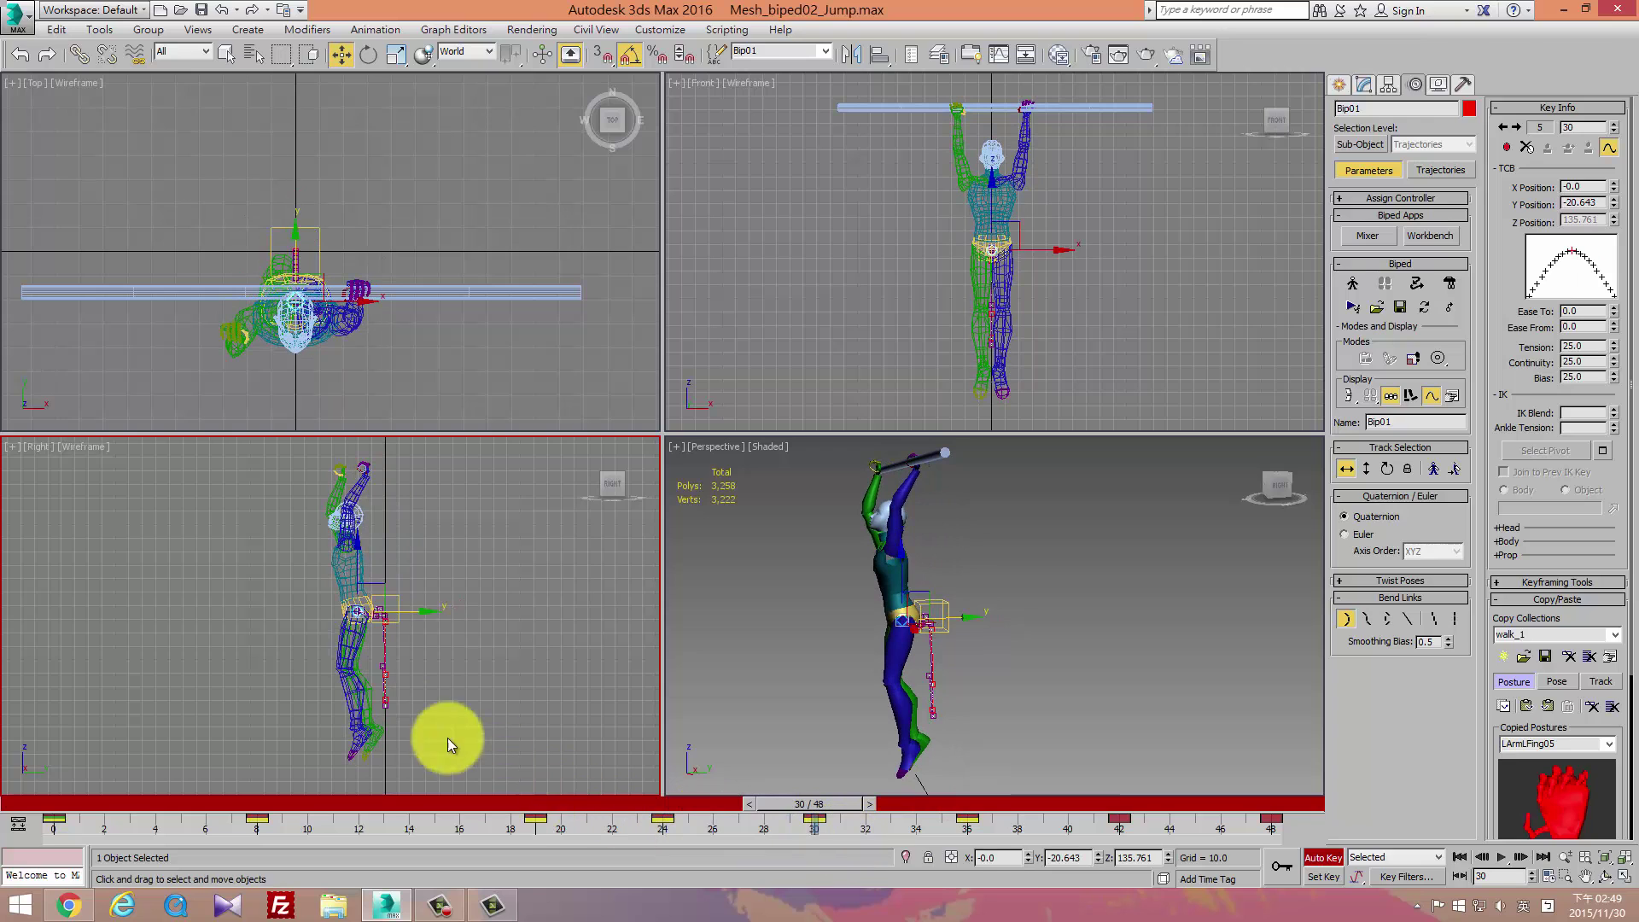
Key the left foot lower at frame 30 and the right foot back and down at frame 36.
left_click(355, 740)
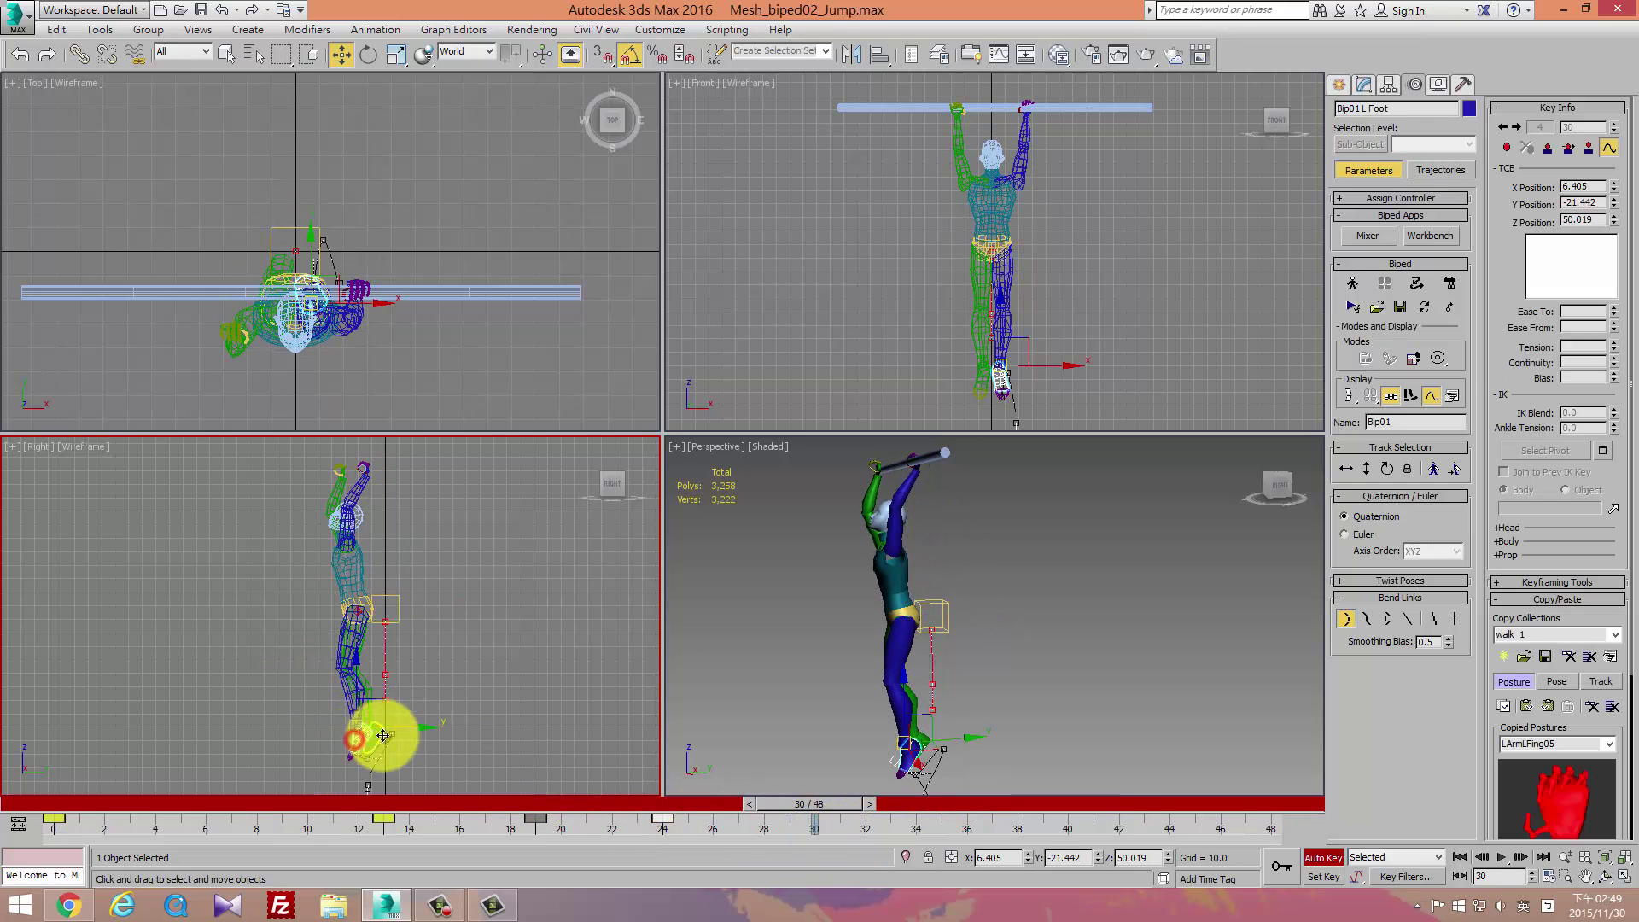
mouse_move(388, 723)
left_mouse_down()
mouse_move(410, 717)
mouse_move(374, 740)
mouse_move(411, 720)
left_mouse_up()
left_click(402, 740)
mouse_move(801, 808)
left_mouse_down()
mouse_move(311, 776)
mouse_move(693, 851)
mouse_move(939, 856)
left_mouse_up()
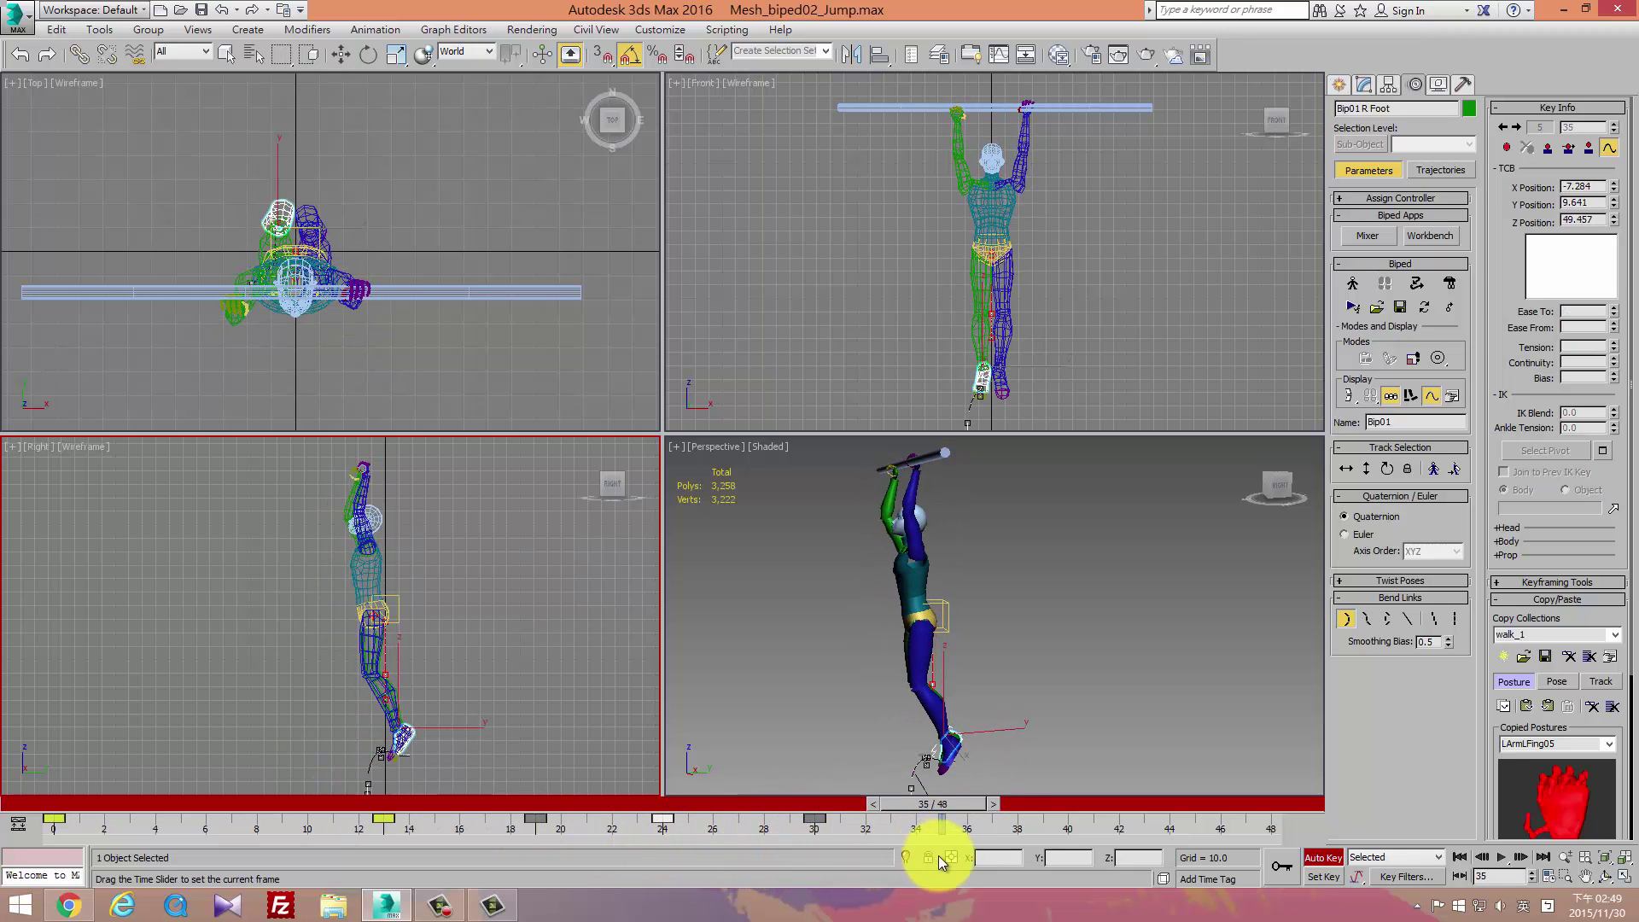
key("w")
mouse_move(431, 717)
left_mouse_down()
mouse_move(392, 714)
mouse_move(392, 743)
mouse_move(368, 750)
left_mouse_up()
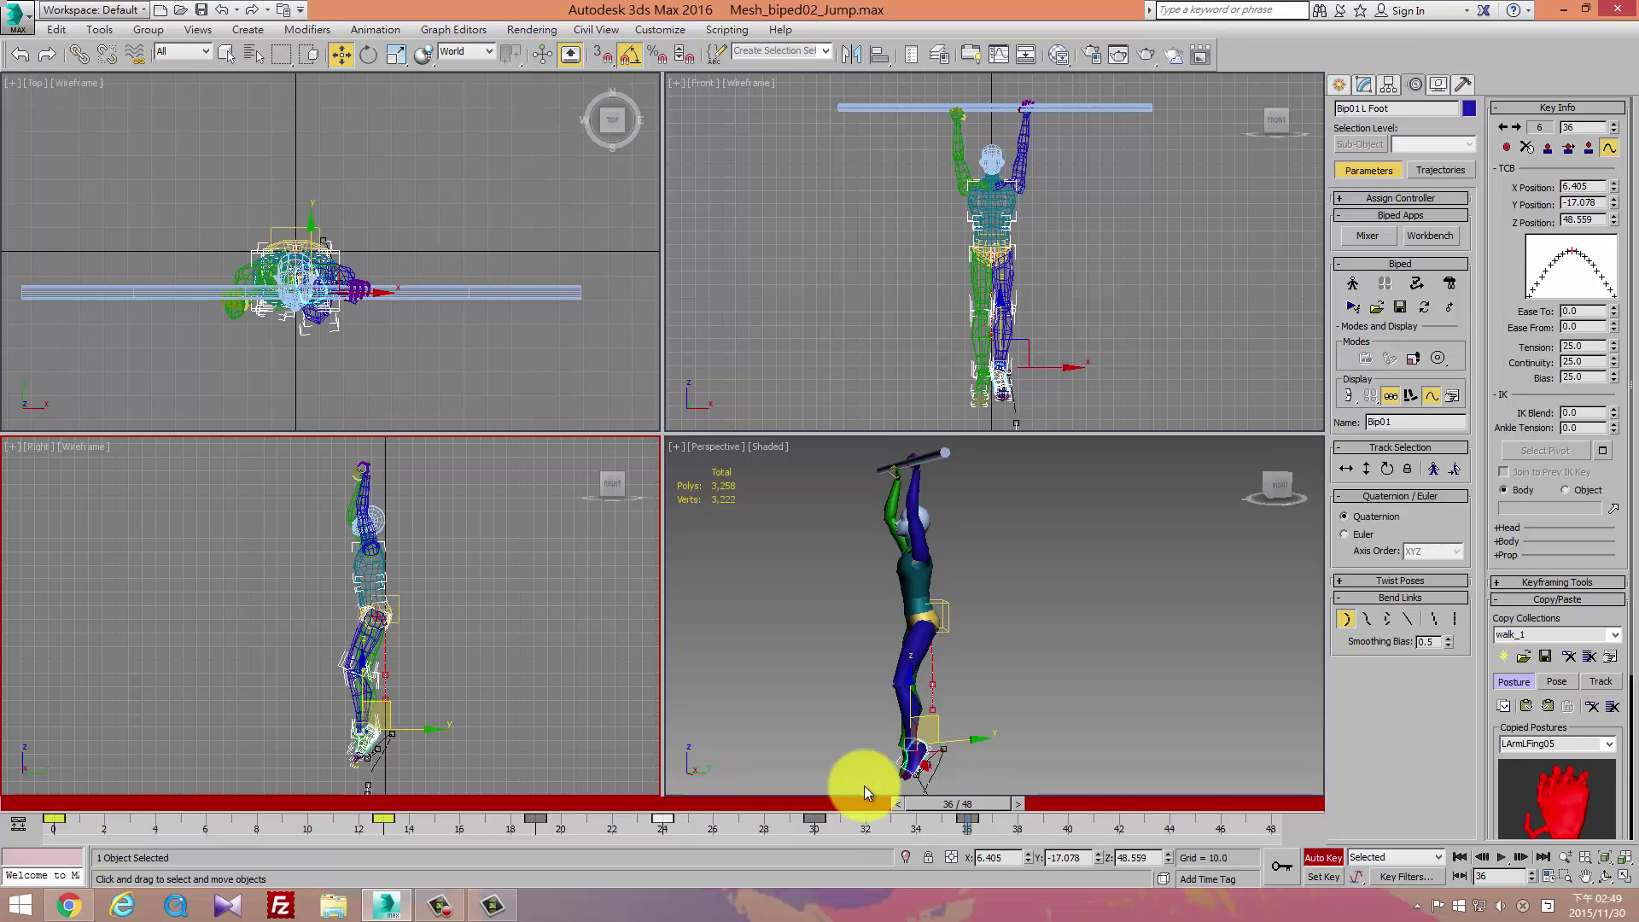
Key the left foot lower at frame 48 and return the timeline to frame 0.
mouse_move(951, 807)
left_mouse_down()
mouse_move(261, 791)
mouse_move(1119, 852)
mouse_move(978, 872)
mouse_move(1083, 873)
mouse_move(905, 884)
mouse_move(1264, 903)
left_mouse_up()
key("w")
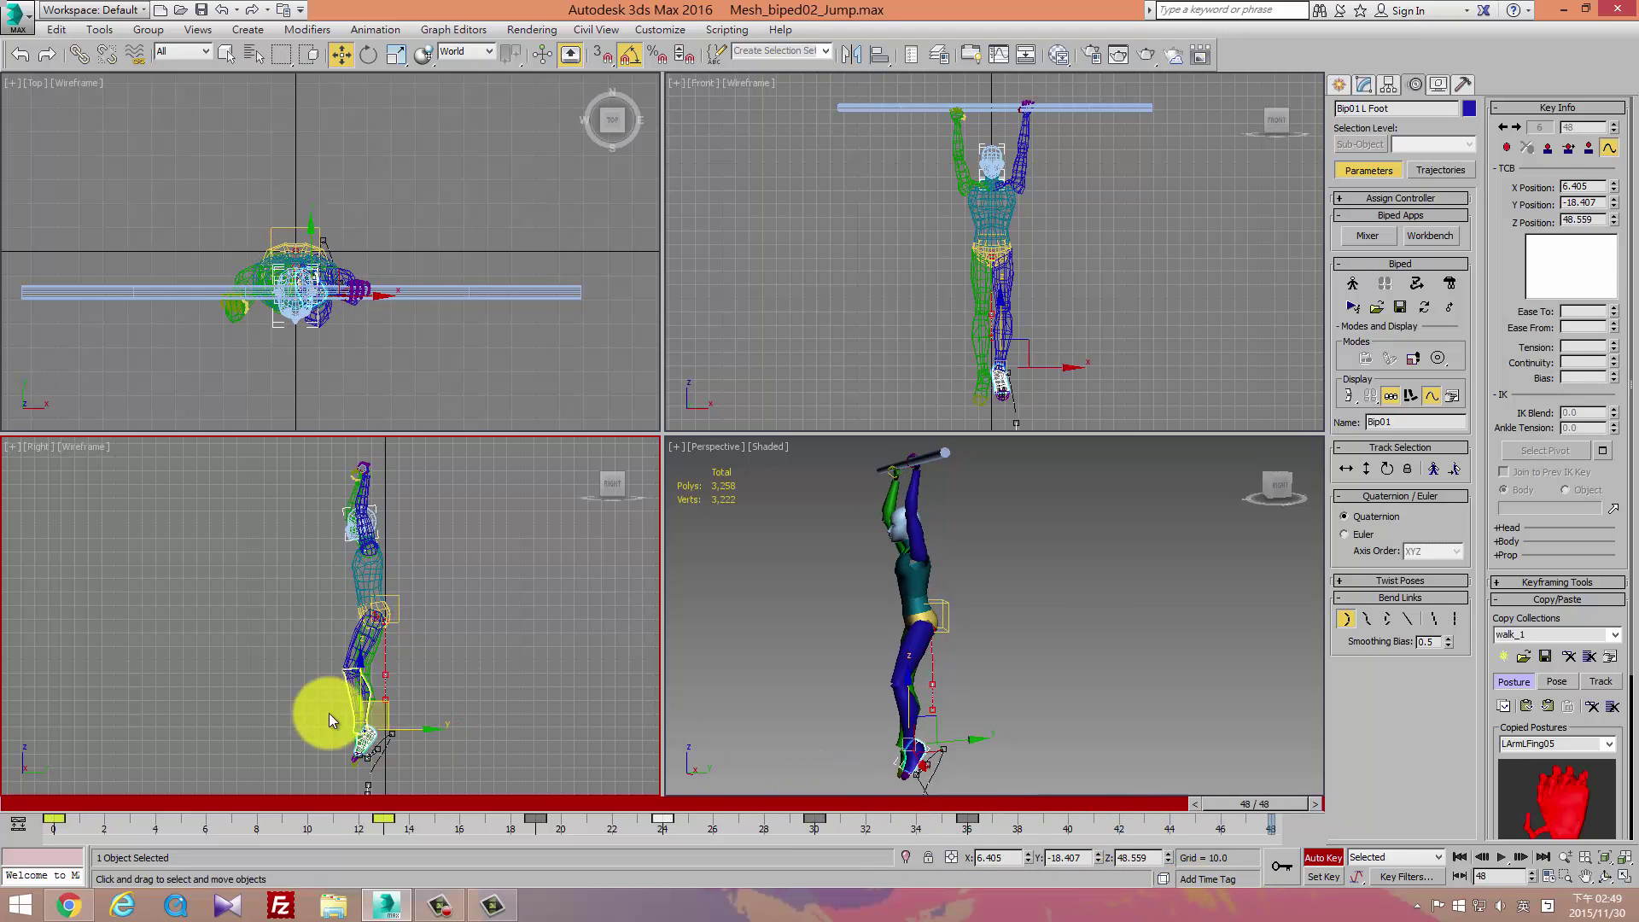
mouse_move(385, 720)
left_mouse_down()
mouse_move(408, 723)
mouse_move(355, 732)
mouse_move(376, 750)
left_mouse_up()
left_click(365, 743)
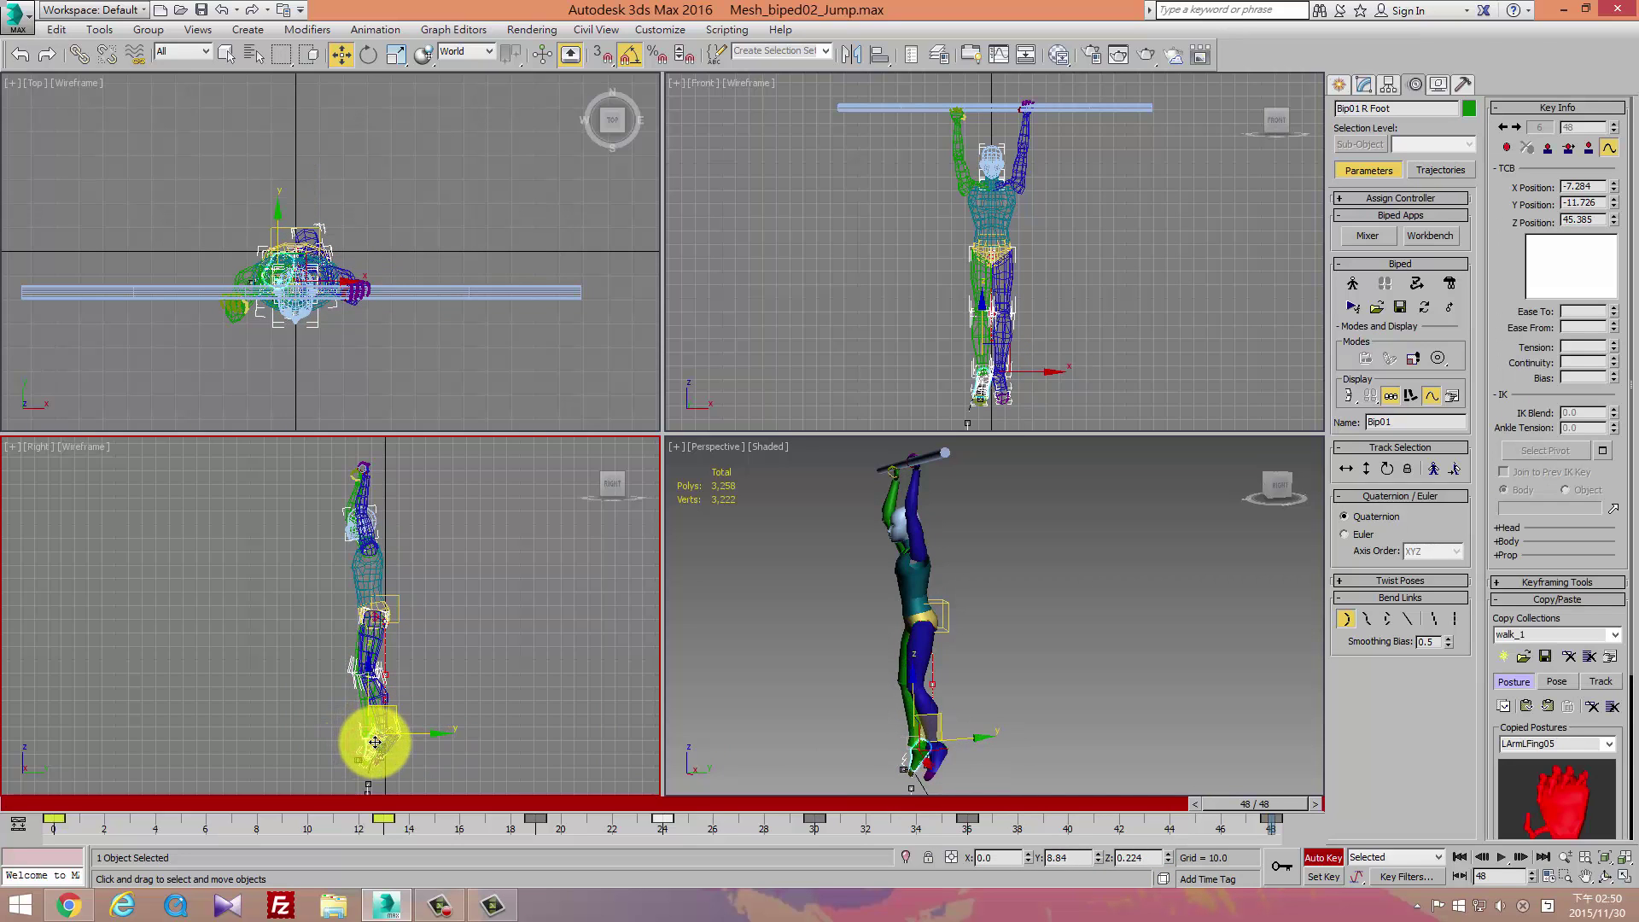
left_click(1274, 796)
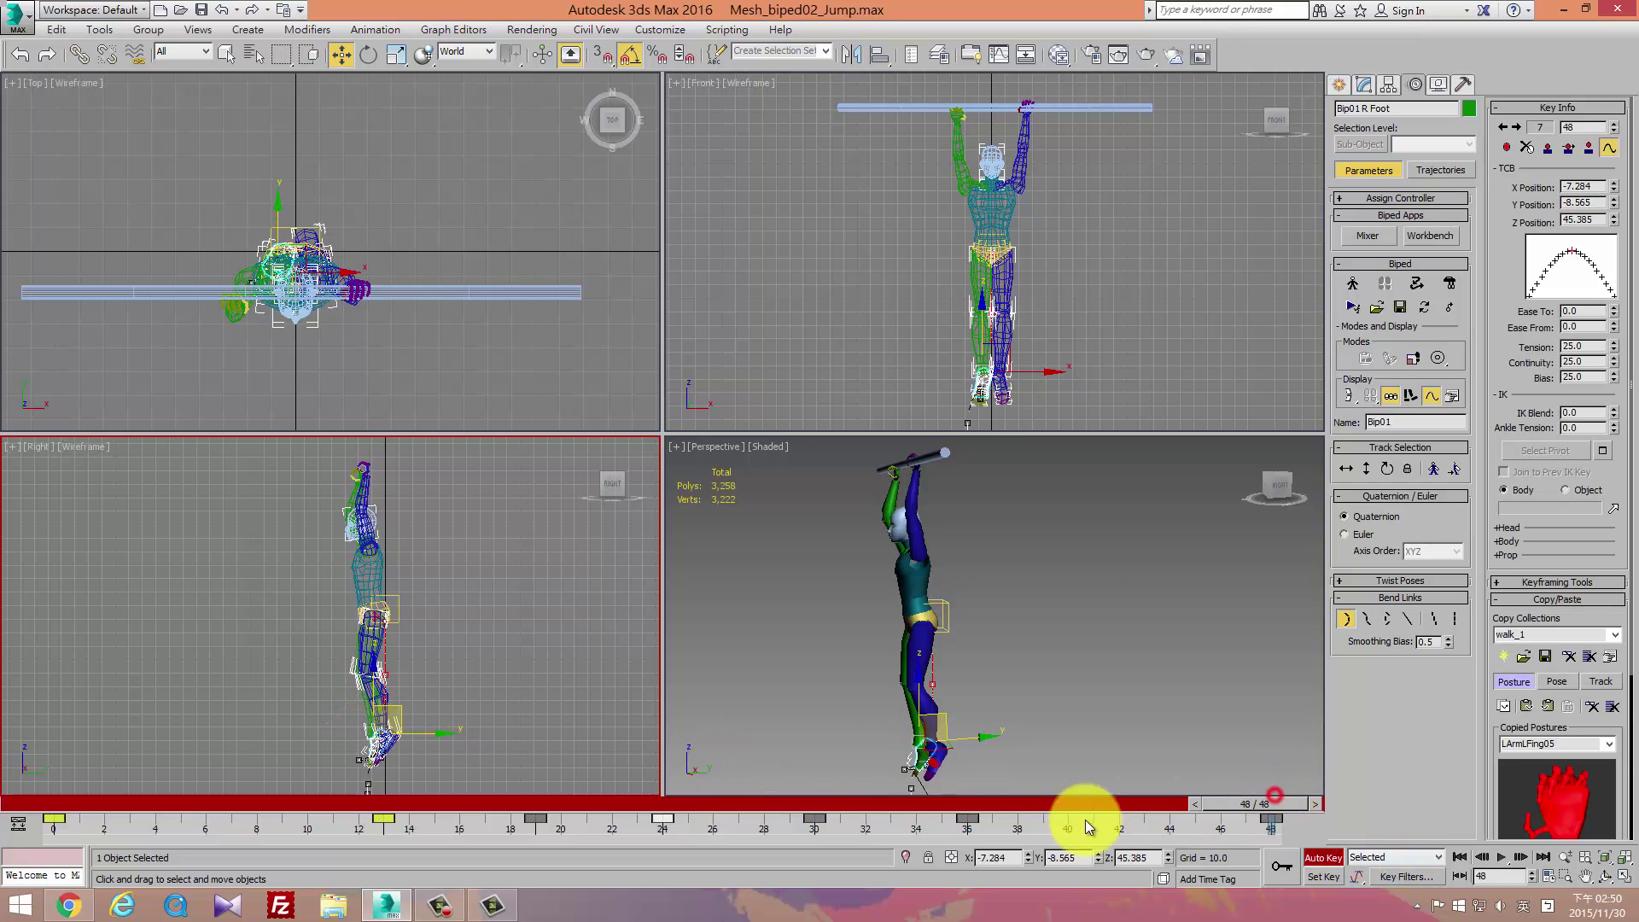
left_click_drag(1282, 803, 103, 803)
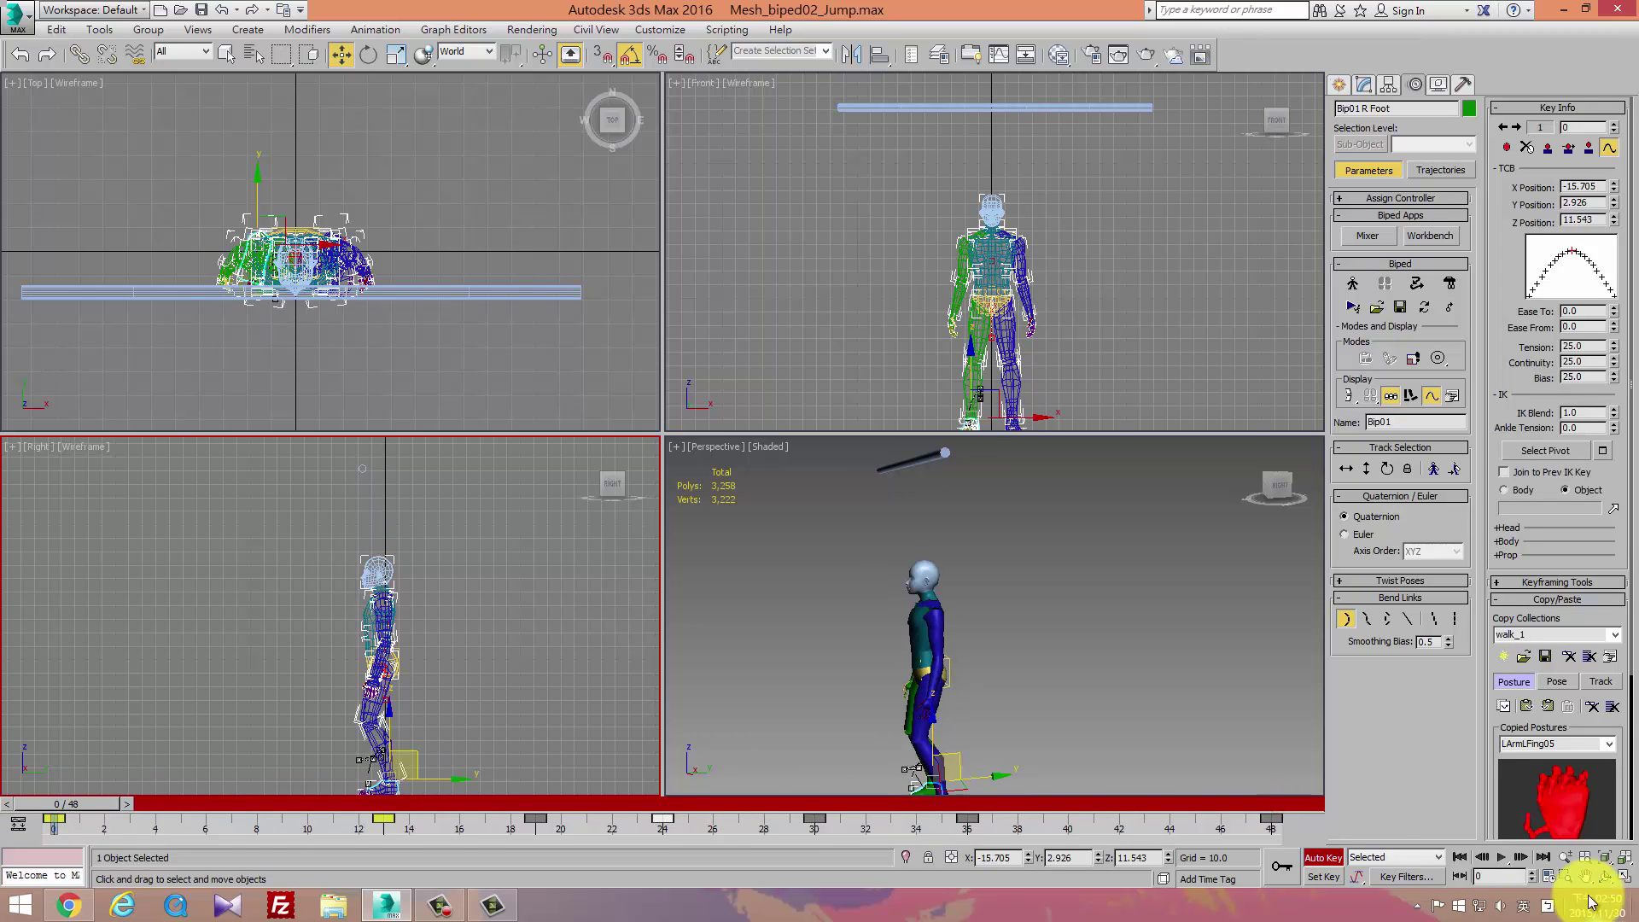
left_click(1502, 856)
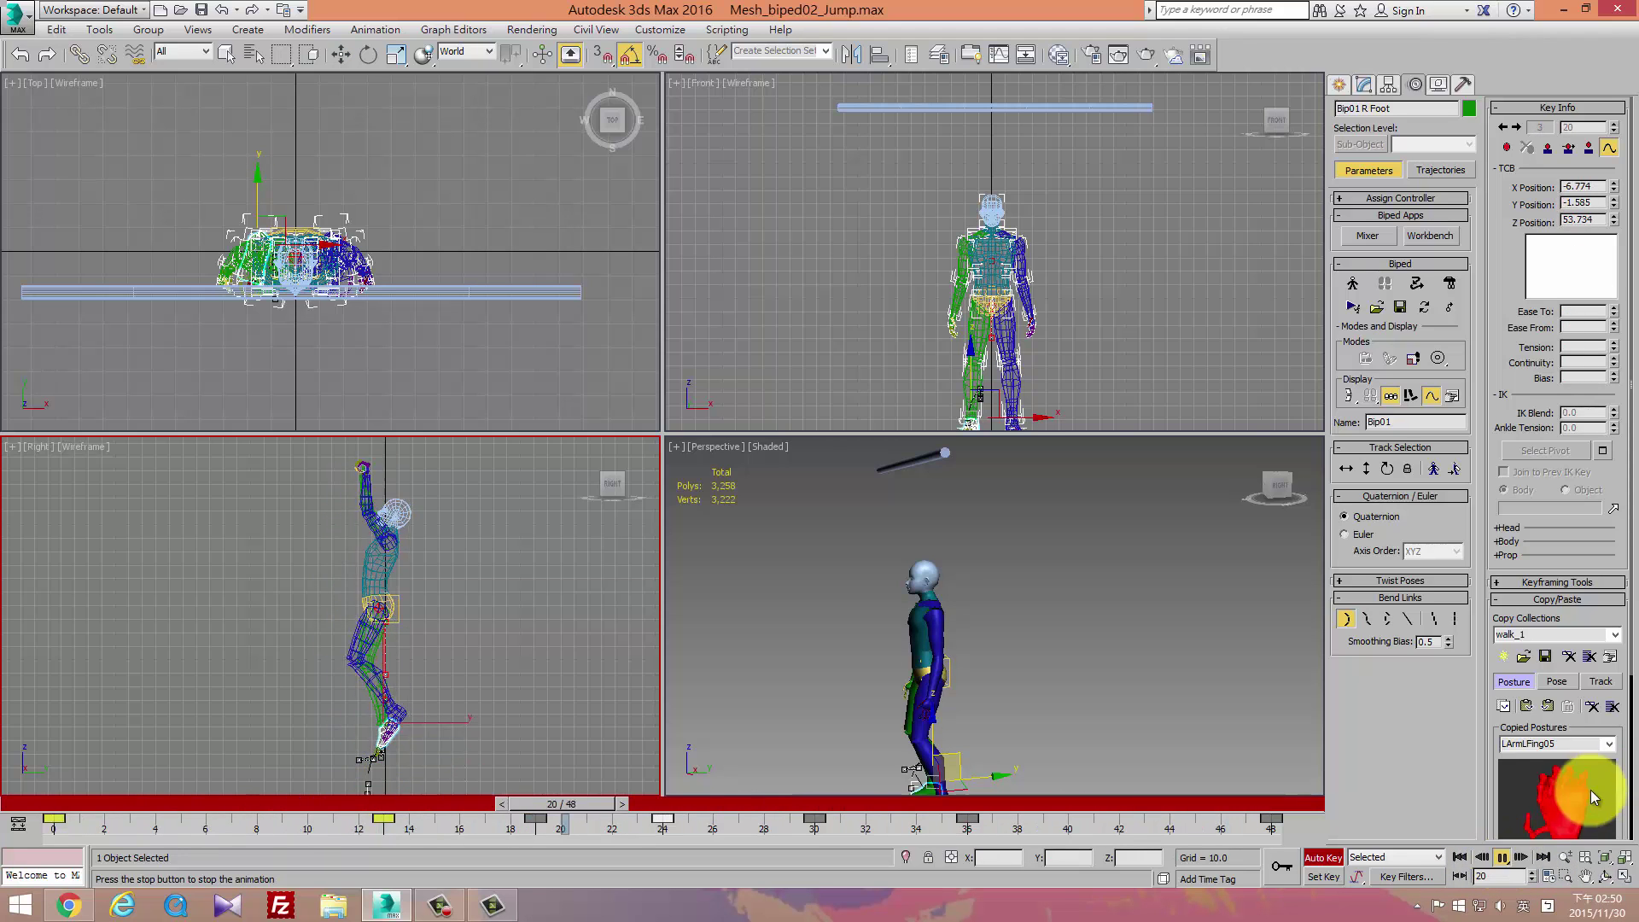
left_click(1499, 858)
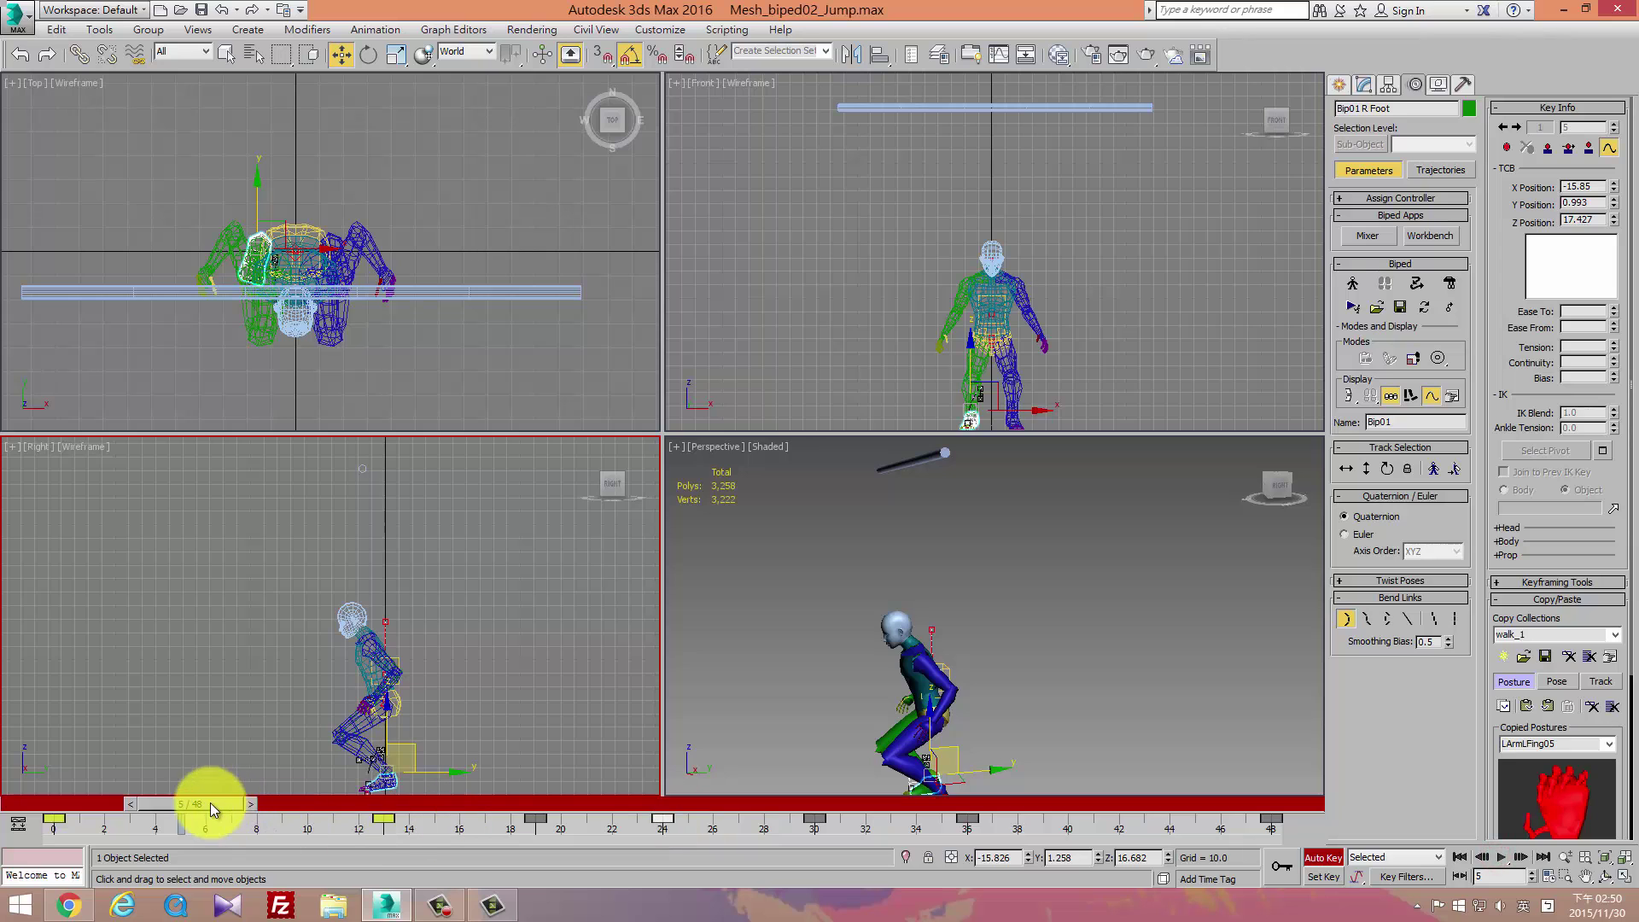
left_click_drag(210, 803, 1346, 848)
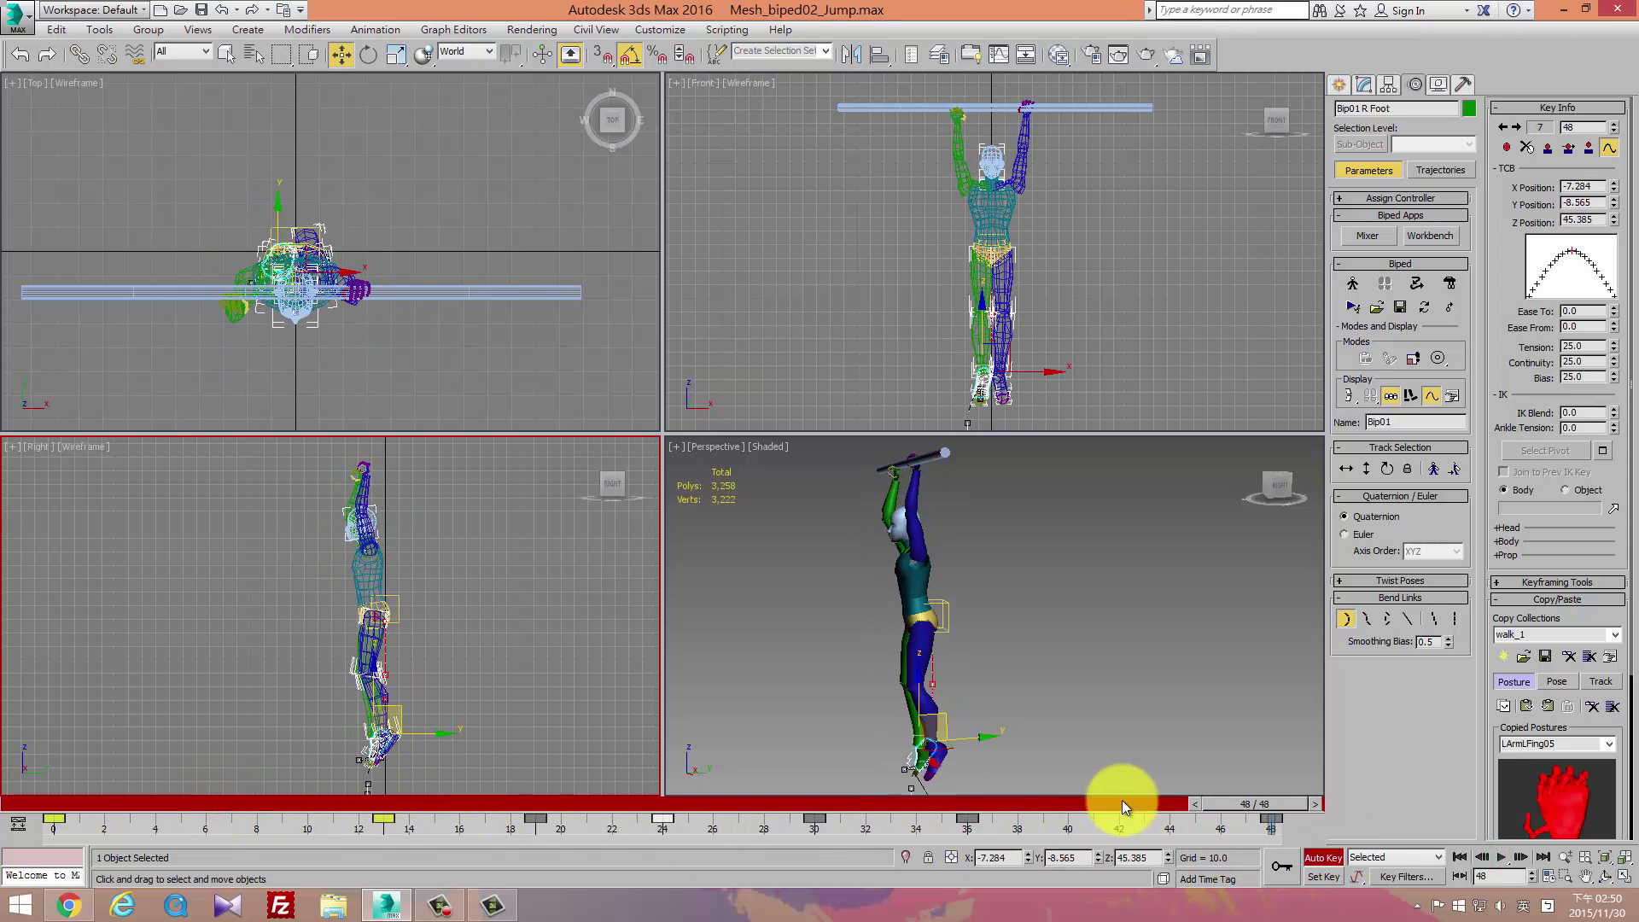
Turn off Auto Key and make two sideways copies of the horizontal bar Cylinder001.
left_click(1319, 857)
left_click(950, 458)
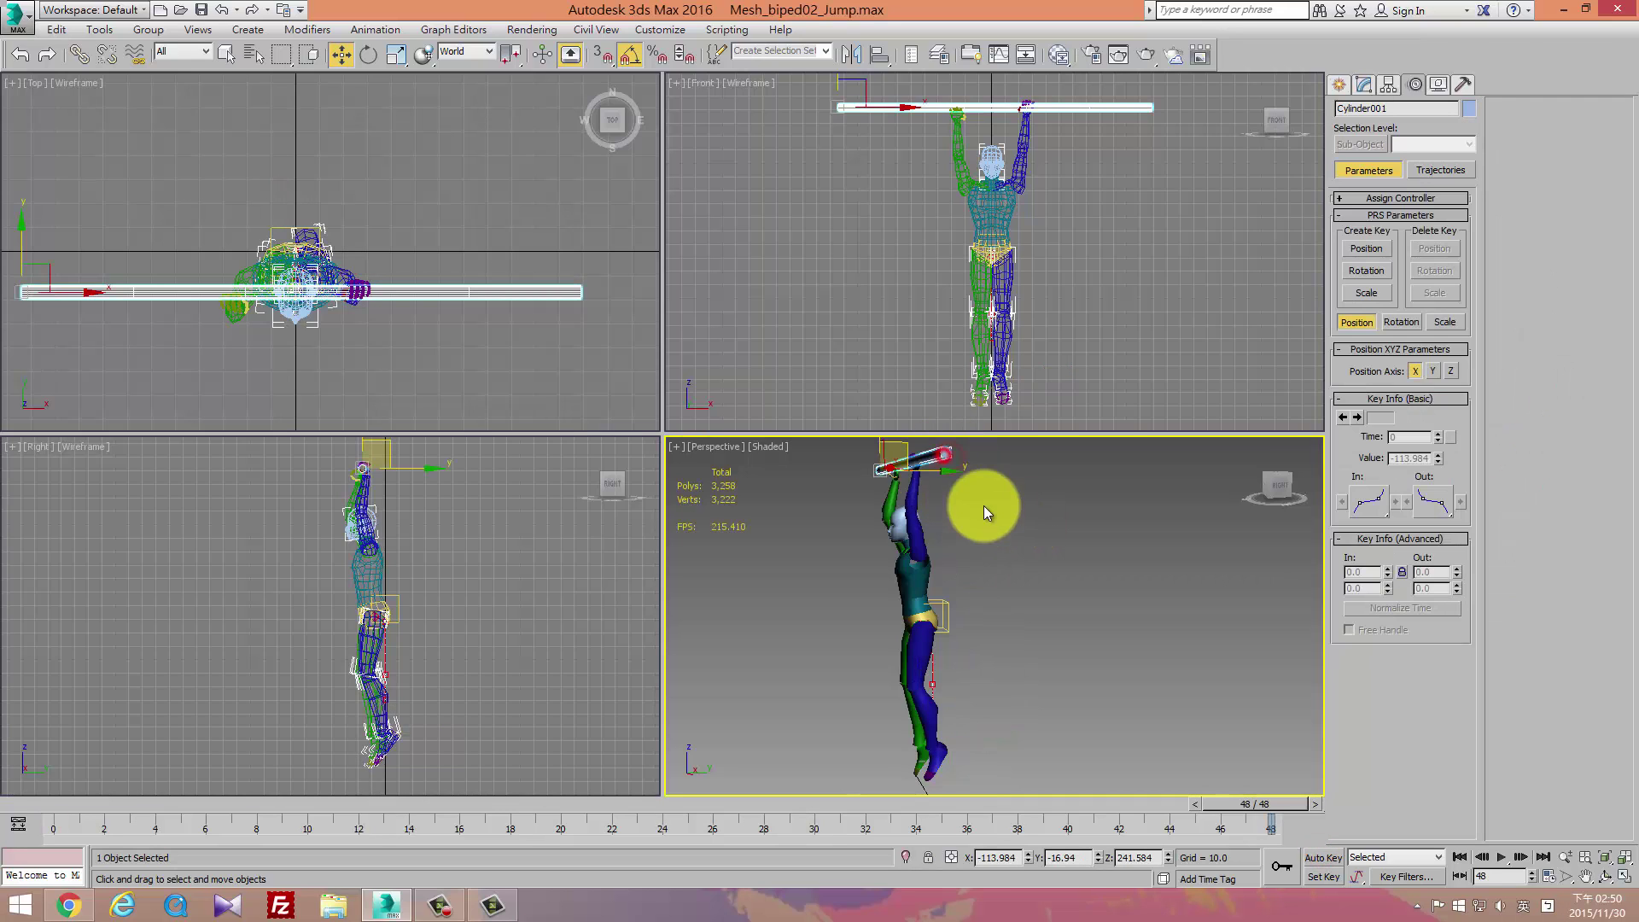
mouse_move(937, 469)
left_mouse_down("shift")
mouse_move(813, 476)
mouse_move(842, 483)
left_mouse_up("shift")
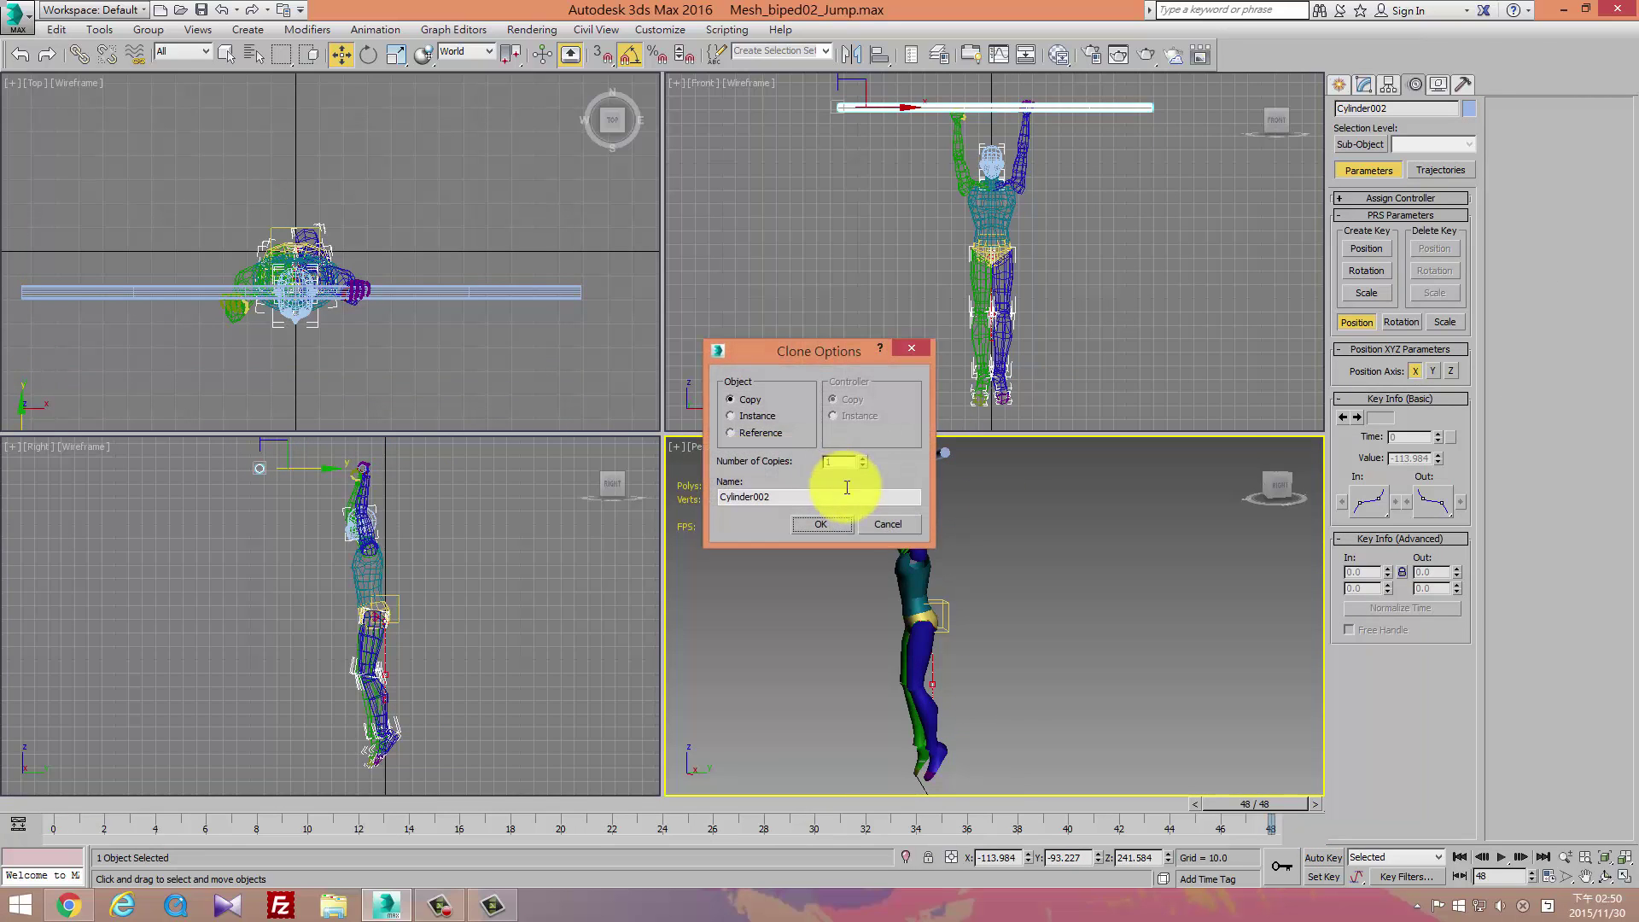
left_click(836, 529)
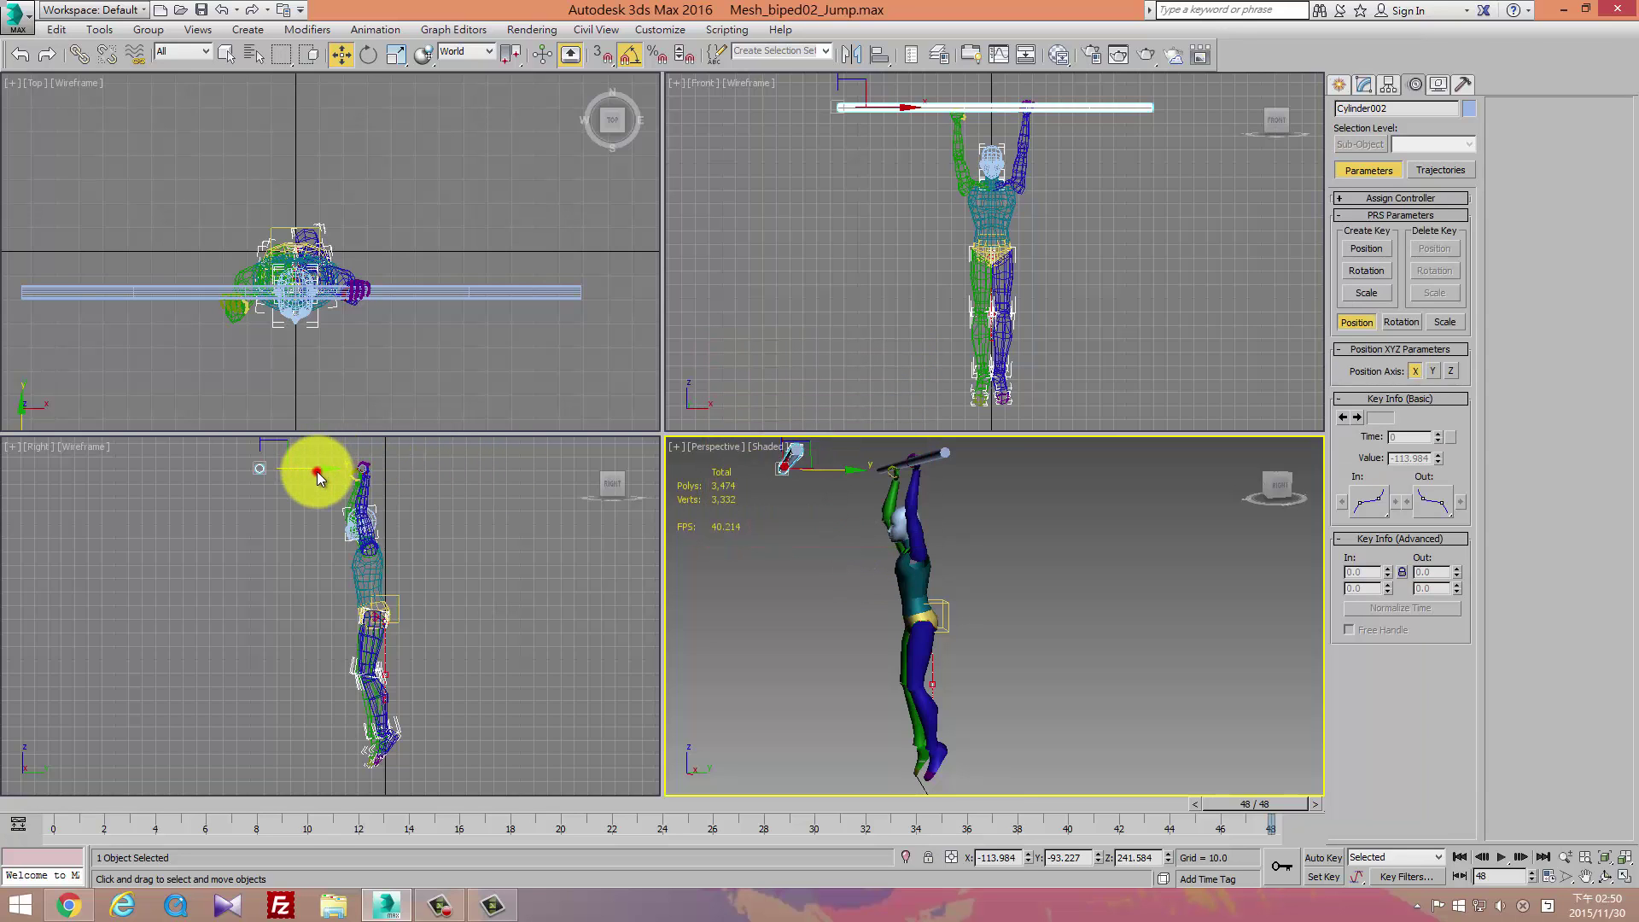
left_click_drag(323, 469, 219, 472, "shift")
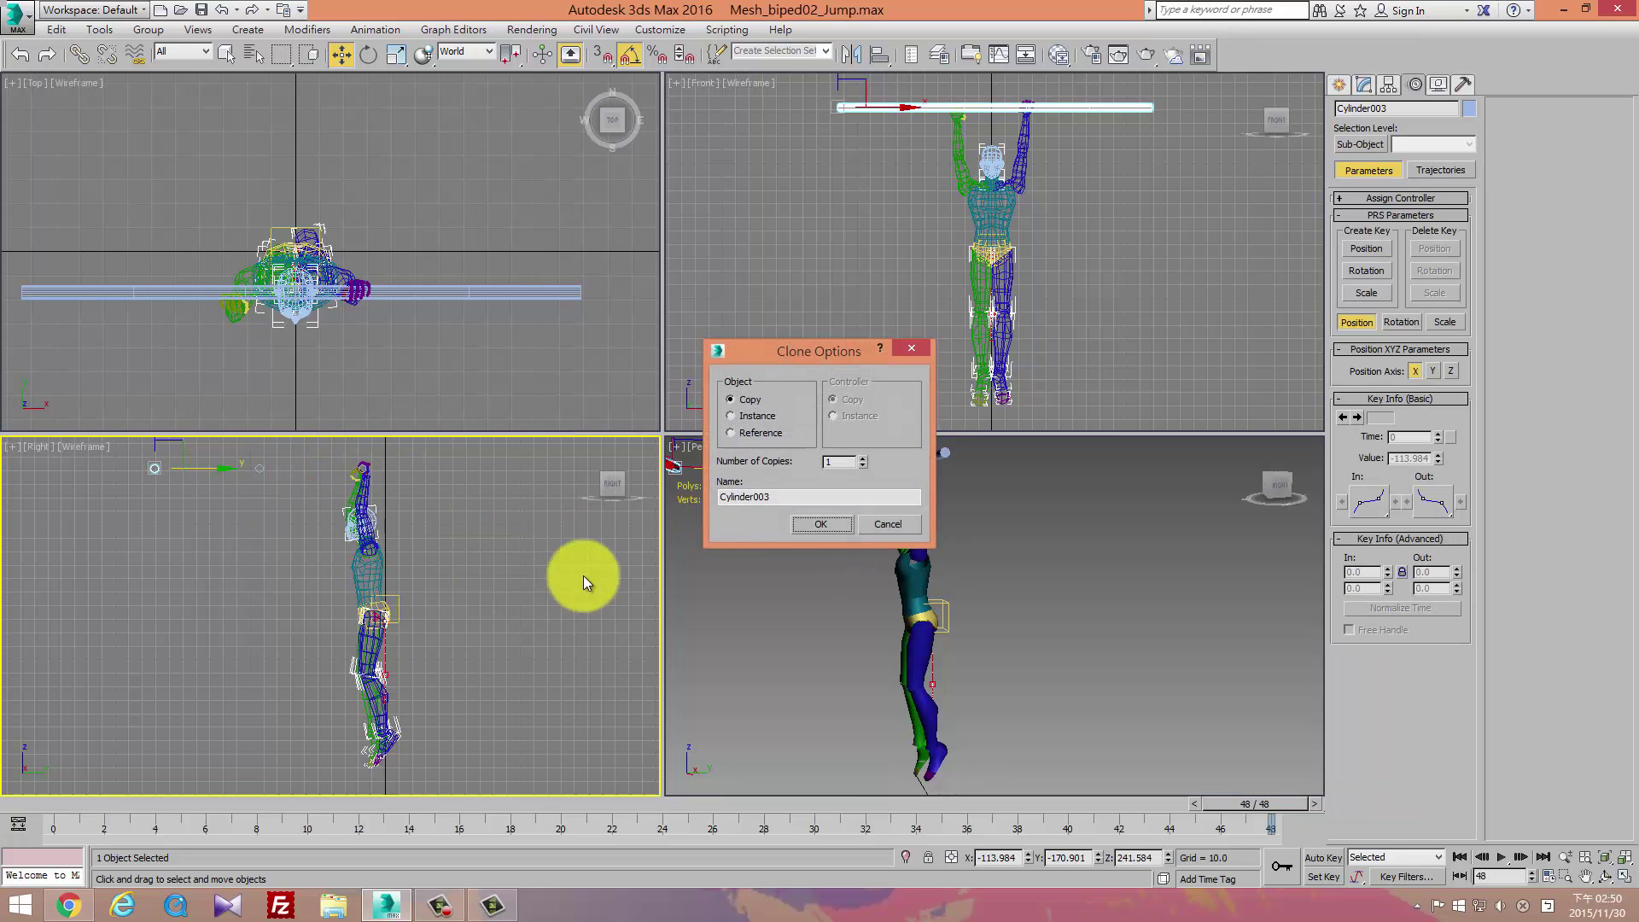
left_click(817, 526)
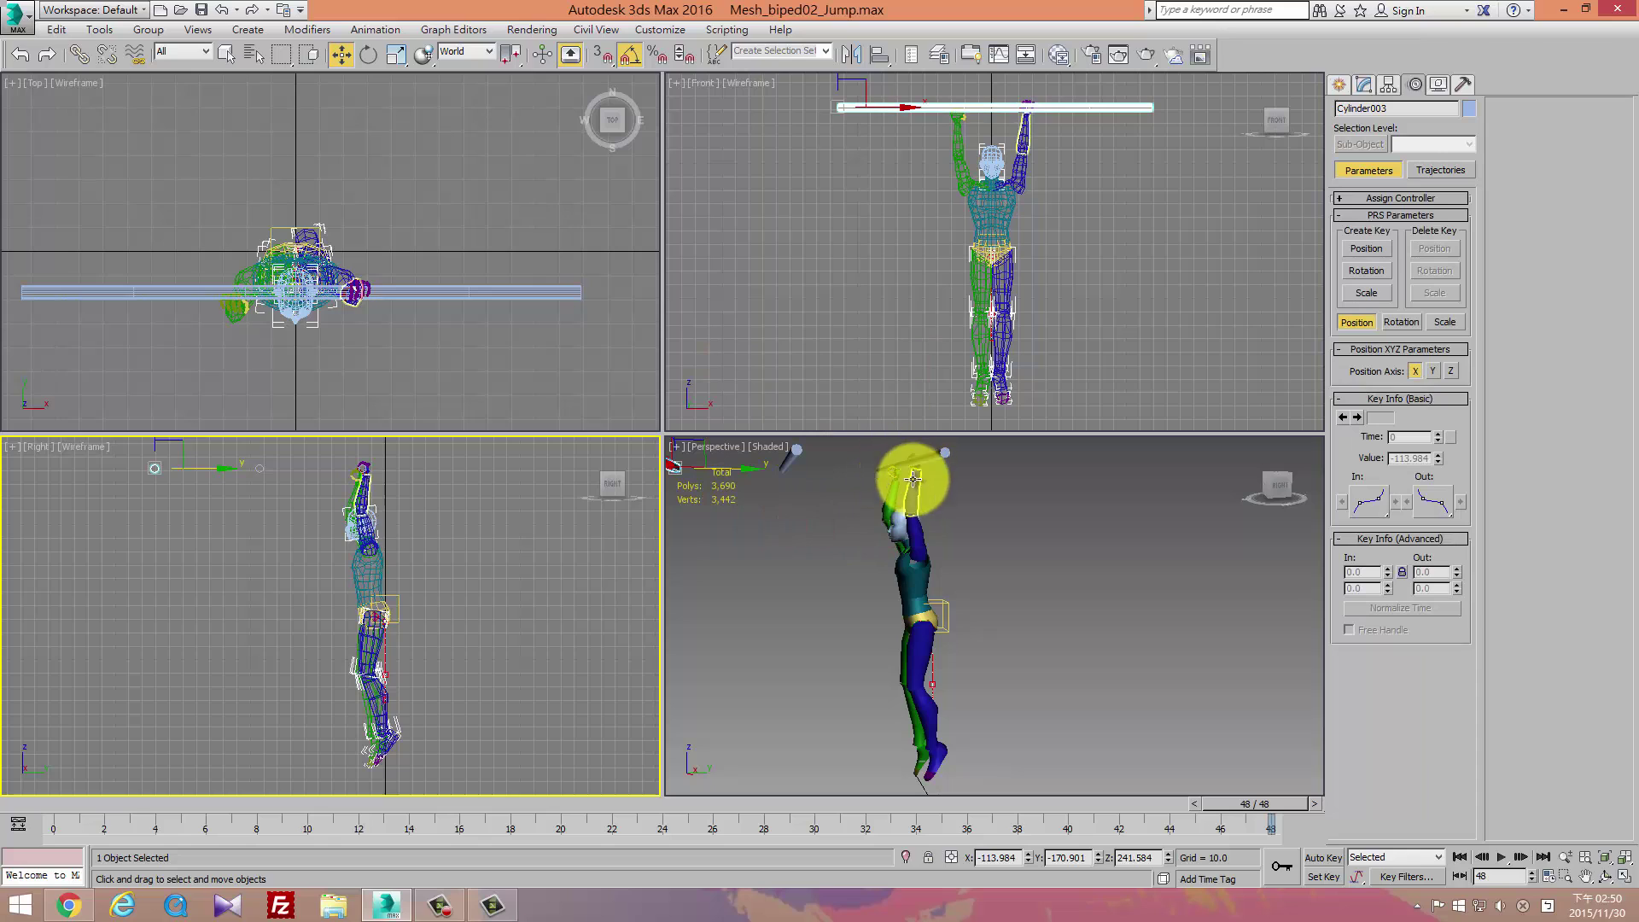
Inspect the copied bars in the viewports and select the biped's right hand.
middle_click_drag(913, 479, 731, 556, "alt")
middle_click_drag(384, 531, 386, 510)
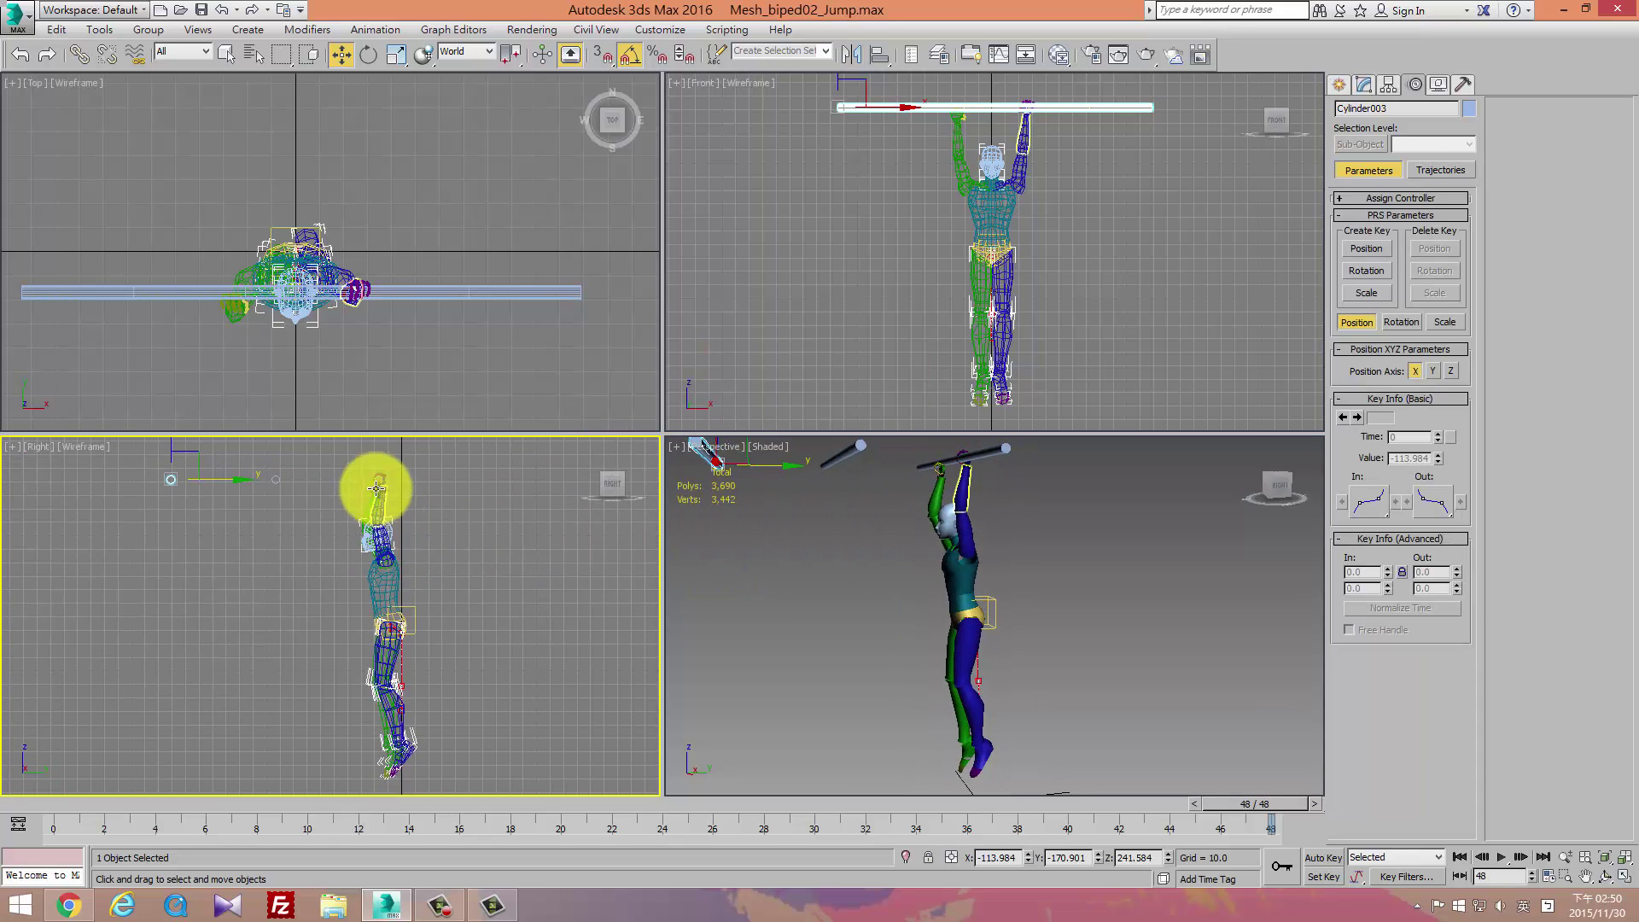
left_click(369, 497)
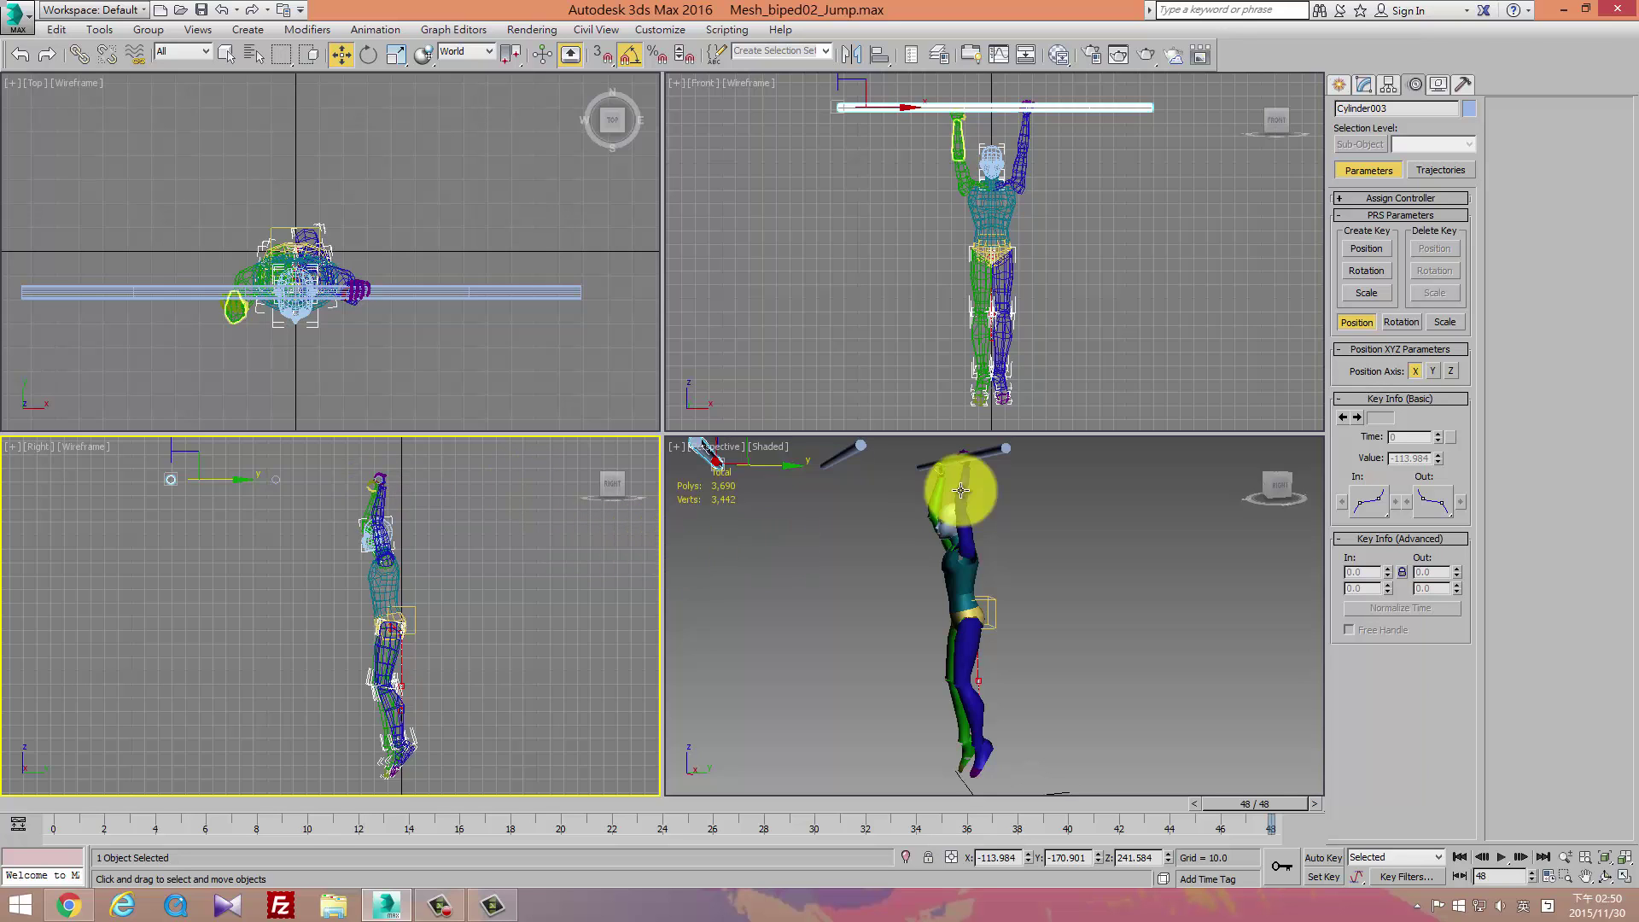
scroll(980, 165, "up", 2)
scroll(939, 205, "up", 3)
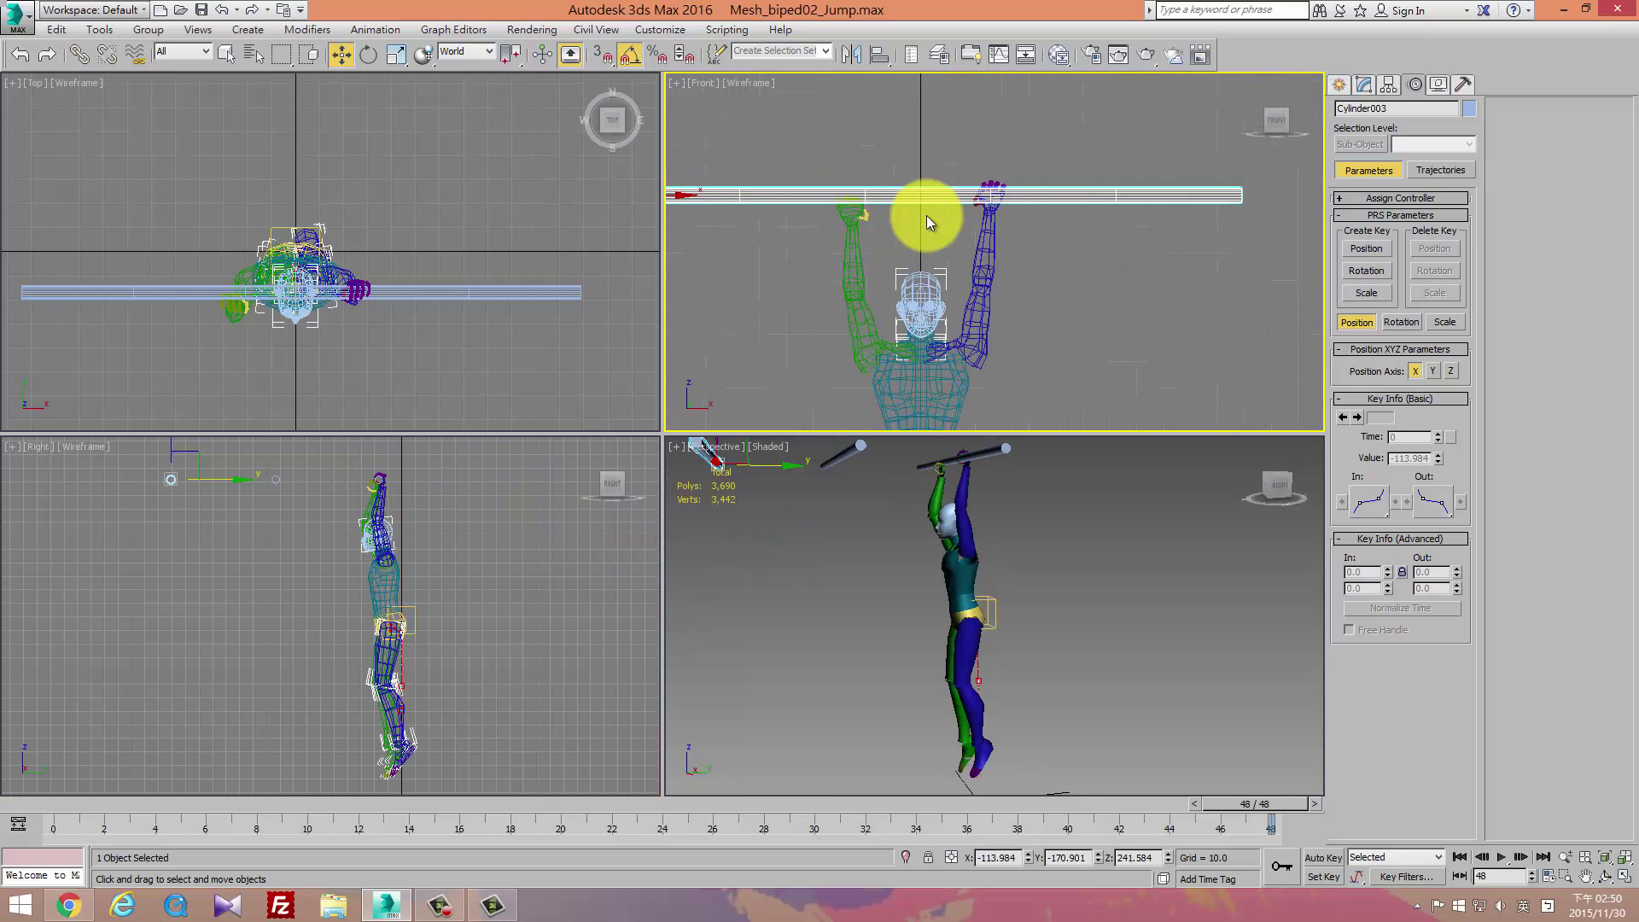
left_click(856, 205)
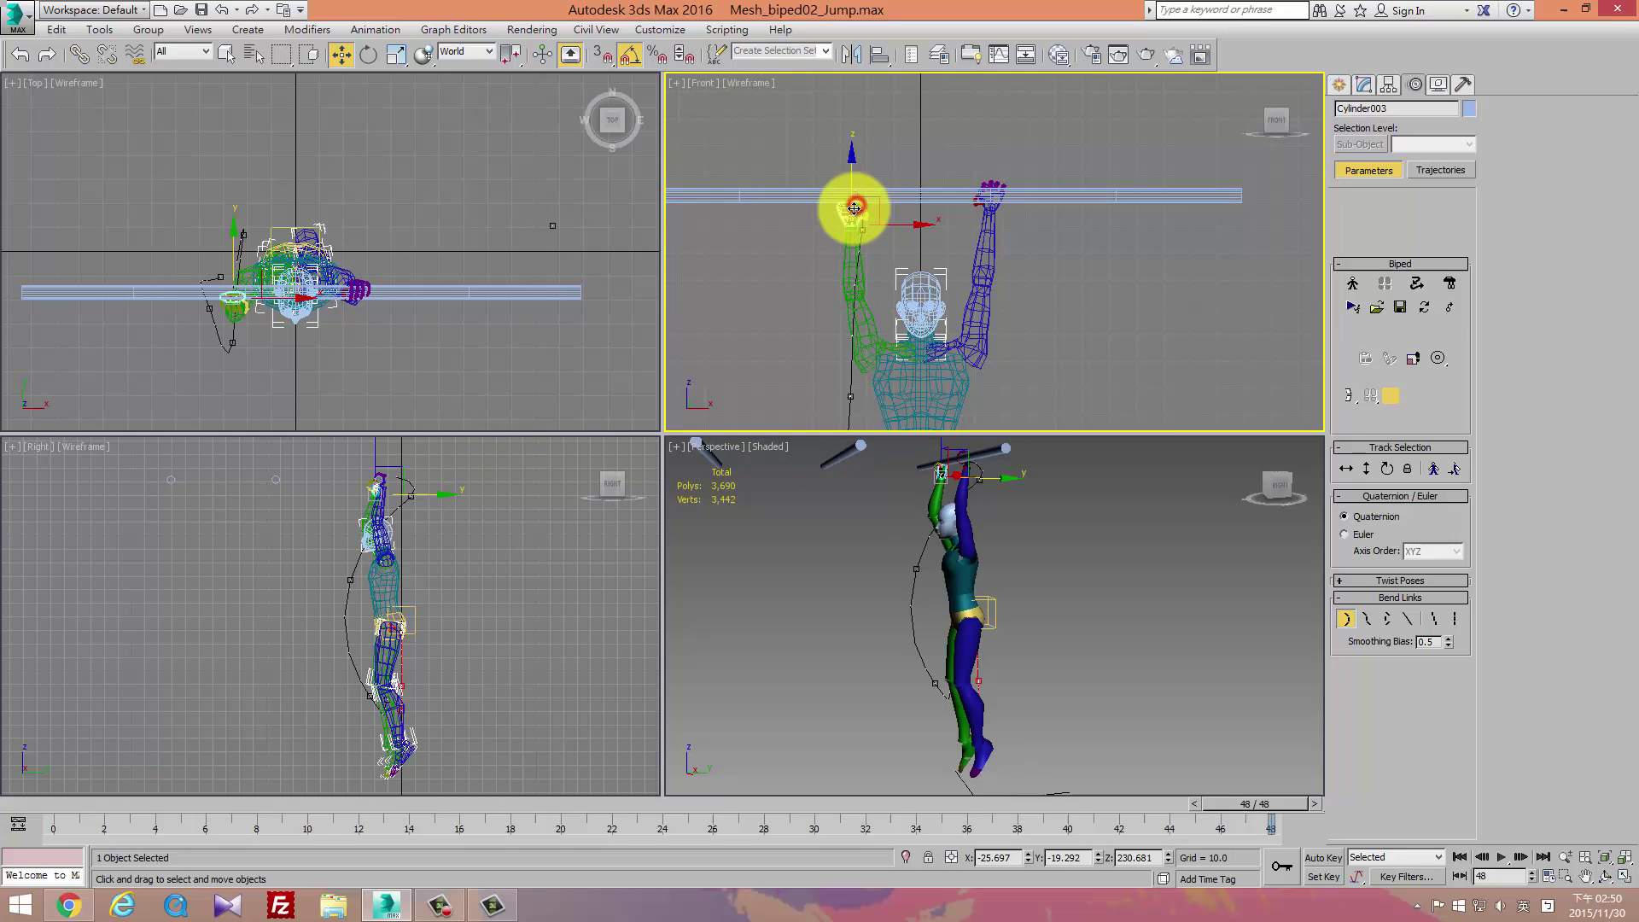
Save the scene under the new name Mesh_biped02_Jump2cyl with Save As.
left_click(21, 20)
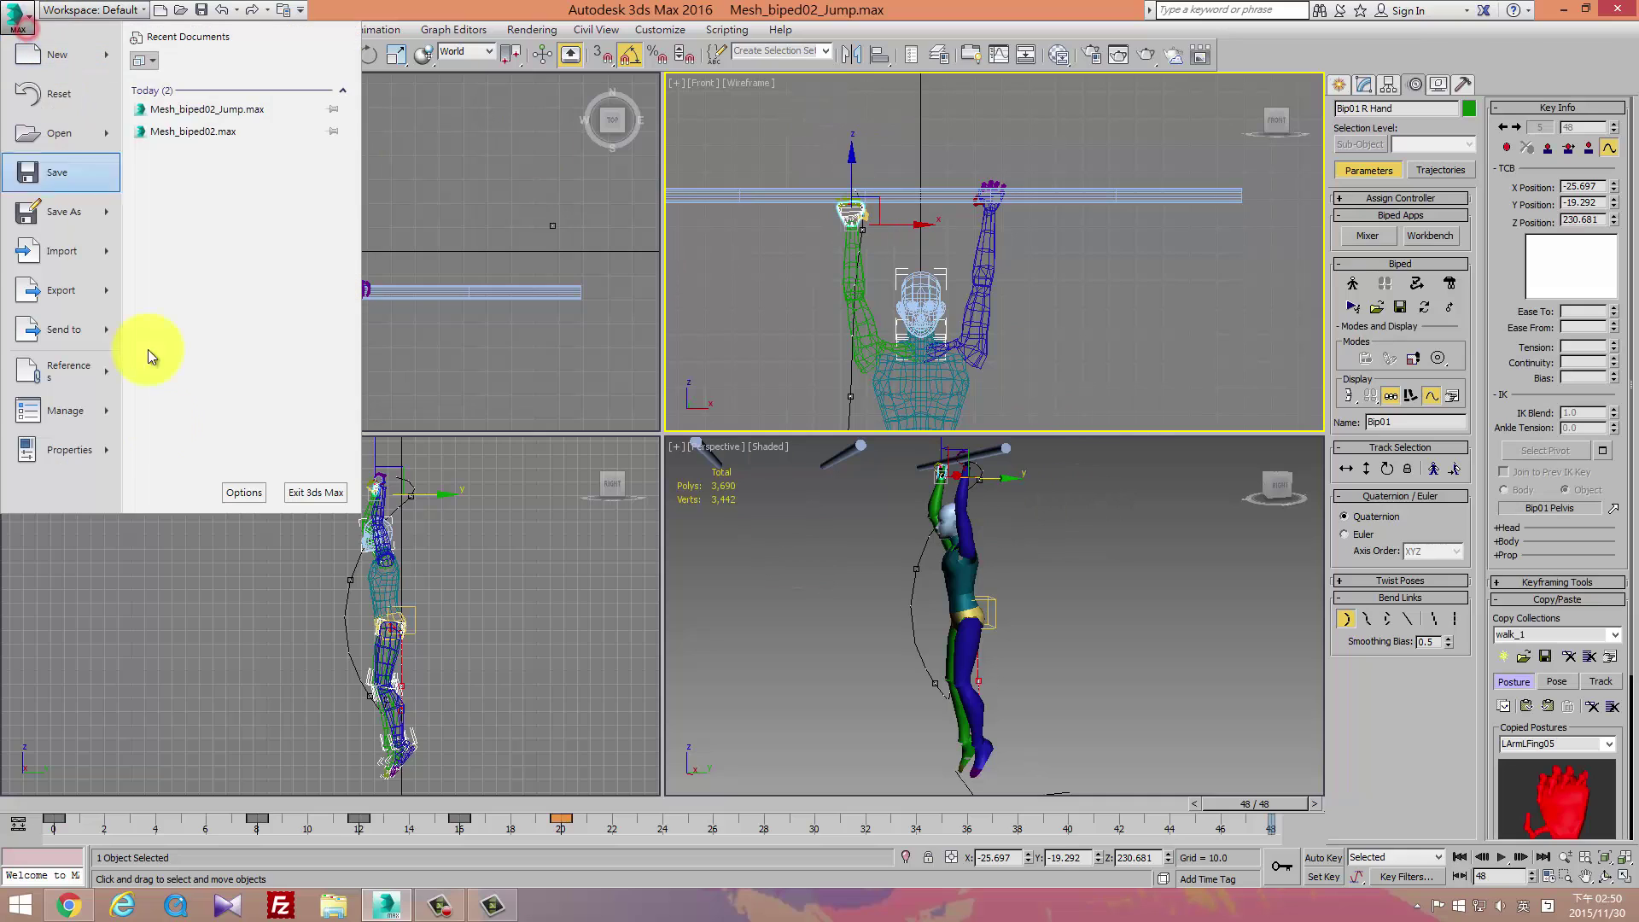
left_click(83, 334)
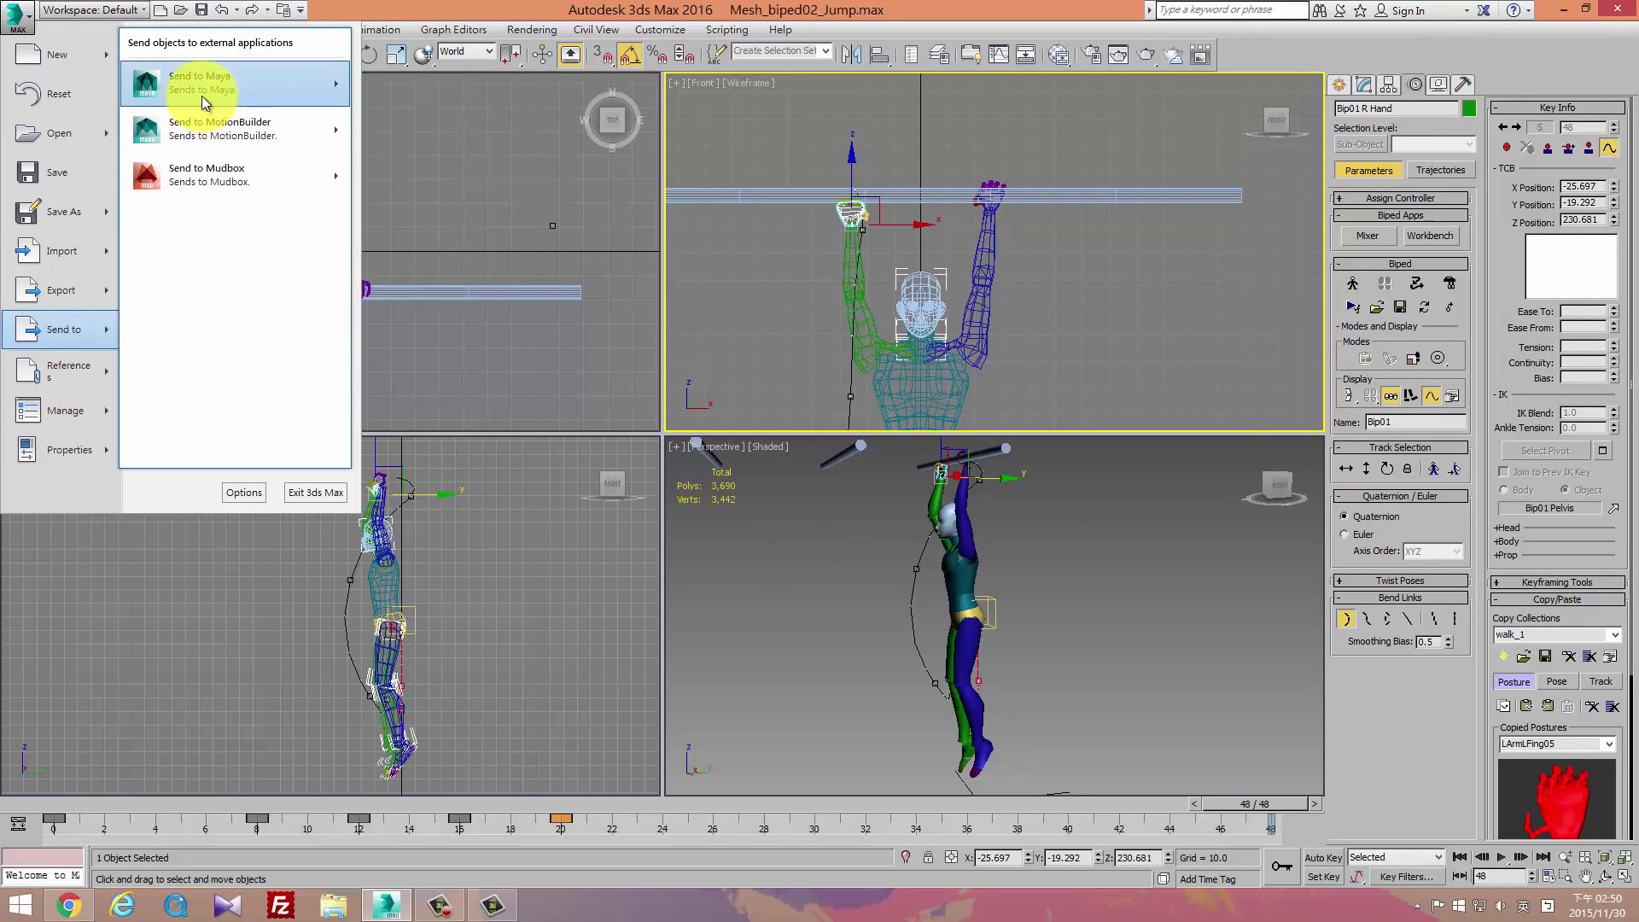
left_click(71, 213)
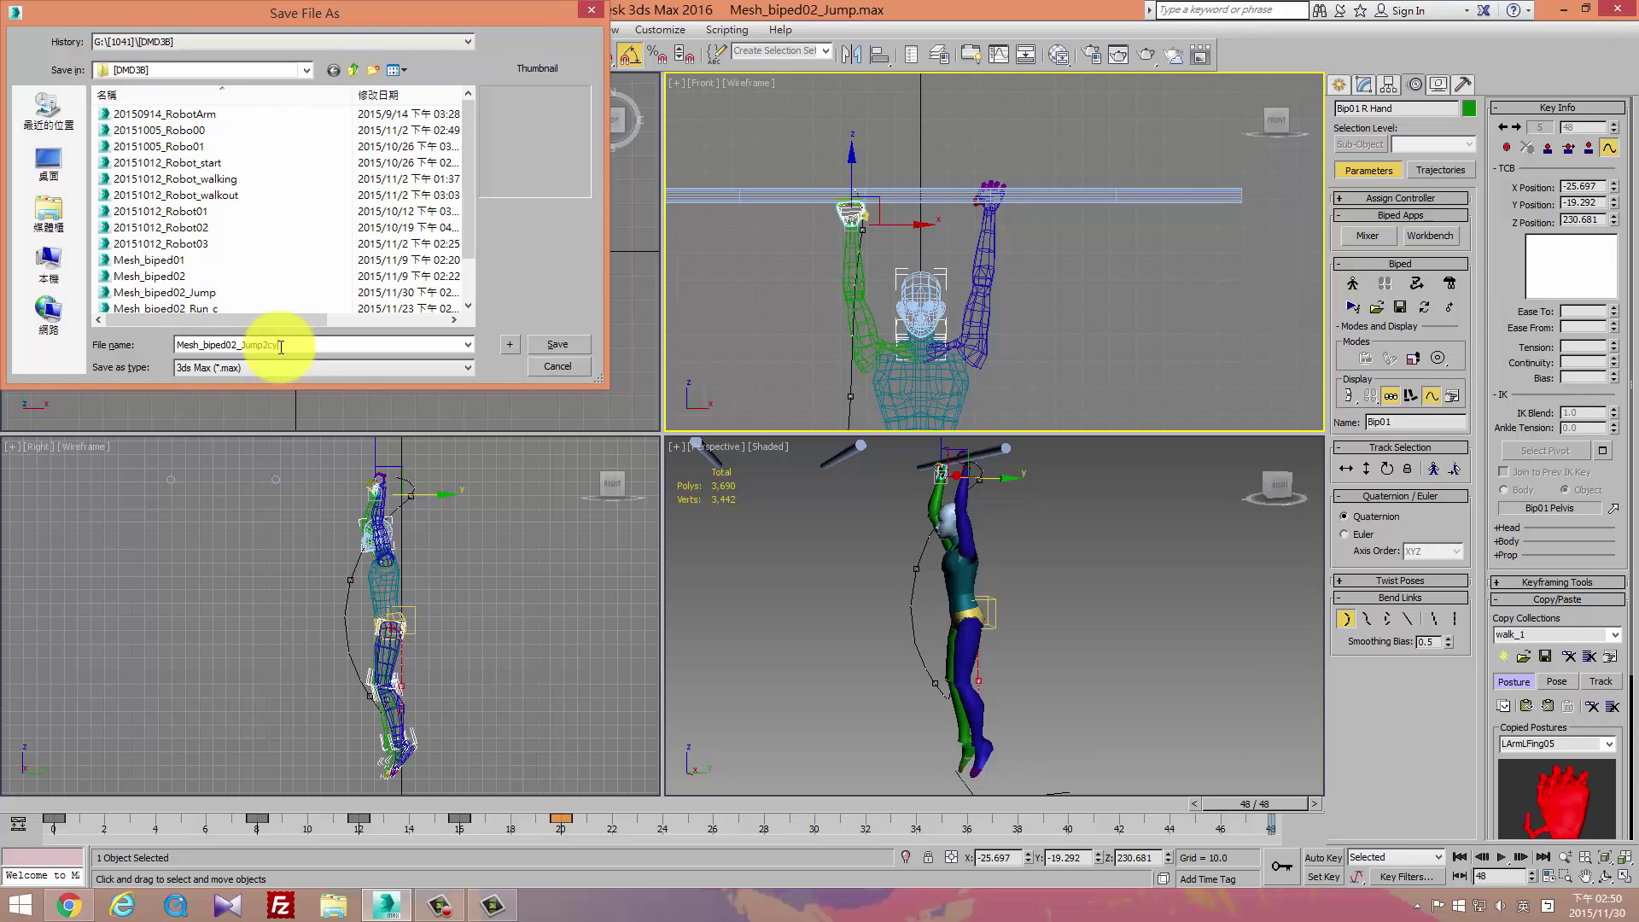
type("l")
left_click(576, 346)
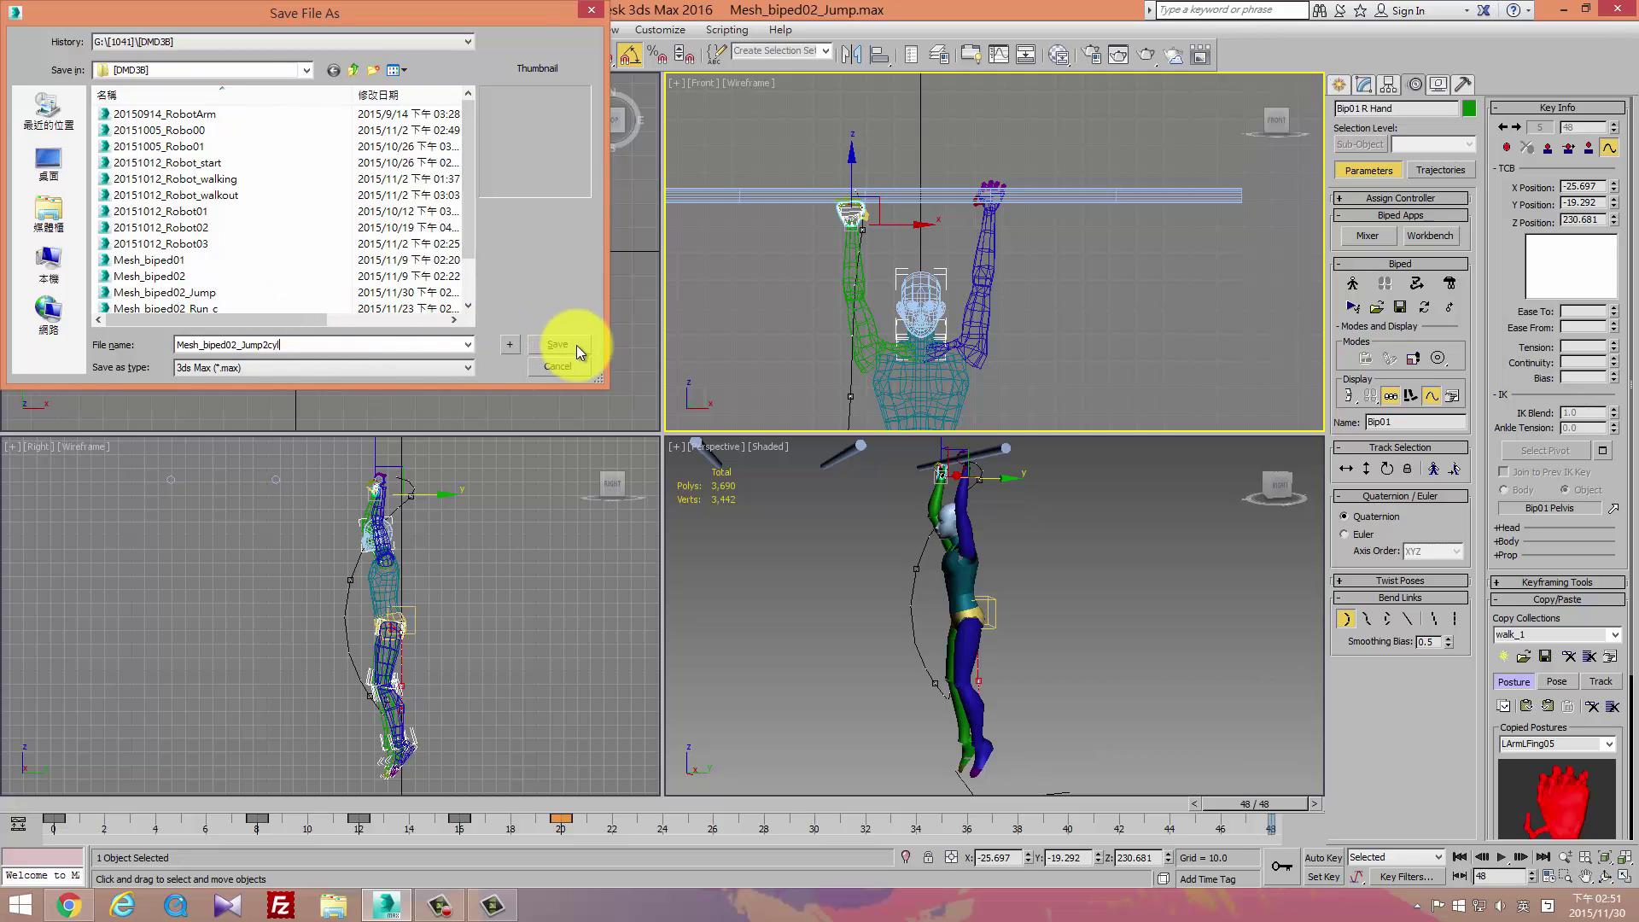